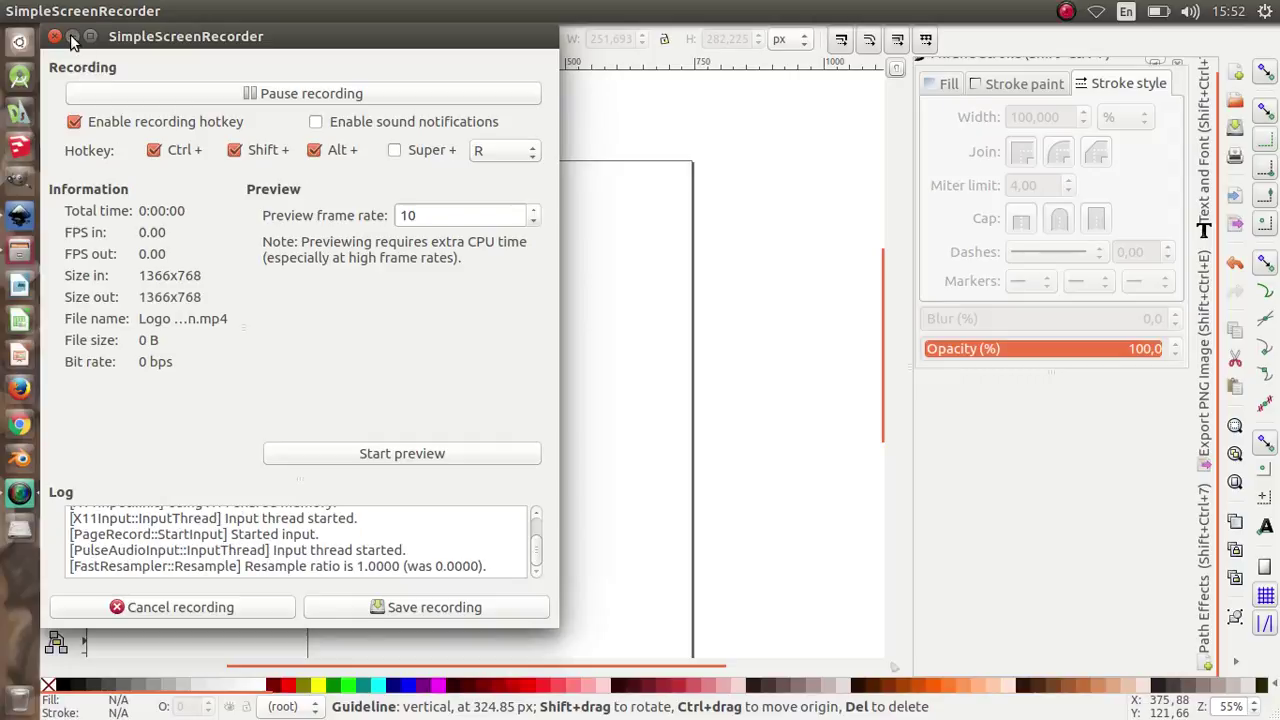
Step: Minimize the screen recorder and zoom the canvas in on the blank page
click(72, 37)
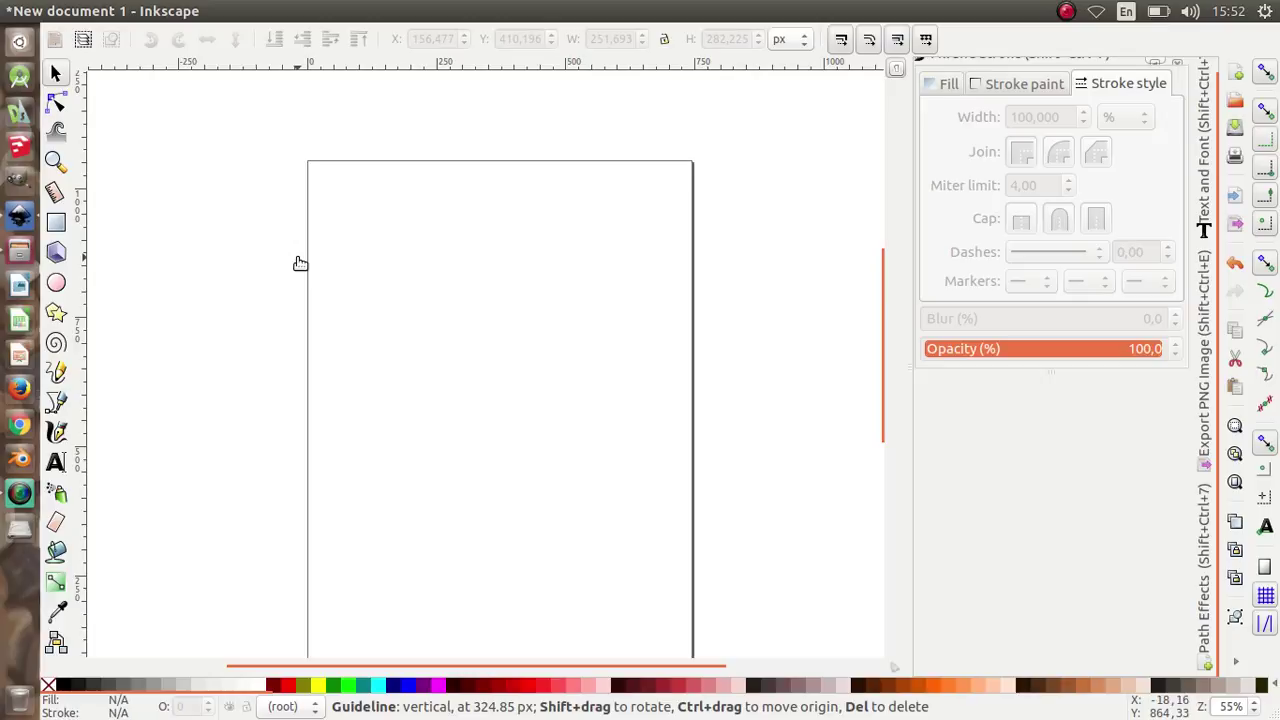
scroll(467, 231, down, 2)
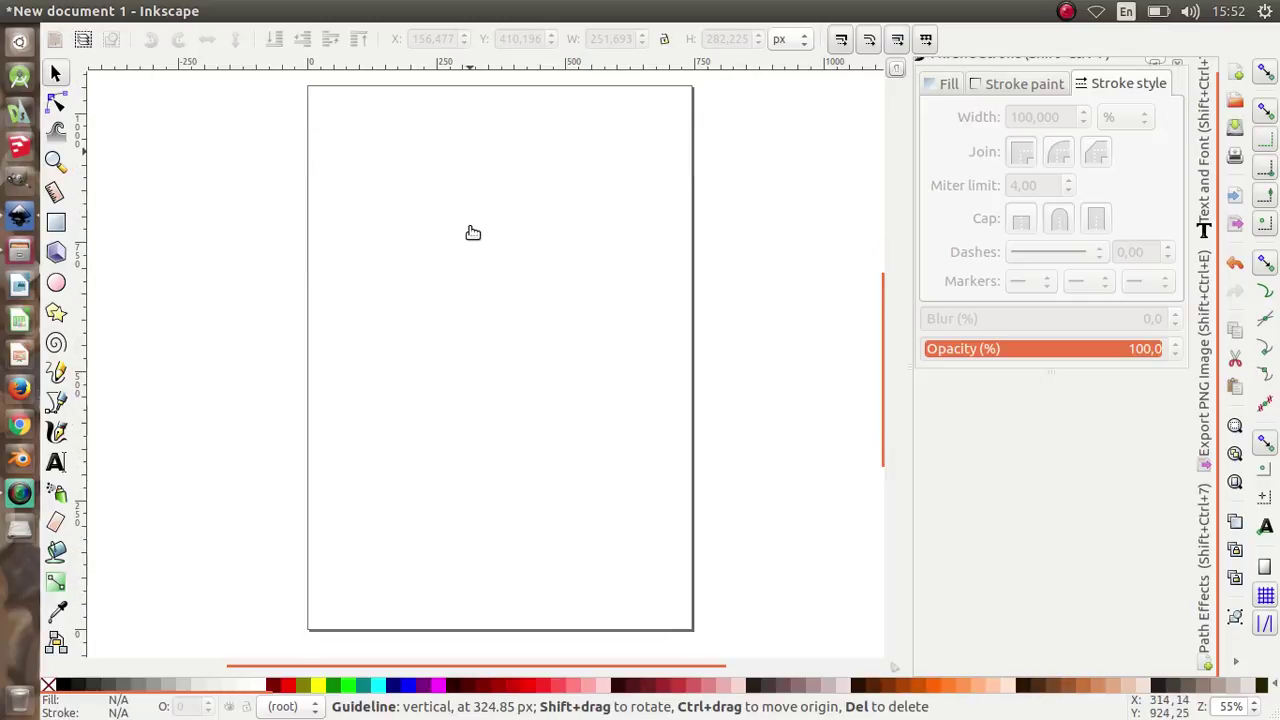
scroll(497, 308, down, 1)
scroll(500, 310, up, 1)
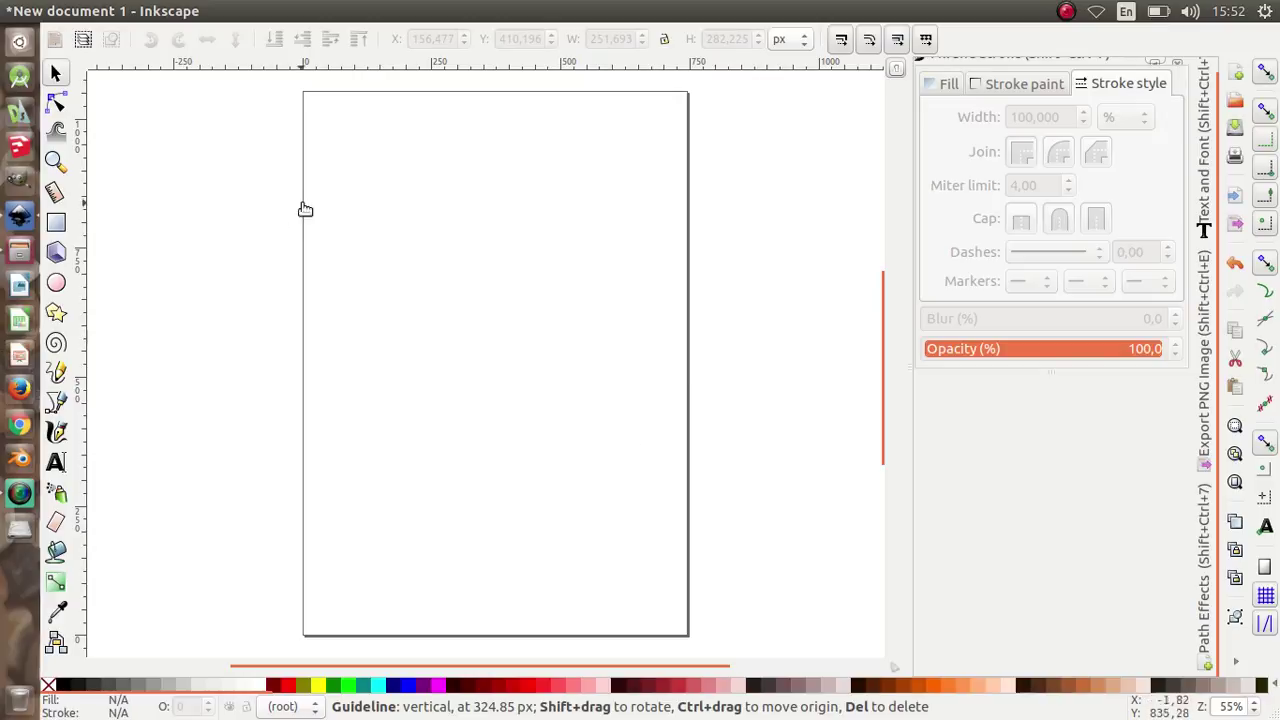
scroll(470, 333, up, 3)
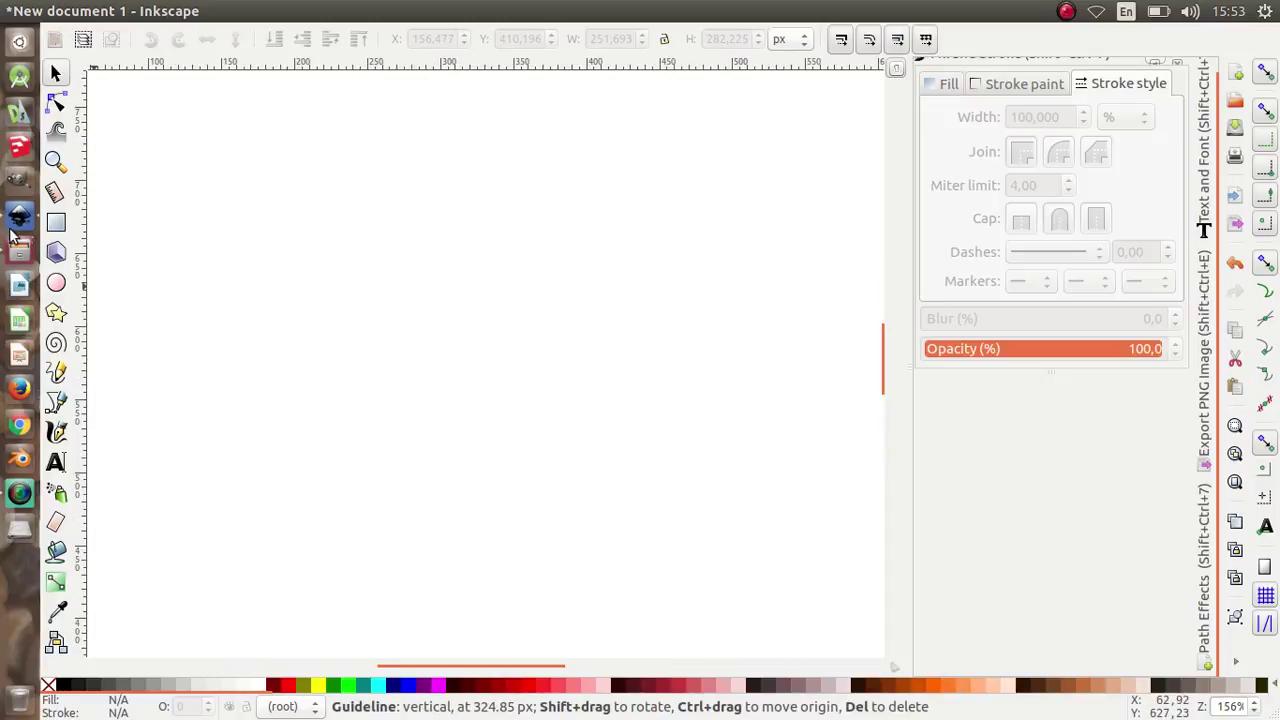
Step: Draw a circle, then a rectangle covering the circle's lower half
click(57, 284)
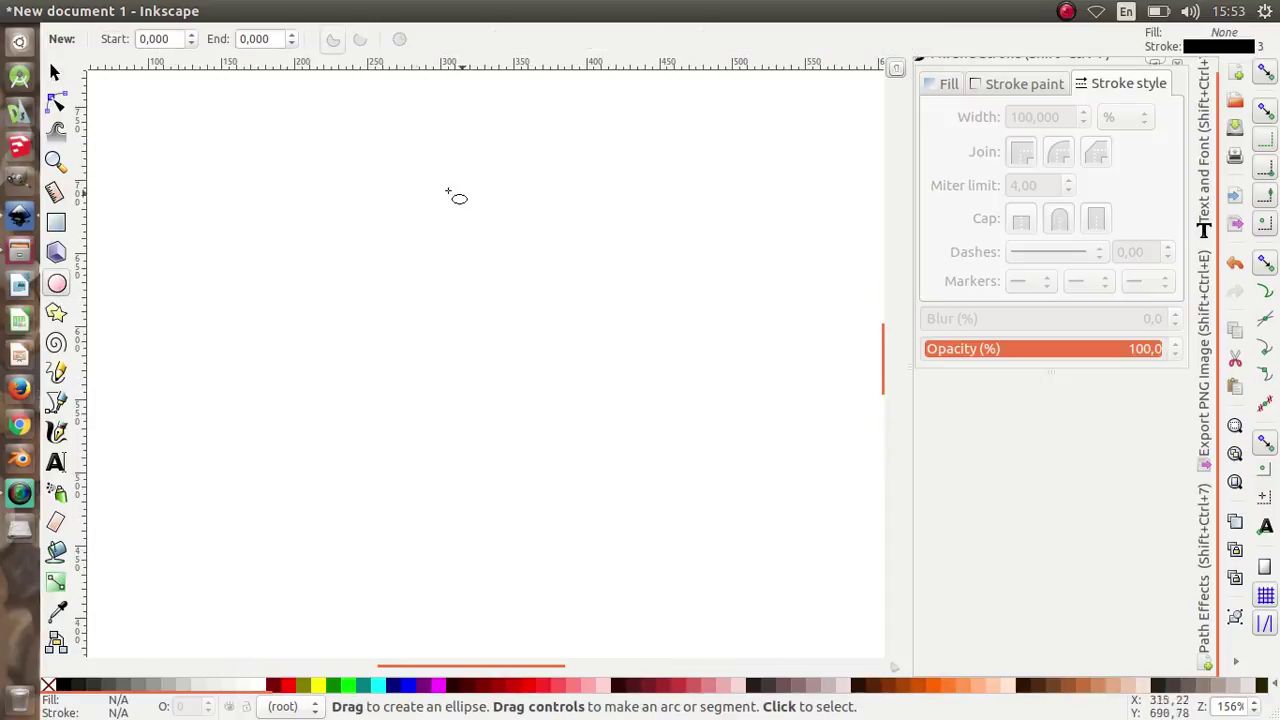
drag(402, 172, 620, 400)
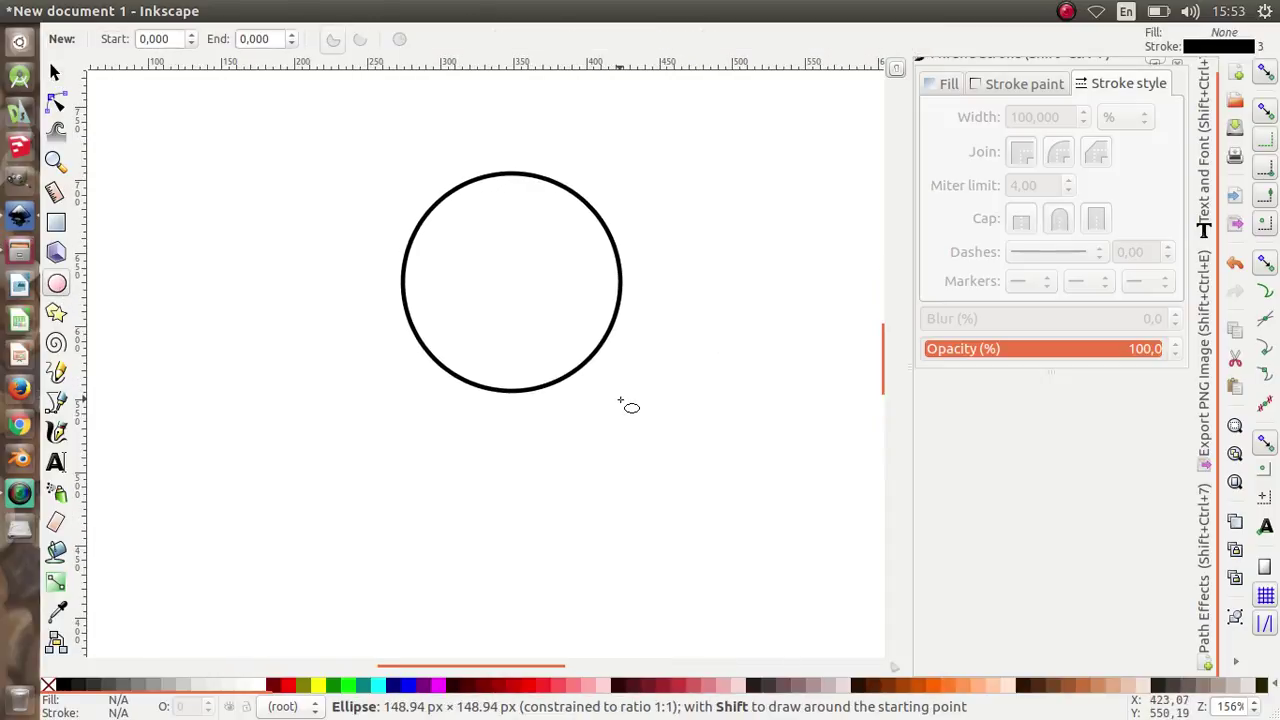
drag(628, 405, 631, 408)
scroll(500, 303, down, 1)
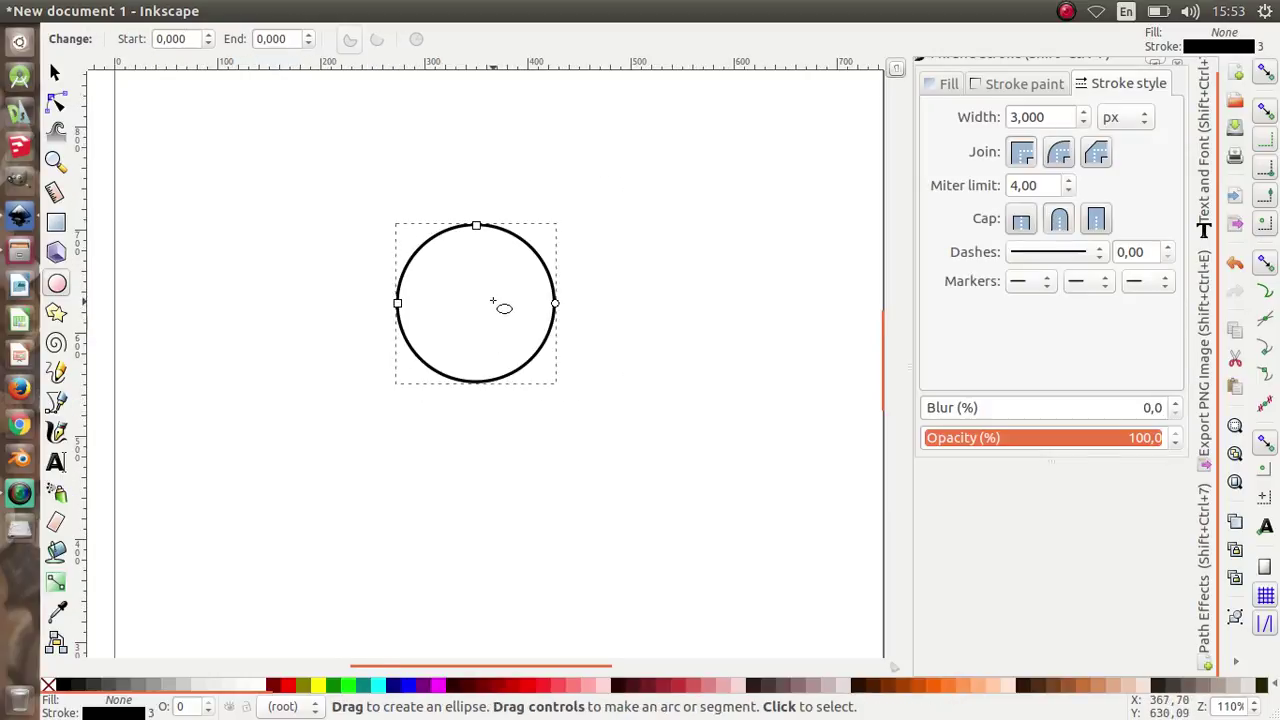
scroll(497, 298, up, 2)
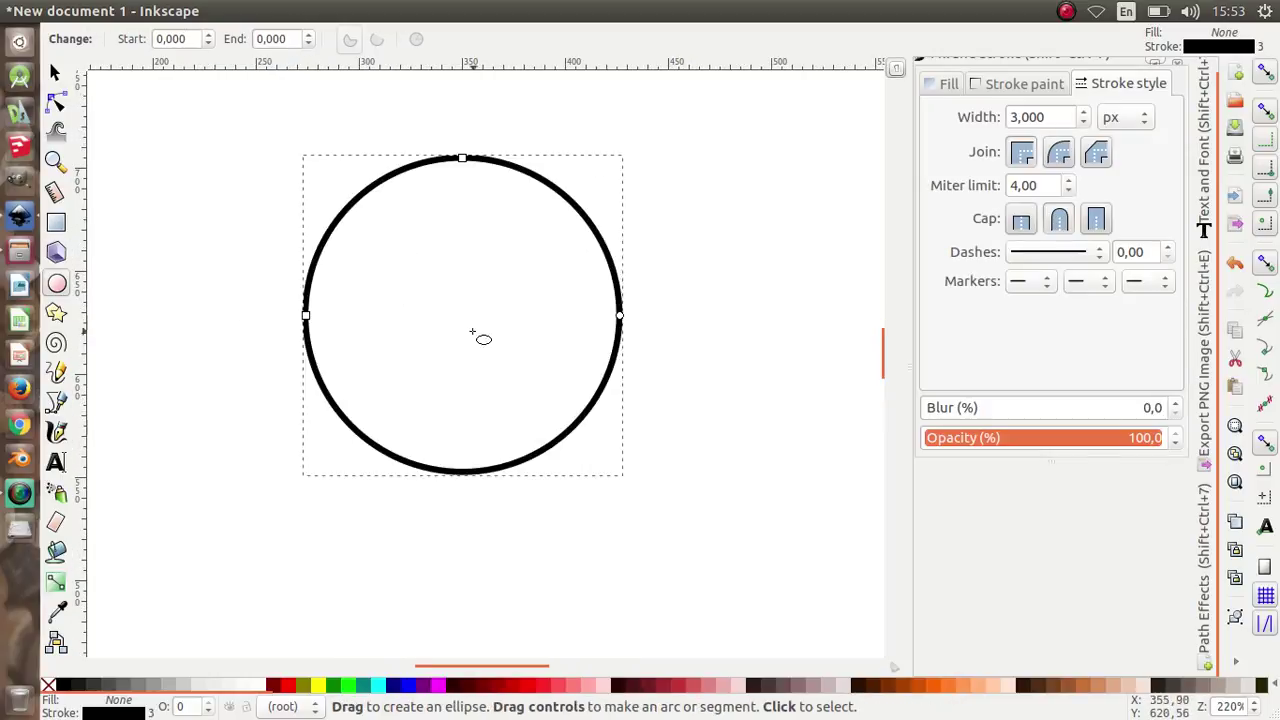
click(56, 224)
mouse_move(232, 295)
mouse_down()
mouse_move(686, 521)
mouse_move(666, 497)
mouse_up()
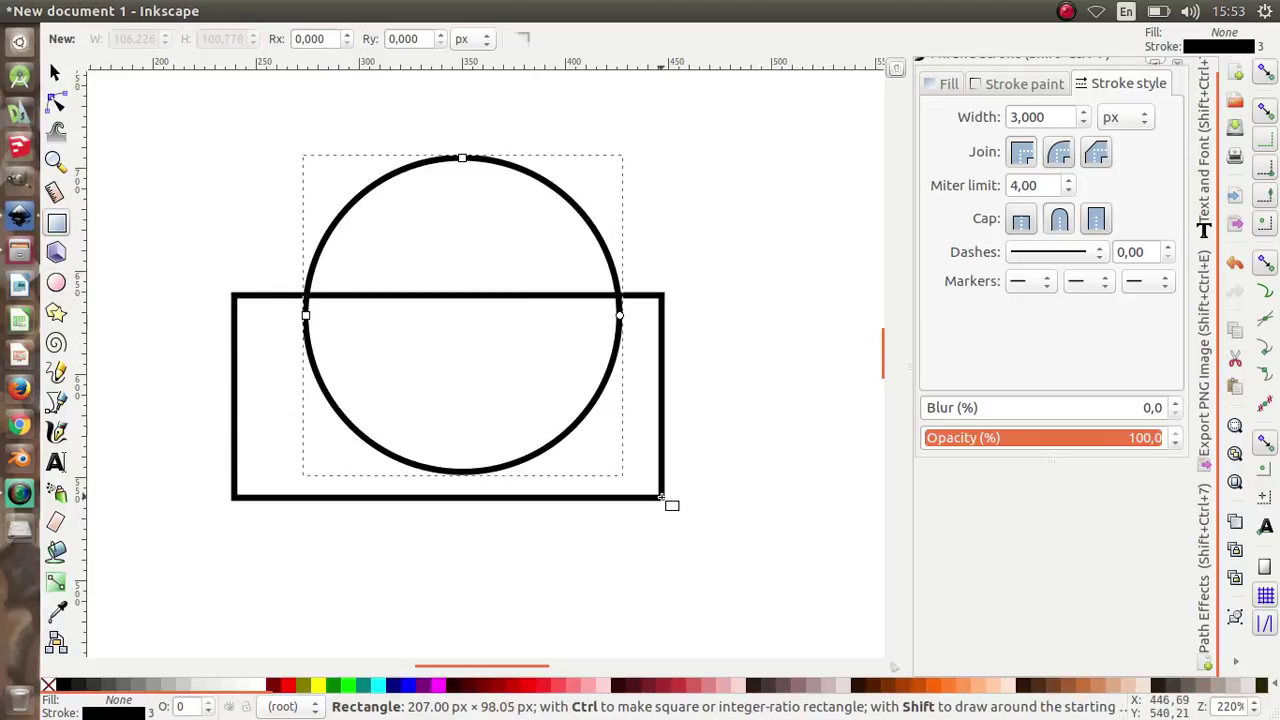
Step: Subtract the rectangle from the circle with Path > Difference, leaving a half-dome
click(55, 73)
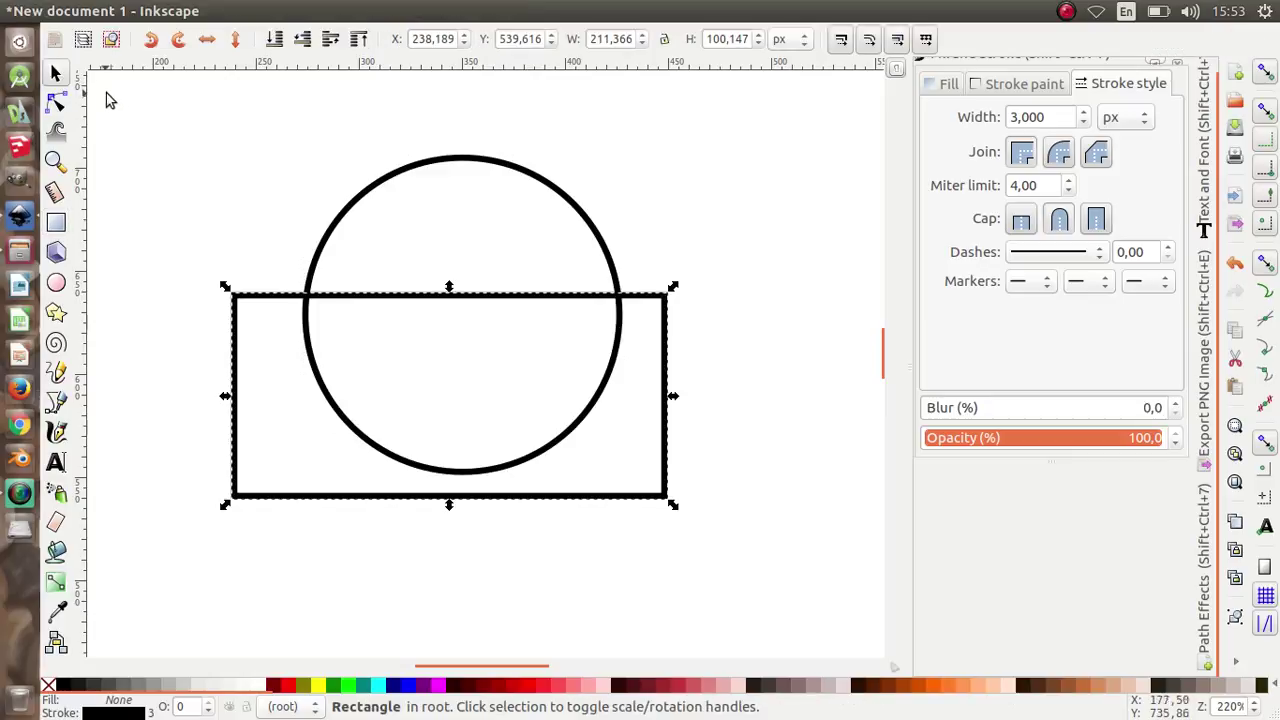
mouse_move(118, 72)
mouse_down()
mouse_move(628, 390)
mouse_move(717, 383)
mouse_up()
scroll(746, 557, down, 2)
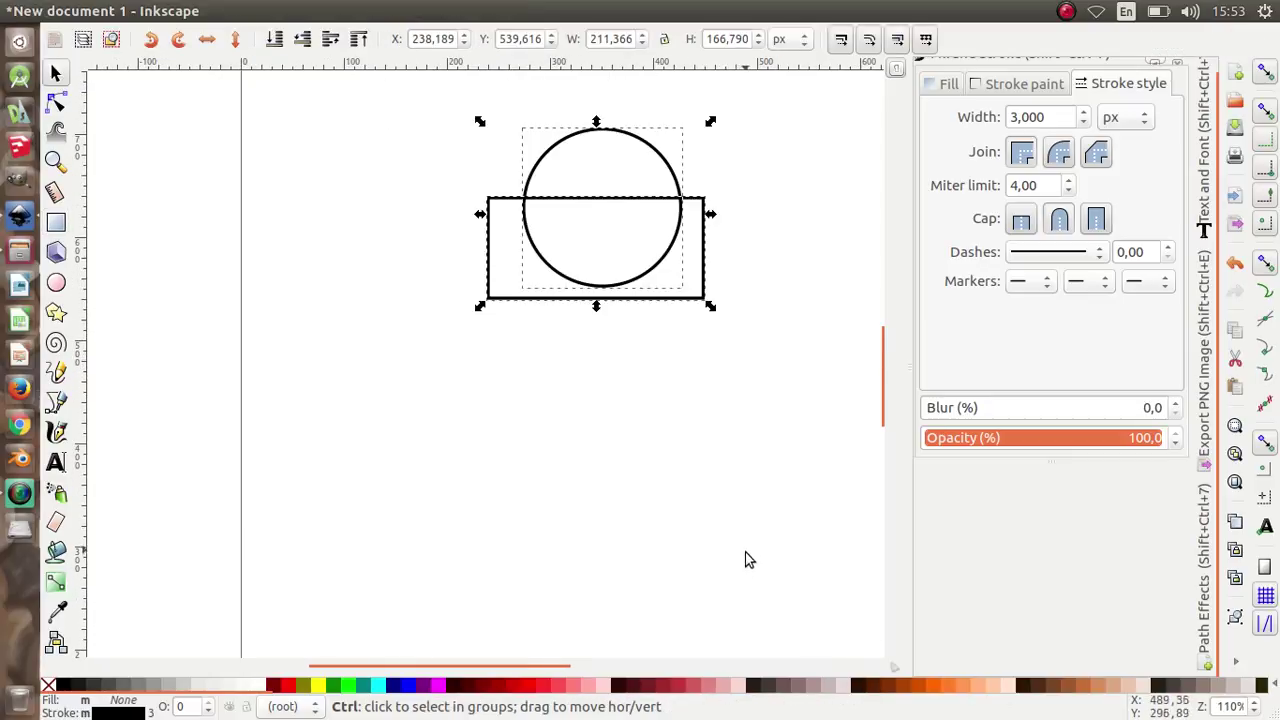
scroll(677, 166, up, 2)
scroll(547, 310, down, 1)
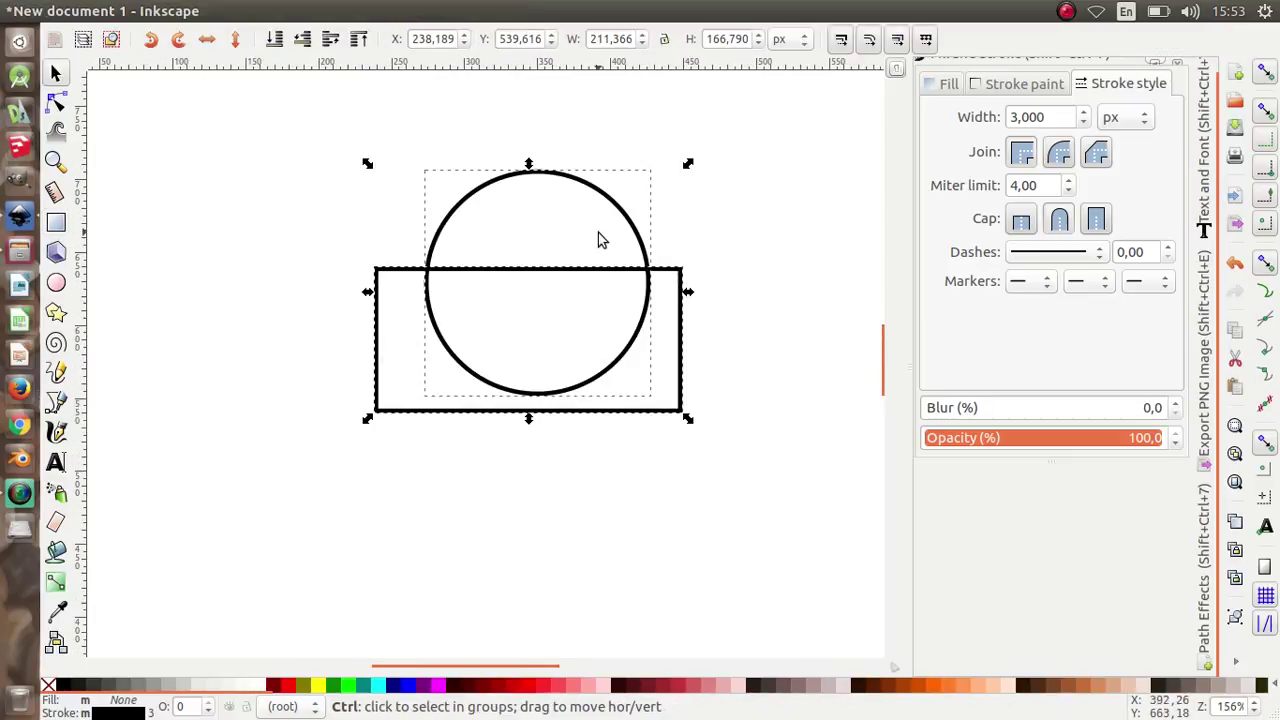
scroll(603, 240, up, 1)
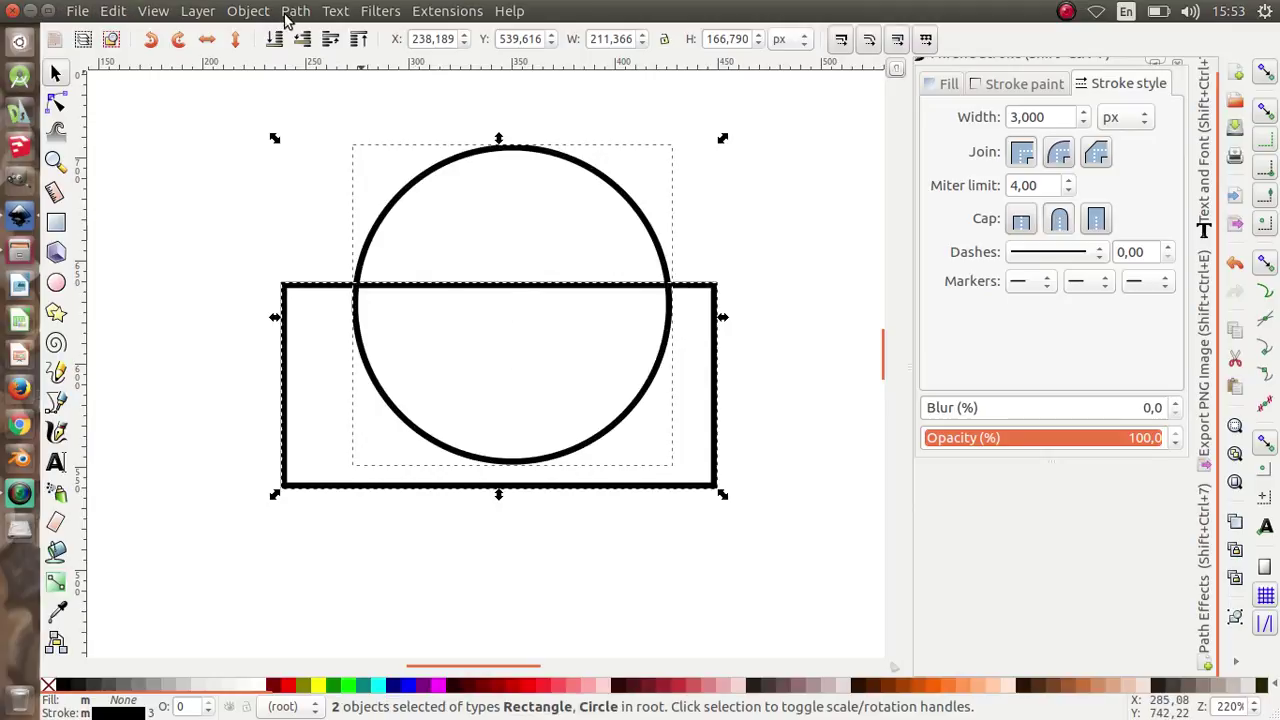
click(296, 11)
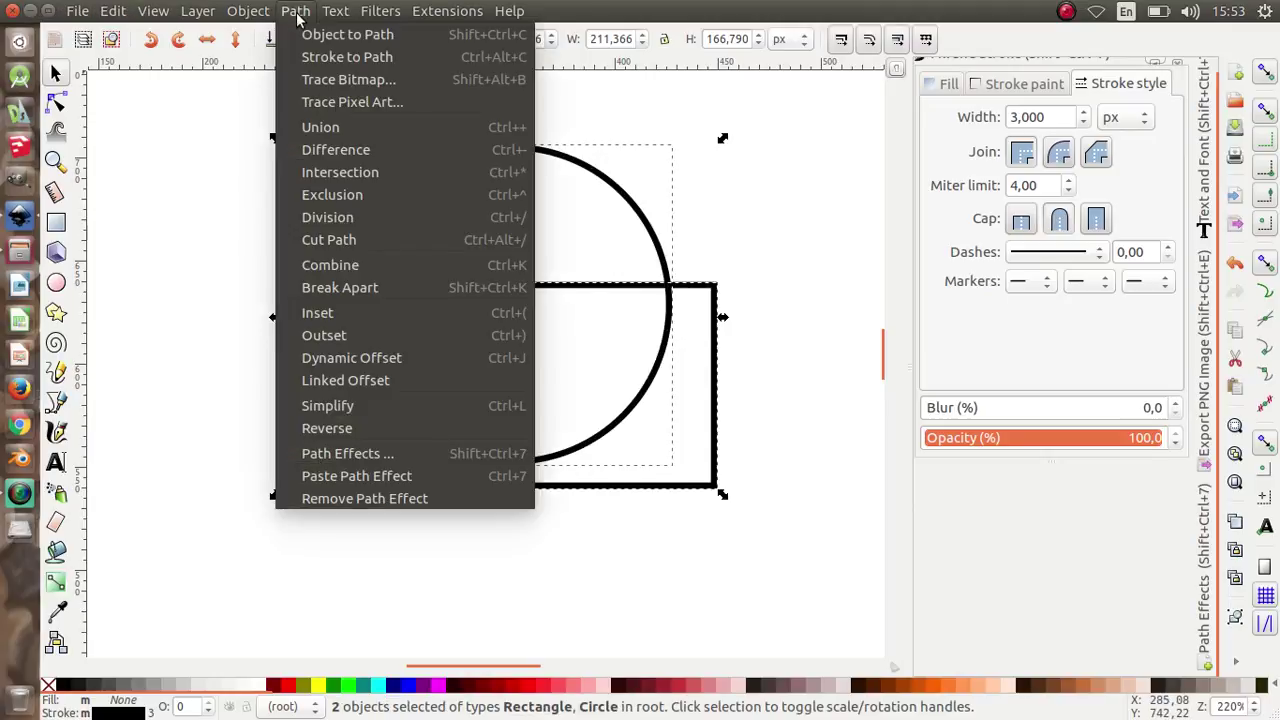
click(363, 151)
click(748, 322)
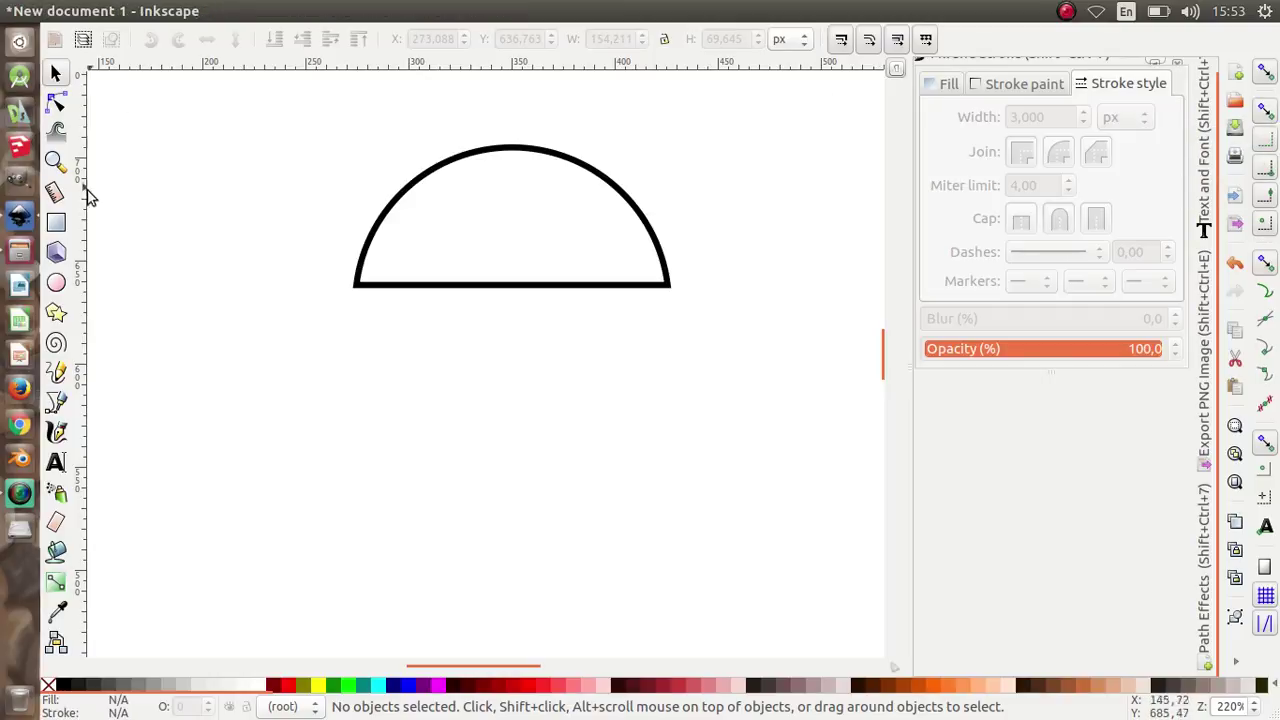
Step: Place a vertical guide through the dome's centre and draw a rectangle along its base
drag(83, 201, 518, 292)
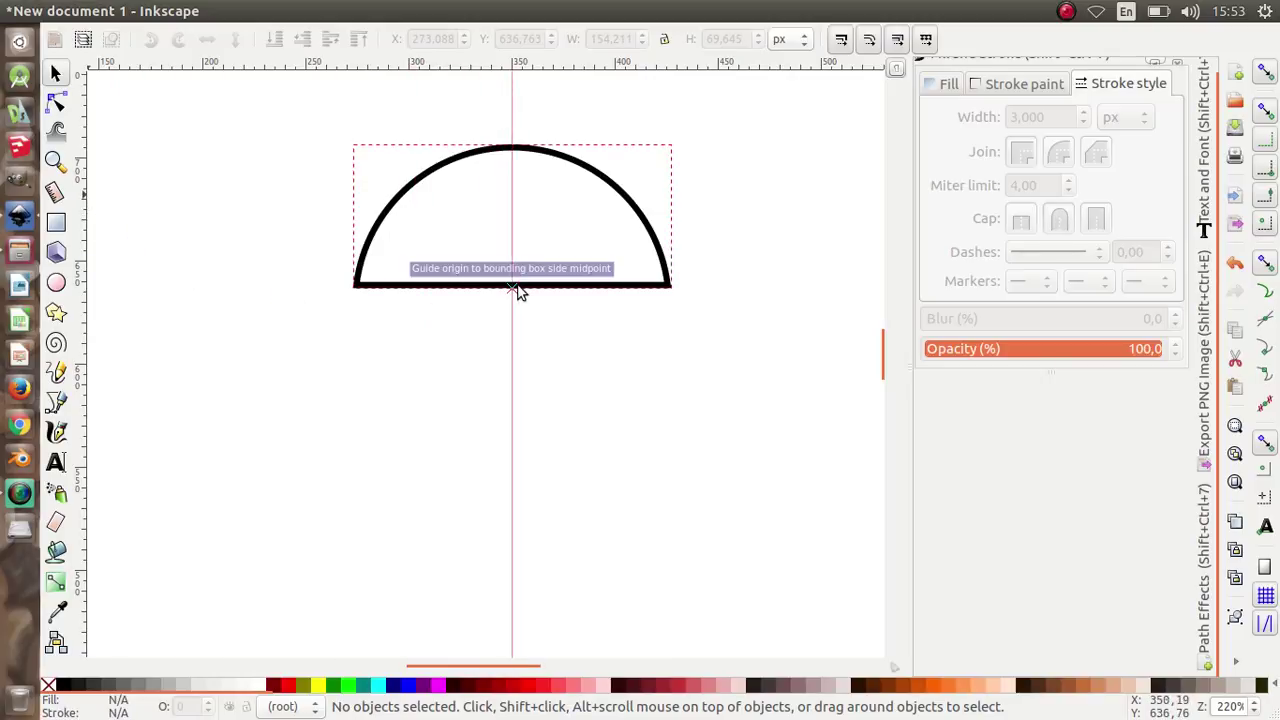
click(56, 222)
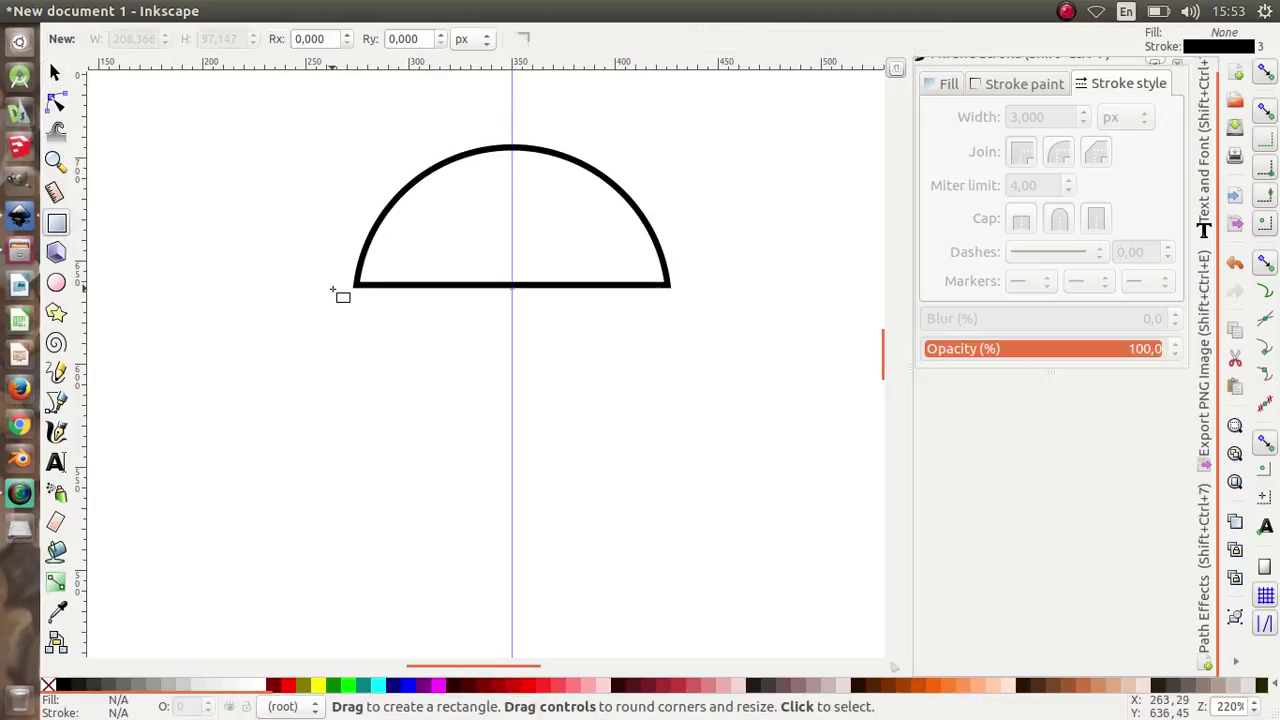
drag(332, 290, 689, 351)
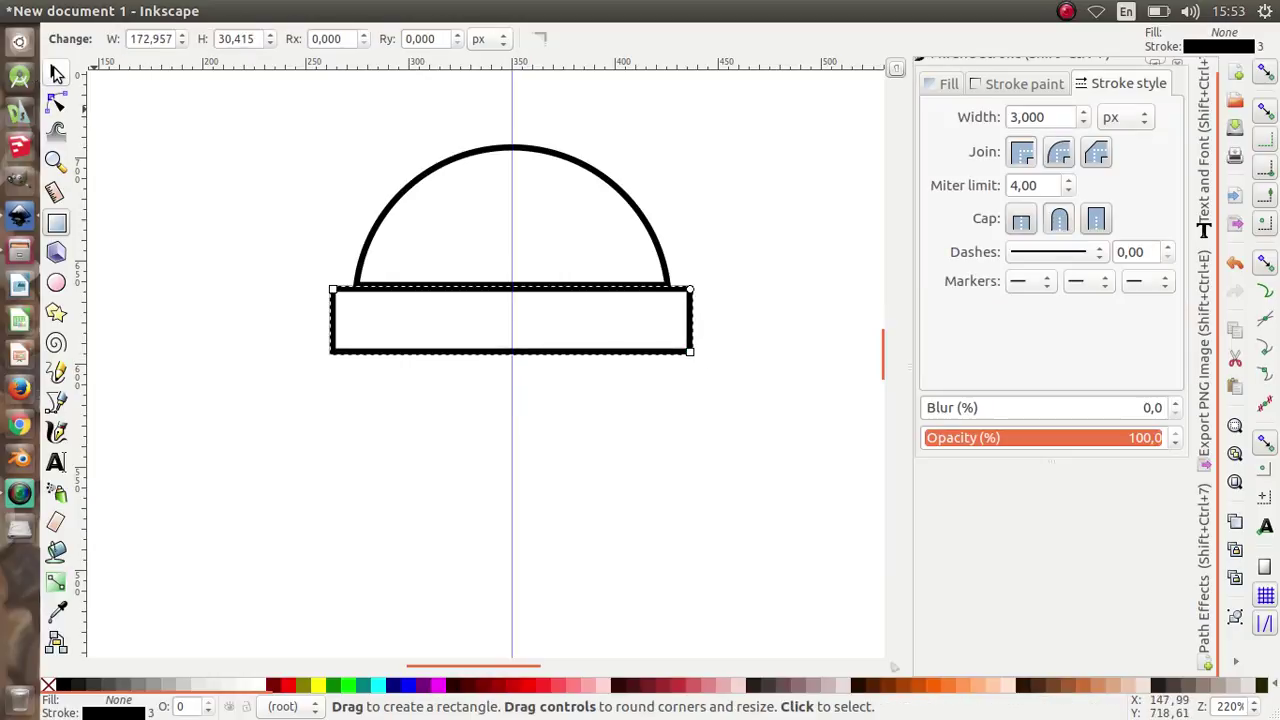
Step: Align the rectangle's top edge with the dome's flat base
click(55, 73)
ctrl+scroll(547, 308, up, 3)
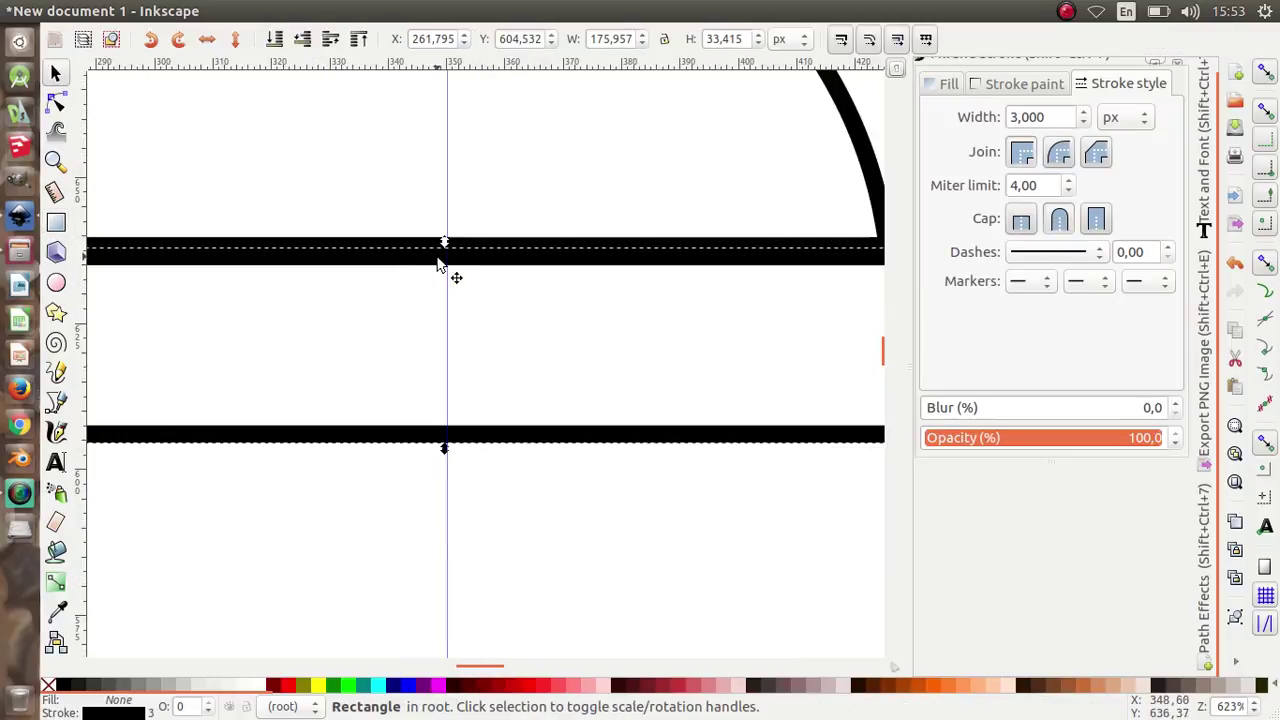
drag(446, 263, 446, 280)
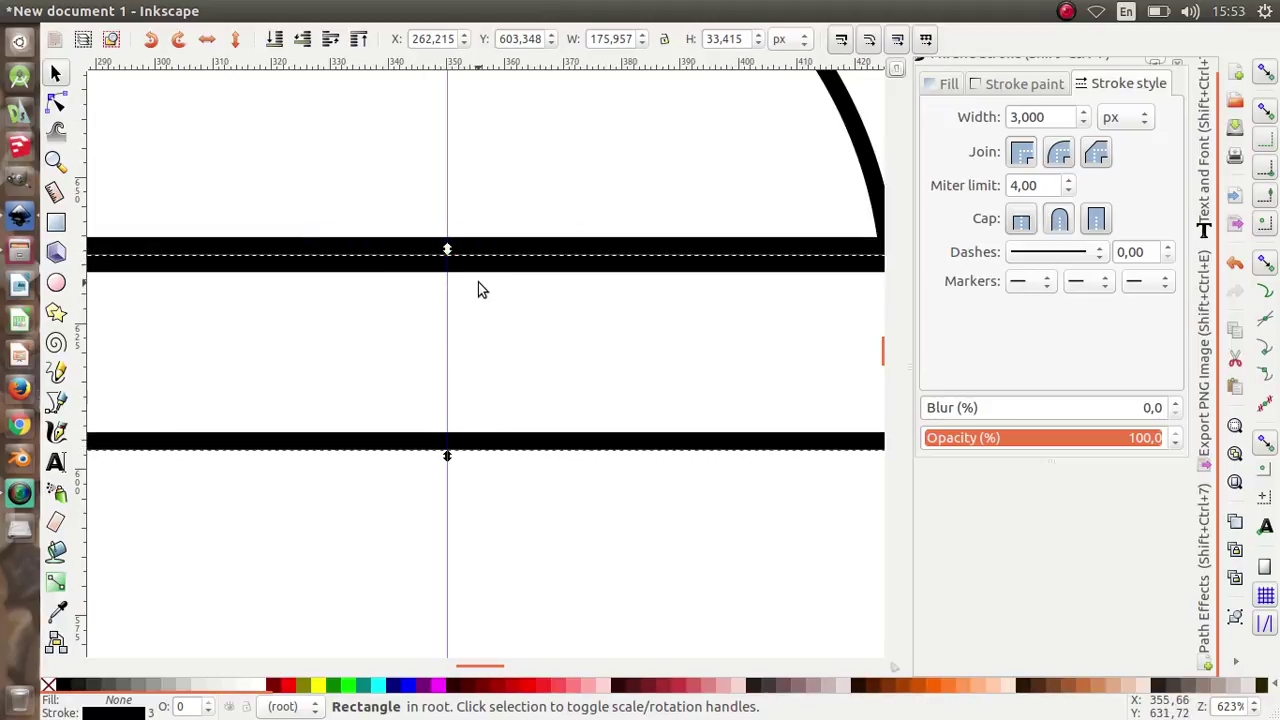
key(Up)
key(Up)
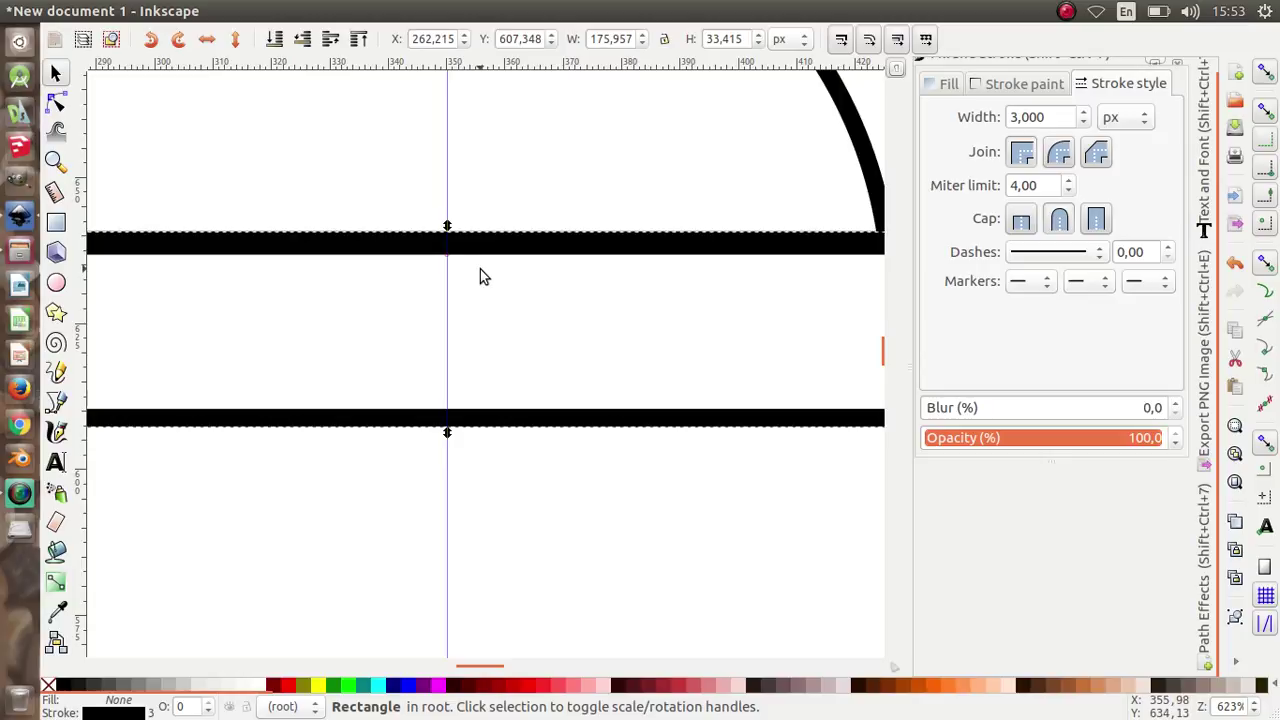
key(Down)
scroll(452, 248, up, 1)
scroll(455, 256, up, 4)
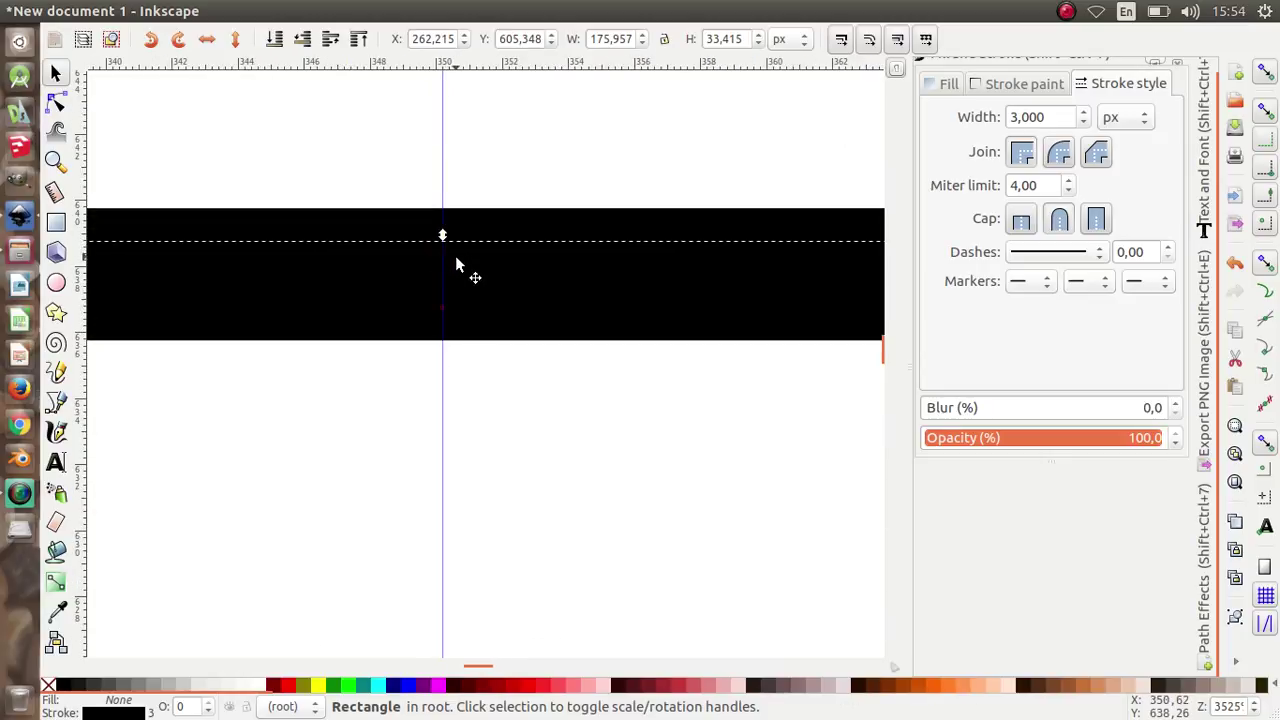
drag(455, 263, 459, 228)
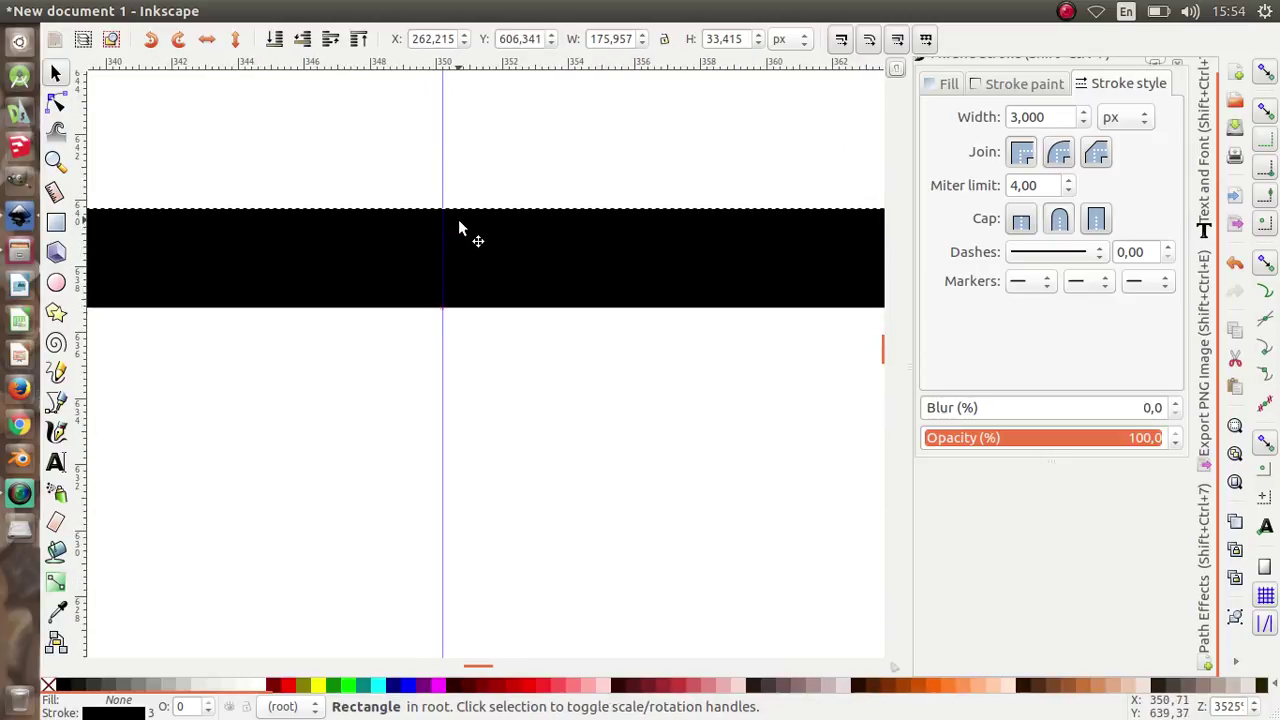
scroll(460, 232, down, 4)
scroll(523, 300, down, 3)
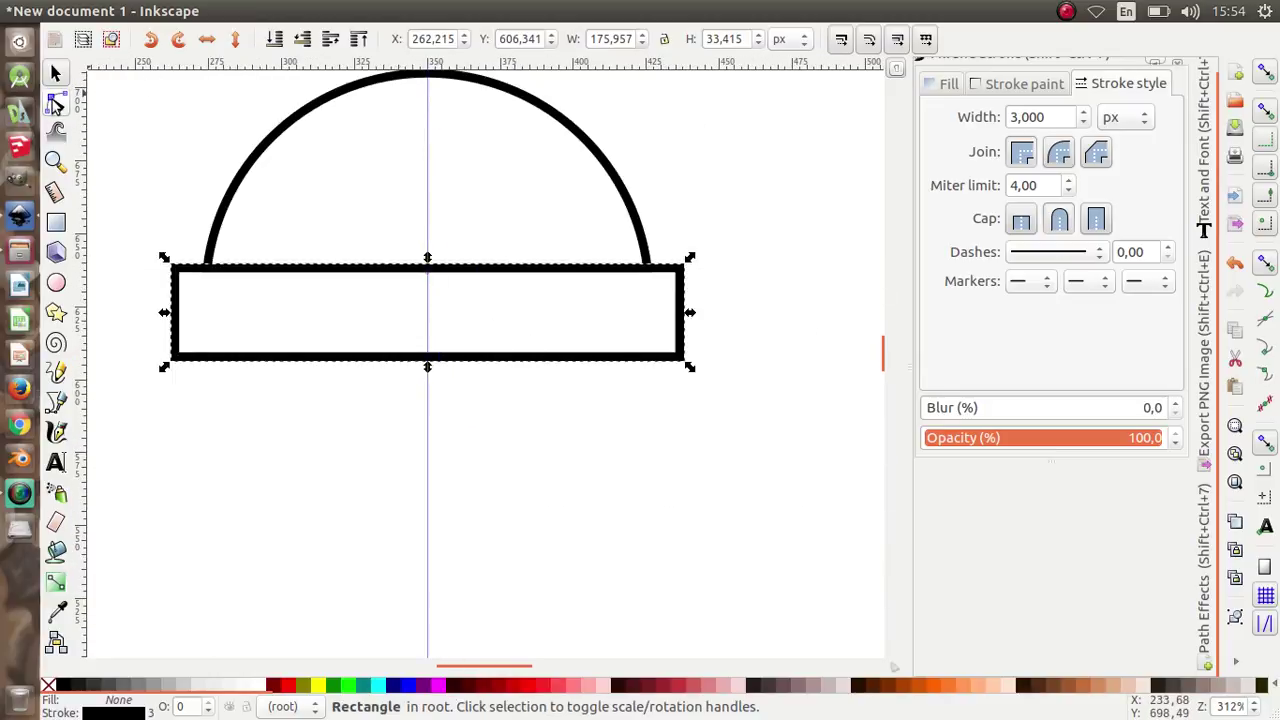
Step: Round the band's corners and draw a wider rectangle overlapping its lower part
click(55, 103)
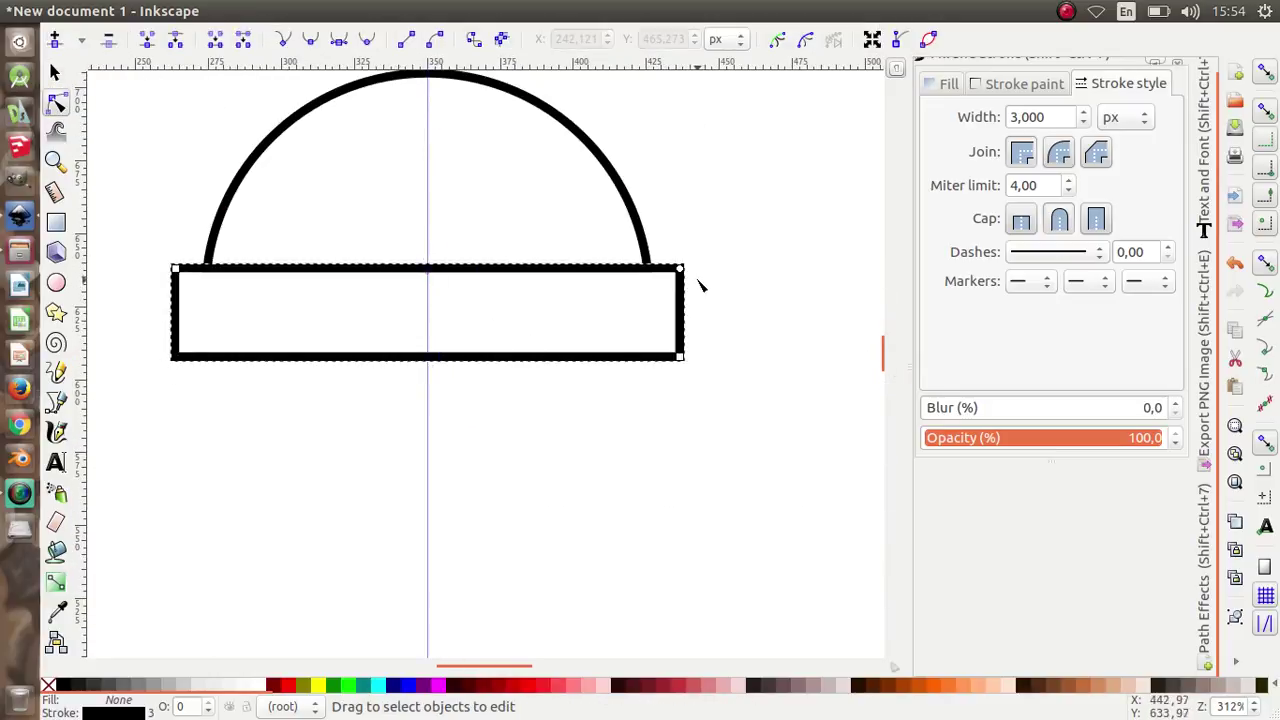
drag(683, 283, 696, 305)
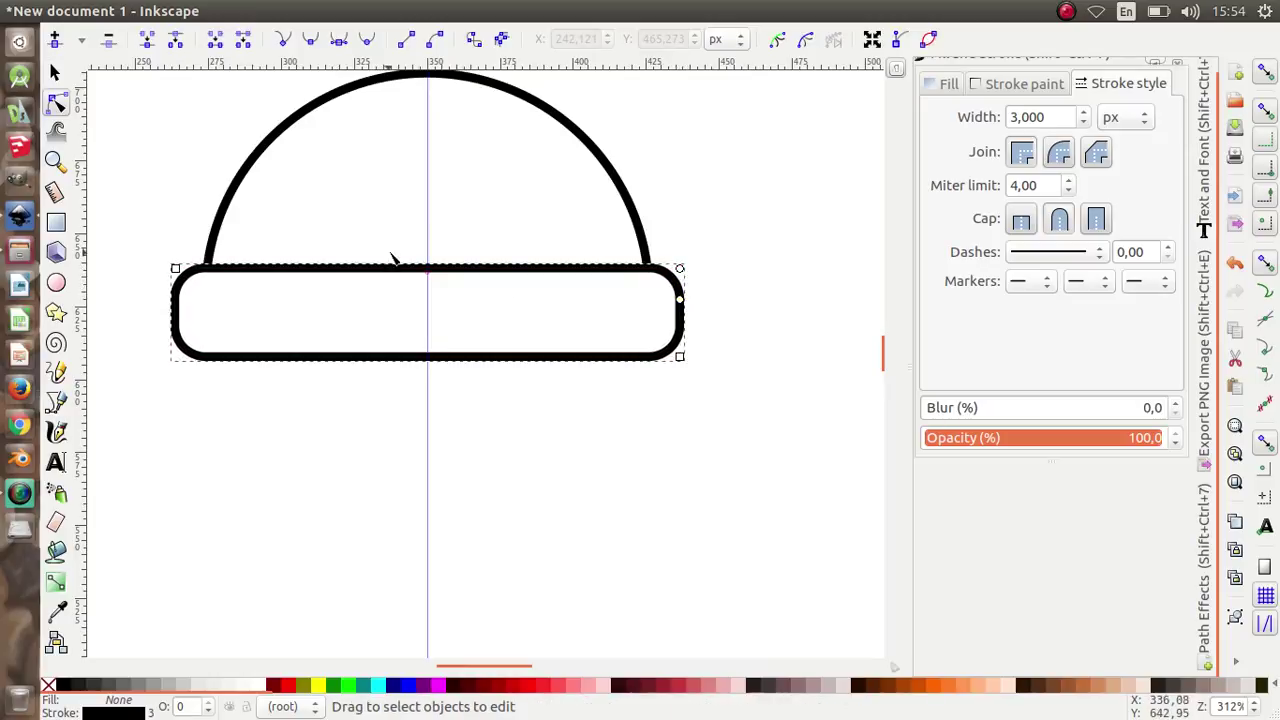
click(57, 226)
mouse_move(140, 402)
mouse_down()
mouse_move(730, 332)
mouse_move(744, 319)
mouse_up()
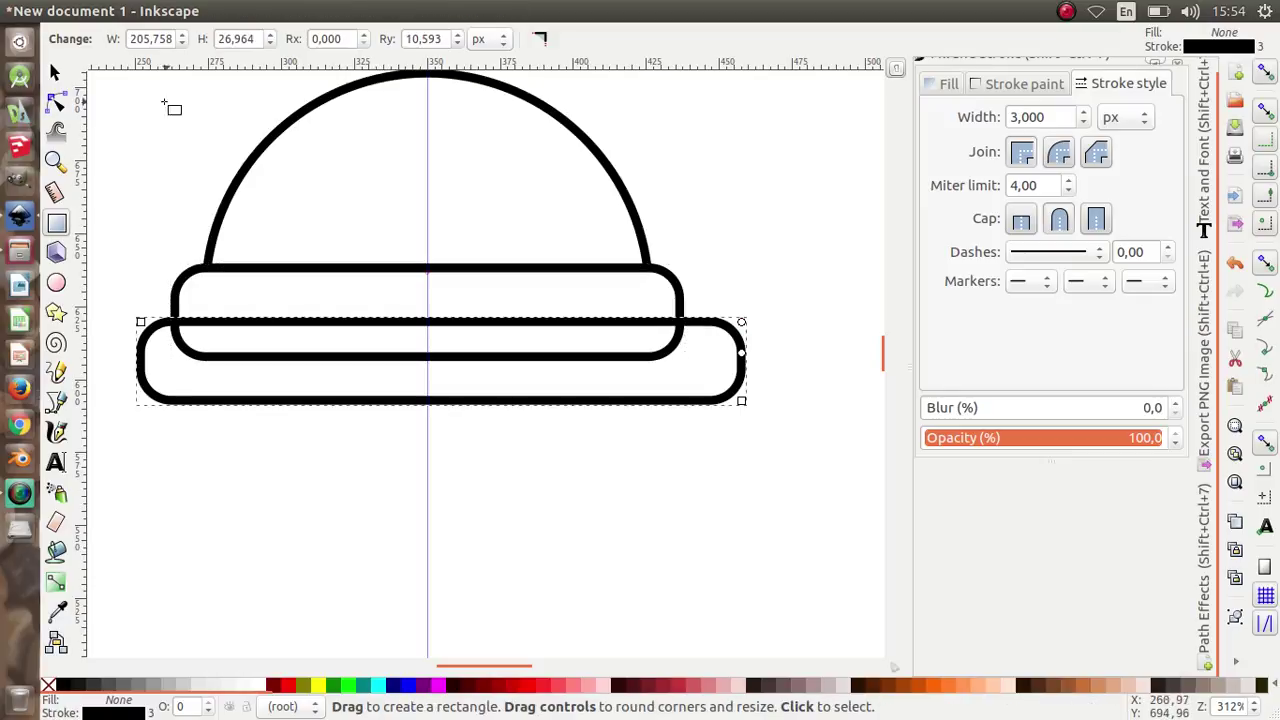
Step: Subtract the lower rectangle from the band with Path > Difference to form the rim
click(55, 73)
drag(794, 472, 100, 243)
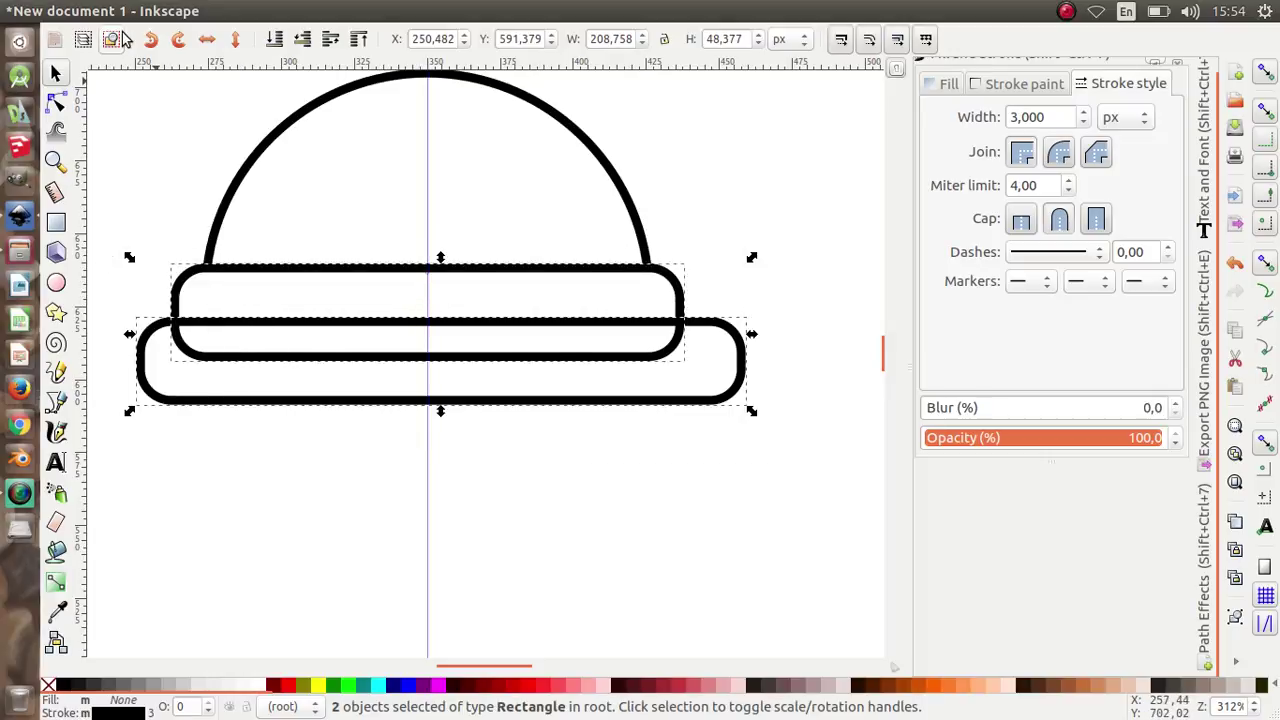
mouse_move(265, 11)
click(294, 11)
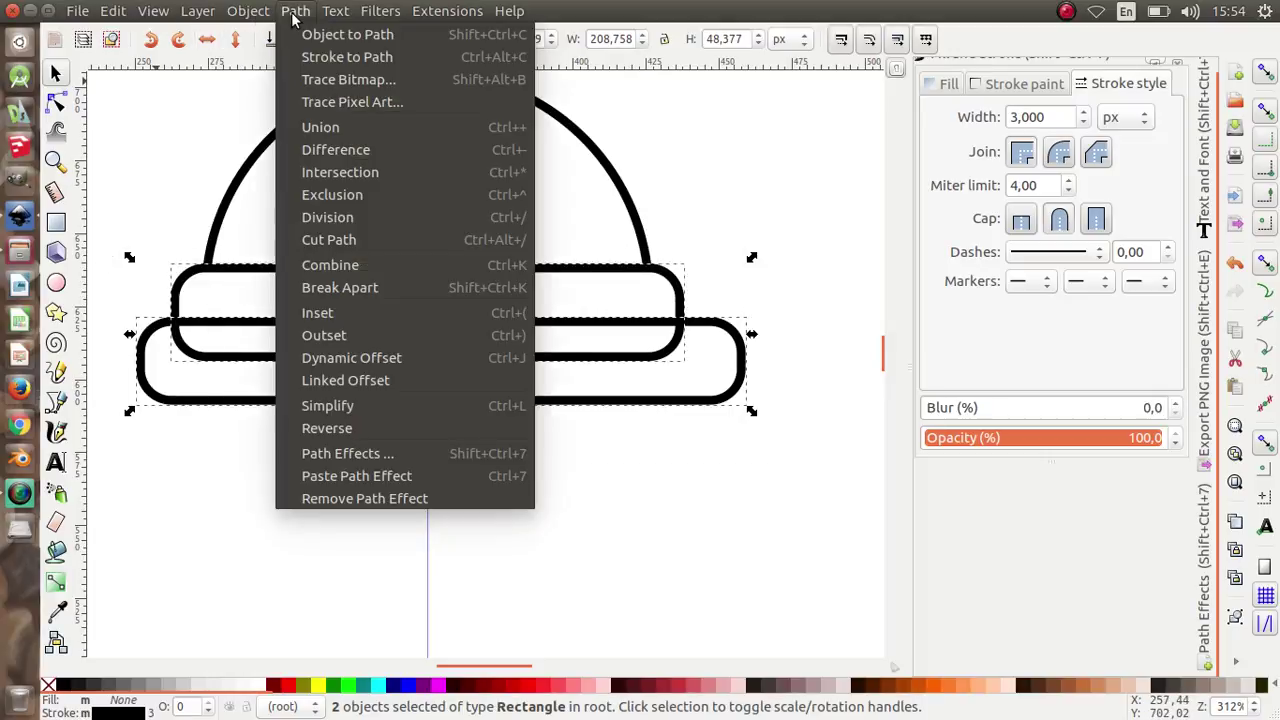
click(363, 149)
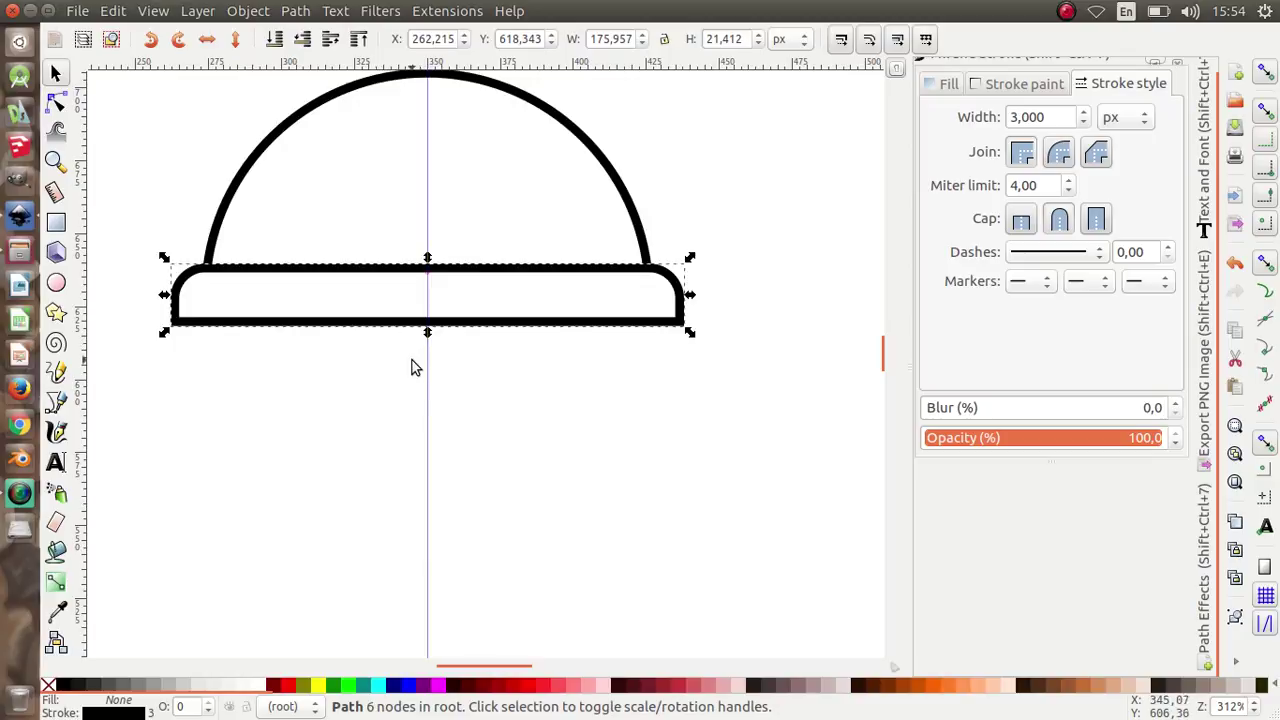
scroll(457, 380, down, 2)
scroll(486, 306, up, 1)
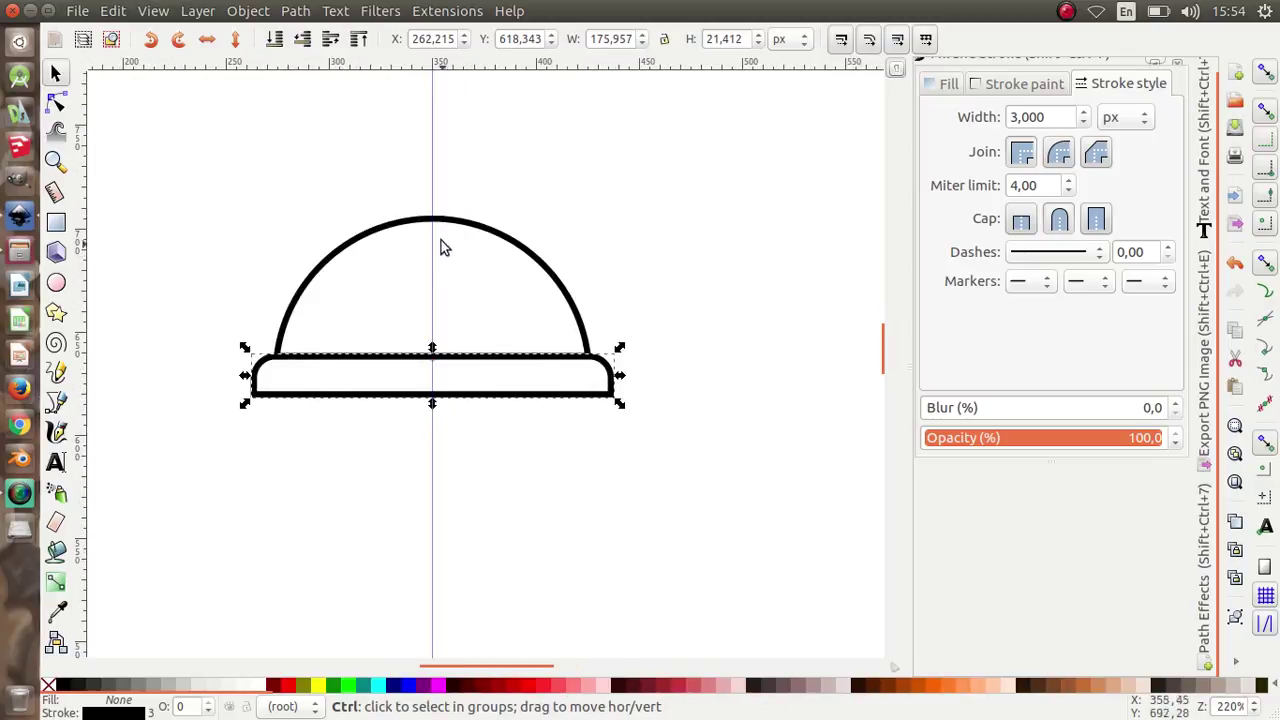
scroll(441, 247, down, 2)
scroll(476, 387, up, 2)
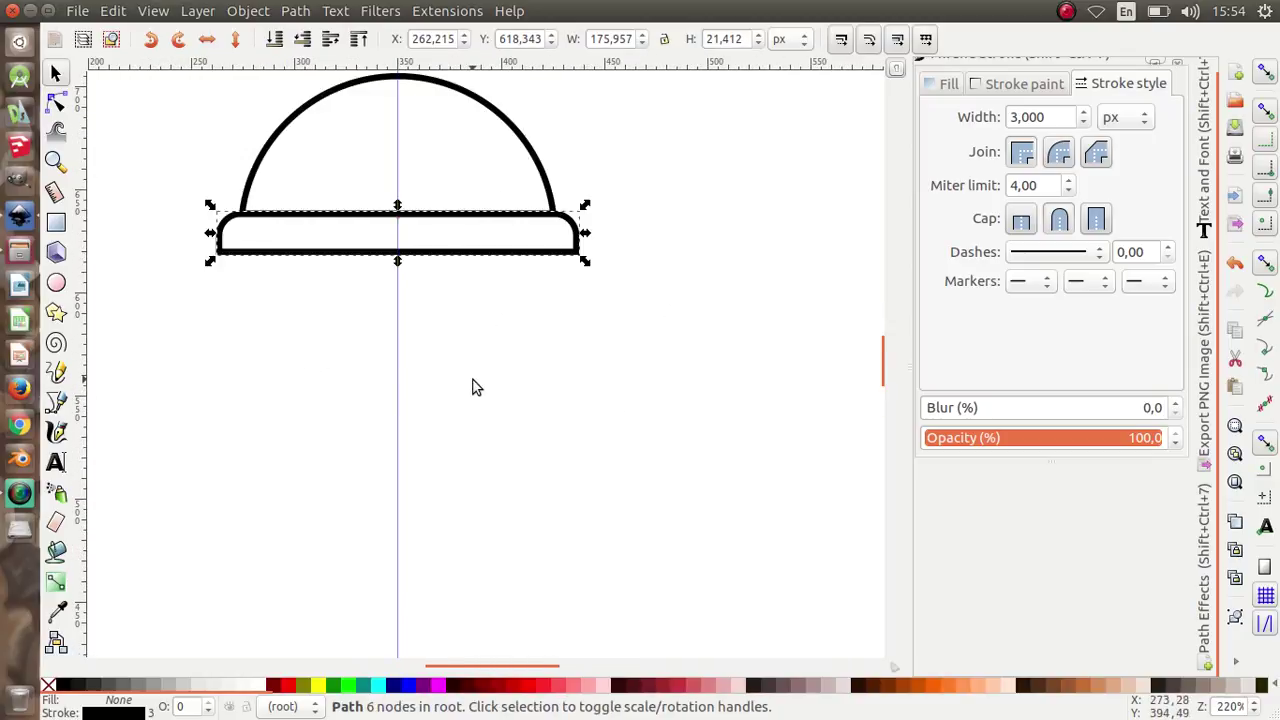
Step: Draw a square-cornered rectangle below the lid and stretch it taller and wider
click(56, 224)
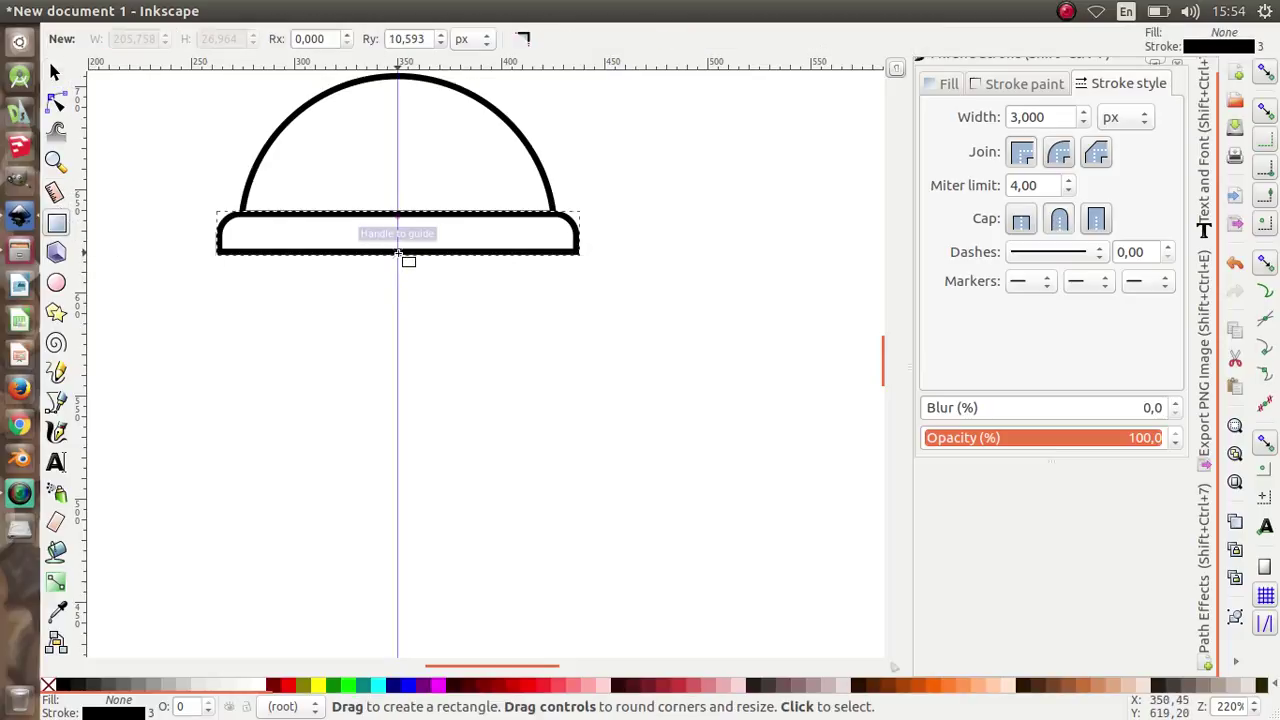
drag(397, 254, 527, 523)
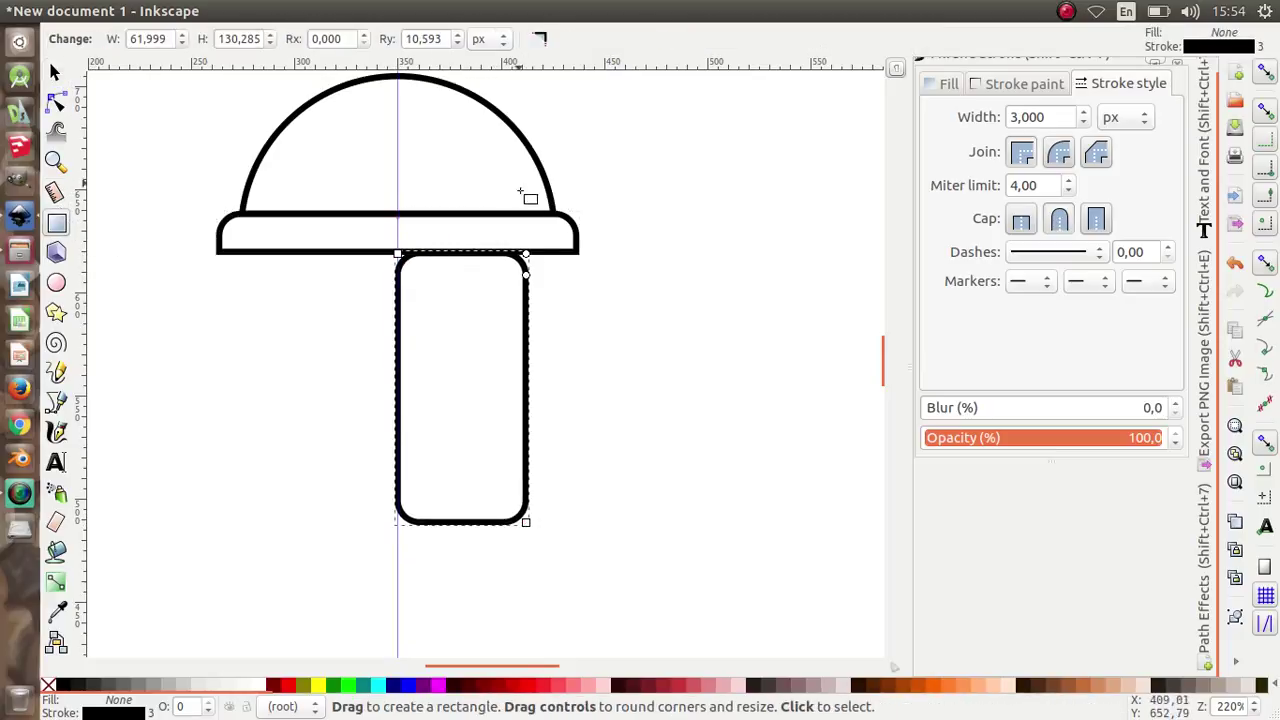
drag(527, 277, 529, 243)
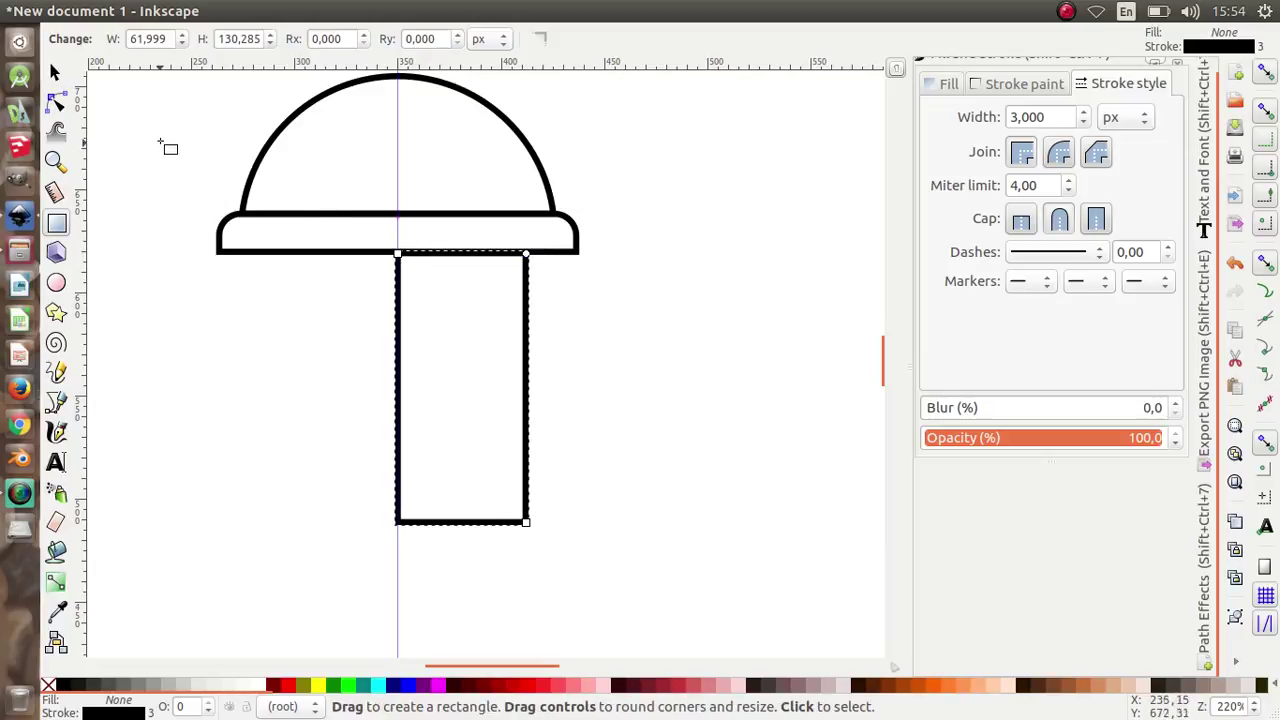
click(55, 72)
ctrl+scroll(298, 187, down, 2)
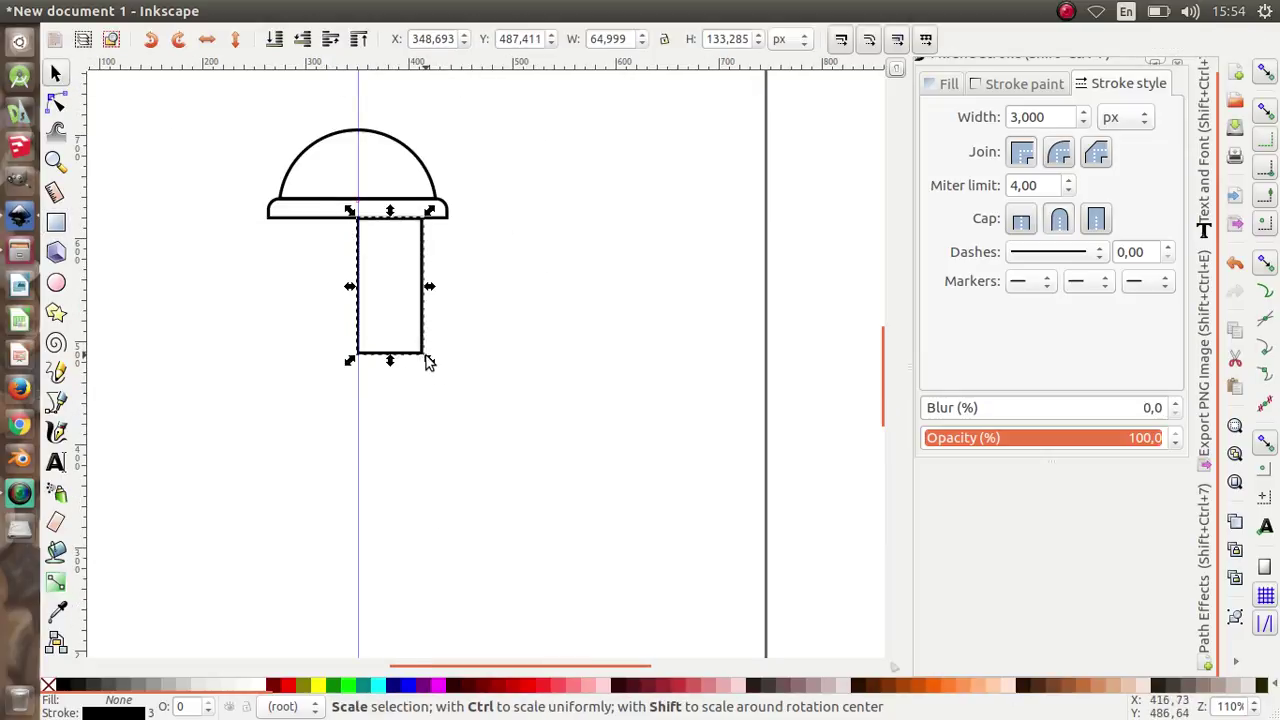
drag(428, 360, 438, 431)
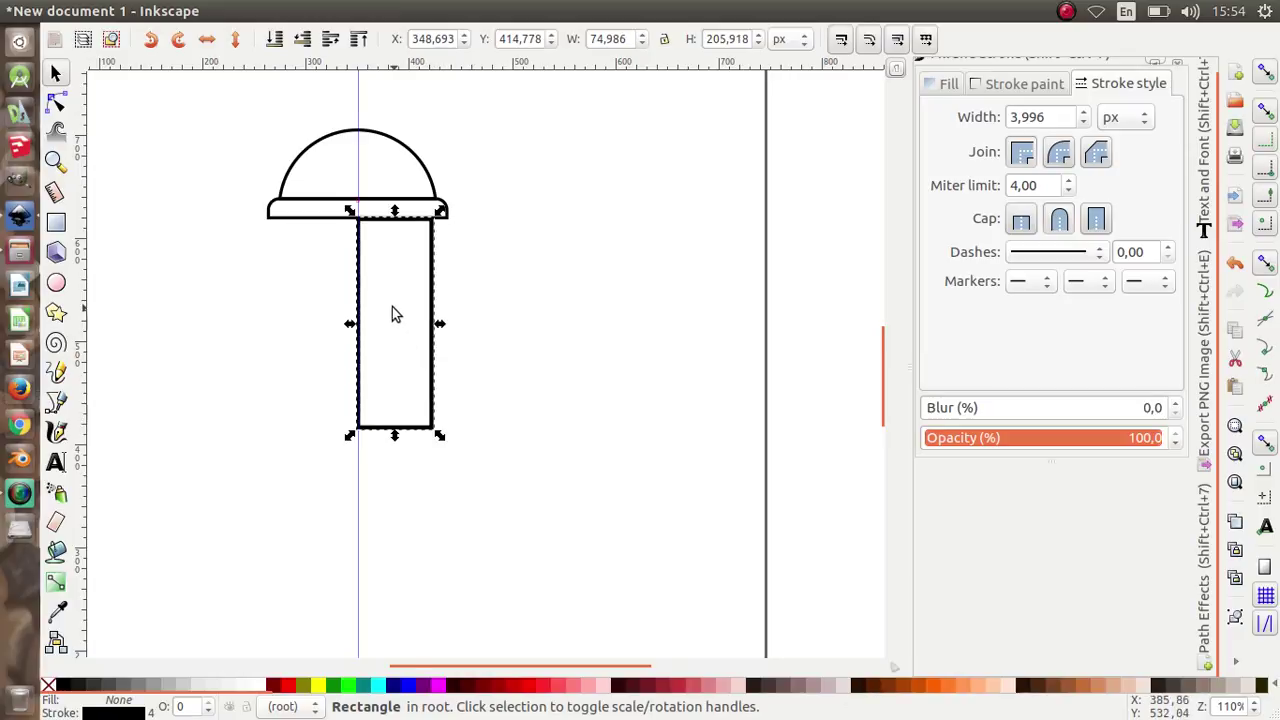
ctrl+scroll(386, 295, up, 2)
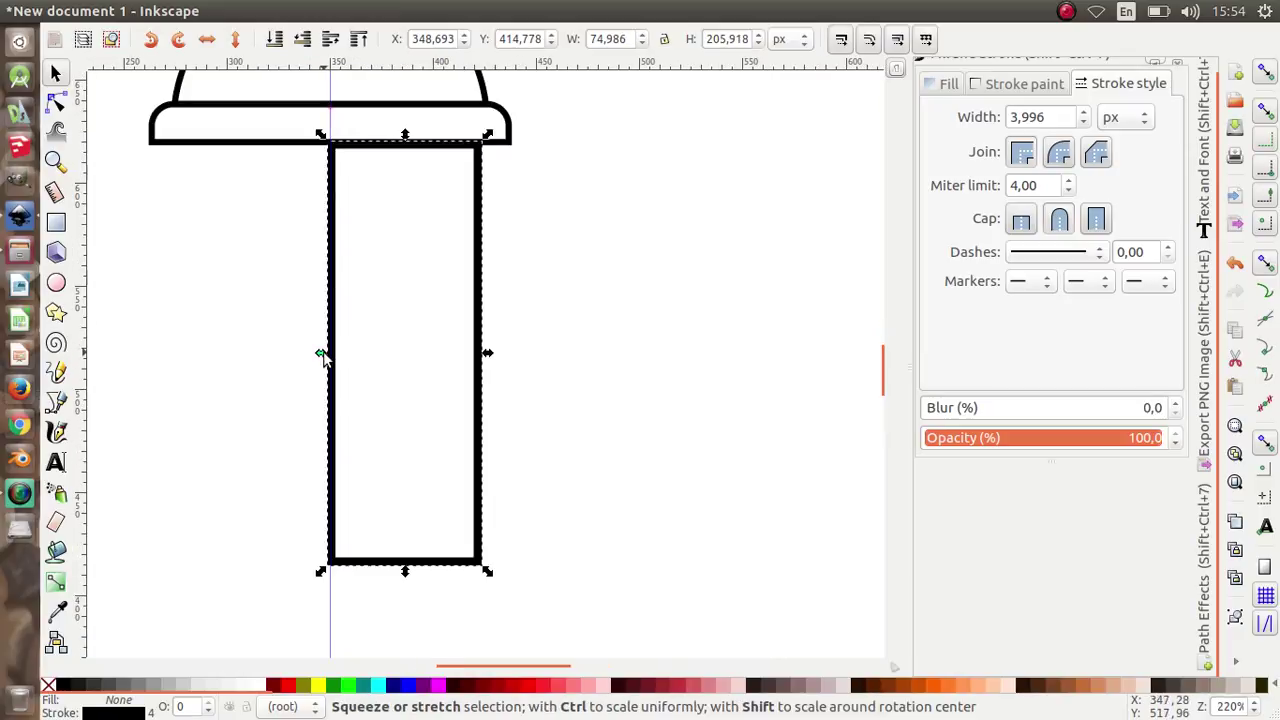
drag(322, 357, 311, 353)
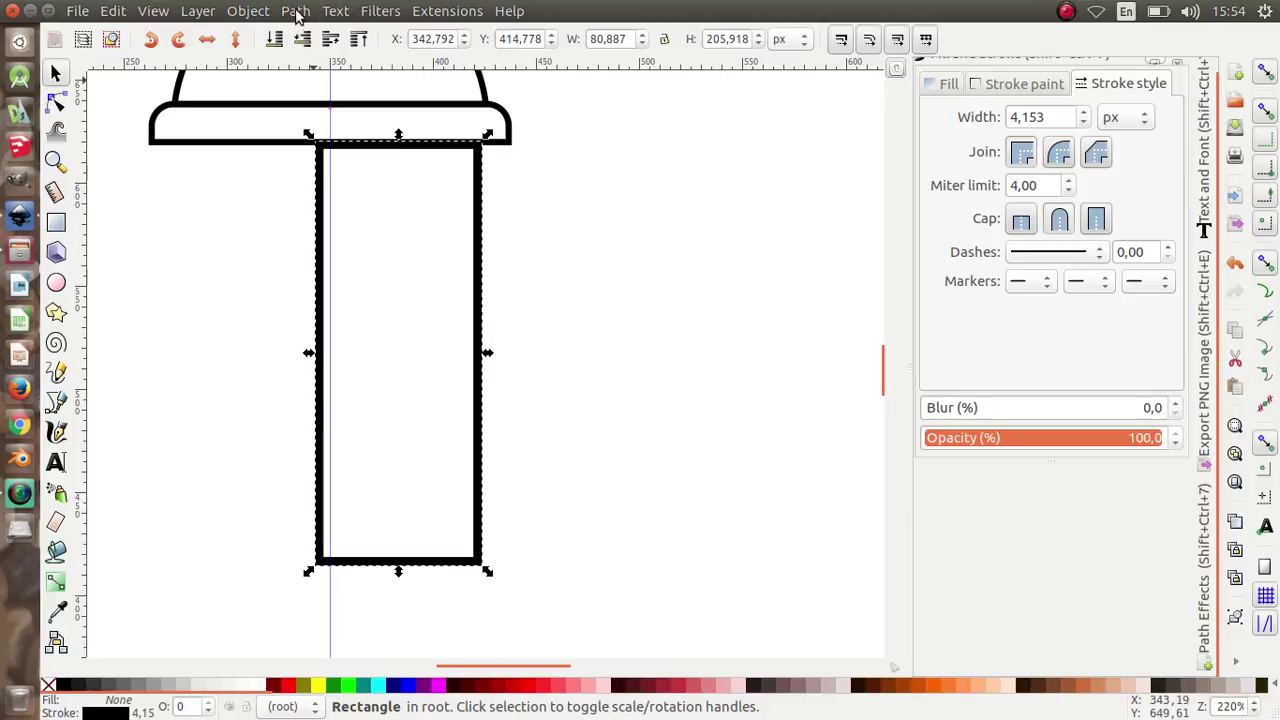
Step: Convert the cup body rectangle into a path with Path > Object to Path
click(297, 12)
click(297, 12)
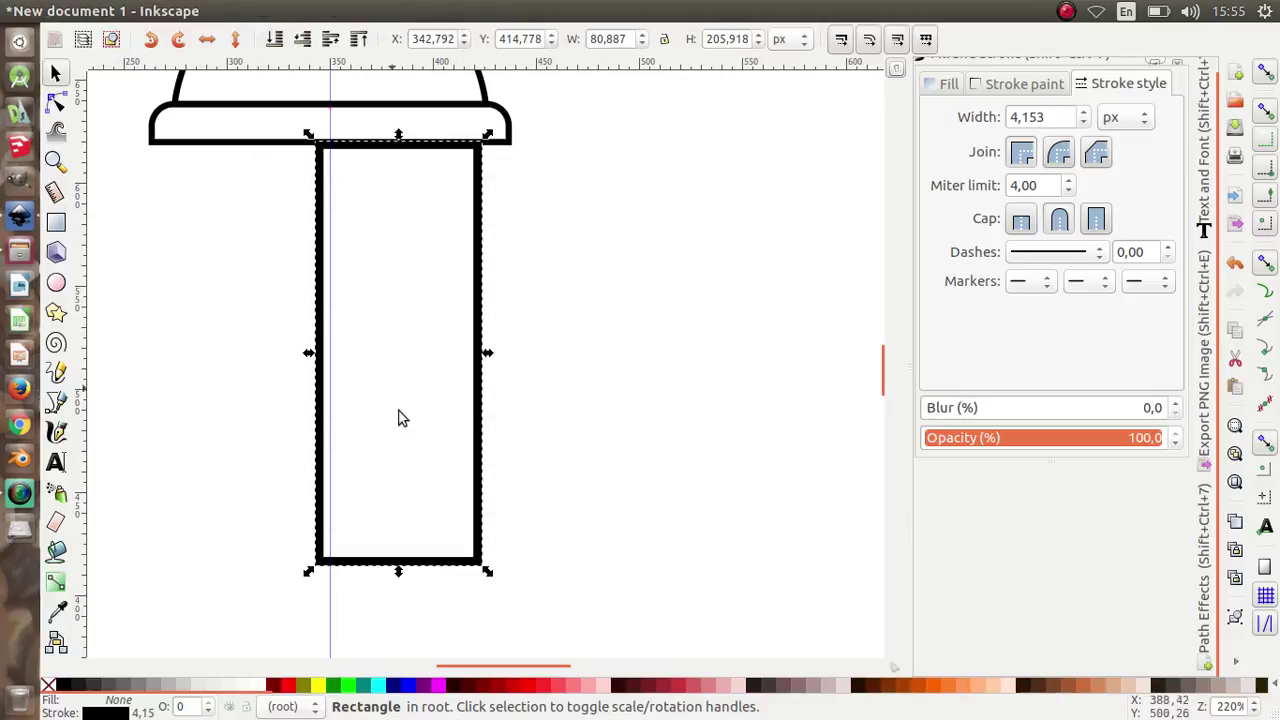
click(294, 11)
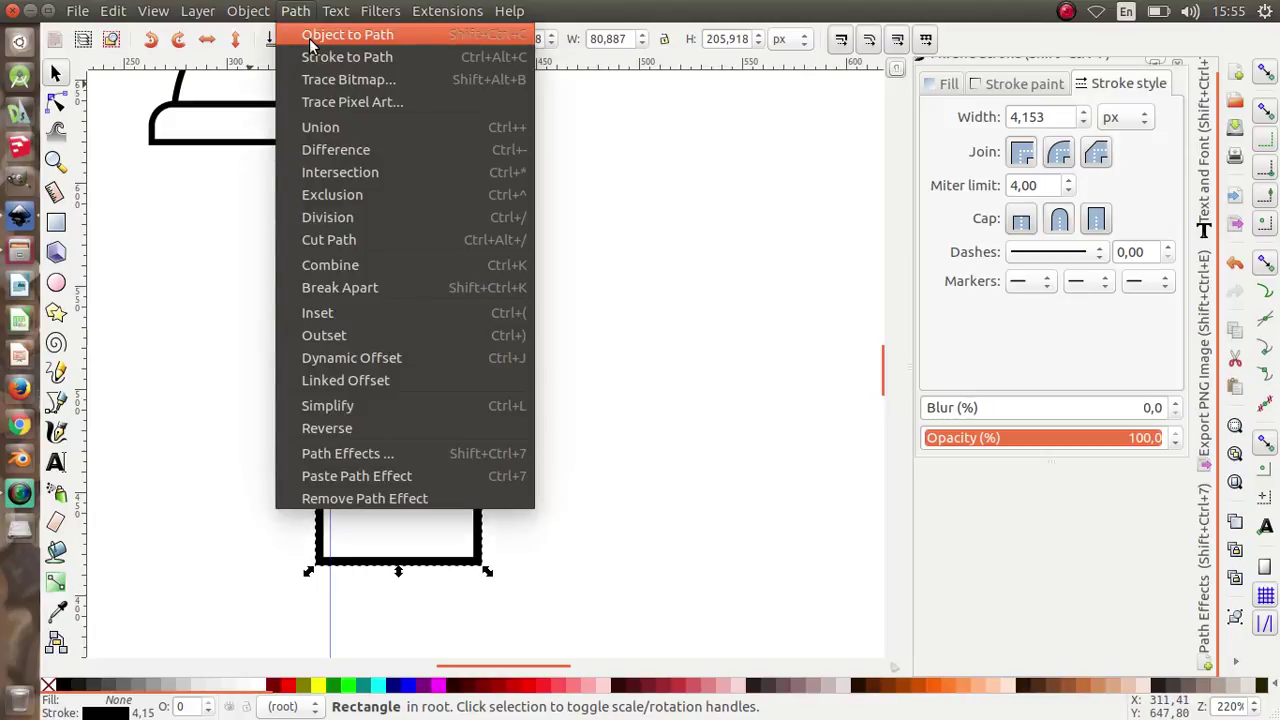
click(309, 38)
click(56, 103)
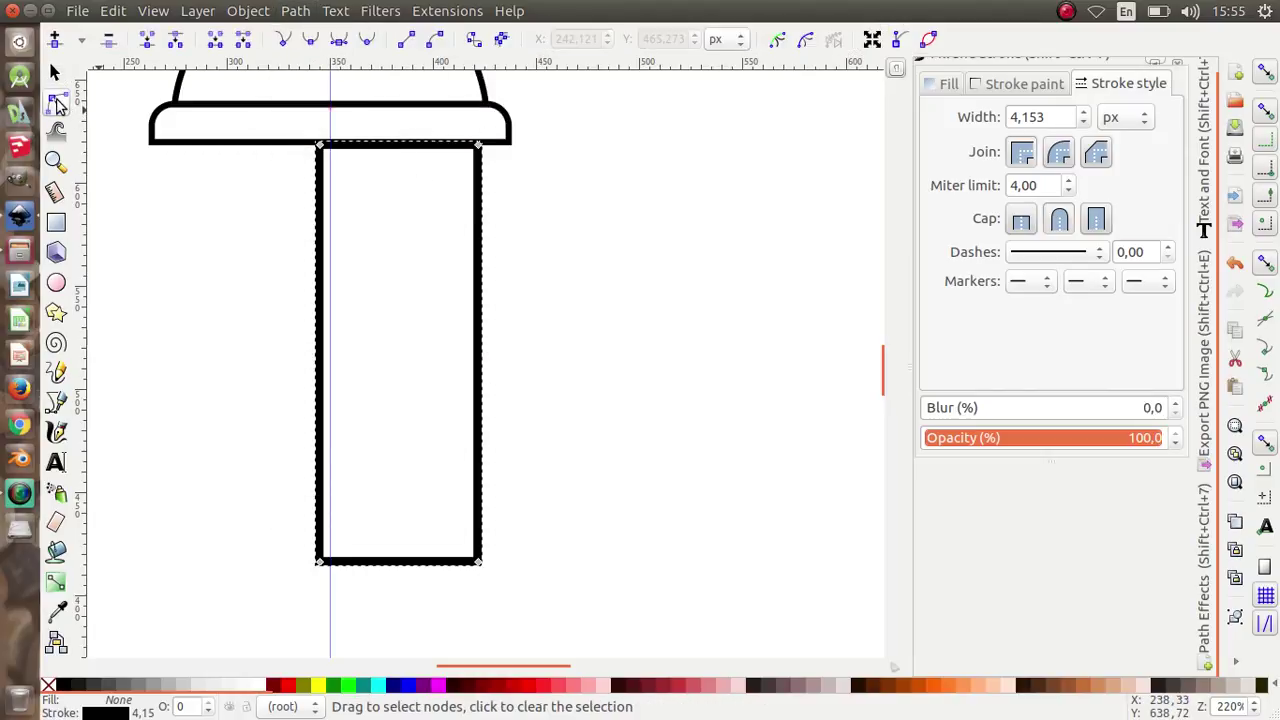
Step: Give the cup body a 3 px stroke and pull its bottom-right node inward
drag(1046, 117, 1000, 112)
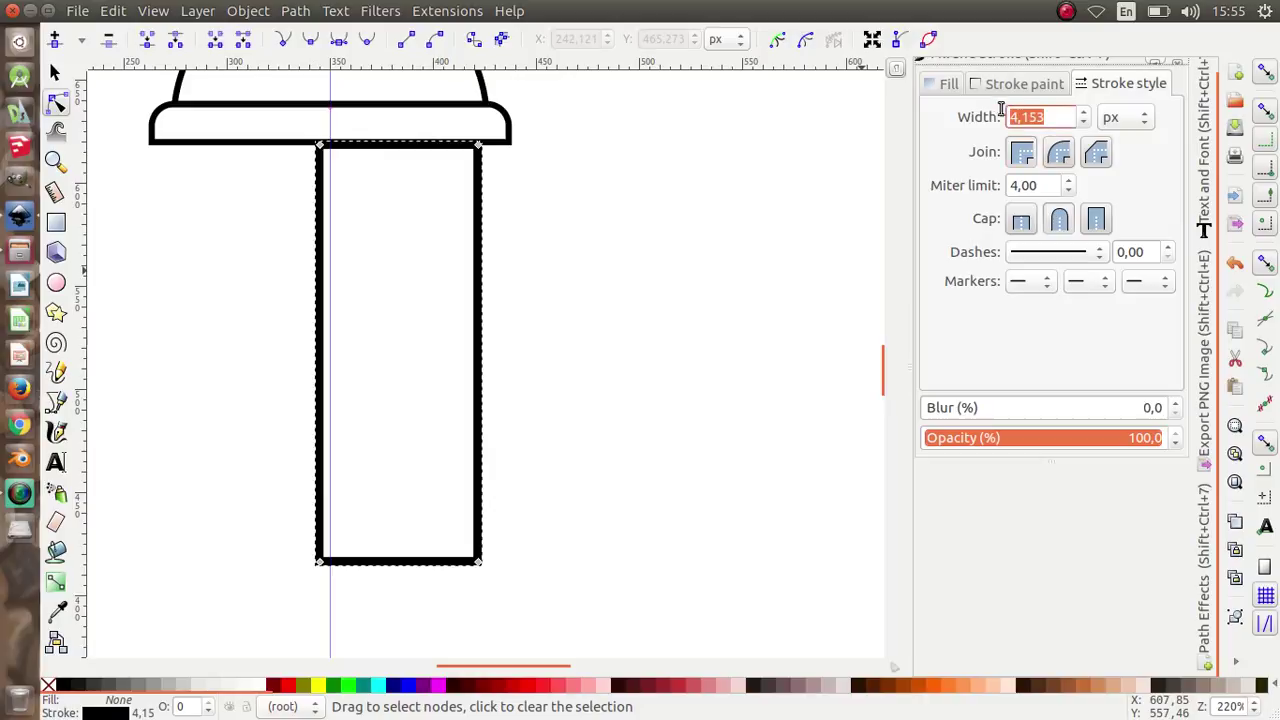
text(3)
key(Return)
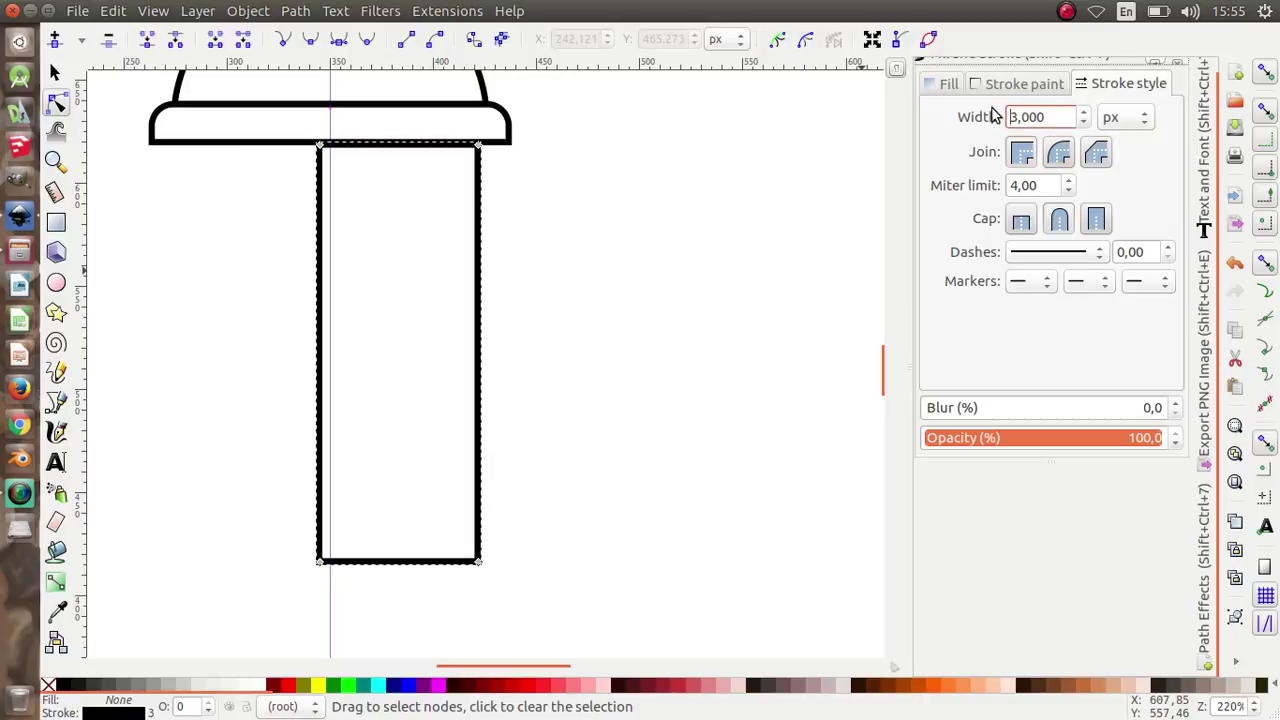
click(478, 562)
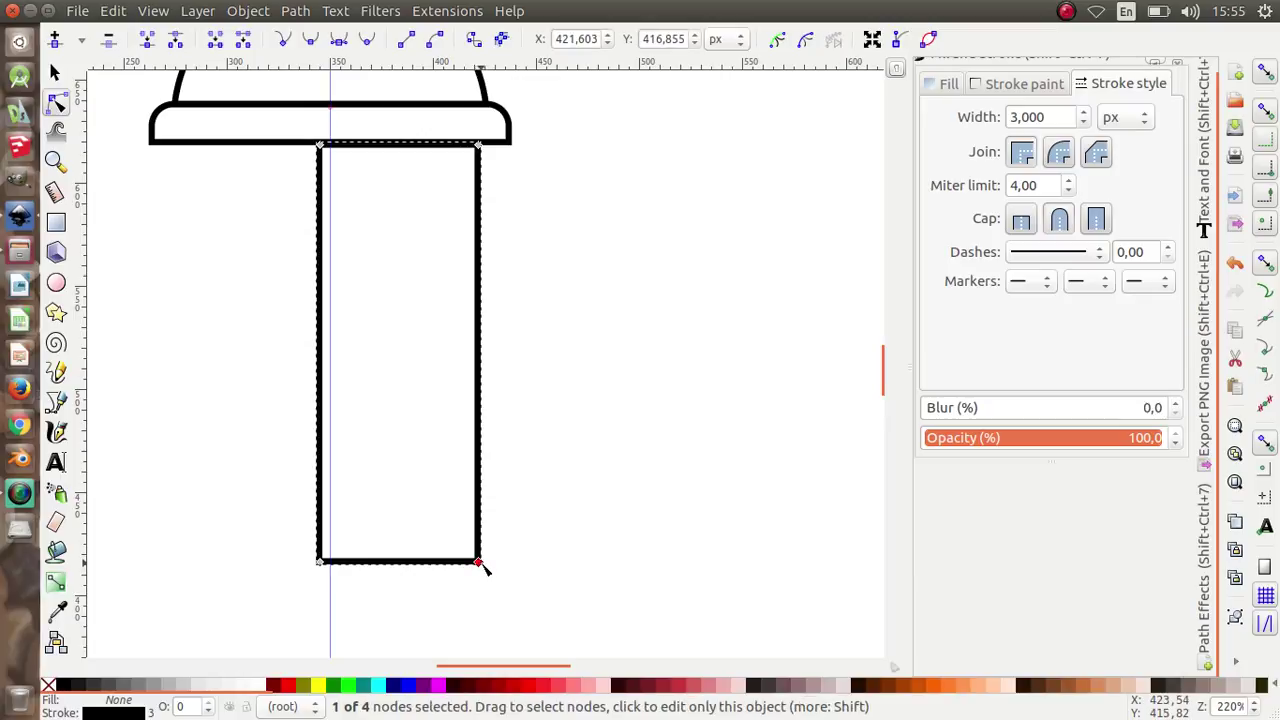
drag(479, 563, 465, 564)
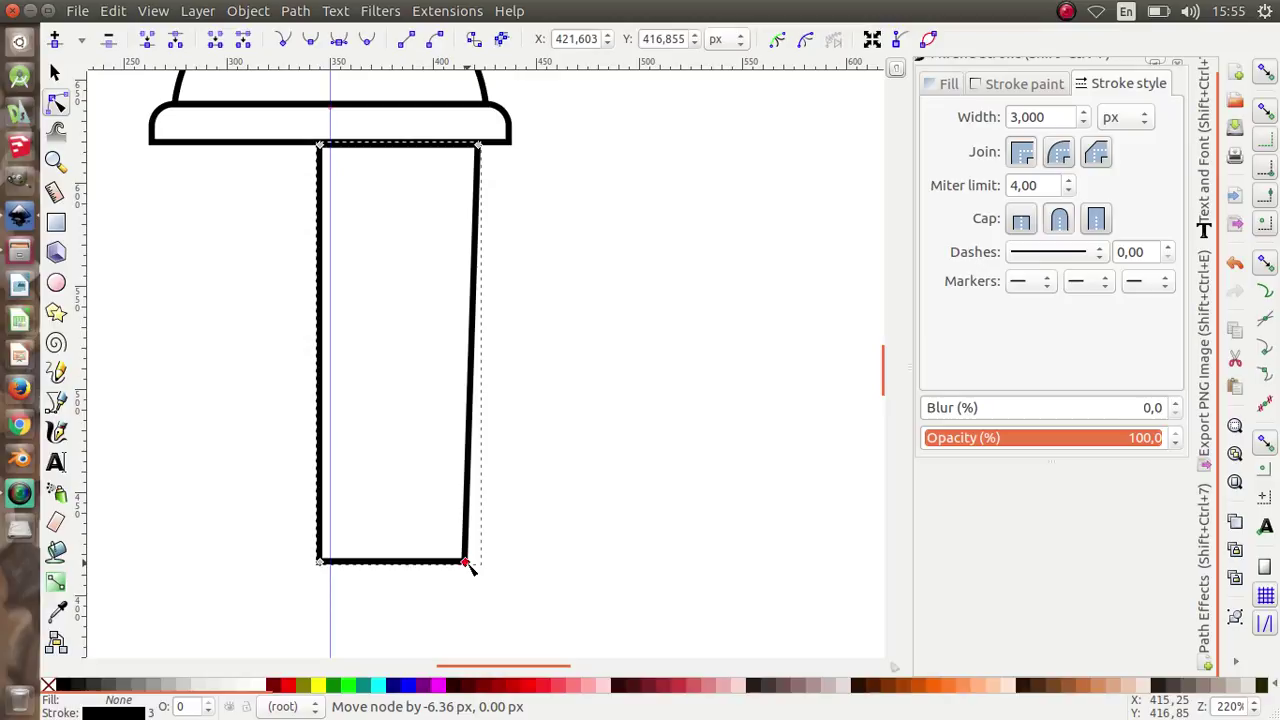
drag(470, 567, 462, 565)
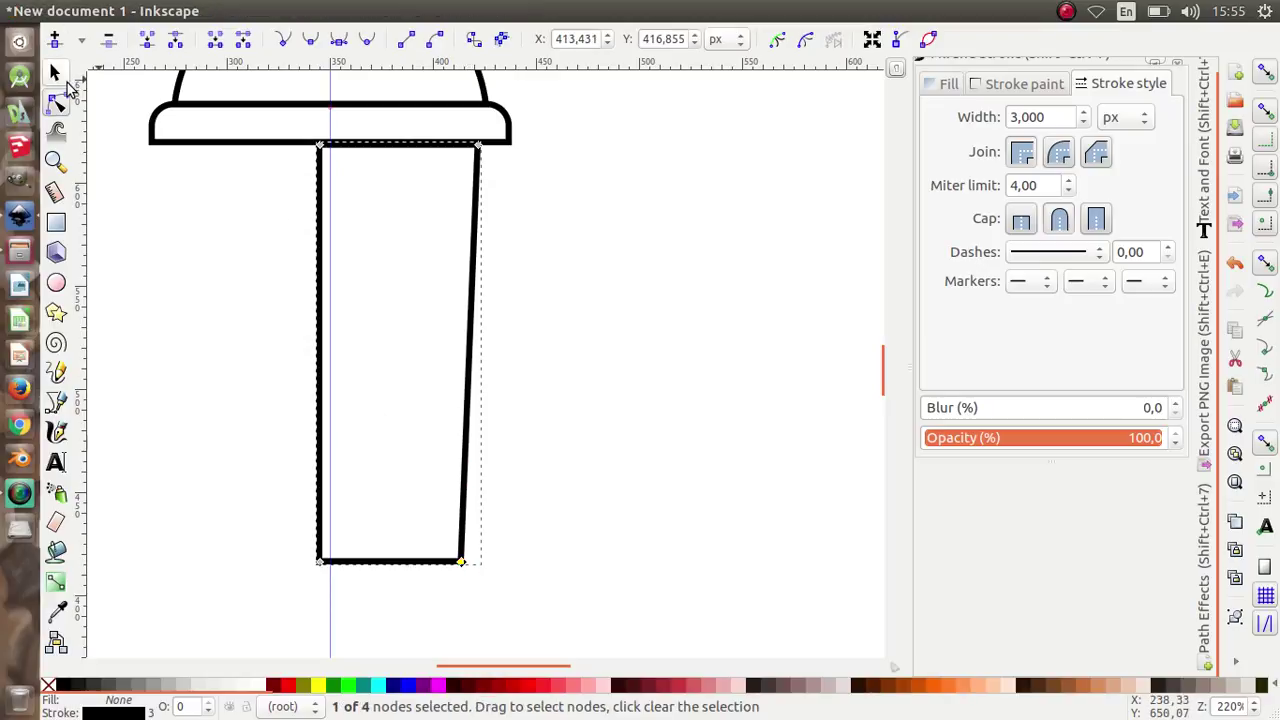
Step: Duplicate the cup body path
click(56, 74)
right_click(320, 256)
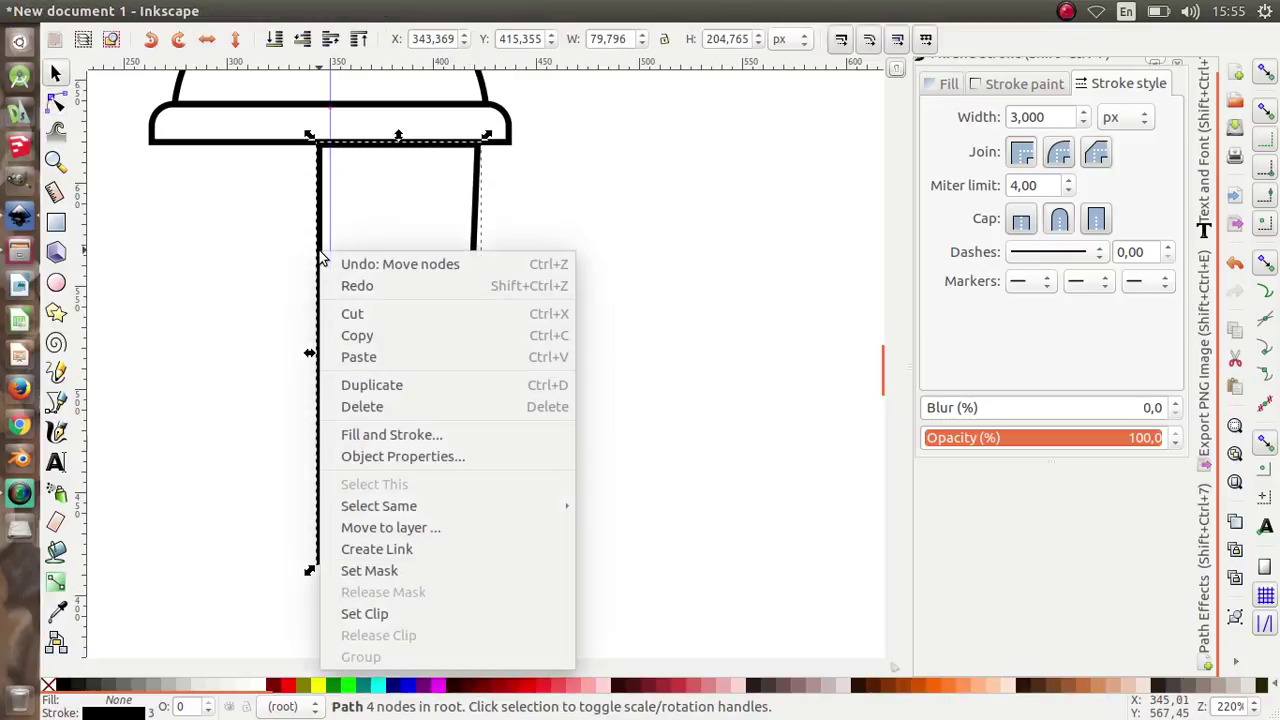
click(406, 382)
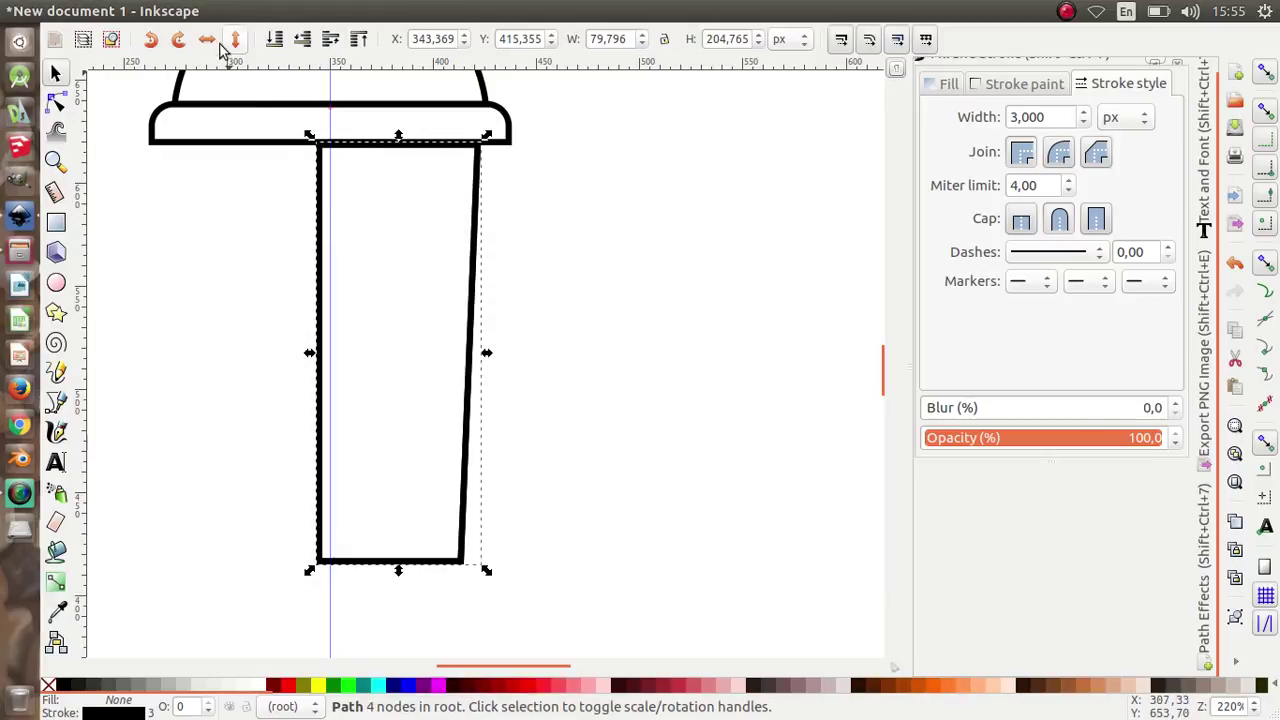
click(240, 11)
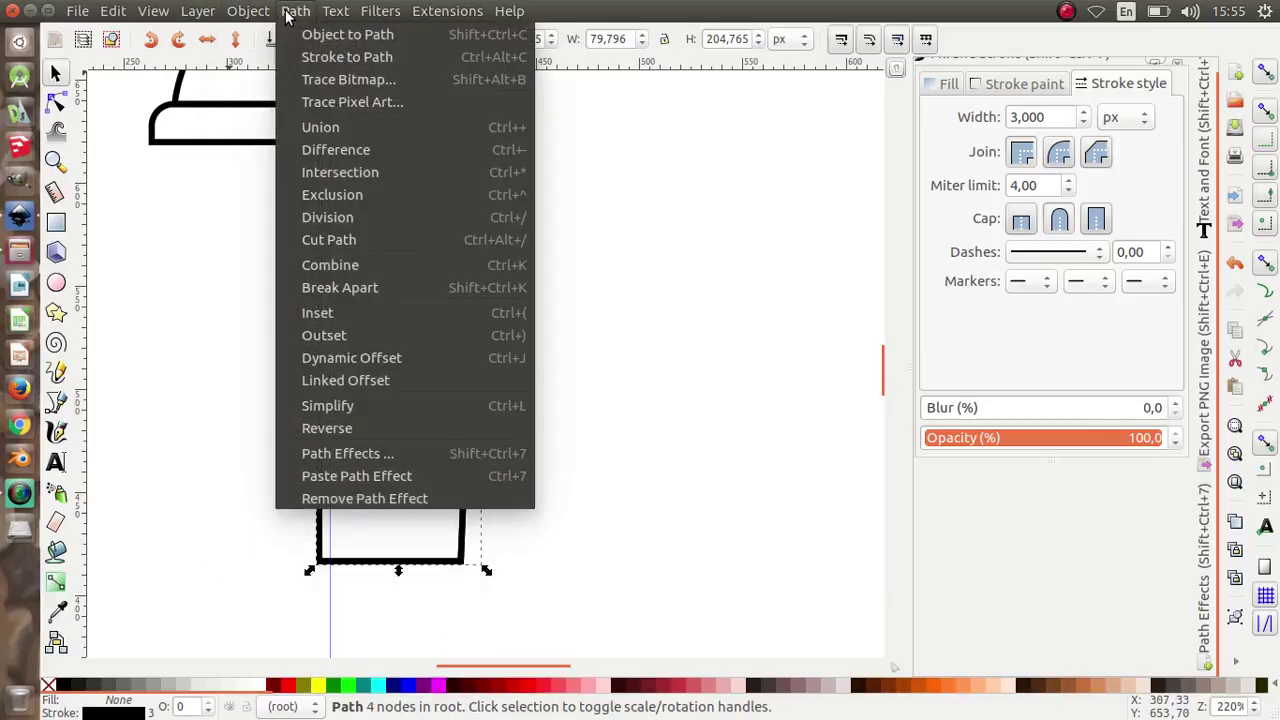
Step: Flip the duplicate horizontally and line it up as the cup's left half
click(394, 406)
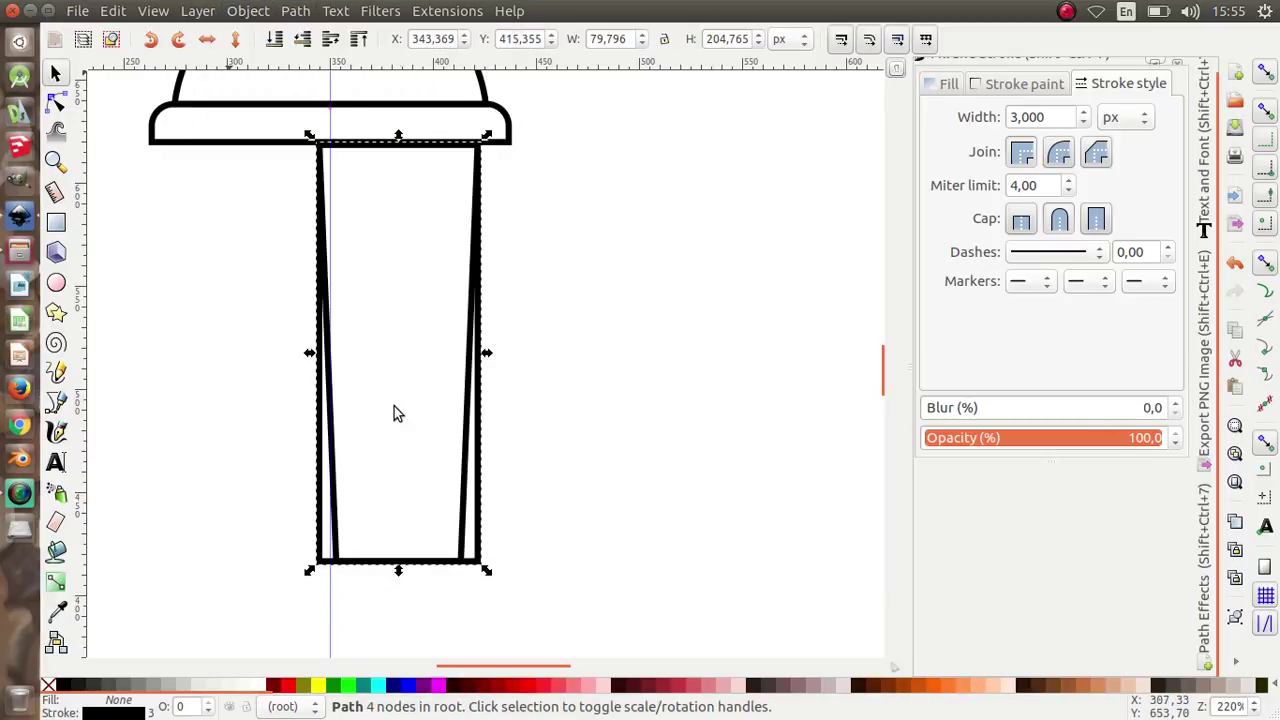
drag(483, 554, 327, 556)
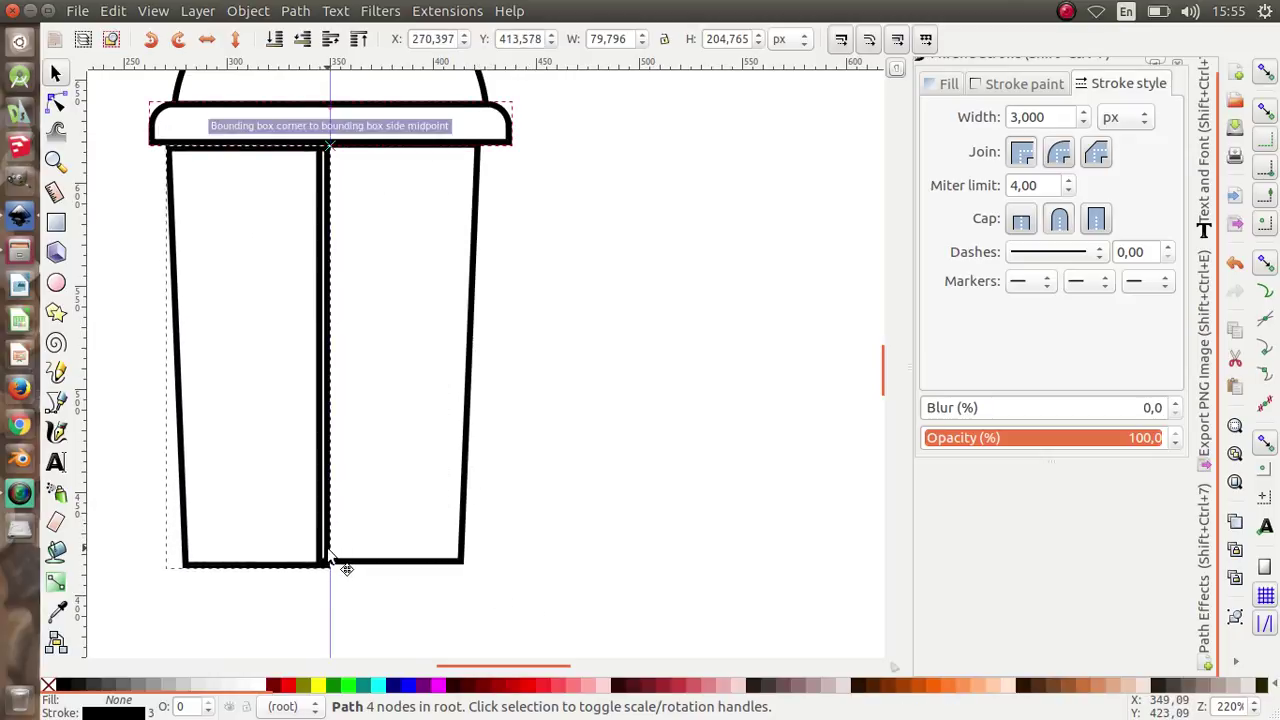
scroll(335, 562, up, 4)
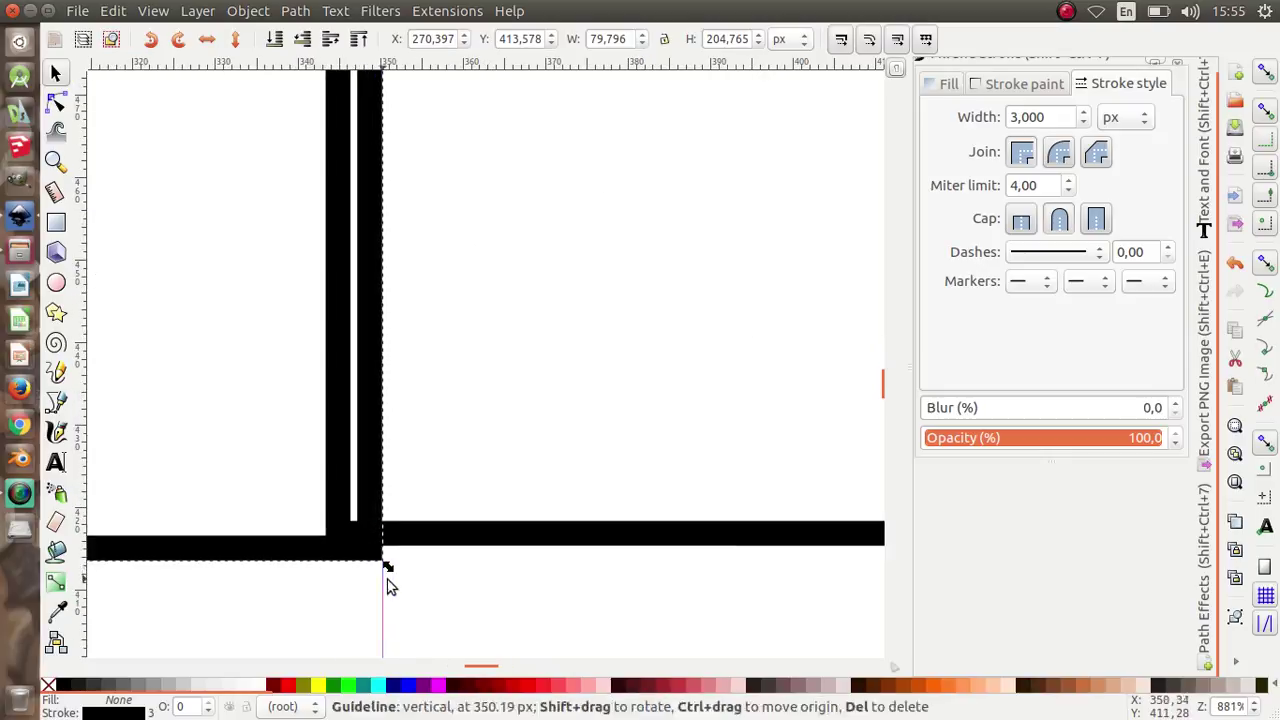
scroll(370, 555, up, 2)
drag(352, 538, 352, 505)
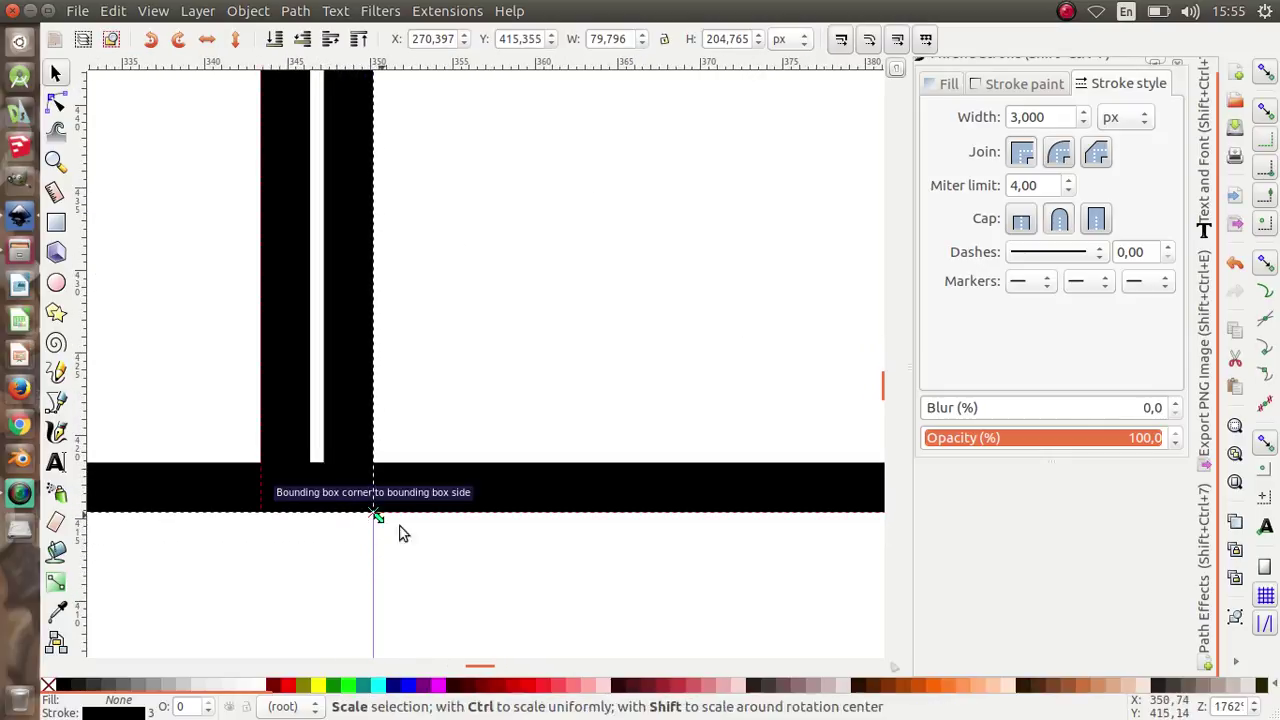
scroll(400, 545, down, 2)
scroll(403, 565, down, 1)
key(Right)
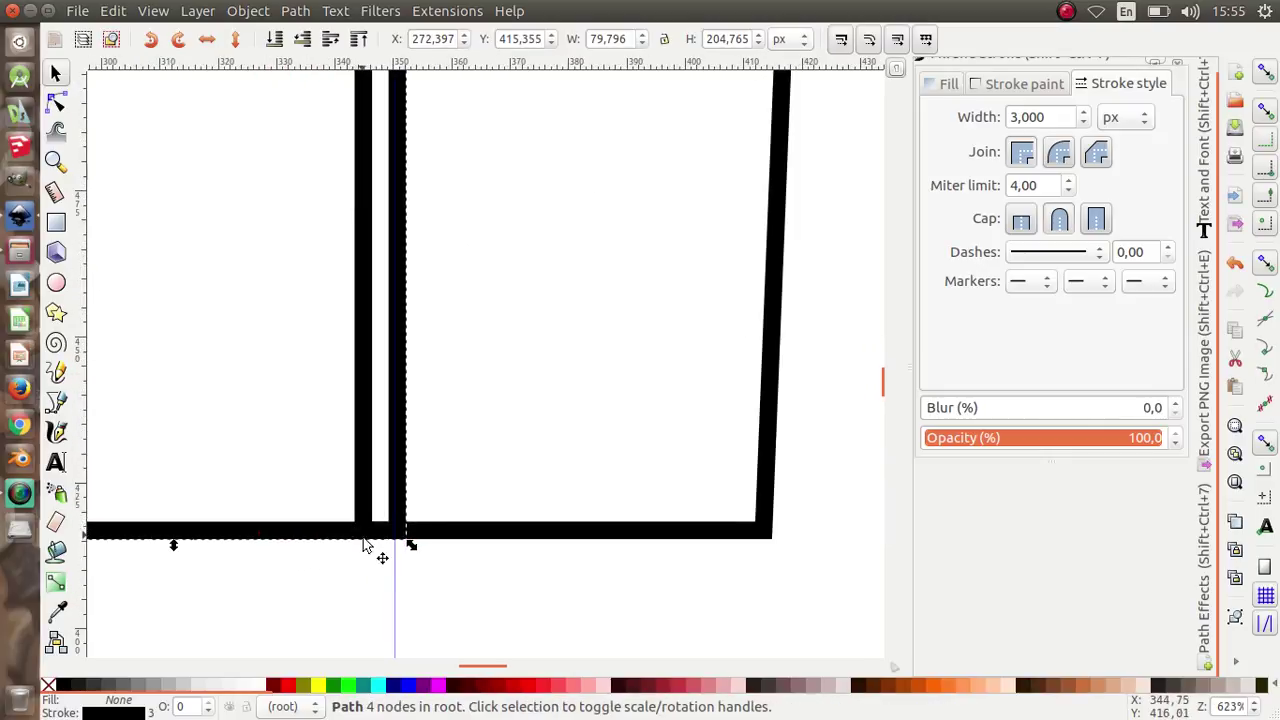
key(Right)
key(Right)
key(Right)
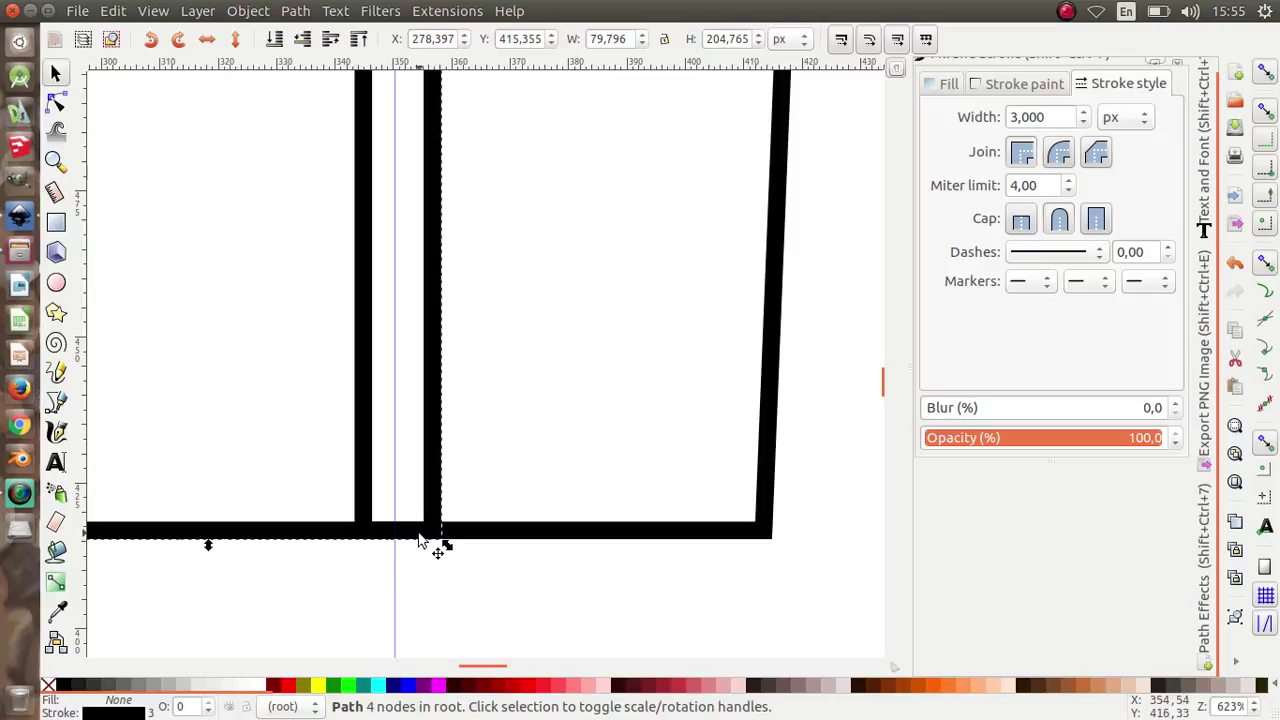
scroll(420, 536, up, 3)
scroll(440, 530, up, 1)
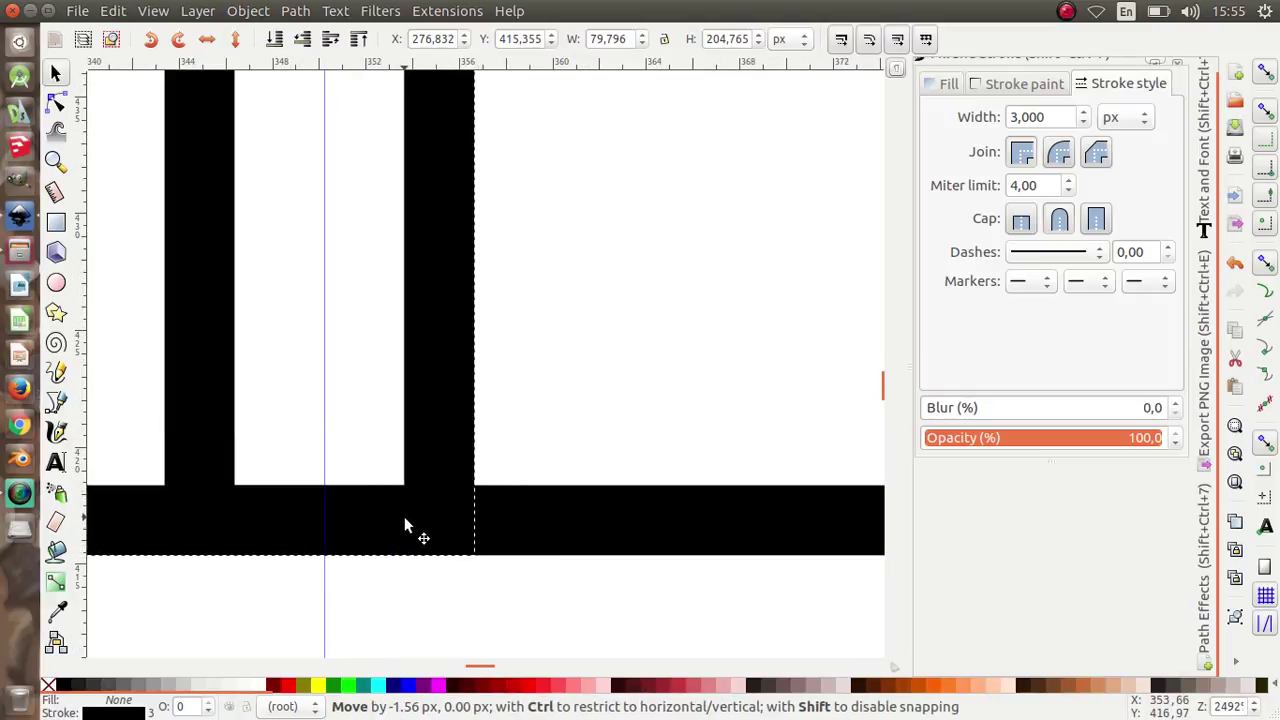
drag(404, 516, 409, 517)
Step: Merge both cup halves into one path with Path > Union
ctrl+scroll(465, 550, down, 5)
ctrl+scroll(467, 553, down, 2)
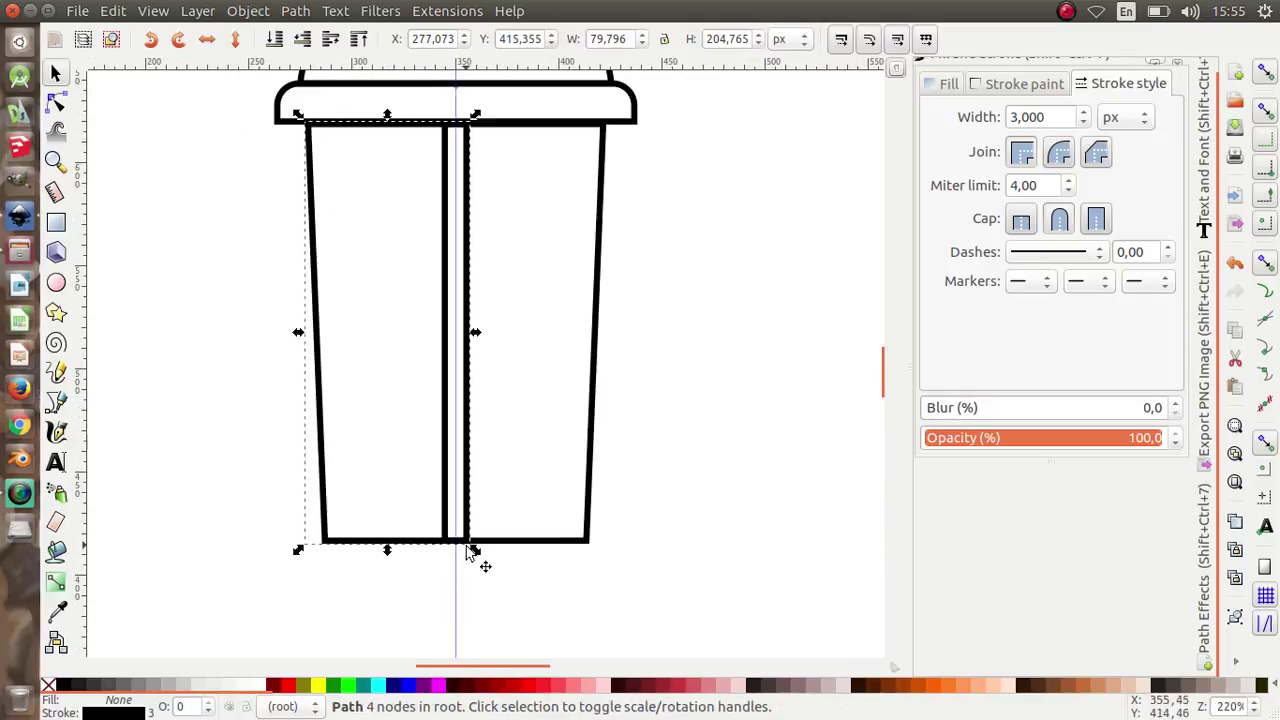
click(638, 558)
drag(631, 592, 285, 68)
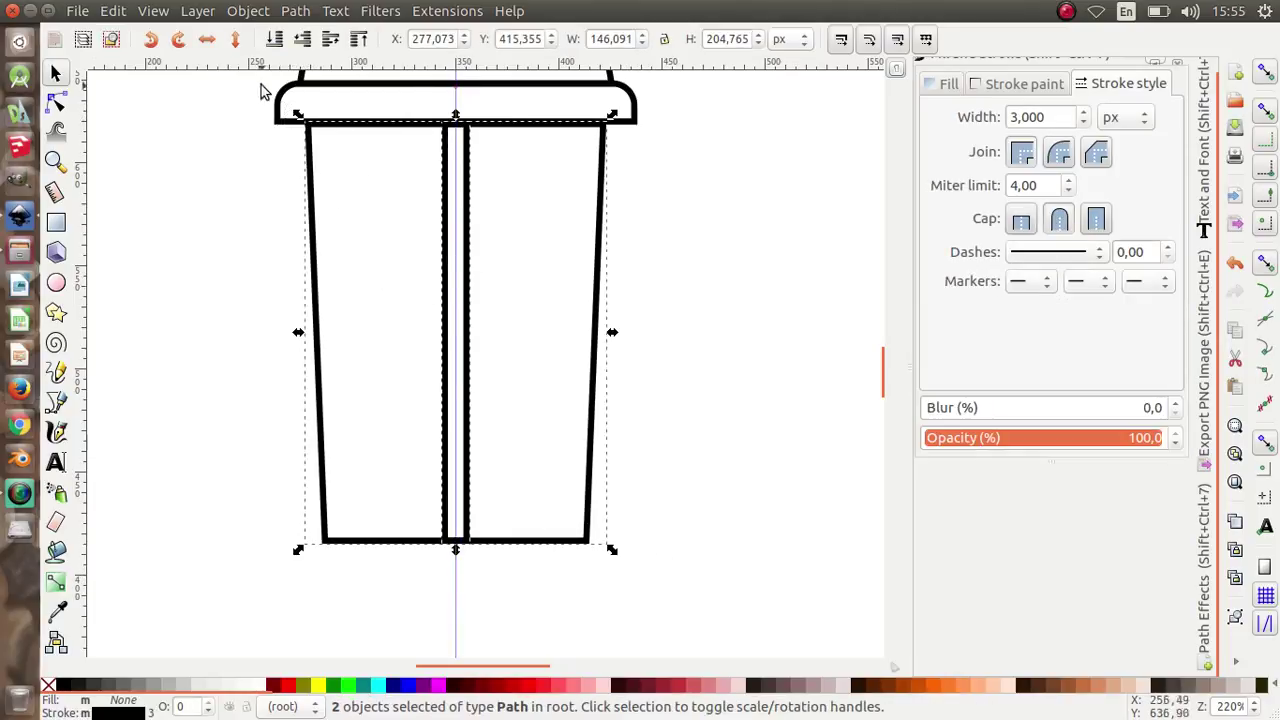
click(294, 12)
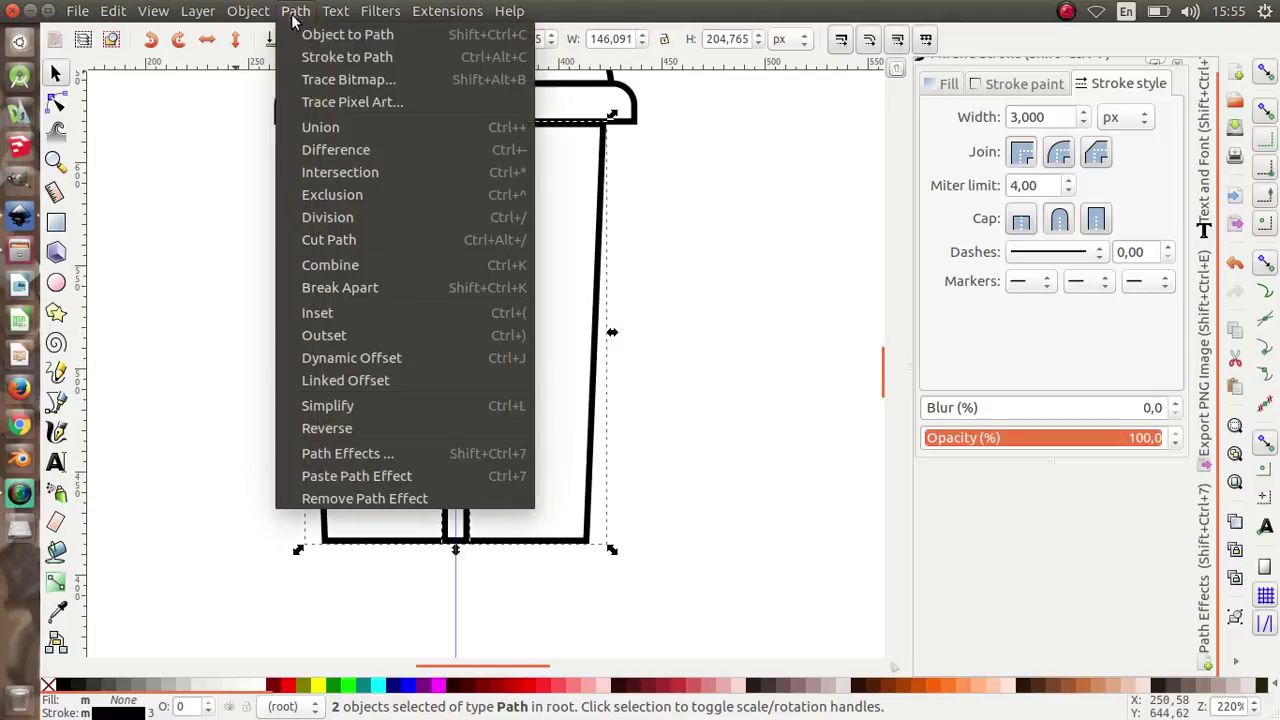
click(320, 127)
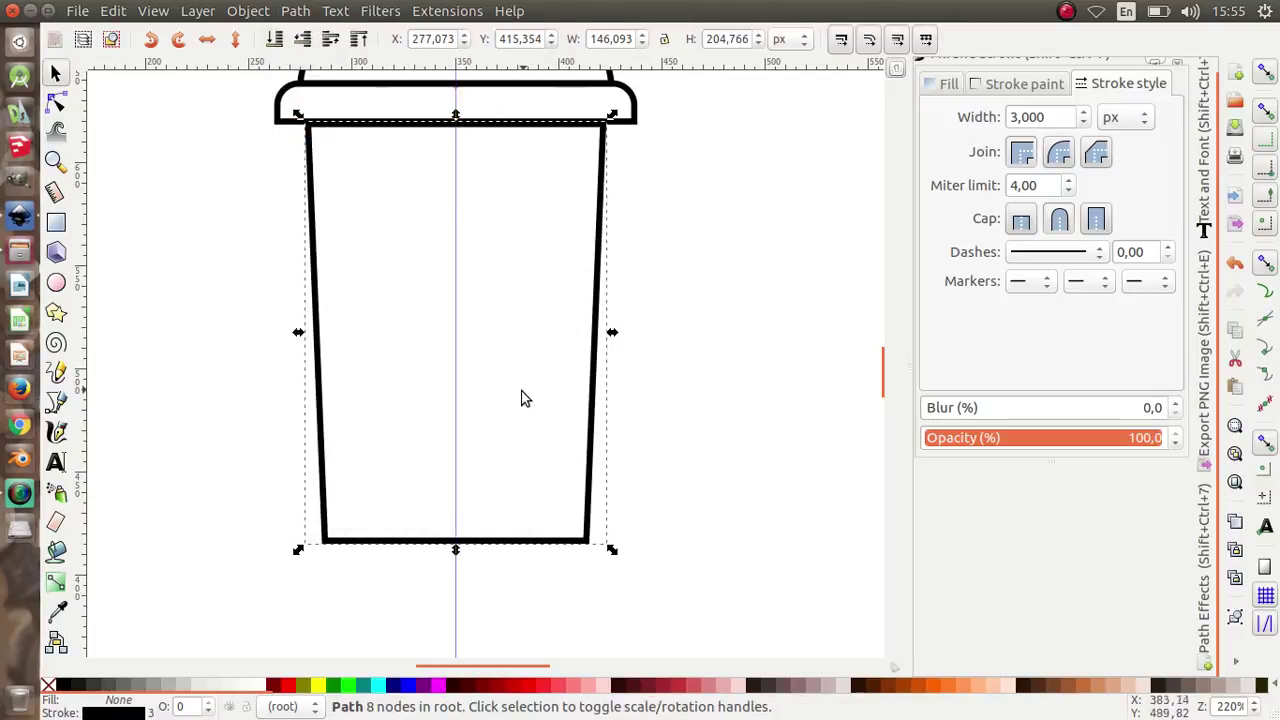
Step: Delete the two extra nodes on the cup body's bottom edge
scroll(452, 453, down, 2)
scroll(459, 463, up, 2)
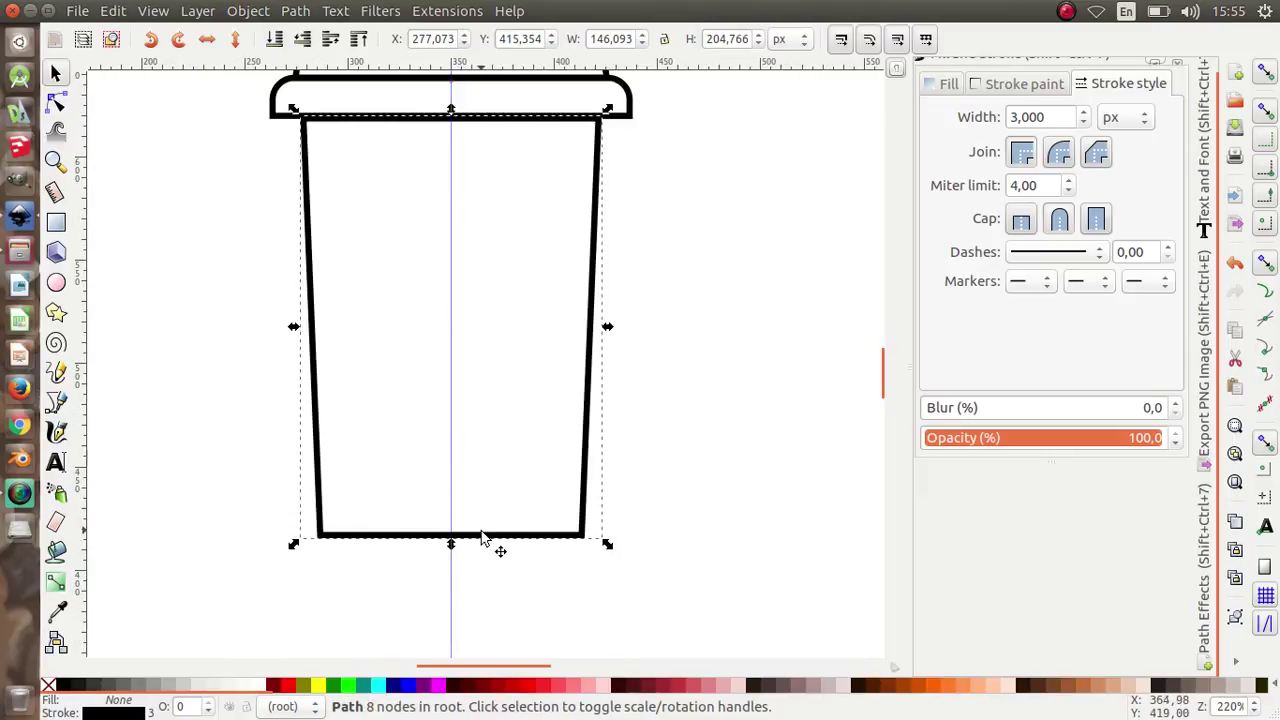
key(n)
scroll(505, 545, up, 3)
drag(422, 584, 286, 480)
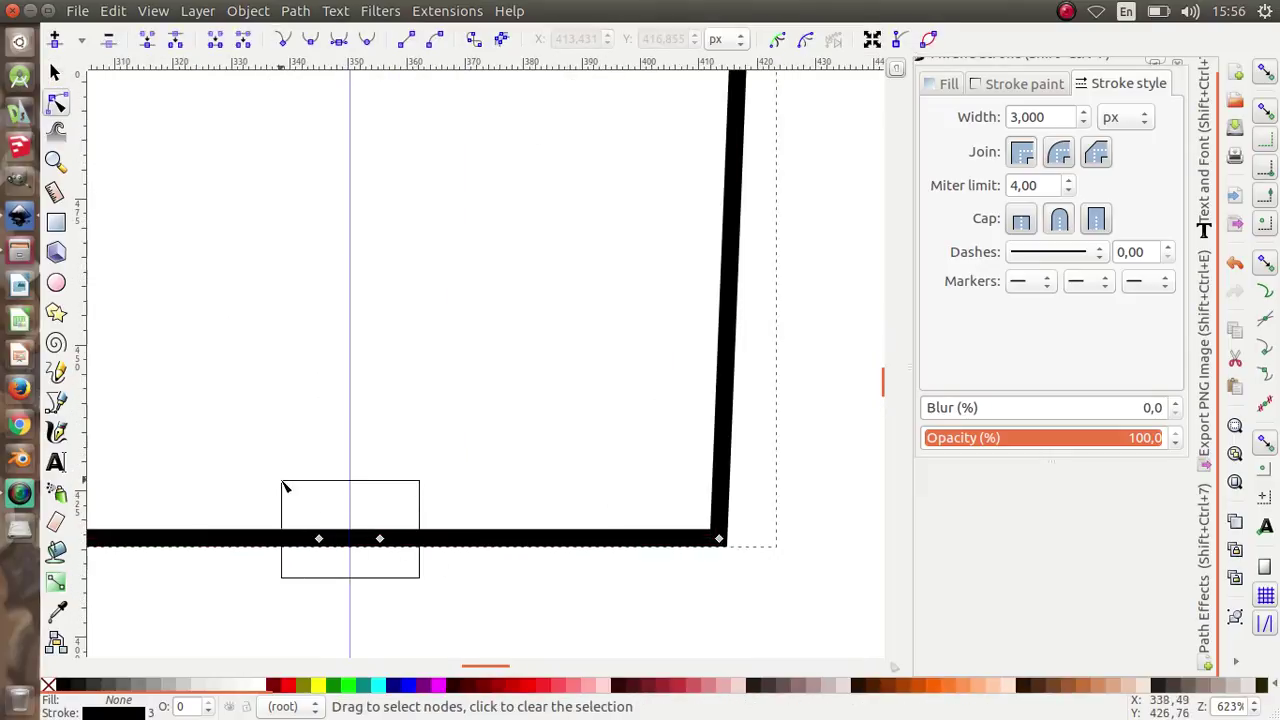
key(Delete)
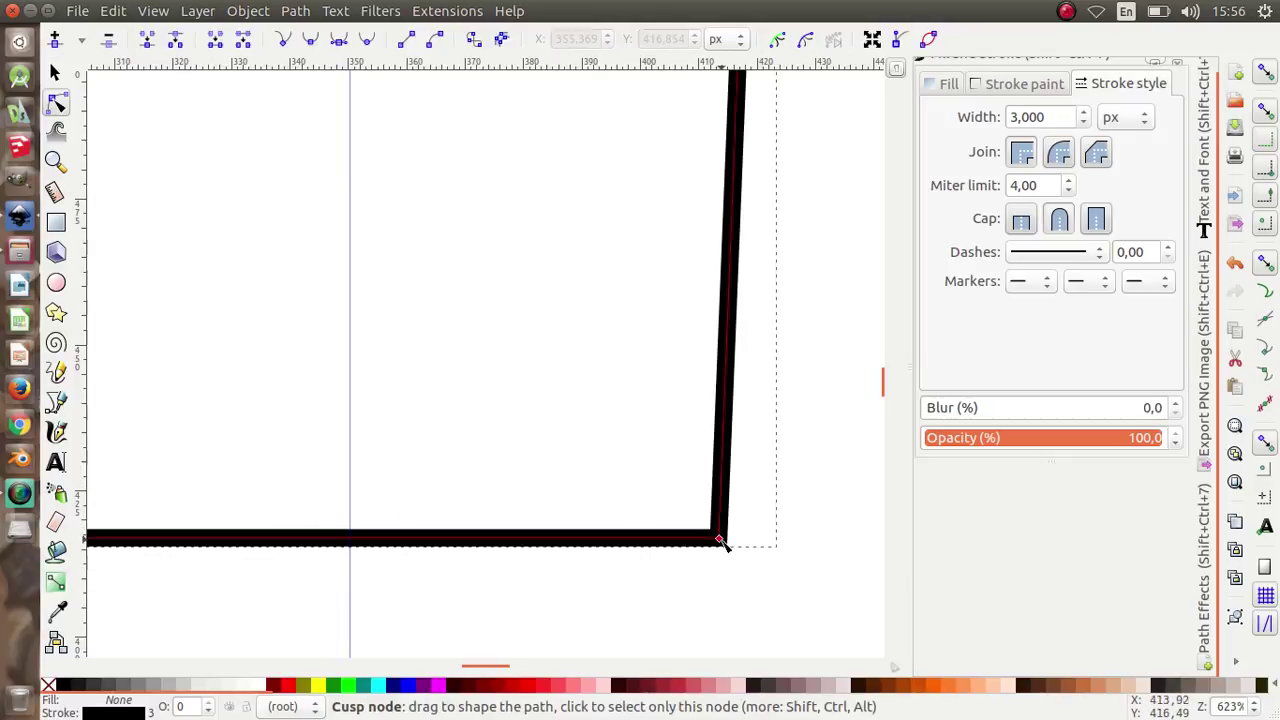
Step: Move both bottom corner nodes inward so the cup tapers evenly
drag(719, 540, 681, 541)
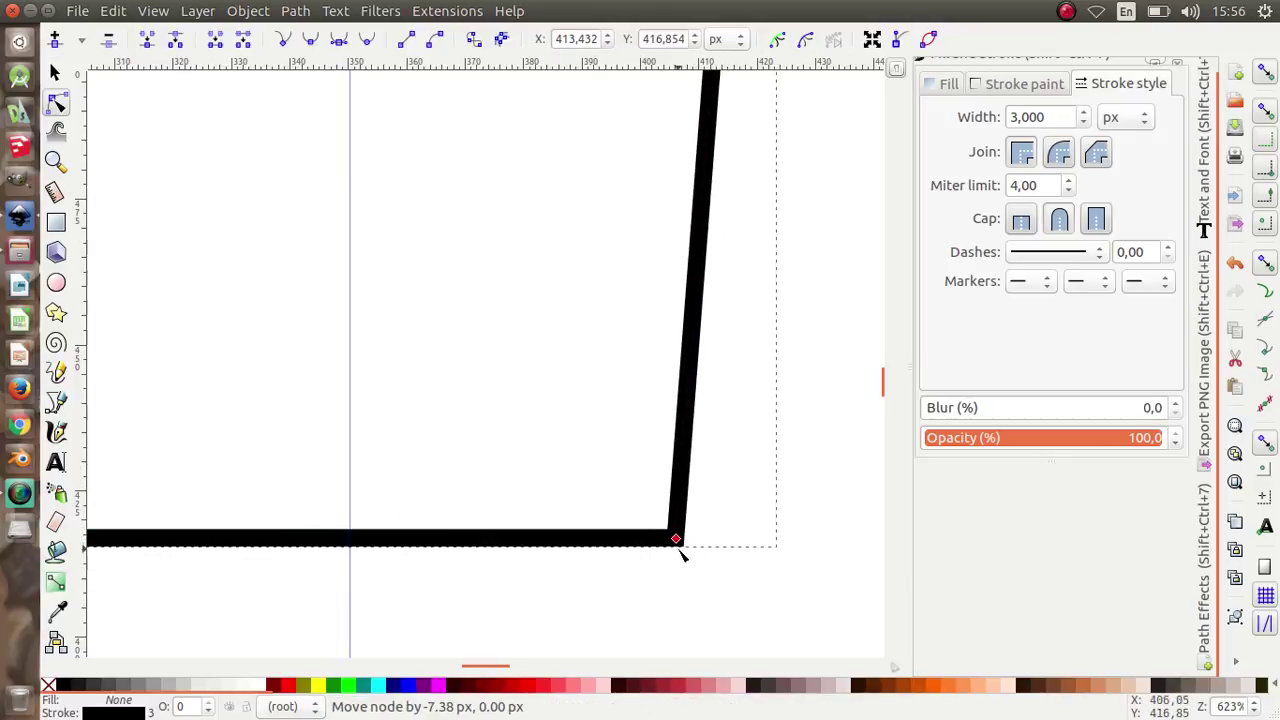
scroll(677, 555, down, 4)
scroll(605, 560, up, 1)
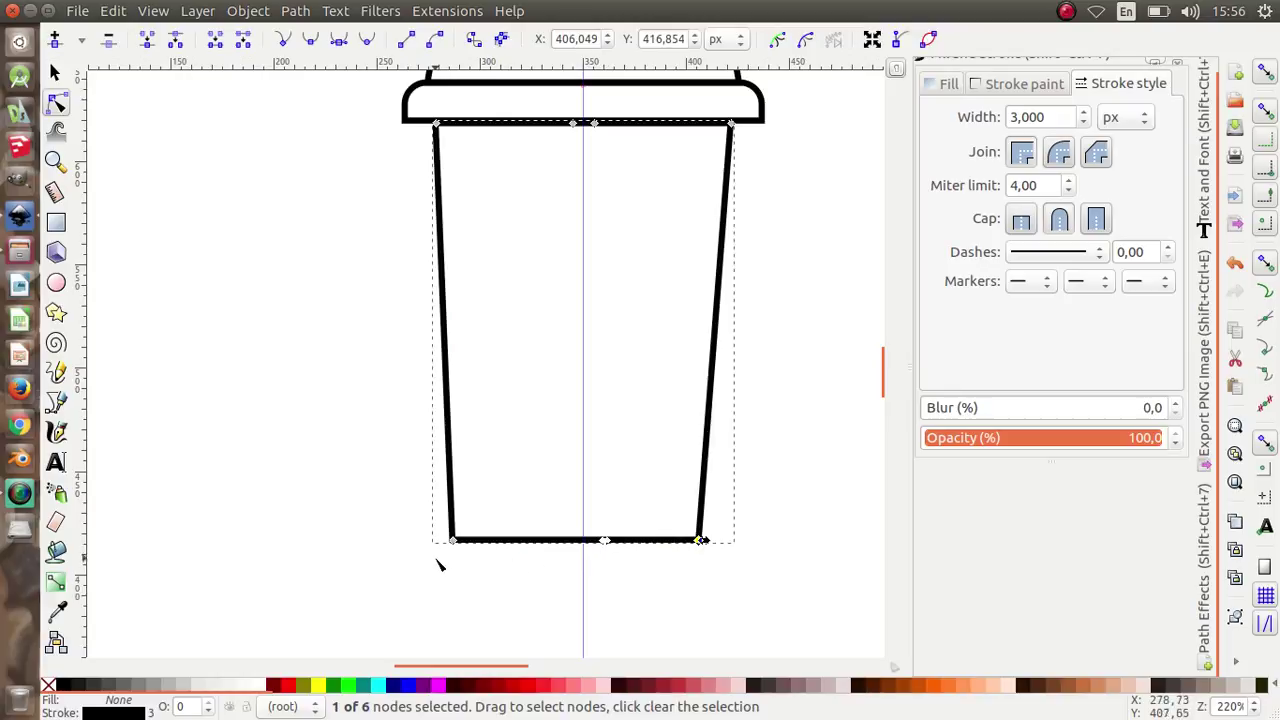
drag(452, 541, 468, 542)
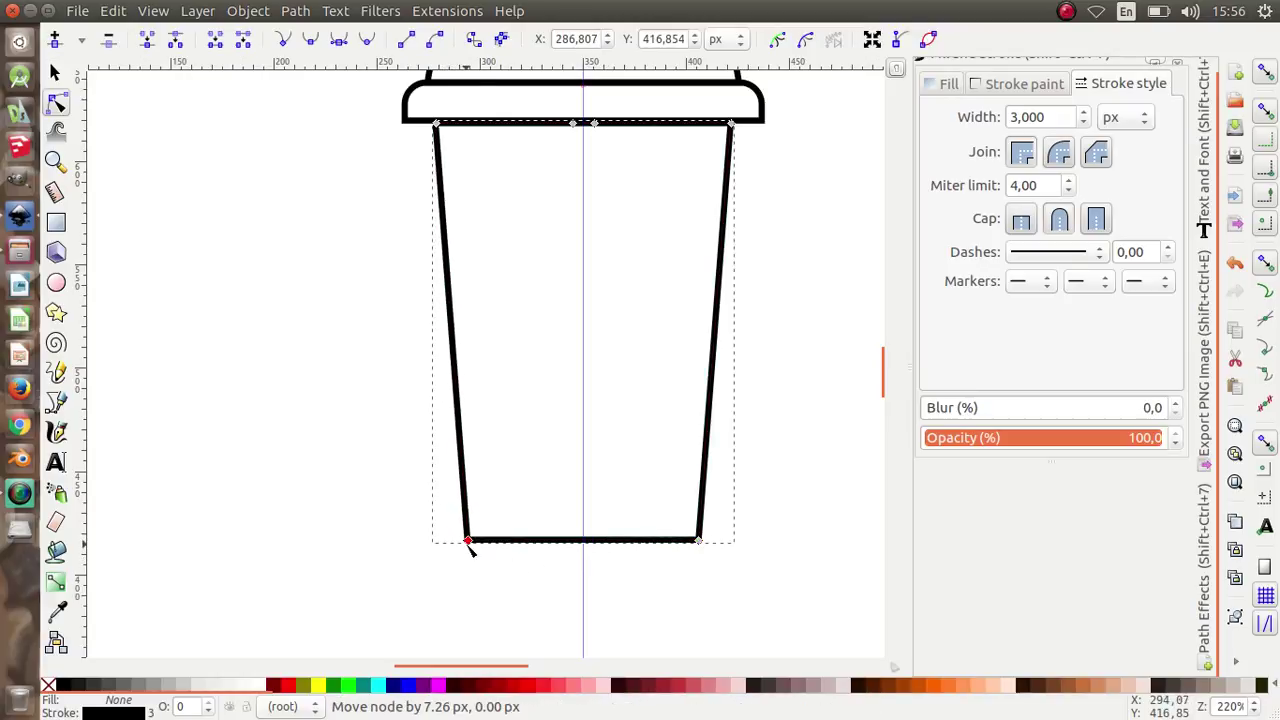
drag(469, 543, 471, 542)
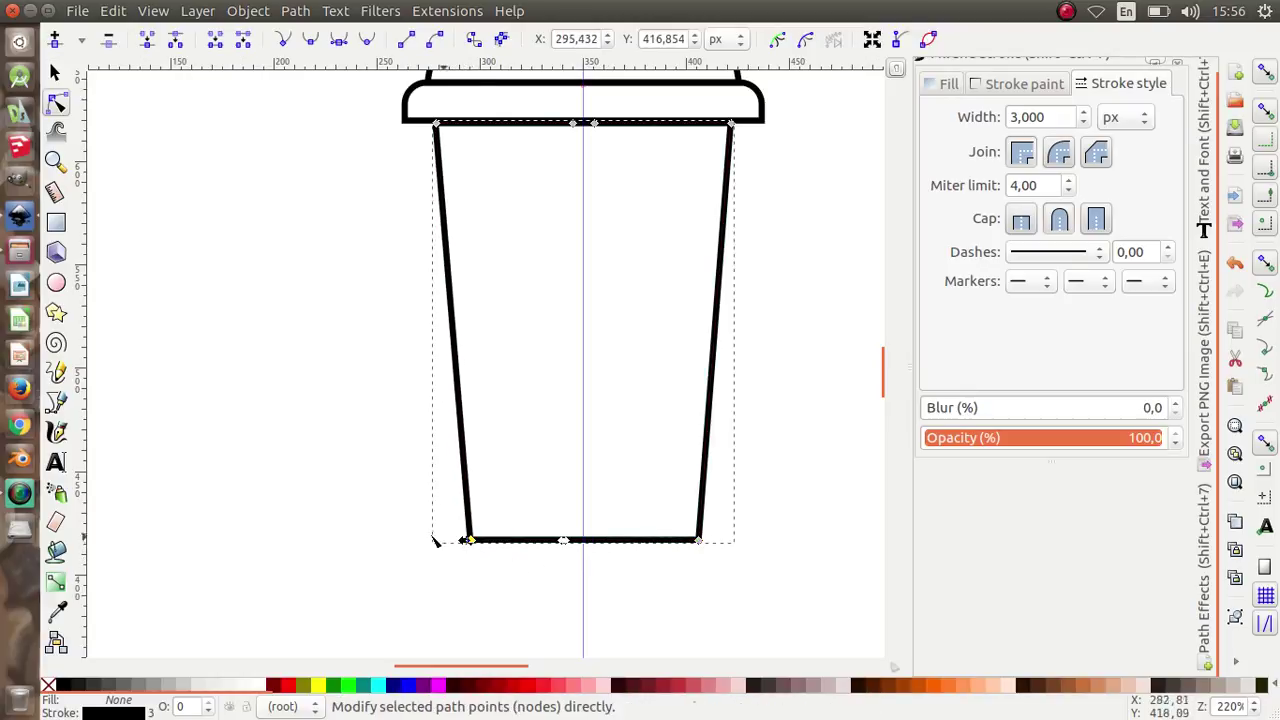
scroll(388, 538, down, 2)
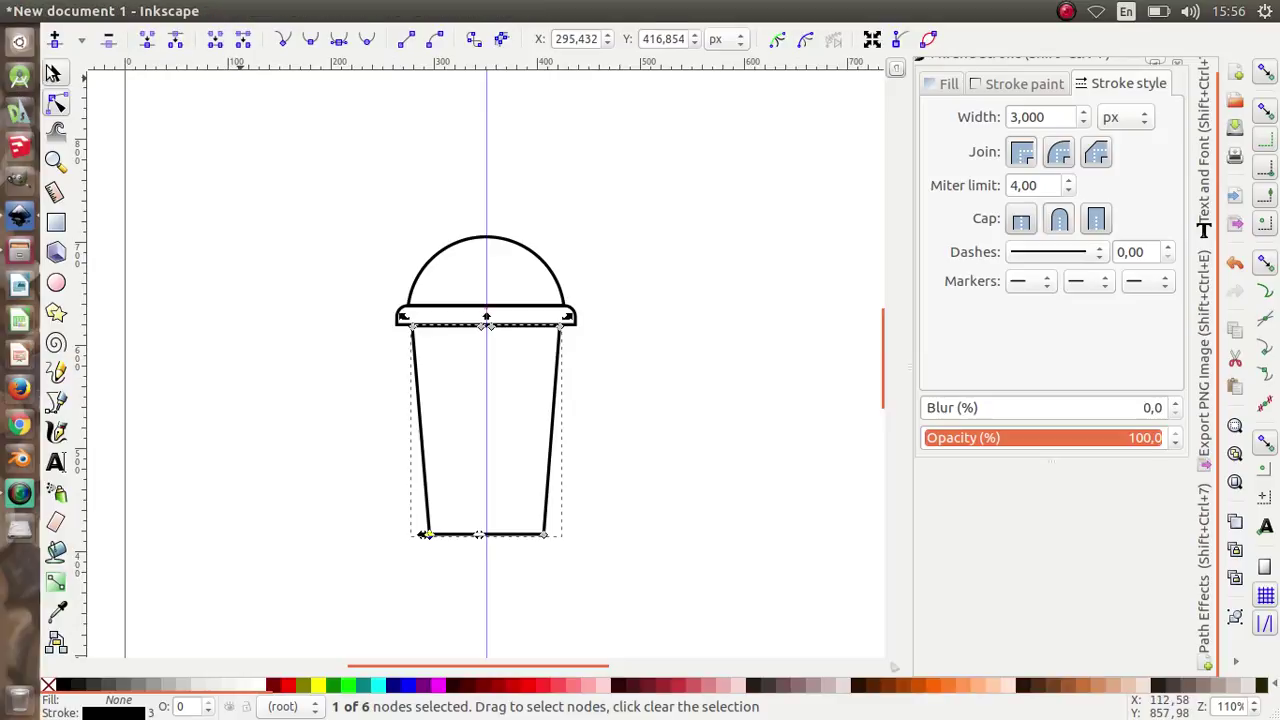
click(55, 73)
click(348, 401)
scroll(532, 432, up, 1)
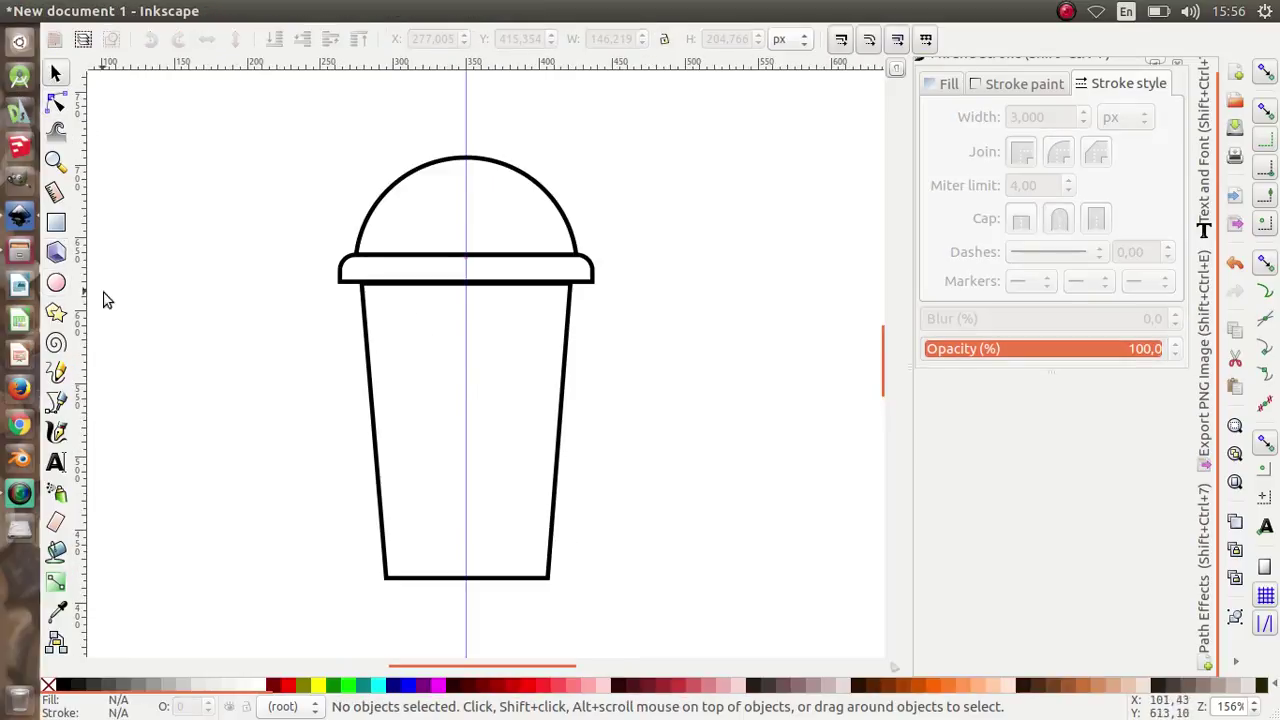
Step: Duplicate the cup body and scale the copy up slightly over the original
click(380, 470)
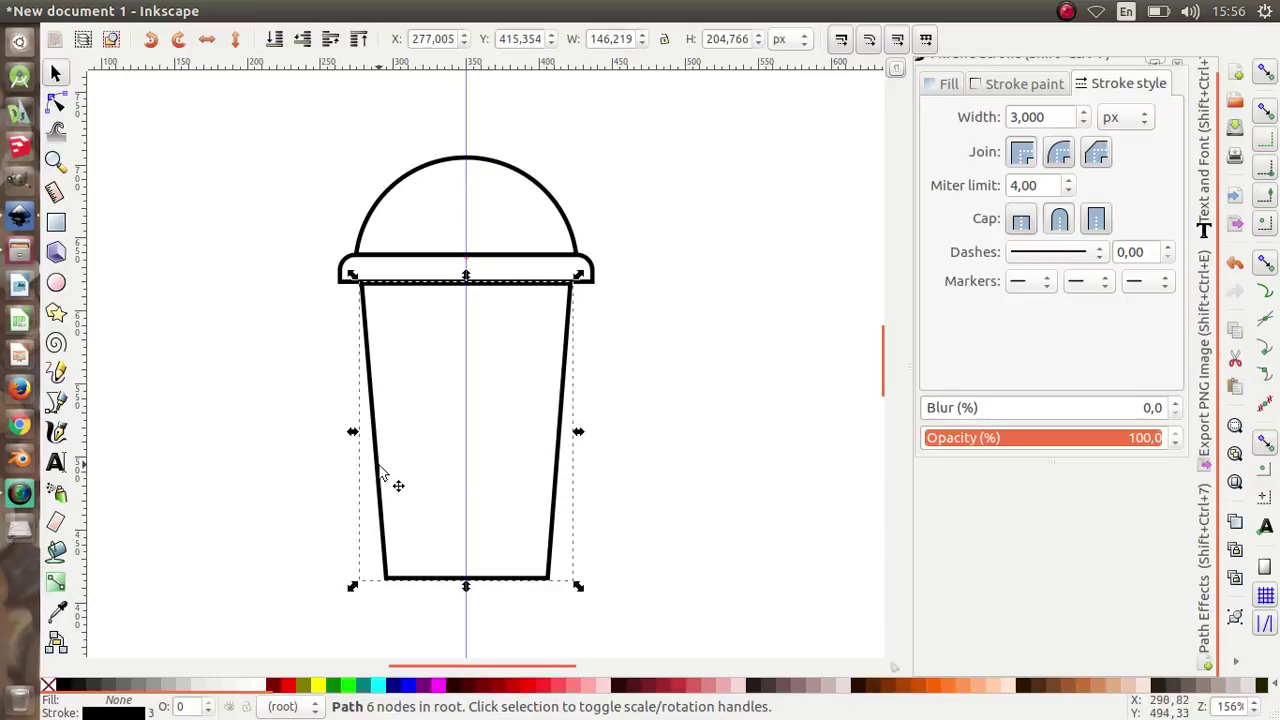
right_click(380, 467)
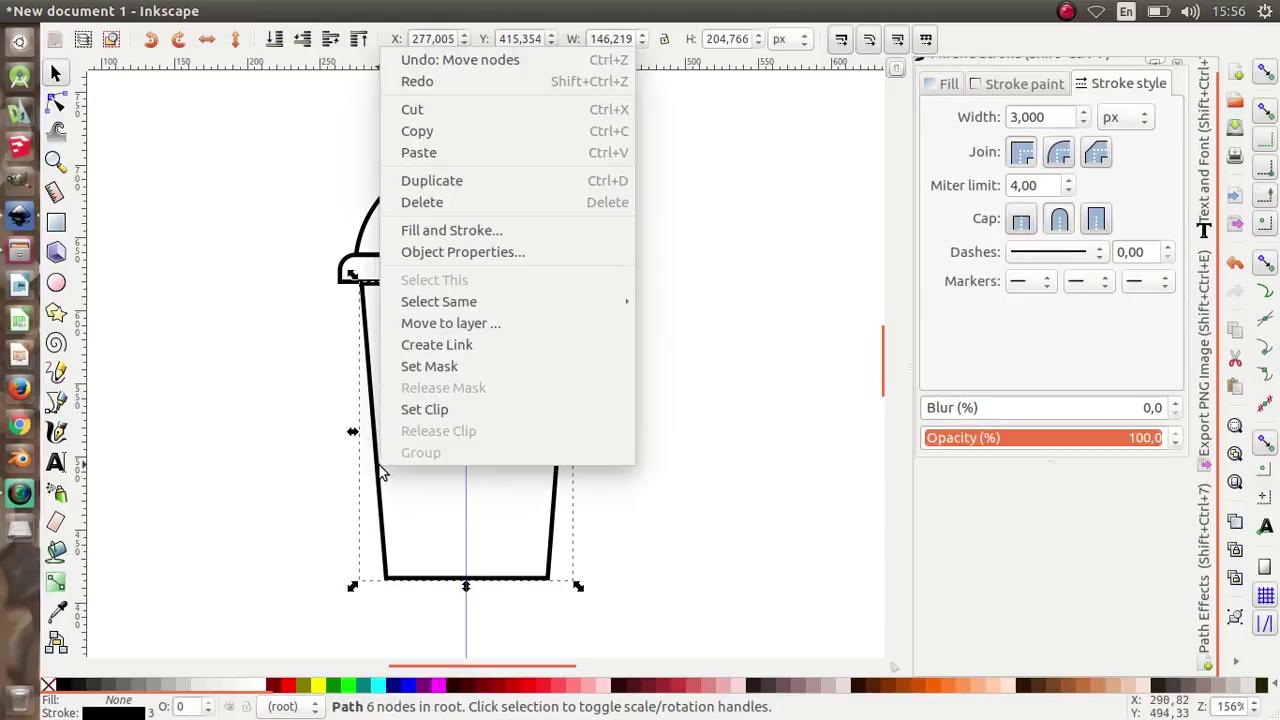
click(466, 181)
ctrl+scroll(569, 286, up, 3)
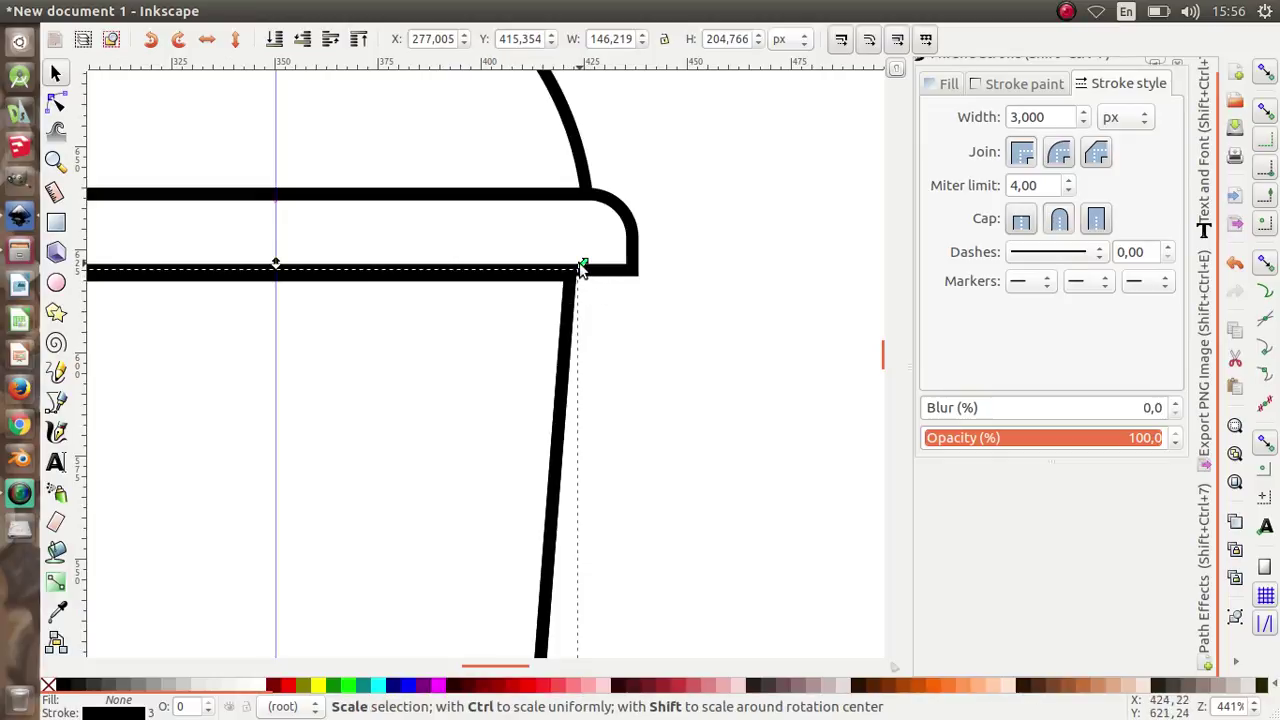
mouse_move(583, 268)
mouse_down()
mouse_move(589, 238)
mouse_move(591, 251)
mouse_up()
ctrl+scroll(591, 251, down, 4)
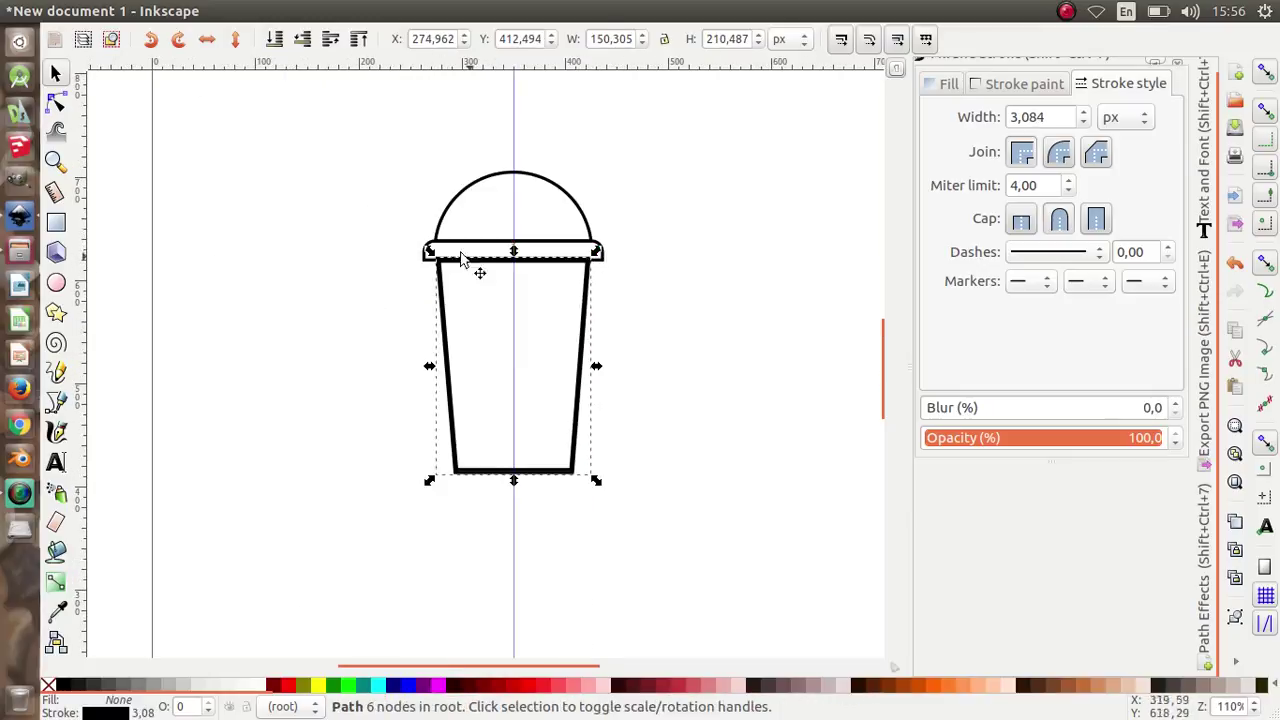
ctrl+scroll(557, 349, up, 3)
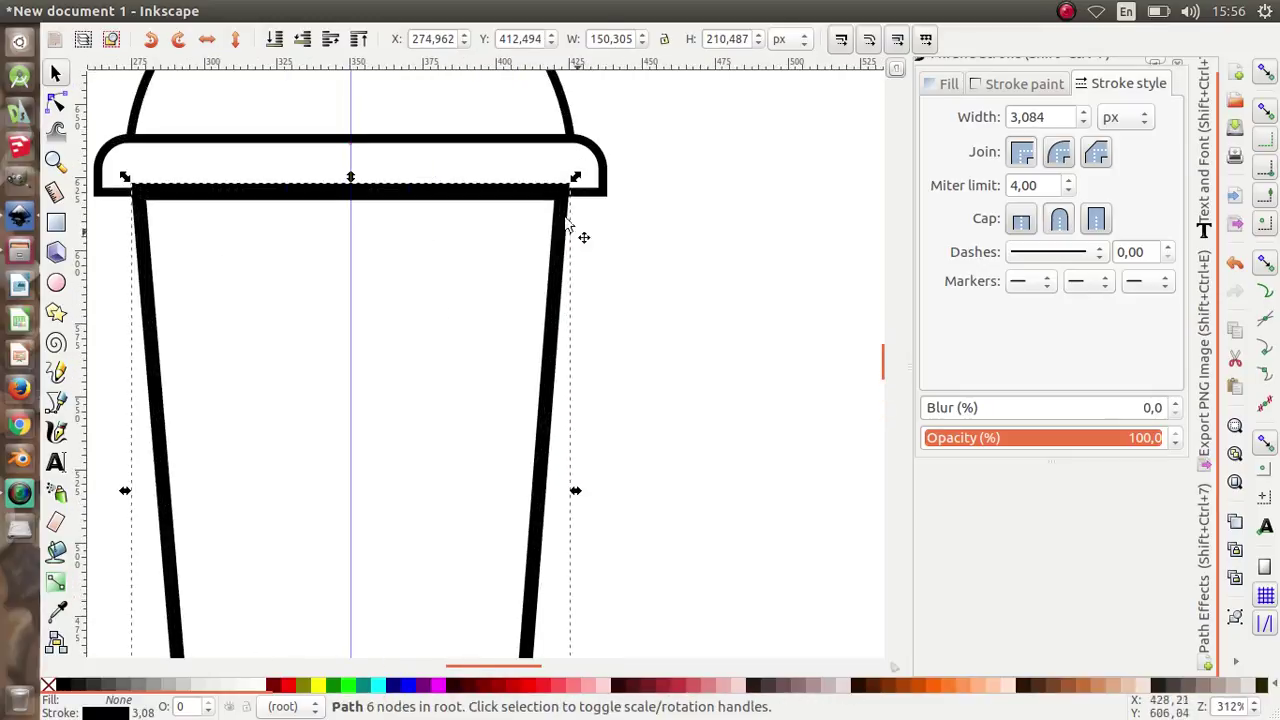
ctrl+scroll(487, 232, down, 1)
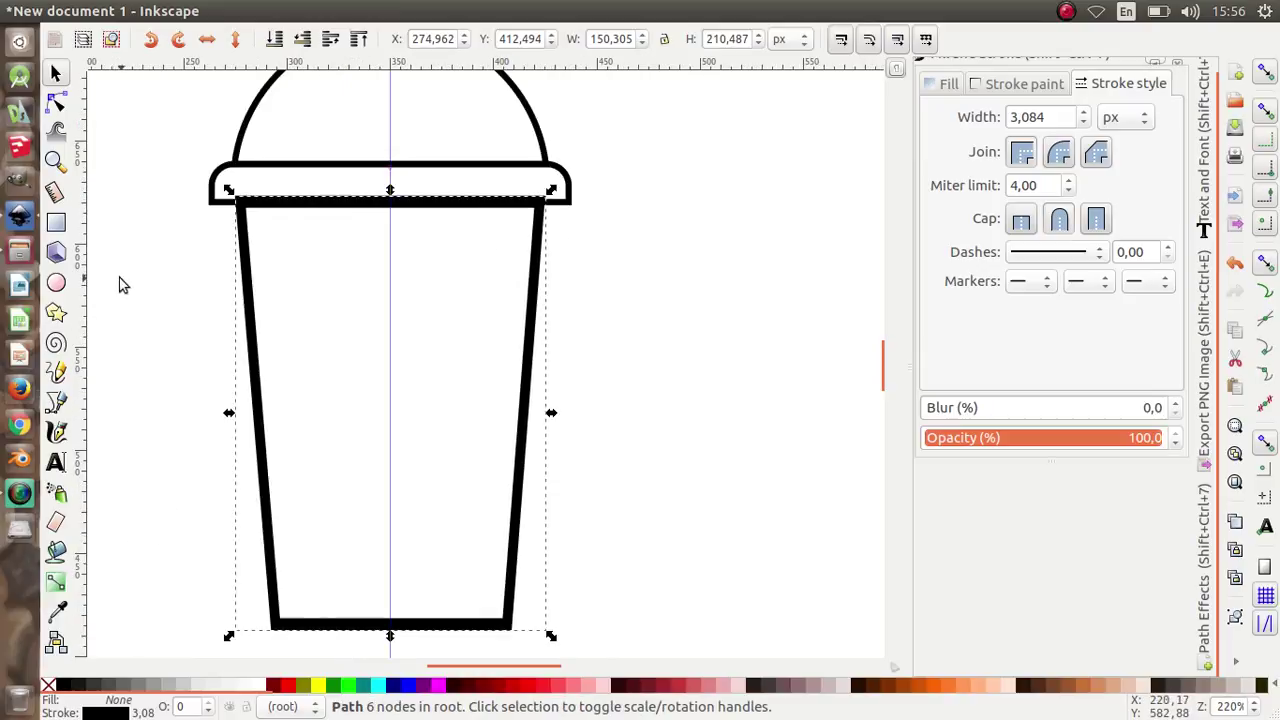
Step: Draw a rectangle across the middle of the cup for the sleeve
click(57, 229)
drag(204, 279, 631, 476)
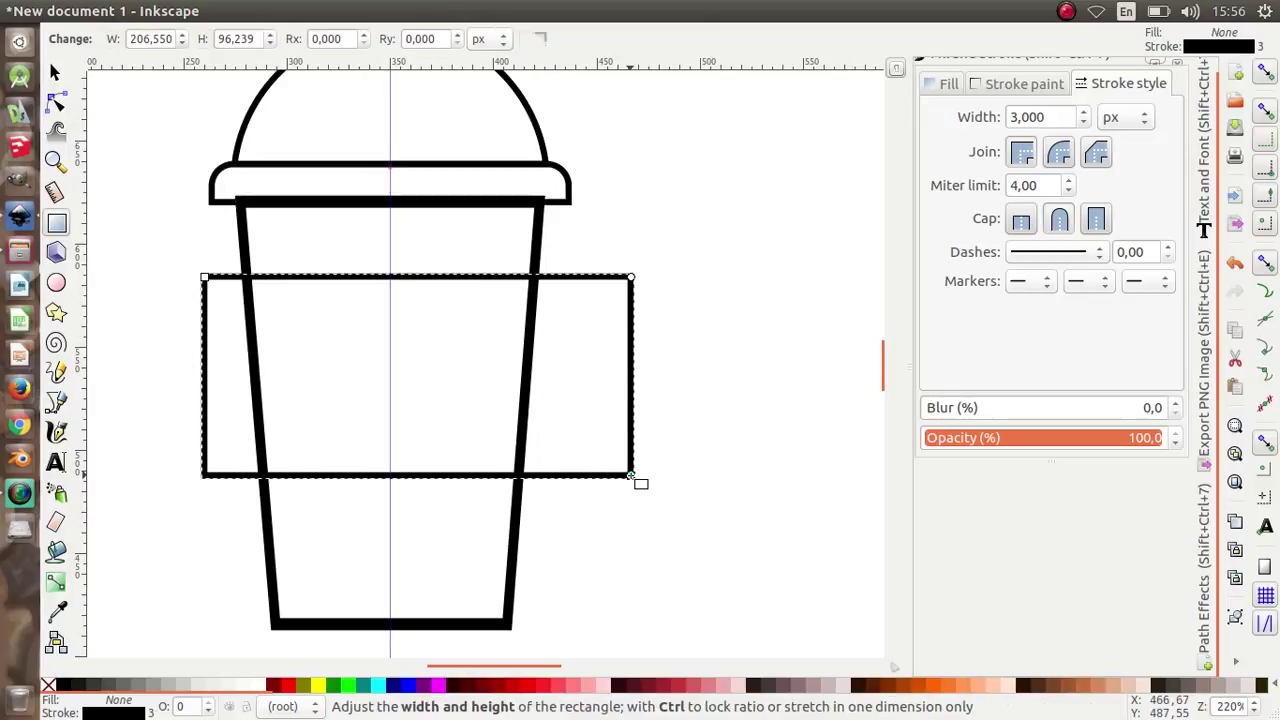
click(55, 73)
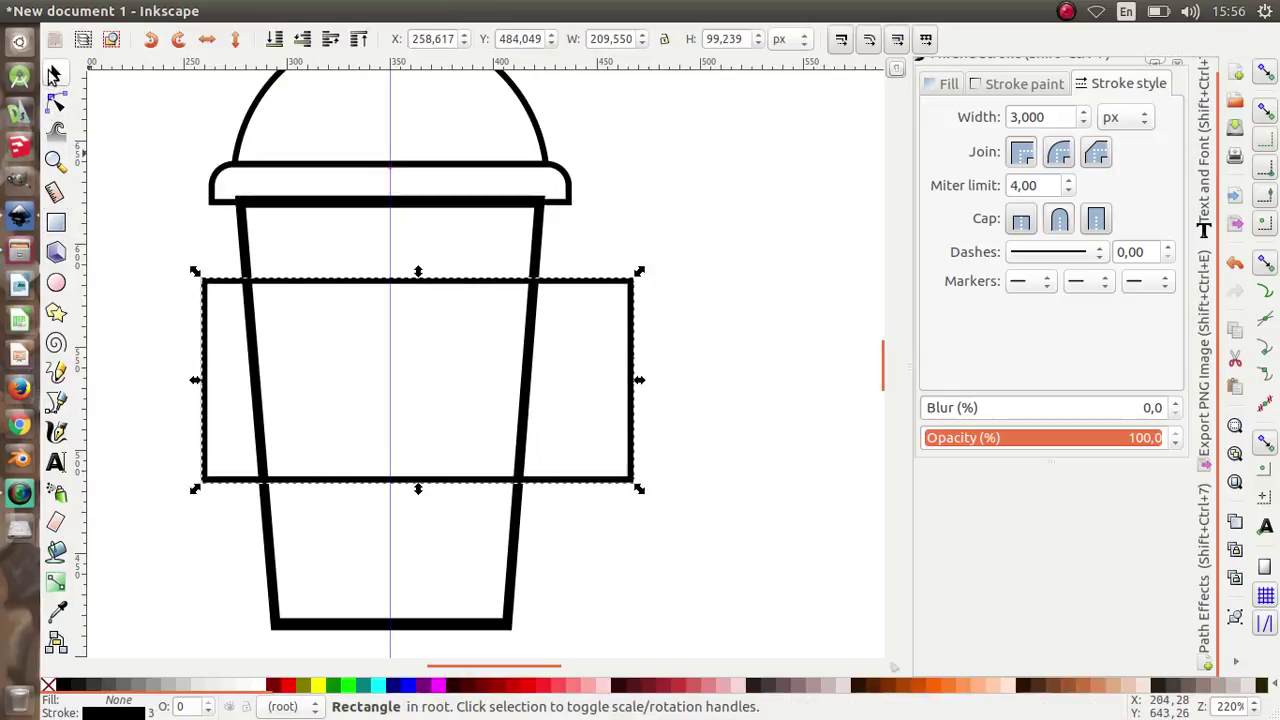
key(Down)
key(Down)
key(Down)
key(Up)
key(Up)
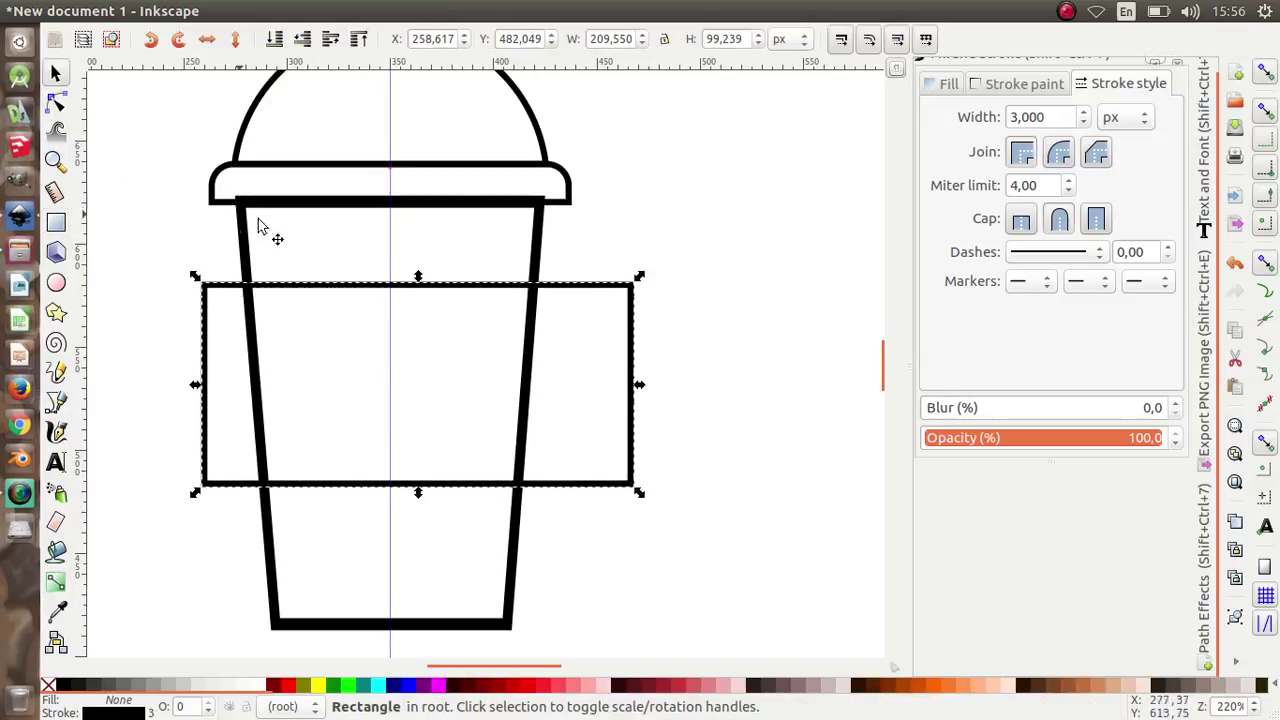
ctrl+scroll(543, 206, up, 2)
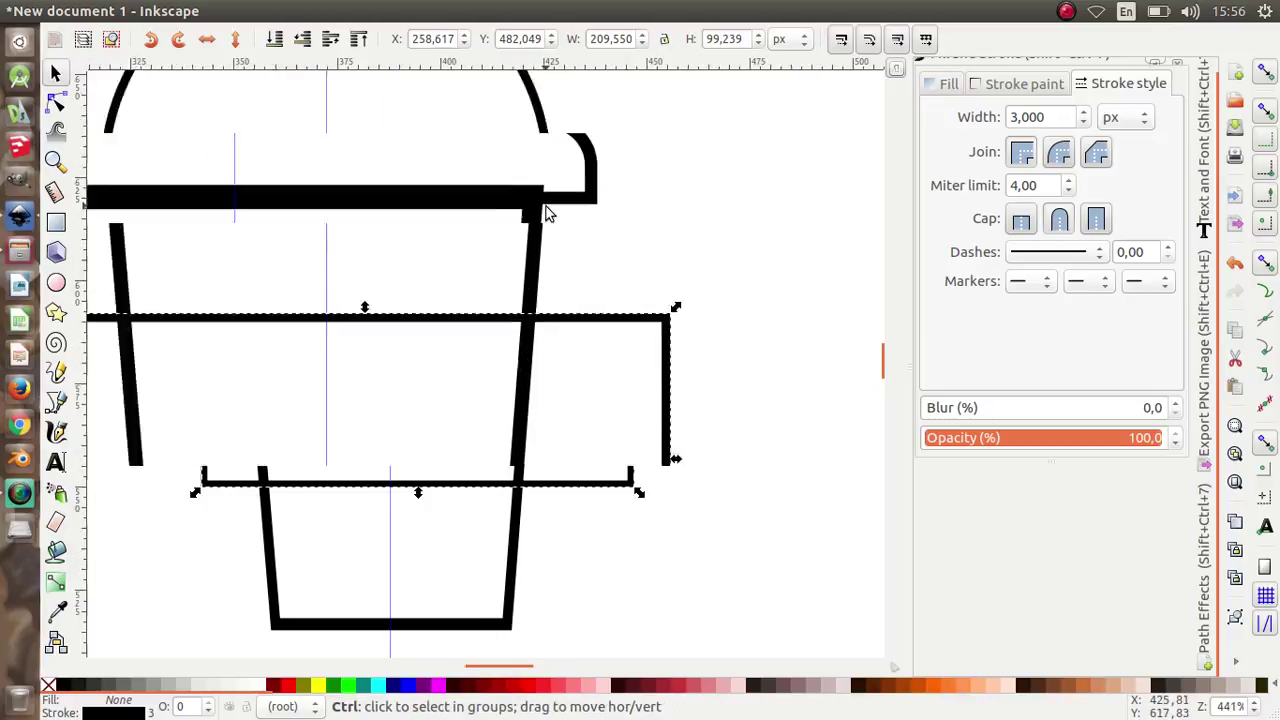
ctrl+scroll(540, 195, up, 2)
Step: Intersect the rectangle with the enlarged cup copy to form the tapered sleeve
shift+click(530, 182)
ctrl+scroll(543, 228, down, 1)
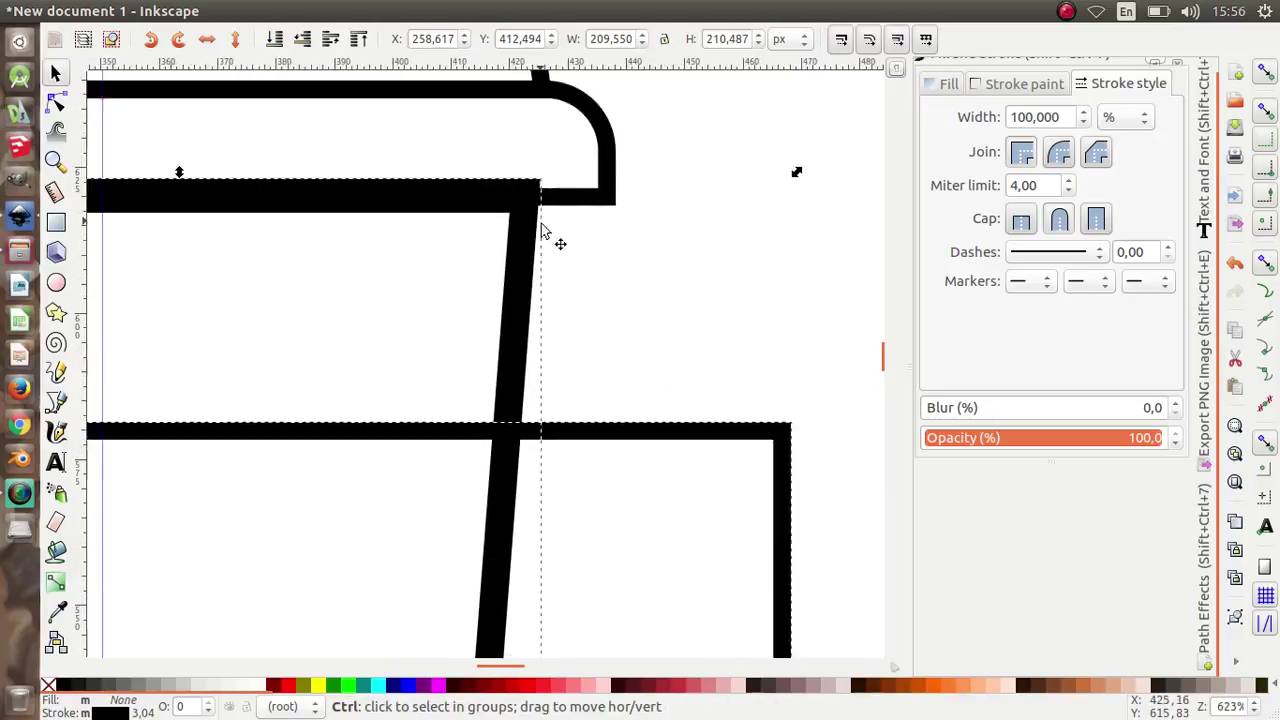
ctrl+scroll(556, 250, down, 2)
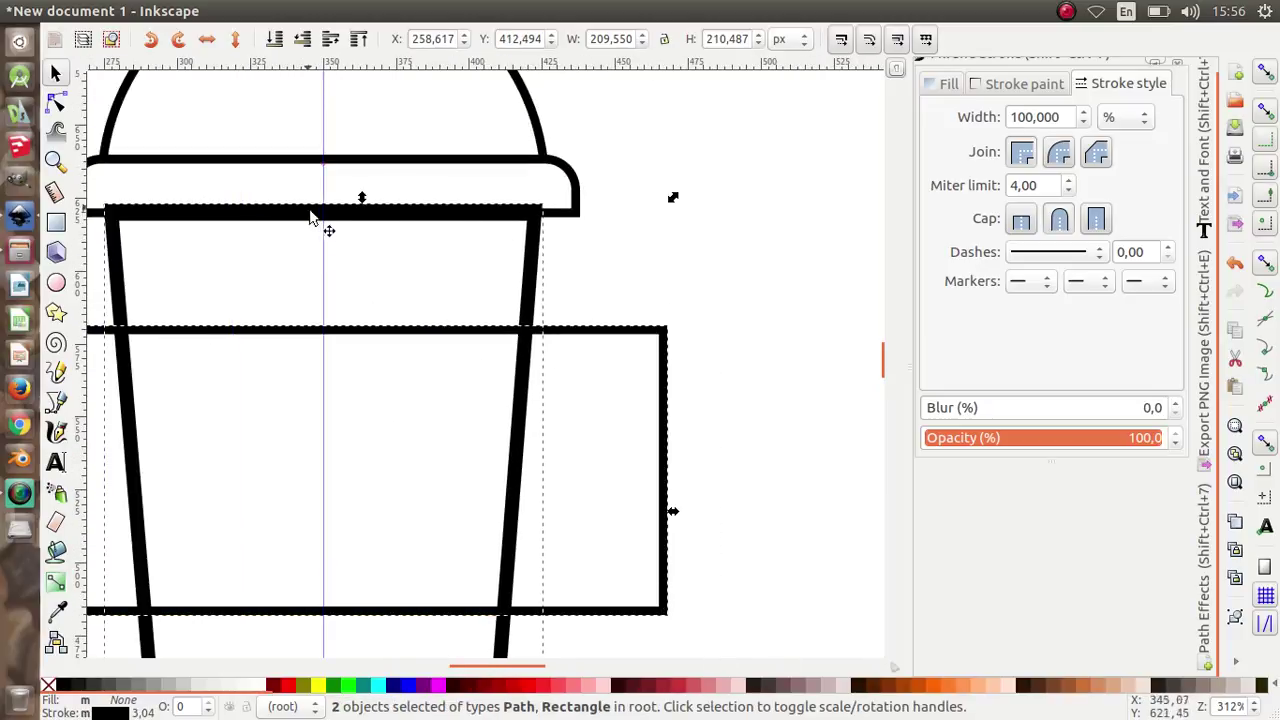
scroll(447, 231, down, 2)
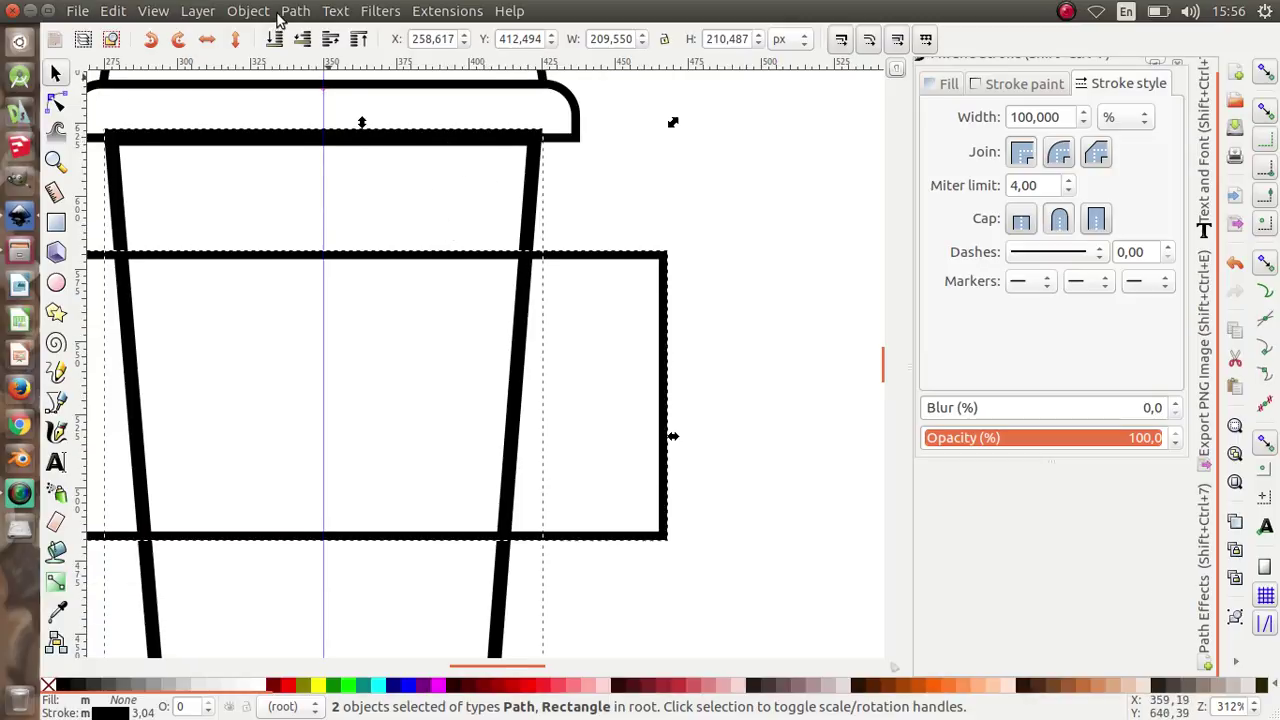
click(295, 11)
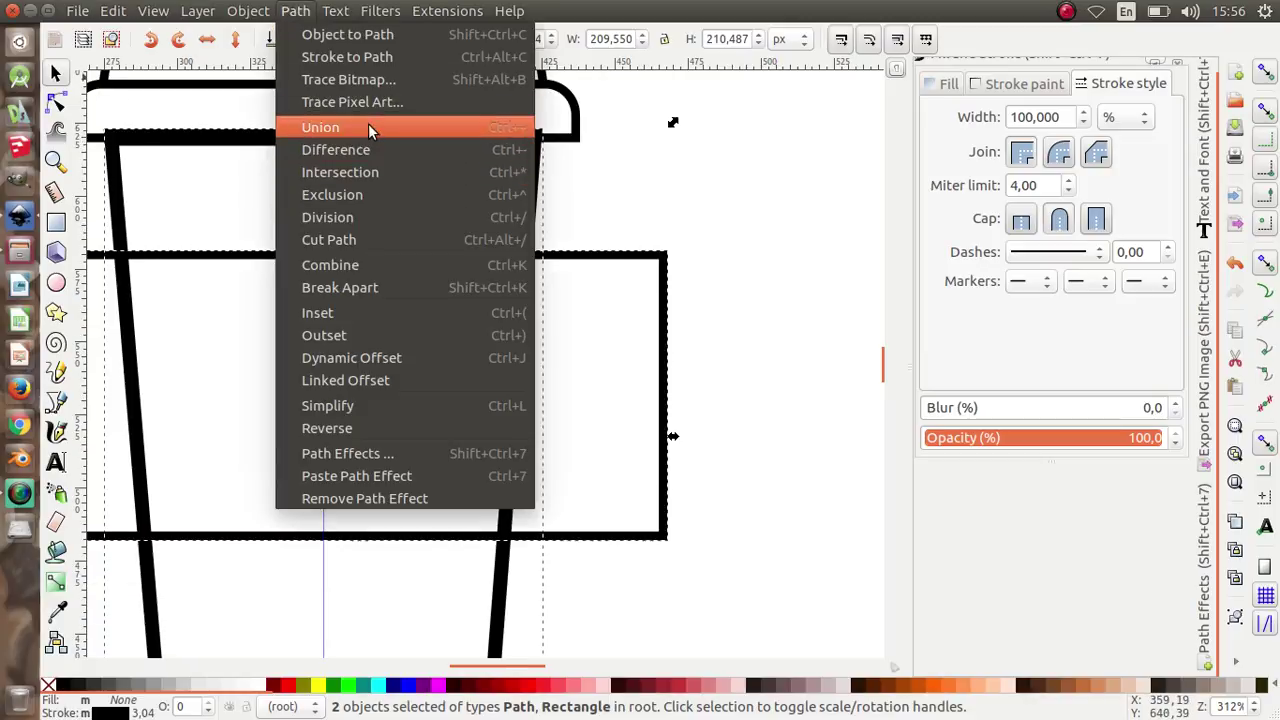
click(378, 172)
ctrl+scroll(587, 368, down, 1)
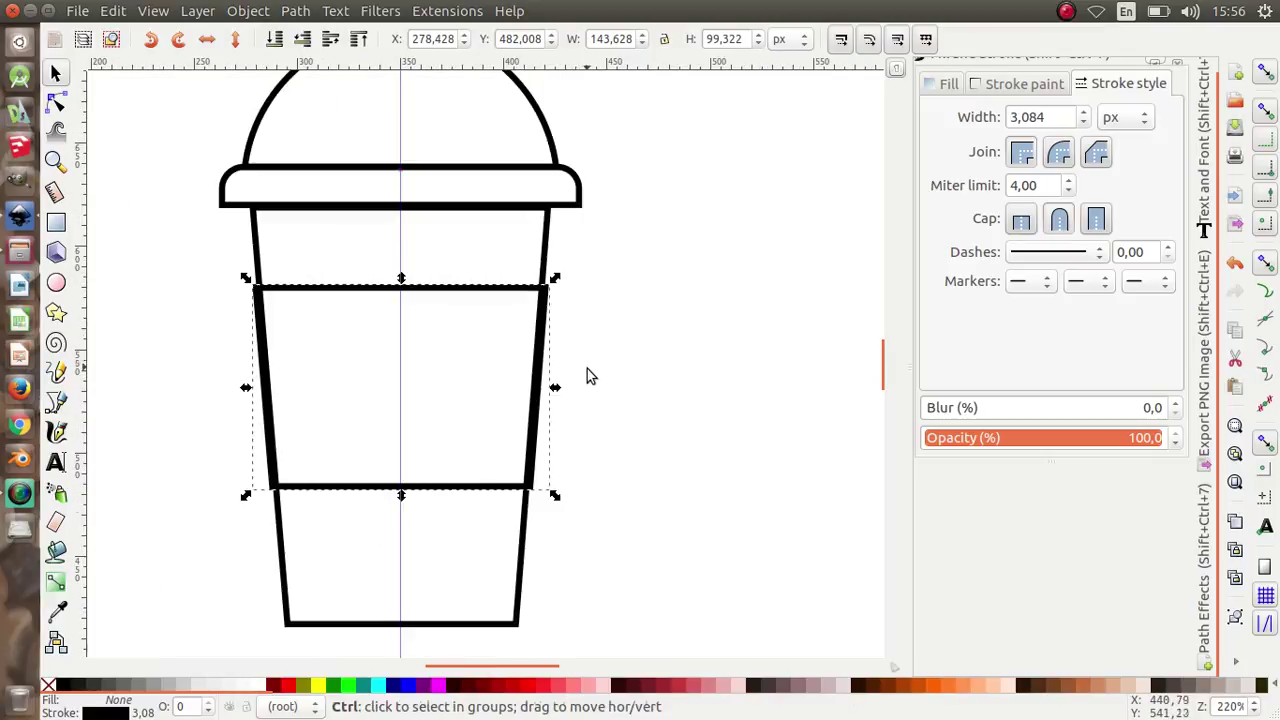
click(607, 392)
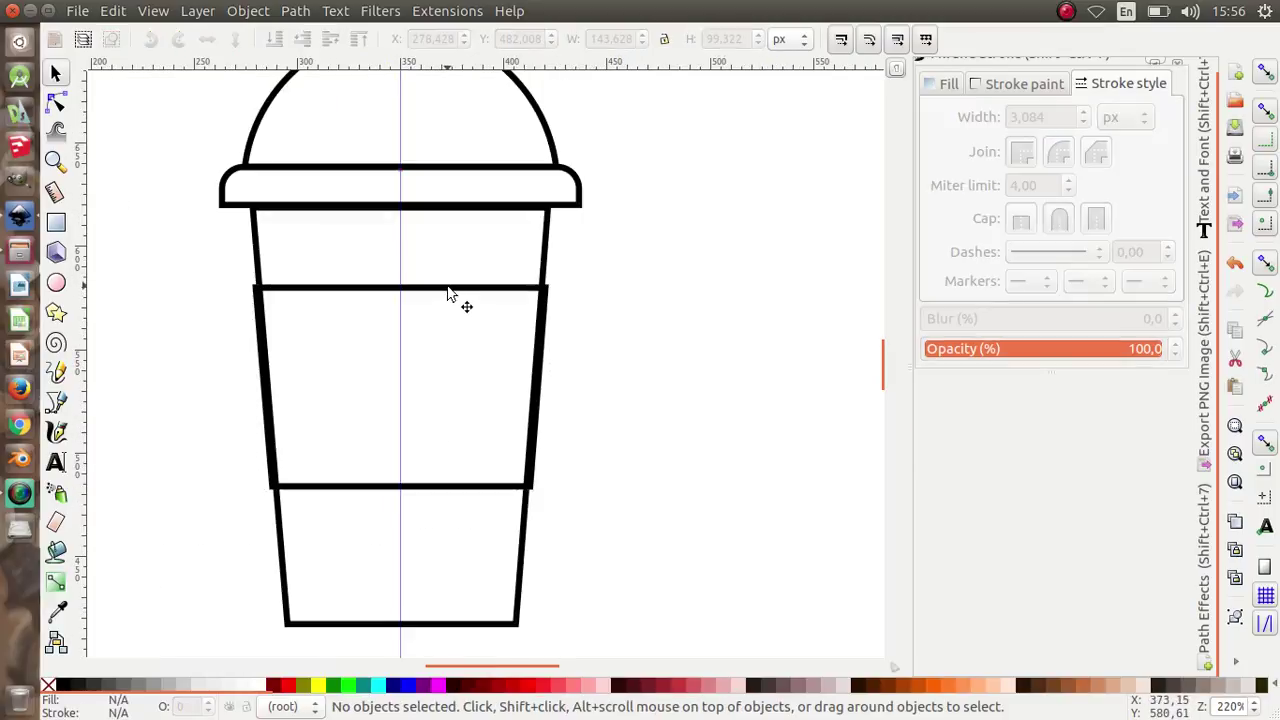
Step: Inspect the sleeve band by selecting it, then deselect it
click(448, 293)
click(637, 363)
ctrl+scroll(494, 383, down, 2)
ctrl+scroll(507, 352, up, 1)
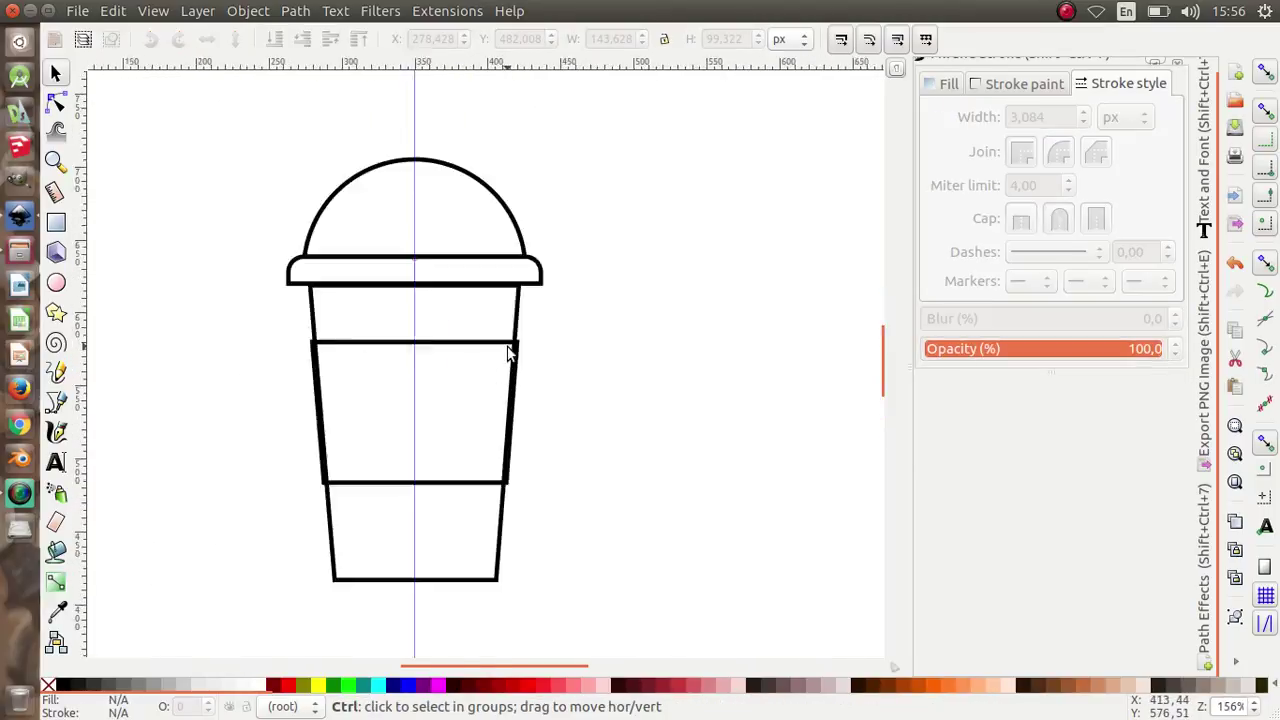
ctrl+scroll(508, 352, up, 1)
ctrl+scroll(491, 366, down, 1)
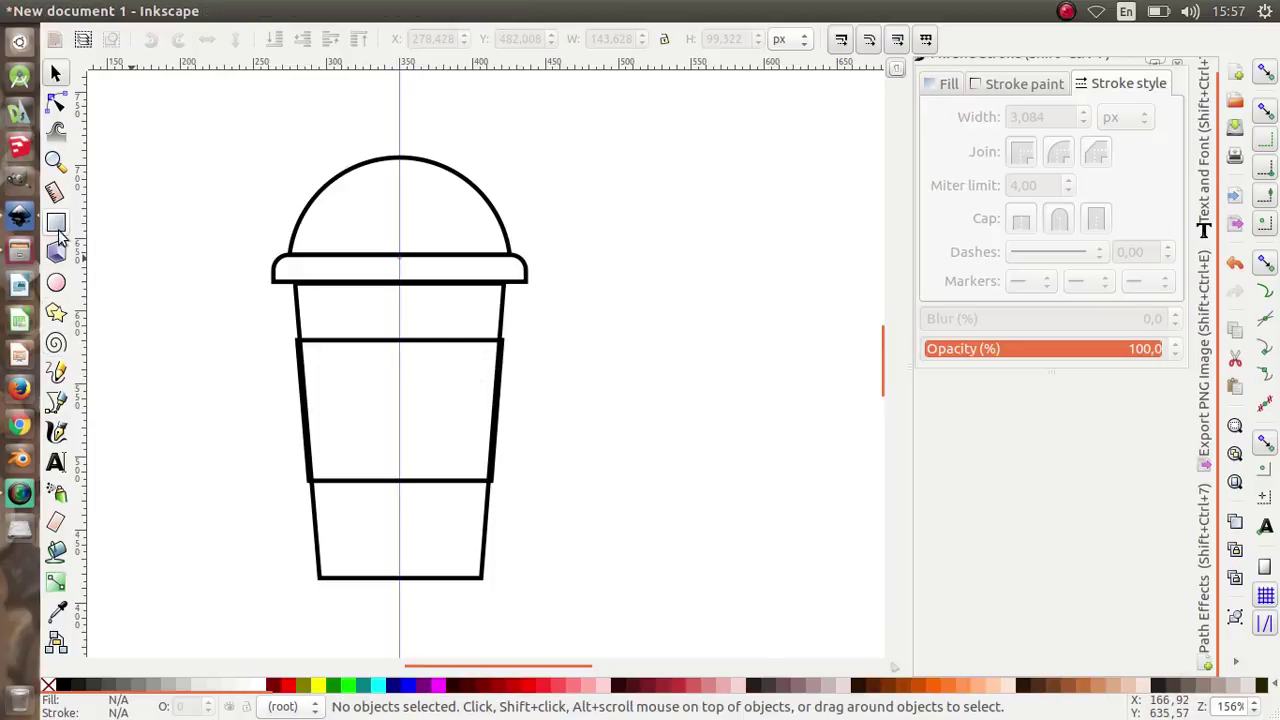
Step: Draw a thin flat rectangle above the dome lid
click(56, 224)
ctrl+scroll(466, 466, down, 1)
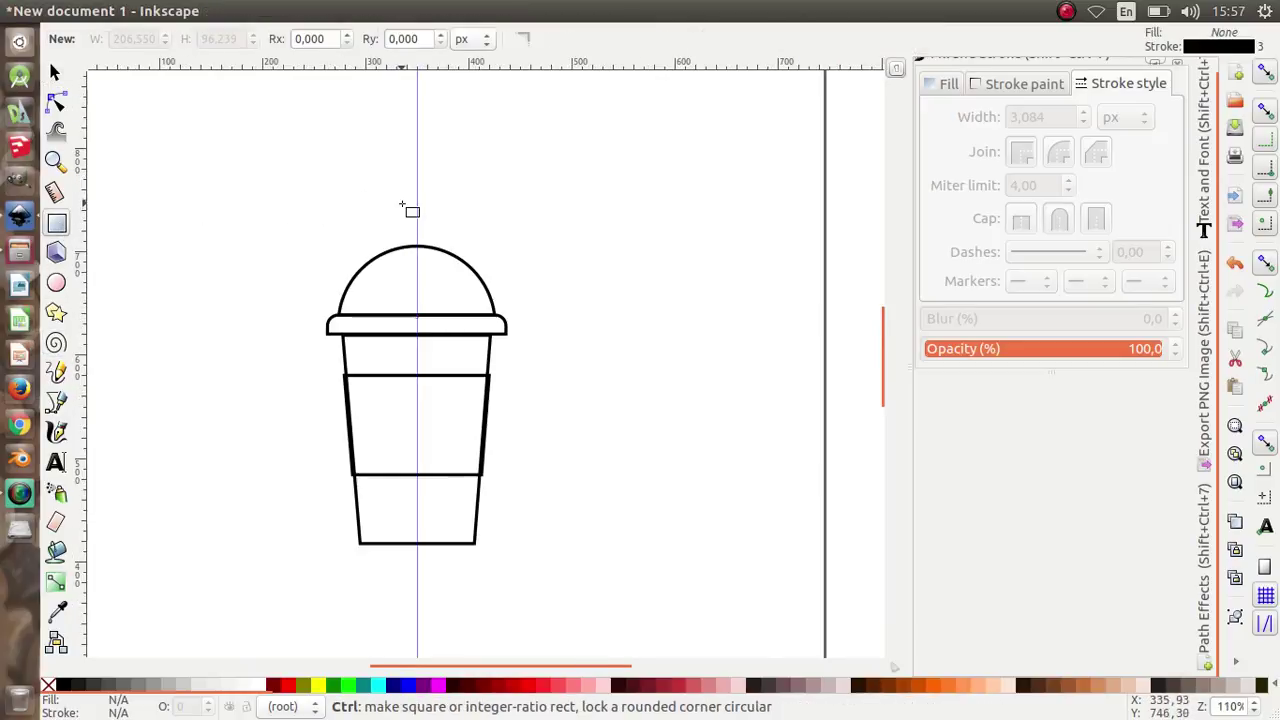
ctrl+scroll(430, 215, up, 3)
drag(477, 178, 648, 193)
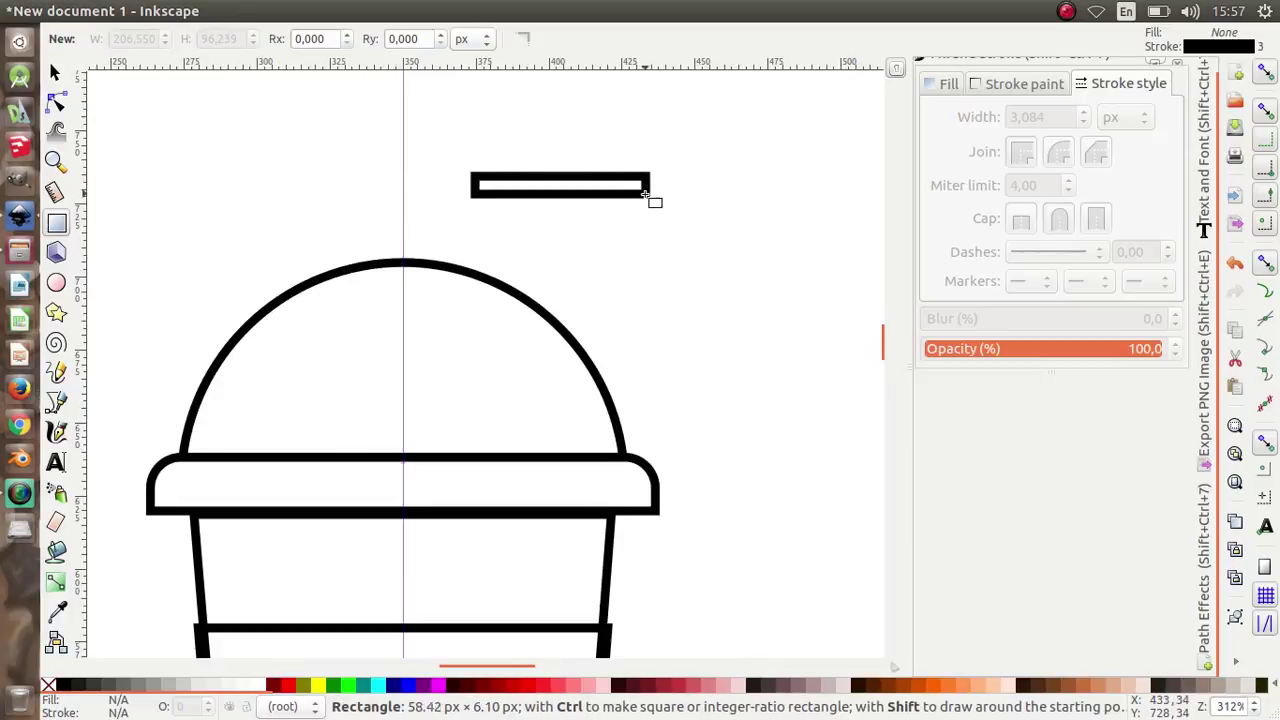
drag(646, 192, 638, 190)
Step: Duplicate the rectangle, tilt the copy upright through the dome, and raise the original above it
right_click(619, 191)
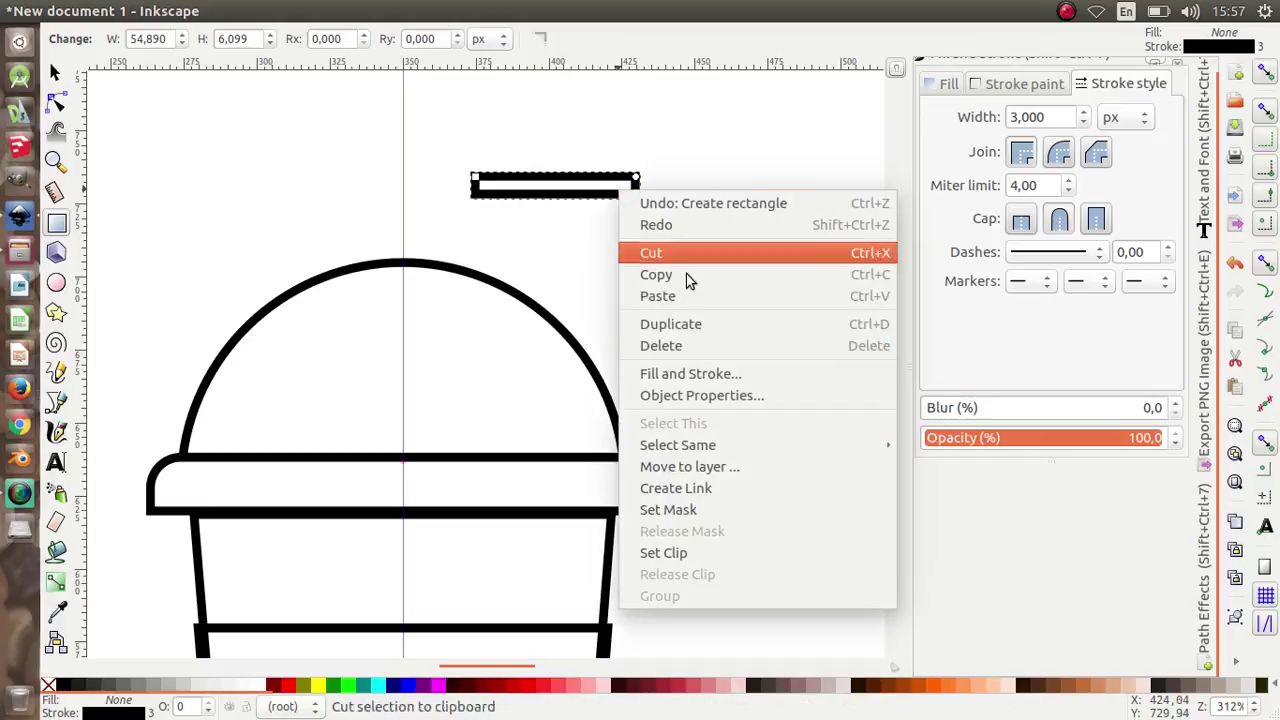
click(728, 324)
click(55, 73)
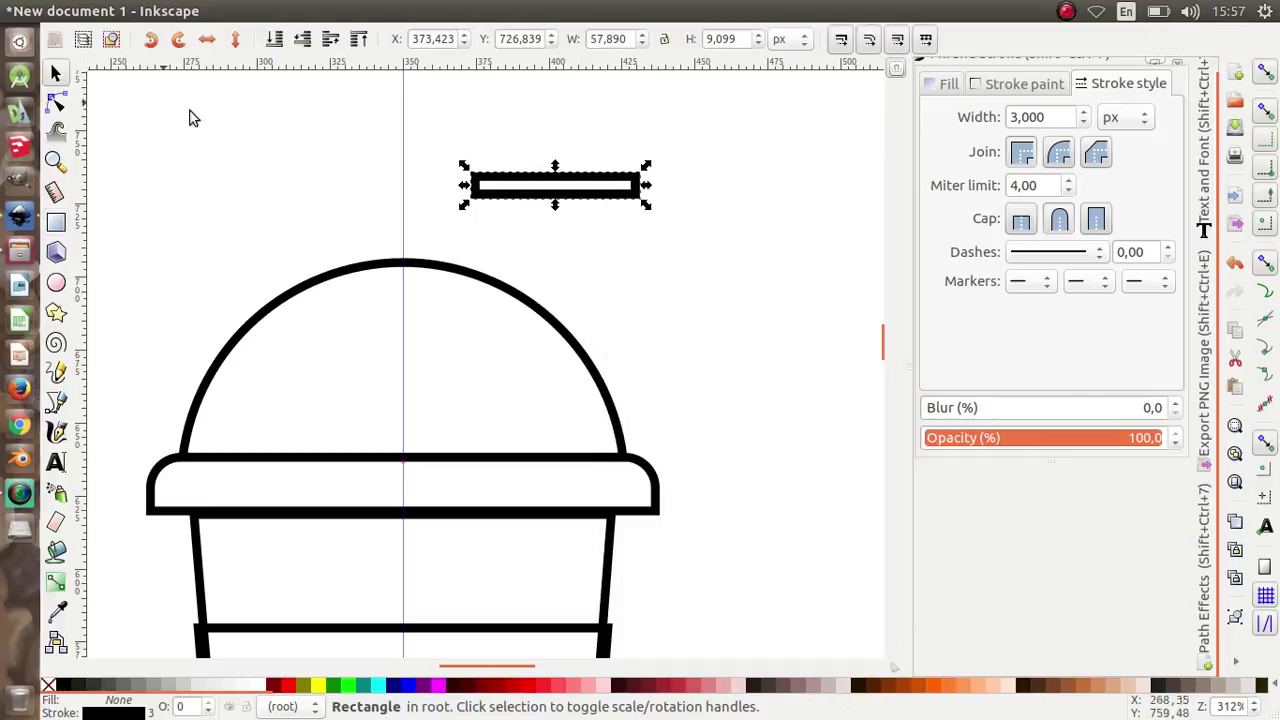
click(549, 202)
drag(646, 206, 531, 286)
click(556, 255)
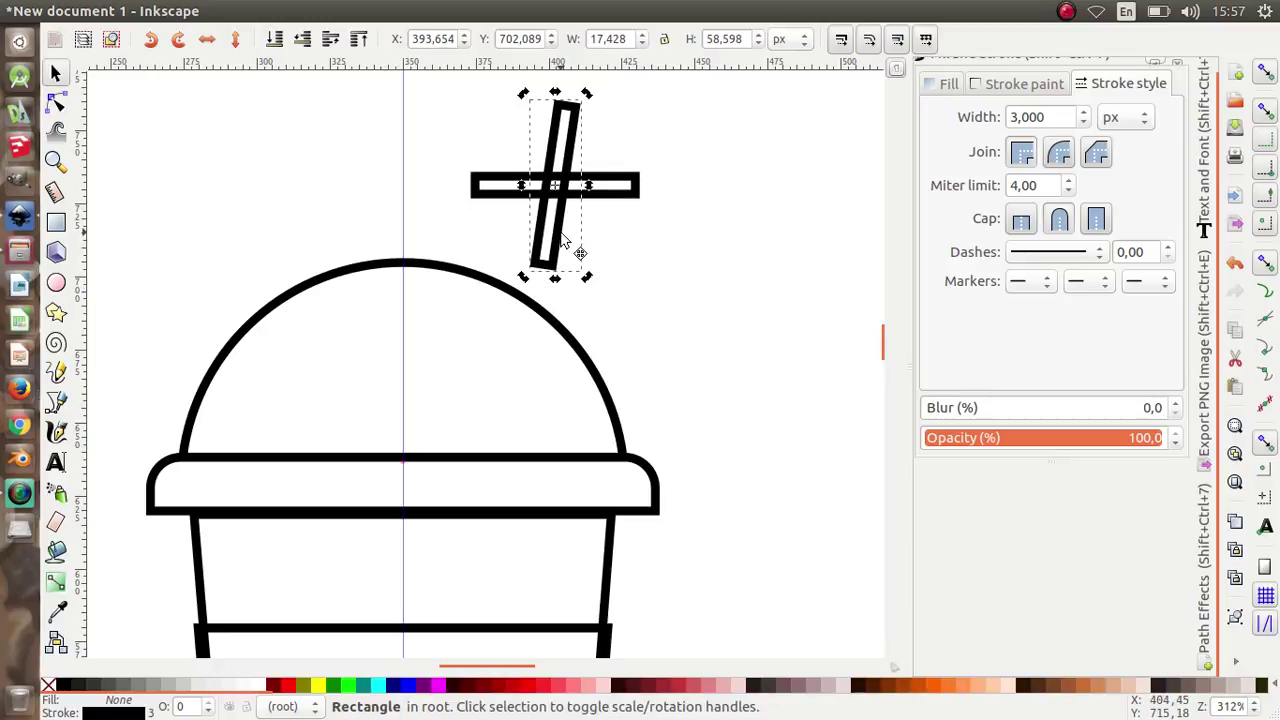
mouse_move(563, 240)
mouse_down()
mouse_move(422, 366)
mouse_move(436, 318)
mouse_up()
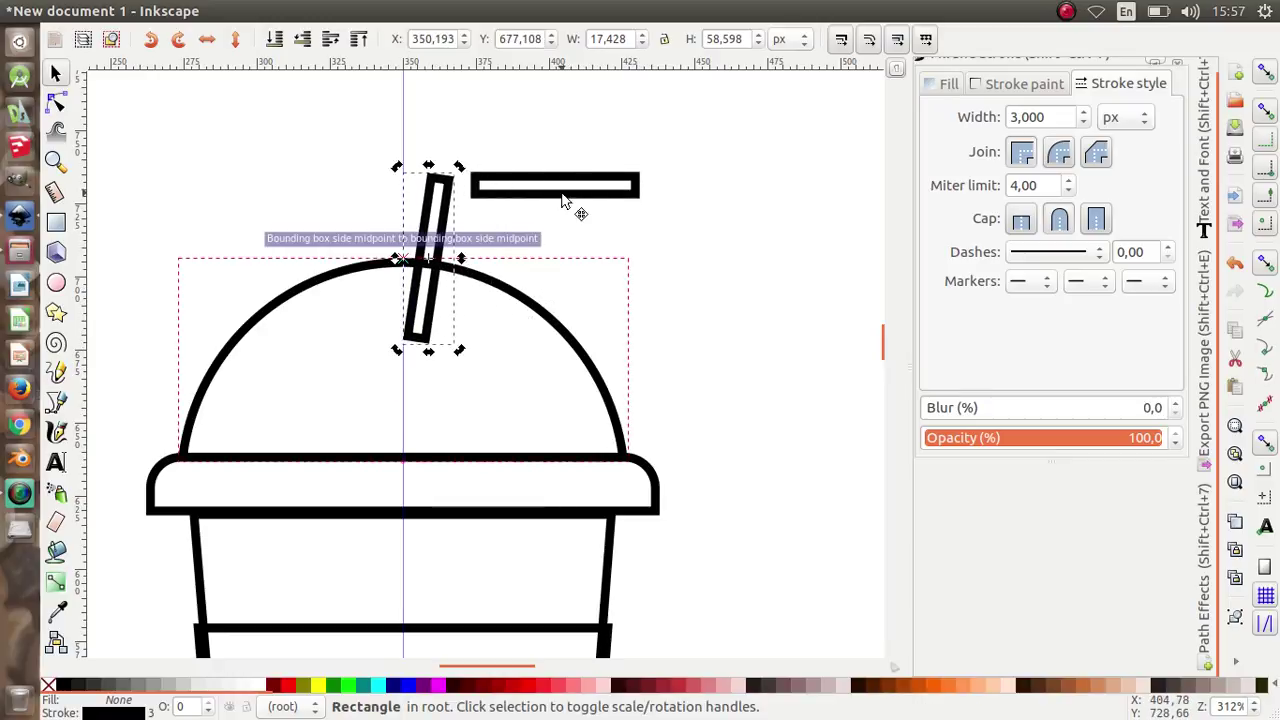
drag(563, 201, 578, 166)
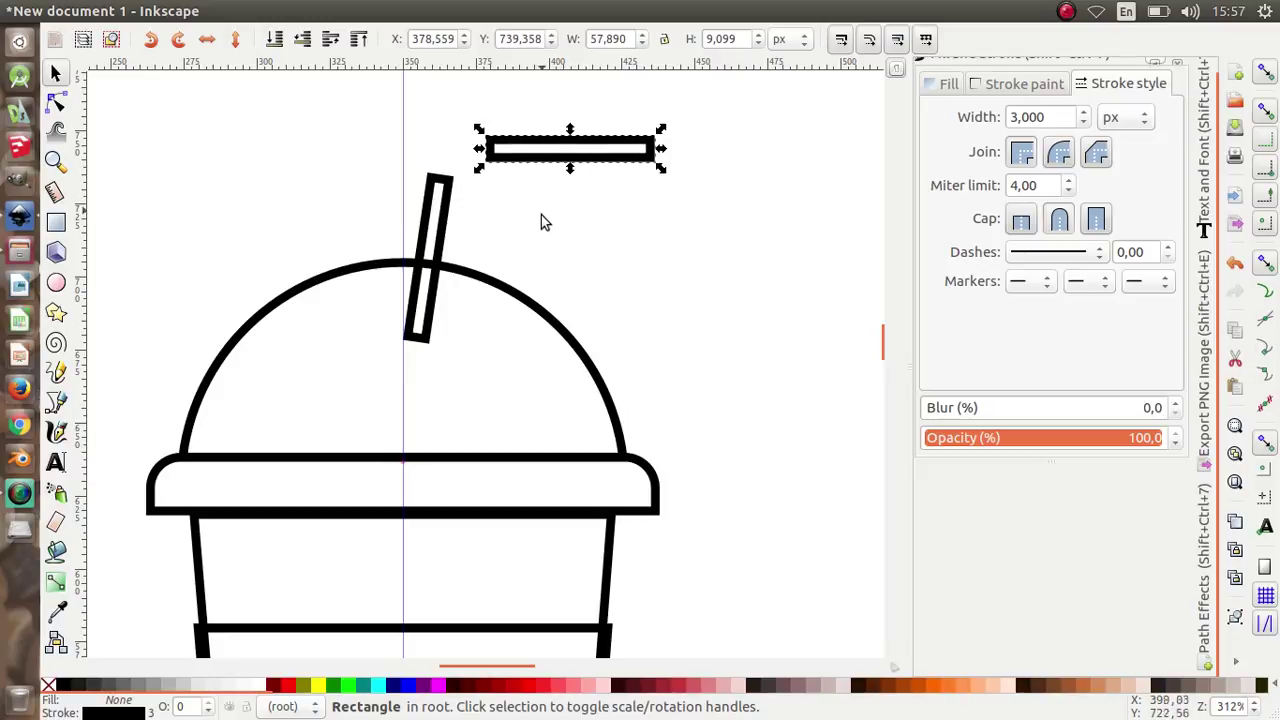
click(283, 257)
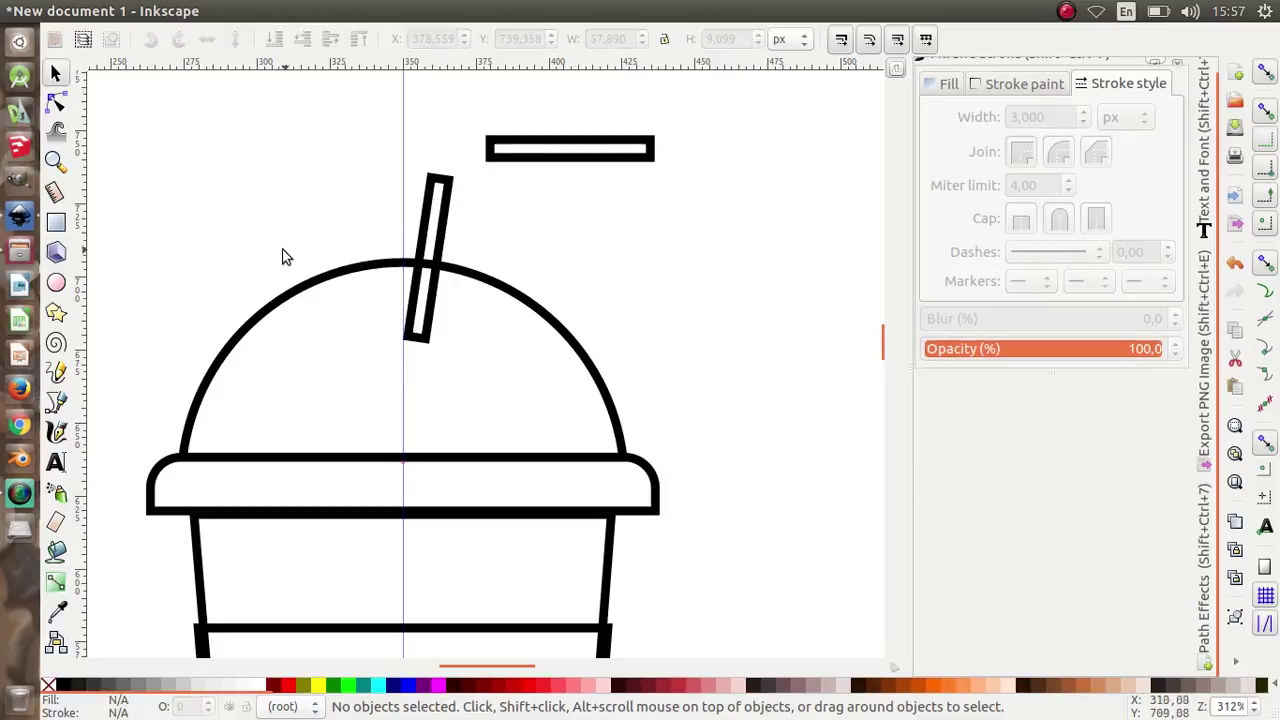
Step: Draw a 20-corner star left of the straw and give its outline round joins
click(57, 314)
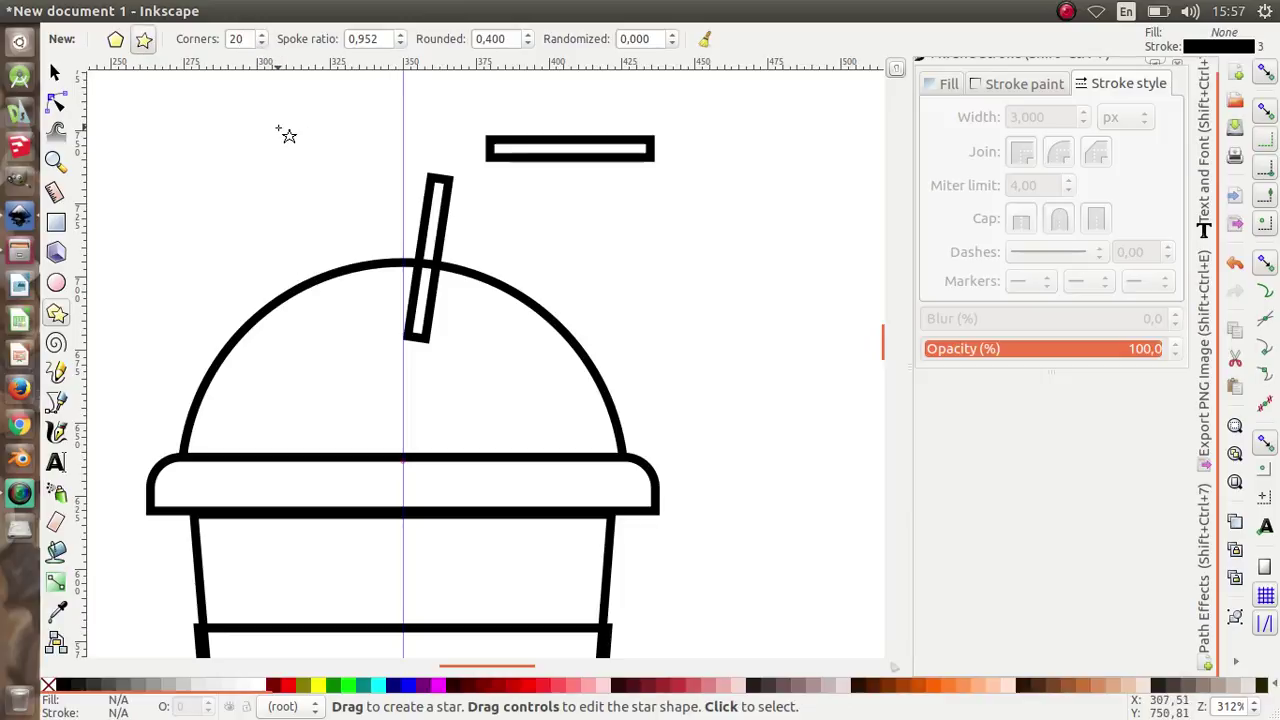
mouse_move(278, 130)
mouse_down()
mouse_move(318, 184)
mouse_move(320, 162)
mouse_up()
key(minus)
scroll(340, 200, up, 4)
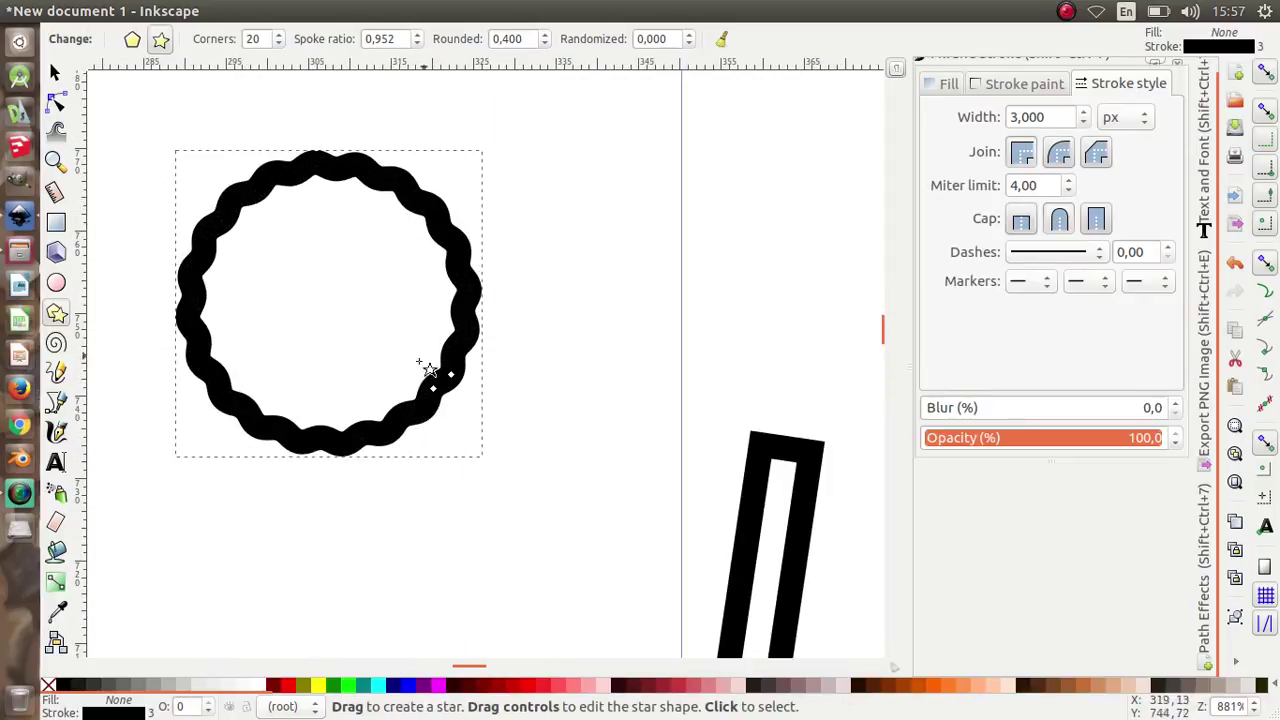
click(1058, 158)
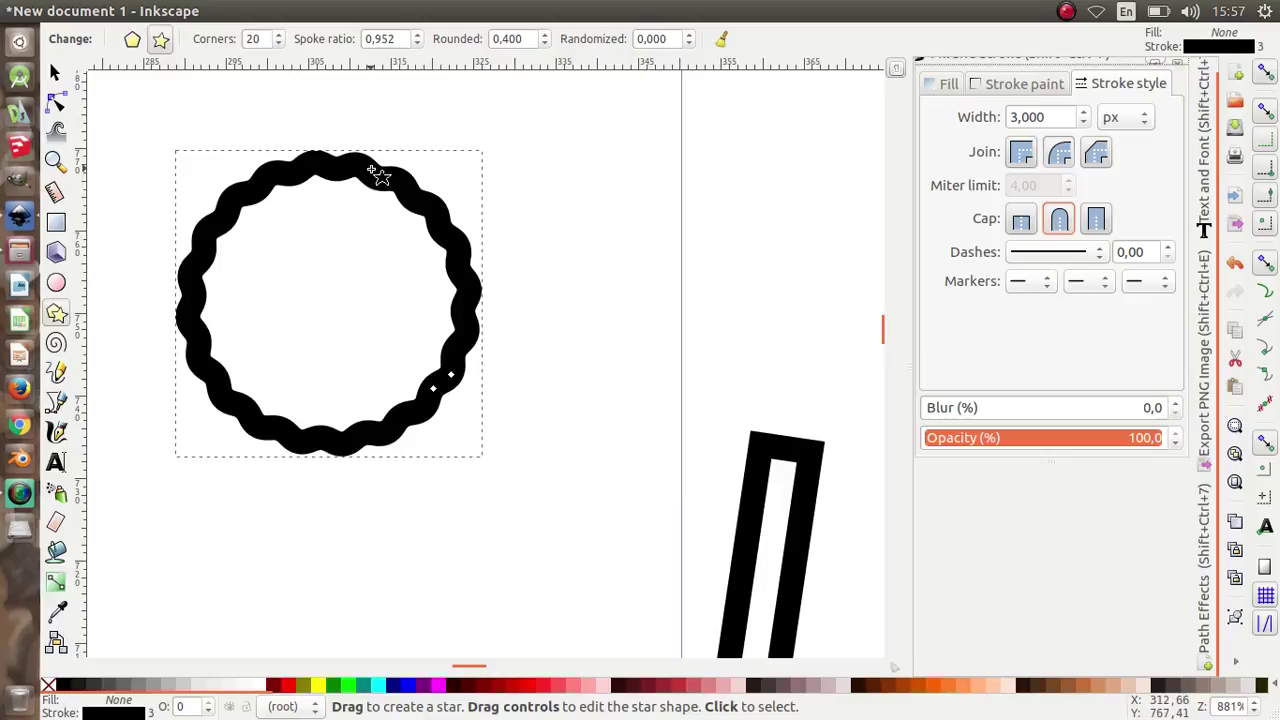
click(1020, 160)
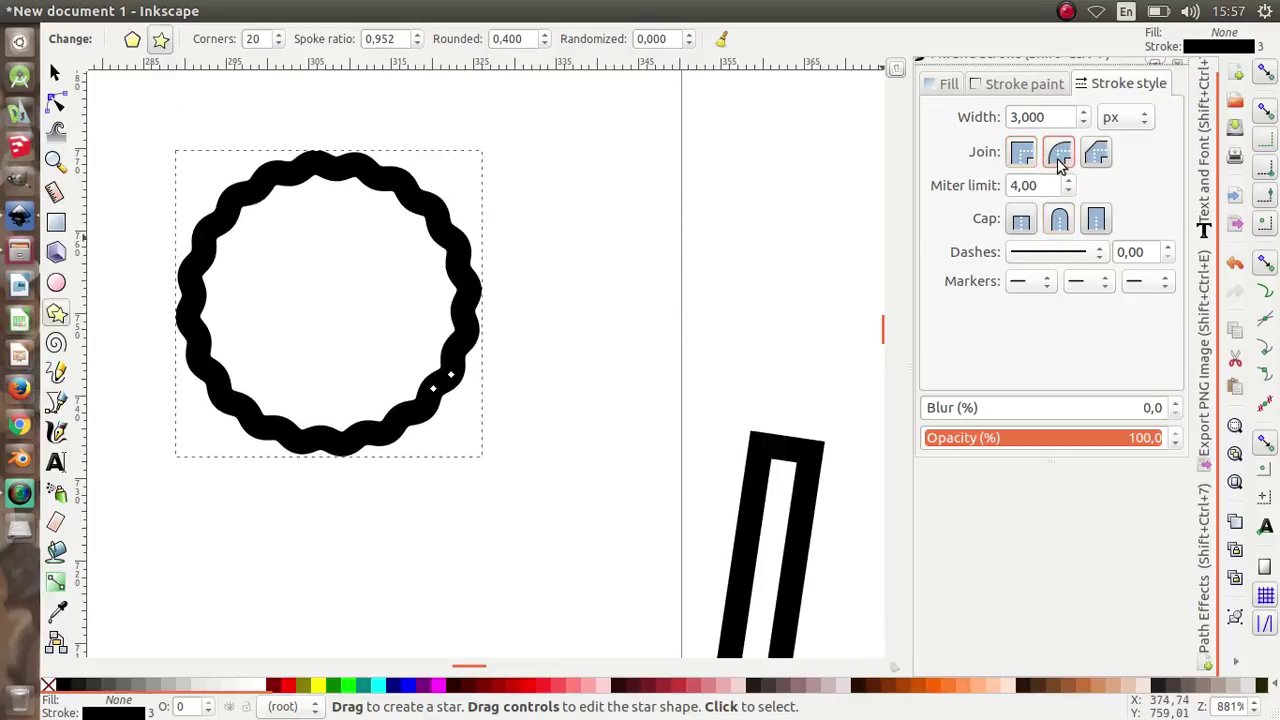
click(1059, 152)
scroll(172, 335, down, 2)
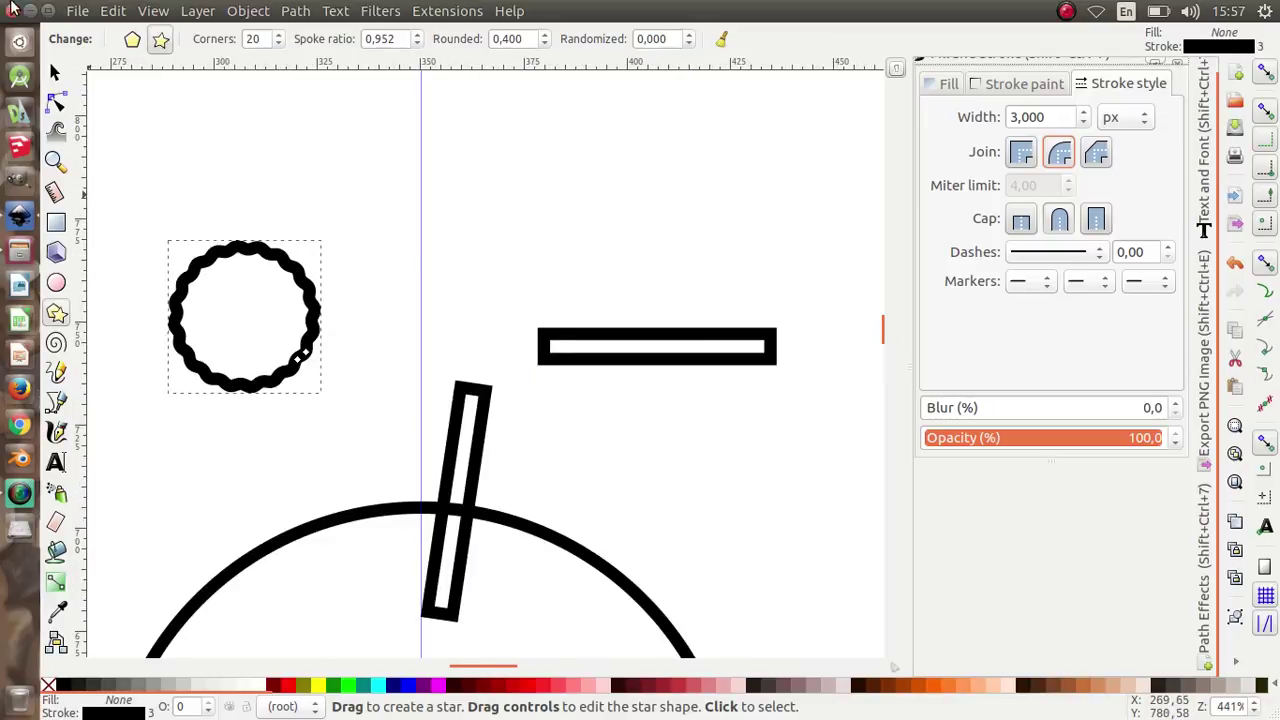
click(55, 73)
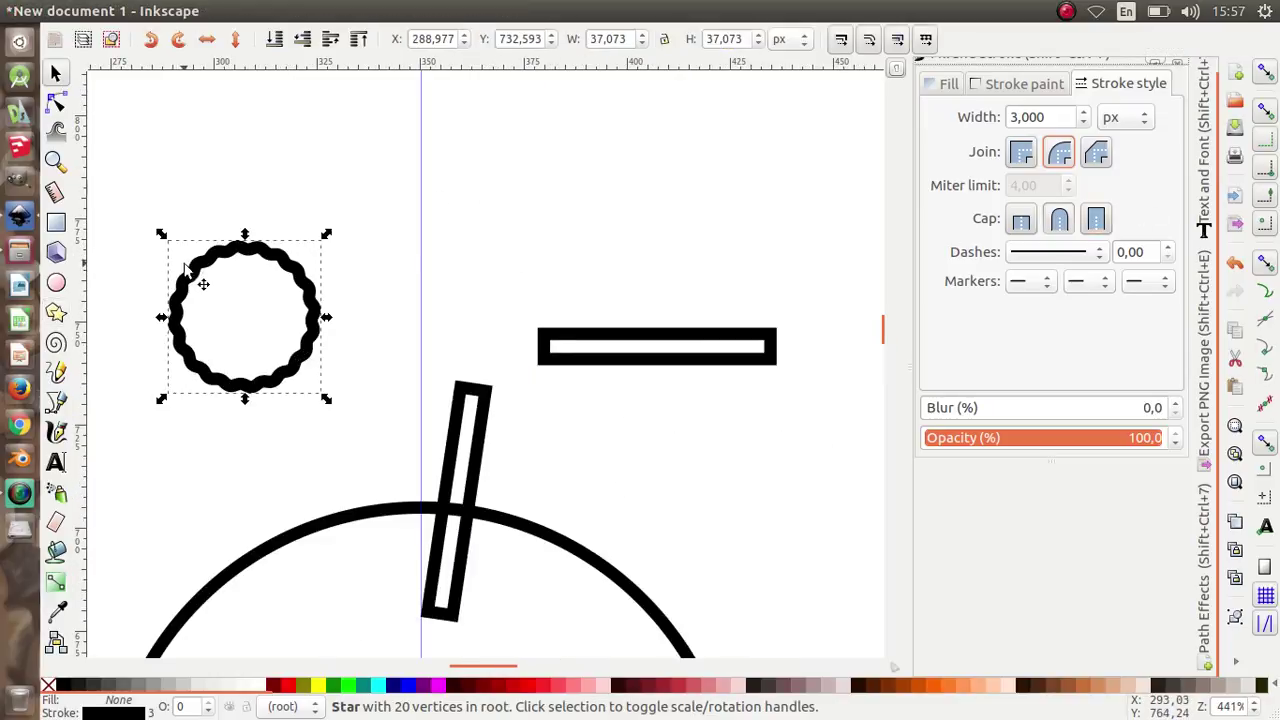
Step: Move the wavy ring onto the straw's corner and nudge the horizontal bar upward
drag(203, 284, 506, 356)
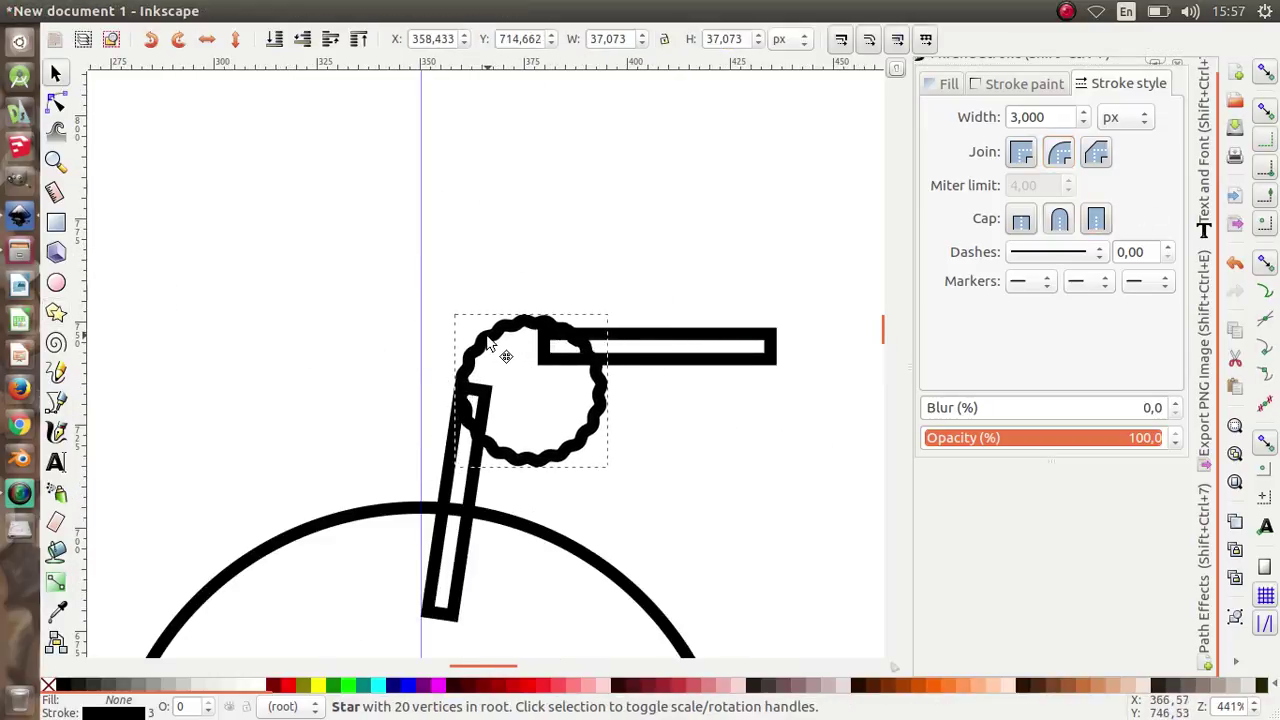
scroll(490, 344, up, 3)
mouse_move(490, 344)
mouse_down()
mouse_move(492, 373)
mouse_move(425, 443)
mouse_move(443, 449)
mouse_up()
scroll(423, 462, up, 6)
scroll(443, 449, down, 6)
scroll(470, 430, down, 3)
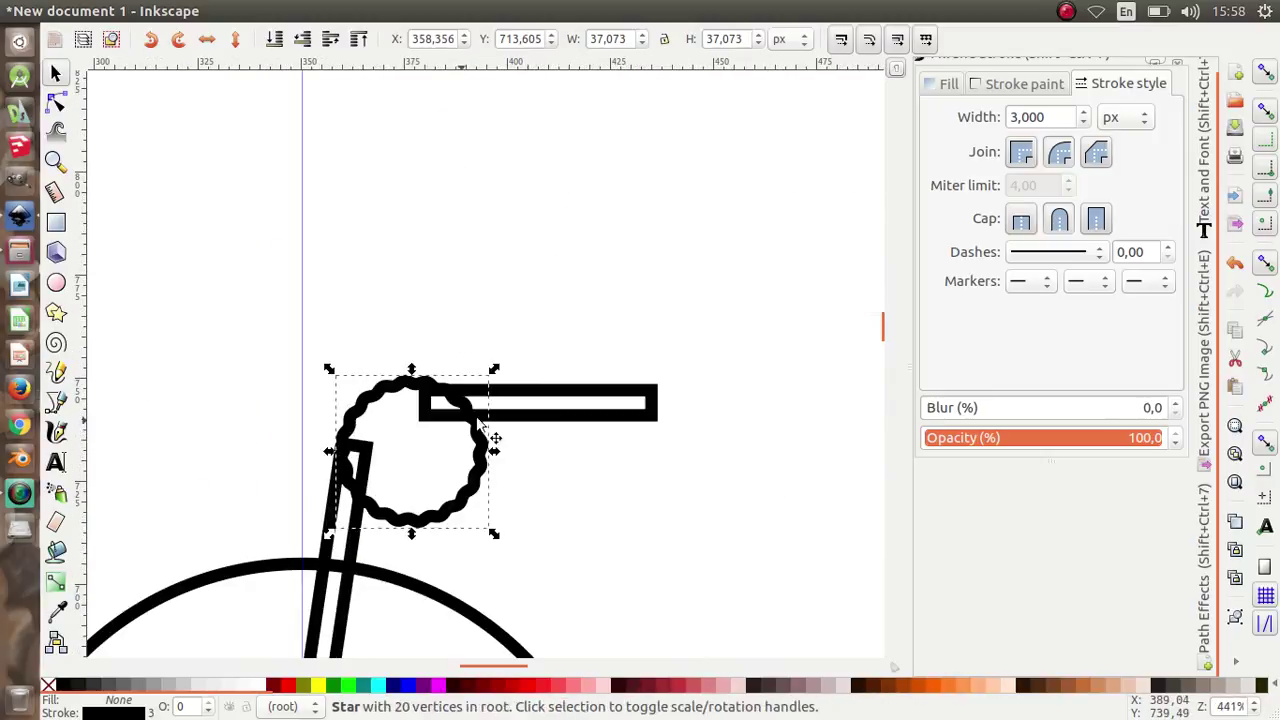
scroll(494, 437, up, 3)
click(409, 362)
drag(409, 362, 432, 340)
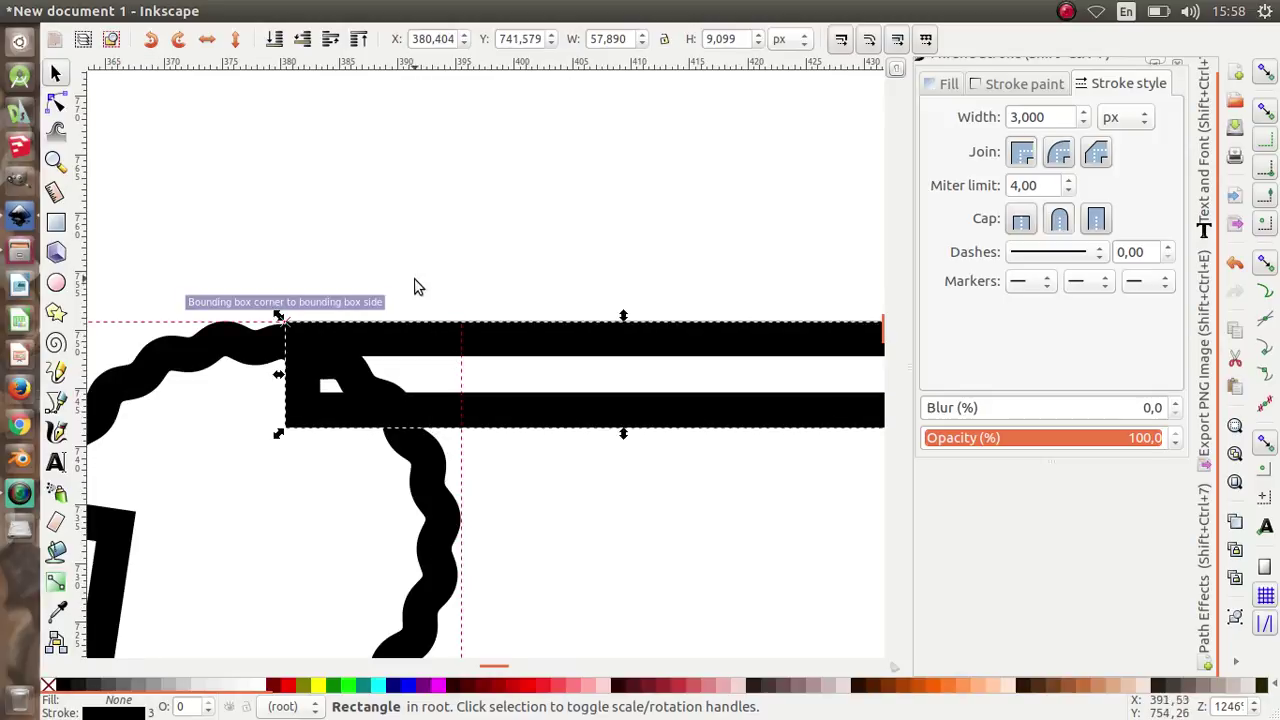
scroll(440, 320, down, 3)
scroll(477, 354, up, 1)
Step: Duplicate the ring, shrink the copy inside it, and cut it out with Path > Difference
click(474, 383)
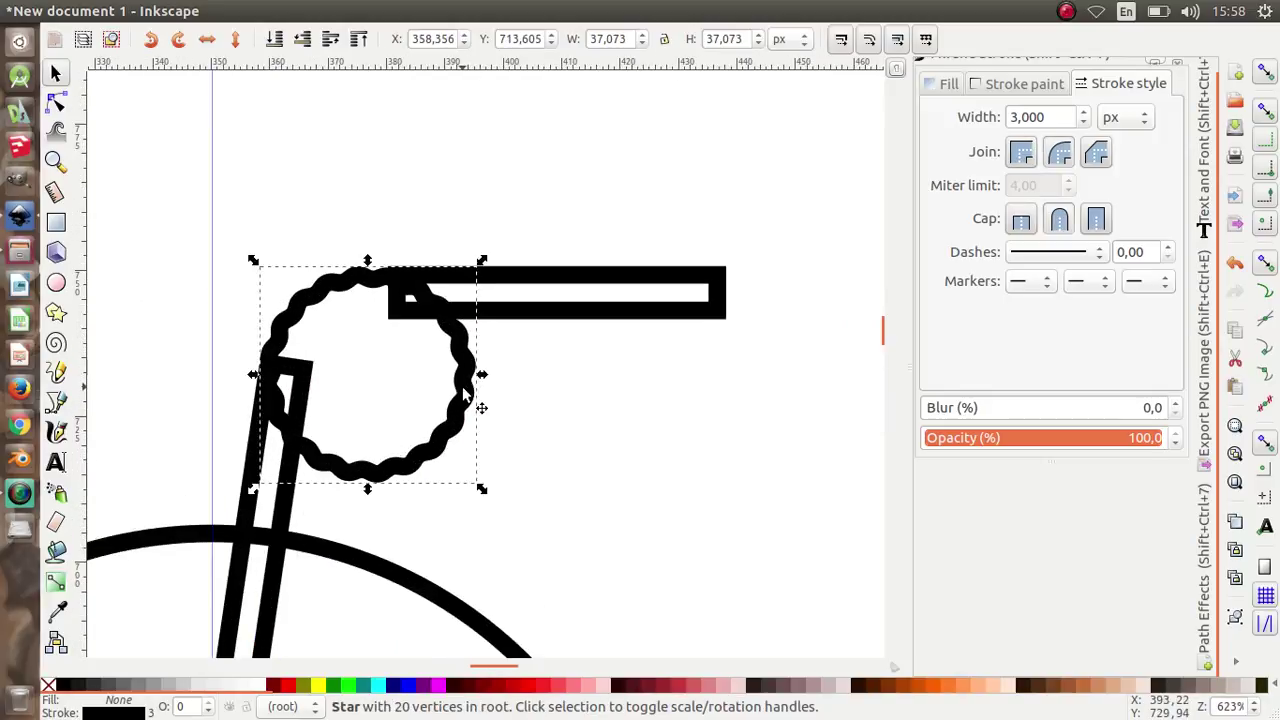
right_click(465, 393)
click(505, 136)
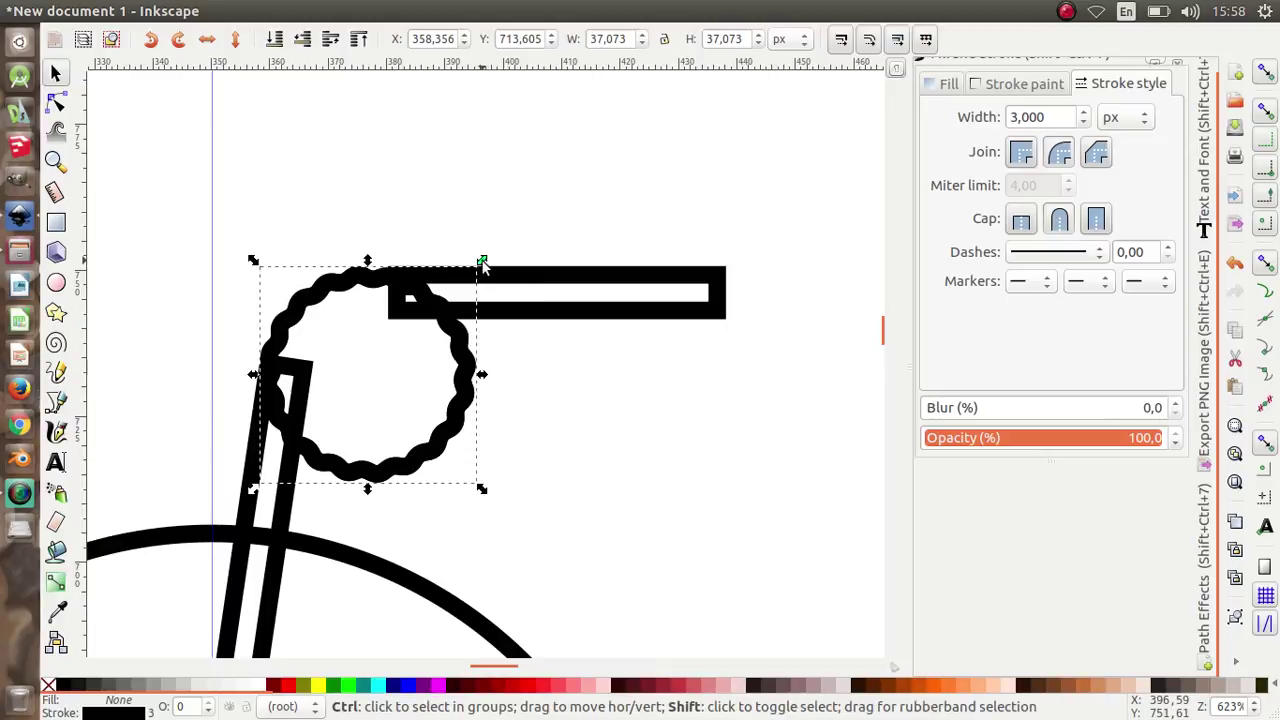
drag(482, 262, 447, 216)
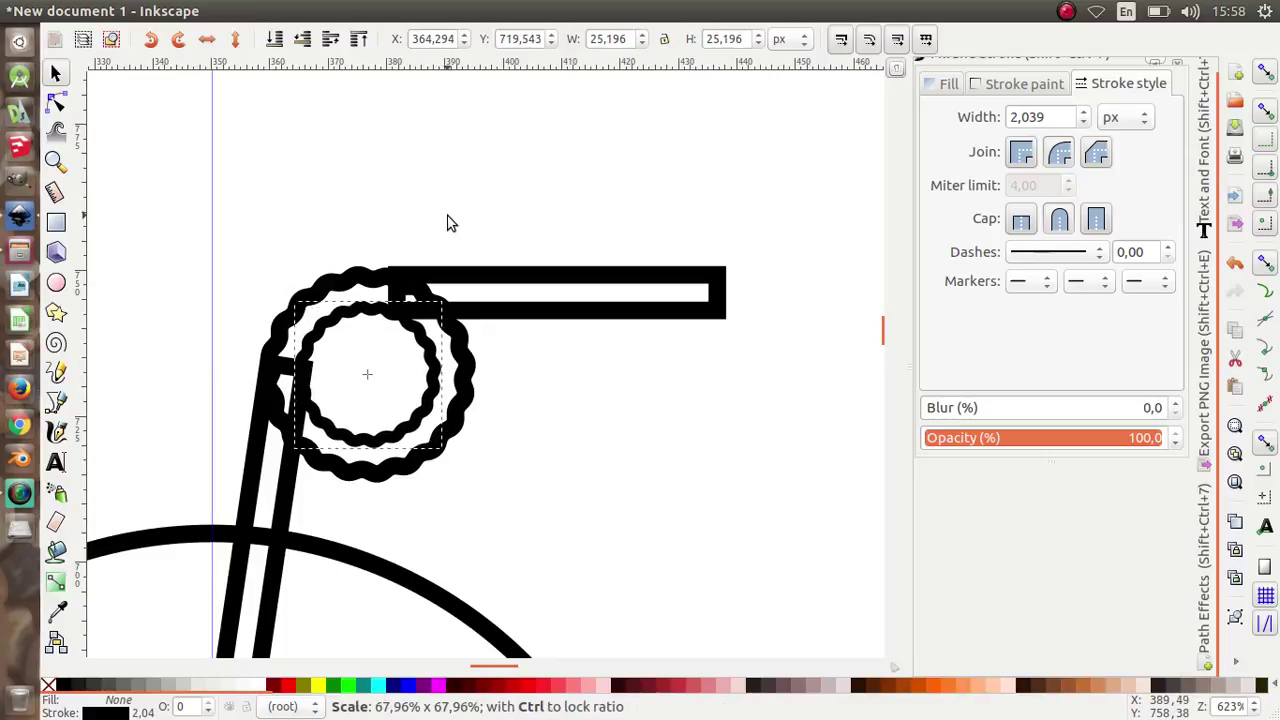
shift+click(438, 355)
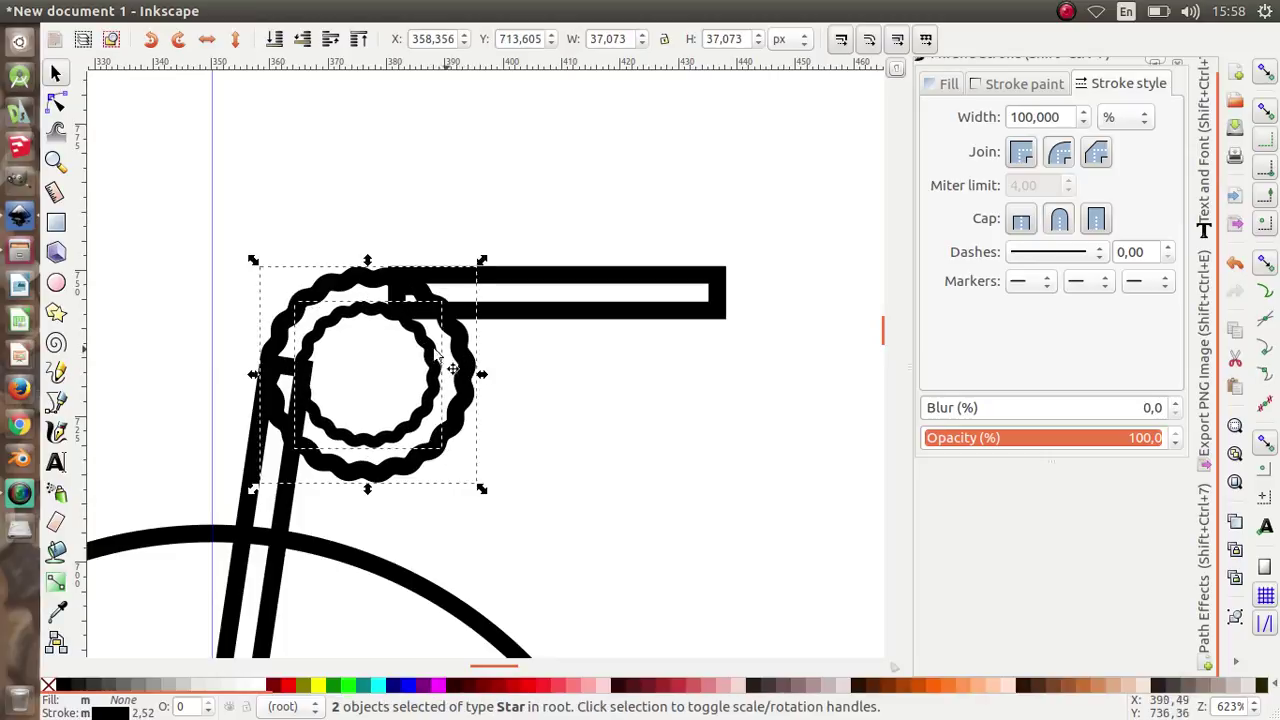
click(295, 11)
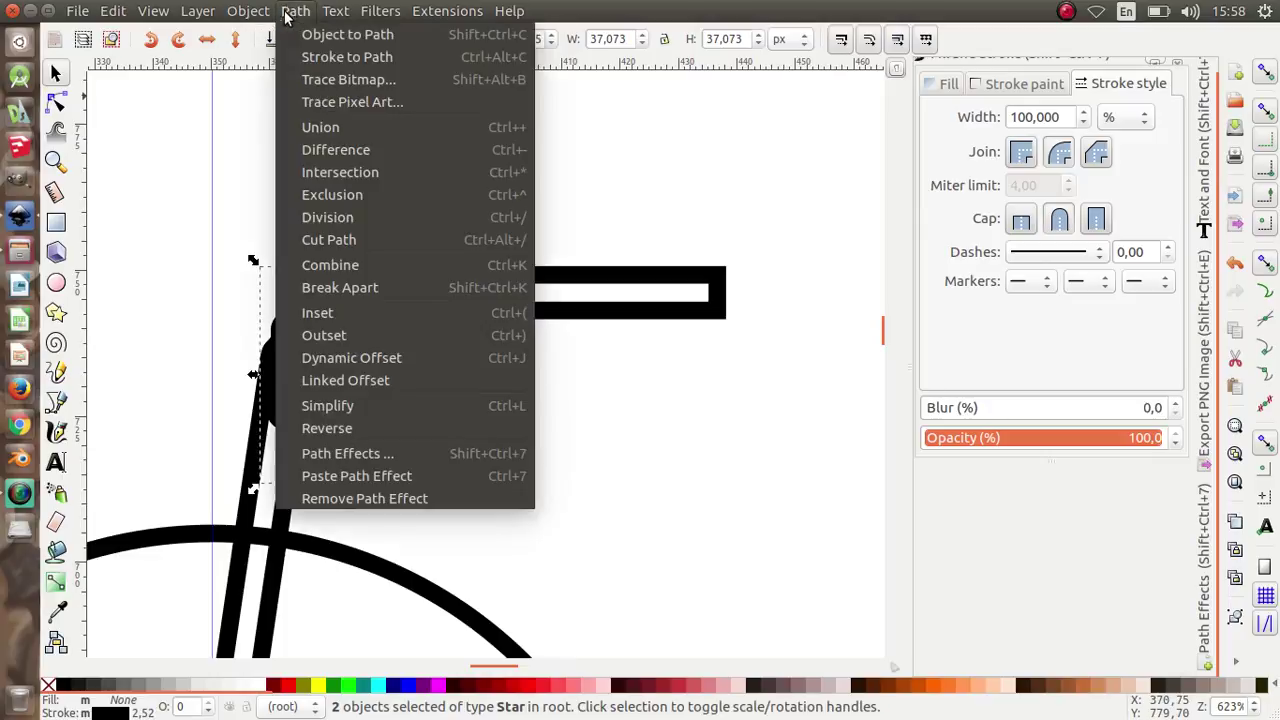
click(357, 152)
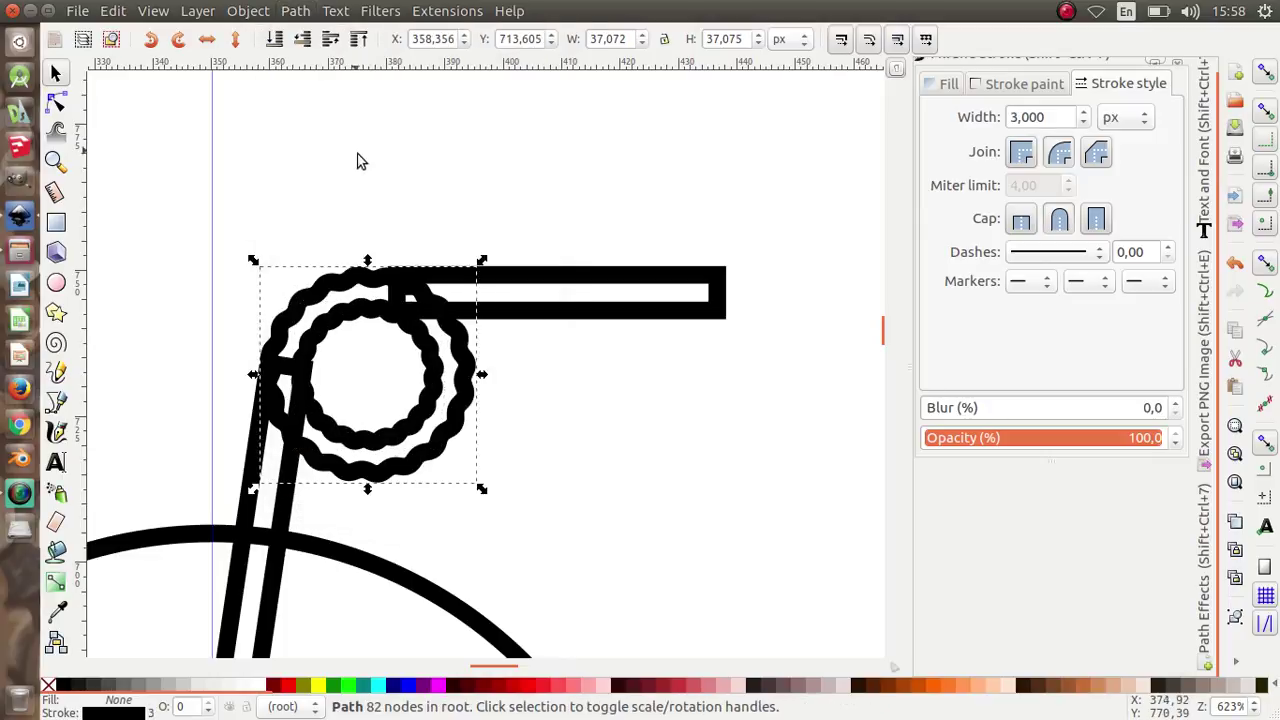
click(578, 427)
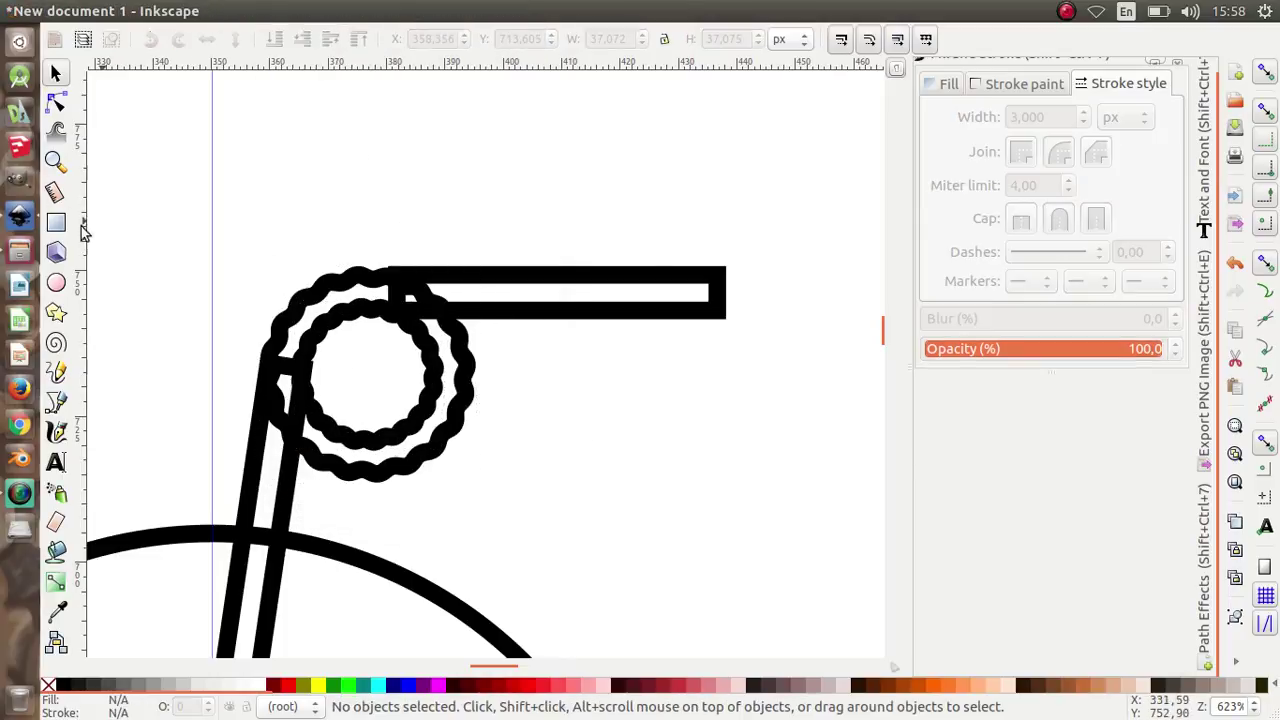
Step: Draw a six-node closed Bezier outline from the horizontal bar down along the straw and back
click(60, 398)
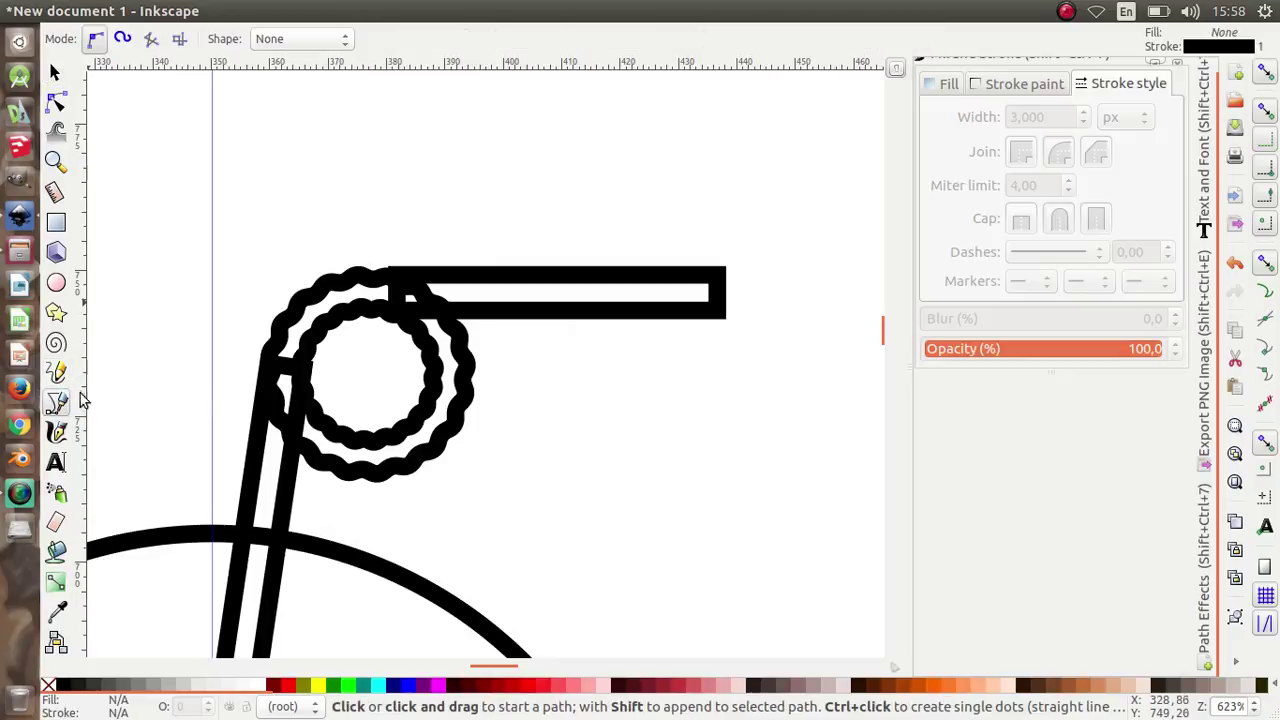
click(547, 311)
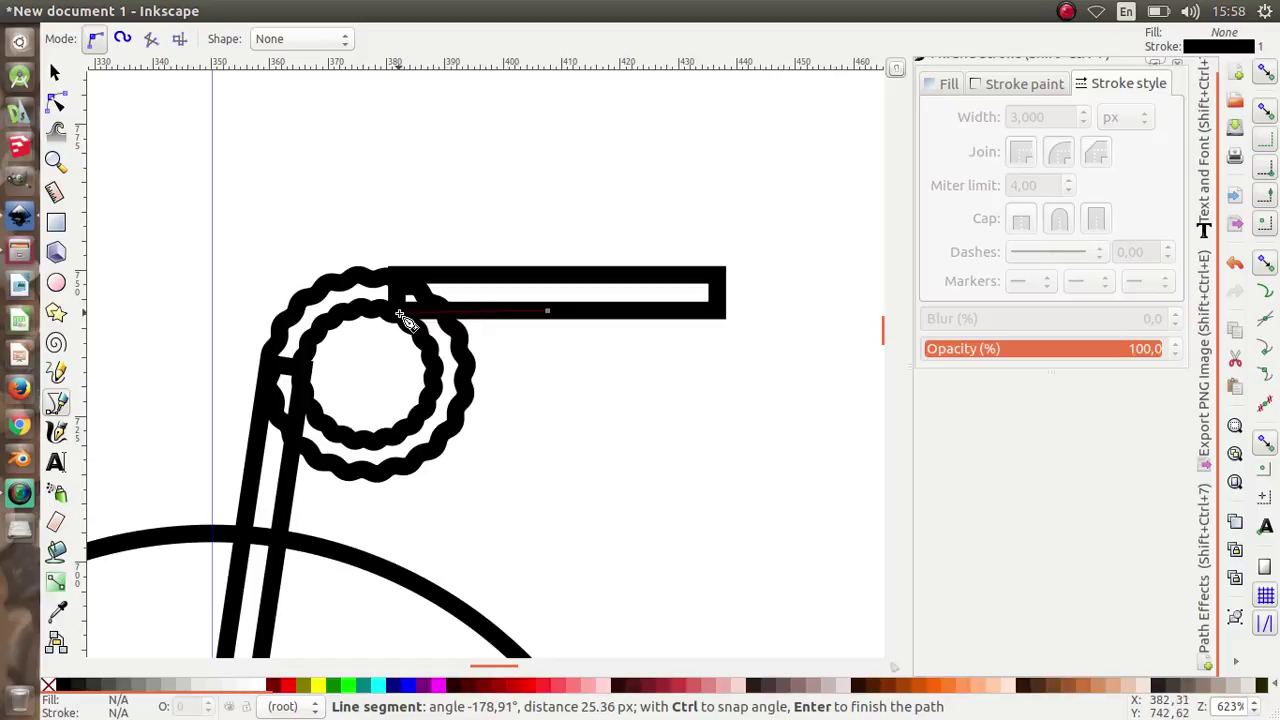
click(382, 307)
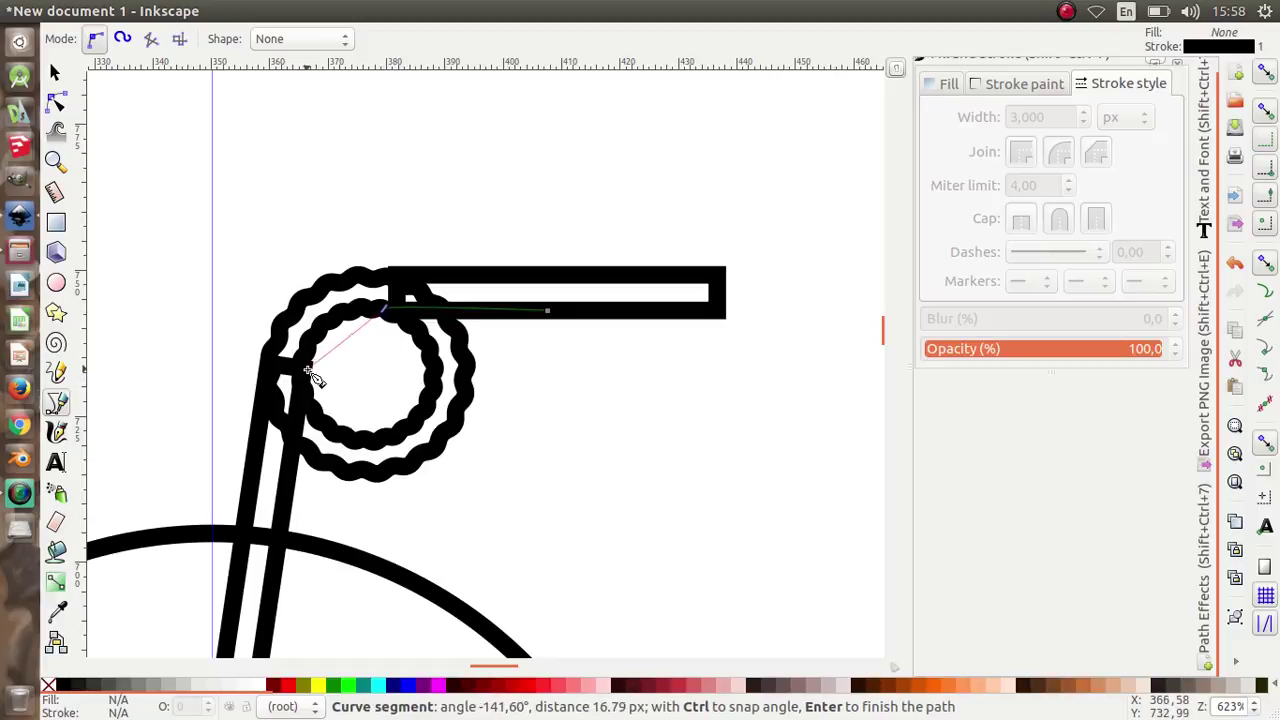
click(304, 367)
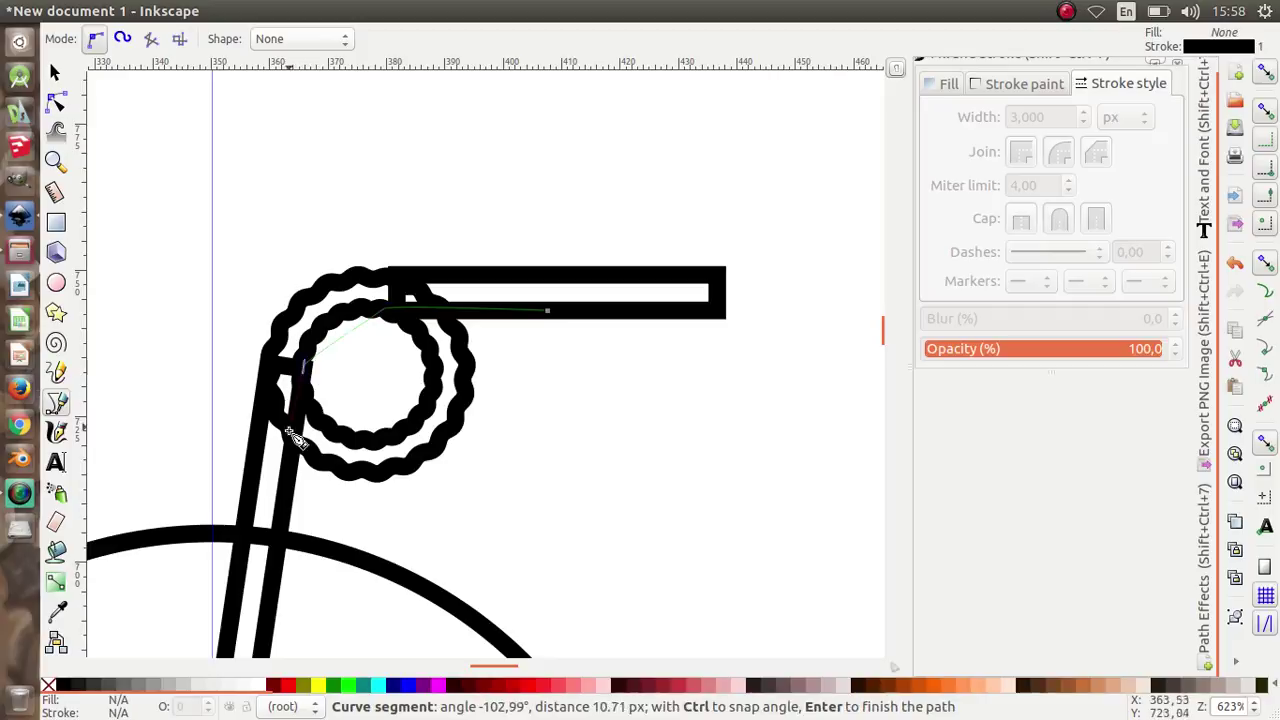
click(290, 481)
click(430, 548)
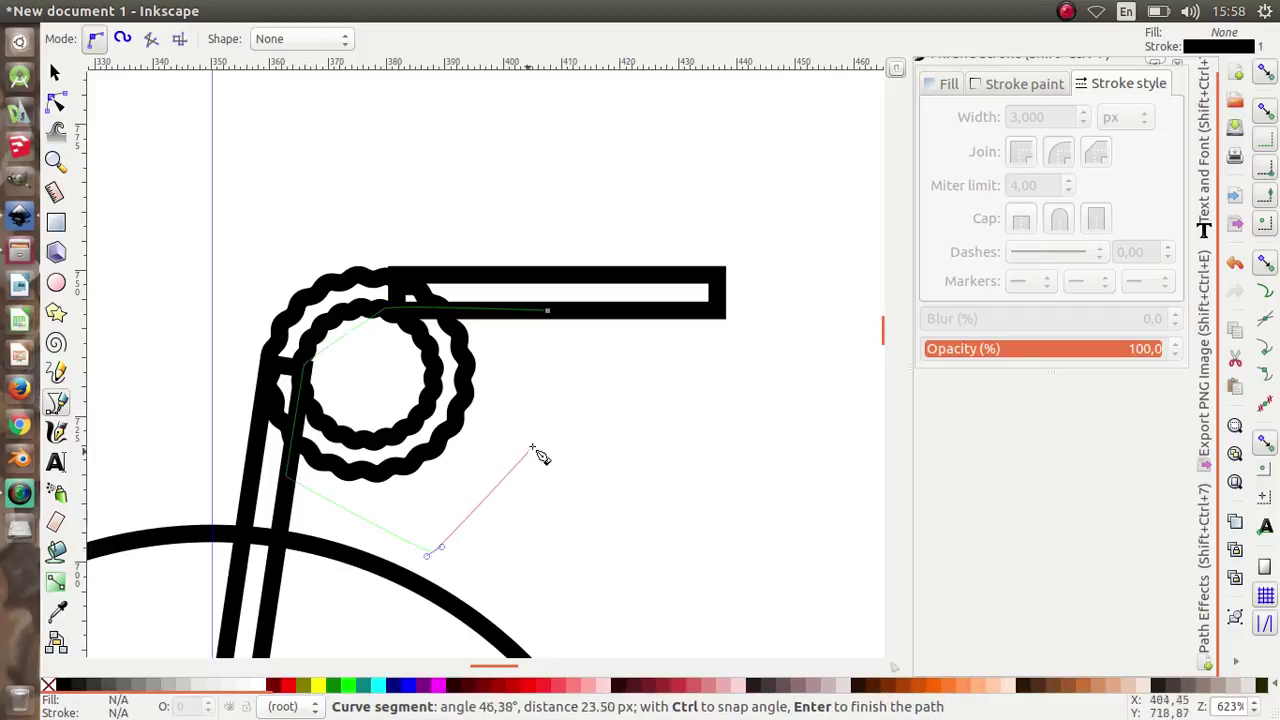
drag(568, 420, 555, 378)
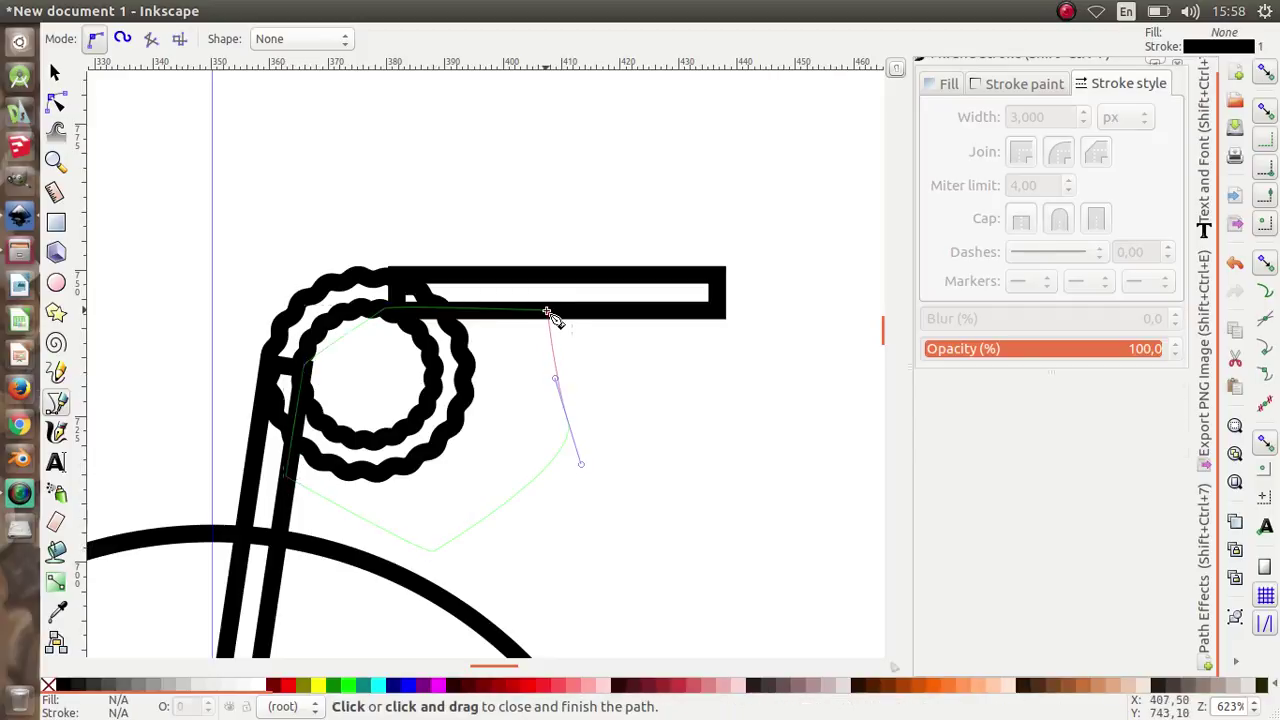
click(547, 313)
click(55, 73)
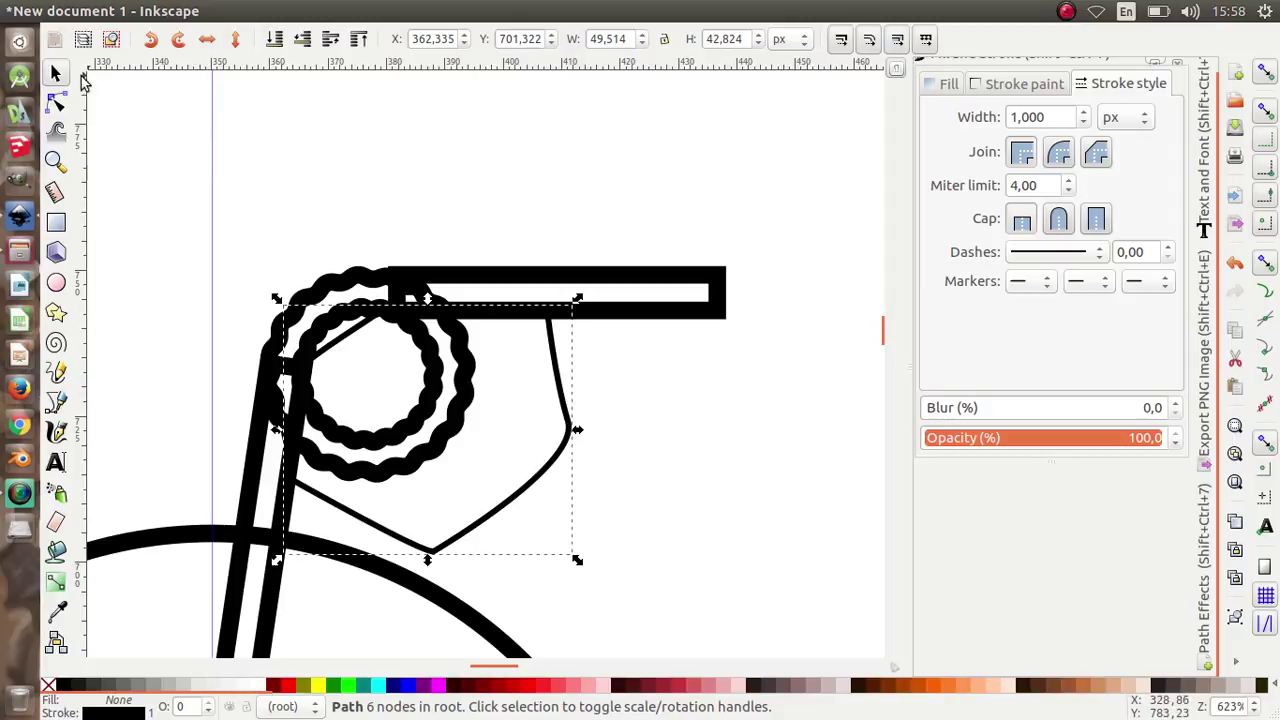
Step: Subtract the pointed shape from the wavy ring with Path > Difference
shift+click(338, 286)
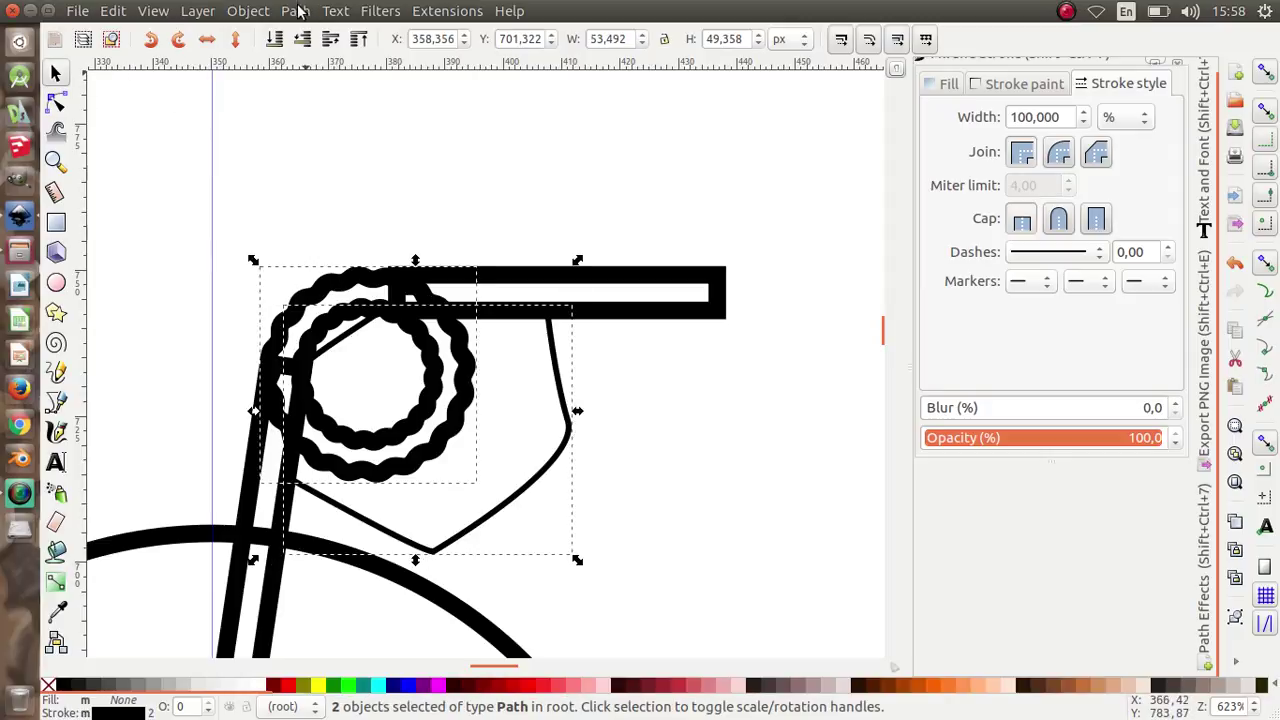
click(296, 10)
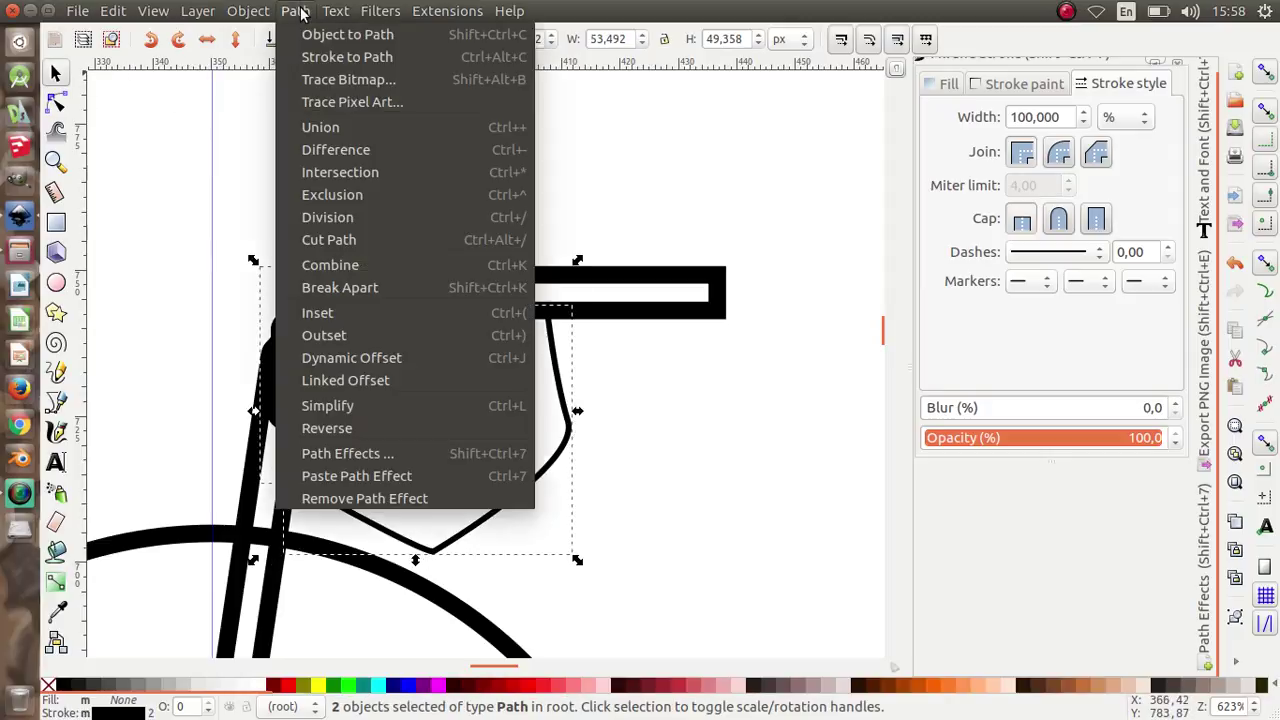
click(371, 149)
click(366, 200)
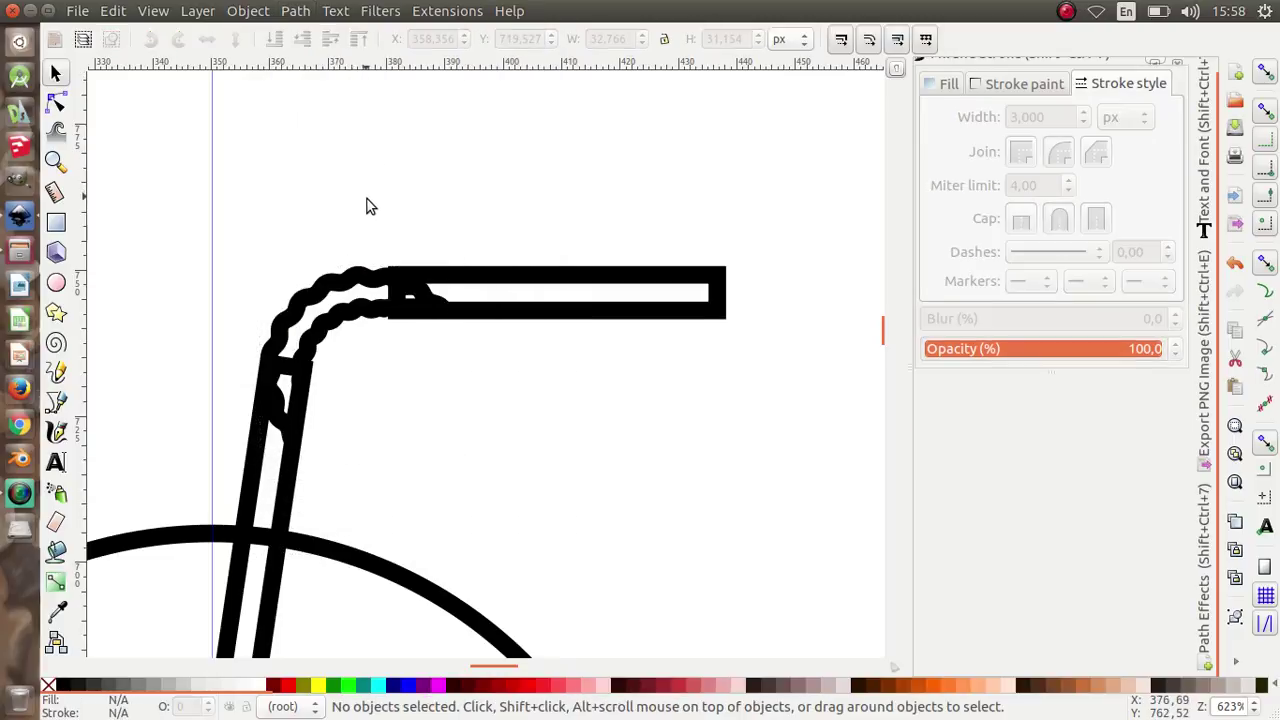
Step: Select the straw's vertical tube, horizontal tube and bend, and try Path > Difference on them
shift+click(285, 490)
shift+click(405, 268)
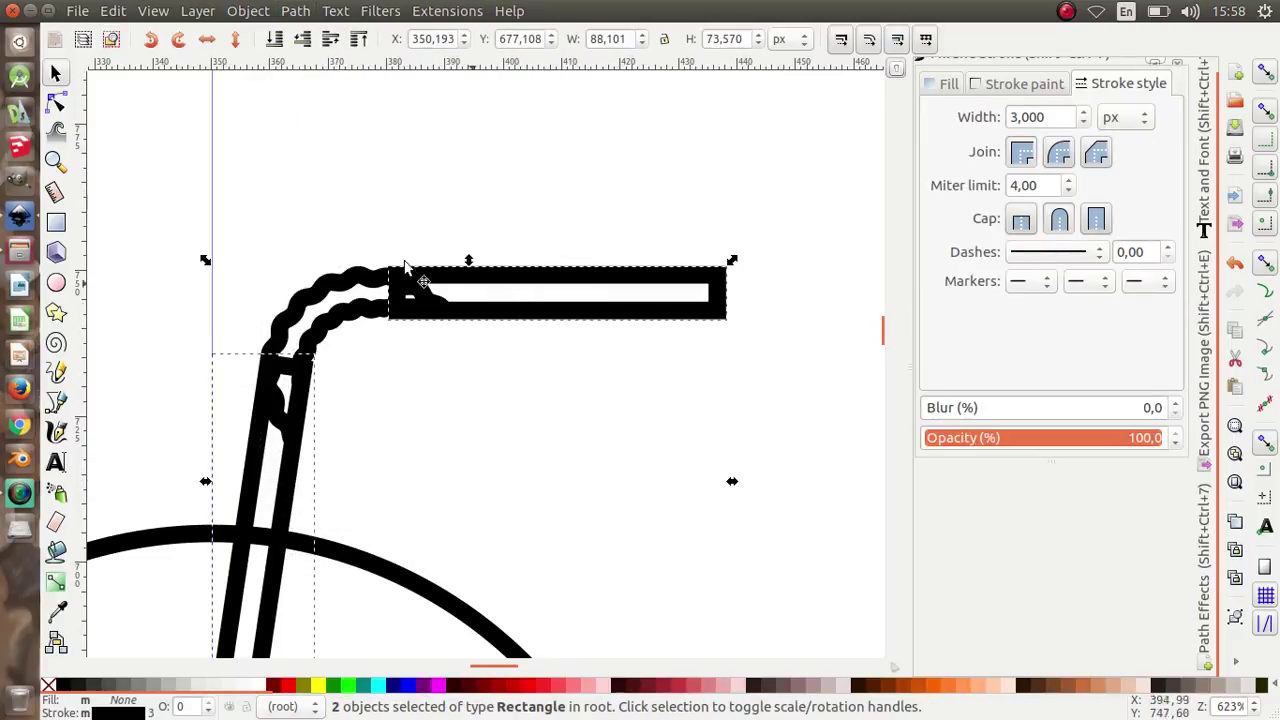
shift+click(340, 290)
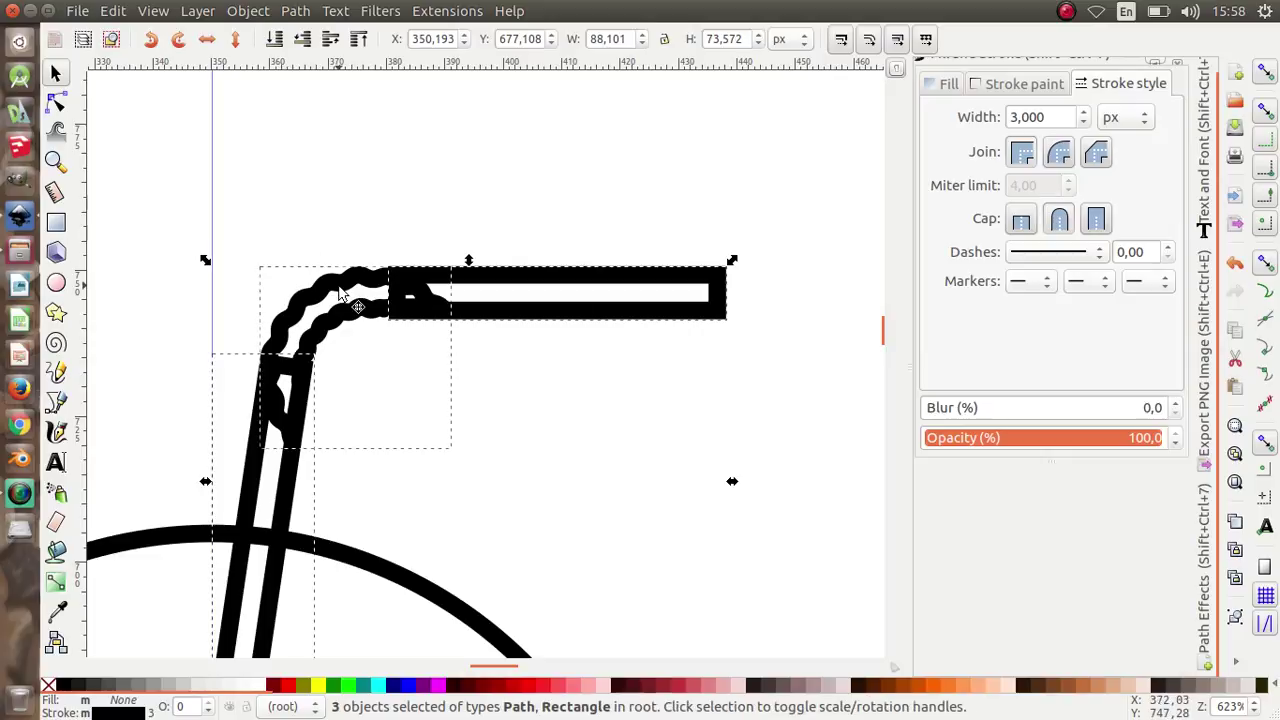
click(292, 12)
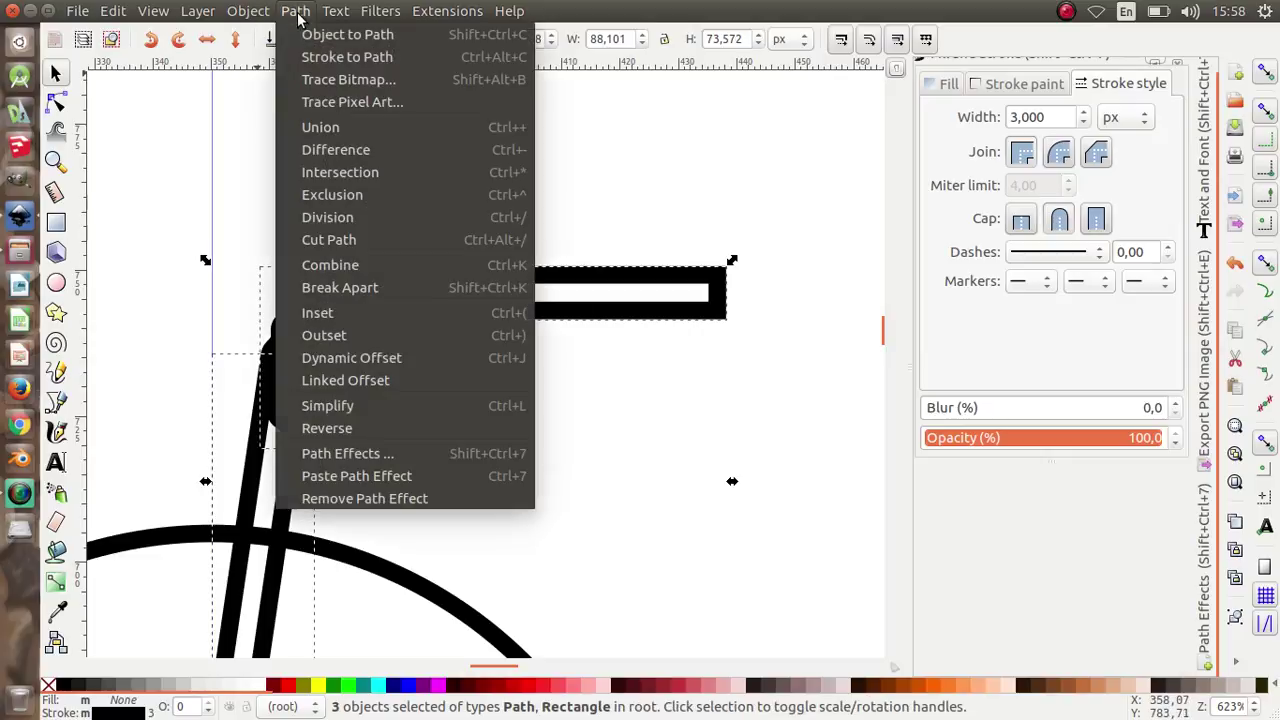
click(377, 152)
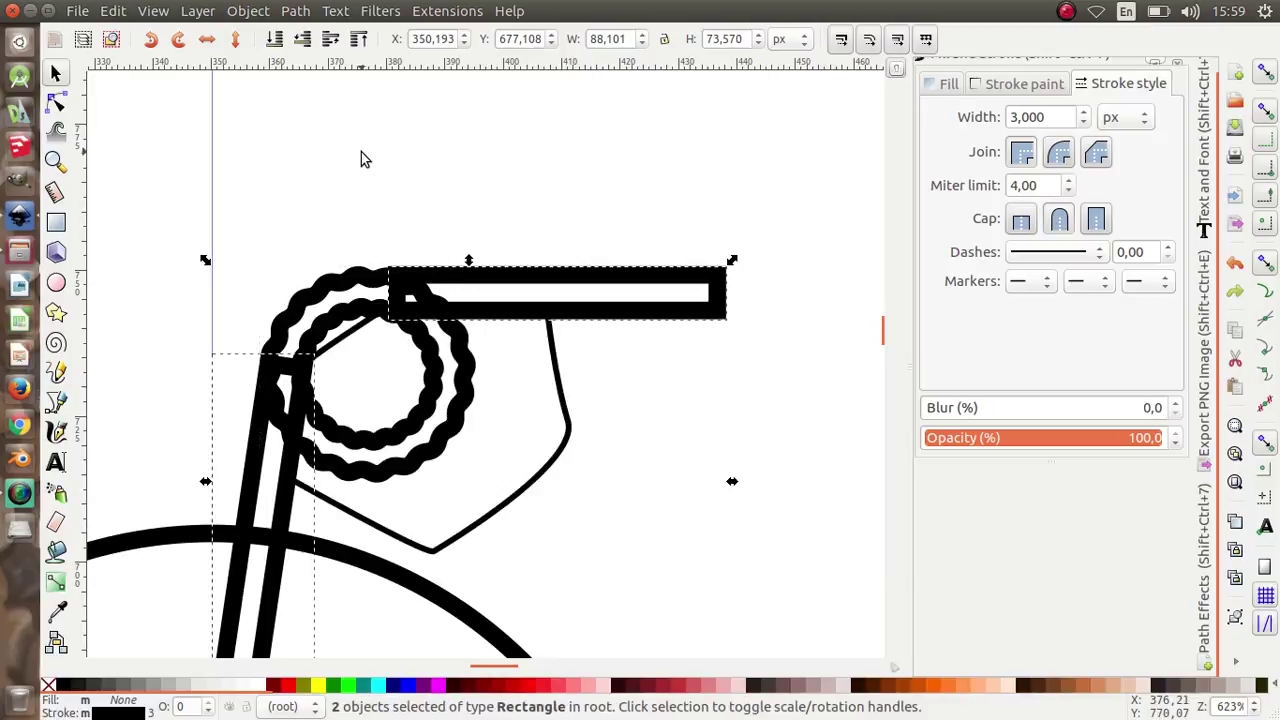
click(571, 452)
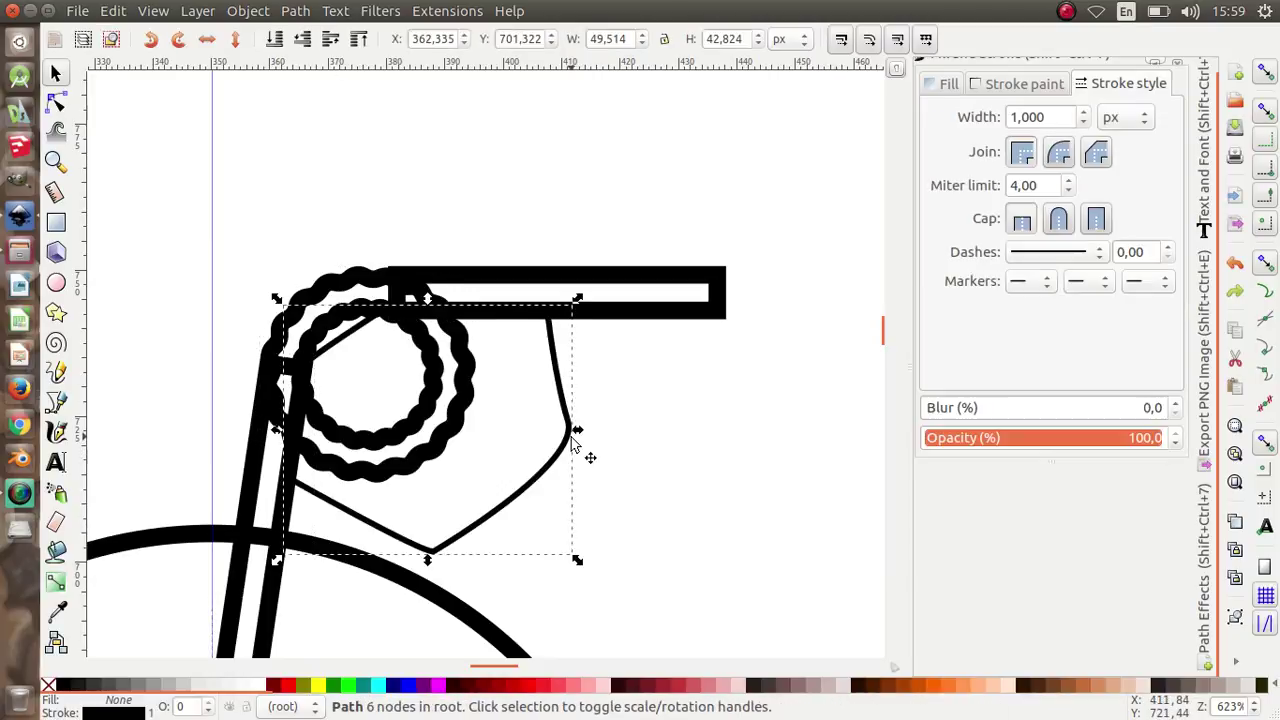
Step: Cut the pointed shape out of the wavy ring again
shift+click(350, 287)
click(295, 11)
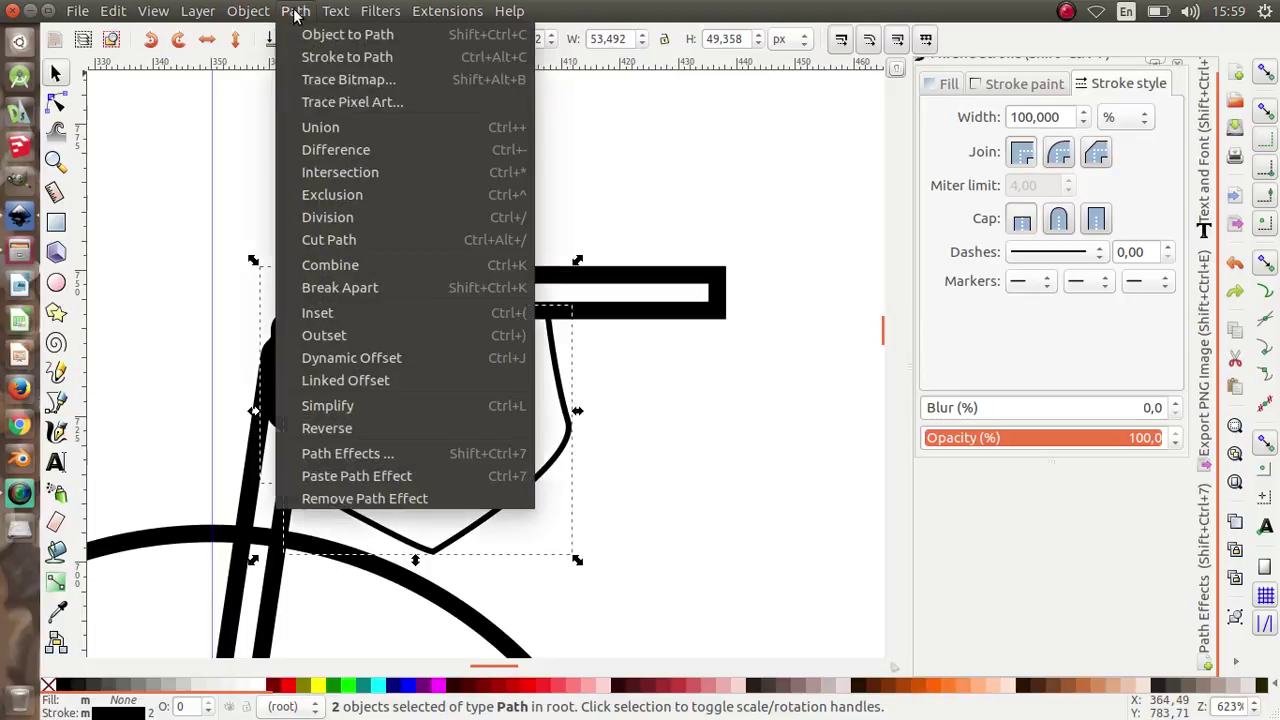
click(353, 150)
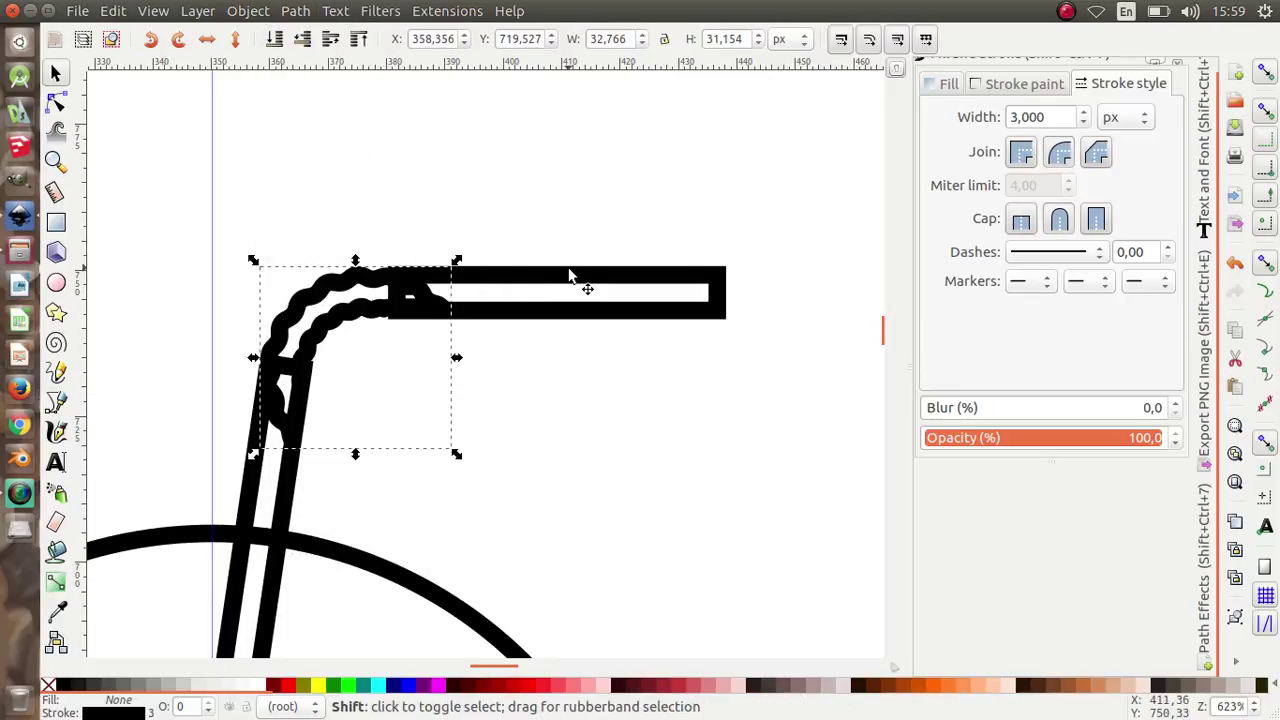
Step: Union the straw's horizontal tube, bend and vertical tube into one path
shift+click(566, 292)
shift+click(257, 485)
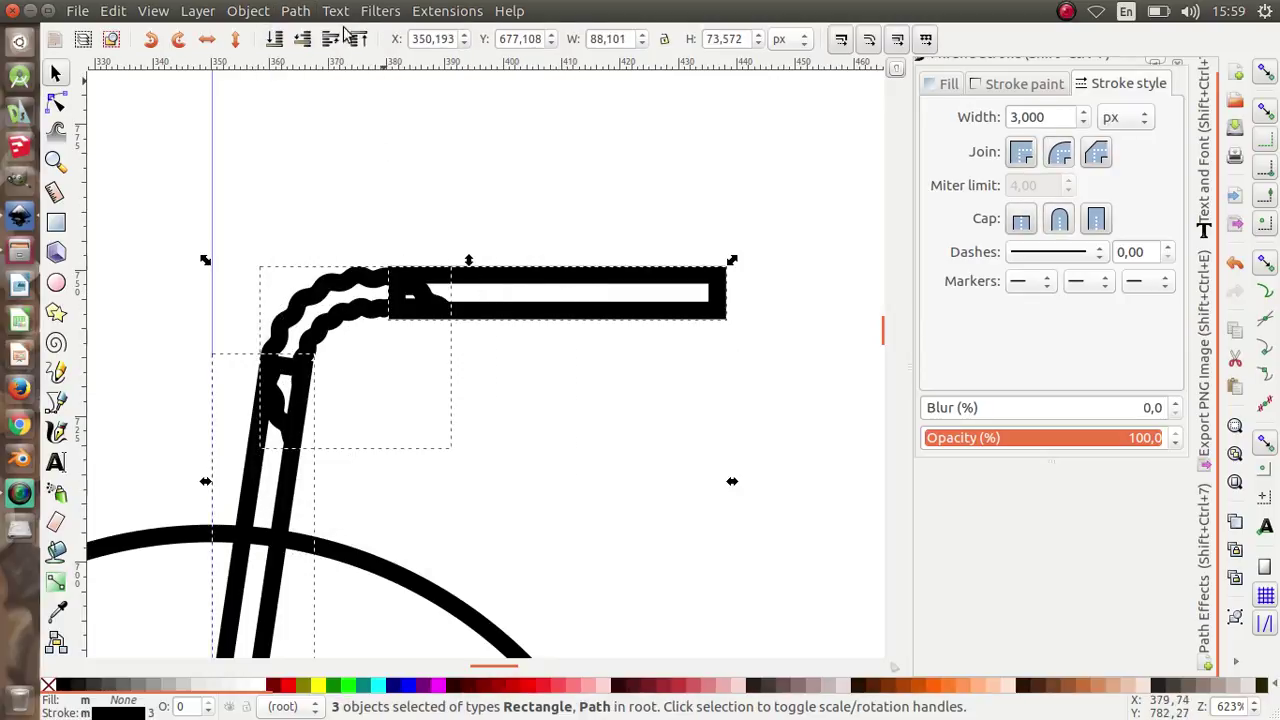
click(310, 12)
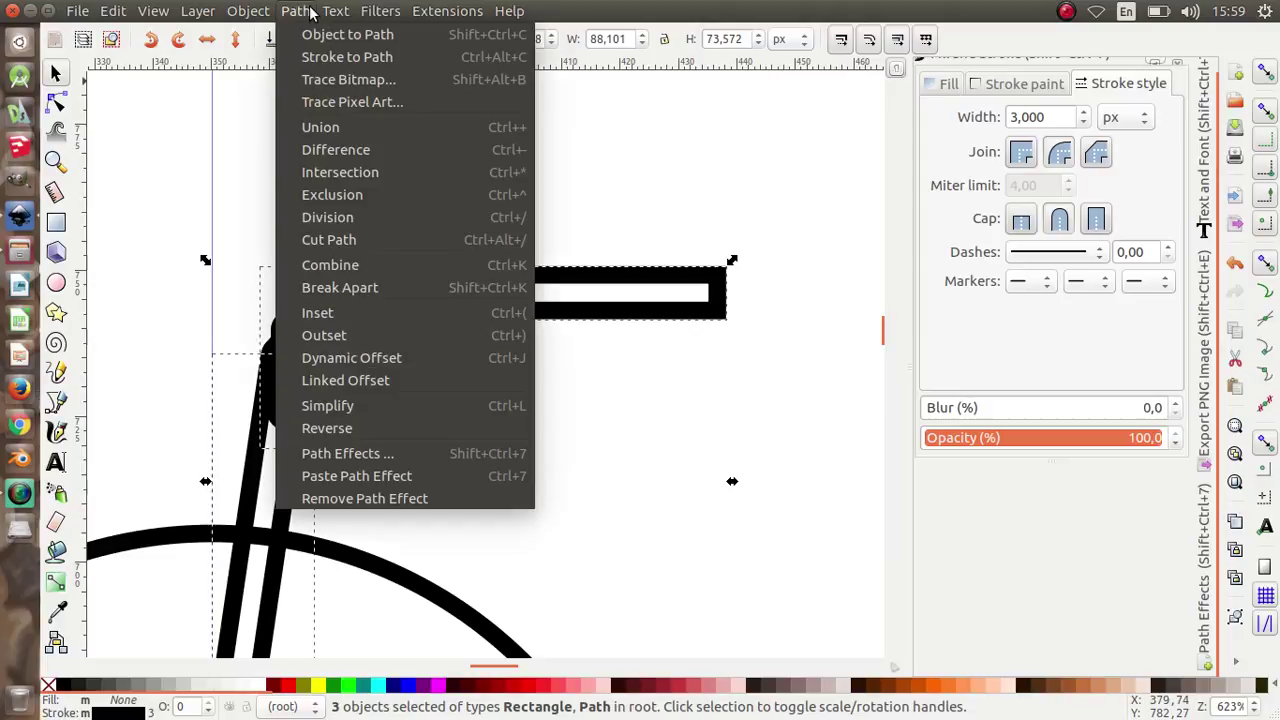
click(347, 132)
click(389, 177)
ctrl+scroll(417, 331, up, 1)
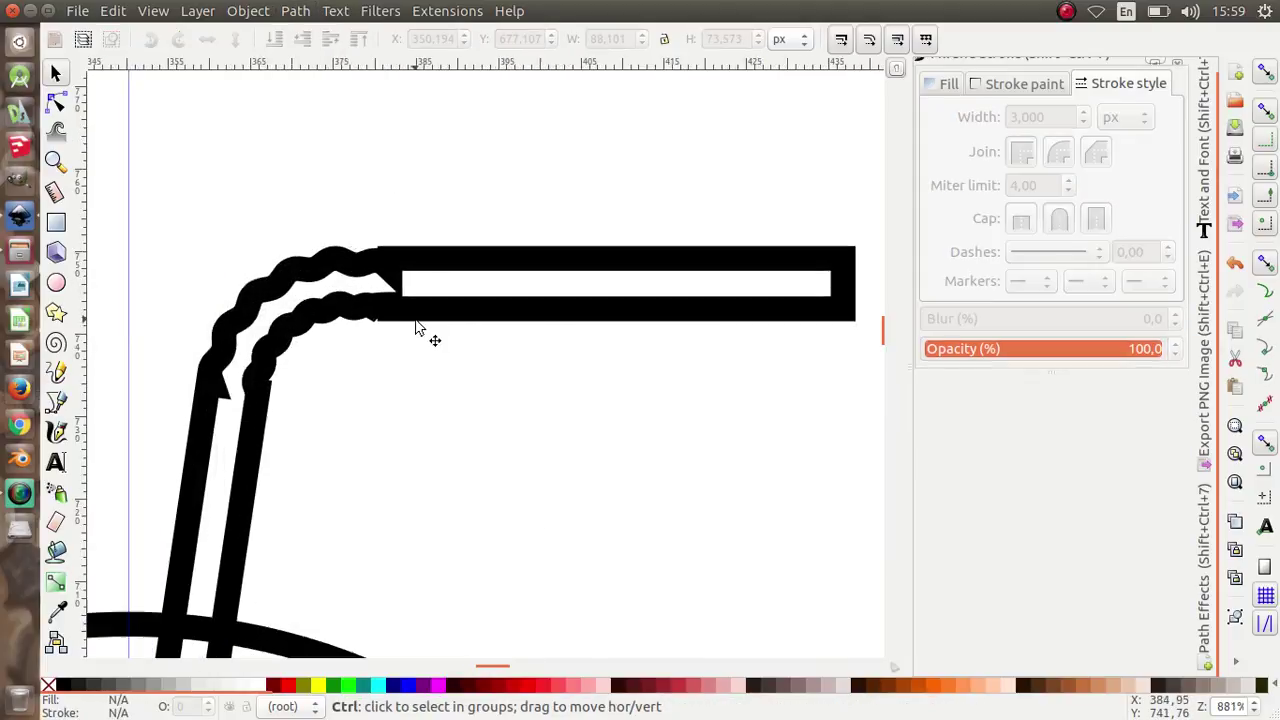
ctrl+scroll(445, 312, down, 3)
scroll(445, 312, down, 4)
ctrl+scroll(449, 314, down, 1)
ctrl+scroll(434, 271, up, 4)
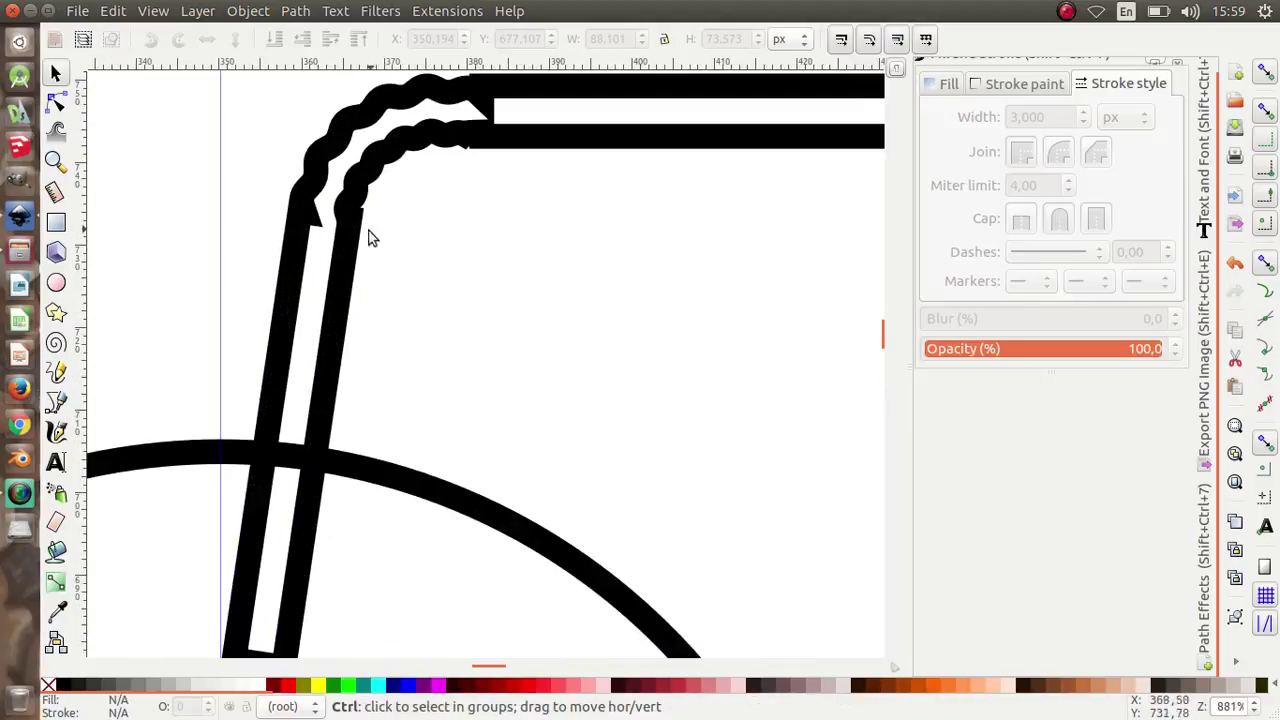
ctrl+scroll(314, 228, down, 3)
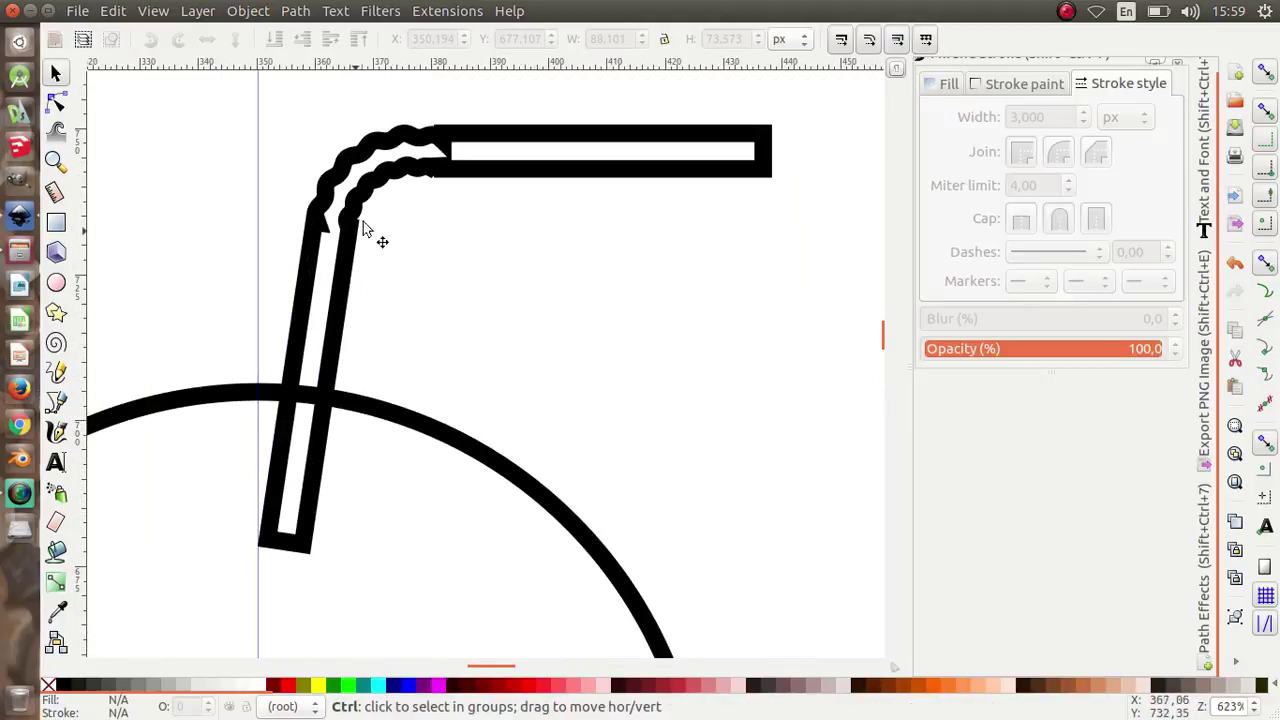
ctrl+scroll(371, 234, up, 4)
scroll(423, 151, up, 1)
ctrl+scroll(414, 206, down, 3)
ctrl+scroll(345, 250, down, 2)
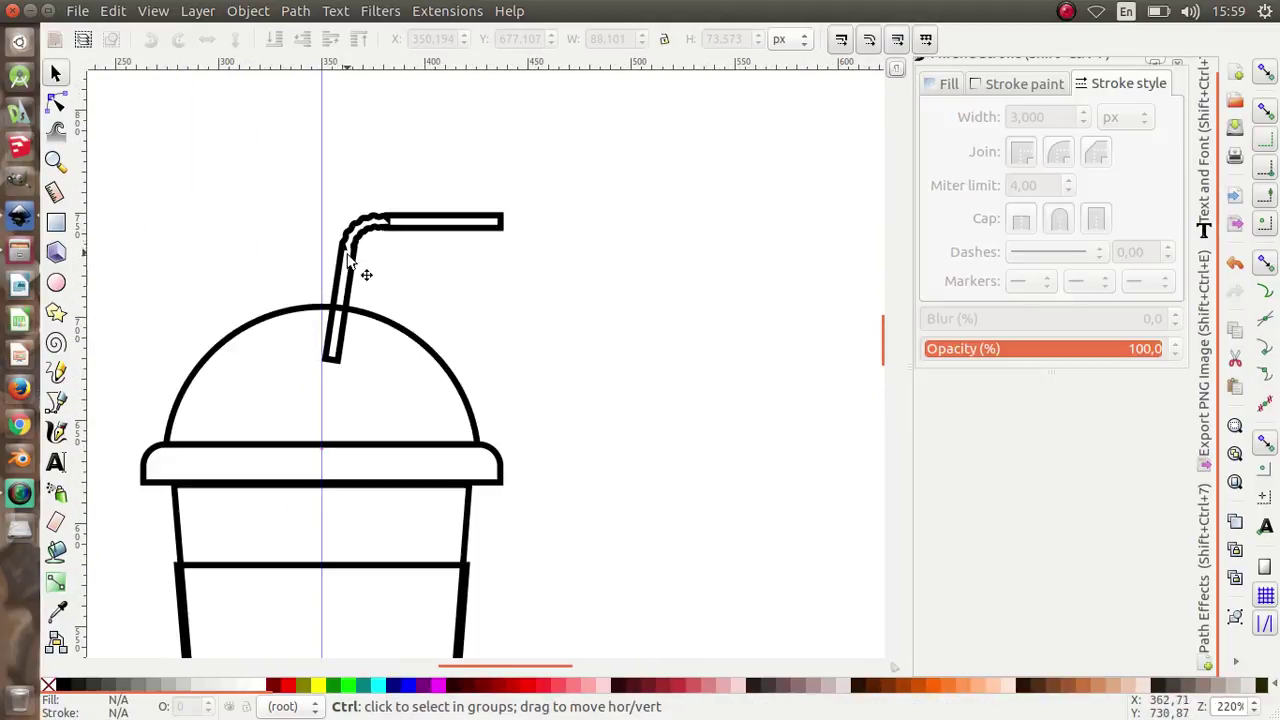
Step: Duplicate the dome lid and subtract the copy from the straw with Path > Difference
click(381, 328)
right_click(381, 302)
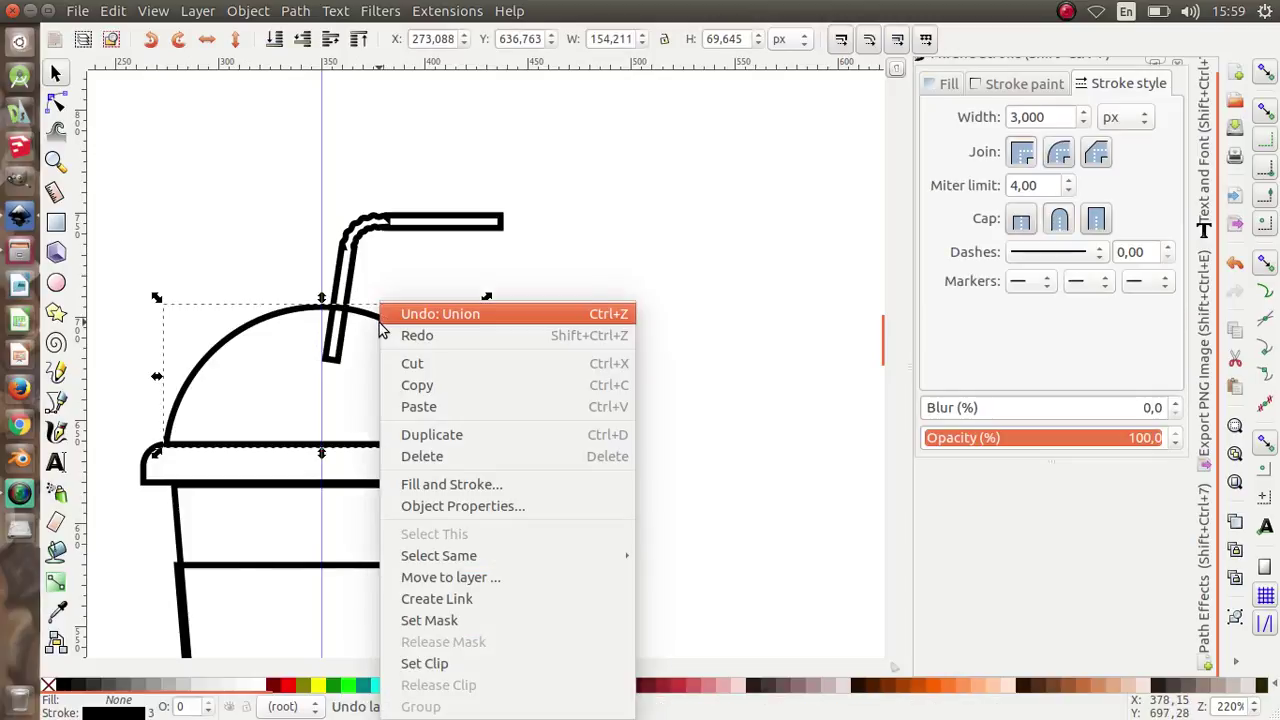
click(440, 440)
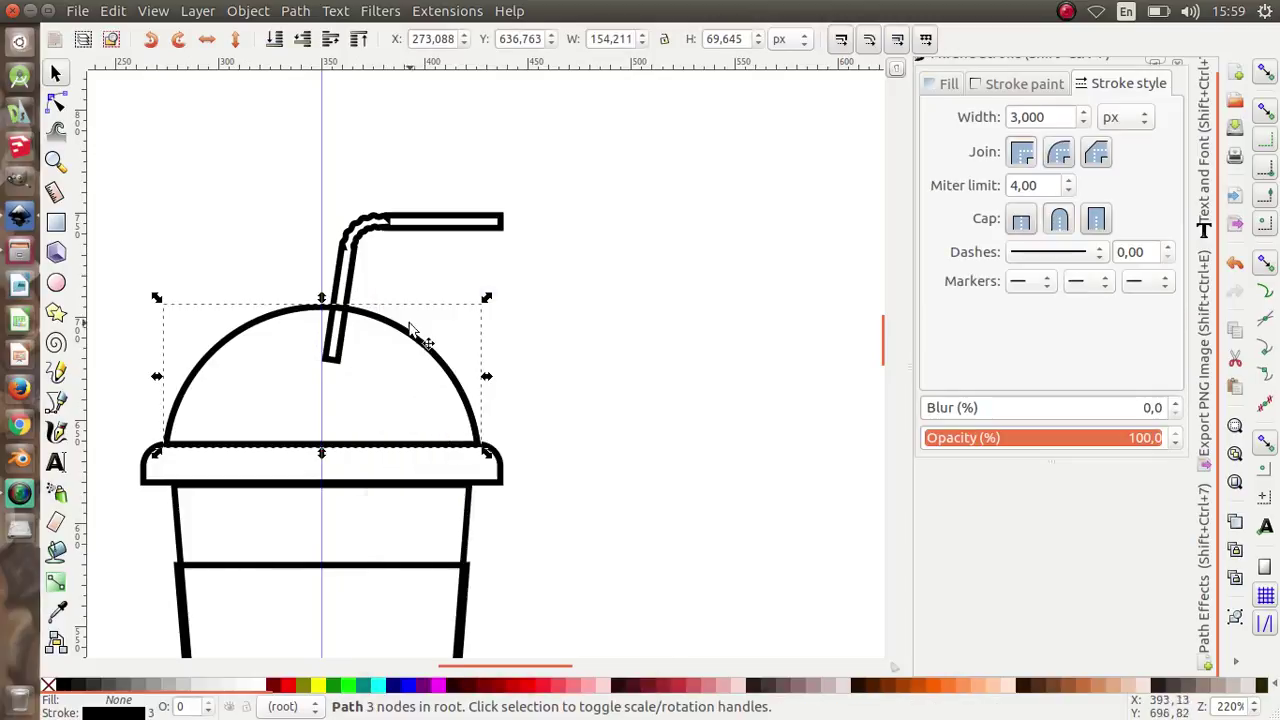
shift+click(353, 272)
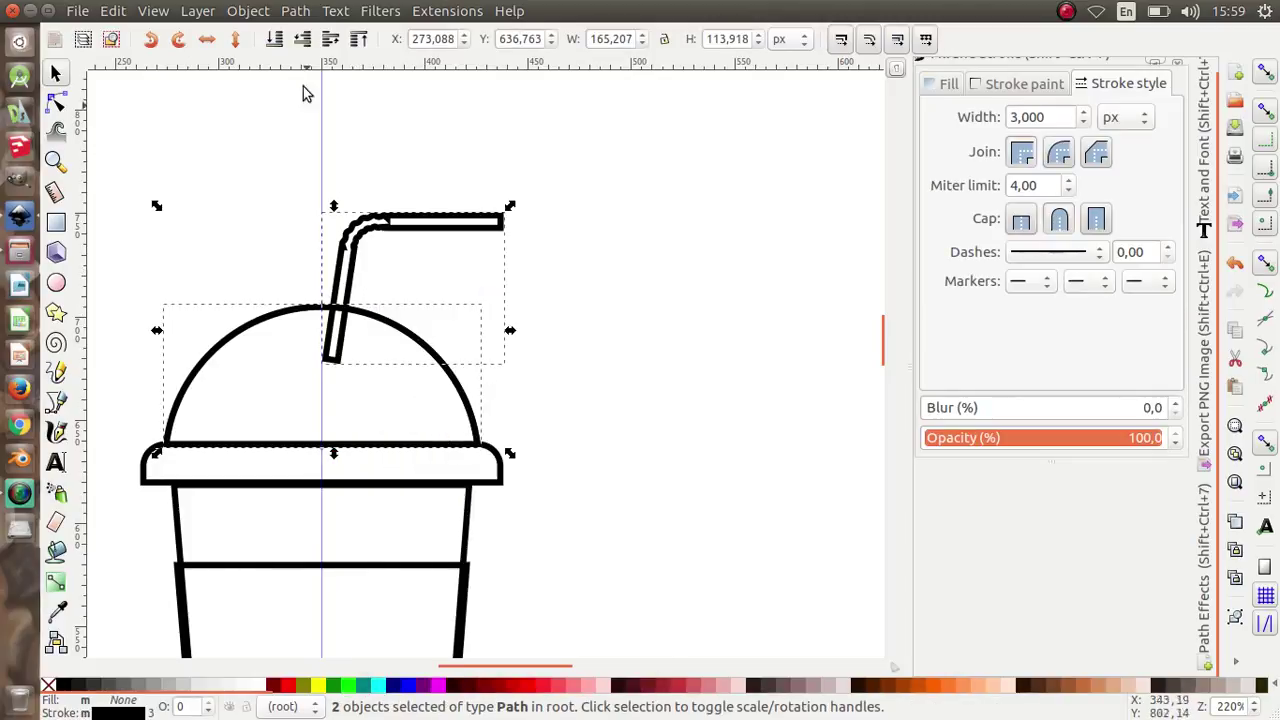
click(290, 10)
click(372, 150)
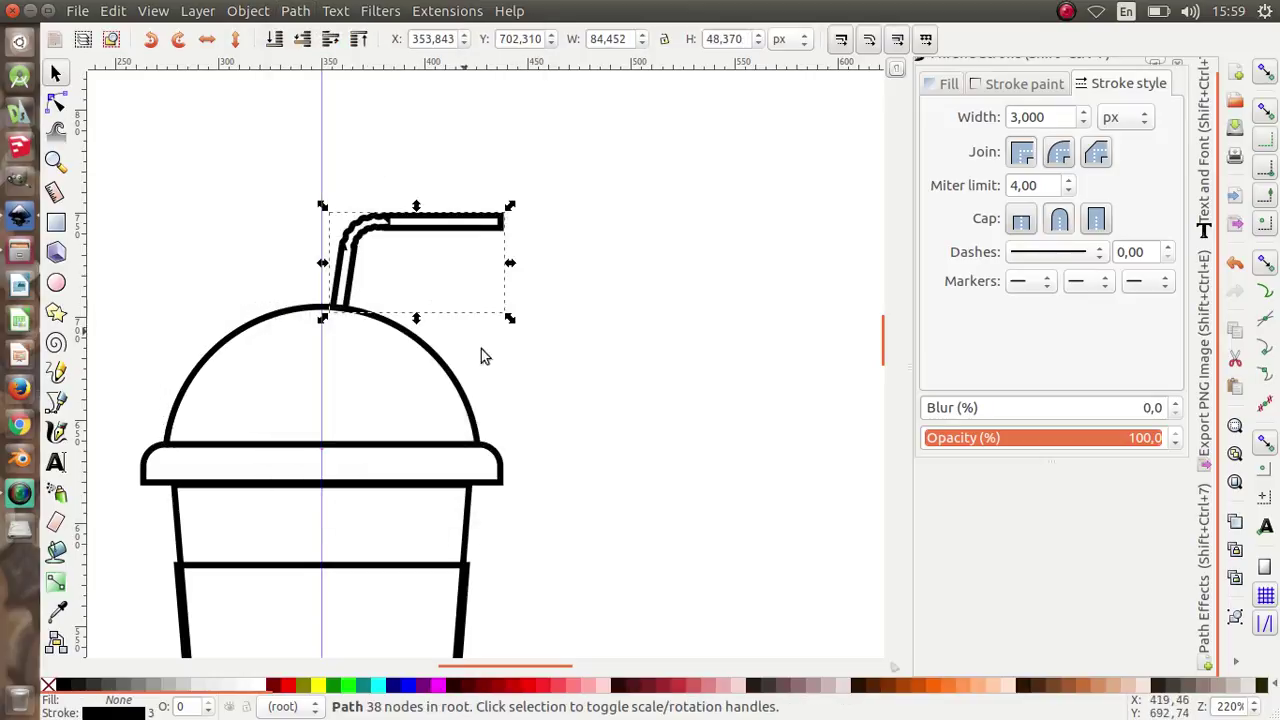
click(481, 356)
scroll(366, 192, down, 2)
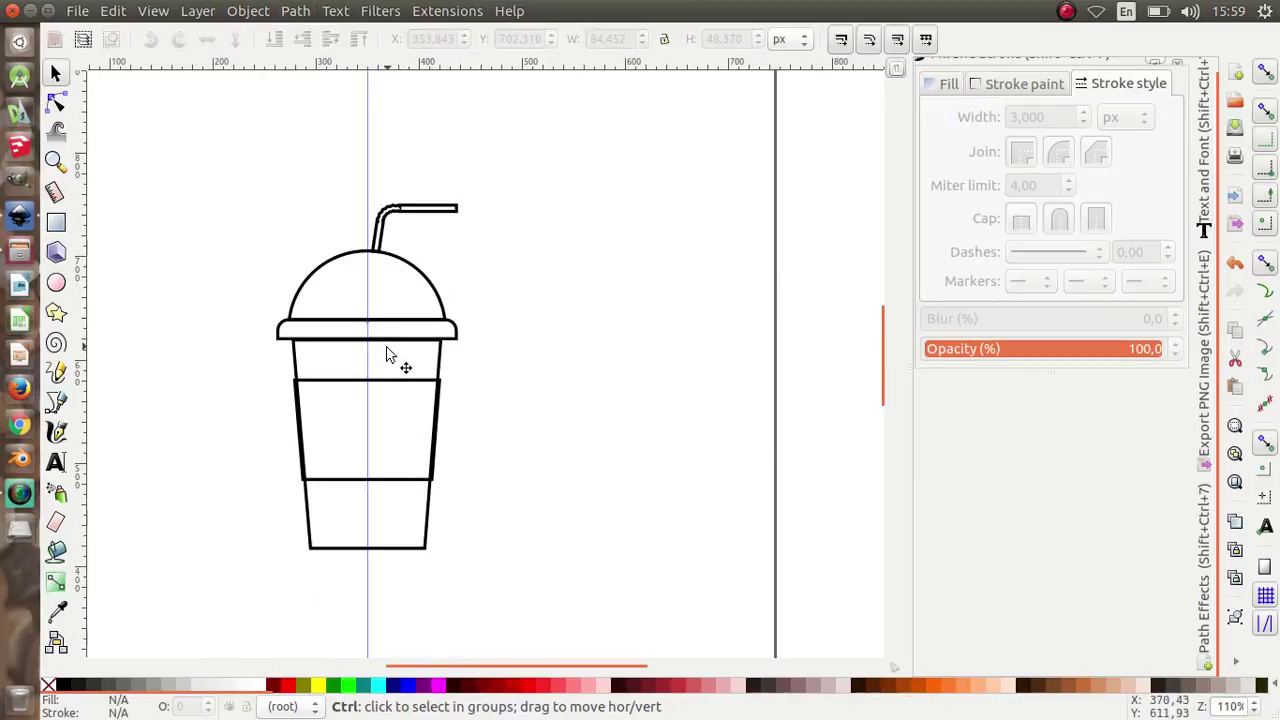
scroll(362, 430, up, 2)
scroll(359, 429, down, 1)
scroll(365, 425, down, 1)
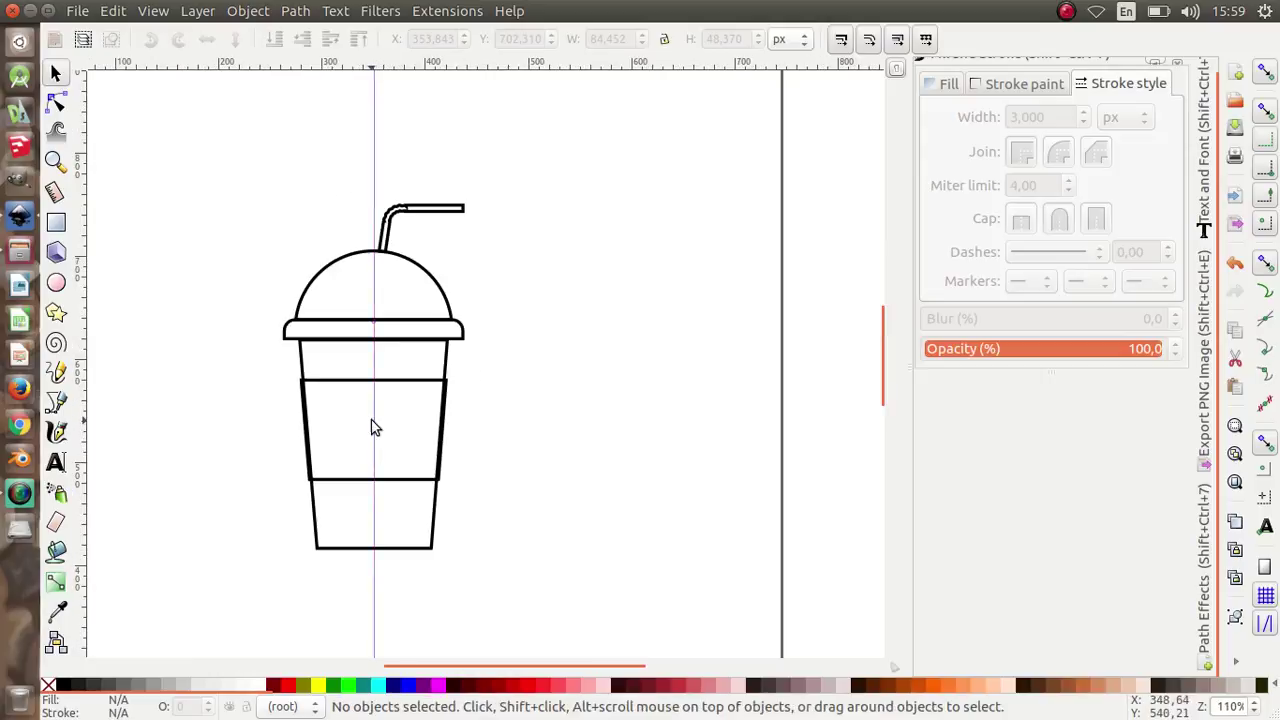
scroll(412, 443, up, 2)
scroll(420, 440, down, 1)
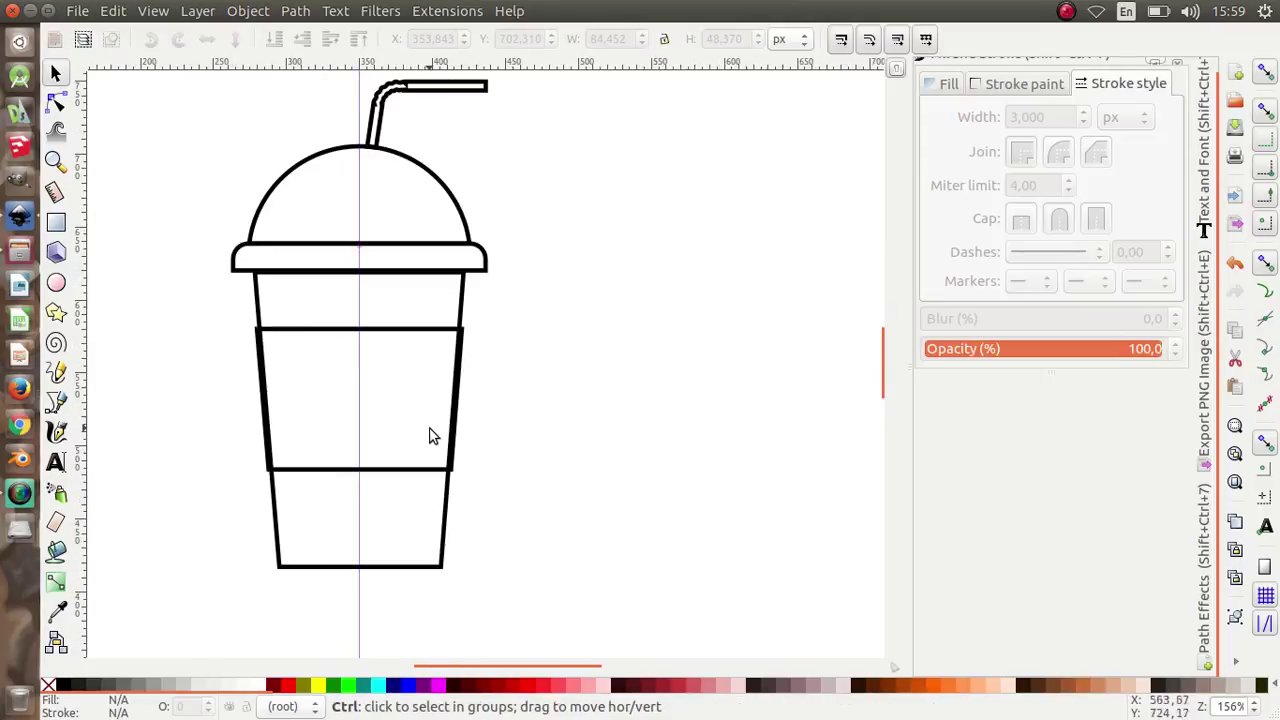
scroll(430, 335, up, 1)
scroll(400, 277, up, 2)
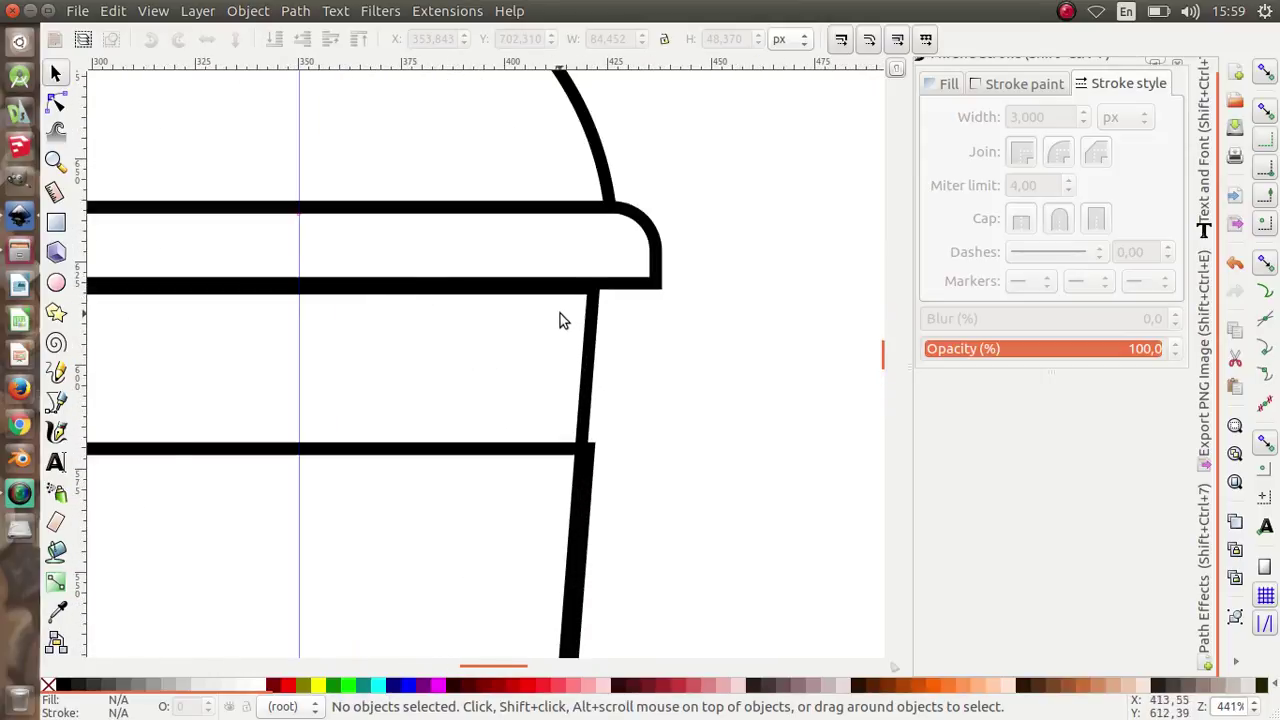
scroll(560, 320, down, 2)
scroll(503, 345, down, 1)
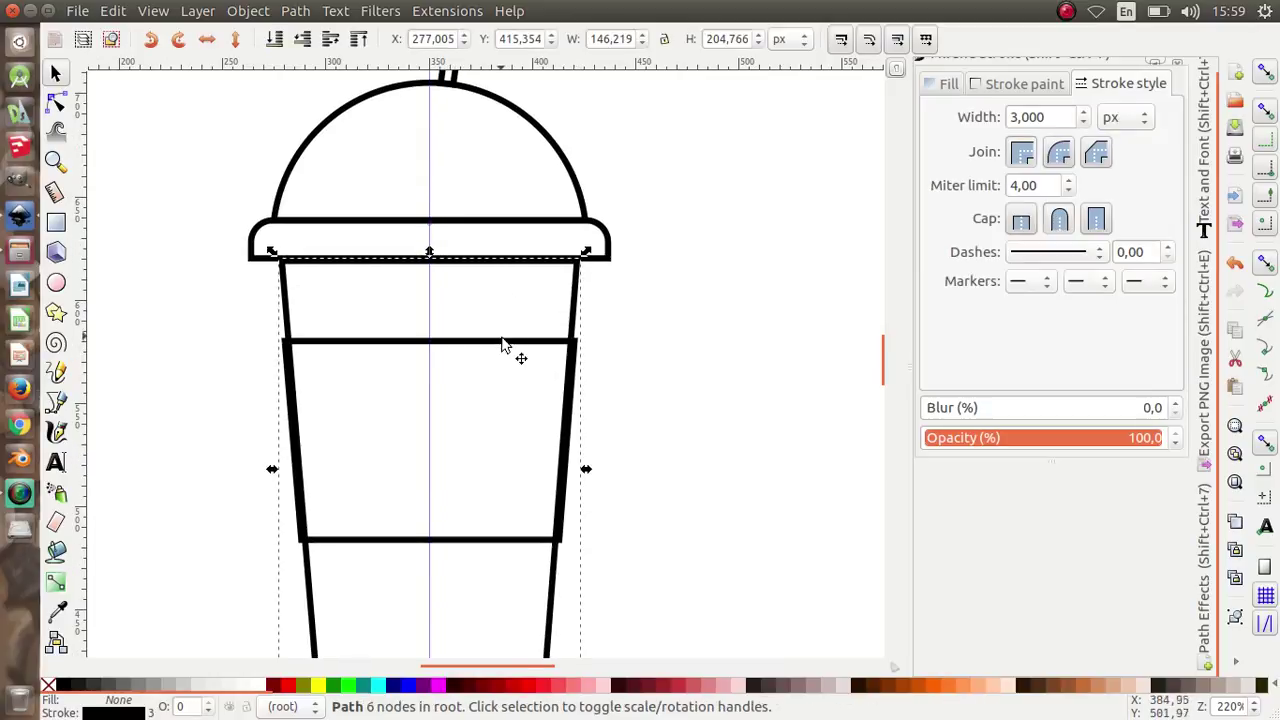
scroll(589, 266, up, 2)
scroll(537, 223, up, 1)
scroll(546, 266, down, 2)
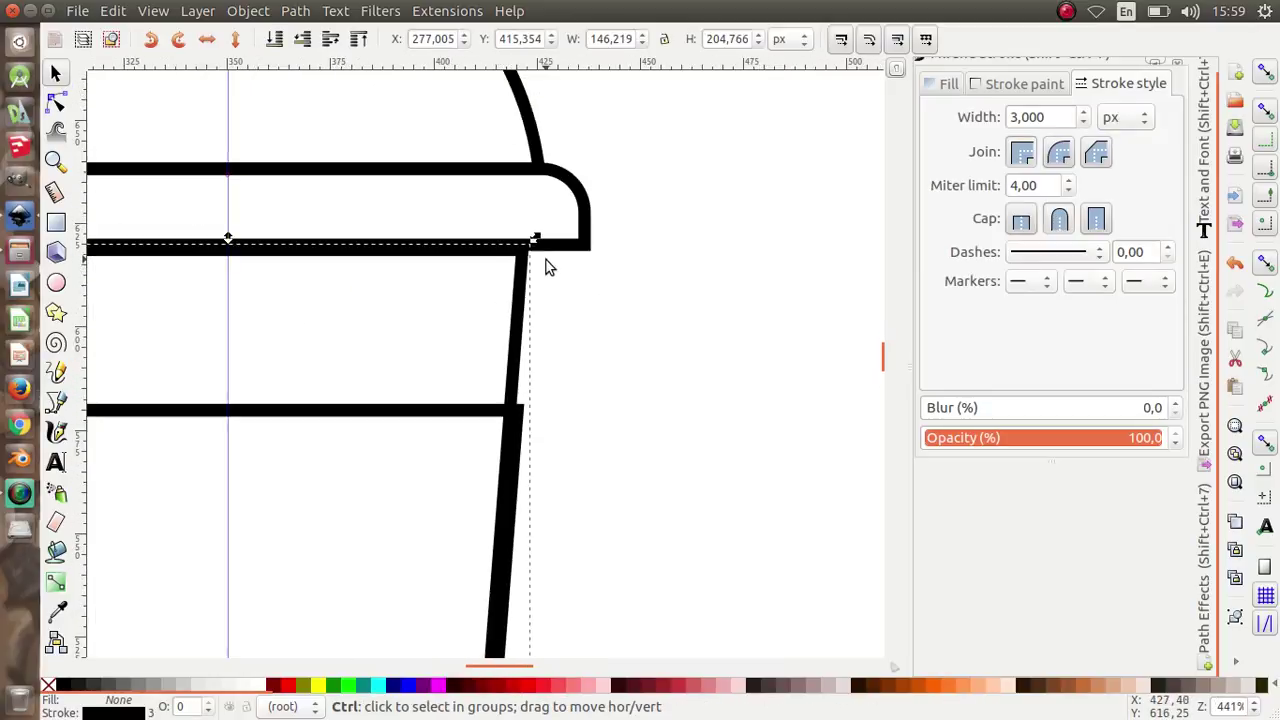
scroll(530, 360, down, 1)
scroll(512, 420, down, 2)
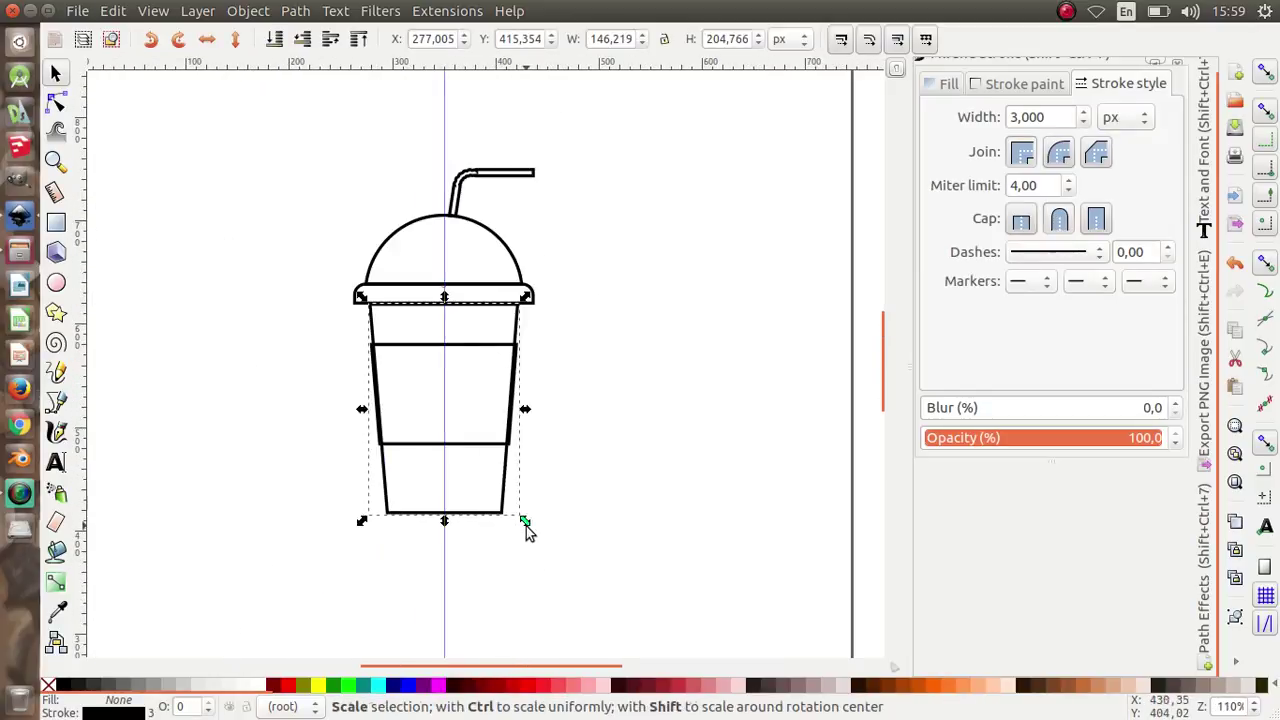
Step: Undo an accidental cup resize, then nudge the two outline paths near the rim slightly upward
drag(526, 523, 388, 363)
key(ctrl+z)
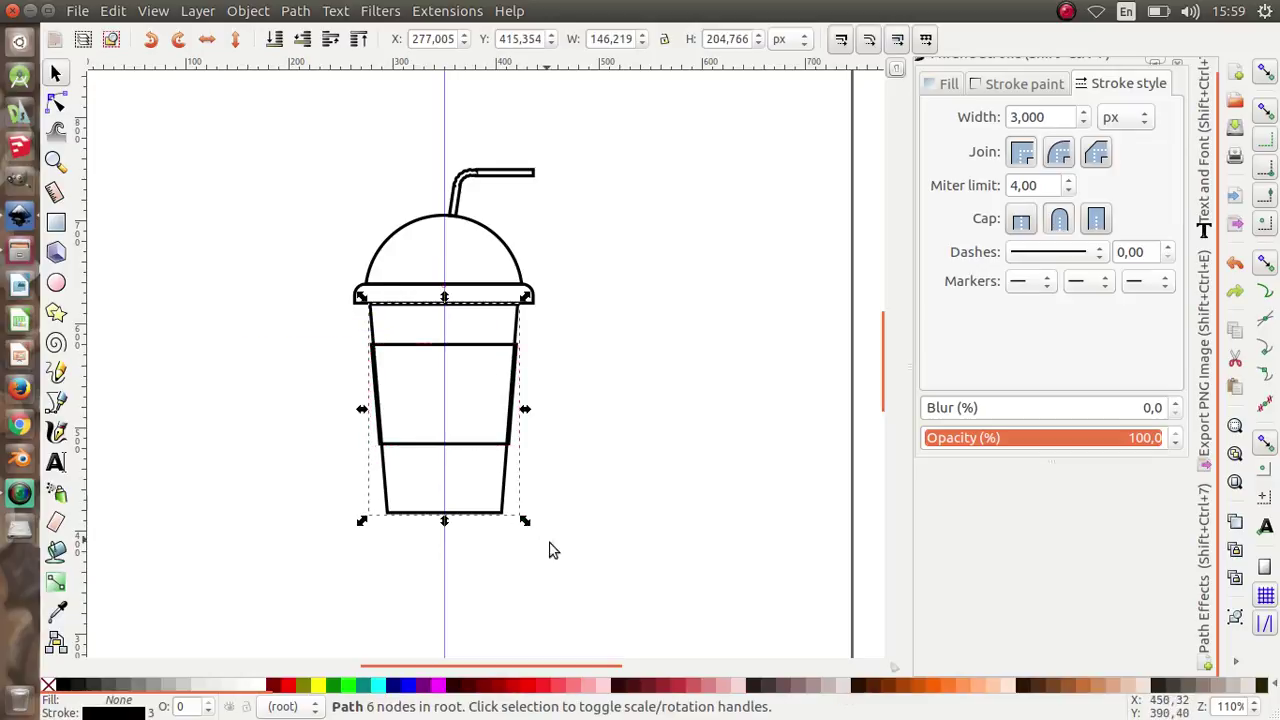
mouse_move(558, 555)
mouse_down()
mouse_move(338, 397)
mouse_move(354, 288)
mouse_up()
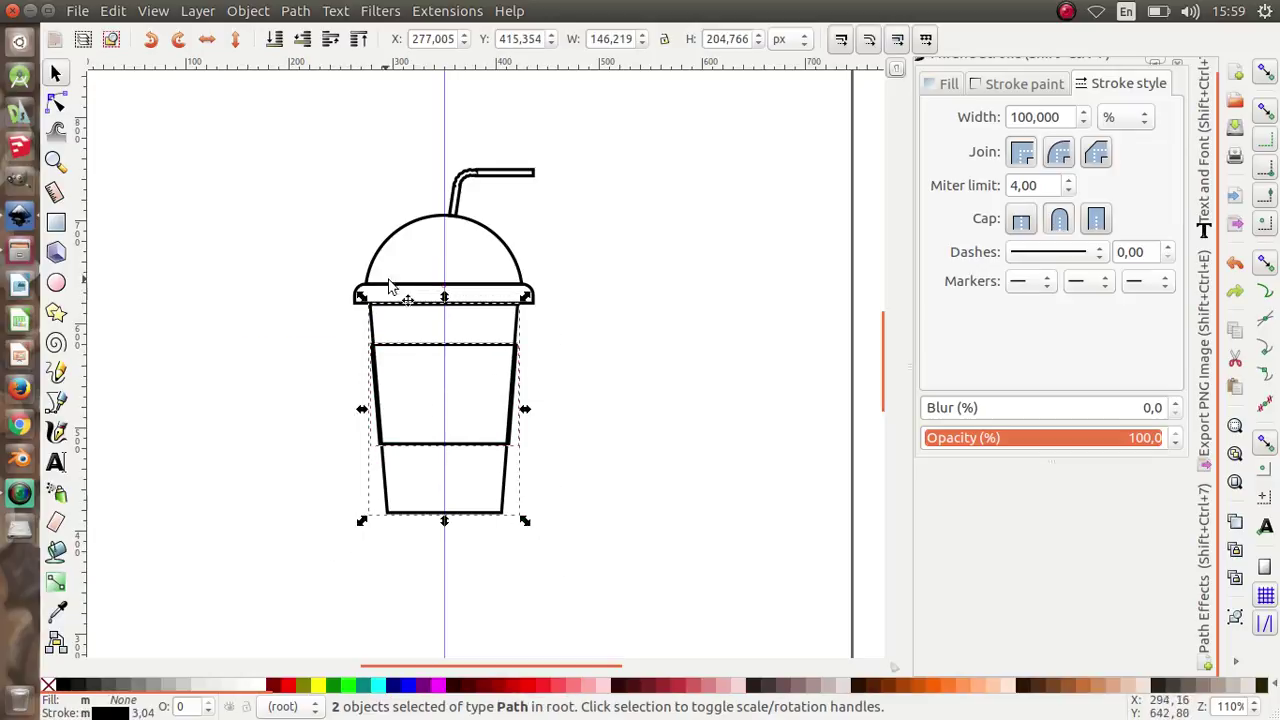
scroll(400, 290, up, 5)
scroll(417, 300, up, 1)
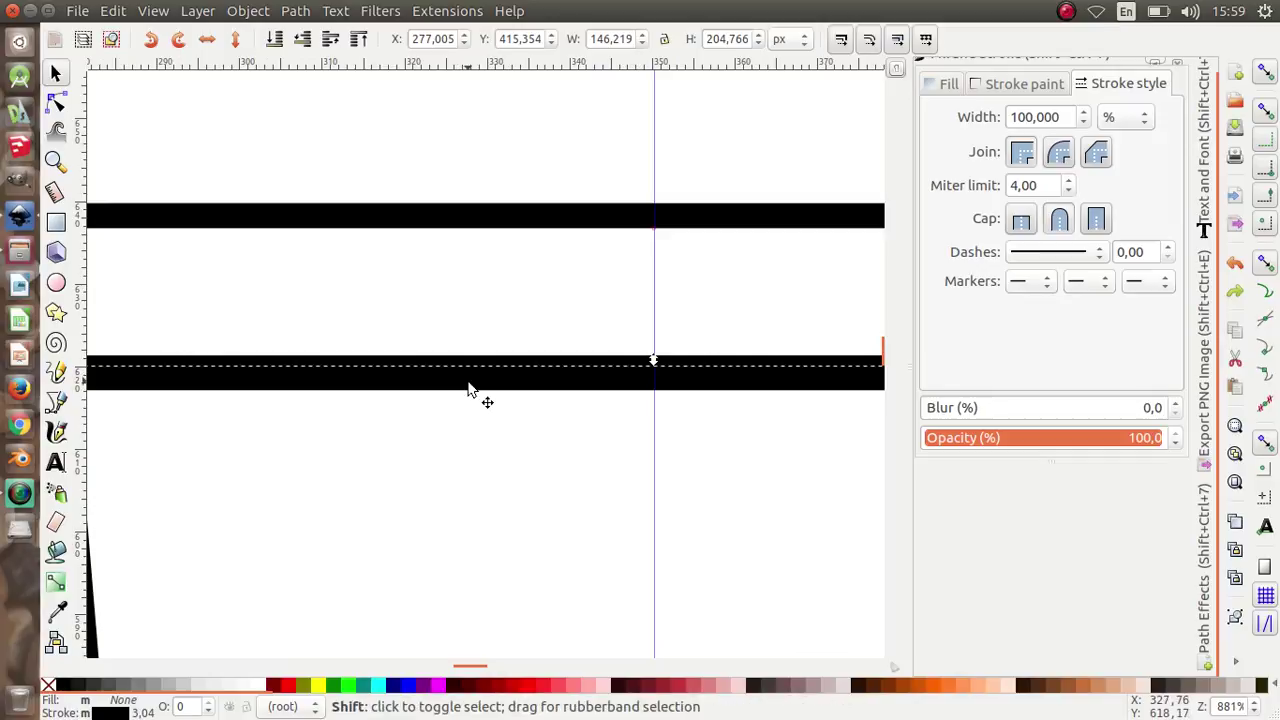
key(ctrl)
drag(470, 390, 472, 378)
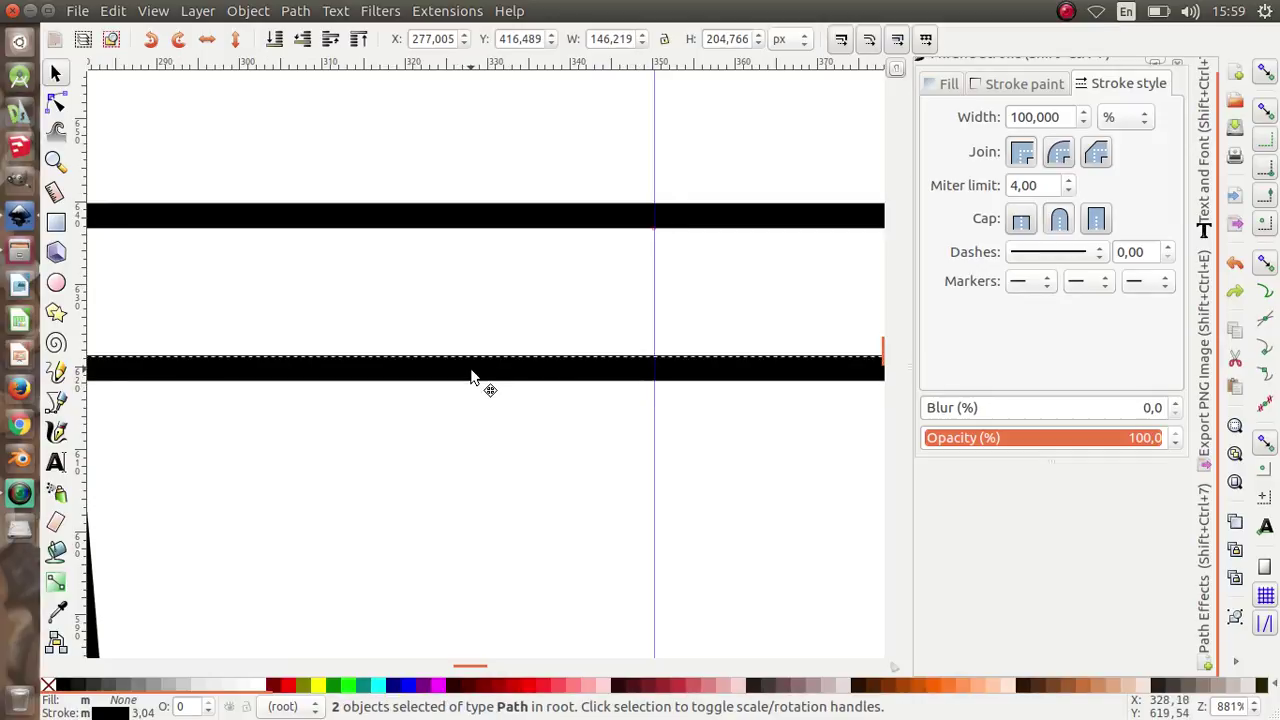
Step: Nudge the cup body up until it meets the lid rim, then deselect
scroll(623, 363, up, 5)
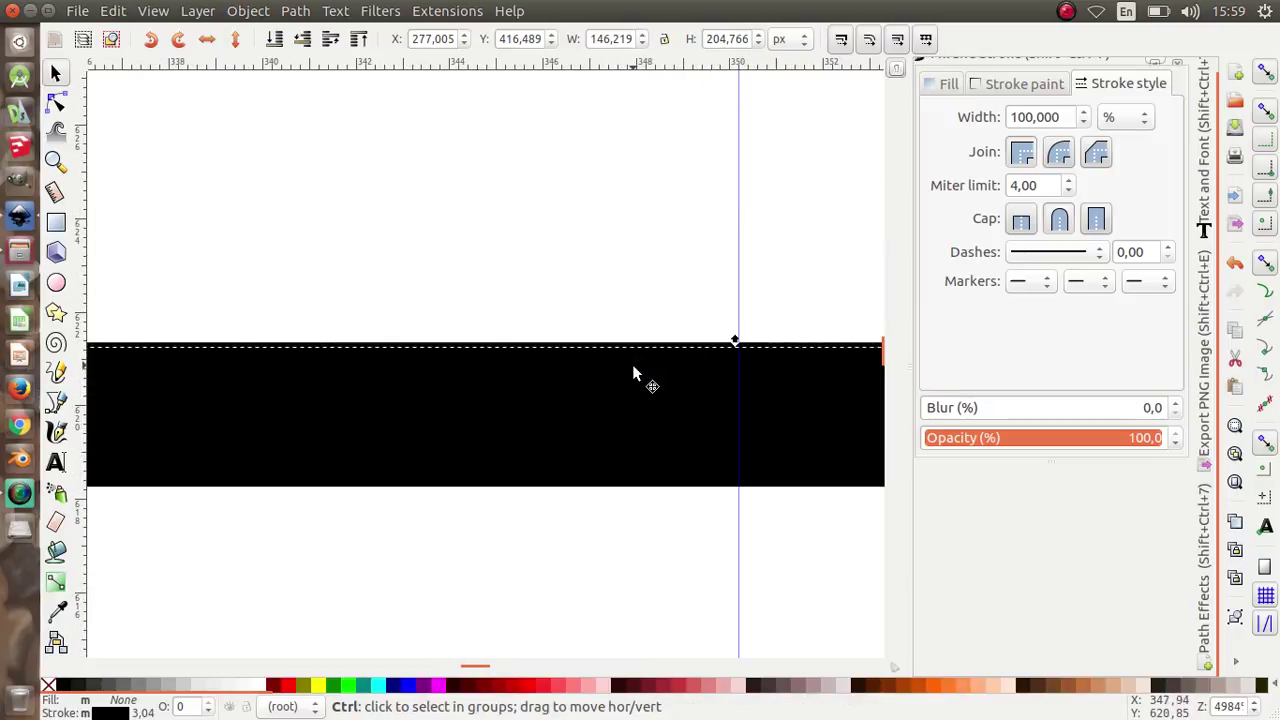
drag(632, 364, 633, 368)
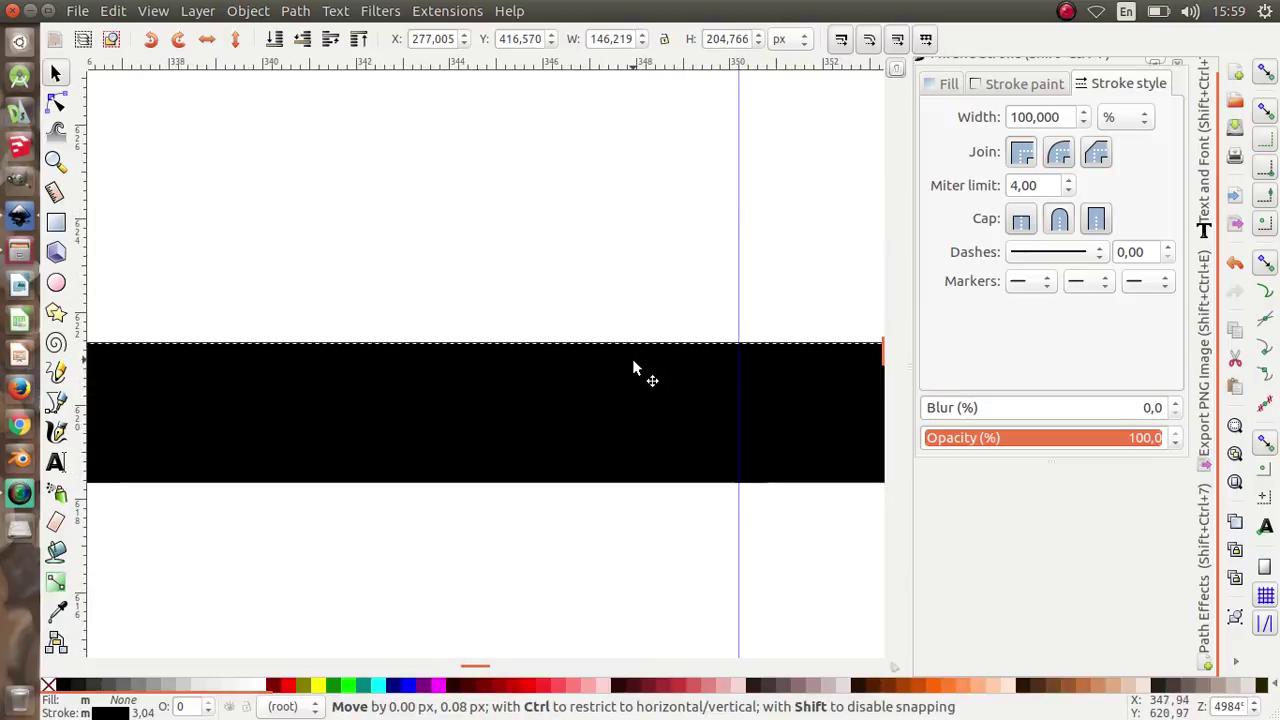
drag(633, 362, 639, 357)
scroll(540, 378, down, 5)
scroll(500, 390, down, 5)
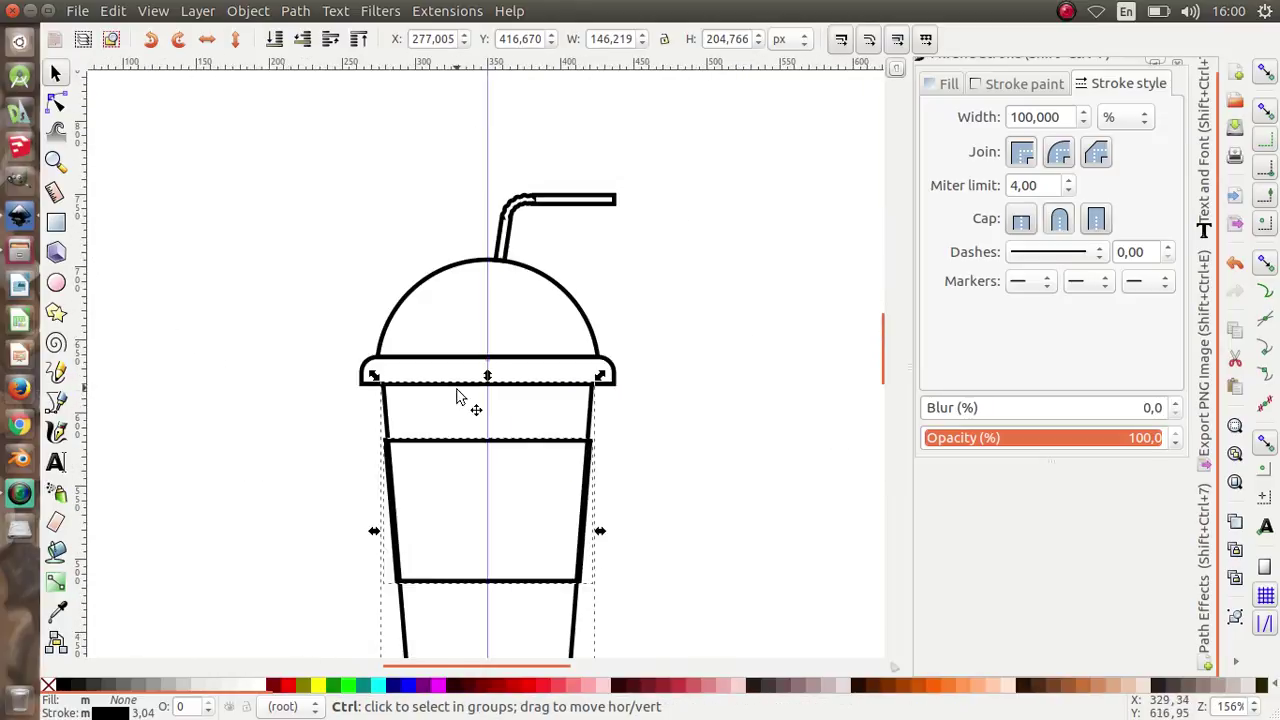
click(645, 413)
scroll(366, 343, down, 1)
scroll(414, 371, down, 1)
scroll(420, 369, up, 2)
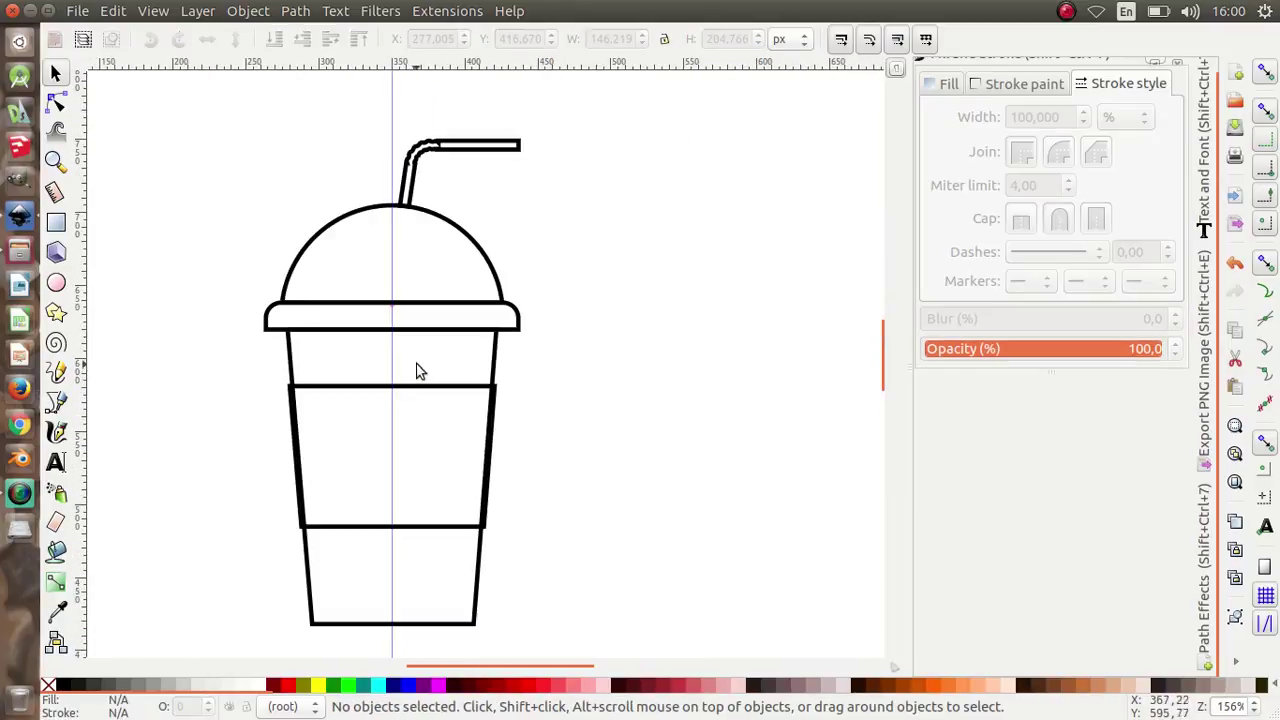
scroll(419, 362, down, 1)
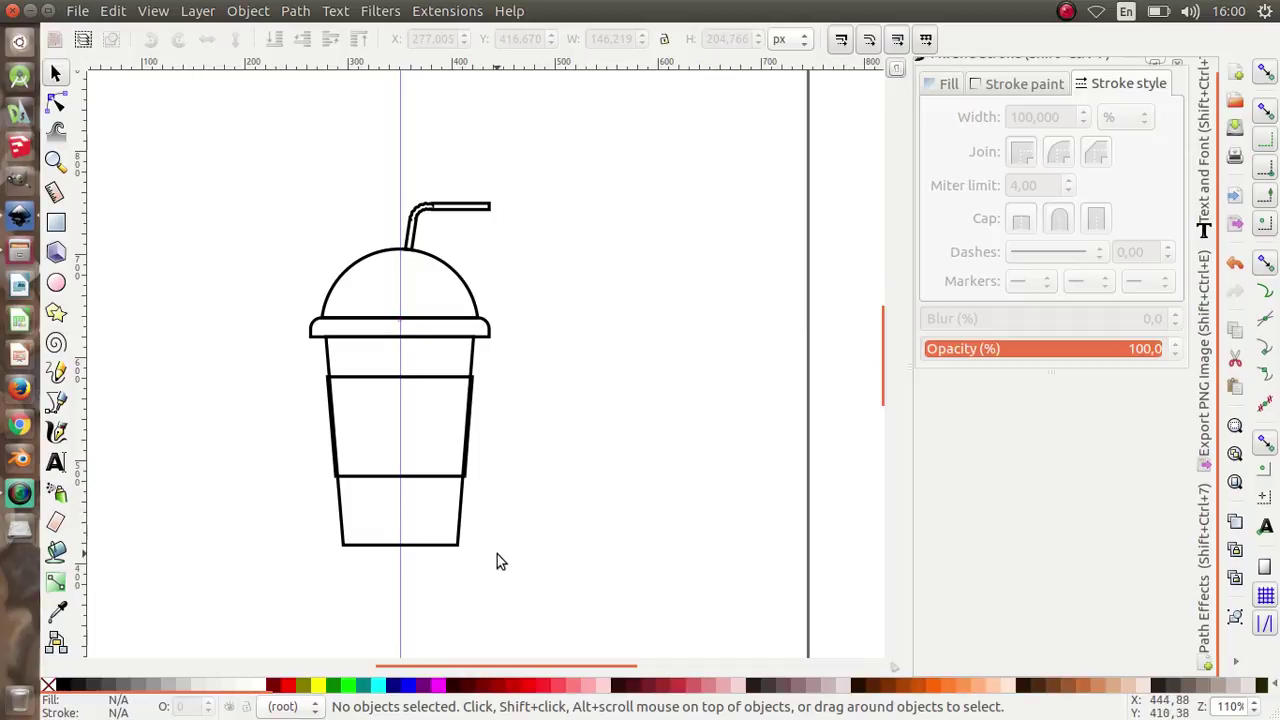
Step: Check the current stroke width of the straw, dome lid, cup body and sleeve band
drag(557, 576, 251, 163)
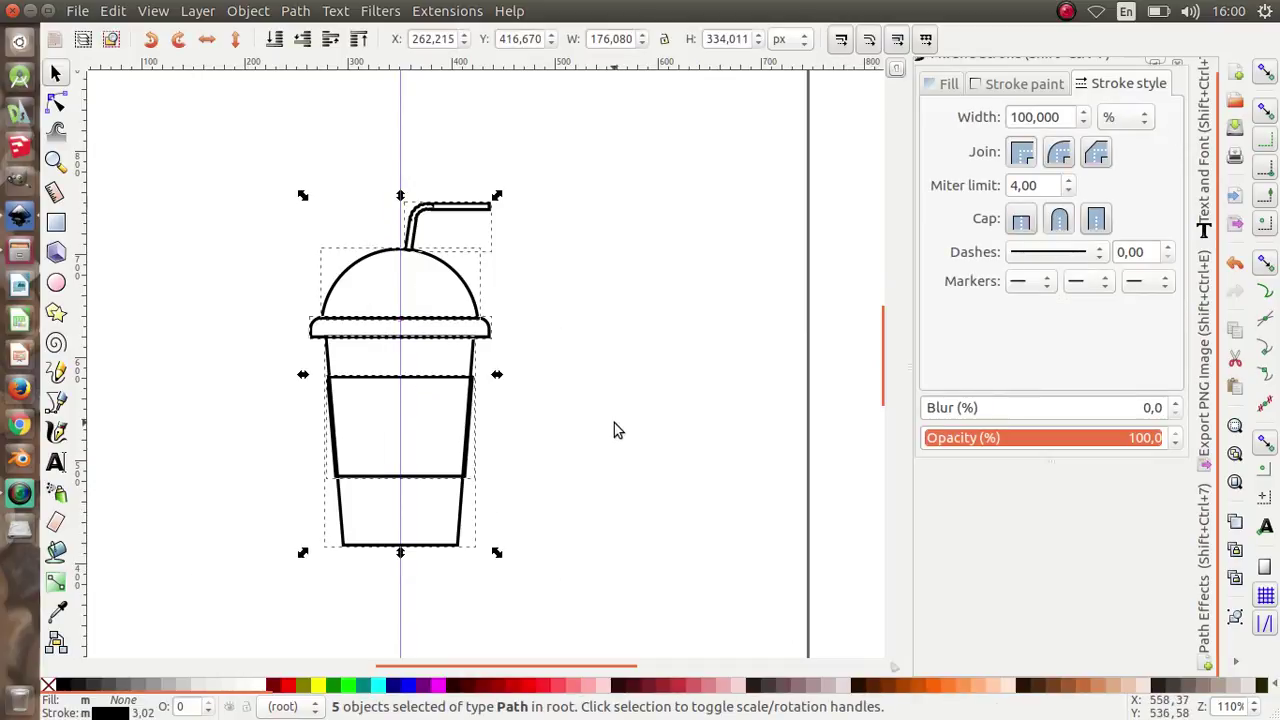
key(Escape)
click(418, 216)
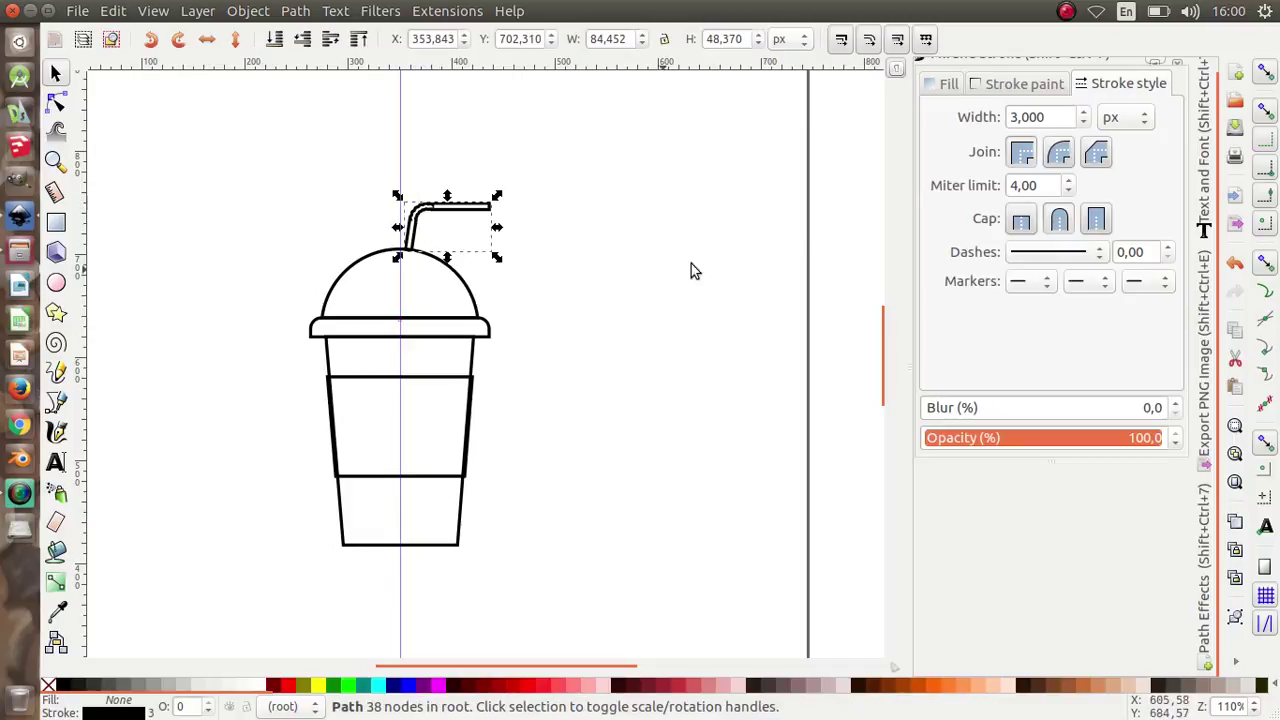
click(352, 277)
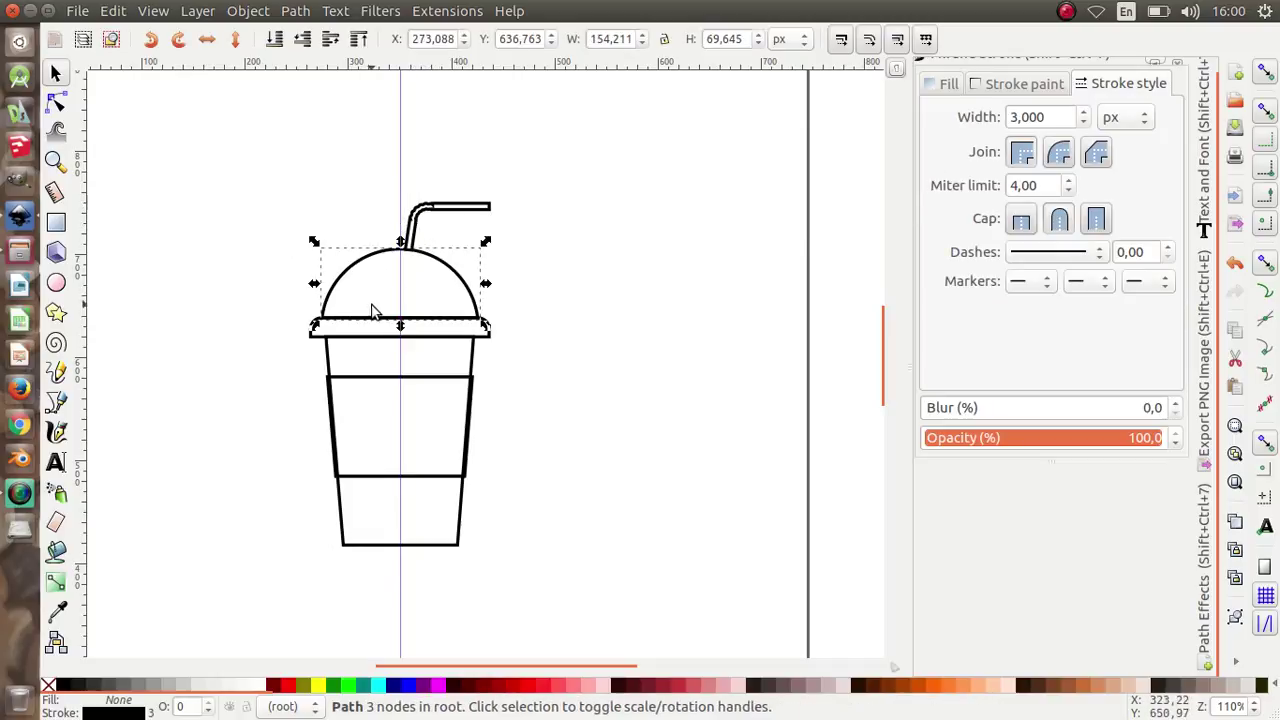
click(377, 344)
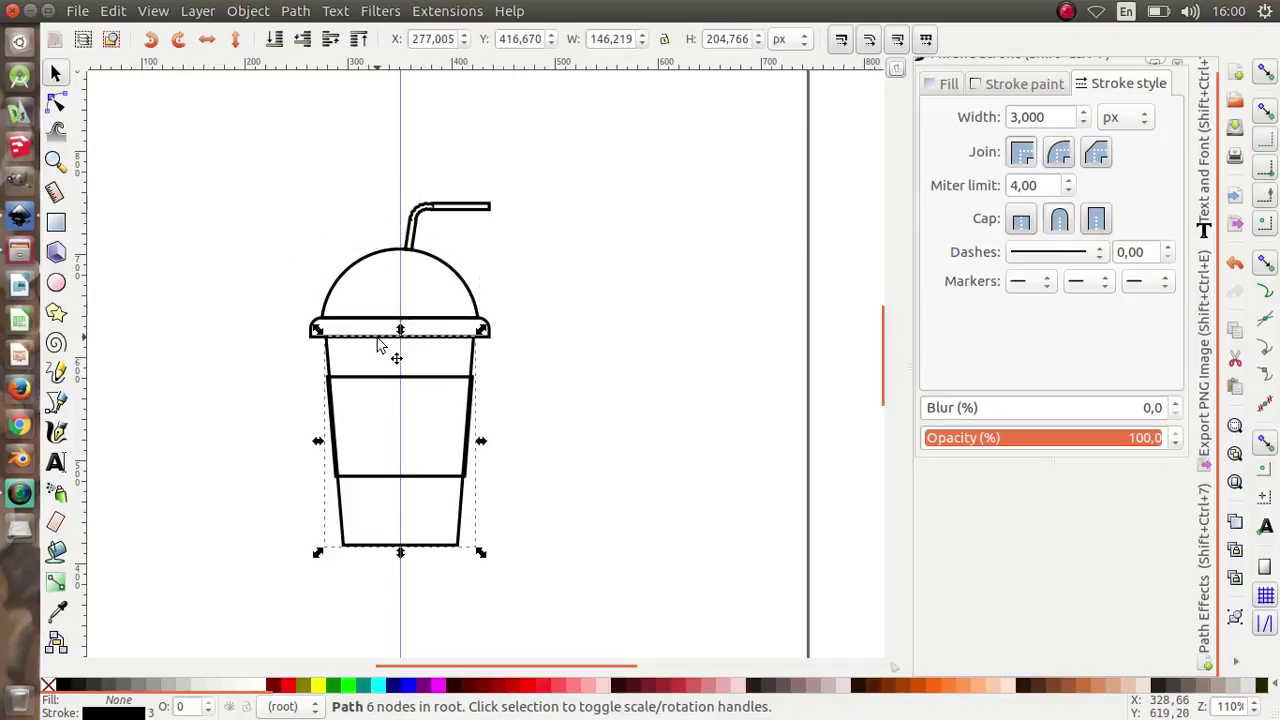
click(337, 385)
drag(1048, 118, 966, 117)
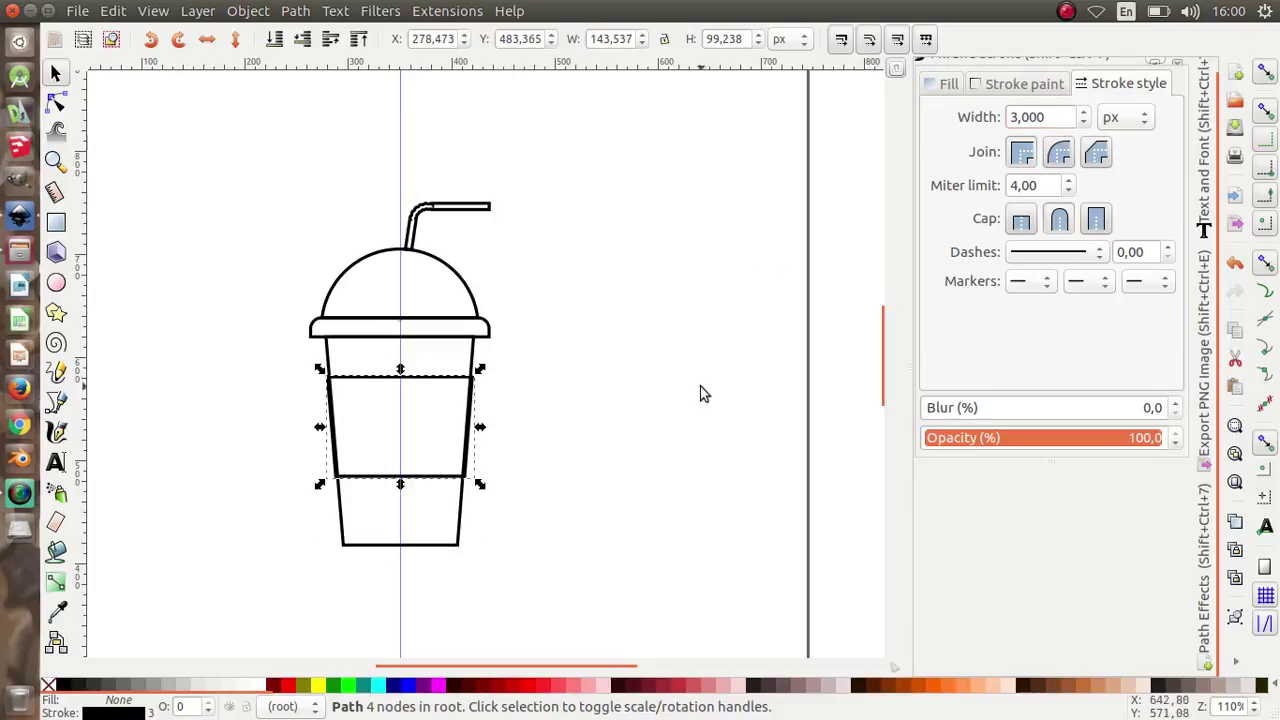
click(645, 545)
Step: Give all the cup outlines a 9.1 px black stroke with round joins
drag(649, 564, 233, 147)
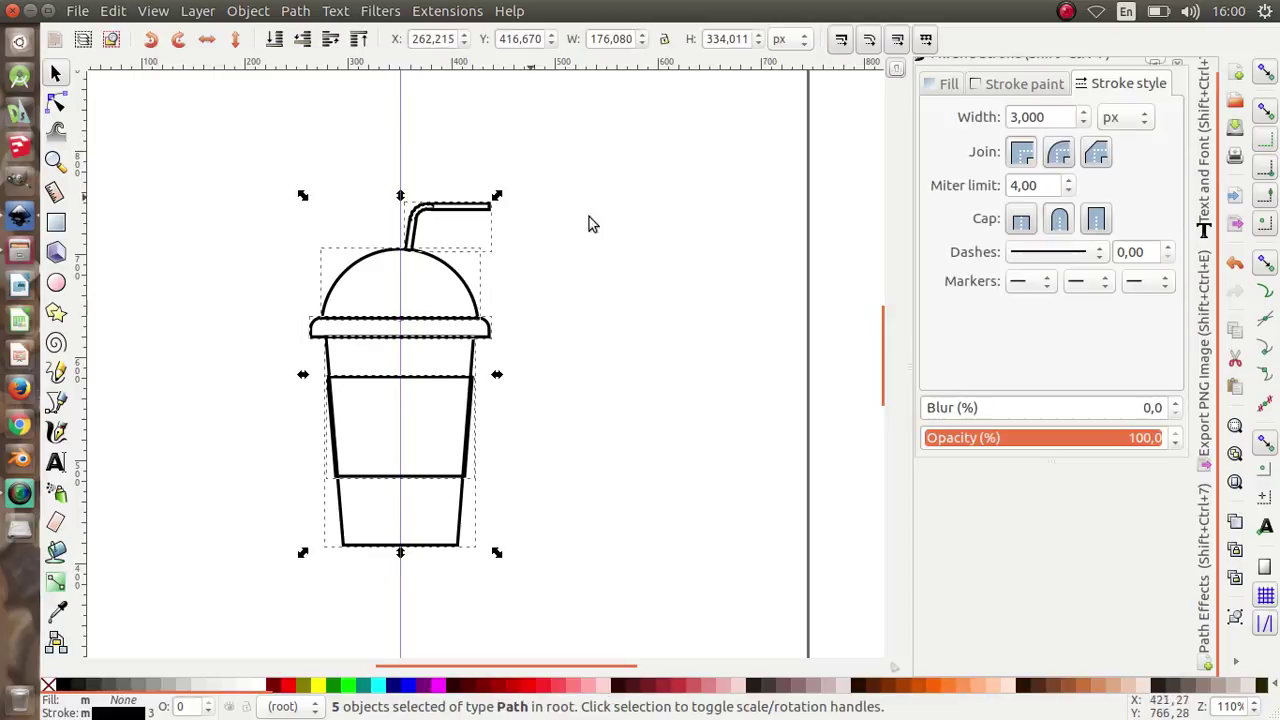
scroll(1086, 118, up, 5)
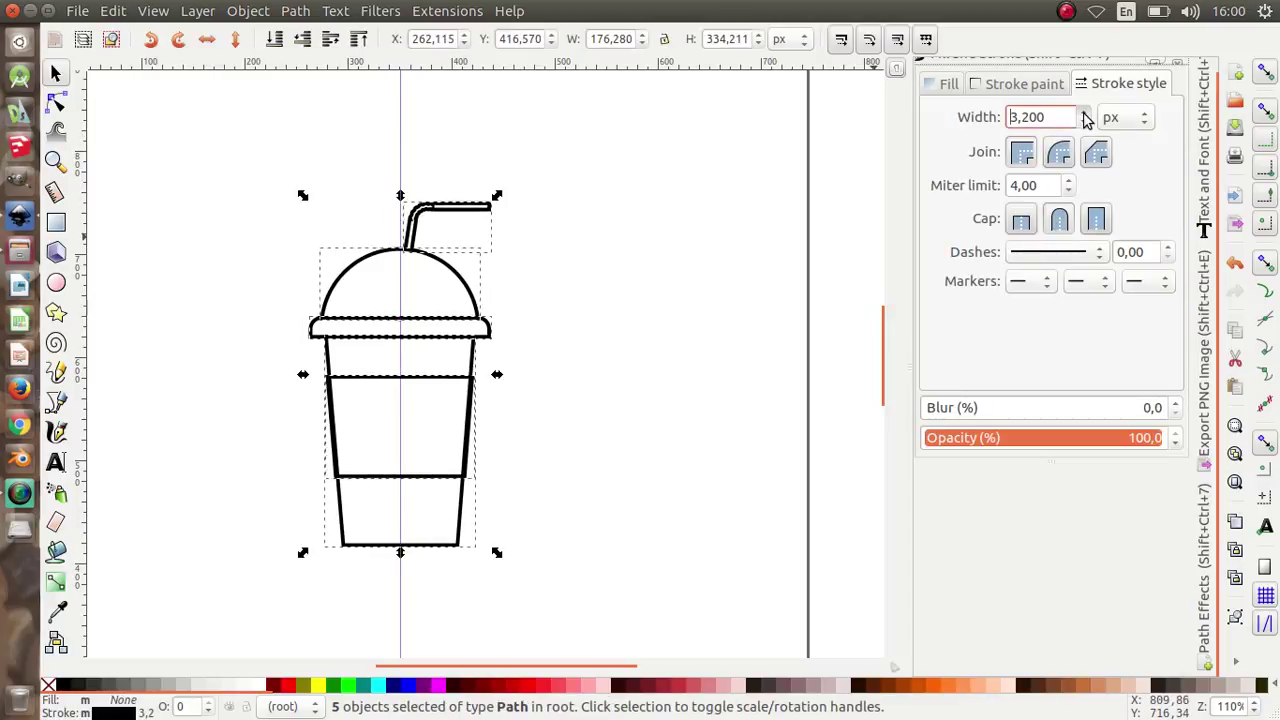
scroll(1086, 118, up, 1)
scroll(1086, 118, up, 1)
scroll(1086, 118, up, 5)
scroll(1086, 118, up, 3)
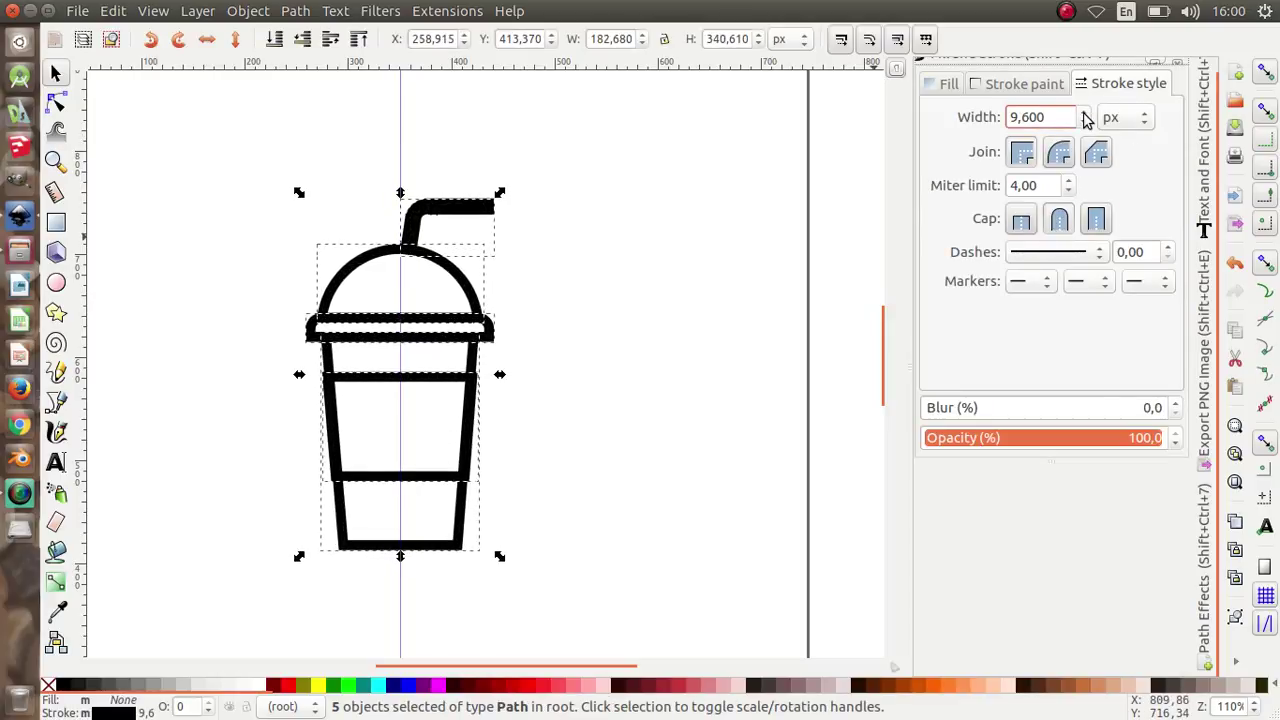
scroll(1086, 118, up, 2)
scroll(1086, 118, up, 5)
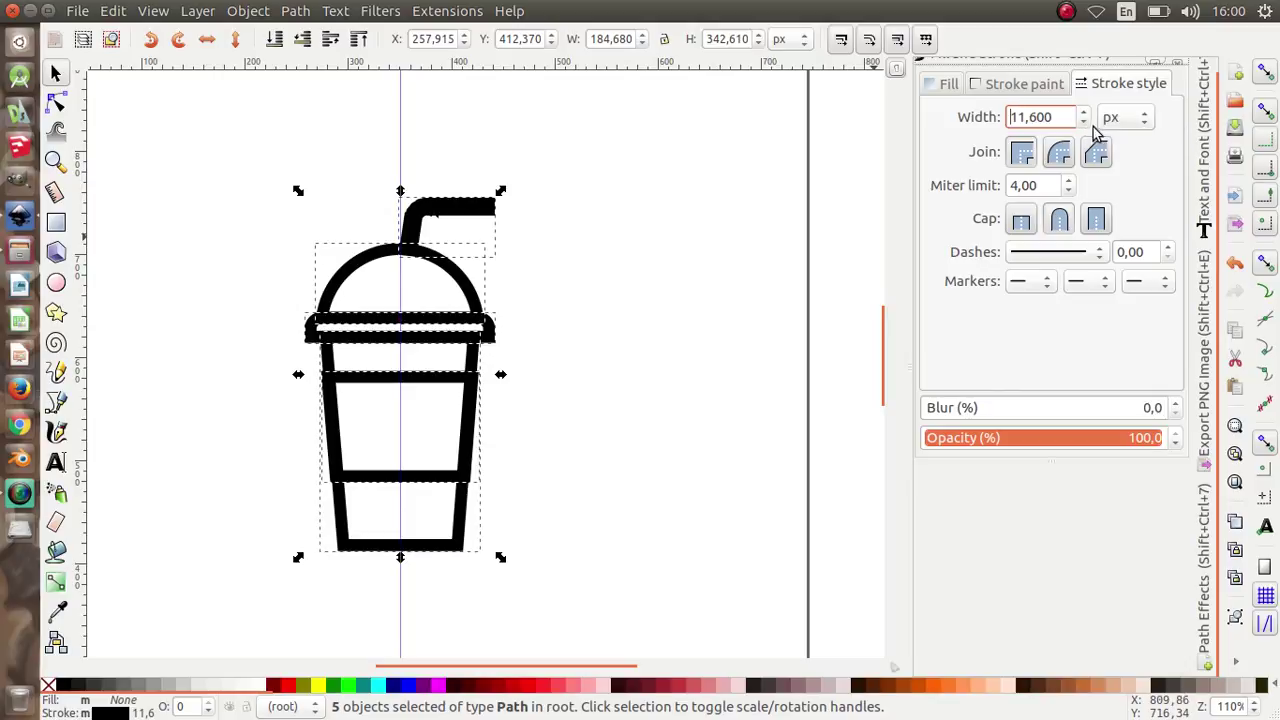
scroll(1087, 120, down, 2)
scroll(1090, 126, down, 5)
scroll(1093, 130, down, 7)
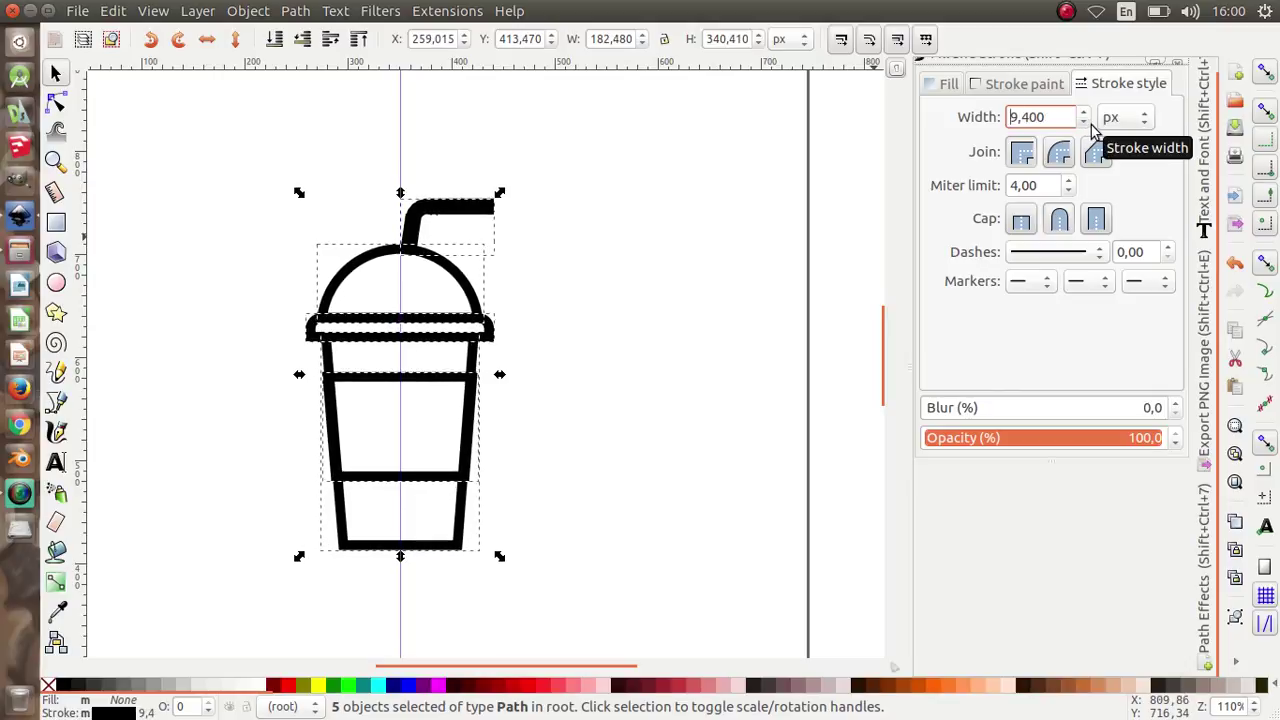
scroll(1092, 130, down, 2)
click(1059, 152)
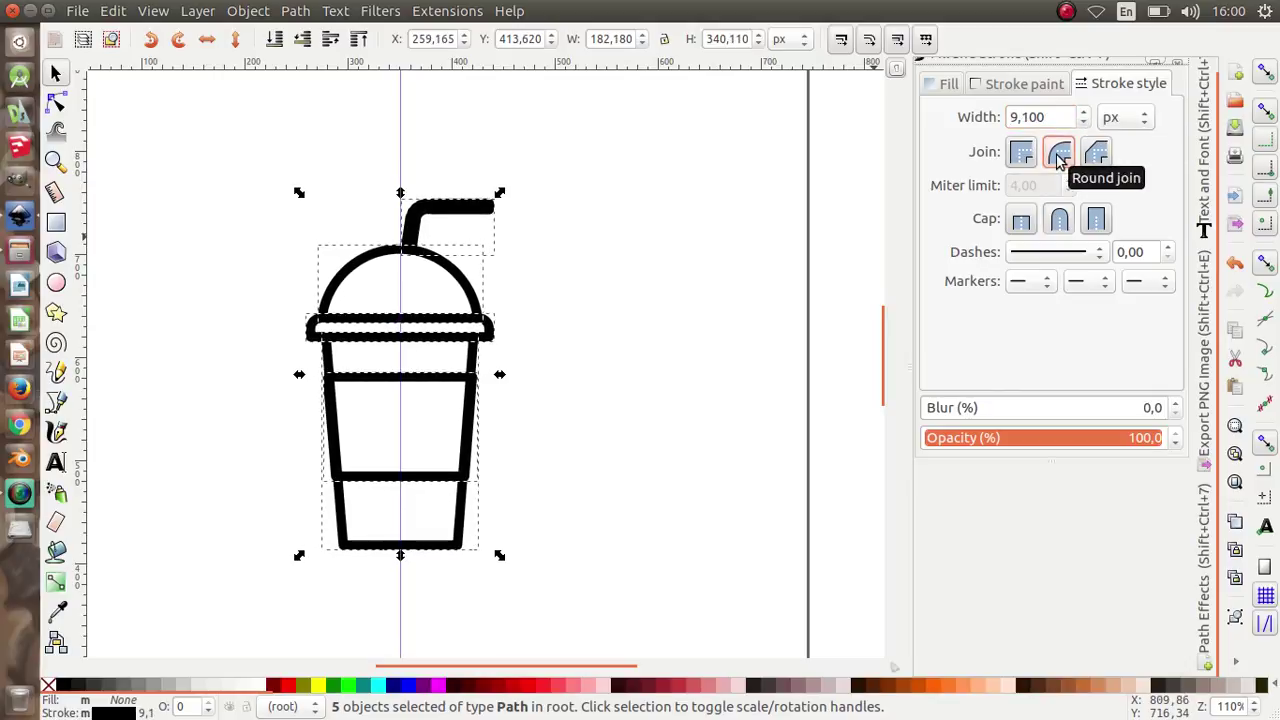
click(692, 382)
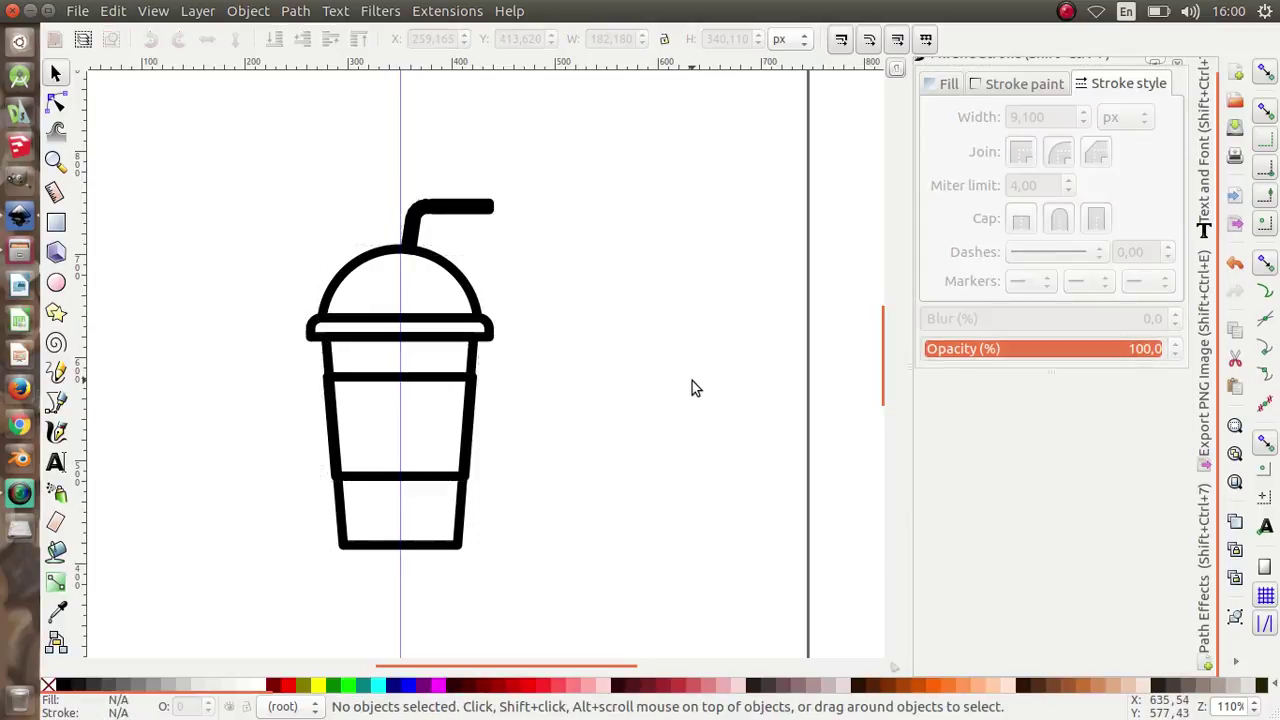
Step: Fill the dome lid light orange
click(458, 292)
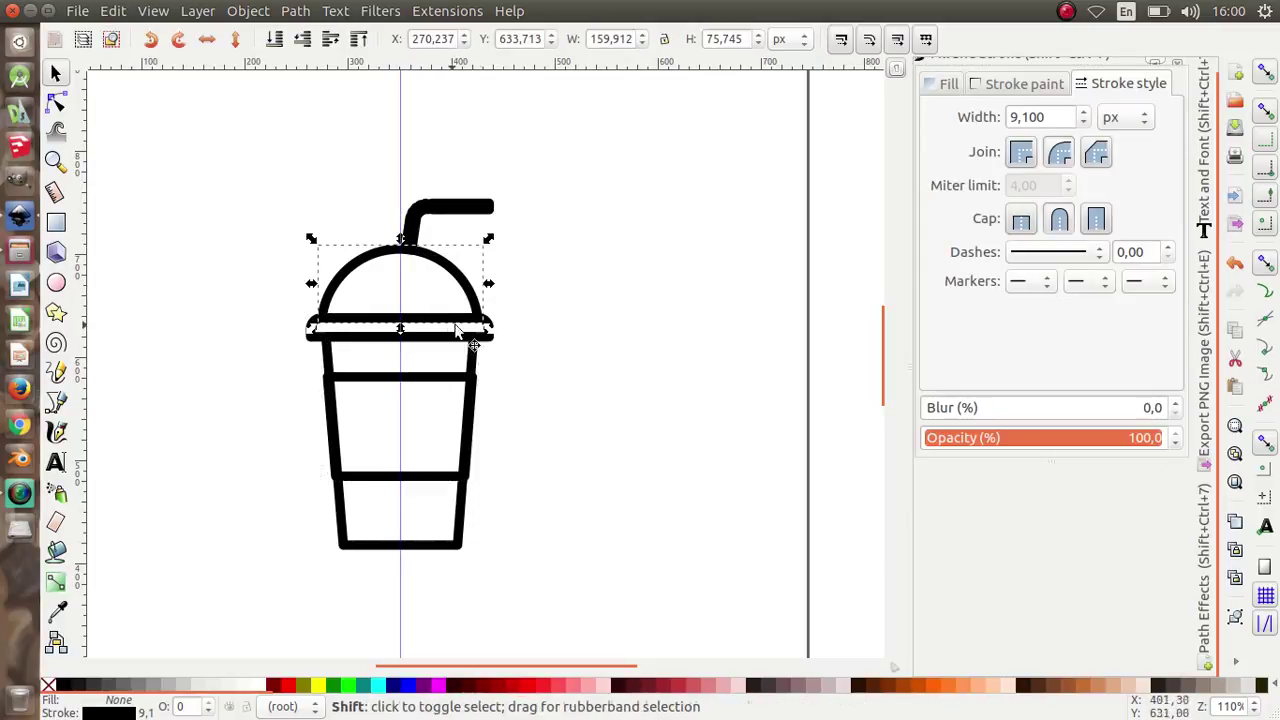
mouse_move(522, 355)
mouse_down()
mouse_move(315, 270)
mouse_move(355, 282)
mouse_up()
click(362, 272)
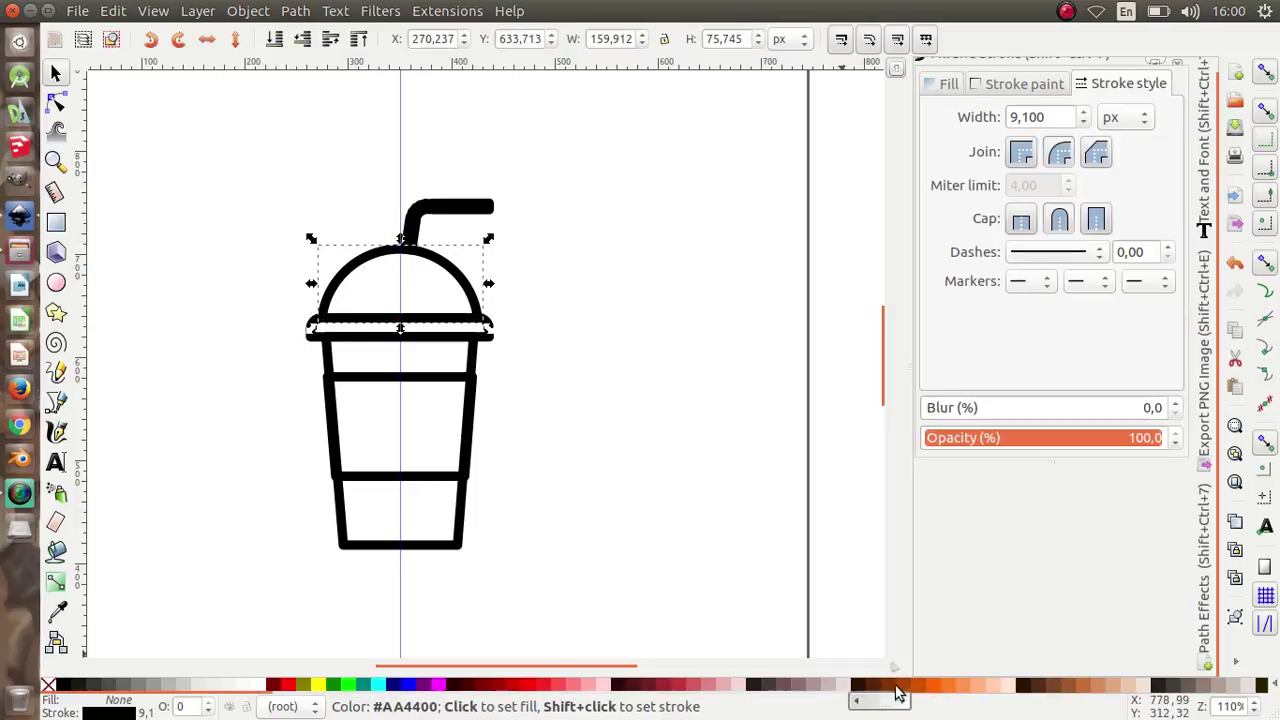
click(906, 686)
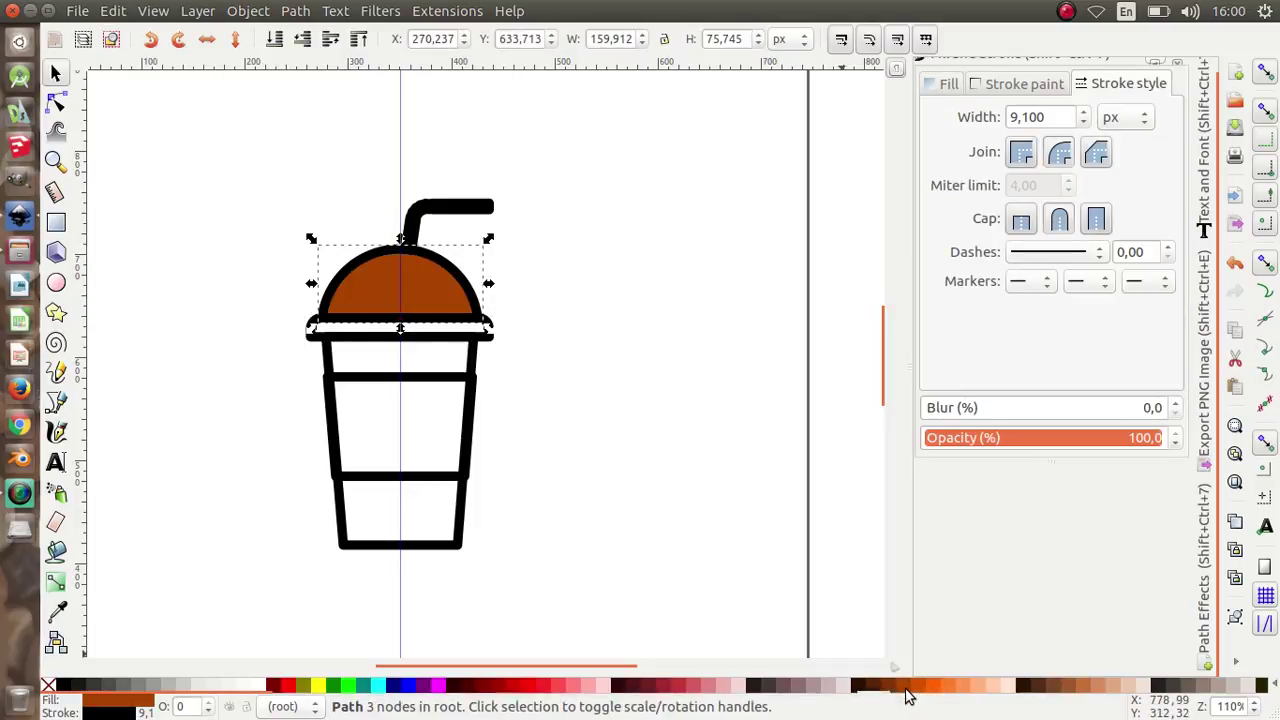
click(940, 687)
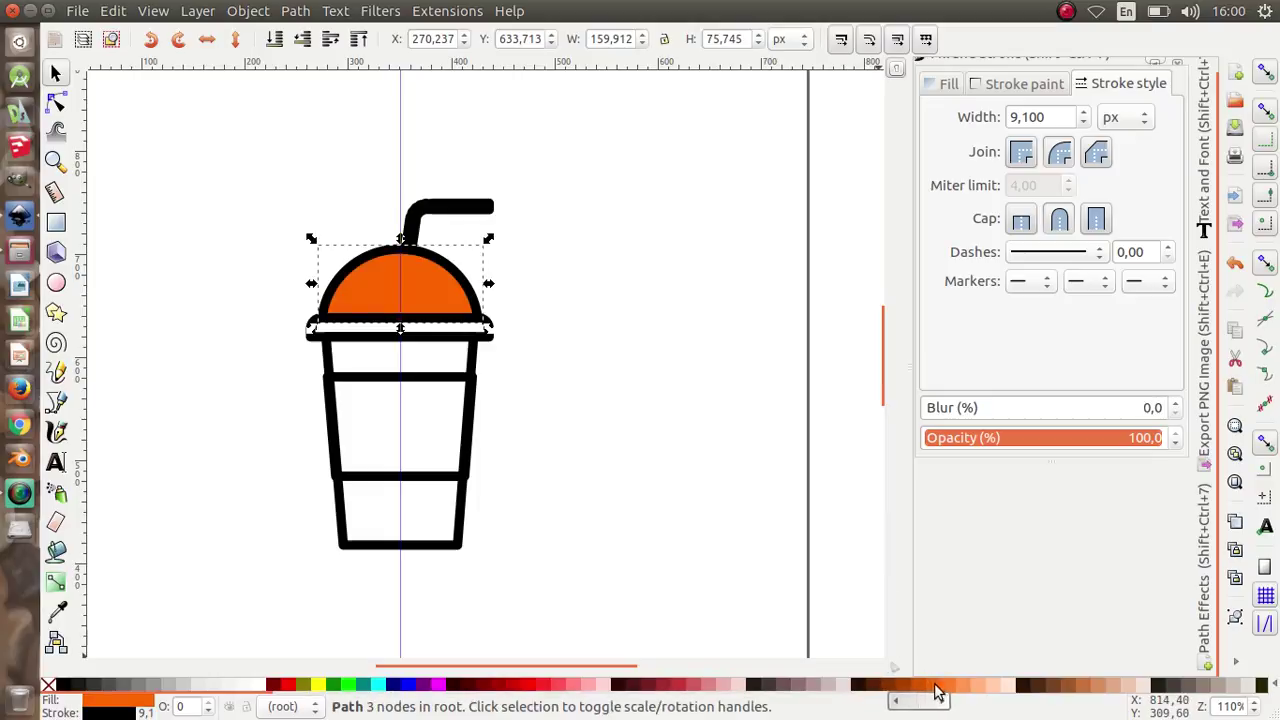
click(950, 688)
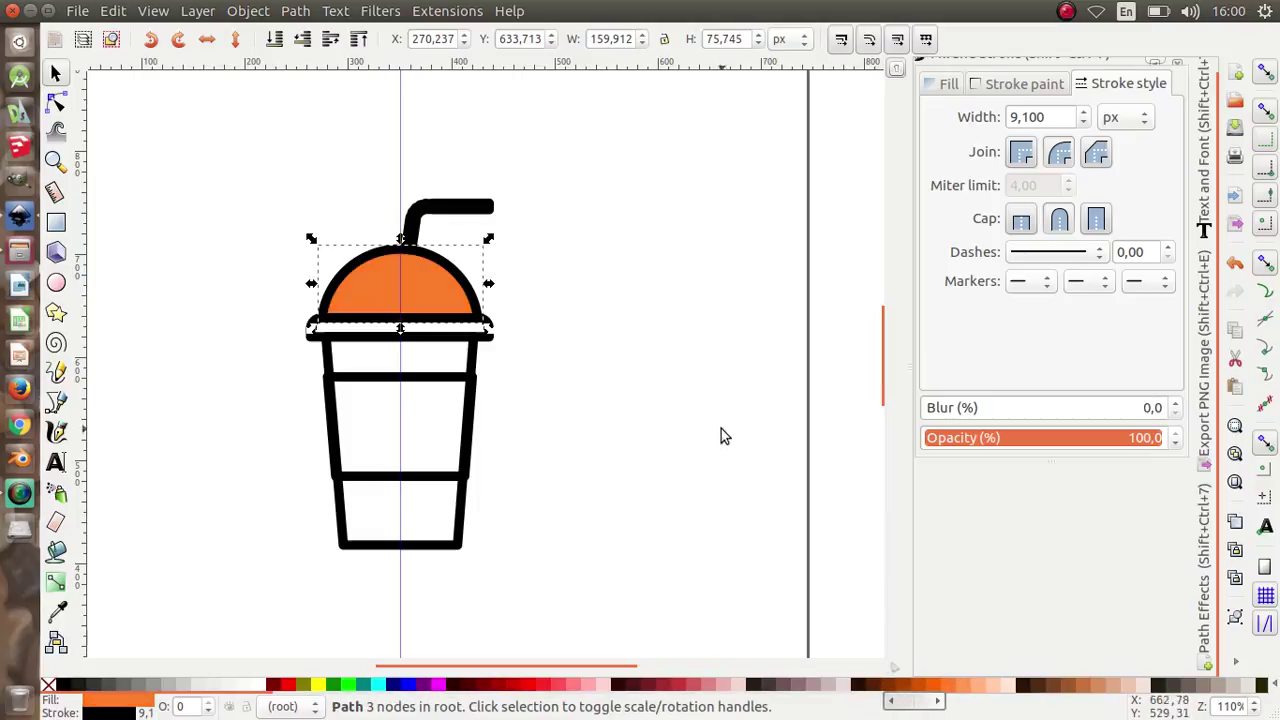
click(497, 351)
Step: Fill the lid rim orange, then select the middle sleeve band
click(487, 345)
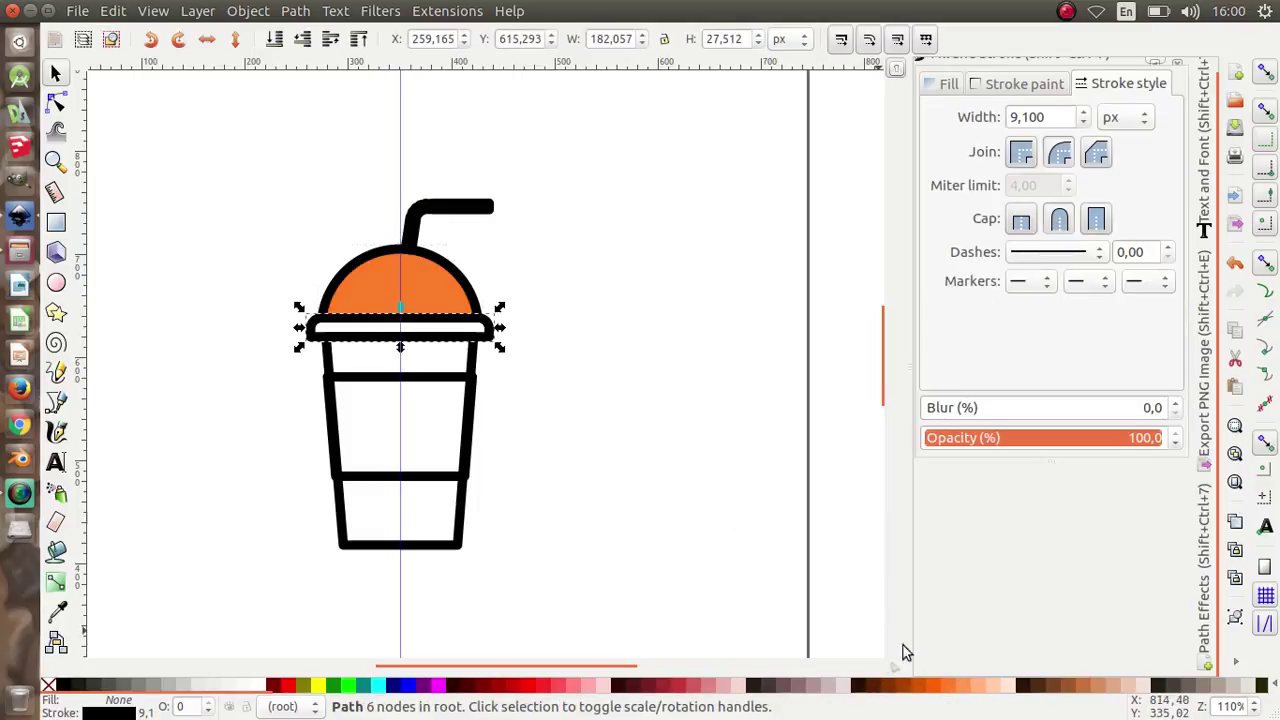
click(935, 688)
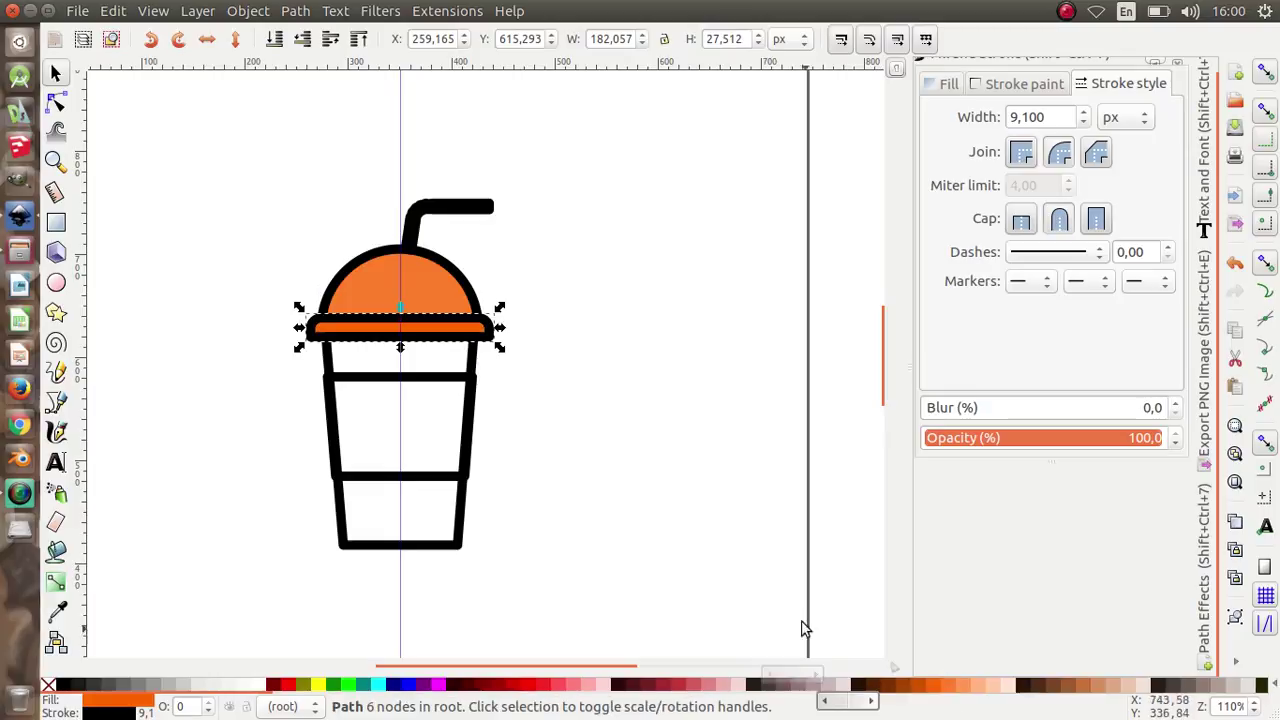
click(600, 445)
click(445, 380)
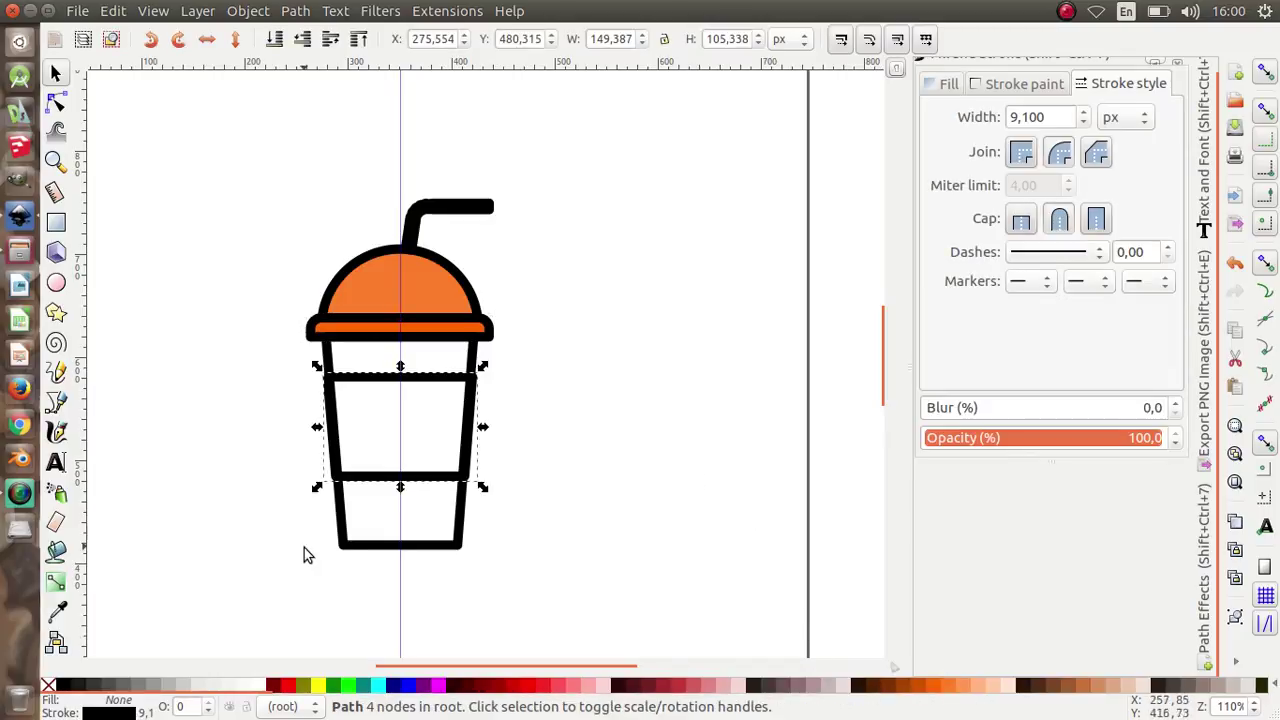
Step: Fill the sleeve band solid black and enlarge it over the cup walls
click(62, 685)
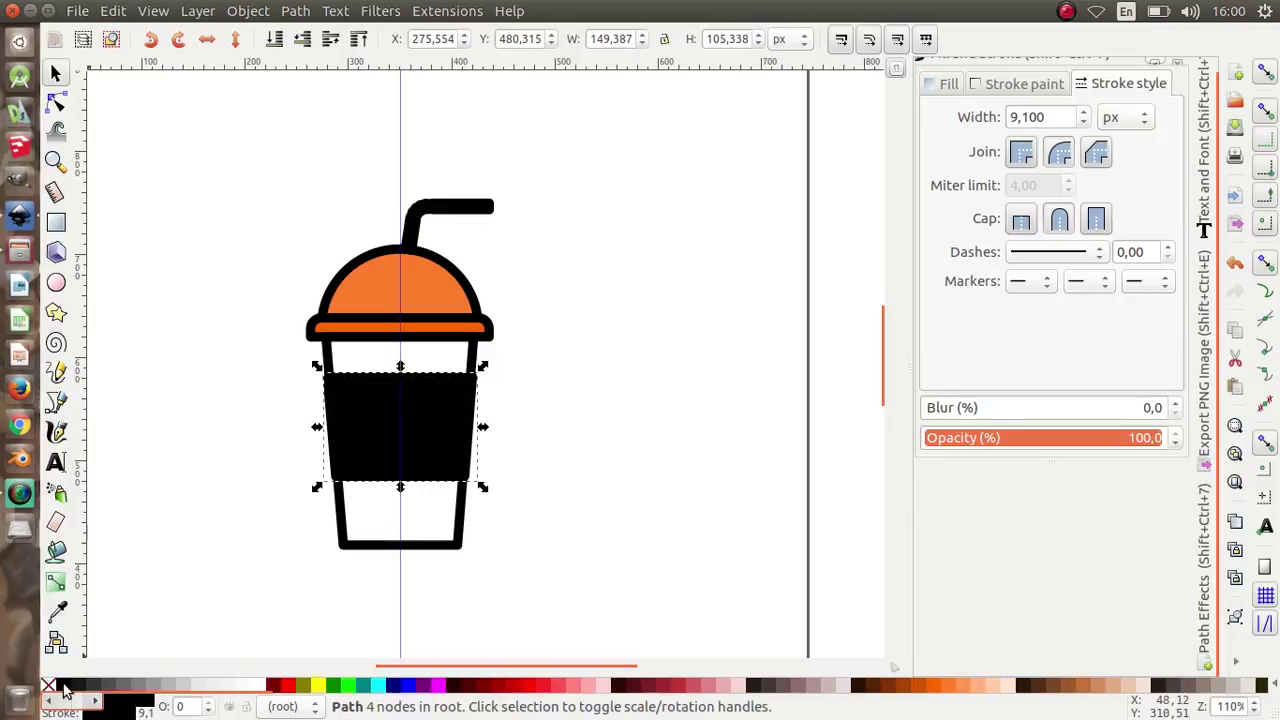
click(511, 545)
scroll(454, 417, up, 3)
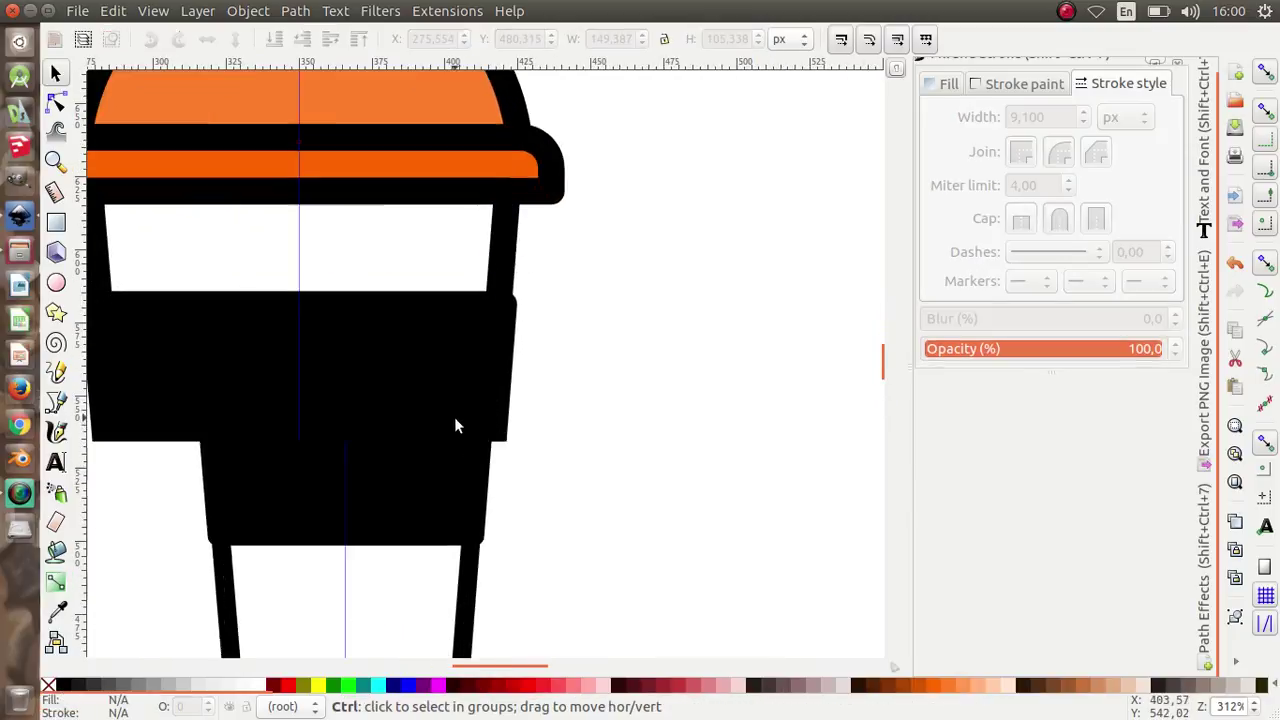
click(457, 400)
drag(526, 288, 538, 277)
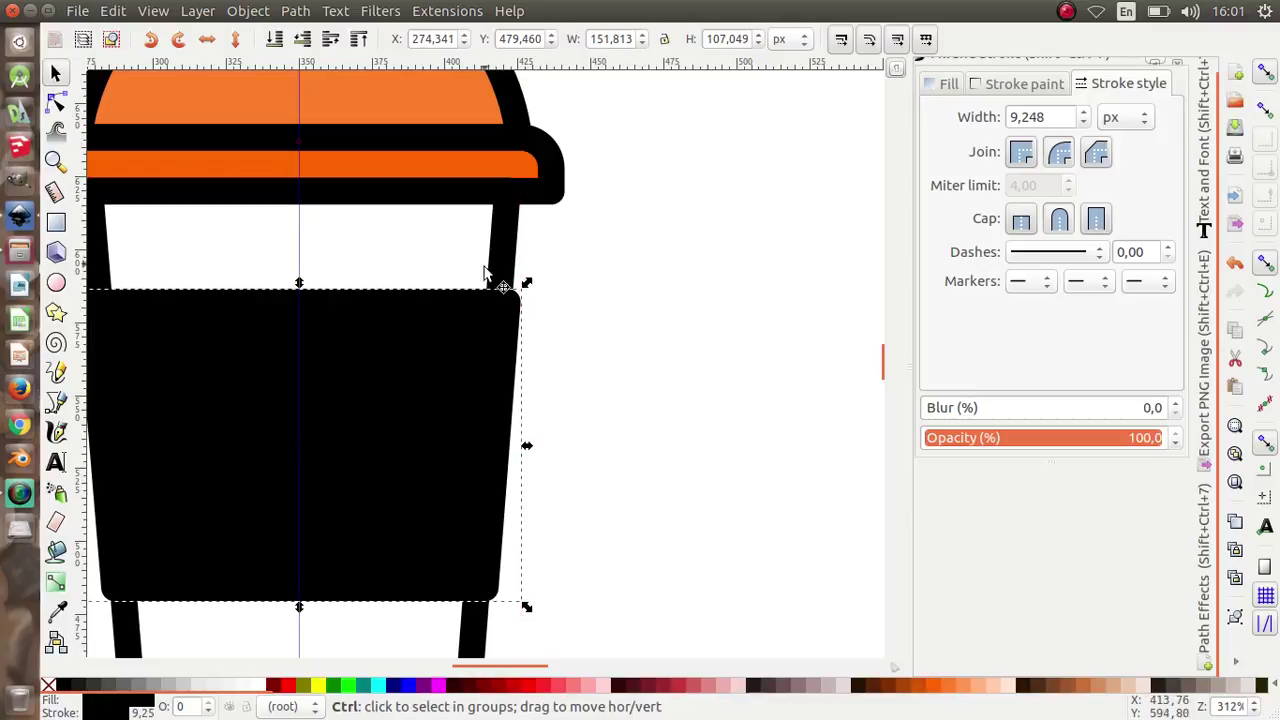
drag(528, 284, 538, 263)
ctrl+scroll(546, 343, down, 1)
ctrl+scroll(546, 343, down, 2)
click(553, 346)
Step: Shrink the black sleeve slightly
ctrl+scroll(553, 346, up, 4)
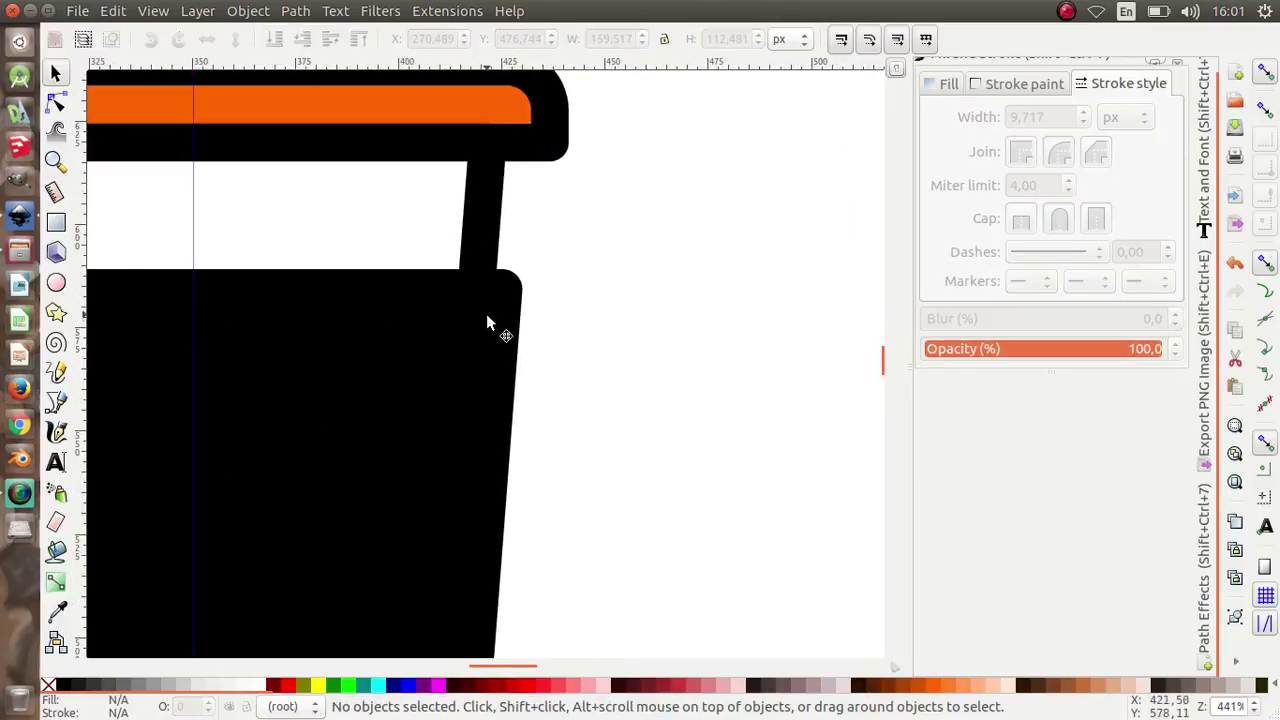
click(486, 318)
ctrl+scroll(537, 266, up, 2)
ctrl+scroll(609, 308, up, 2)
drag(607, 303, 565, 286)
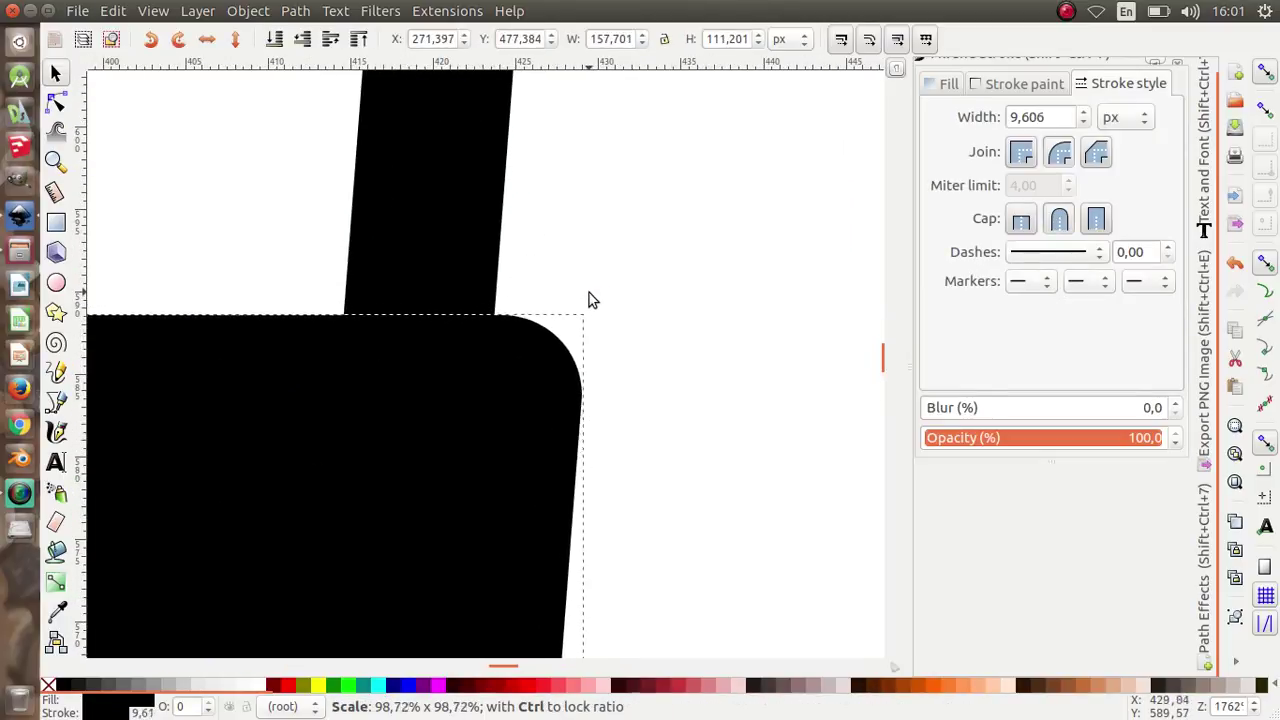
ctrl+scroll(565, 286, down, 1)
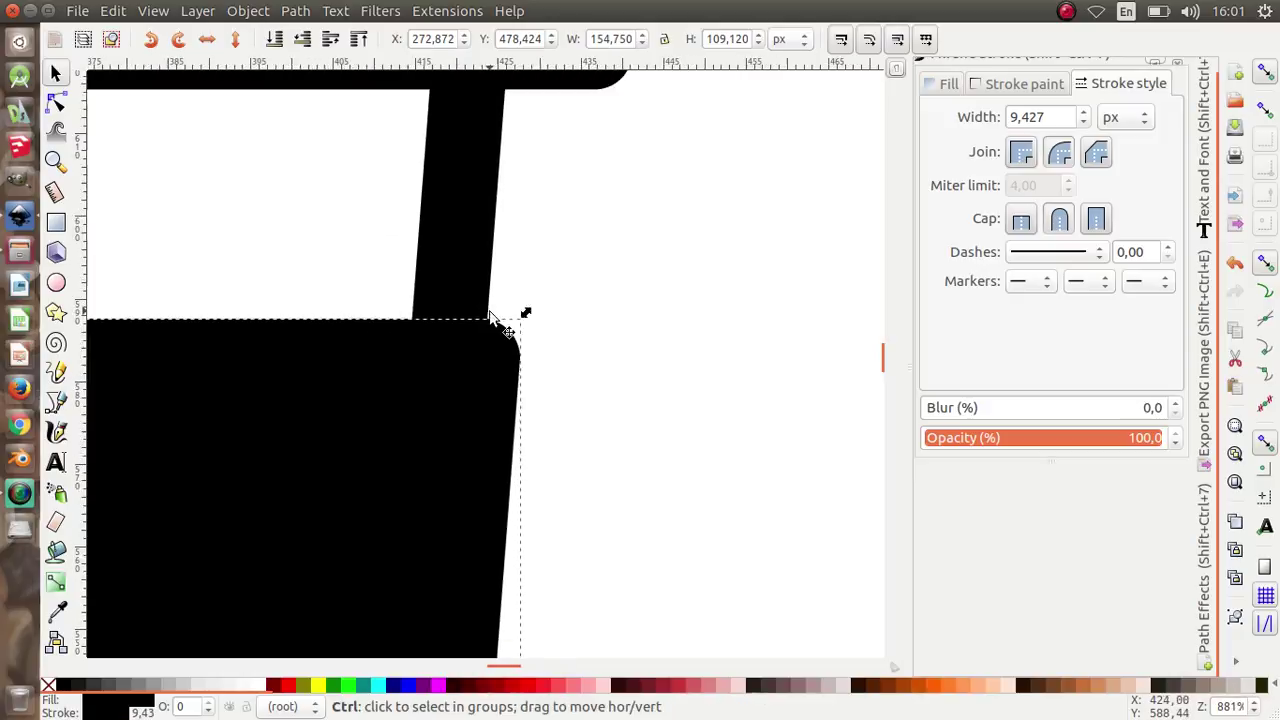
ctrl+scroll(520, 290, down, 4)
ctrl+scroll(550, 320, down, 3)
click(585, 342)
Step: Duplicate the cup body outline and fill the copy light grey
ctrl+scroll(473, 302, up, 1)
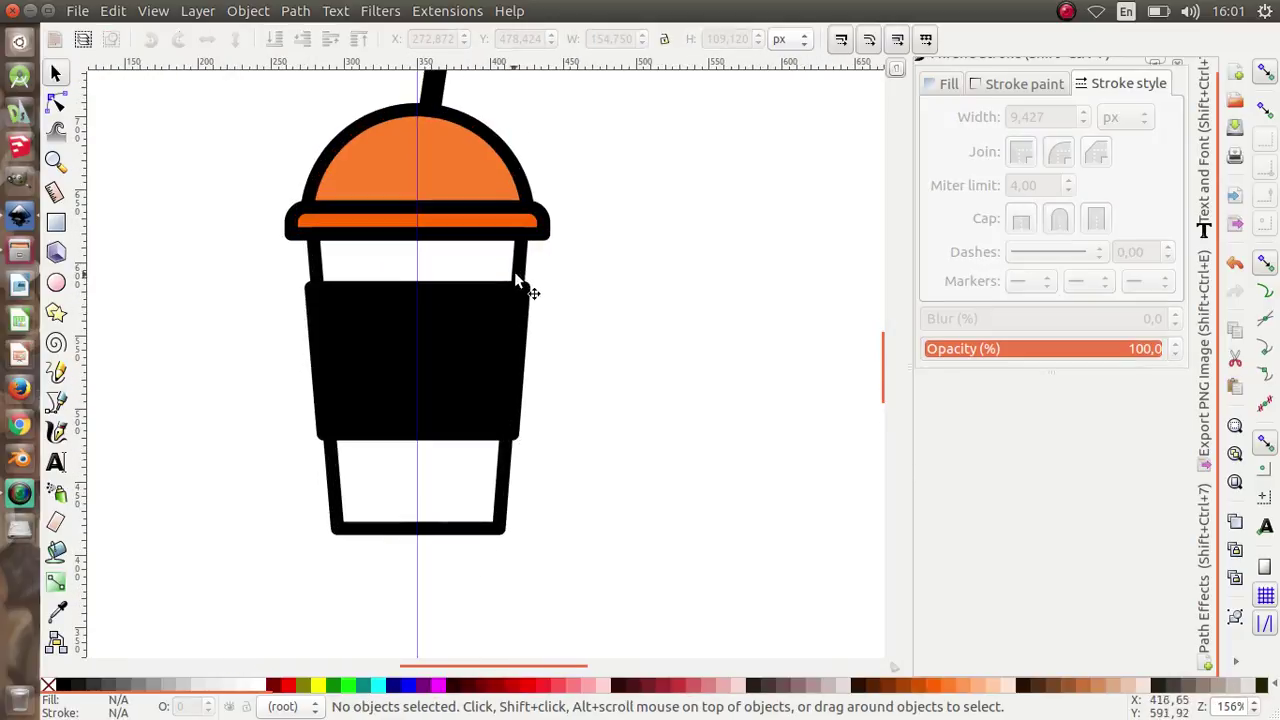
click(521, 270)
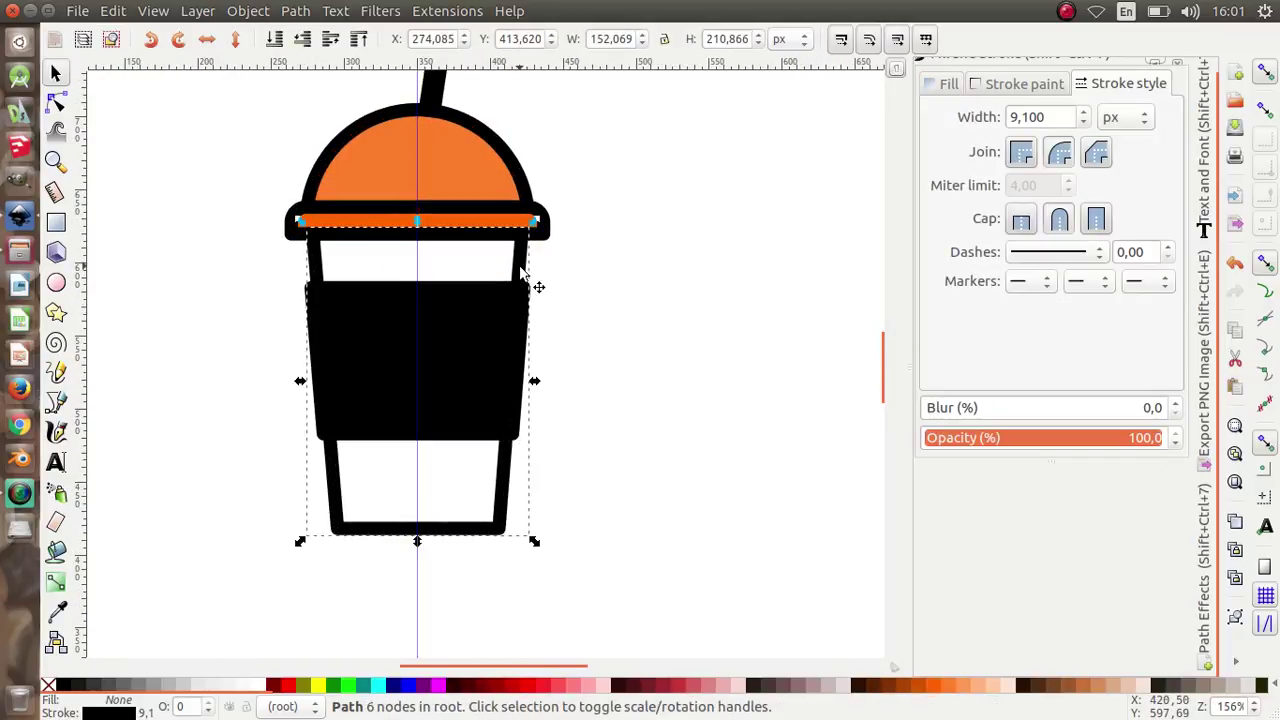
right_click(521, 270)
click(607, 405)
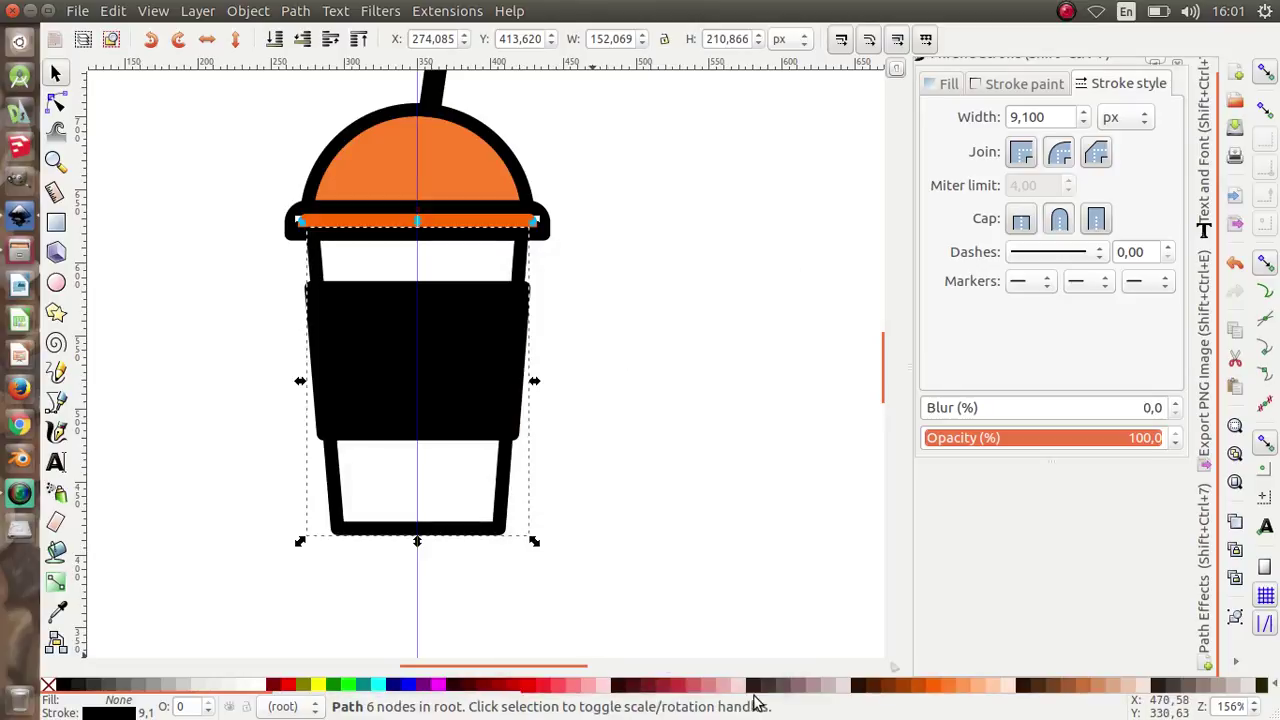
click(200, 686)
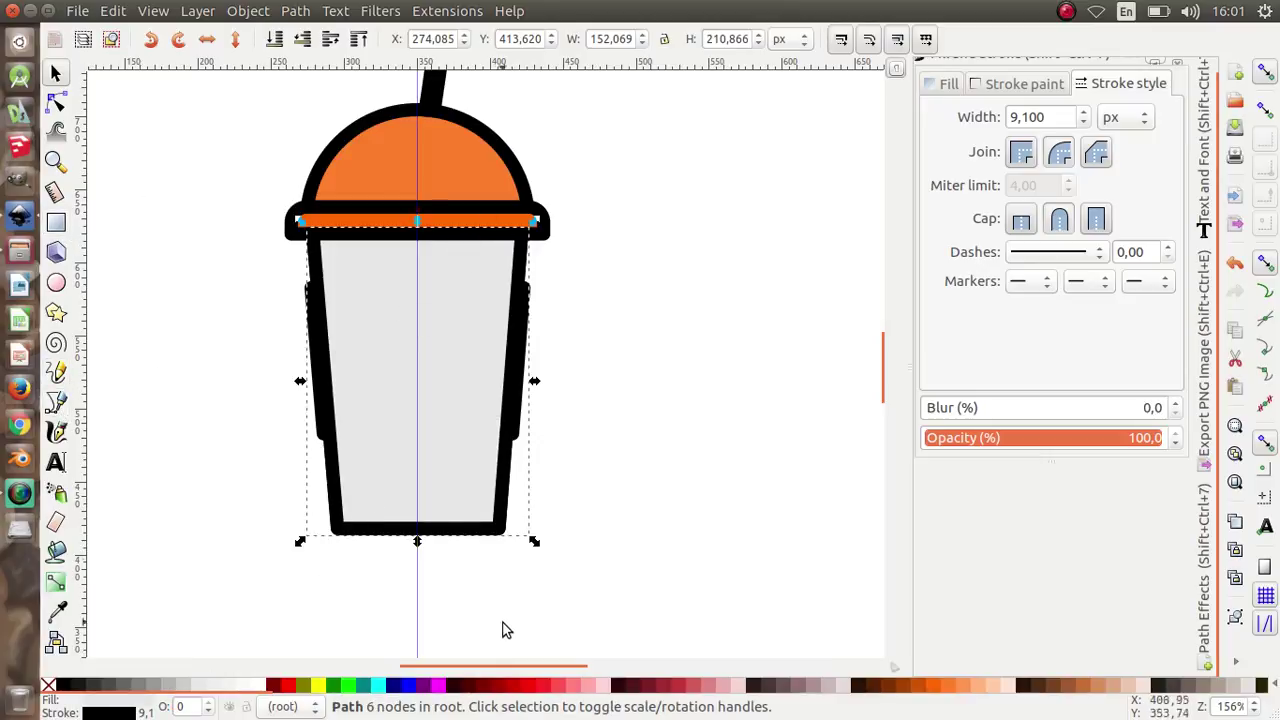
Step: Draw a closed four-corner polygon over the cup's left side with the Bezier tool
click(57, 403)
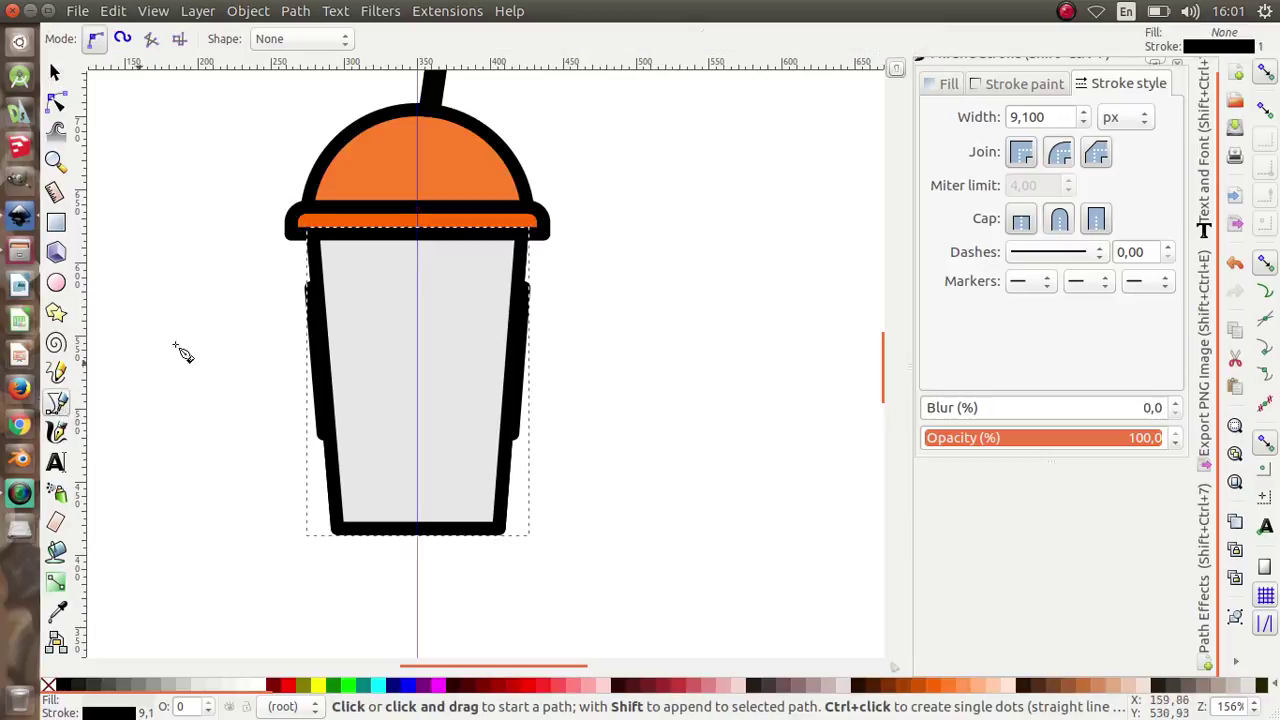
click(460, 184)
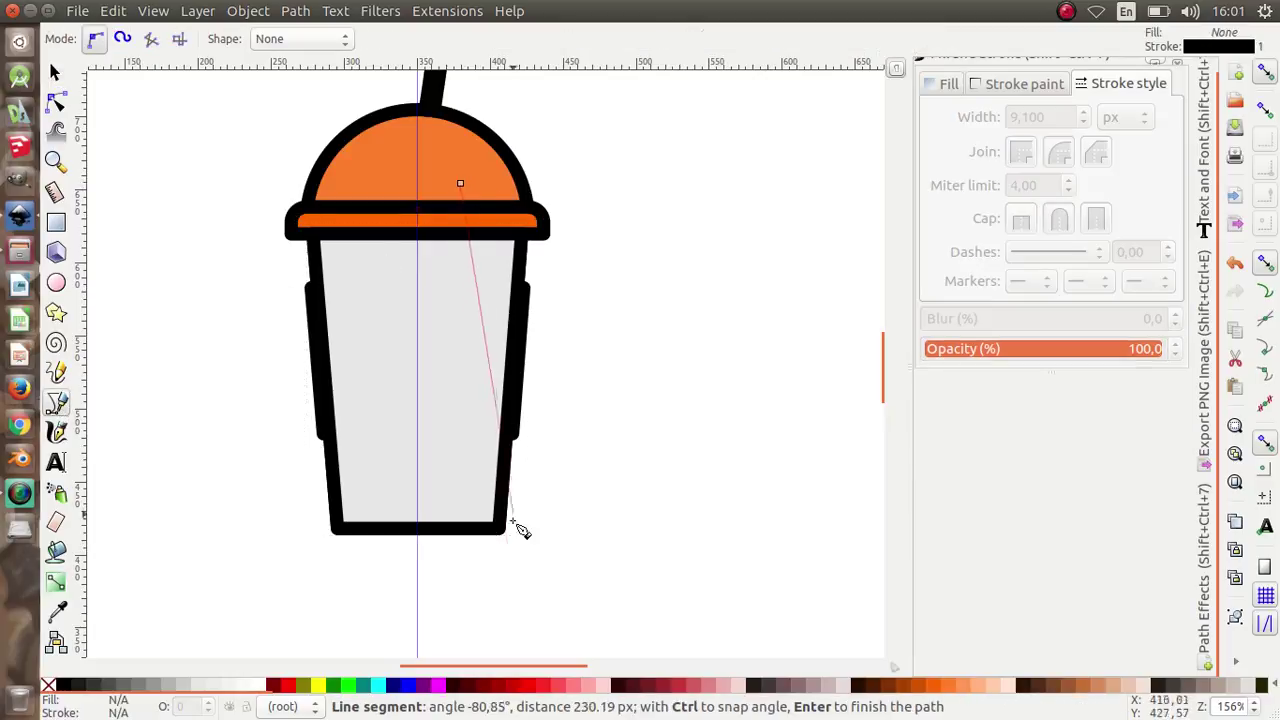
click(451, 619)
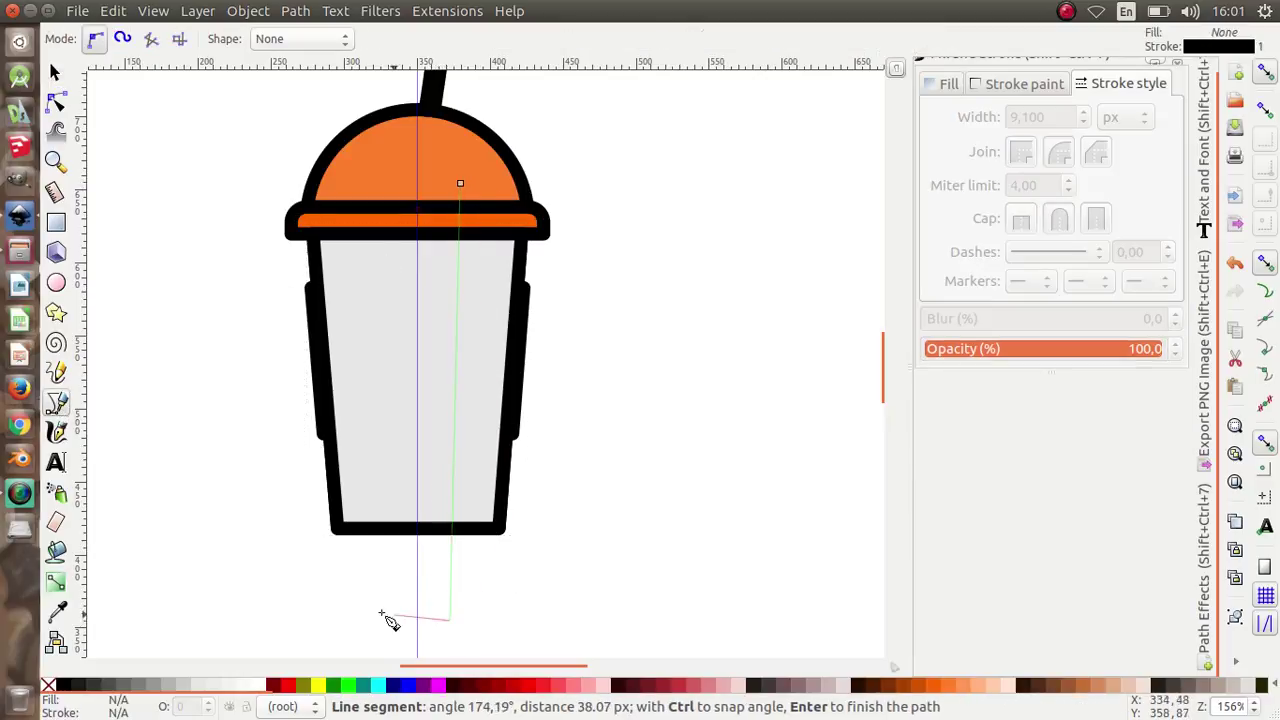
click(259, 583)
click(197, 165)
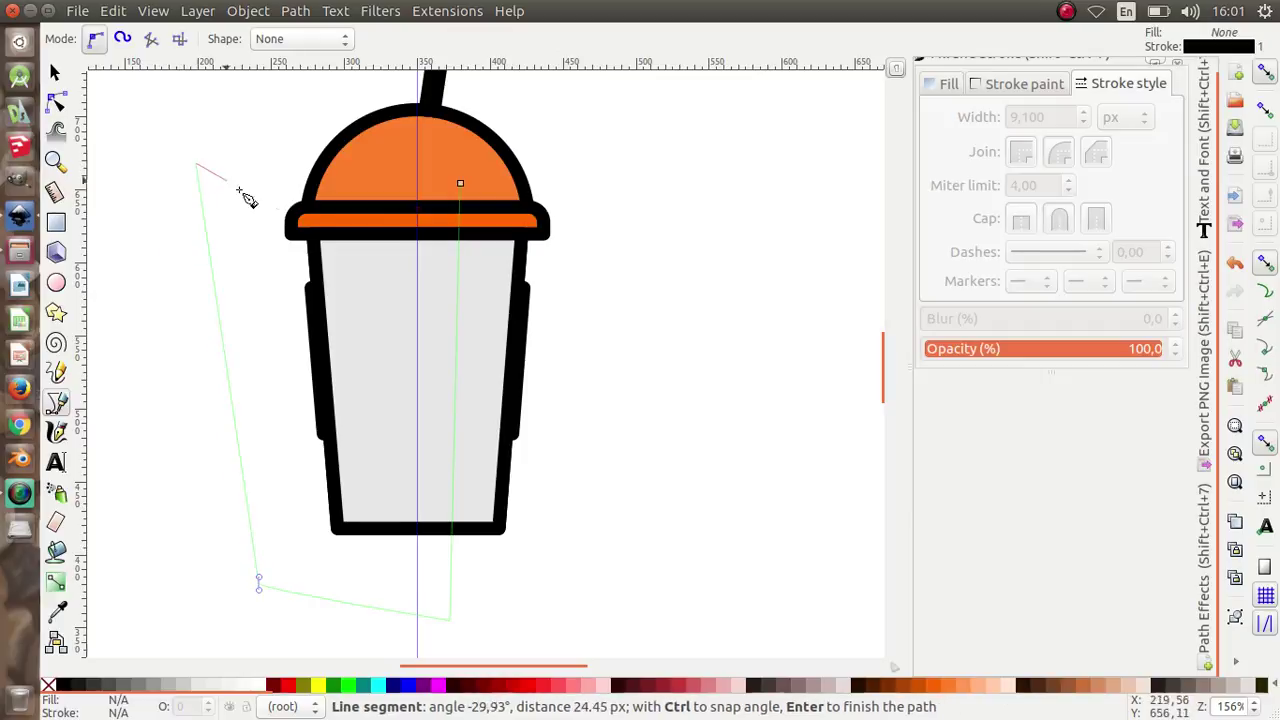
click(460, 184)
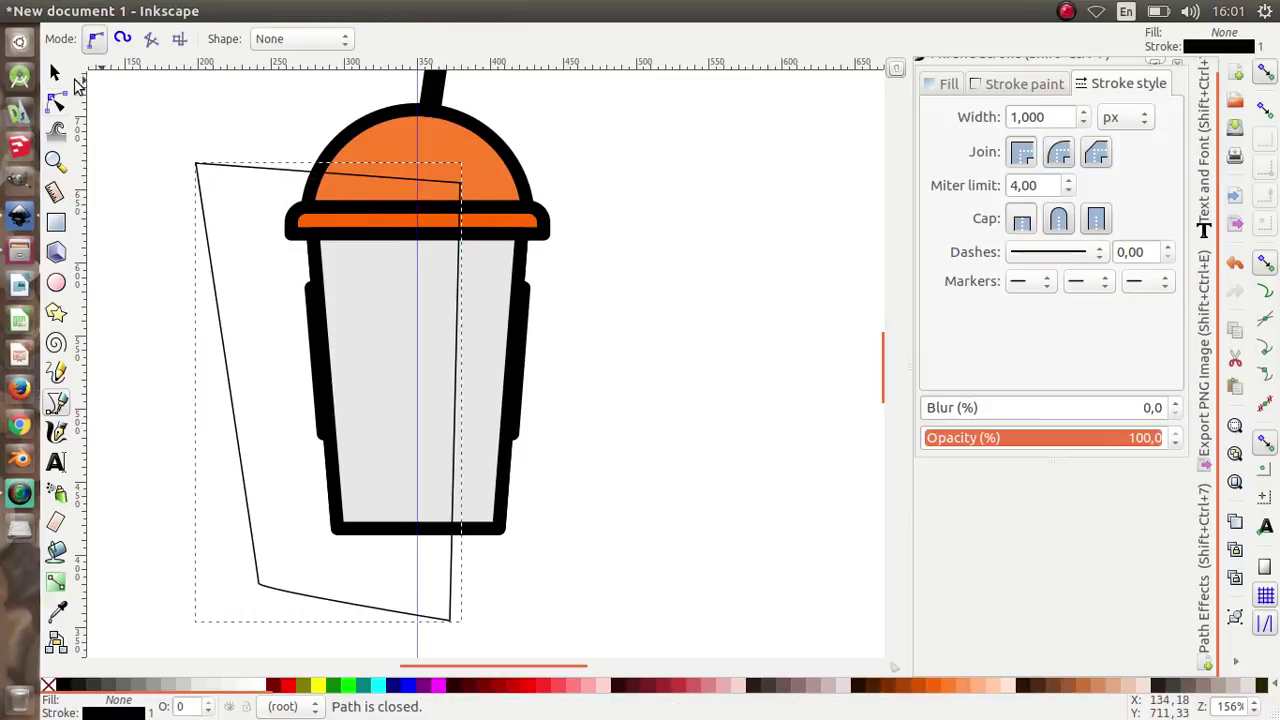
Step: Subtract the polygon from the grey cup copy and remove the strip's outline
click(55, 72)
shift+click(484, 315)
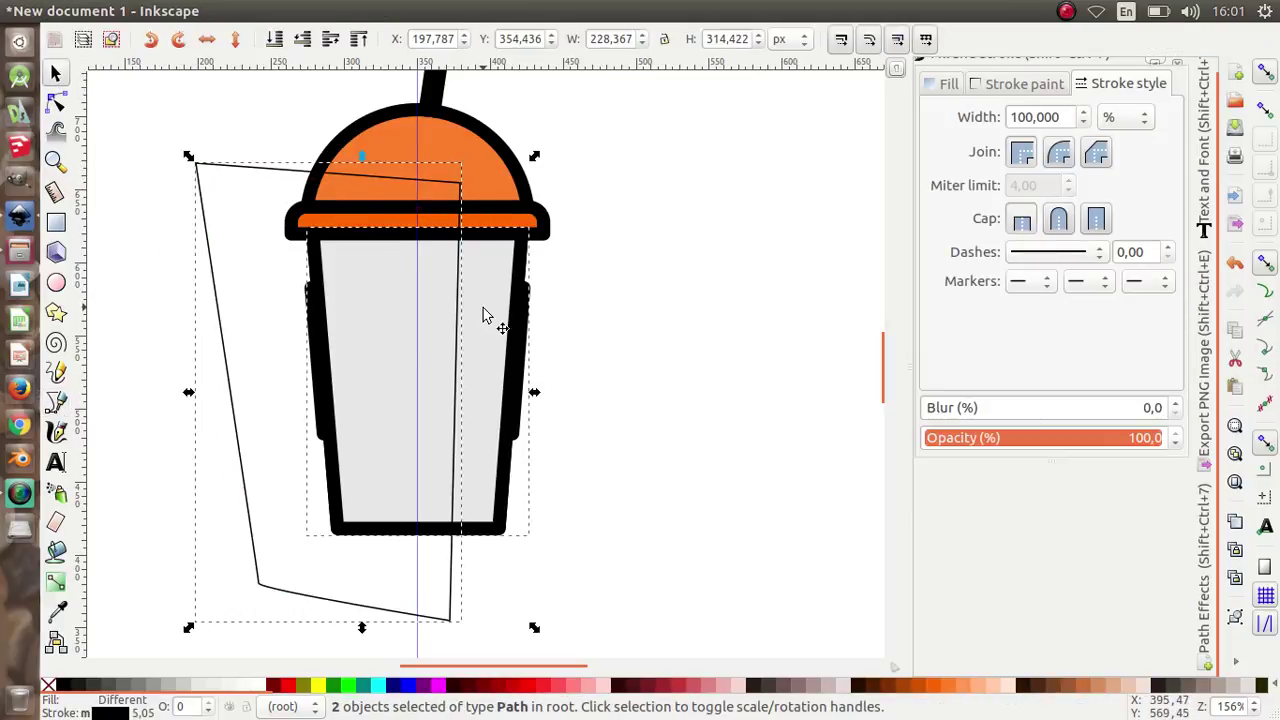
click(295, 11)
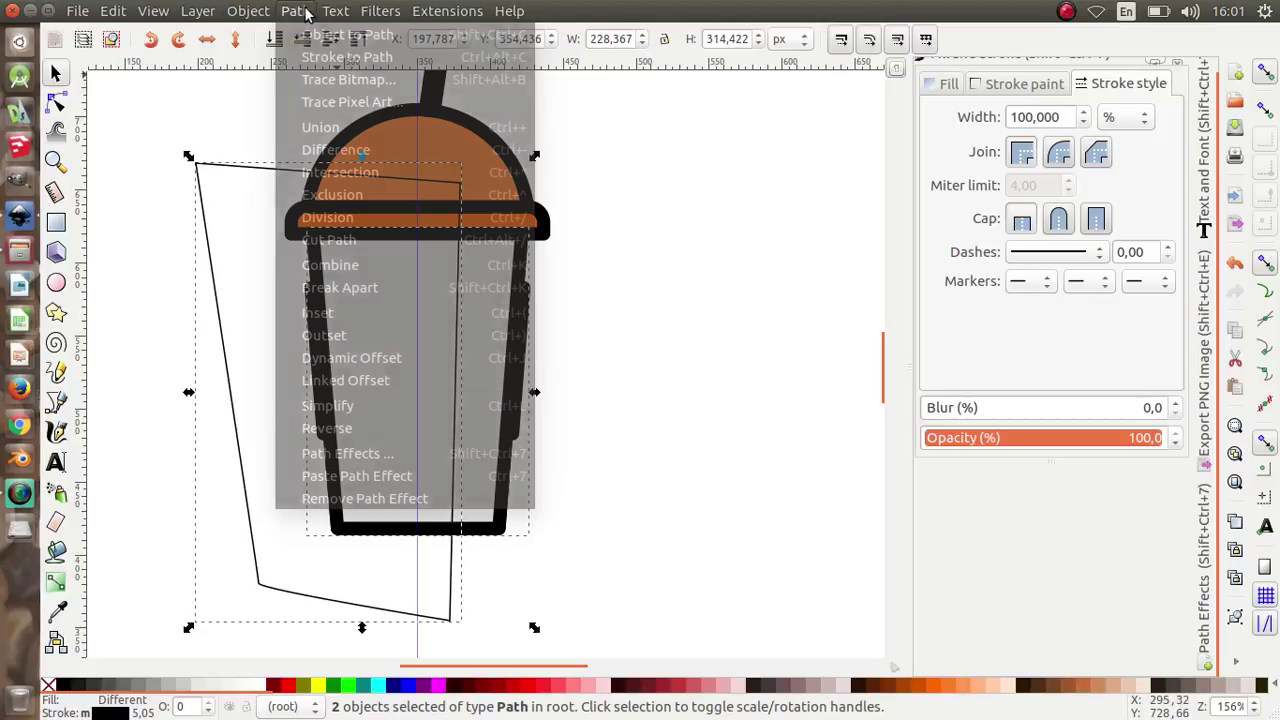
click(359, 153)
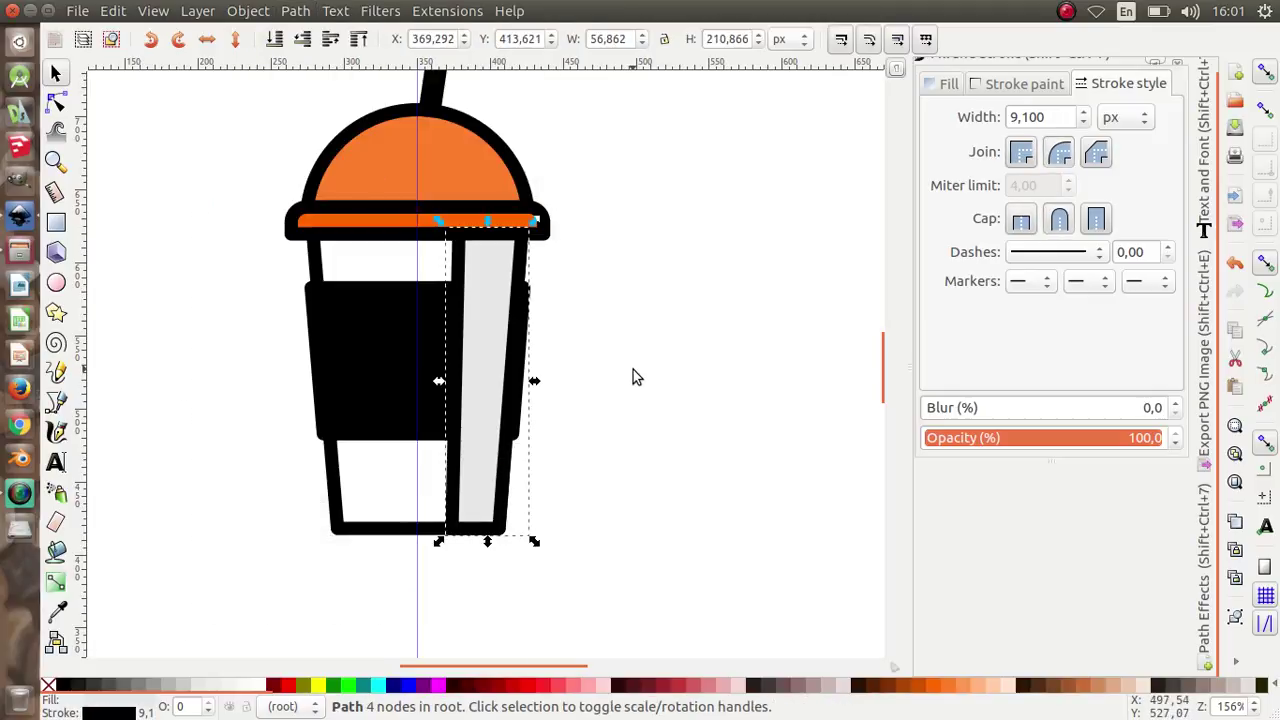
click(1024, 86)
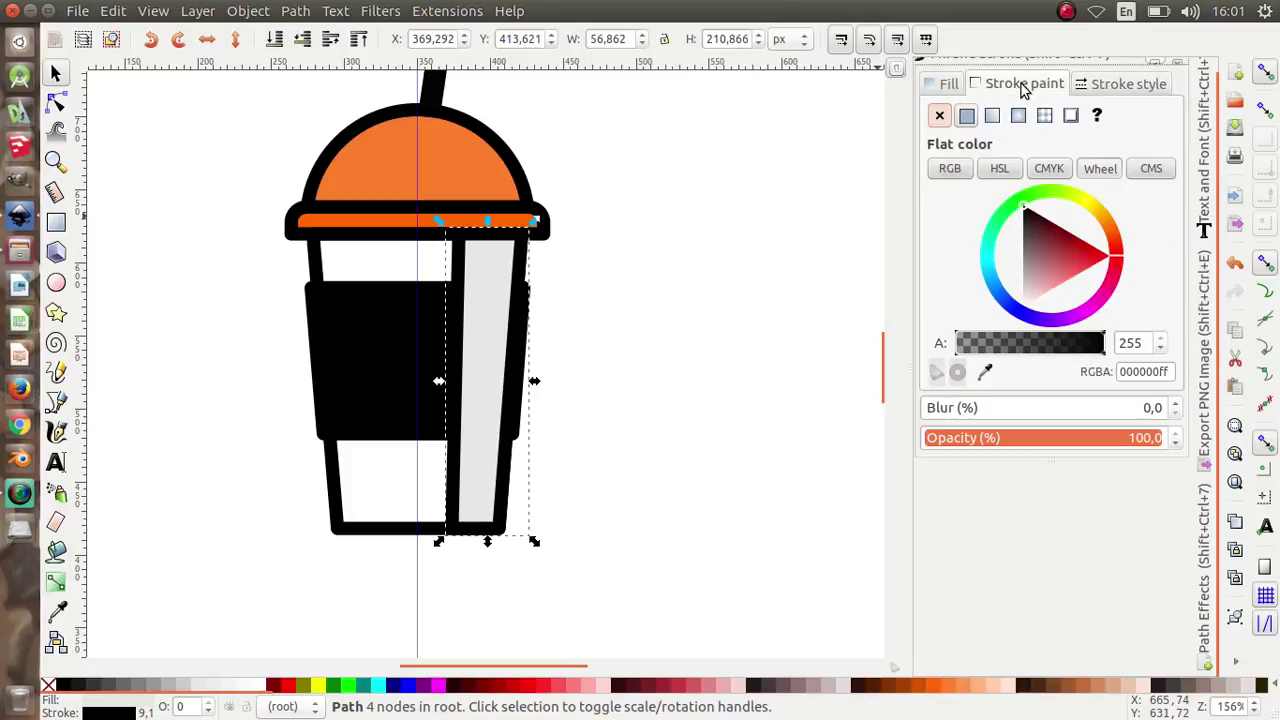
click(940, 116)
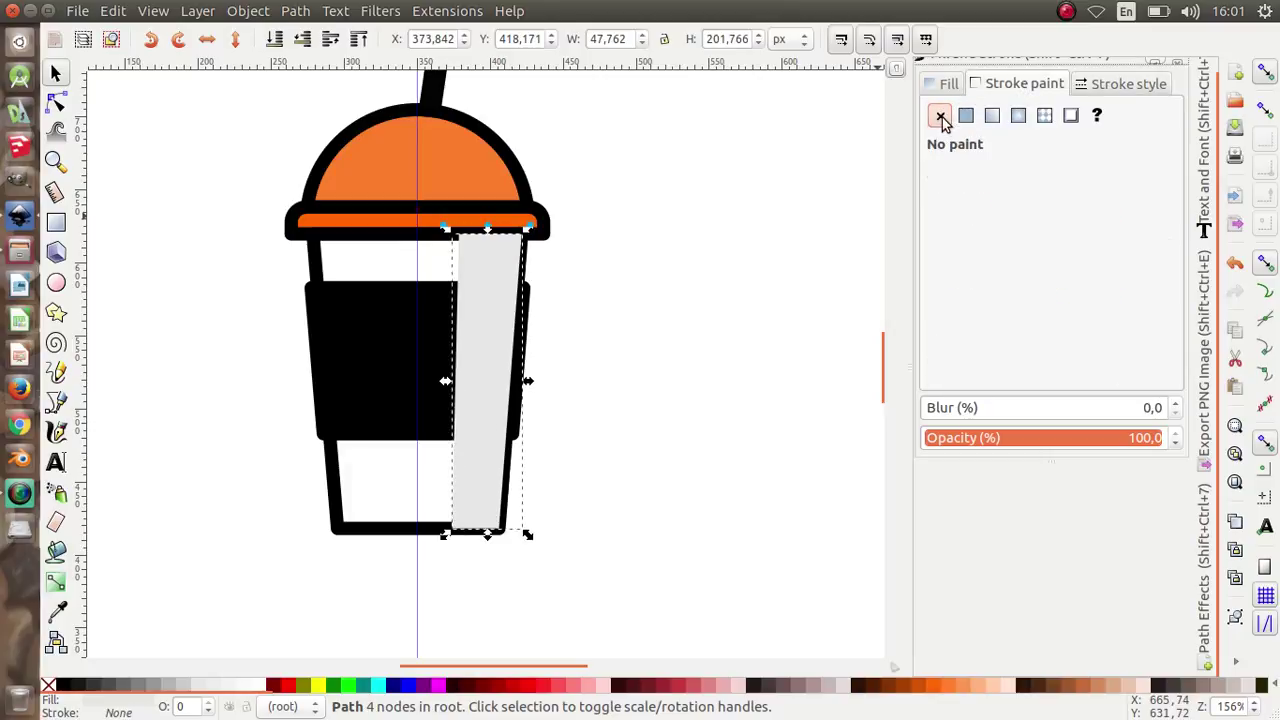
Step: Resize the grey strip to fit inside the cup's right side
scroll(526, 545, up, 3)
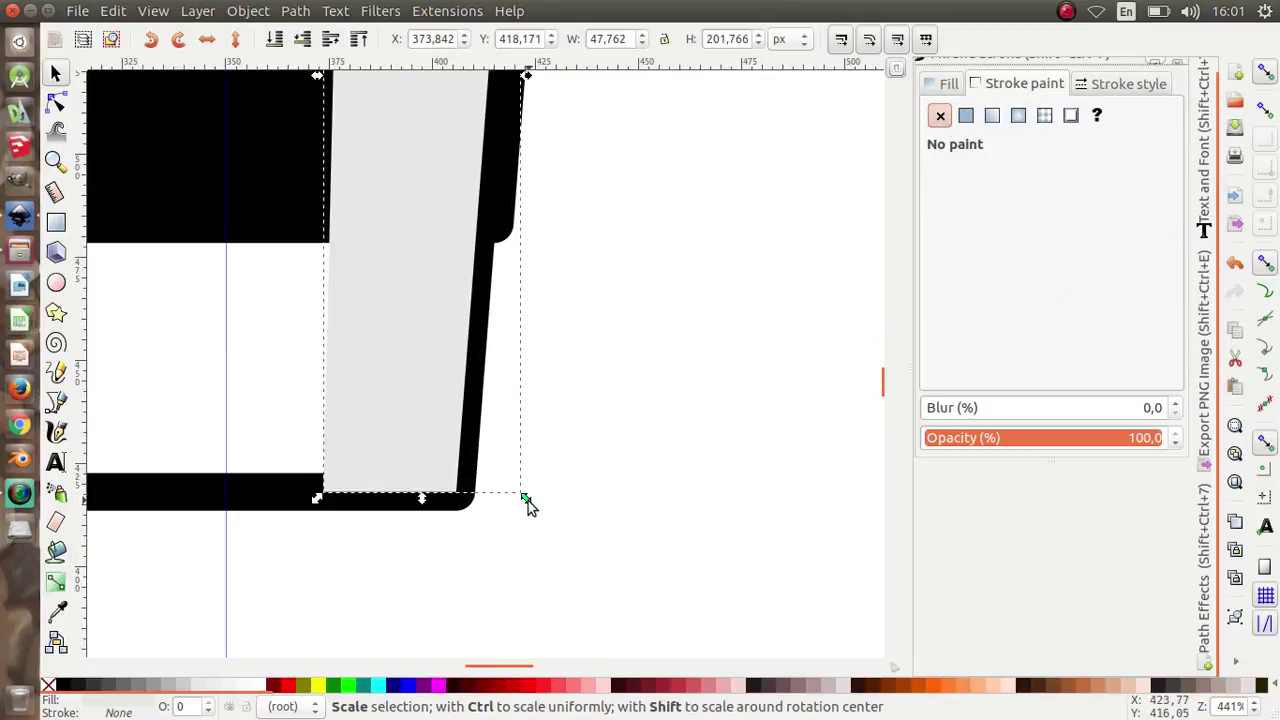
drag(526, 501, 506, 486)
scroll(500, 528, down, 1)
scroll(502, 535, down, 2)
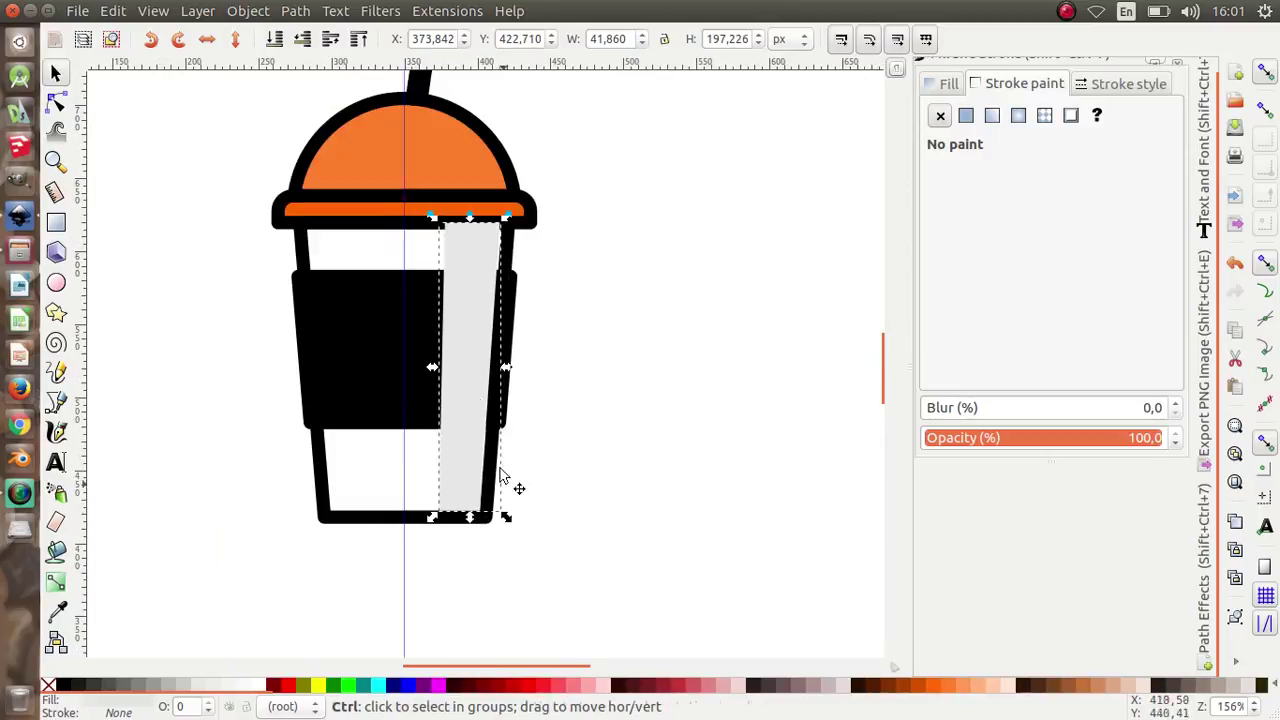
scroll(471, 249, up, 4)
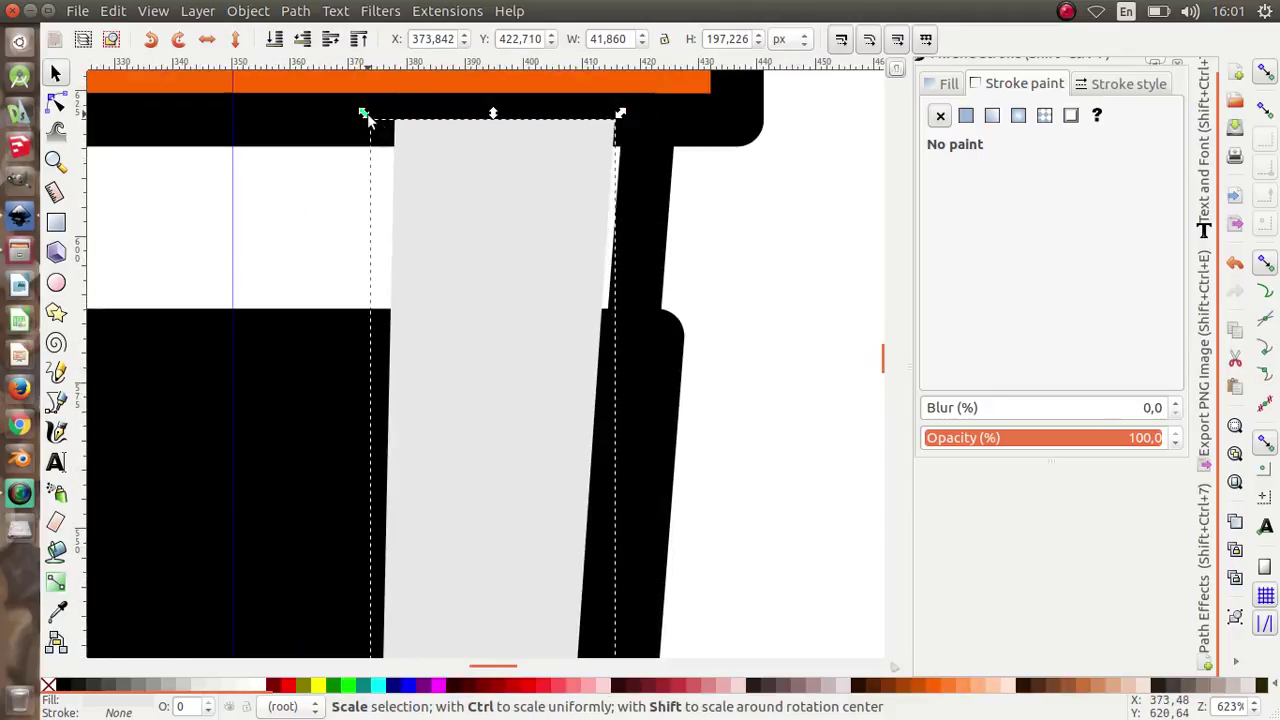
drag(364, 115, 389, 140)
key(ctrl+z)
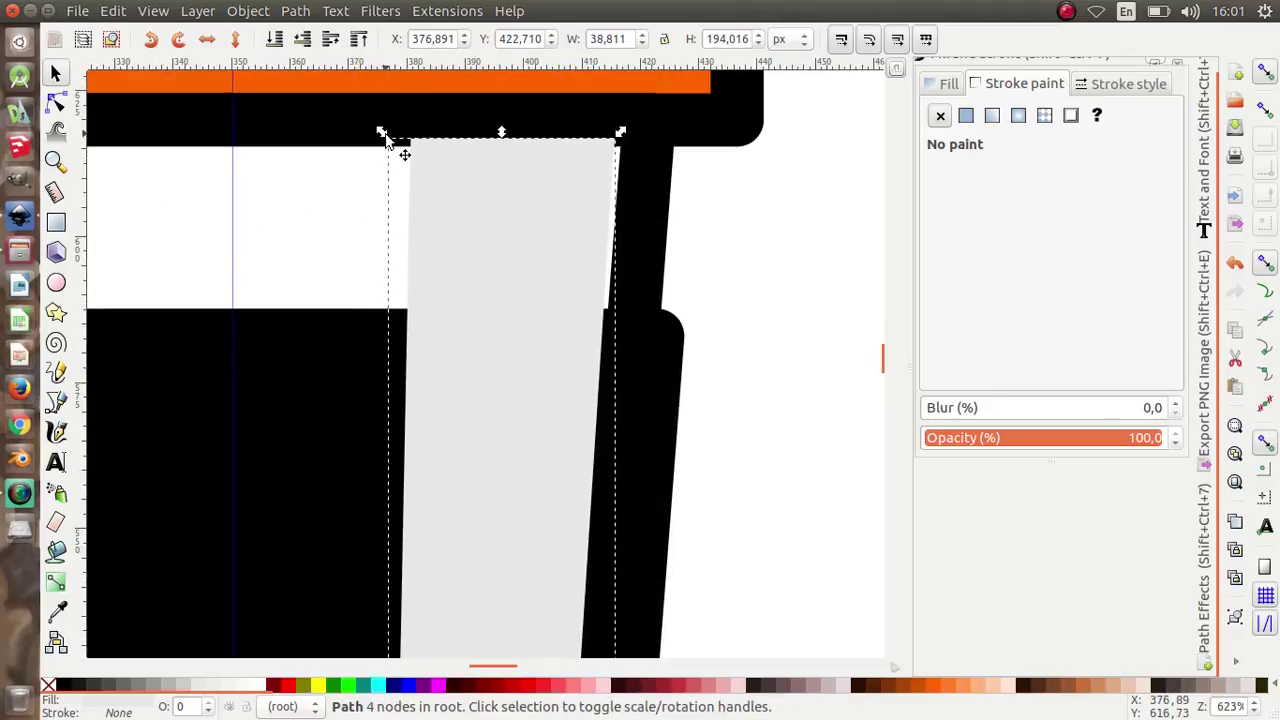
key(ctrl+z)
key(ctrl+z)
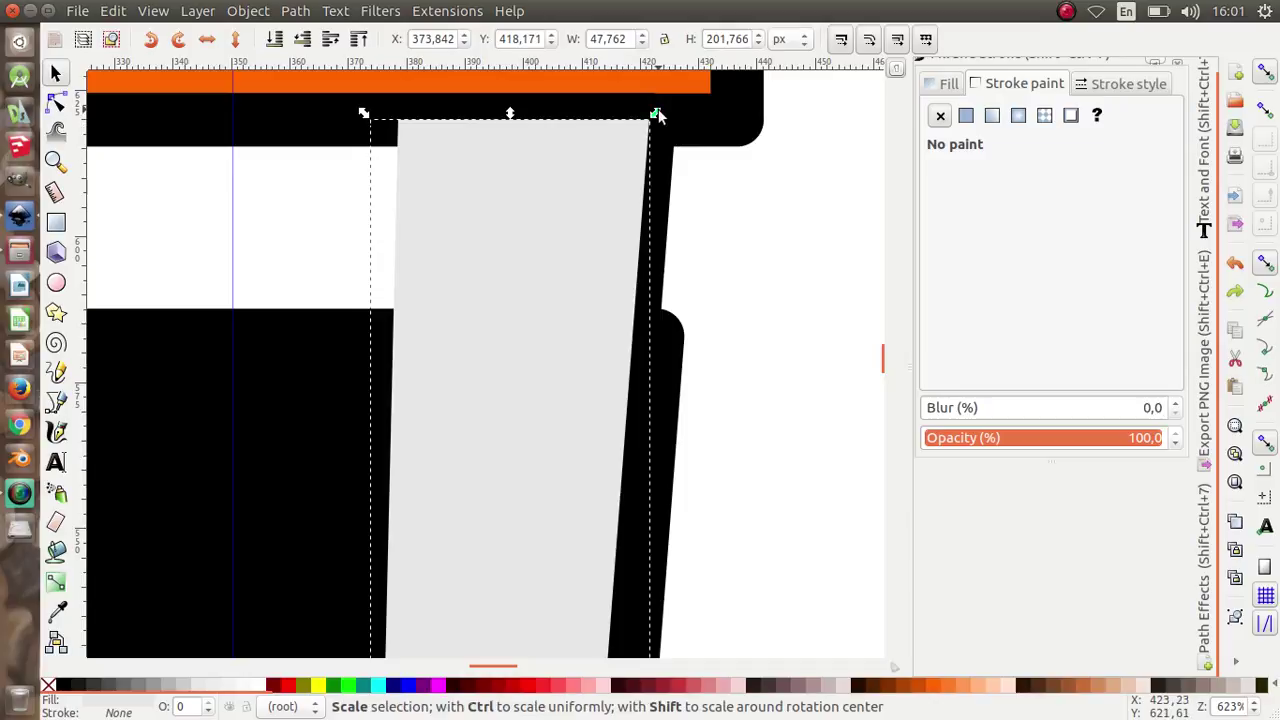
mouse_move(662, 126)
mouse_down()
mouse_move(618, 148)
mouse_move(636, 127)
mouse_move(661, 154)
mouse_up()
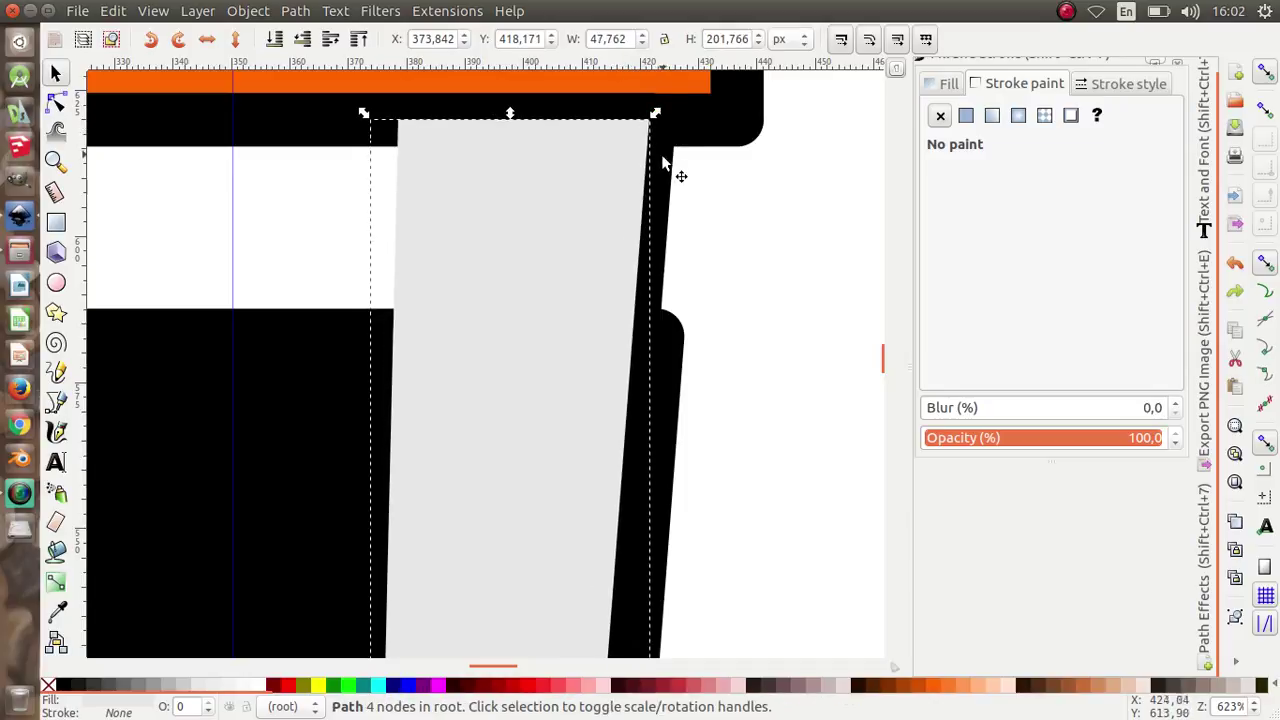
scroll(424, 161, down, 2)
scroll(474, 209, down, 1)
scroll(435, 173, up, 1)
scroll(434, 174, down, 1)
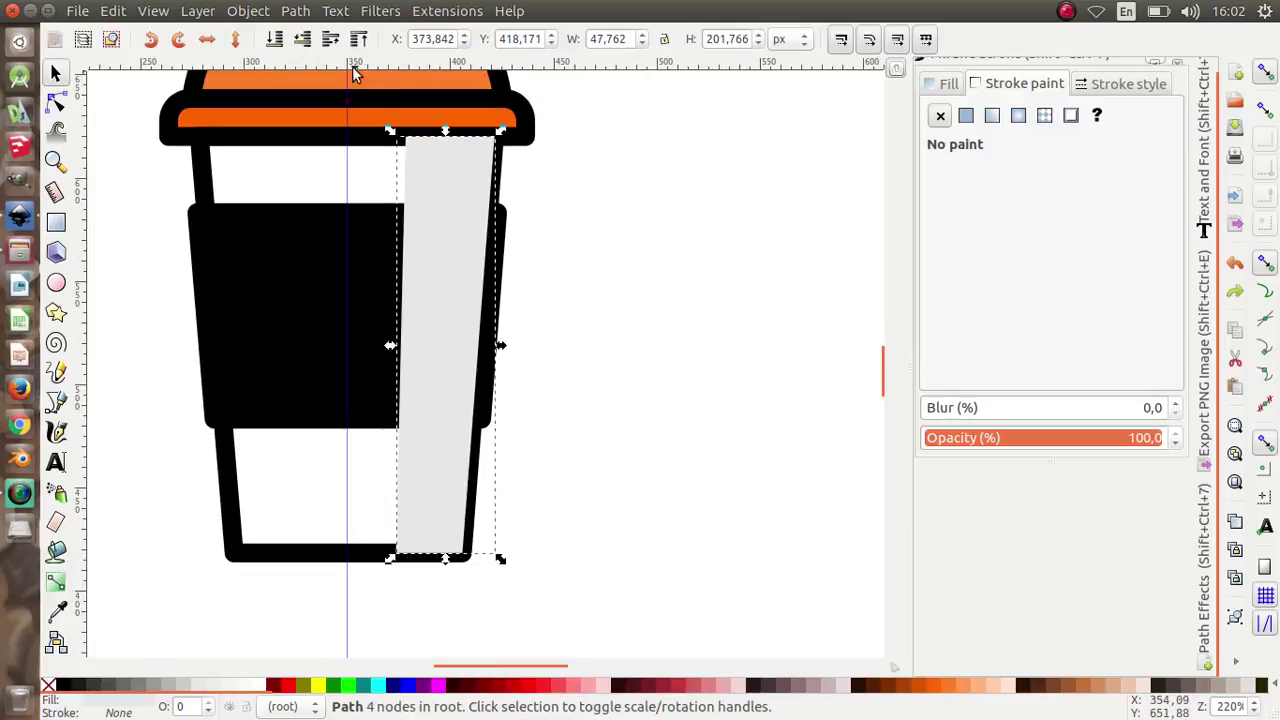
Step: Lower the grey strip two levels behind the sleeve and move the guide off the cup
click(303, 40)
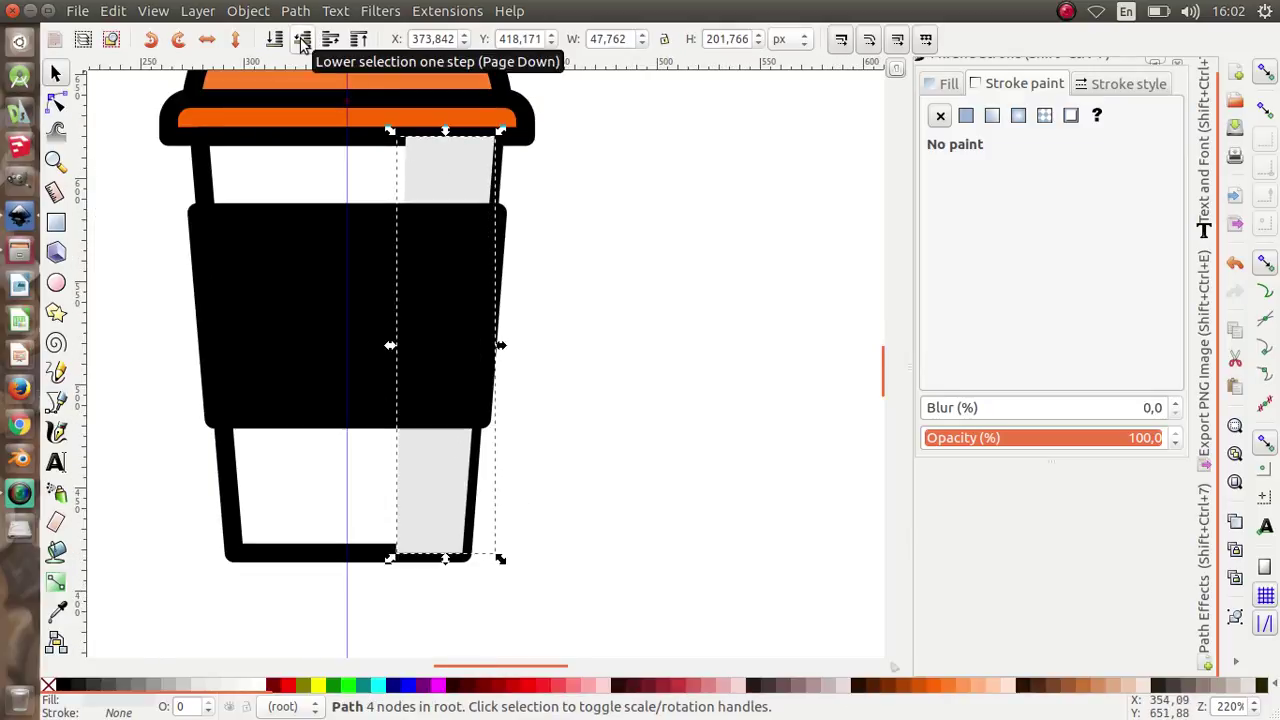
click(303, 40)
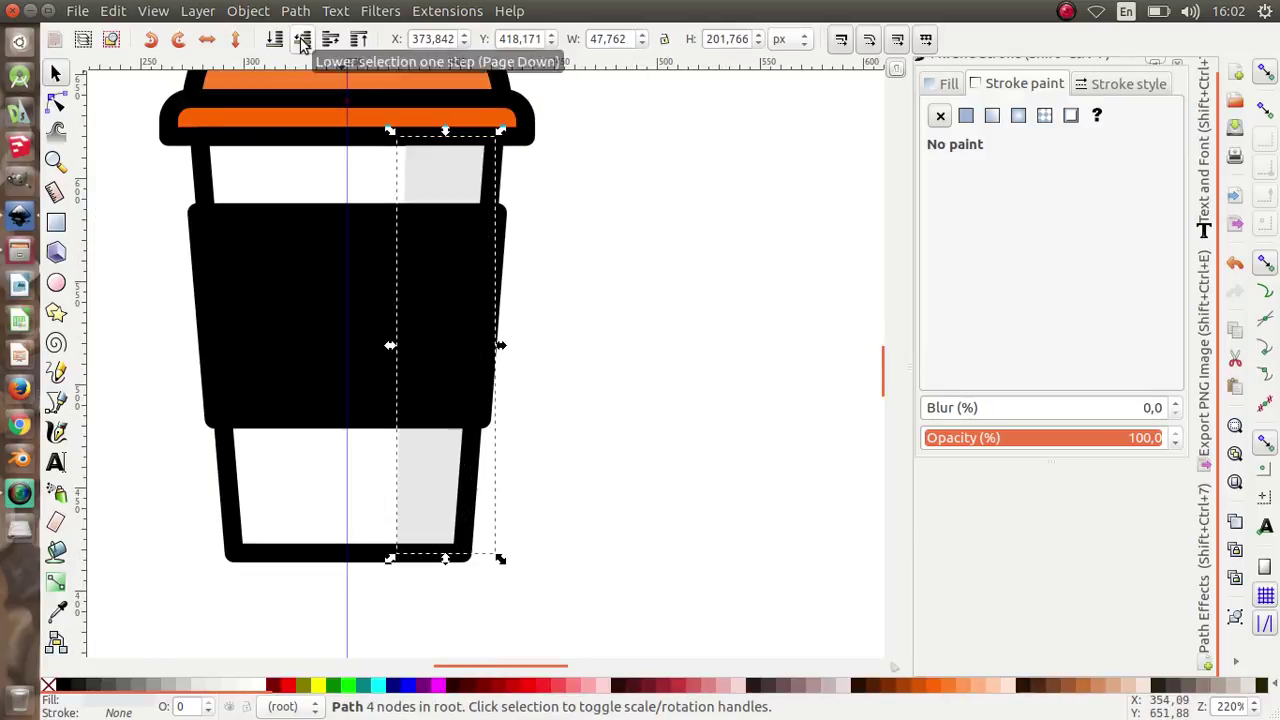
click(616, 431)
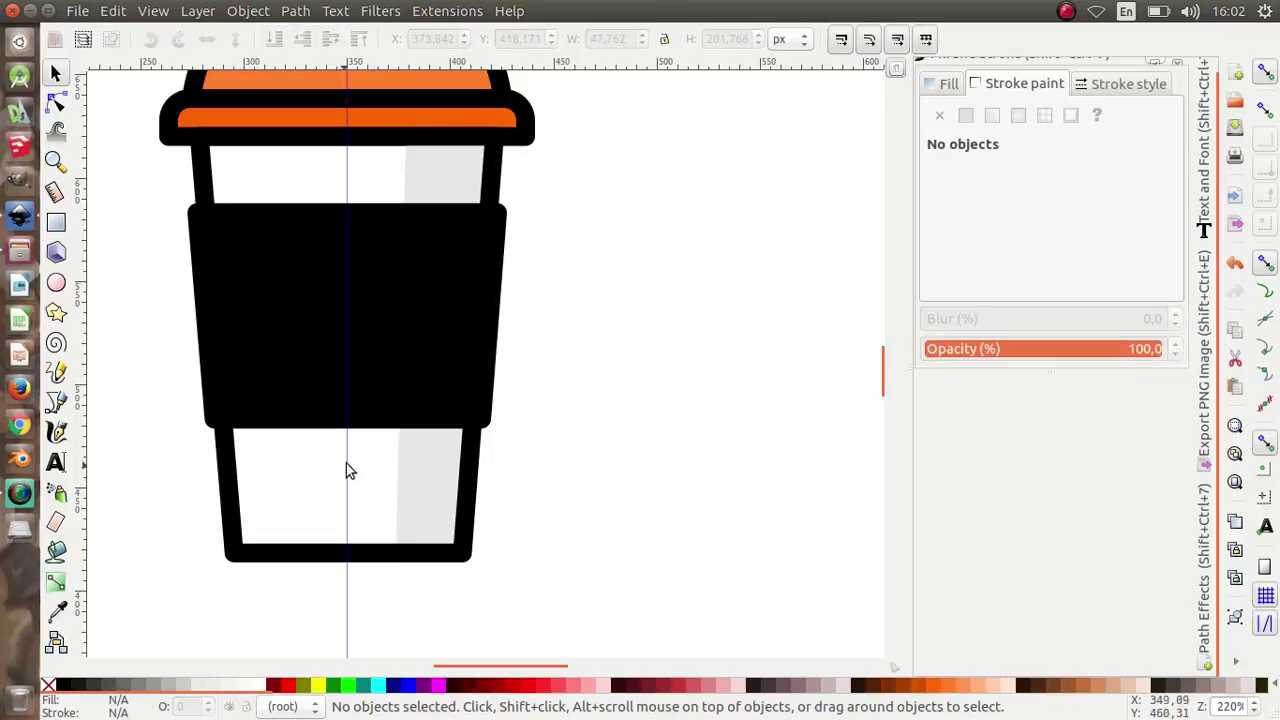
scroll(322, 493, down, 2)
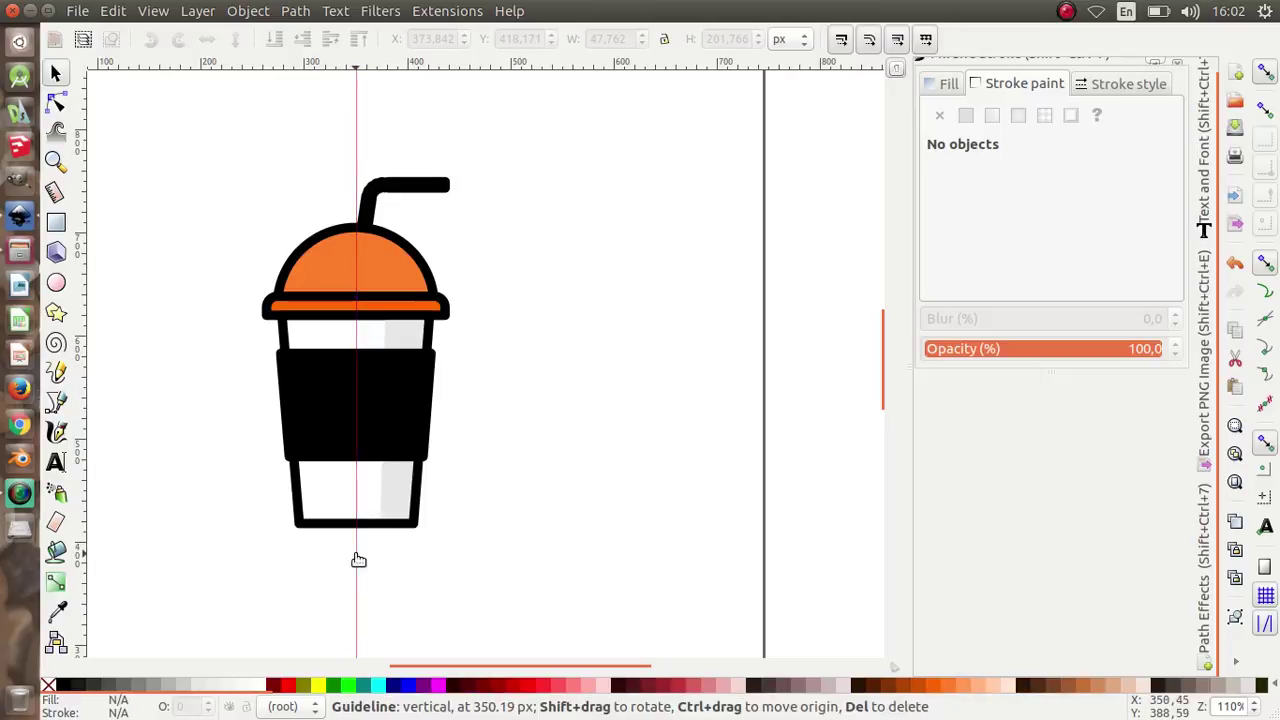
mouse_move(357, 555)
mouse_down()
mouse_move(177, 509)
mouse_move(78, 450)
mouse_up()
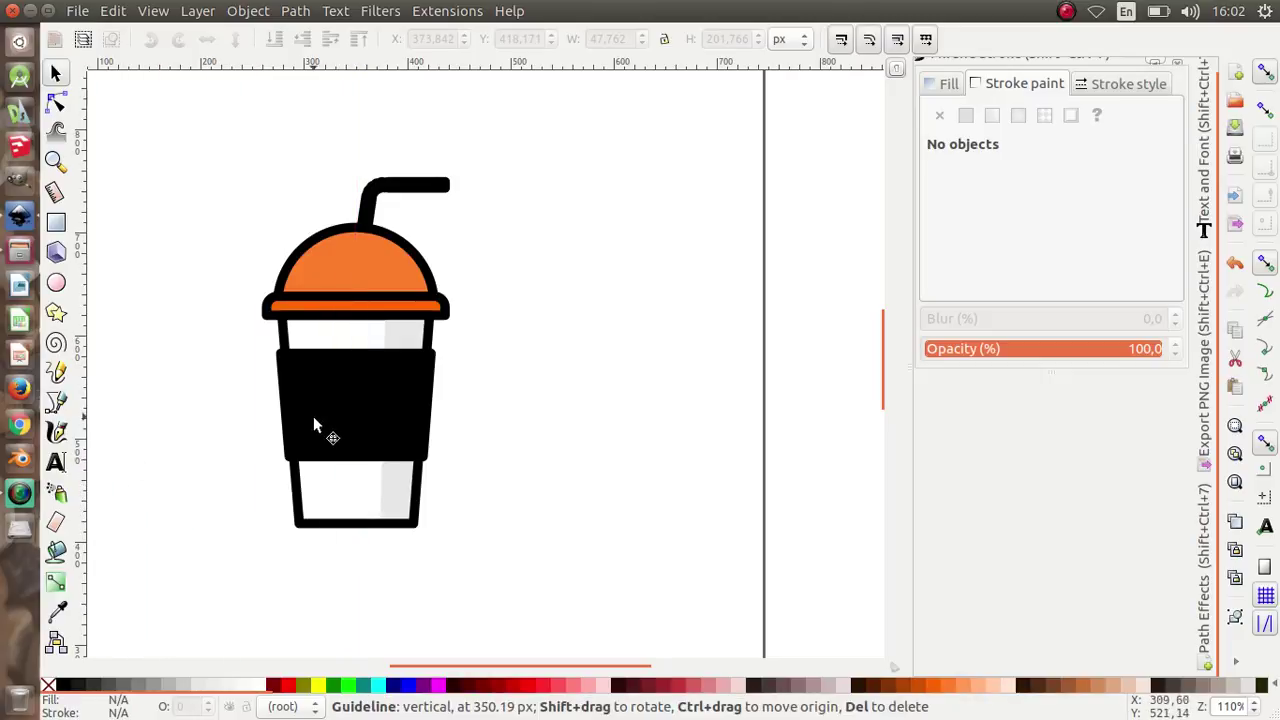
scroll(313, 416, up, 2)
scroll(342, 418, down, 1)
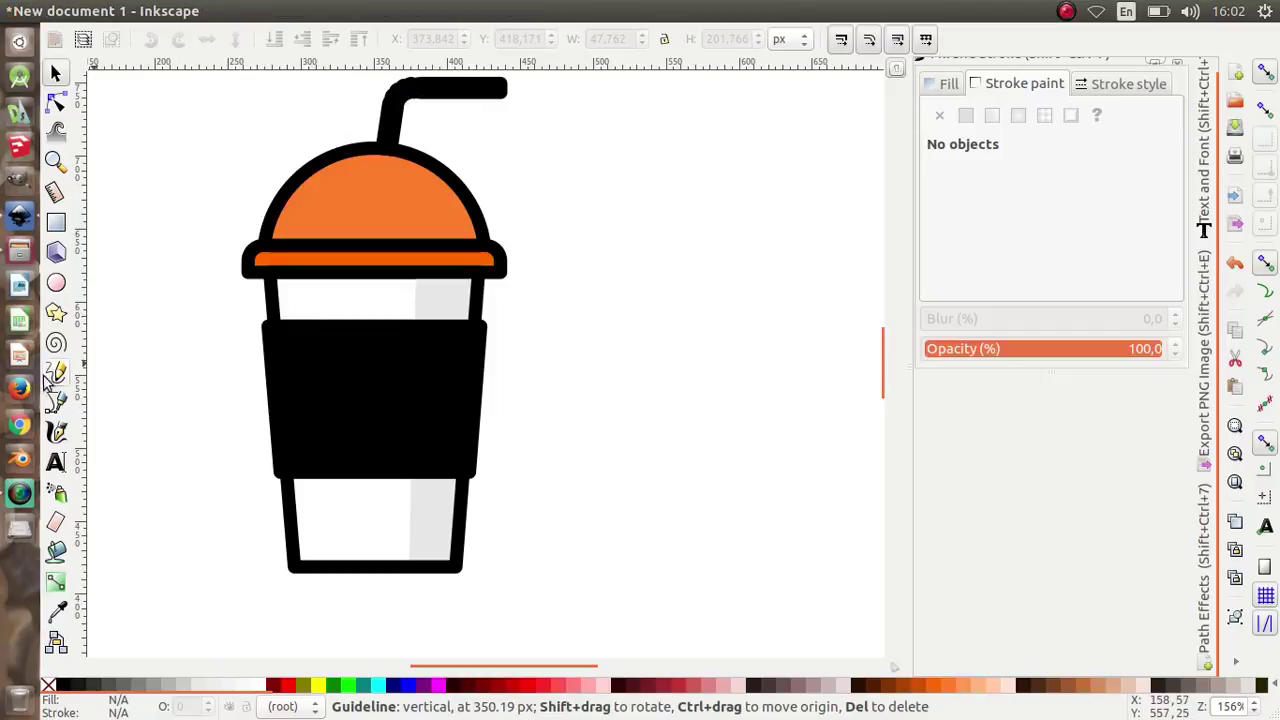
Step: Draw a dark brown ellipse to the right of the cup
click(56, 284)
drag(623, 360, 764, 433)
ctrl+scroll(750, 410, up, 1)
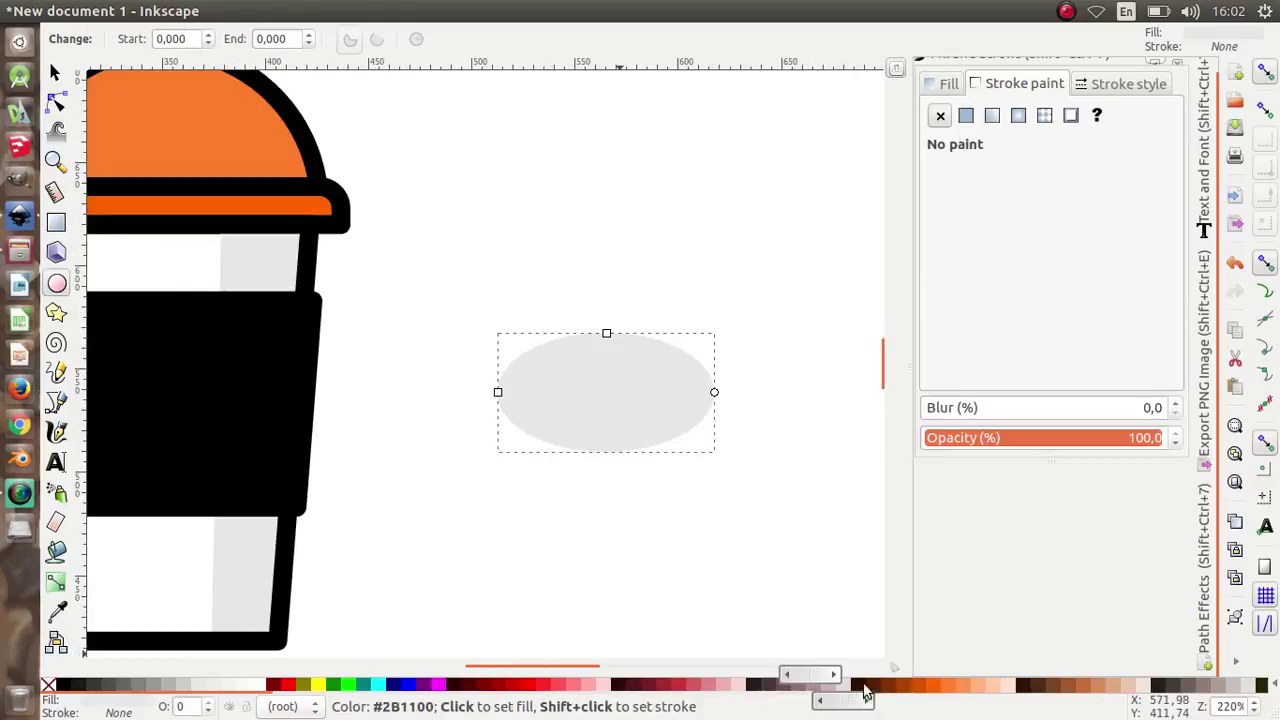
click(886, 687)
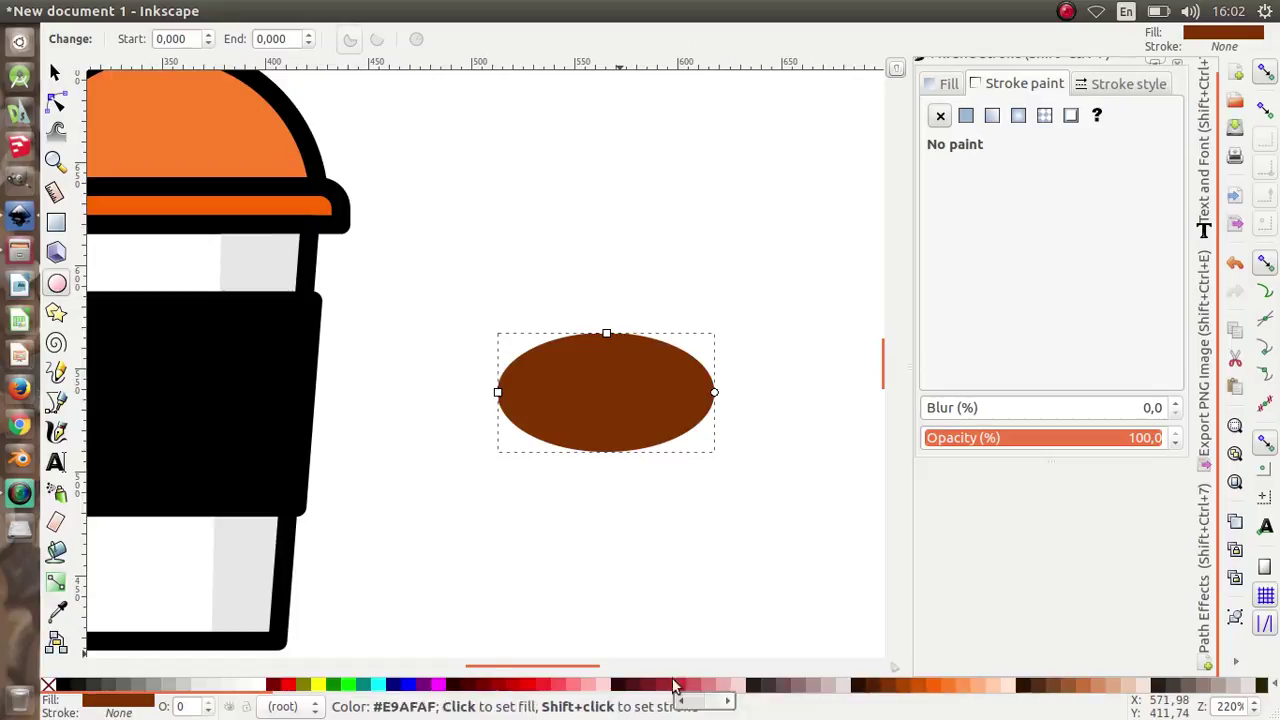
Step: Draw a thin rectangular bar across the middle of the oval, centred and thinned
click(57, 224)
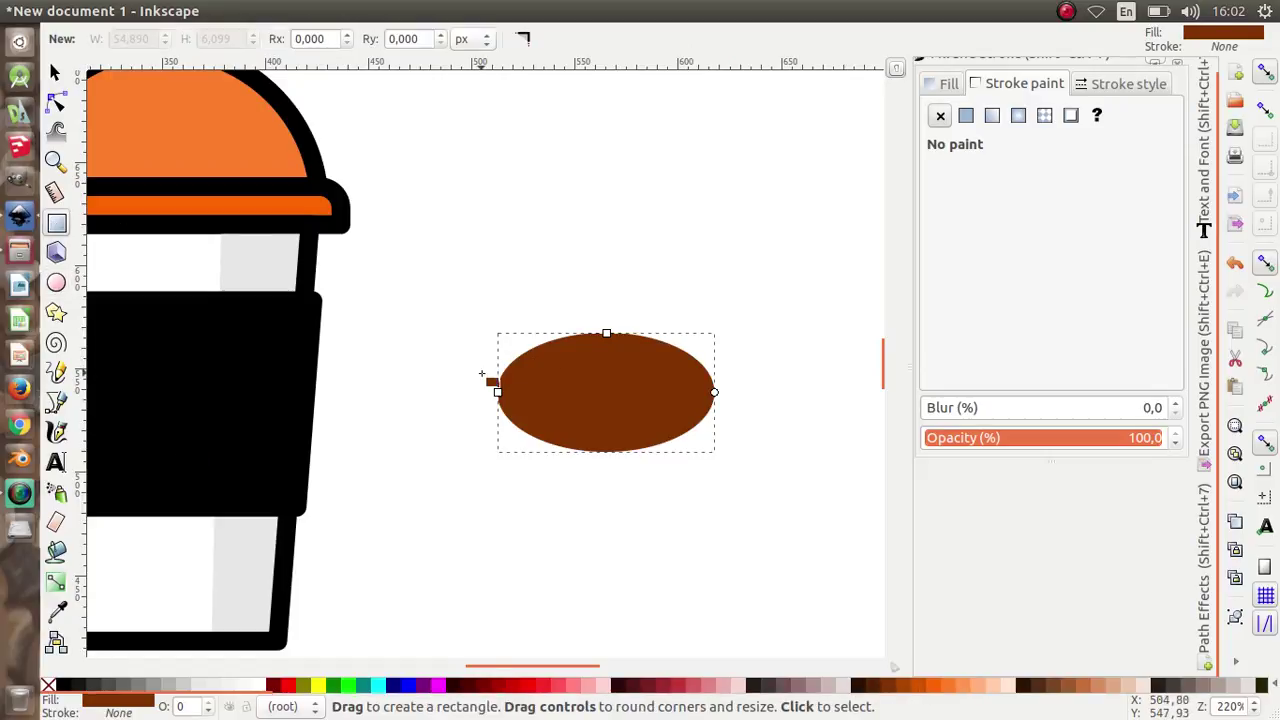
drag(479, 383, 758, 399)
click(53, 73)
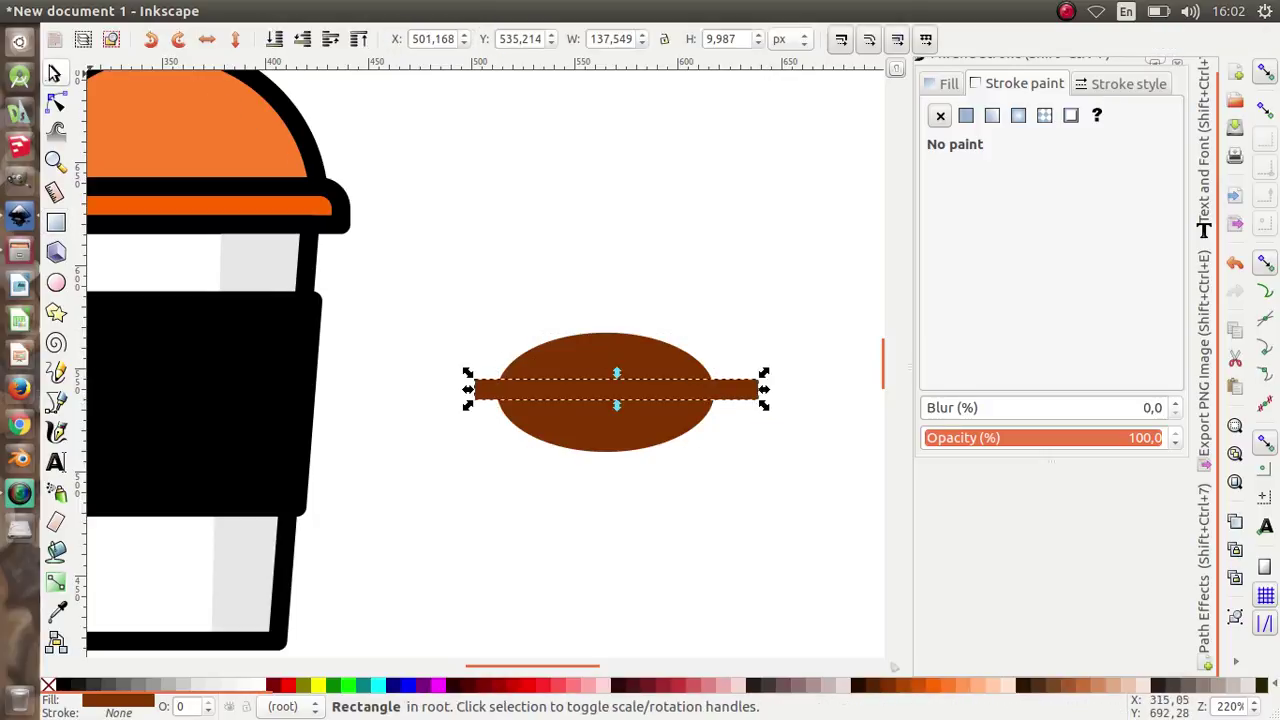
key(Down)
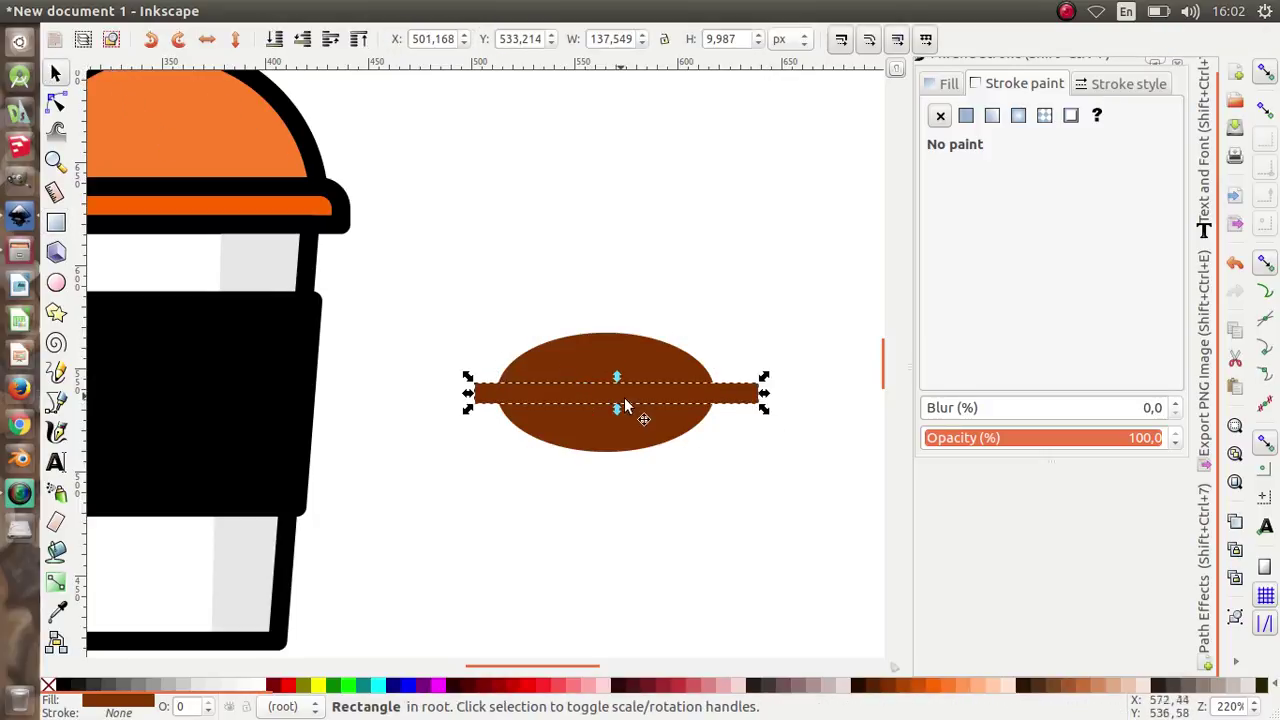
ctrl+scroll(625, 400, up, 2)
ctrl+scroll(589, 353, up, 2)
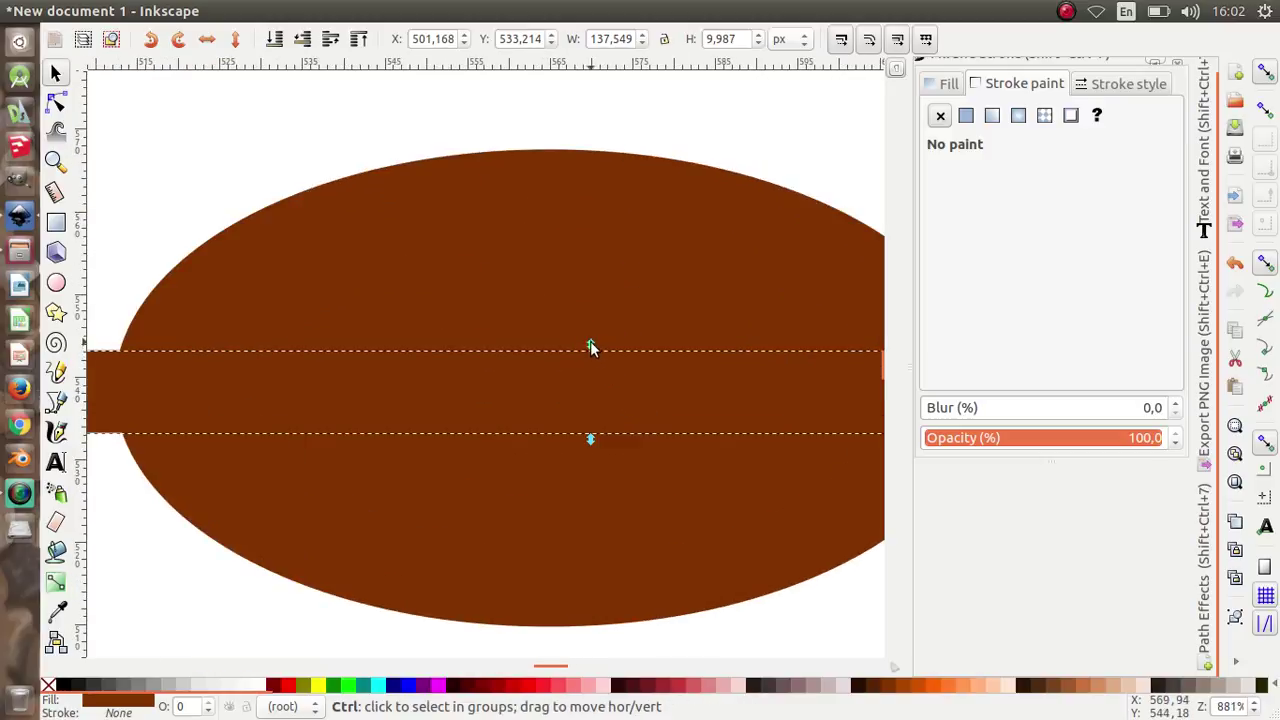
drag(592, 346, 600, 366)
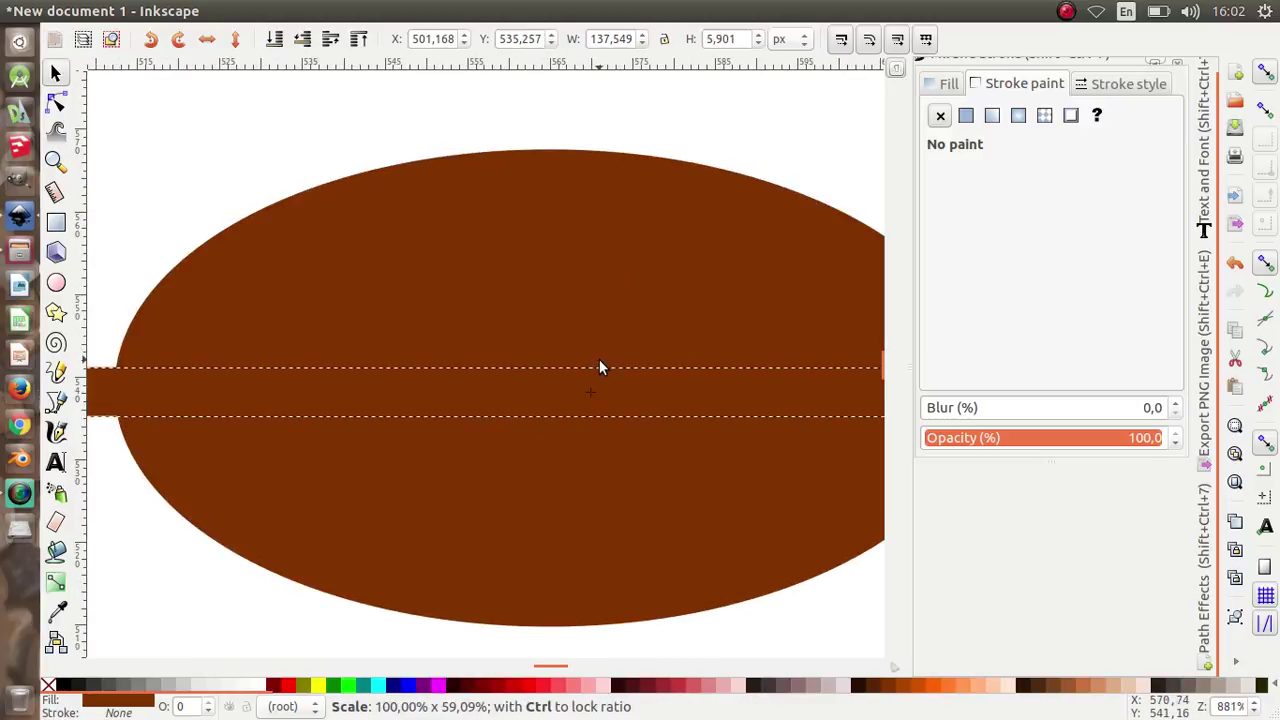
Step: Cut the bar out of the oval with Path > Difference
ctrl+scroll(539, 373, down, 3)
drag(788, 506, 280, 120)
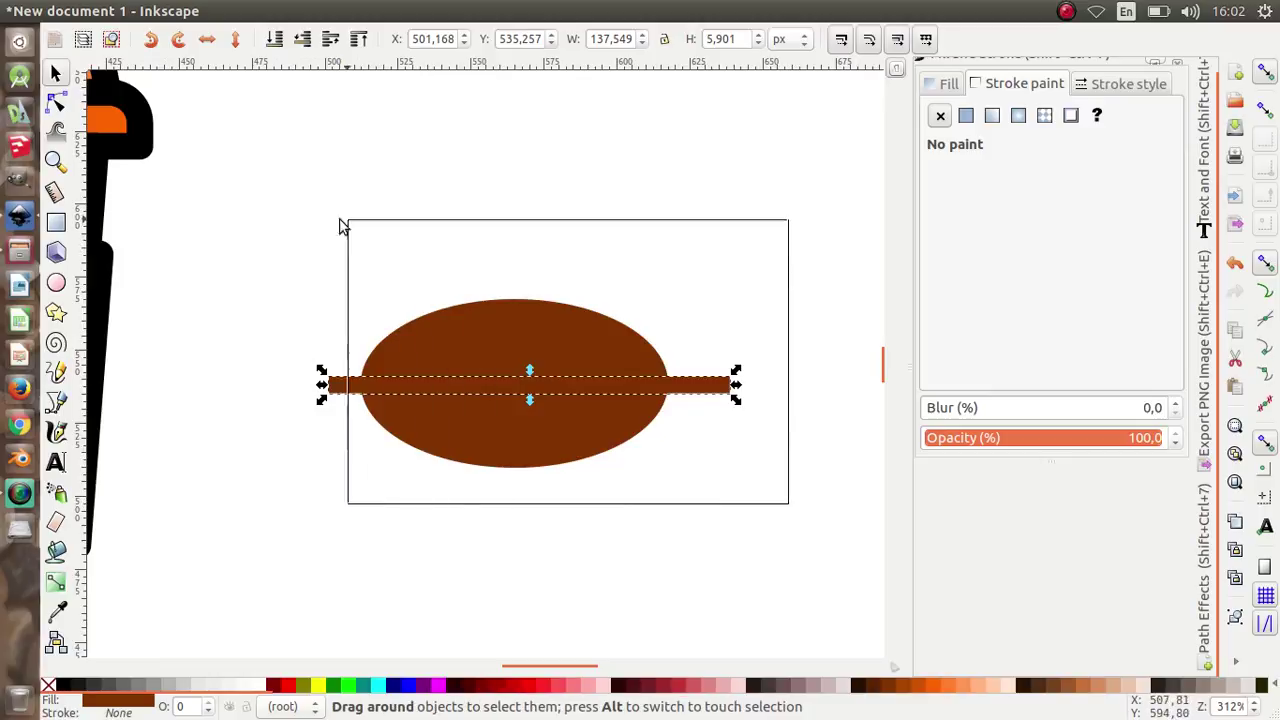
click(295, 10)
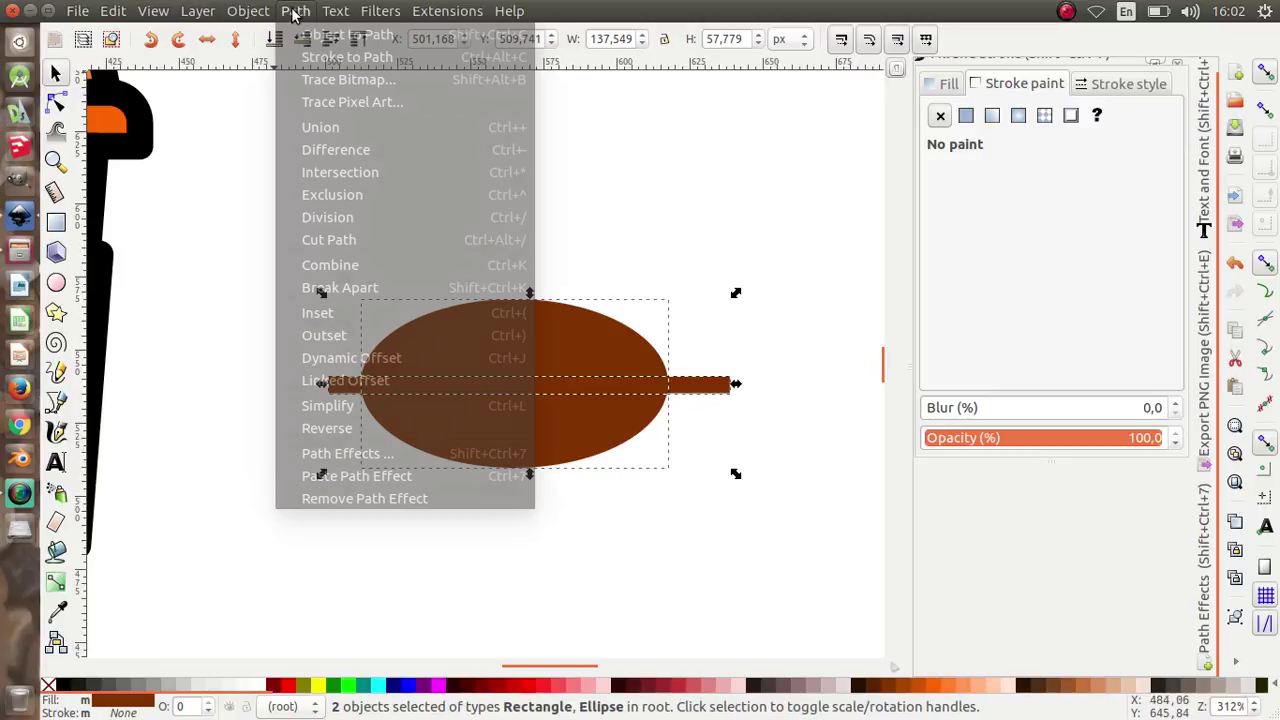
click(363, 159)
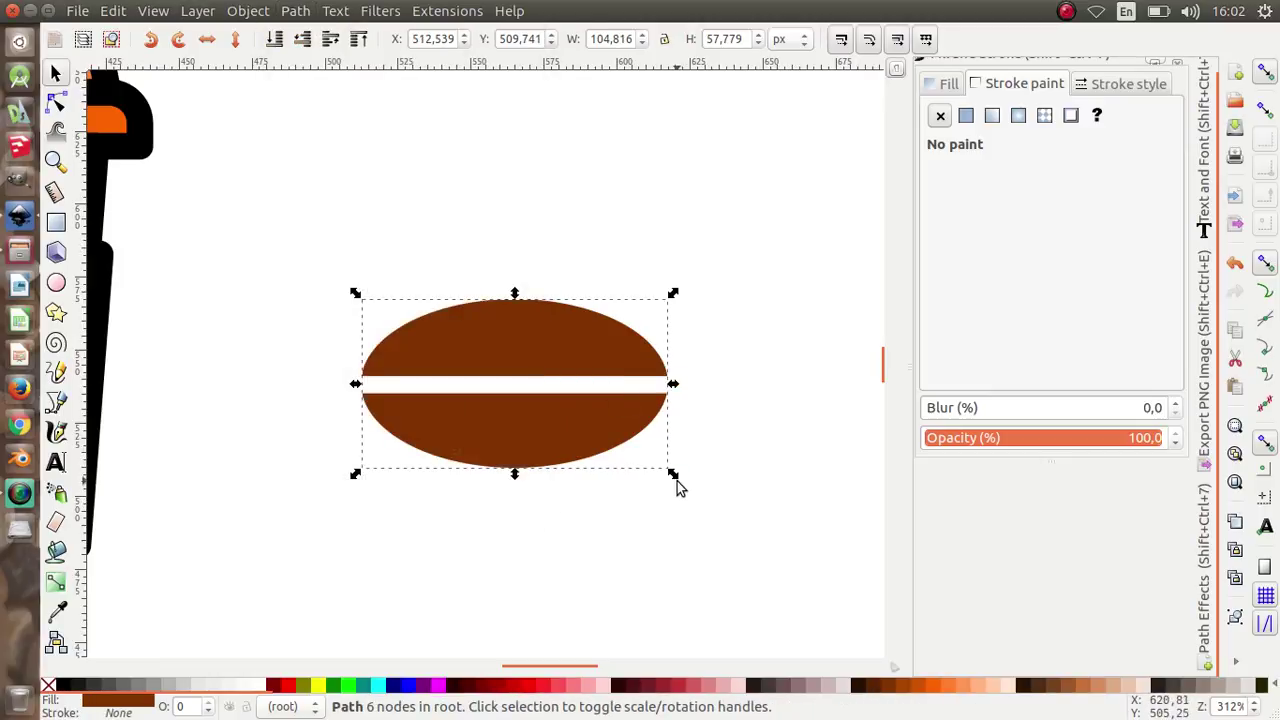
Step: Recolour the bean darker orange, shrink it, and place it on the sleeve
click(940, 686)
click(920, 686)
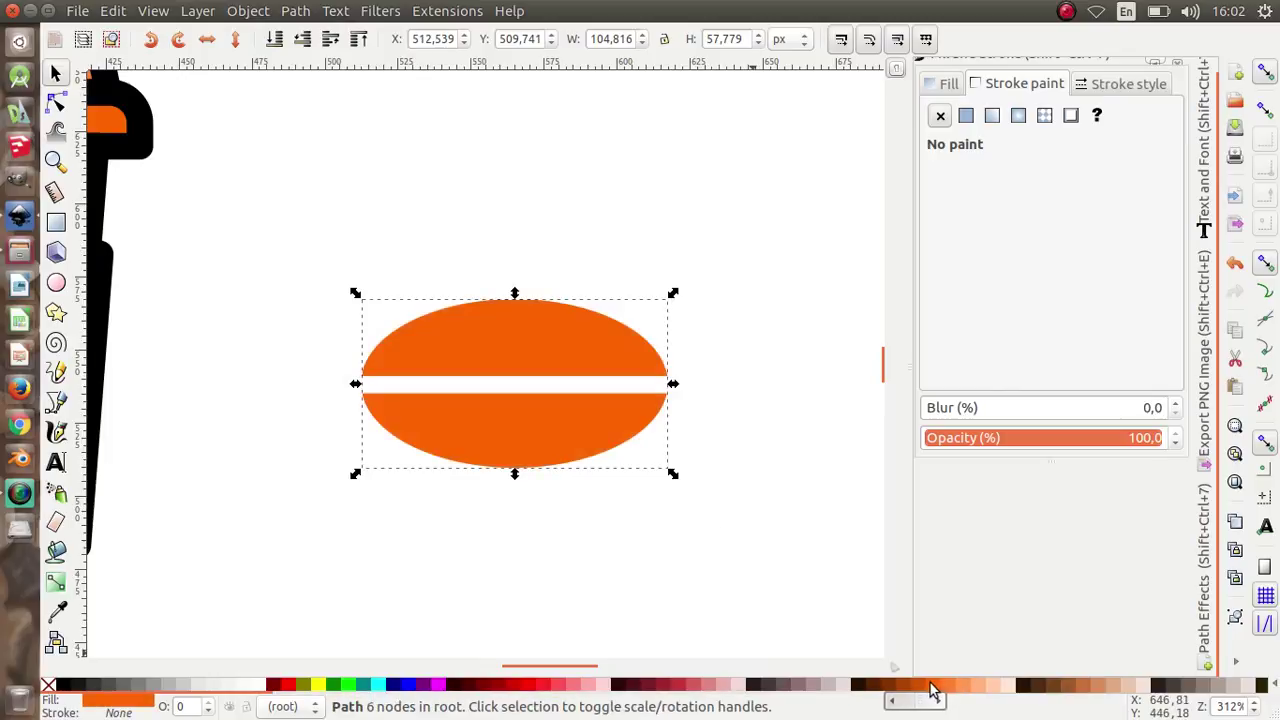
click(920, 688)
ctrl+scroll(771, 477, down, 2)
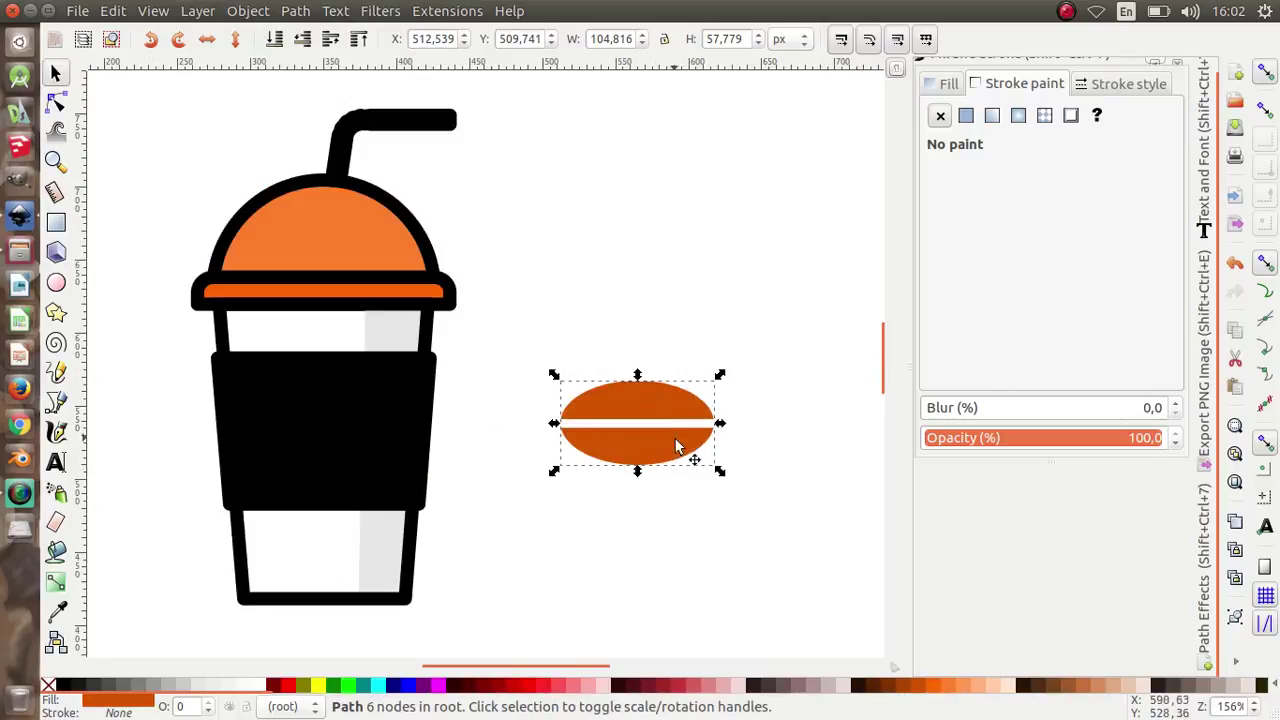
drag(720, 380, 663, 400)
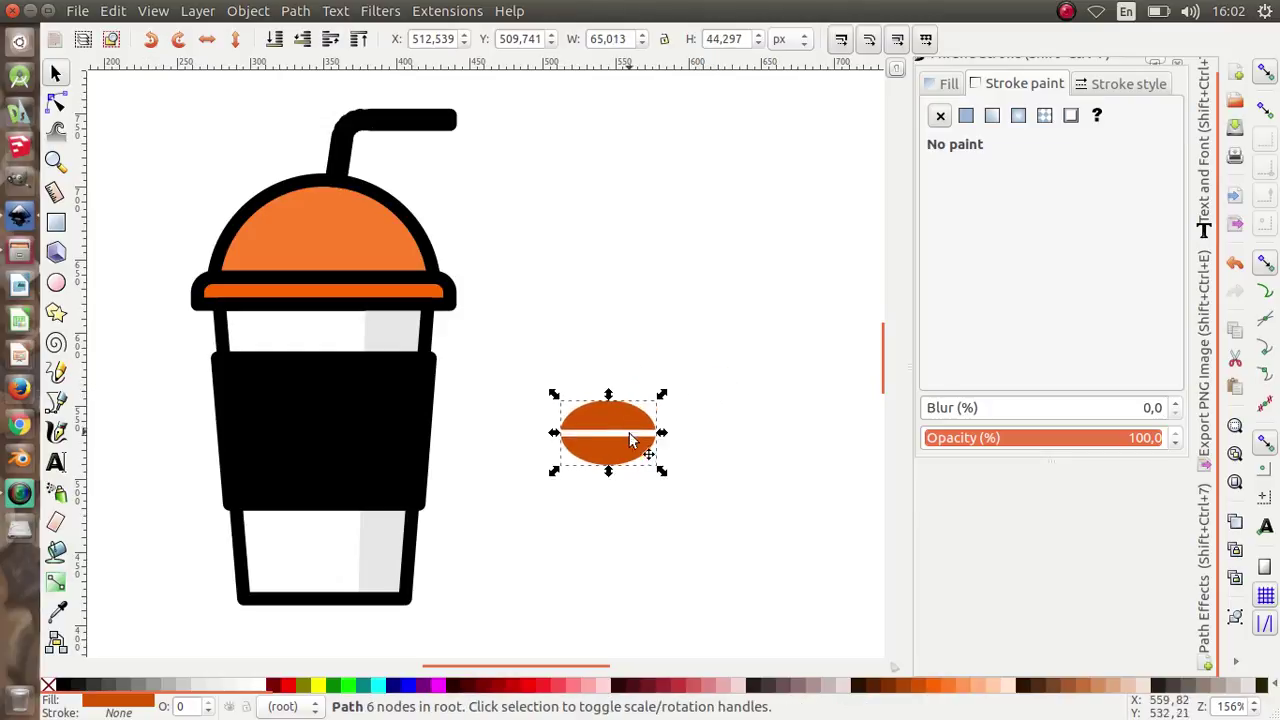
mouse_move(640, 445)
mouse_down()
mouse_move(534, 468)
mouse_move(357, 437)
mouse_up()
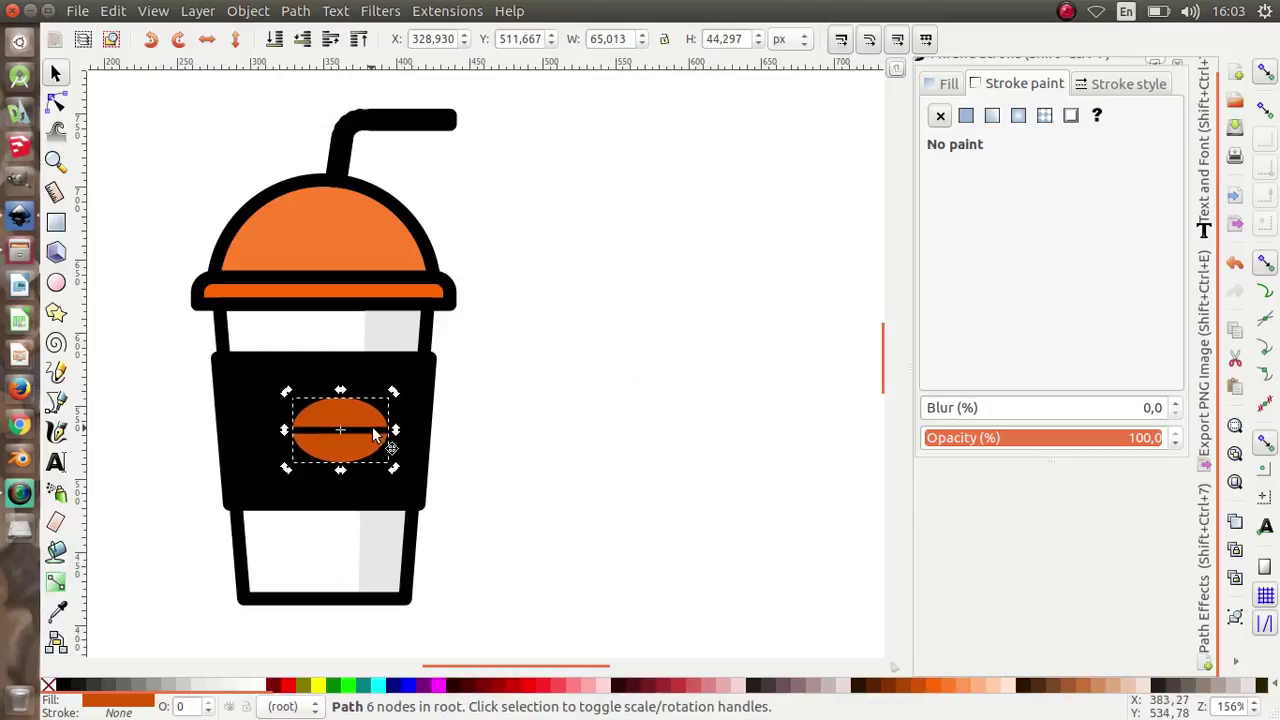
Step: Tilt the bean diagonally and fill it medium orange
click(374, 435)
drag(393, 391, 367, 369)
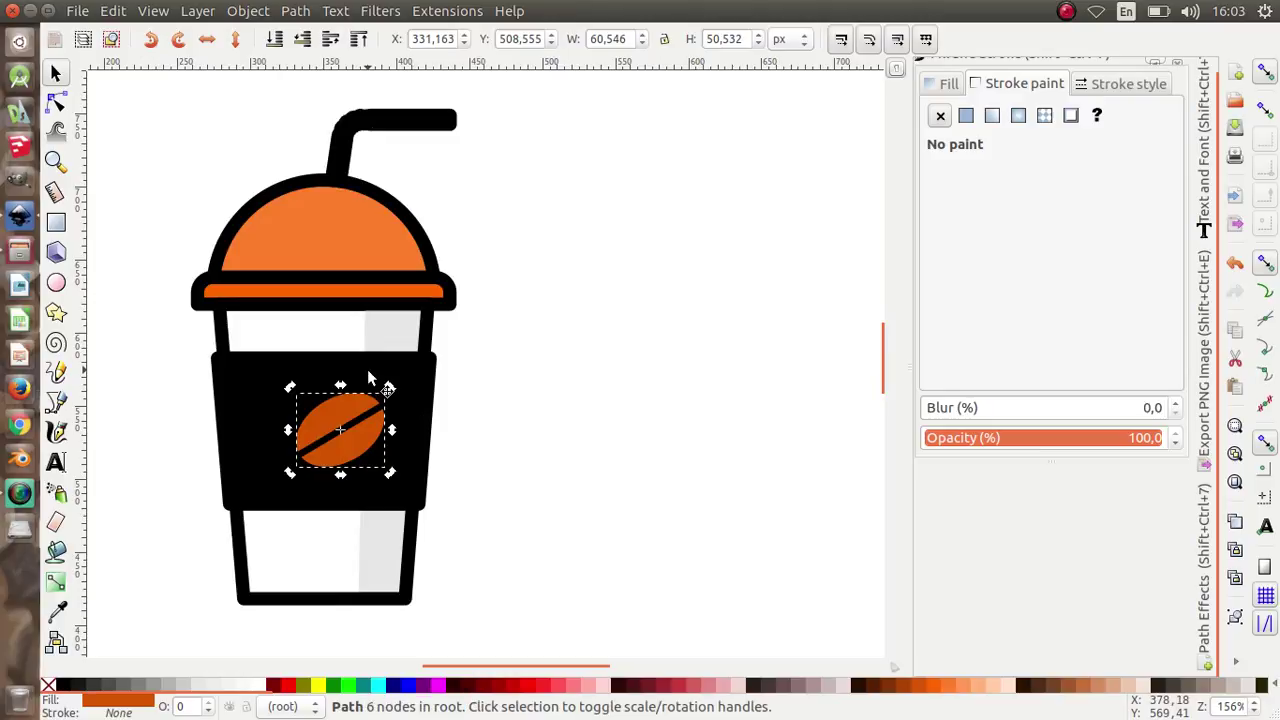
click(962, 688)
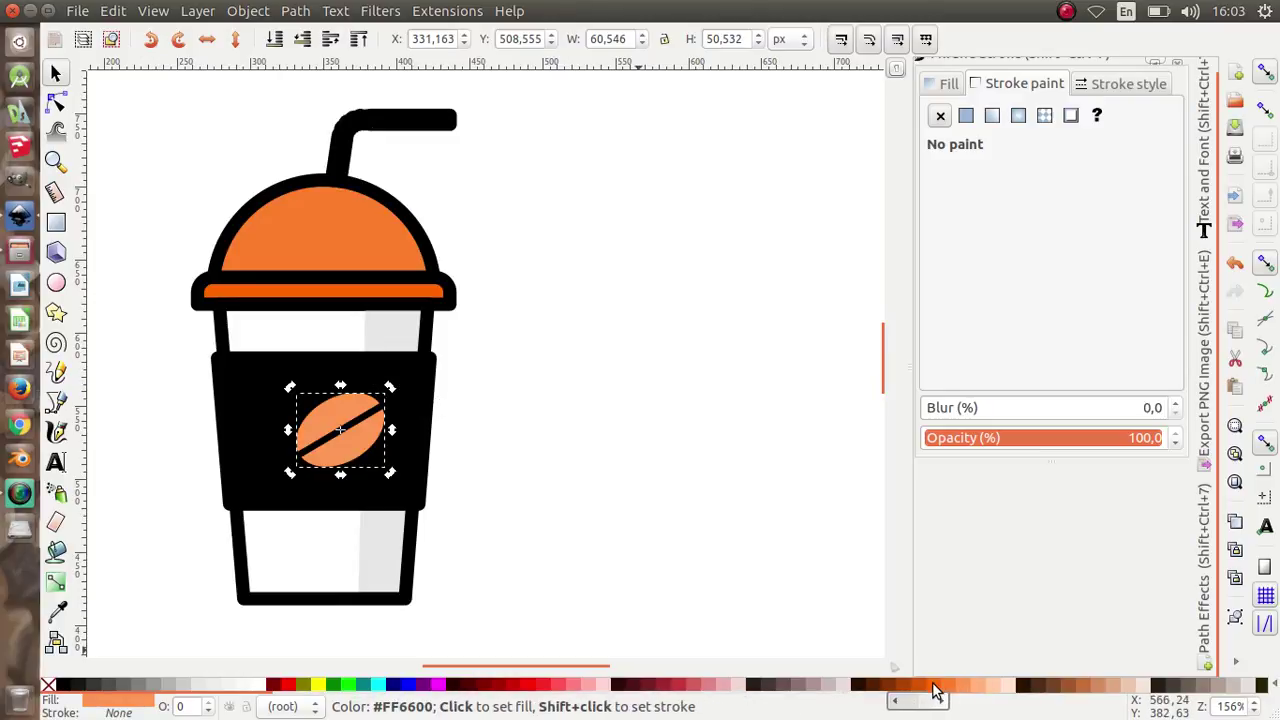
click(932, 688)
click(952, 688)
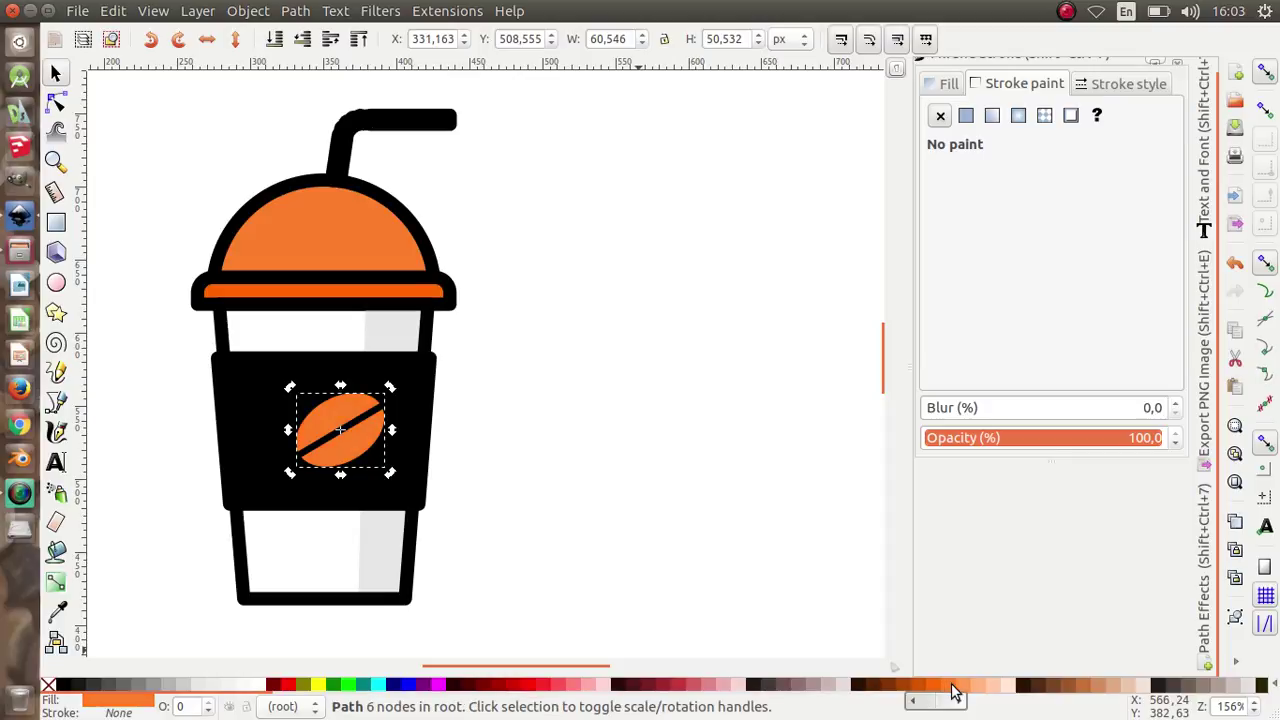
Step: Shrink the bean to about 38 px wide on the sleeve
click(460, 423)
scroll(352, 440, up, 2)
ctrl+click(366, 426)
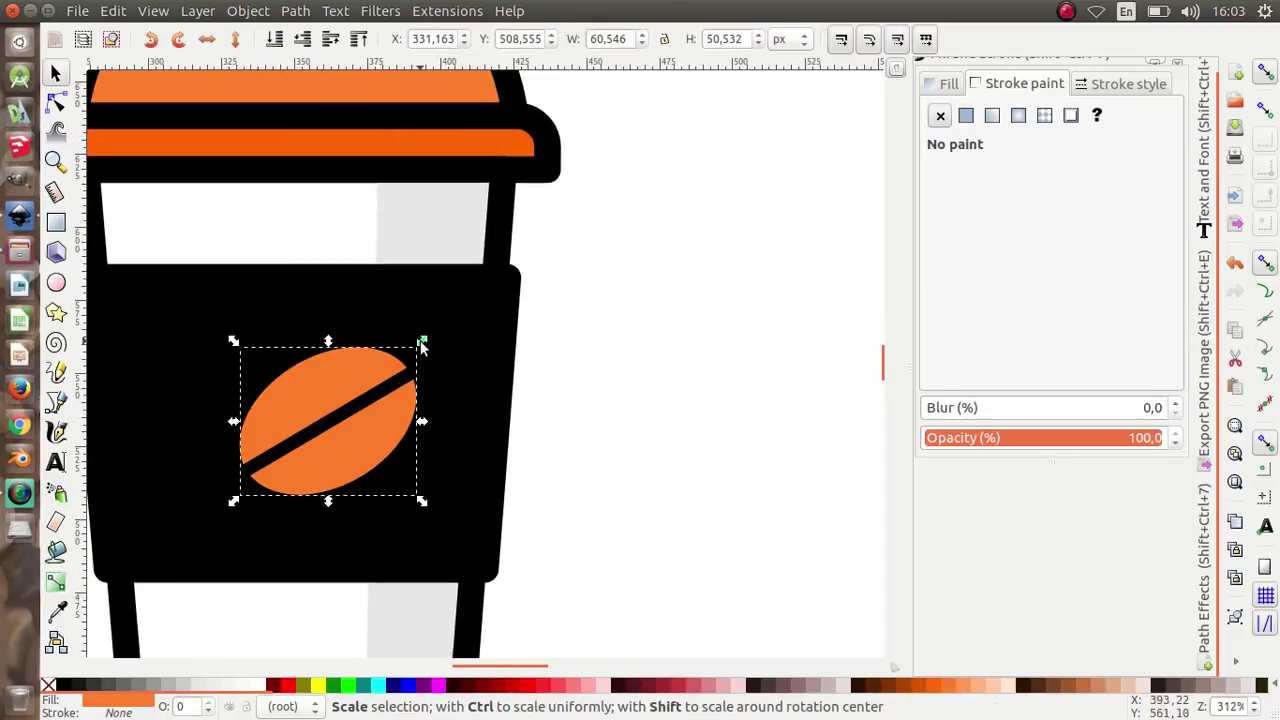
mouse_move(422, 341)
mouse_down()
mouse_move(357, 400)
mouse_move(381, 460)
mouse_move(373, 418)
mouse_up()
scroll(357, 400, down, 1)
scroll(365, 428, up, 1)
Step: Duplicate the coffee bean, rotate the copy and move it left overlapping the original
right_click(381, 461)
click(363, 468)
right_click(377, 432)
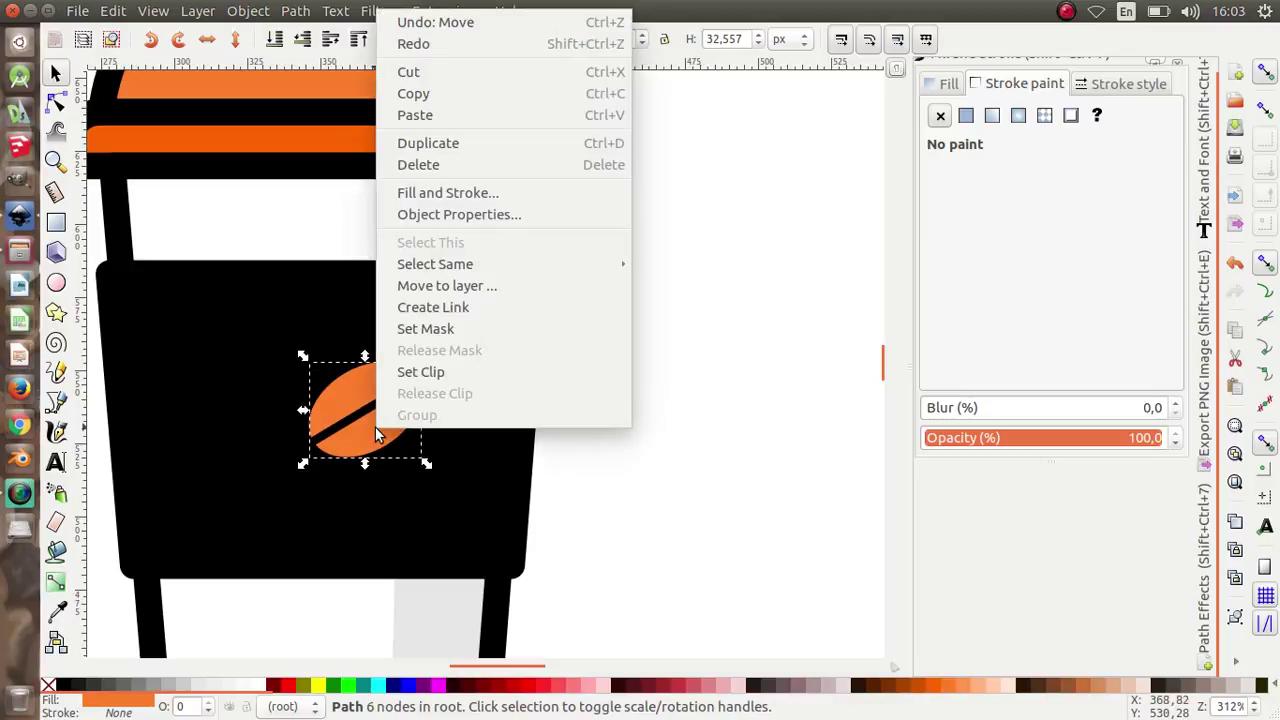
click(412, 142)
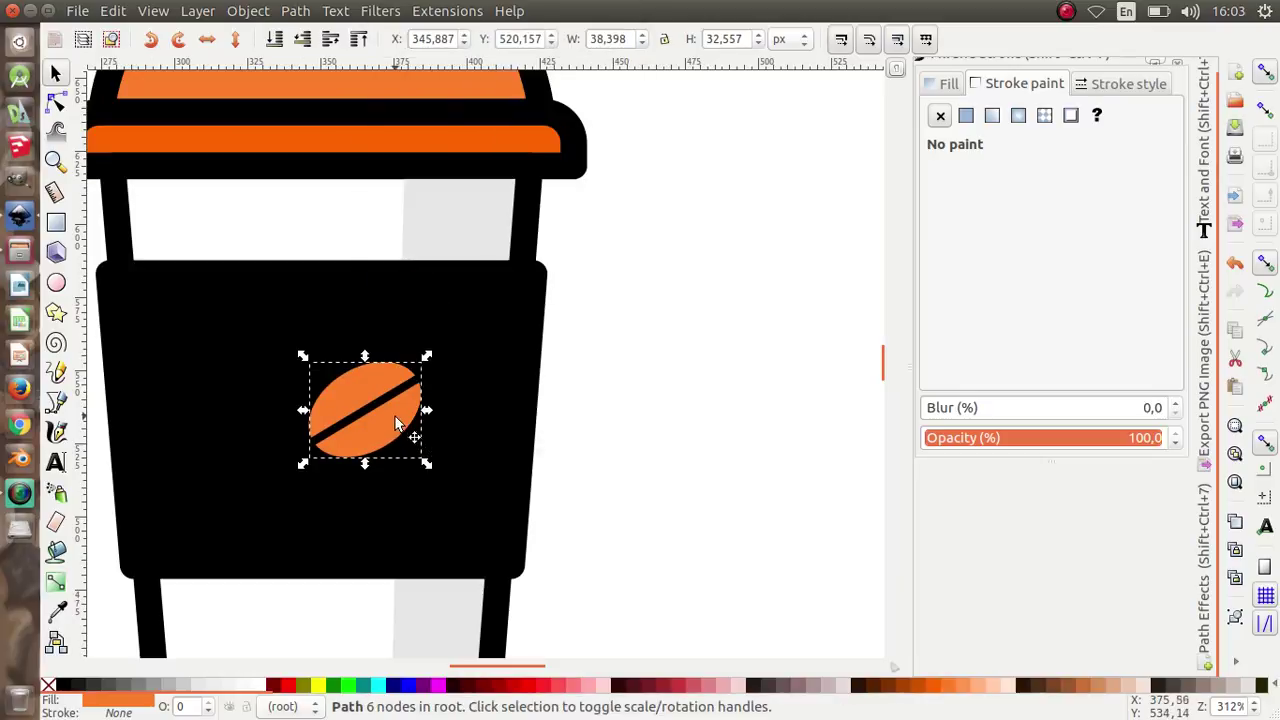
click(420, 368)
drag(426, 356, 390, 337)
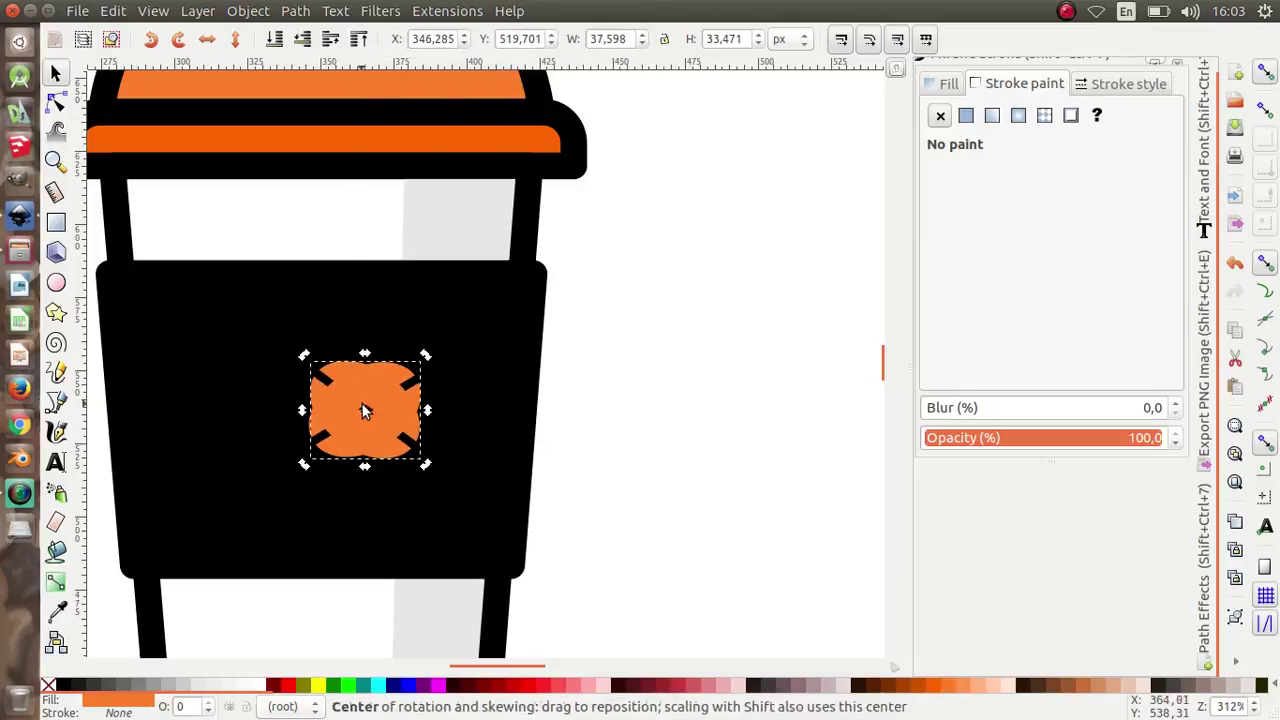
mouse_move(366, 411)
mouse_down()
mouse_move(297, 405)
mouse_move(296, 416)
mouse_move(229, 398)
mouse_up()
Step: Tilt the left bean counter-clockwise, colour it darker orange, and adjust both beans' positions
click(275, 400)
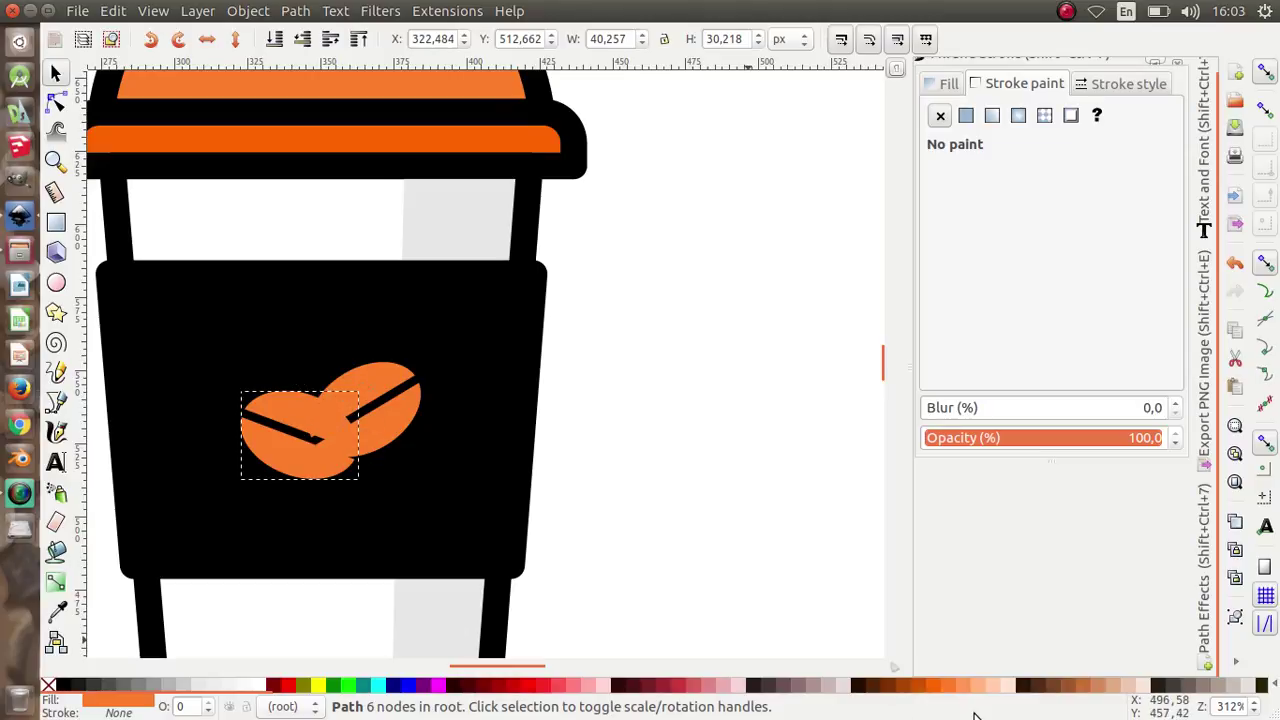
click(917, 686)
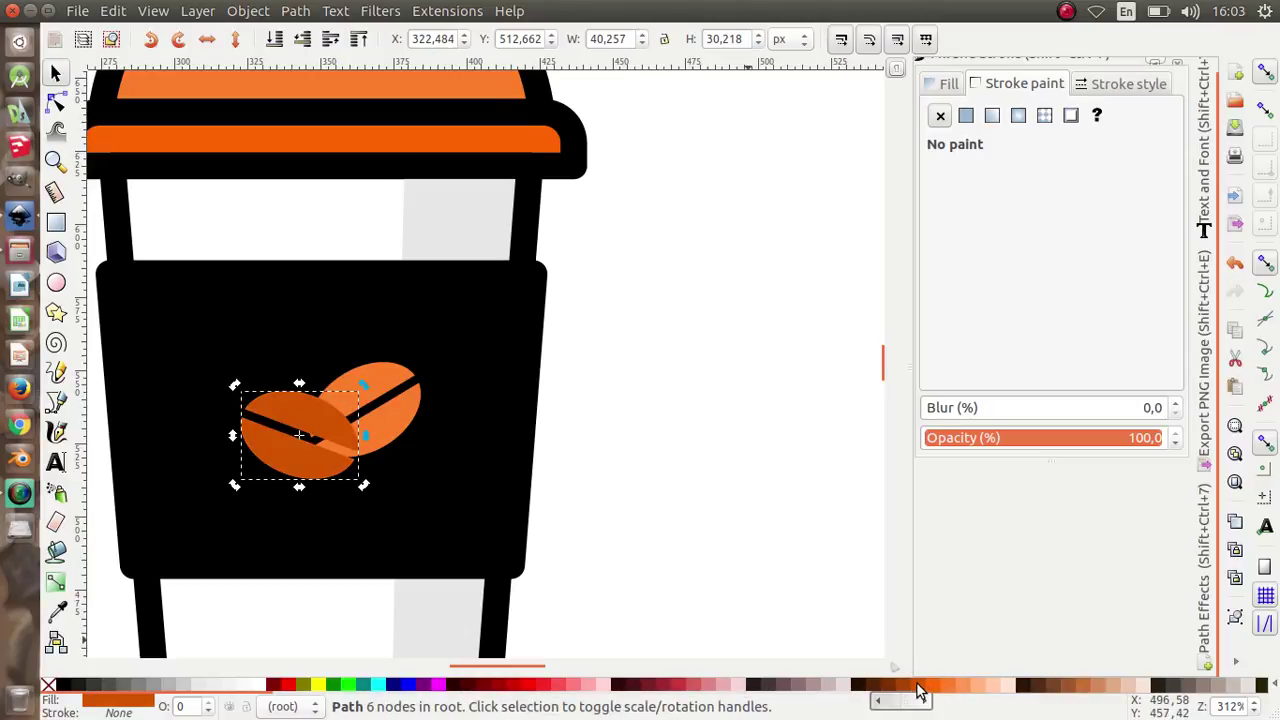
drag(740, 600, 434, 523)
drag(270, 450, 262, 464)
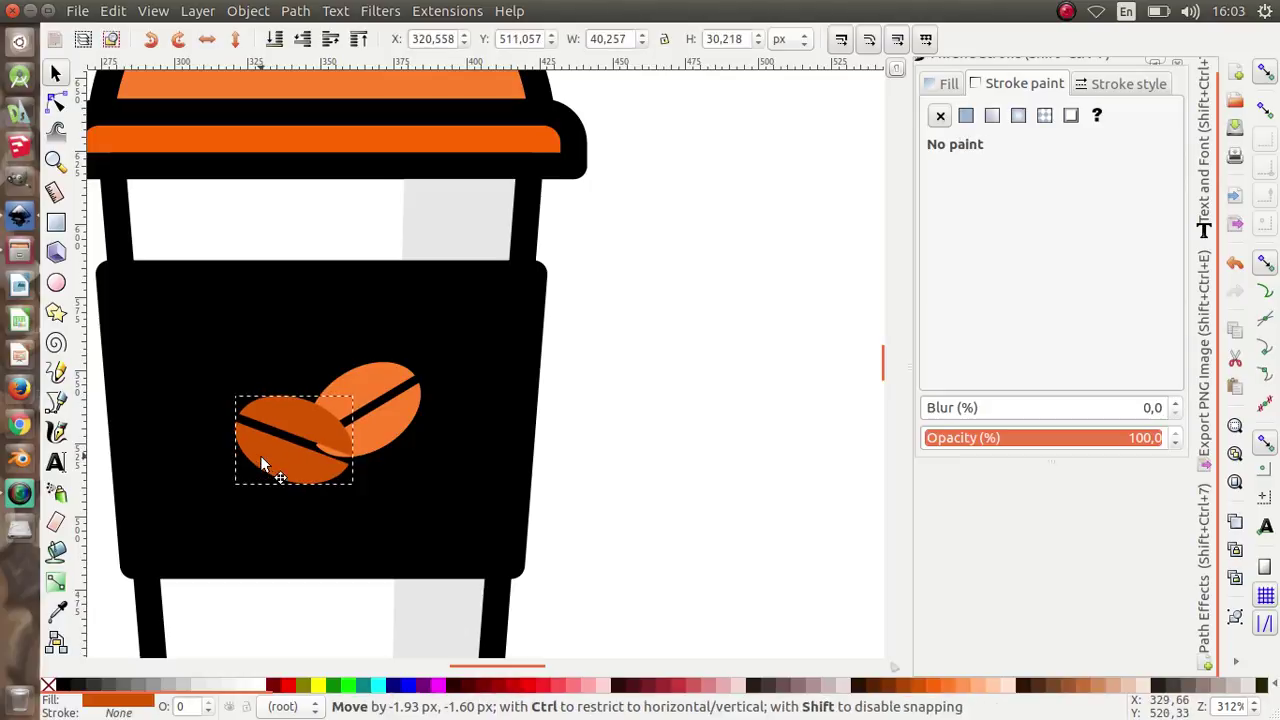
drag(359, 381, 395, 402)
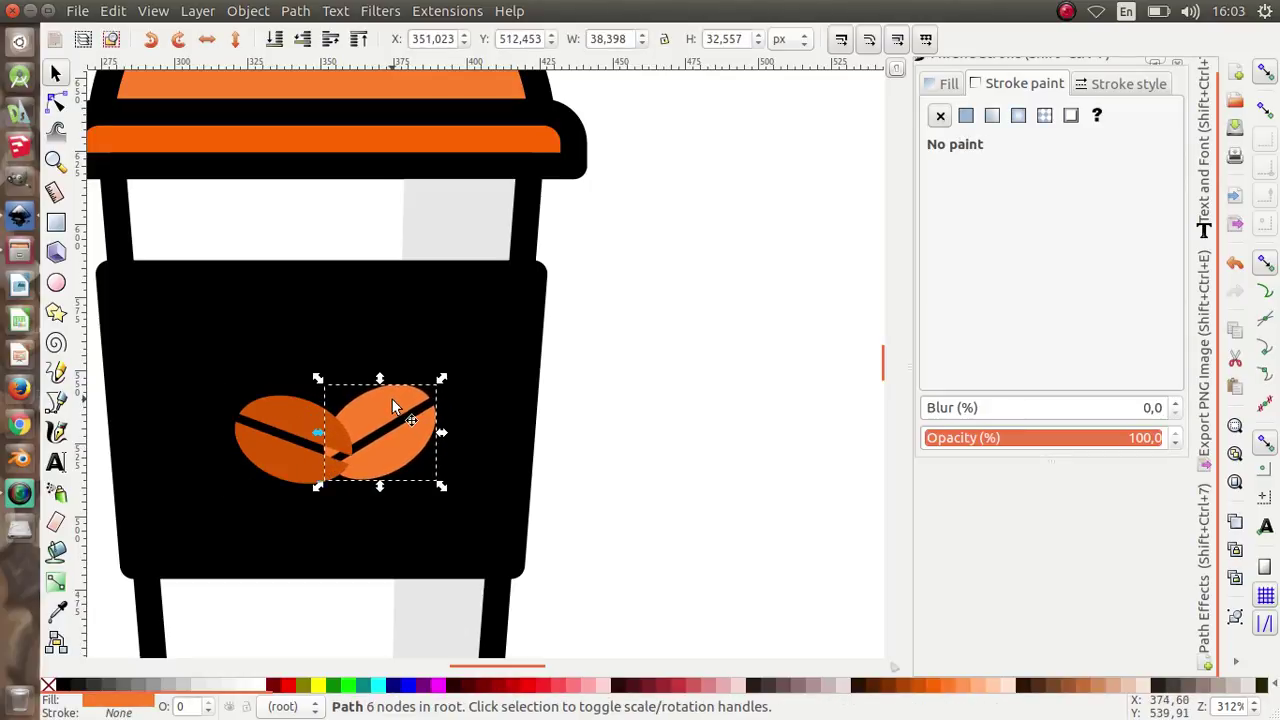
Step: Duplicate the right bean and stand the copy upright, centred between the other two
right_click(395, 402)
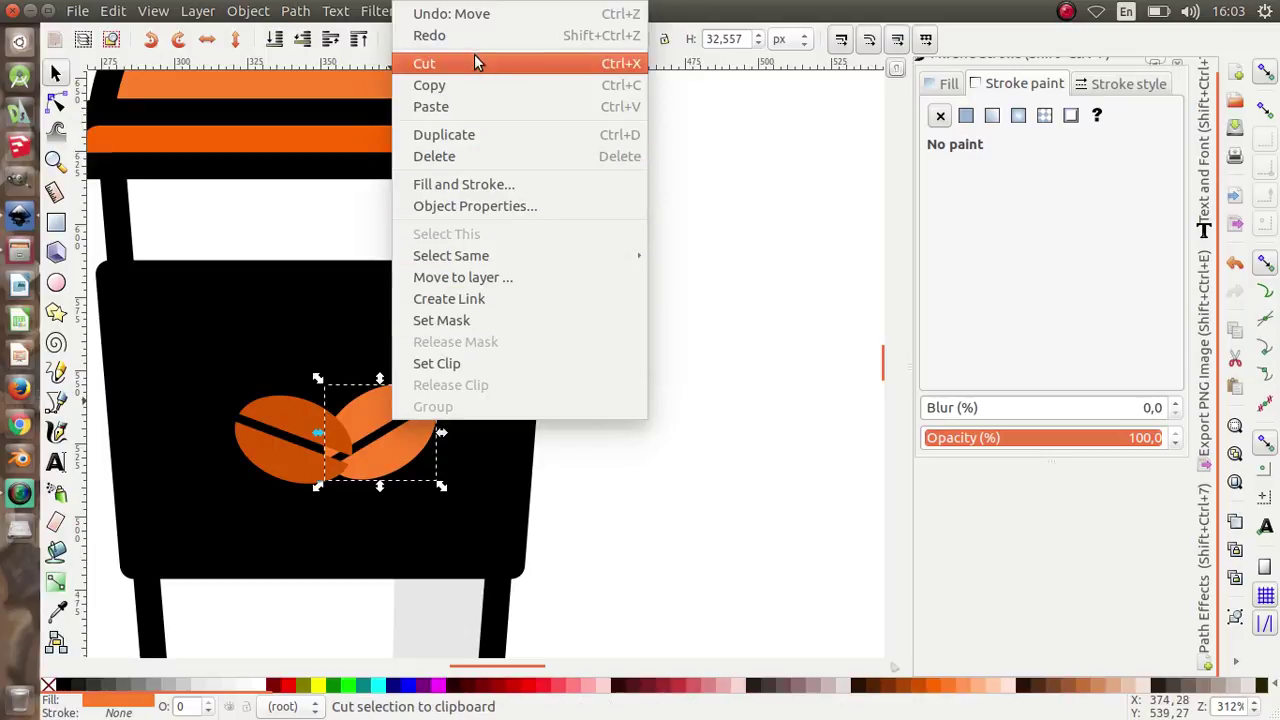
click(490, 134)
mouse_move(398, 396)
mouse_down()
mouse_move(364, 394)
mouse_move(363, 349)
mouse_move(419, 342)
mouse_up()
click(362, 395)
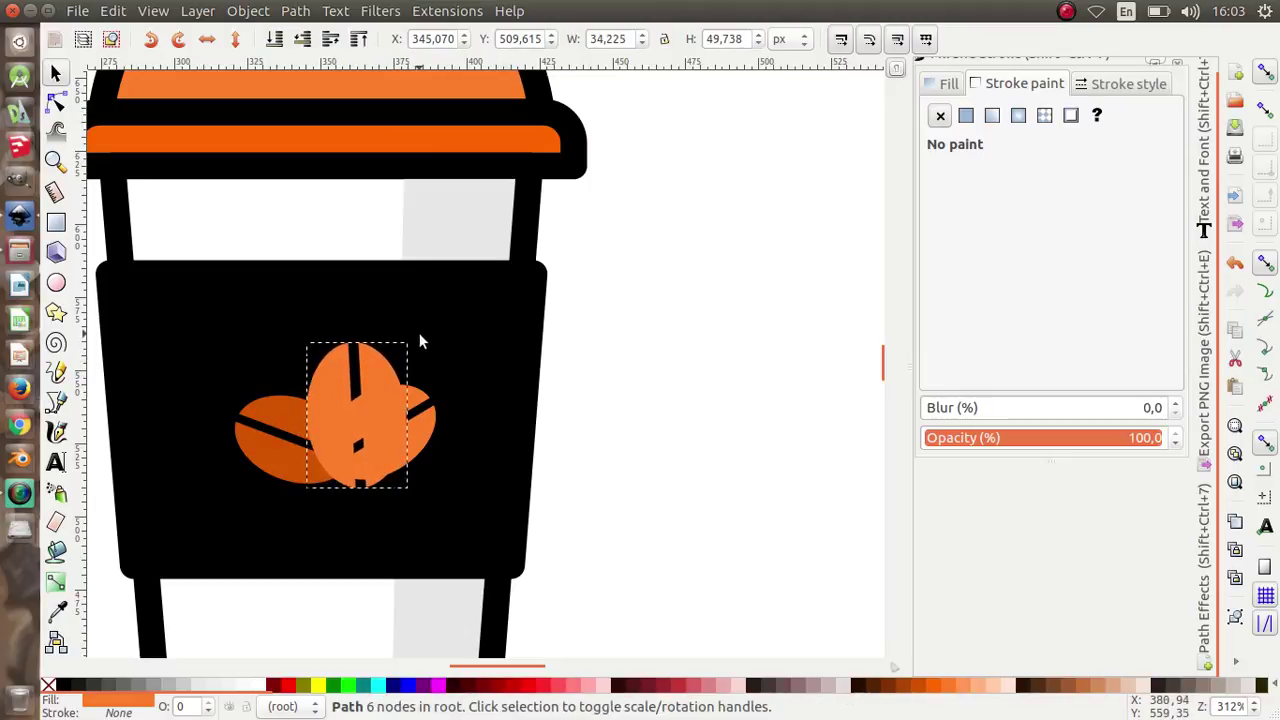
drag(376, 385, 337, 358)
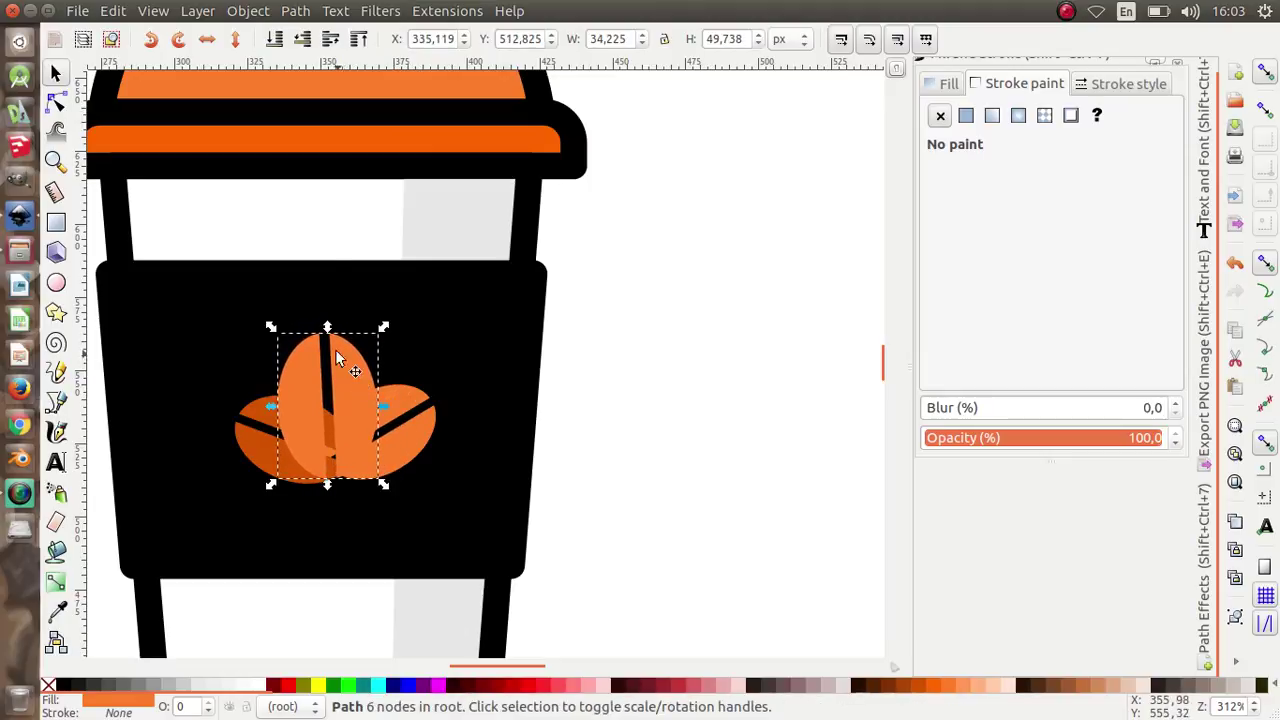
Step: Lower the centre bean one step behind the left bean and fill it light peach
click(303, 40)
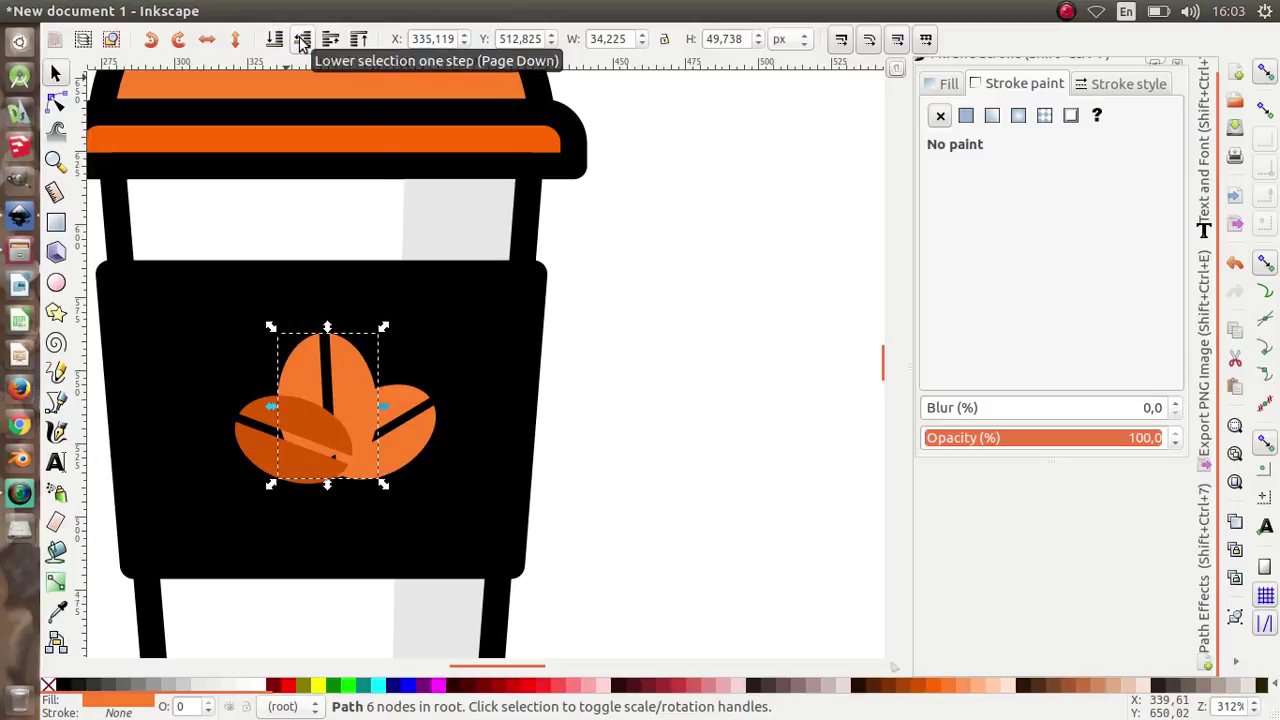
click(903, 686)
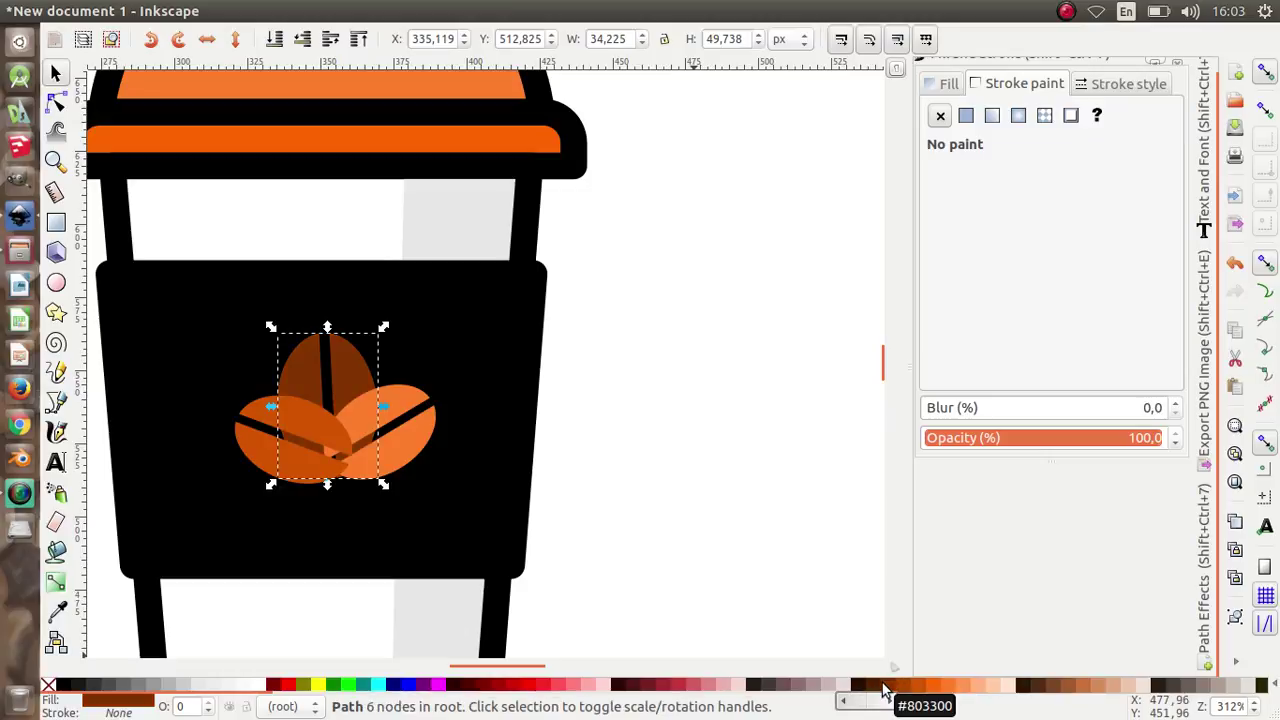
click(985, 688)
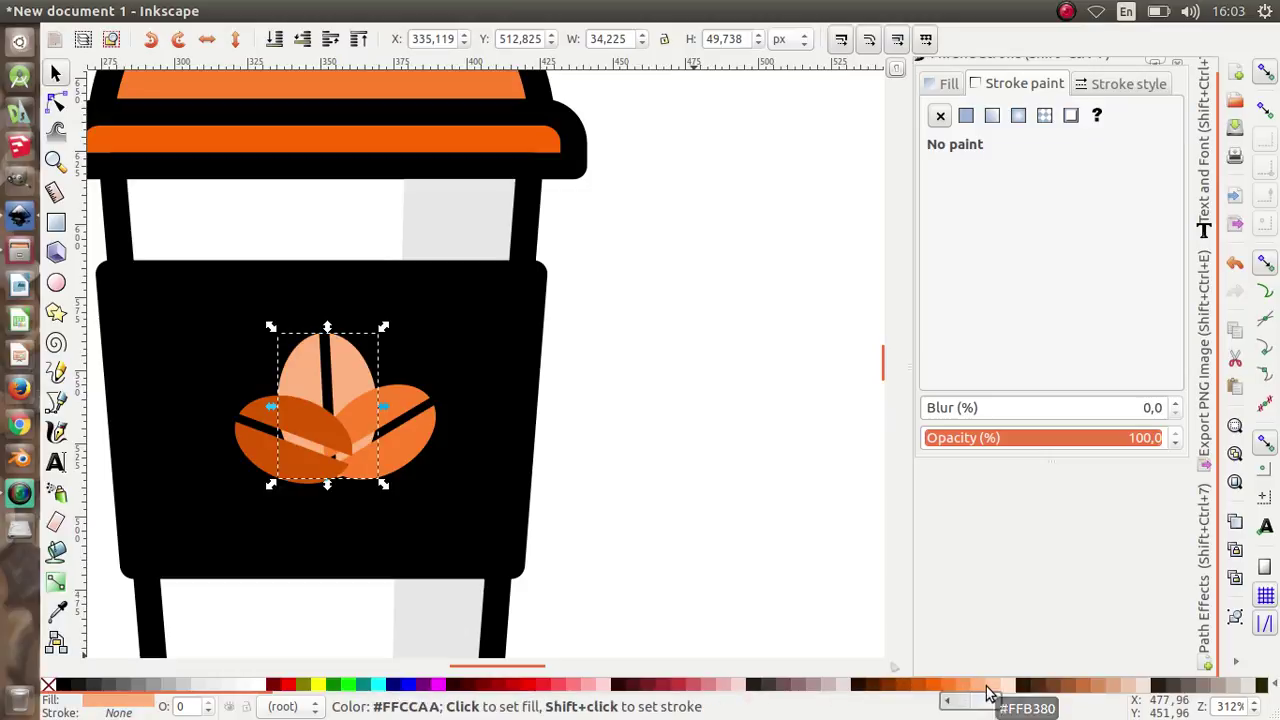
click(560, 416)
scroll(520, 412, down, 1)
scroll(430, 402, down, 2)
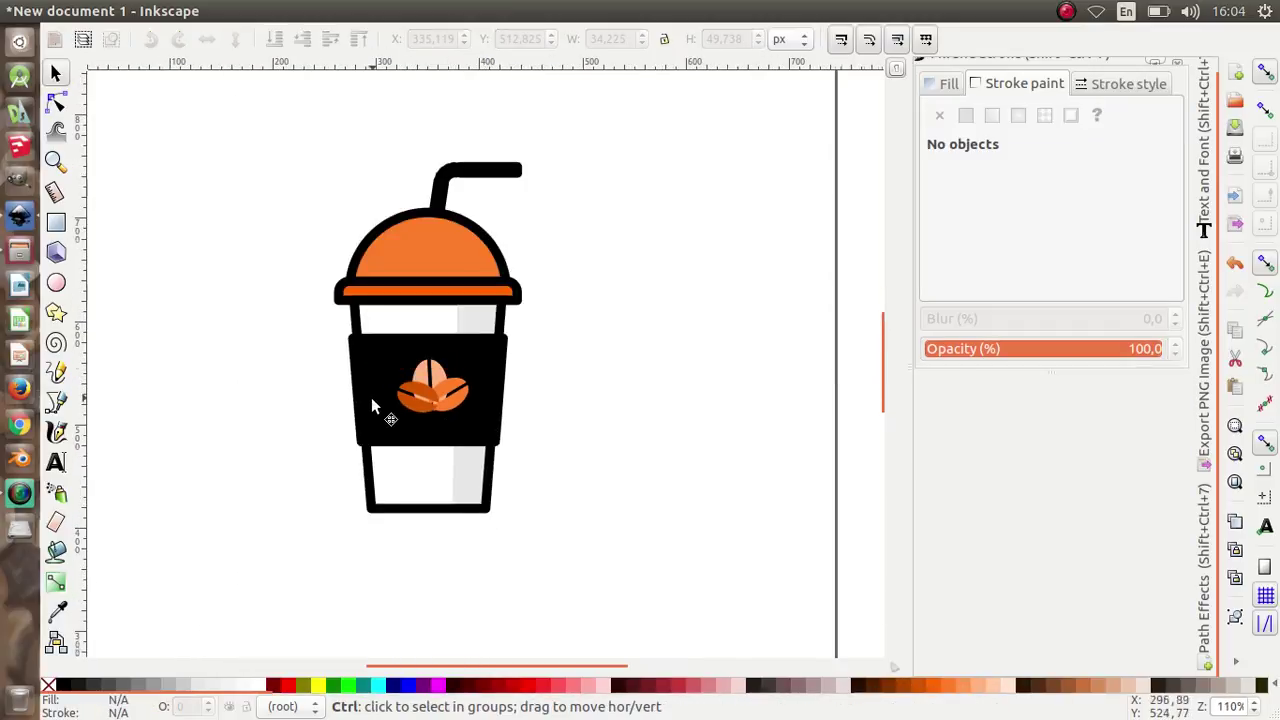
scroll(371, 397, down, 1)
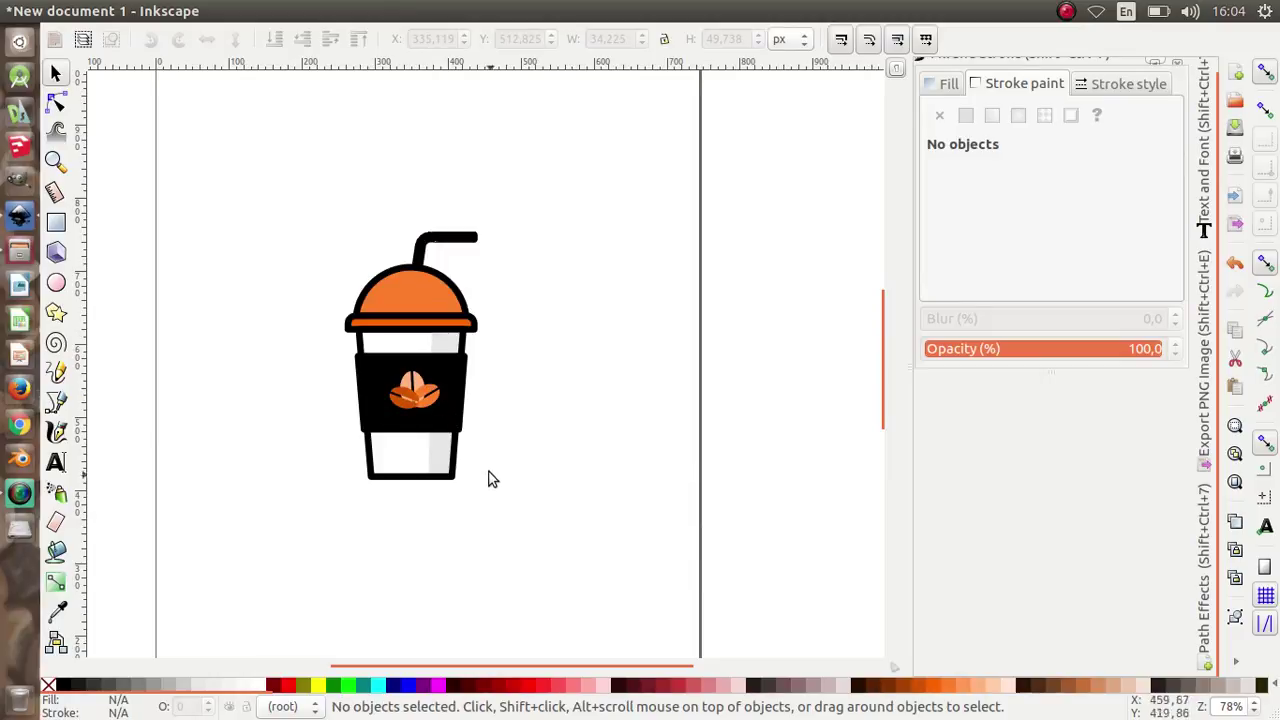
drag(552, 538, 265, 186)
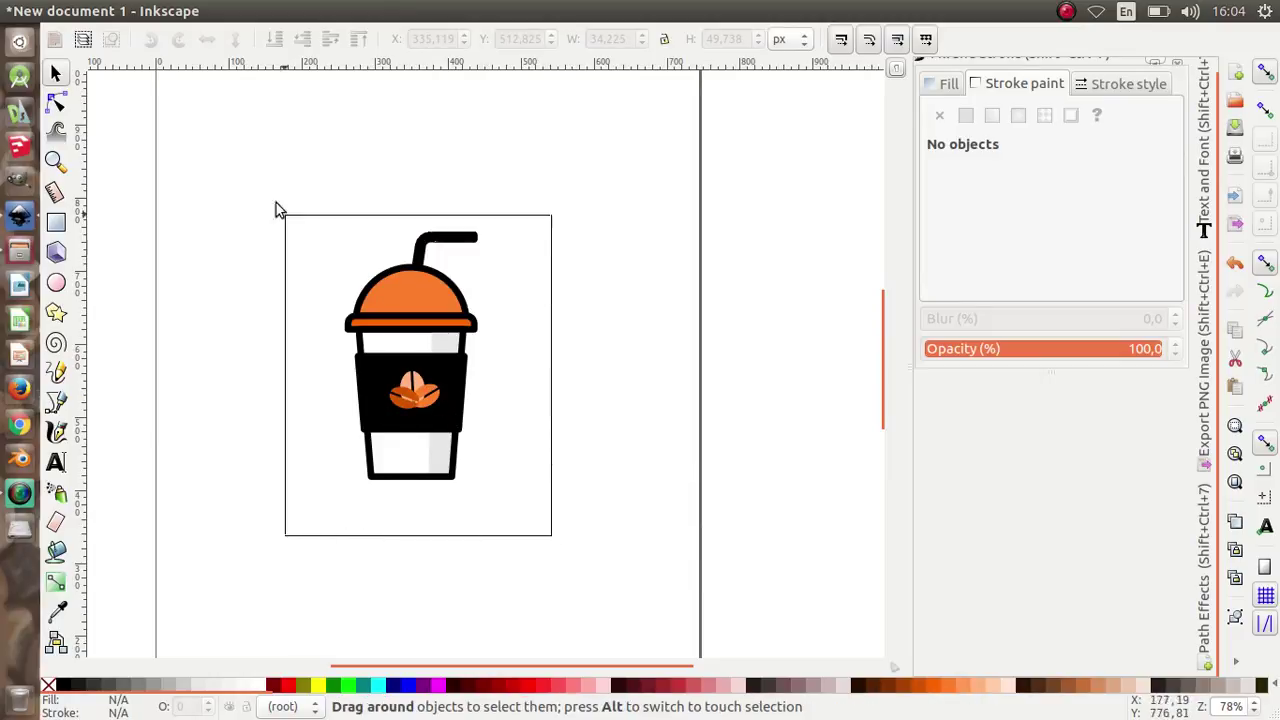
right_click(393, 308)
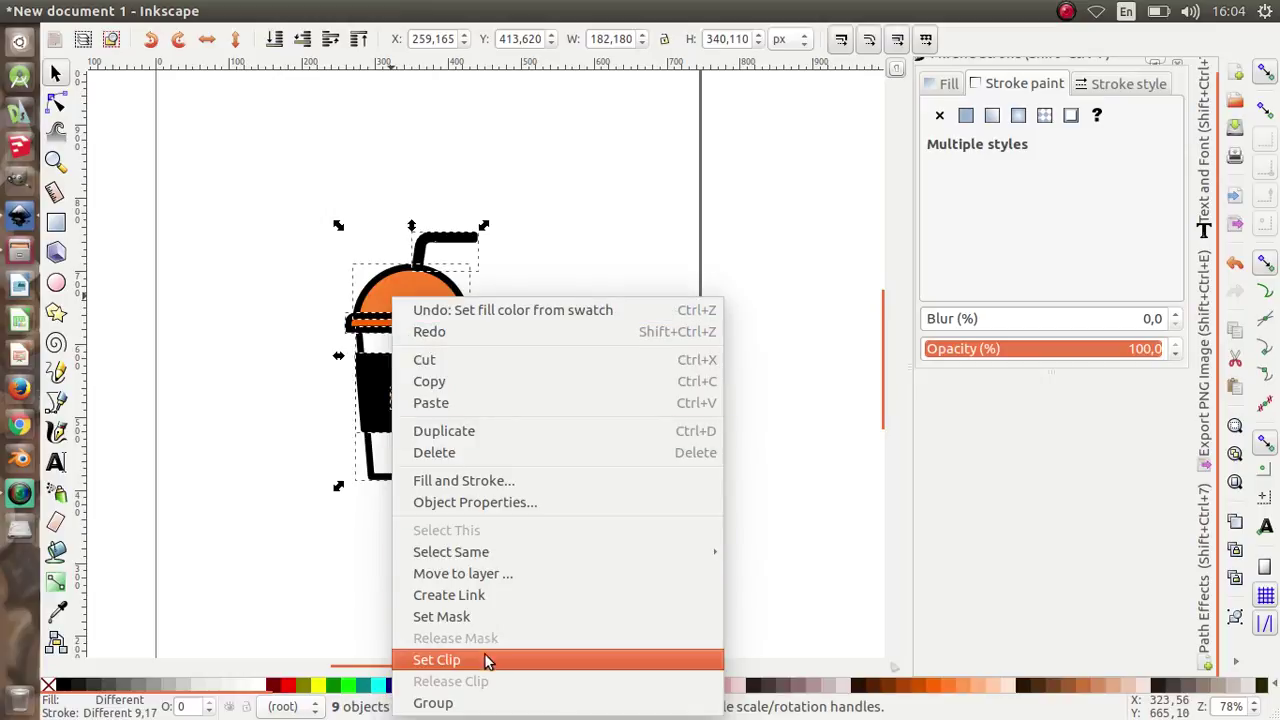
click(503, 704)
click(332, 350)
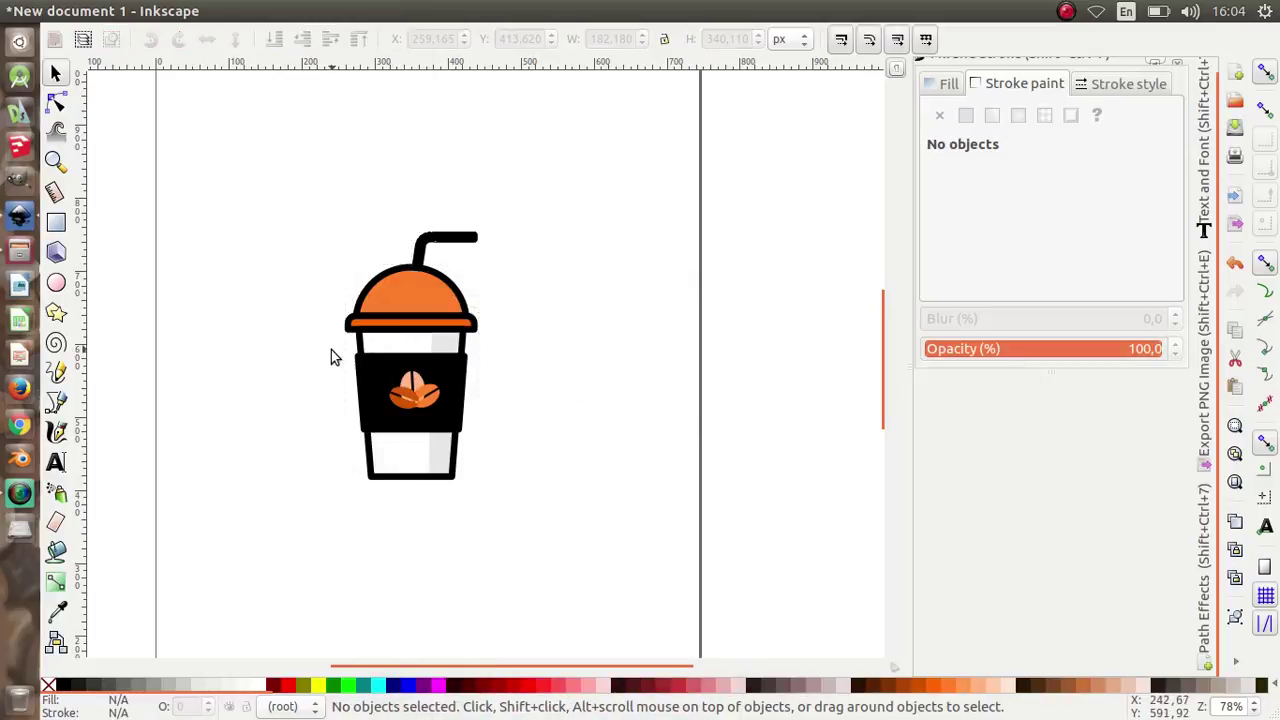
scroll(430, 375, up, 2)
scroll(425, 368, down, 2)
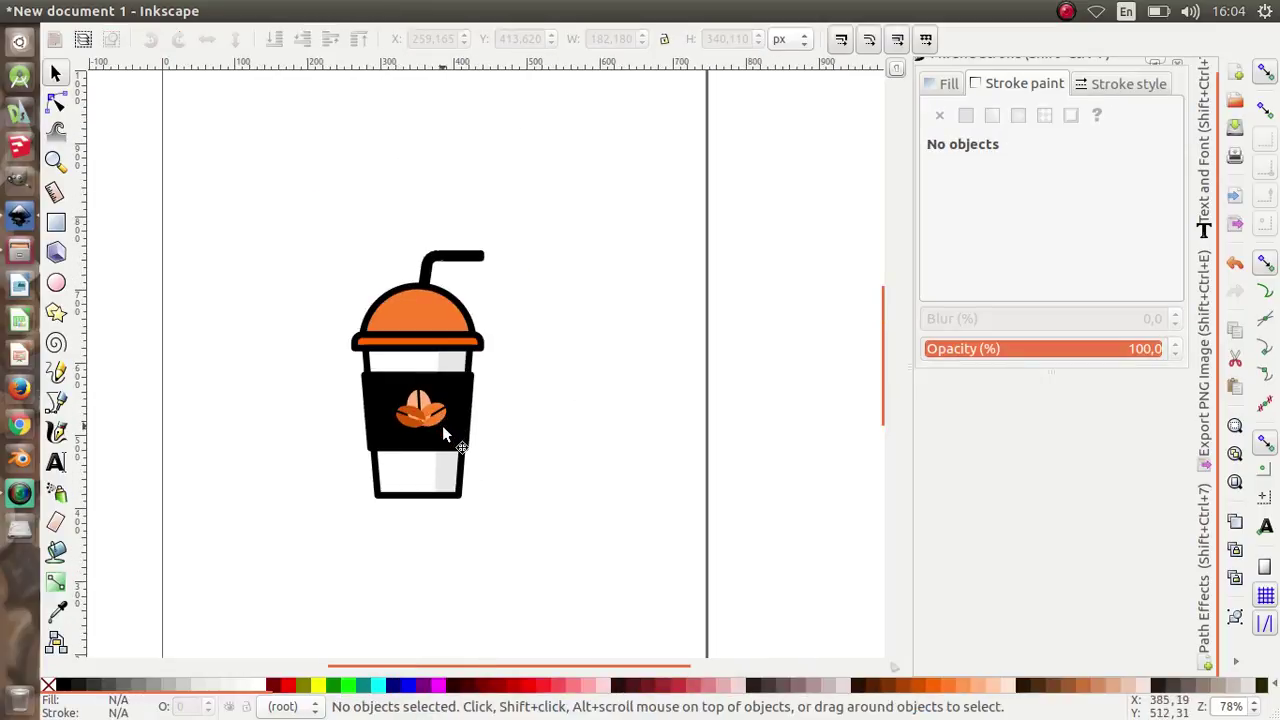
scroll(442, 425, up, 2)
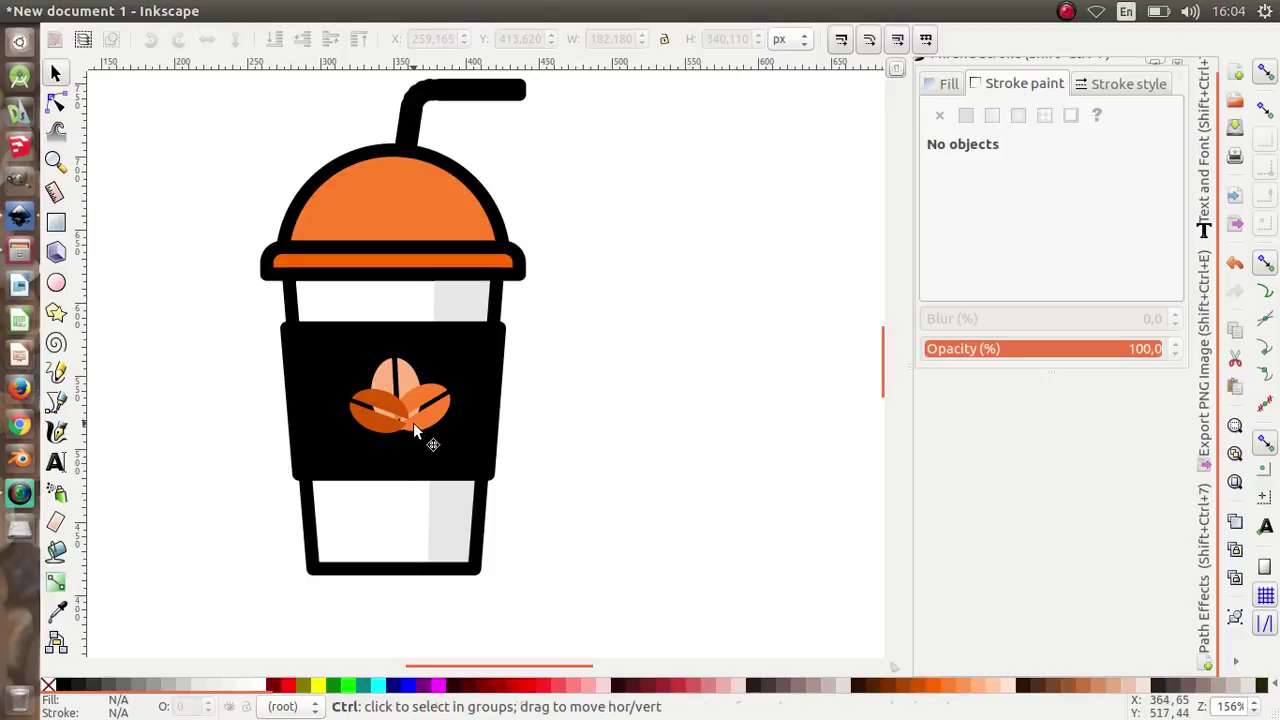
click(336, 570)
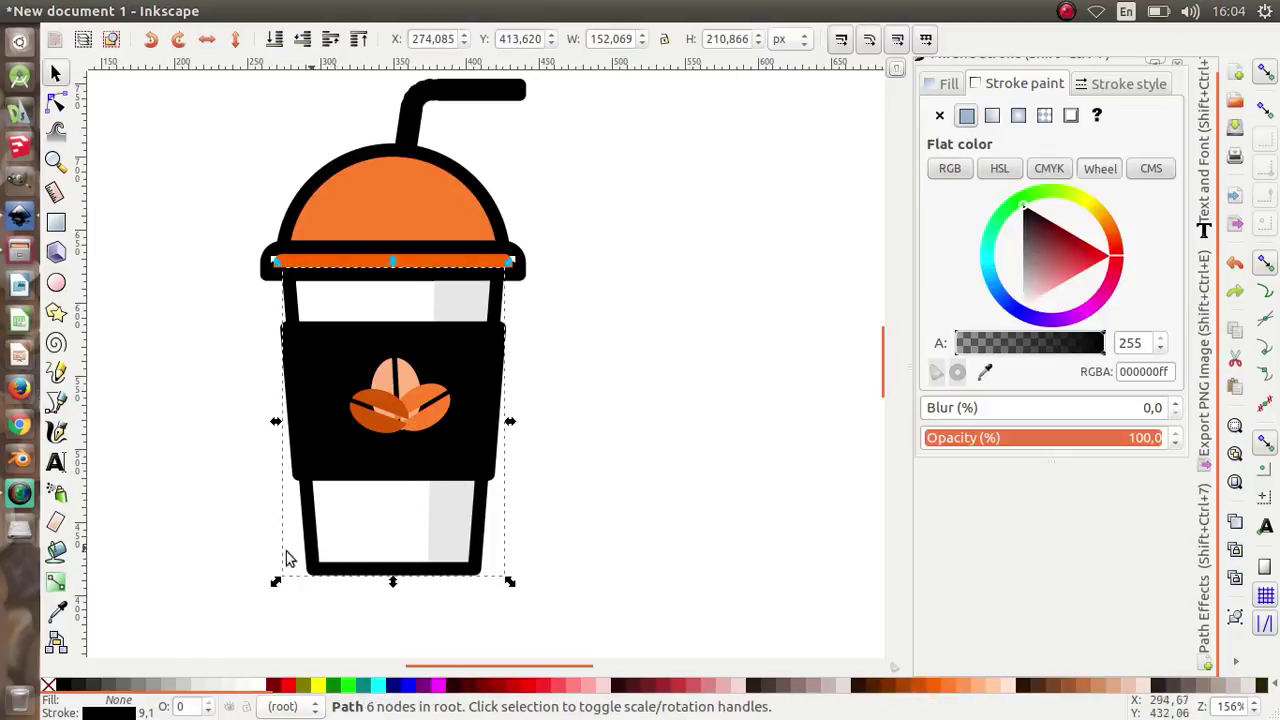
Step: Fill the cup body white and select the grey highlight strip on the right
click(260, 692)
click(530, 570)
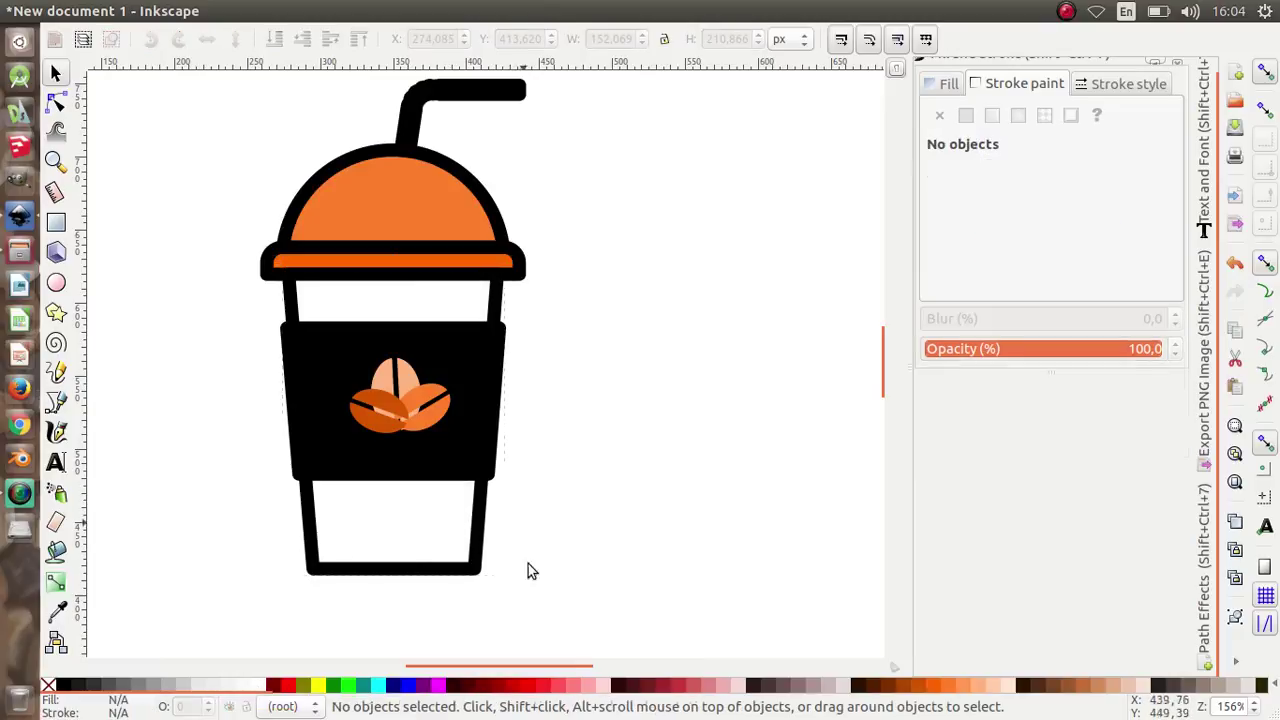
mouse_move(587, 630)
mouse_down()
mouse_move(251, 206)
mouse_move(357, 212)
mouse_up()
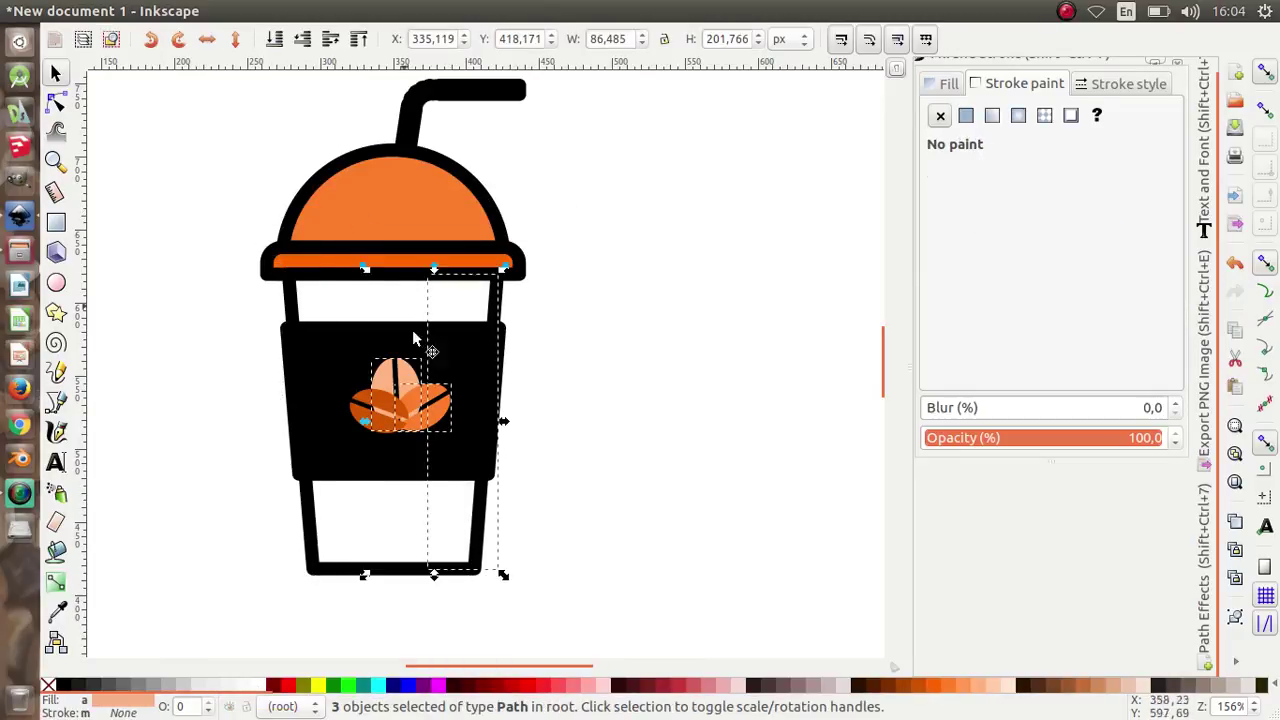
click(510, 505)
drag(580, 591, 419, 207)
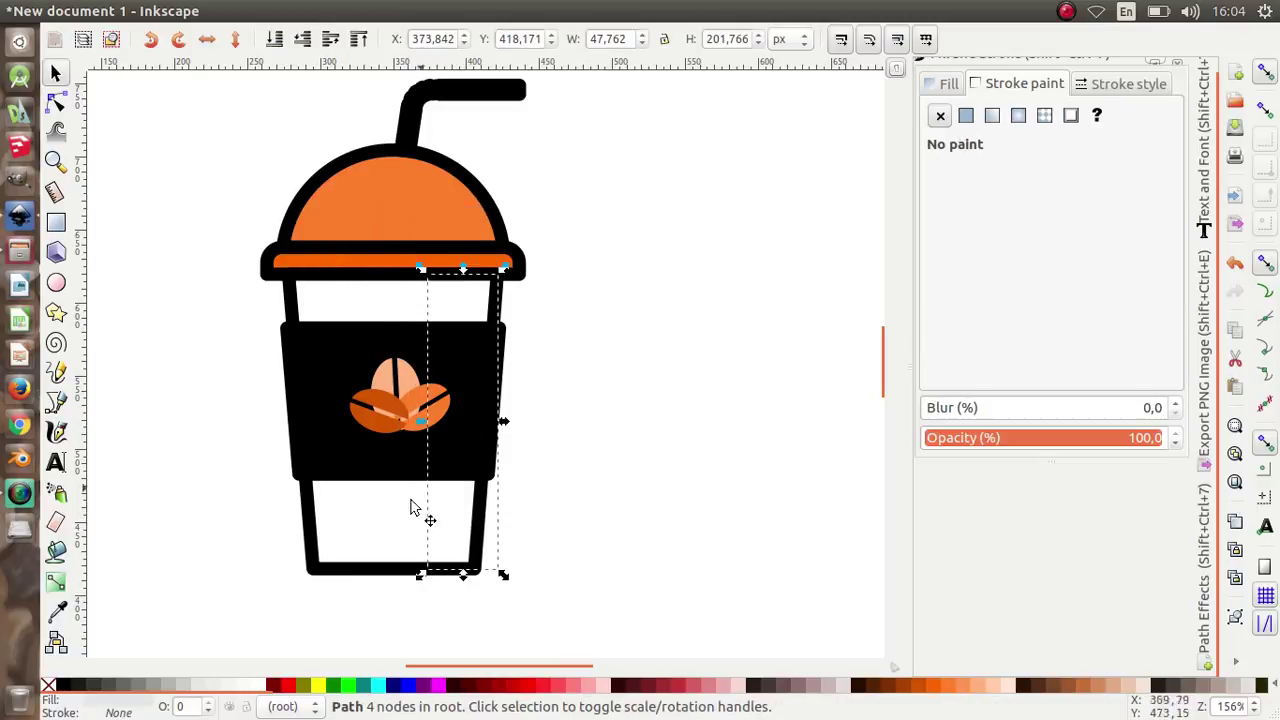
Step: Raise the grey strip above the cup body, shift it left, and trim its top and bottom
click(334, 40)
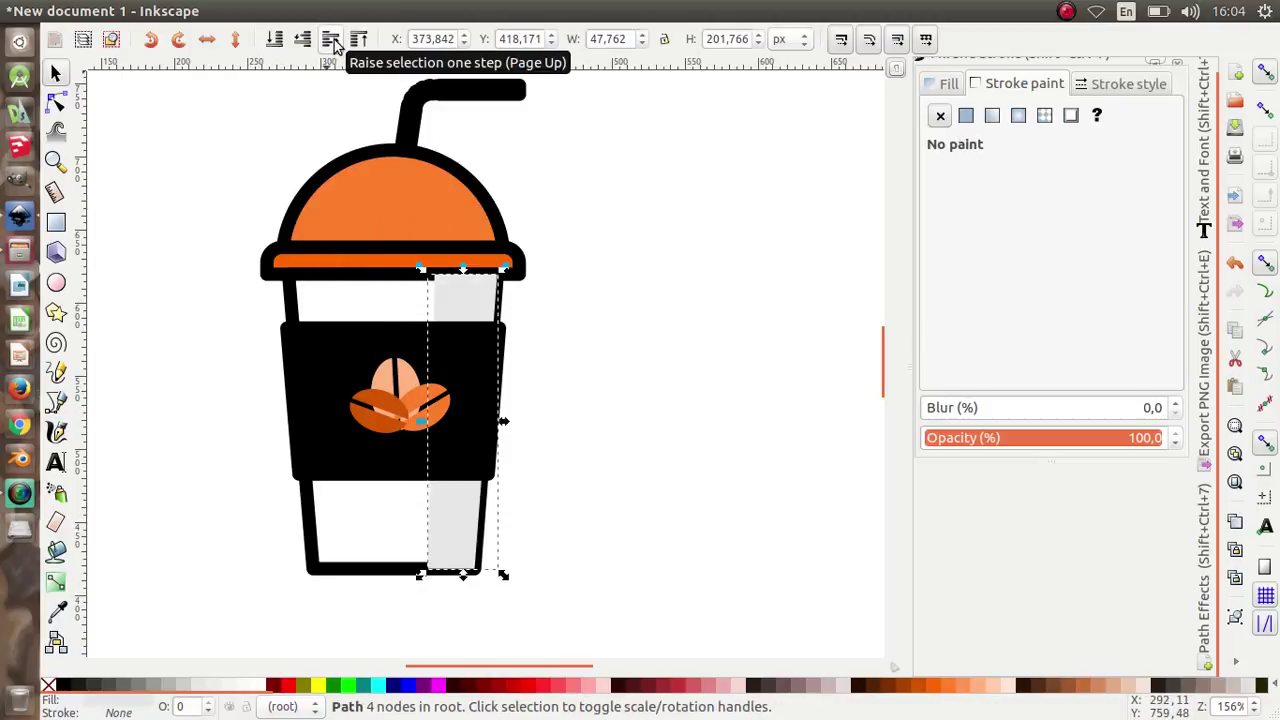
ctrl+scroll(508, 305, up, 2)
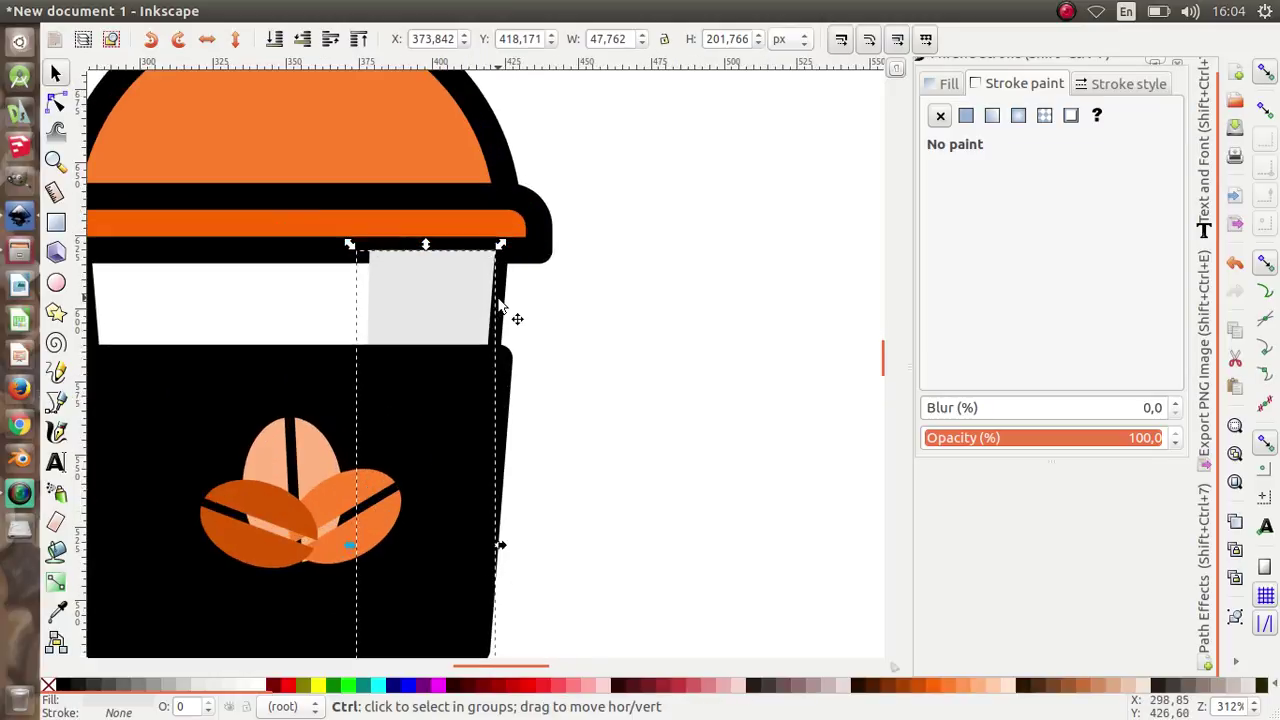
drag(467, 305, 450, 303)
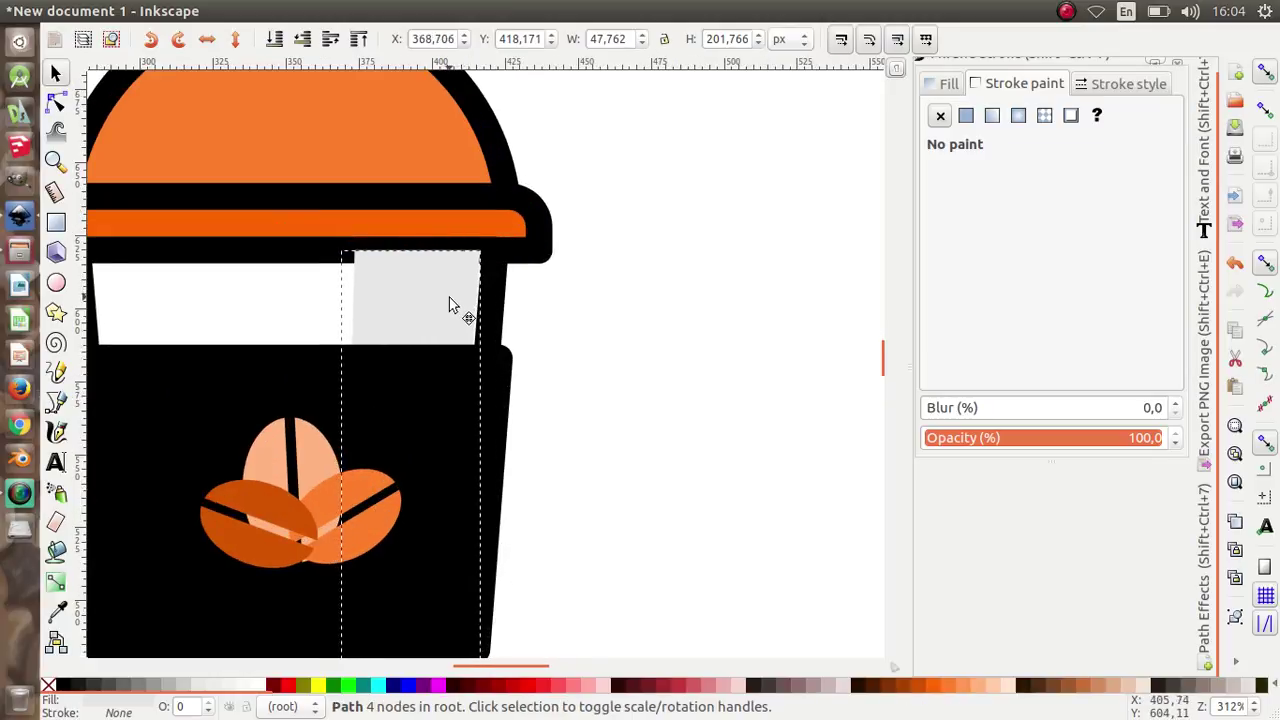
ctrl+scroll(447, 278, up, 3)
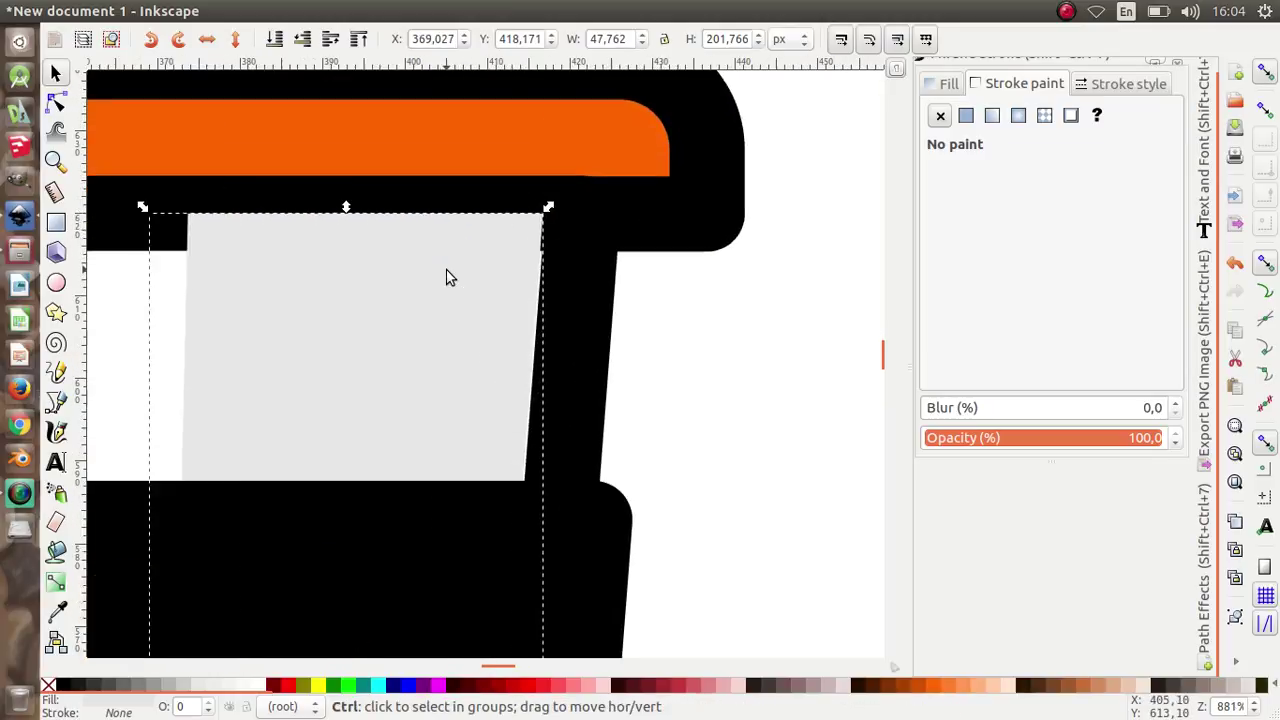
drag(346, 207, 355, 254)
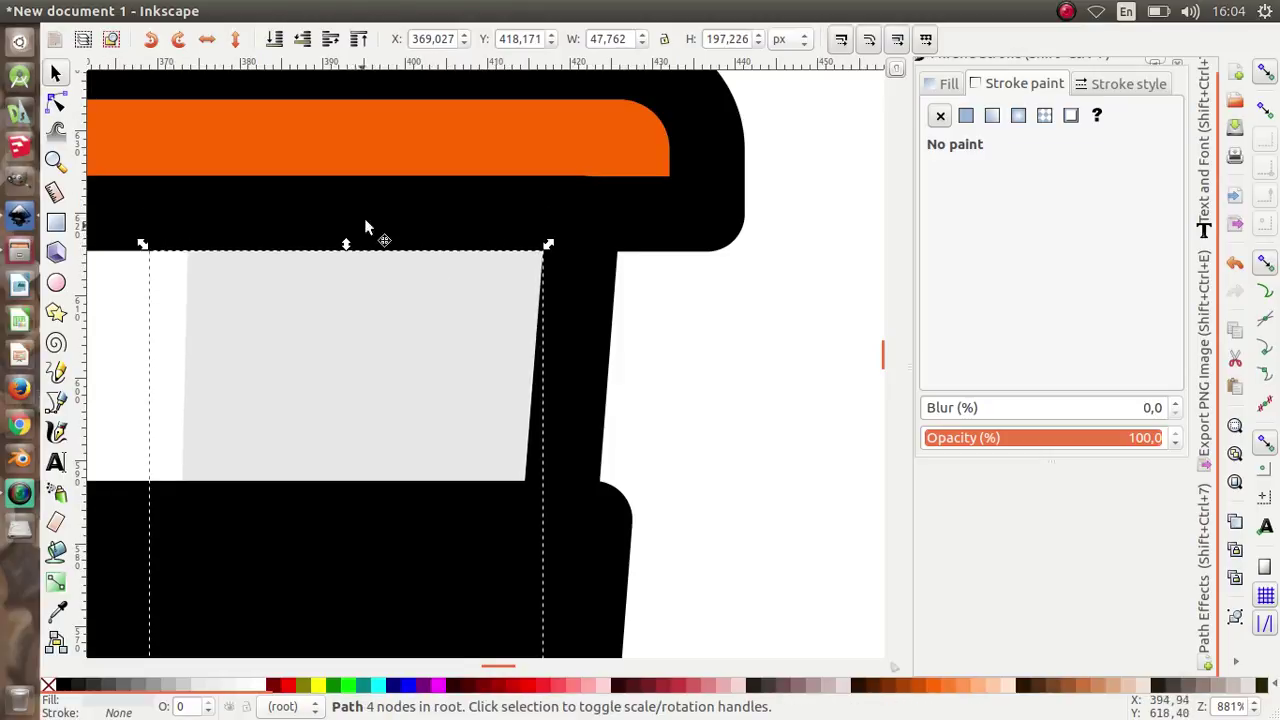
ctrl+scroll(364, 226, down, 3)
ctrl+scroll(368, 638, up, 3)
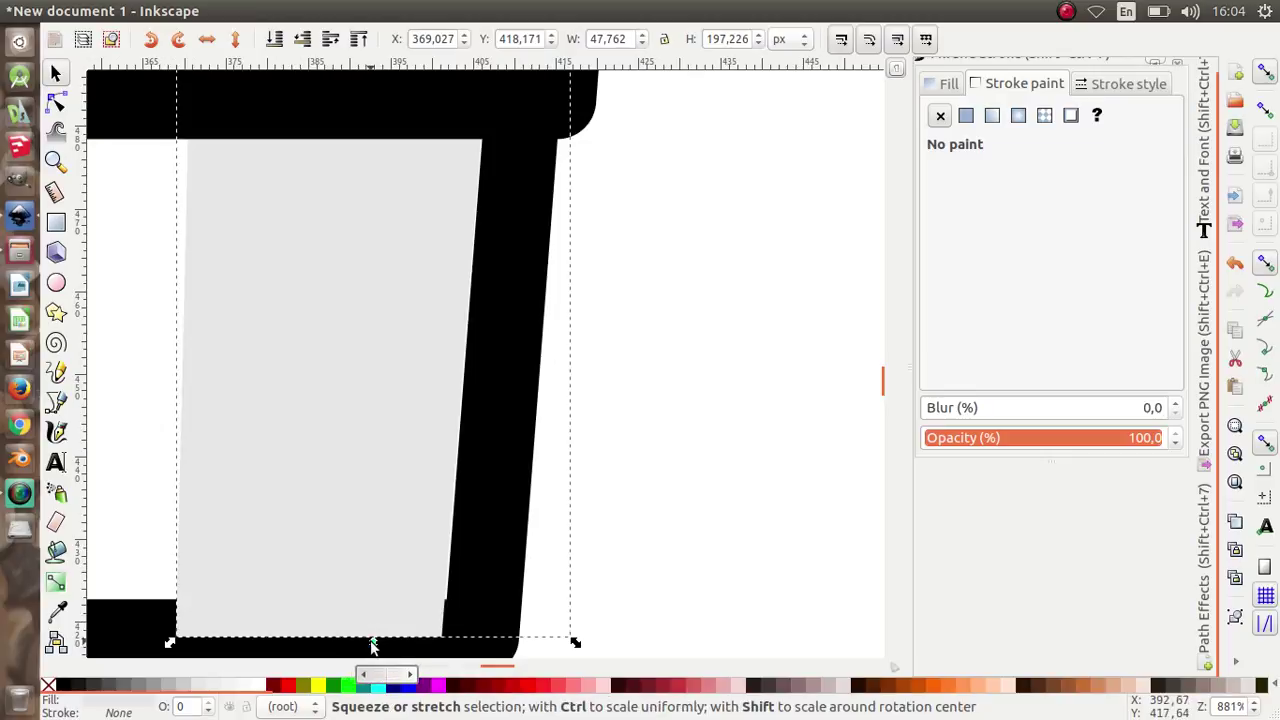
drag(371, 650, 380, 612)
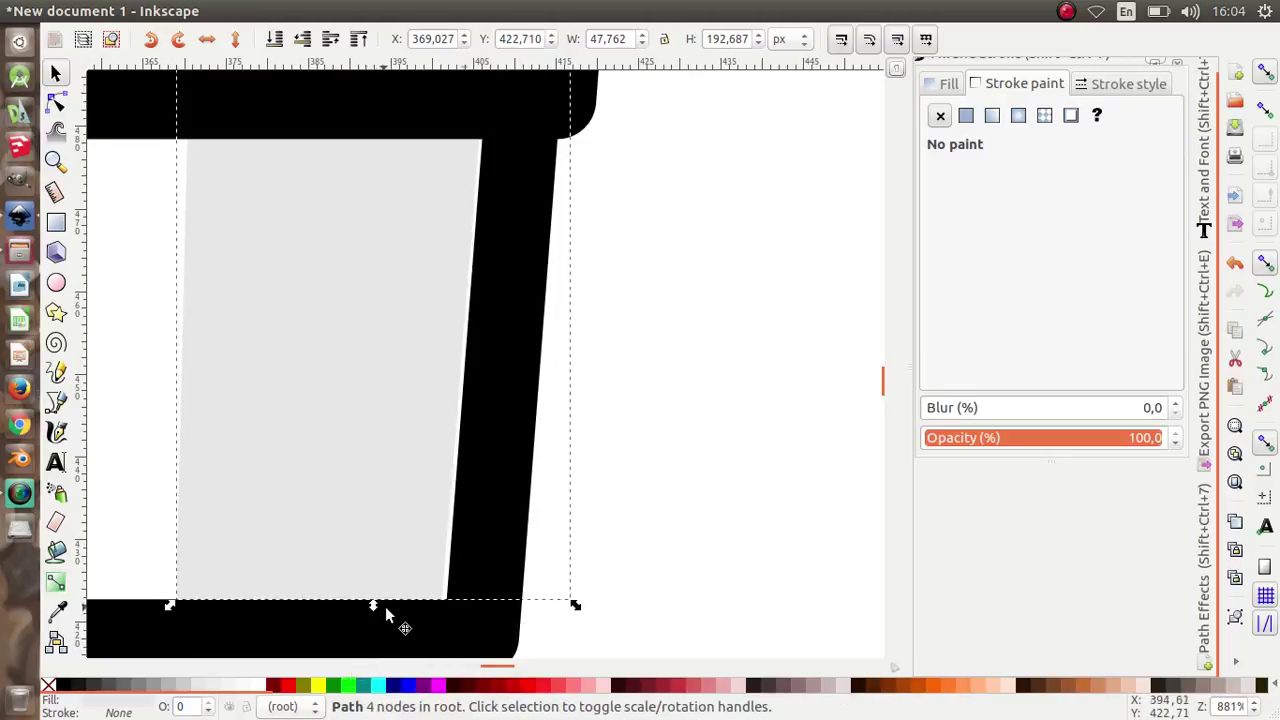
ctrl+scroll(444, 606, up, 4)
Step: Move the strip's bottom corner node so it sits flush inside the cup wall
key(n)
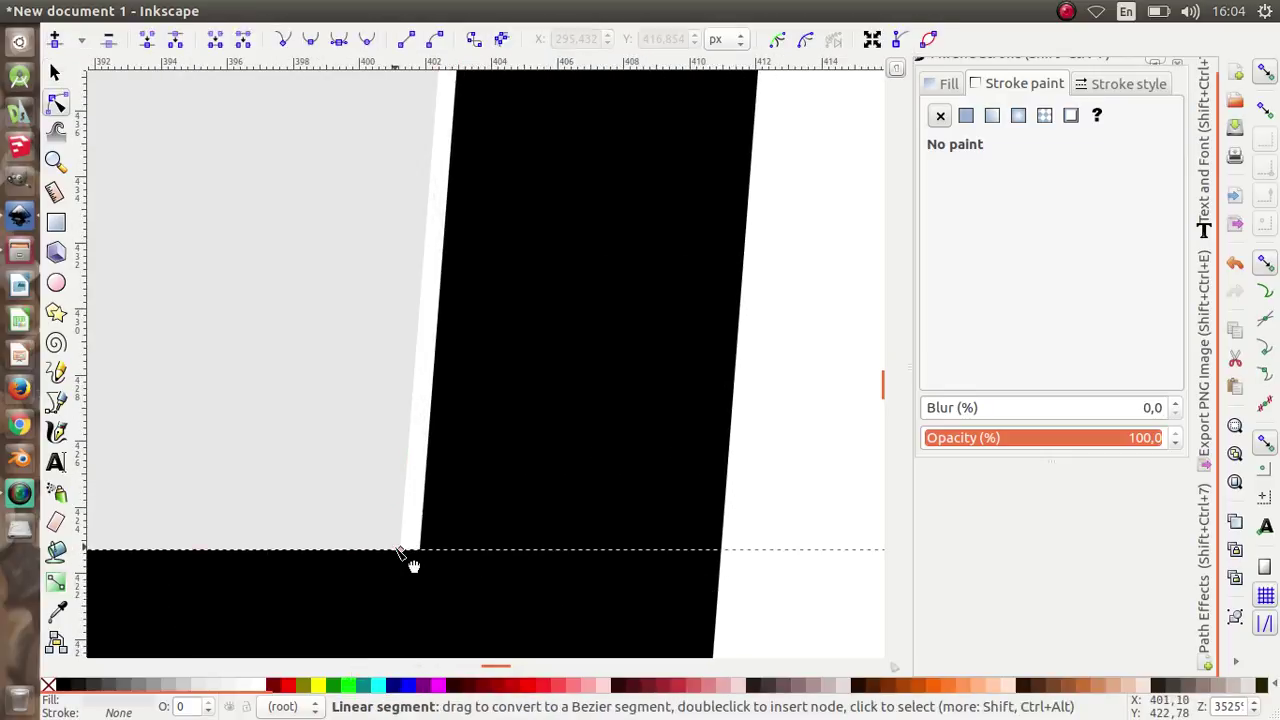
drag(399, 549, 420, 549)
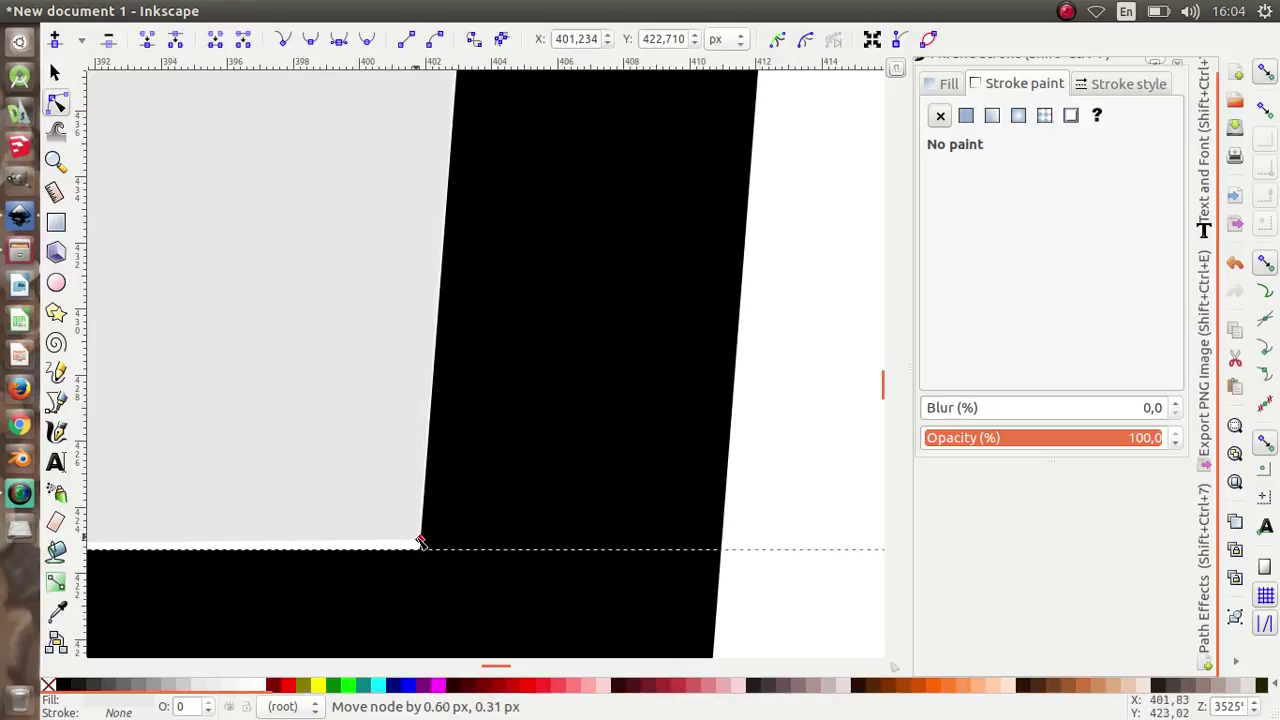
ctrl+scroll(421, 551, down, 2)
ctrl+scroll(466, 583, down, 3)
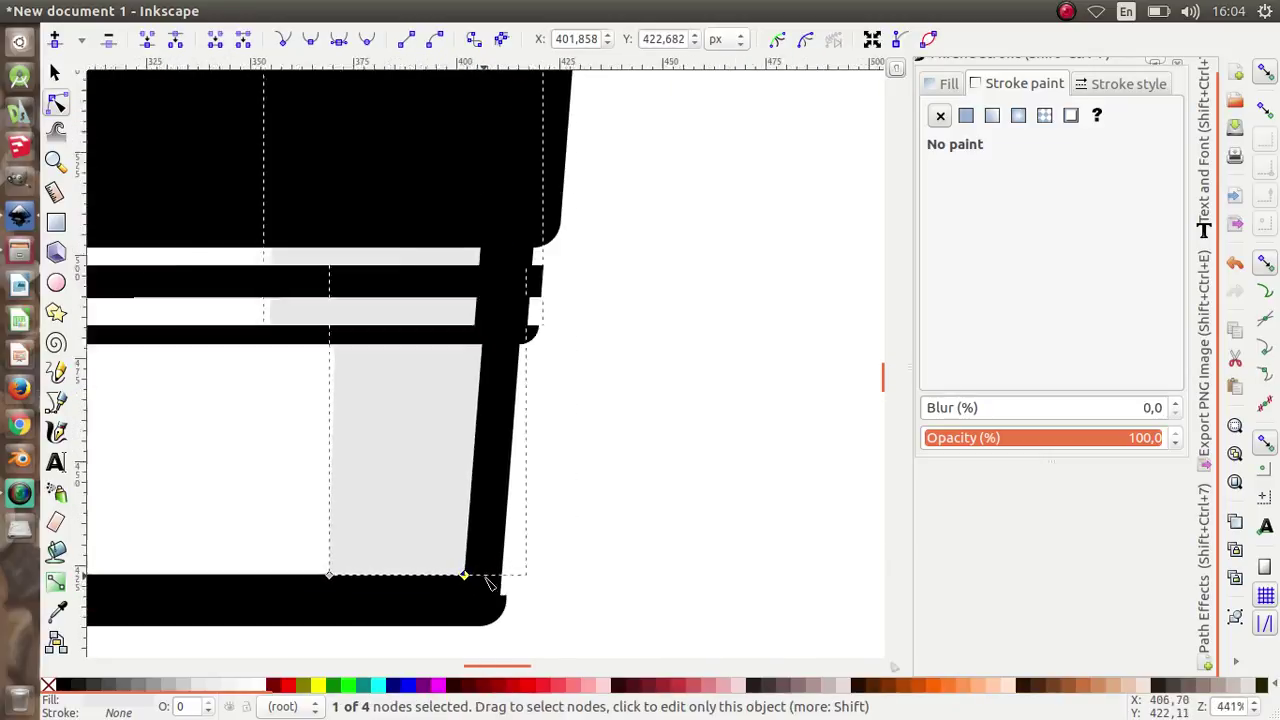
ctrl+scroll(490, 580, down, 3)
ctrl+scroll(488, 348, up, 2)
ctrl+scroll(500, 189, up, 2)
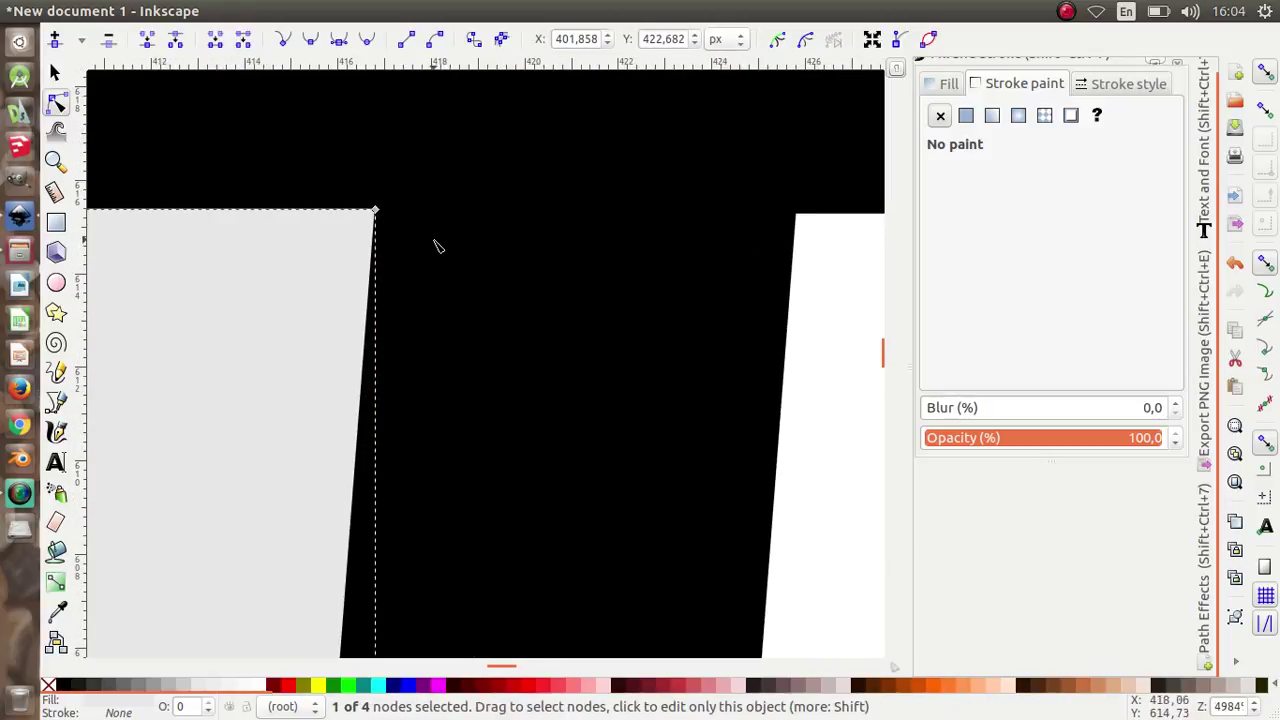
ctrl+scroll(447, 237, down, 4)
ctrl+scroll(447, 237, down, 2)
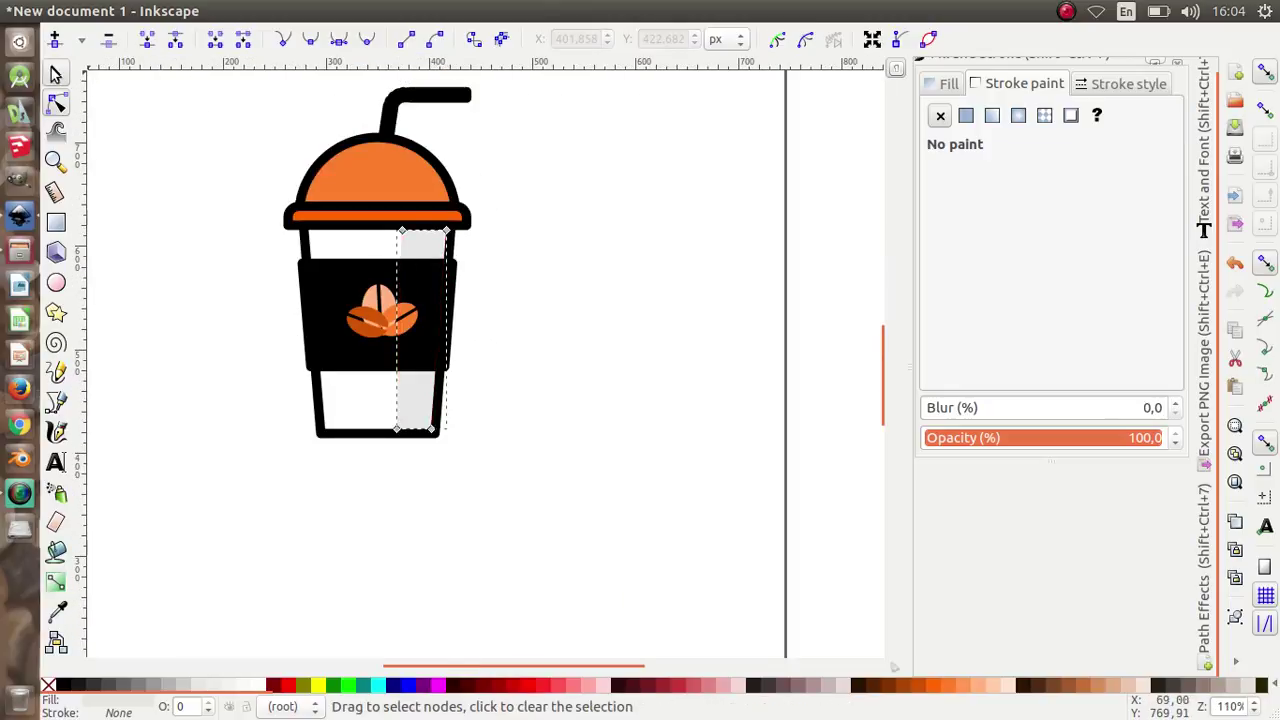
click(55, 75)
click(584, 527)
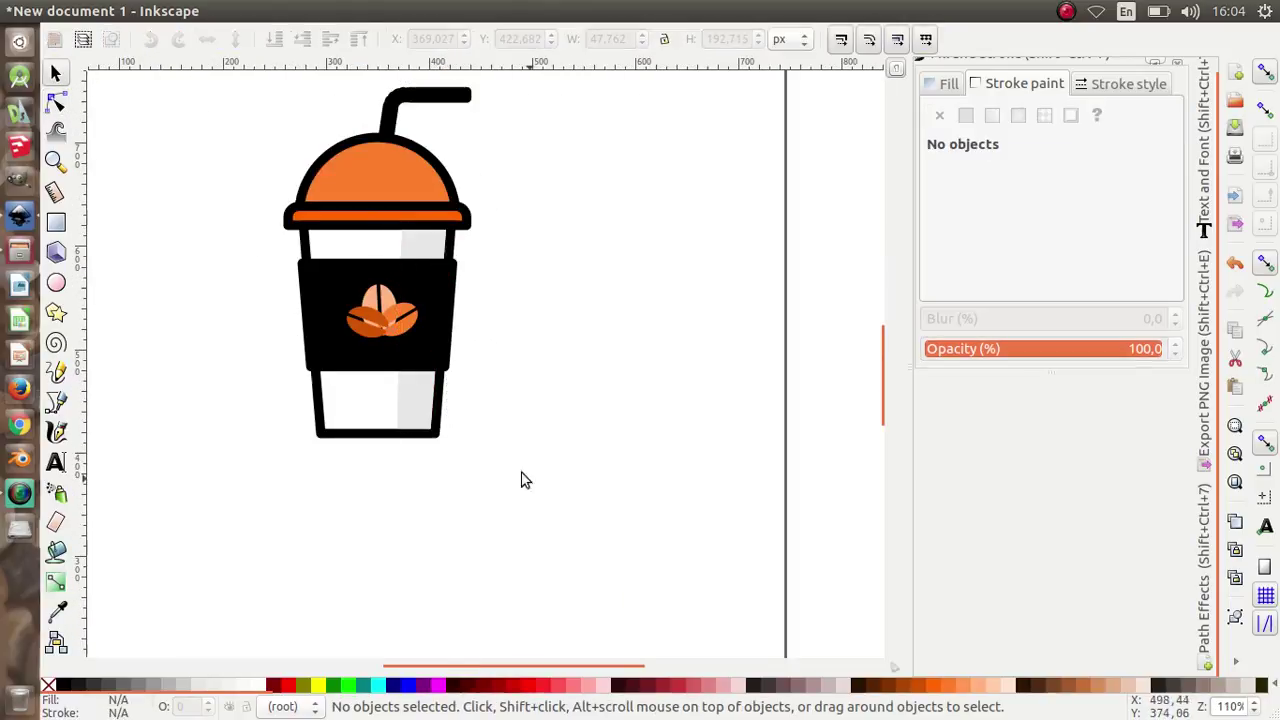
click(413, 399)
click(176, 686)
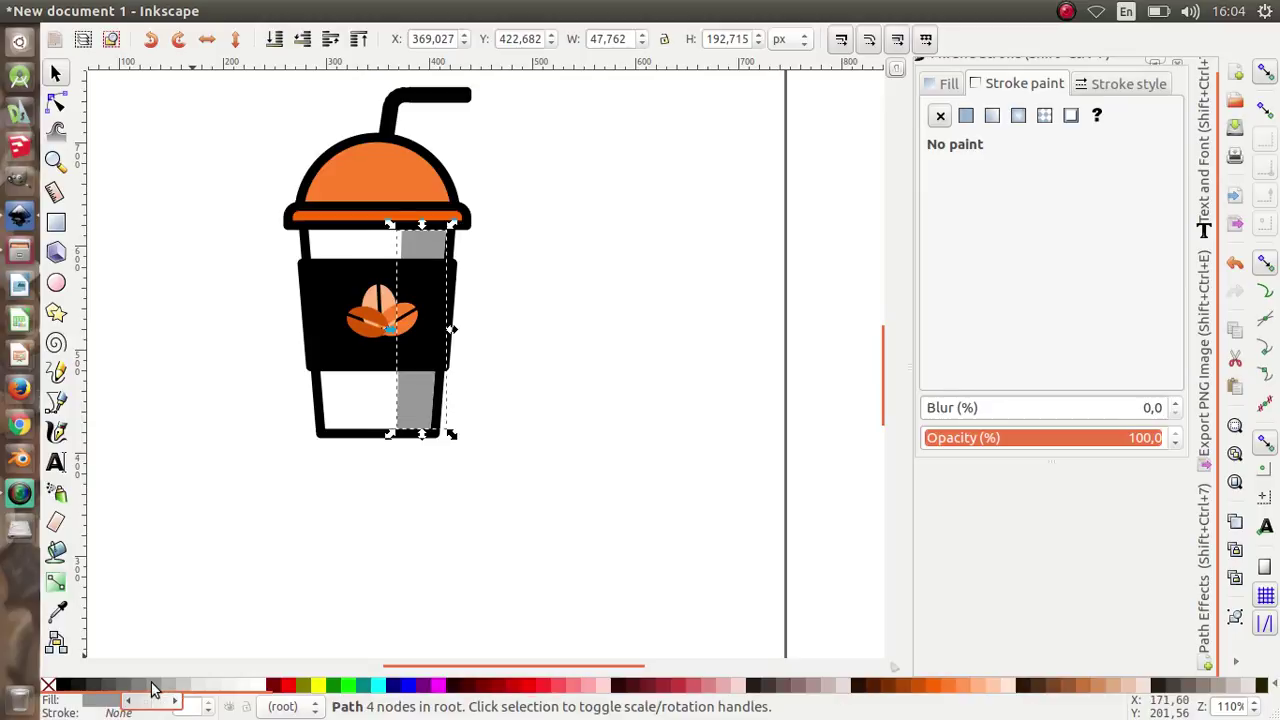
click(188, 686)
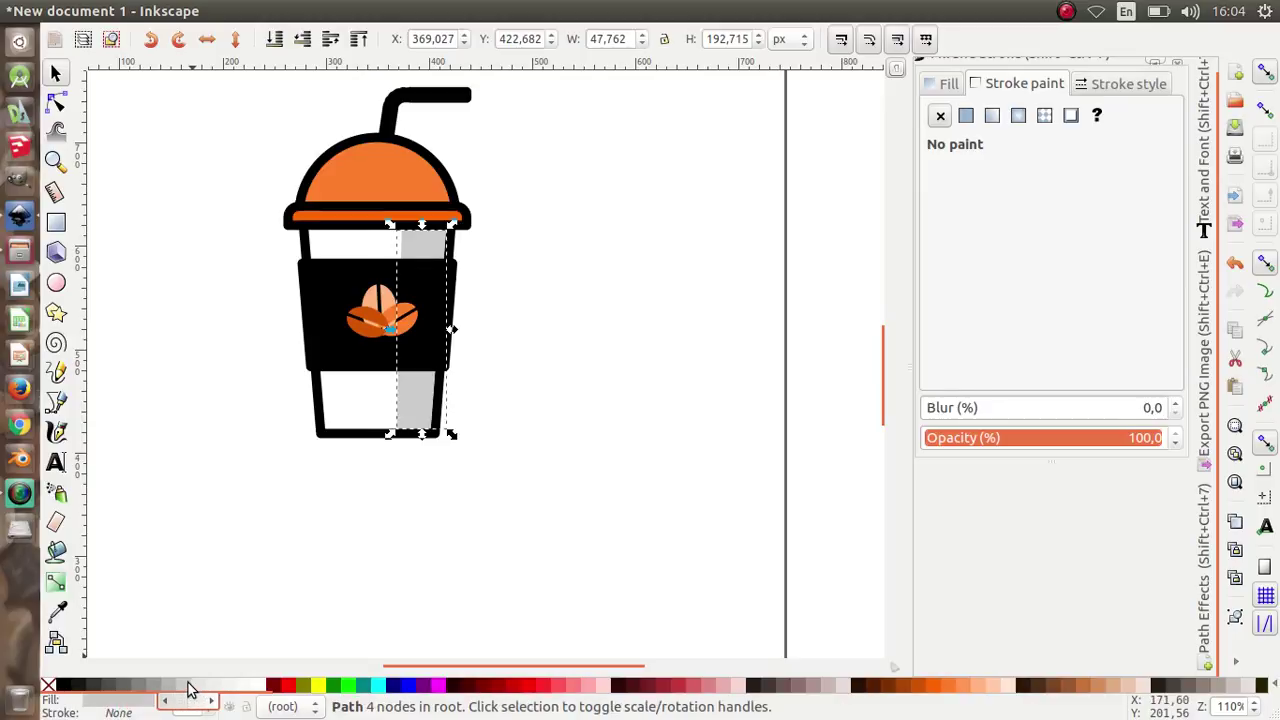
click(525, 545)
scroll(528, 545, up, 1)
drag(574, 554, 325, 290)
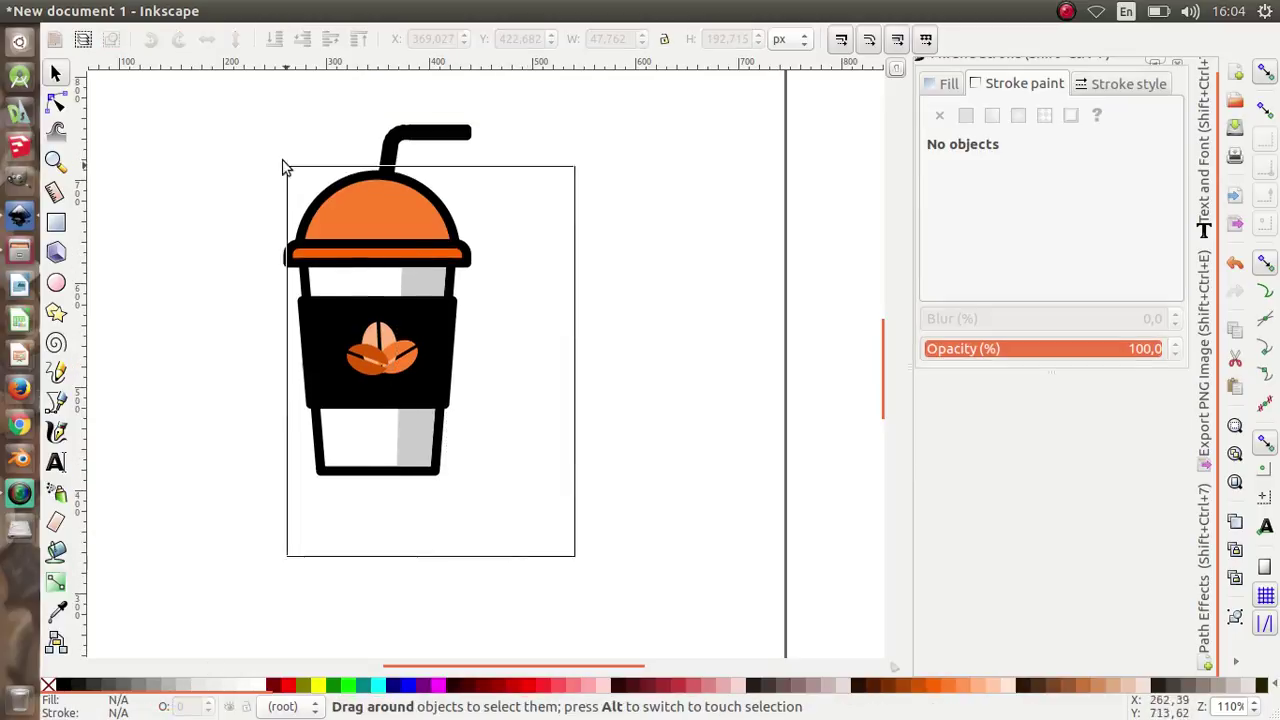
scroll(249, 160, up, 3)
right_click(360, 332)
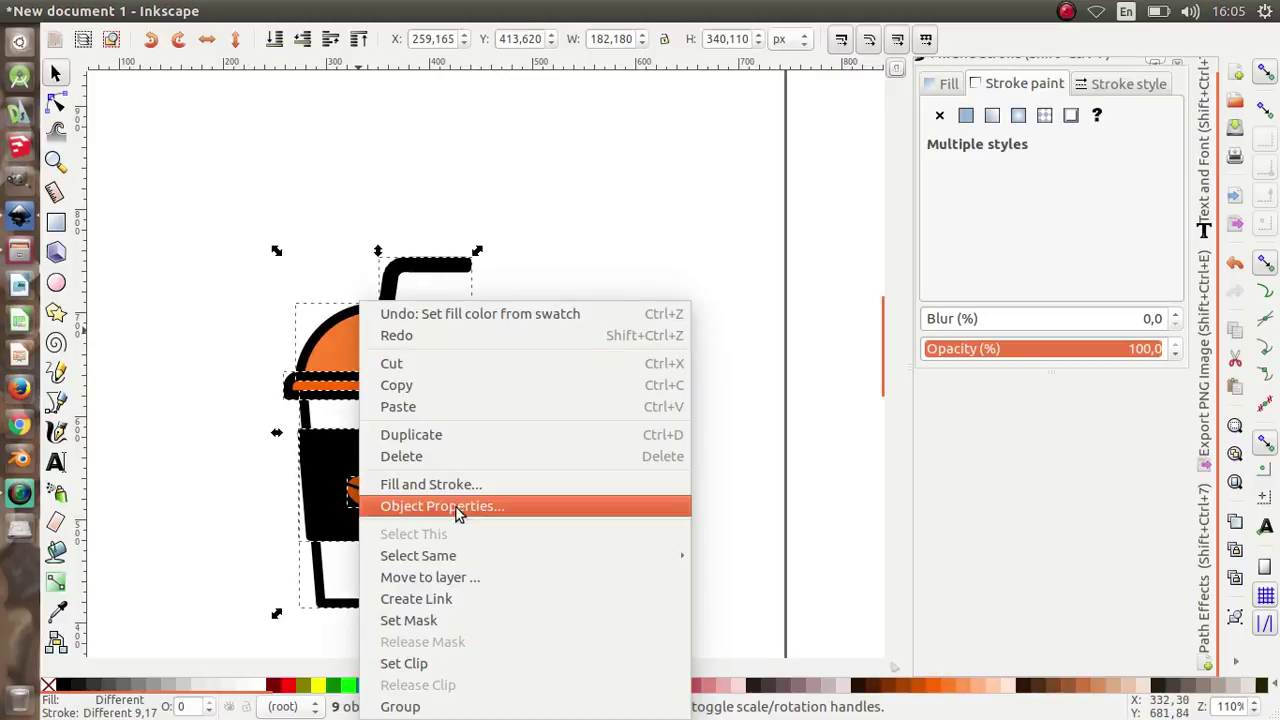
click(514, 705)
click(517, 411)
ctrl+scroll(517, 411, down, 2)
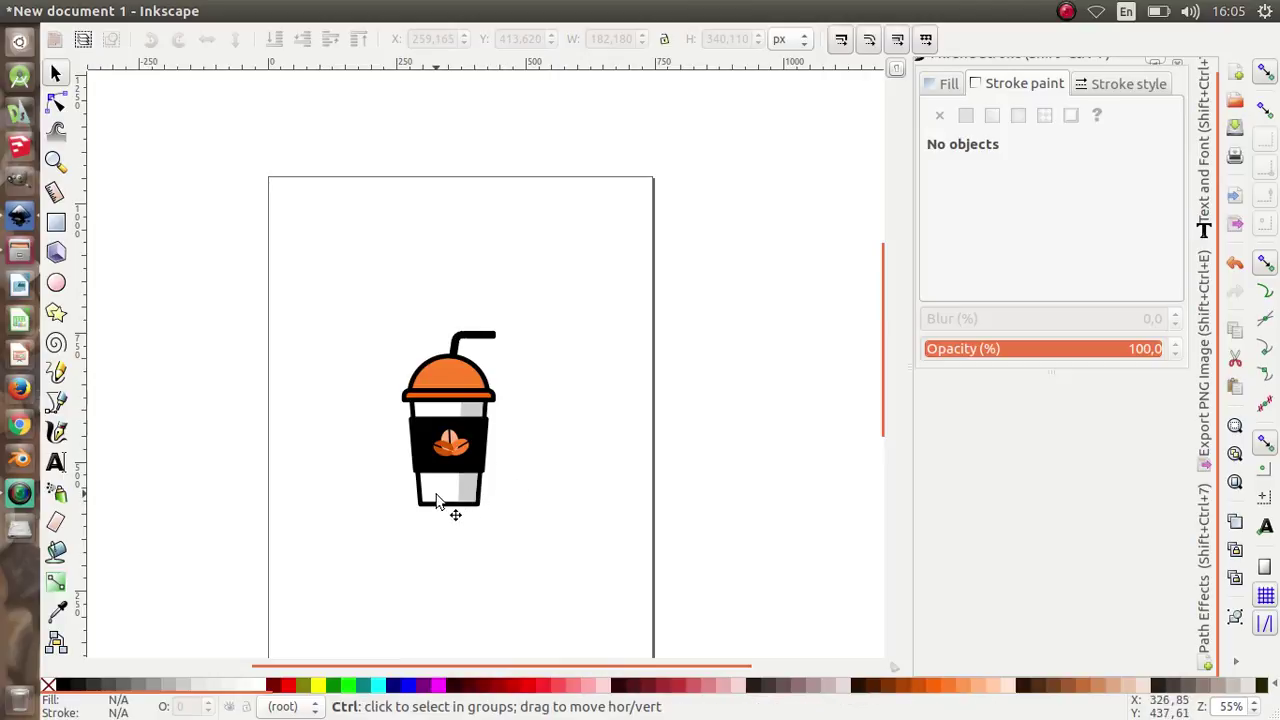
ctrl+scroll(436, 500, up, 2)
ctrl+scroll(436, 500, up, 1)
ctrl+scroll(598, 520, down, 1)
ctrl+scroll(445, 525, up, 1)
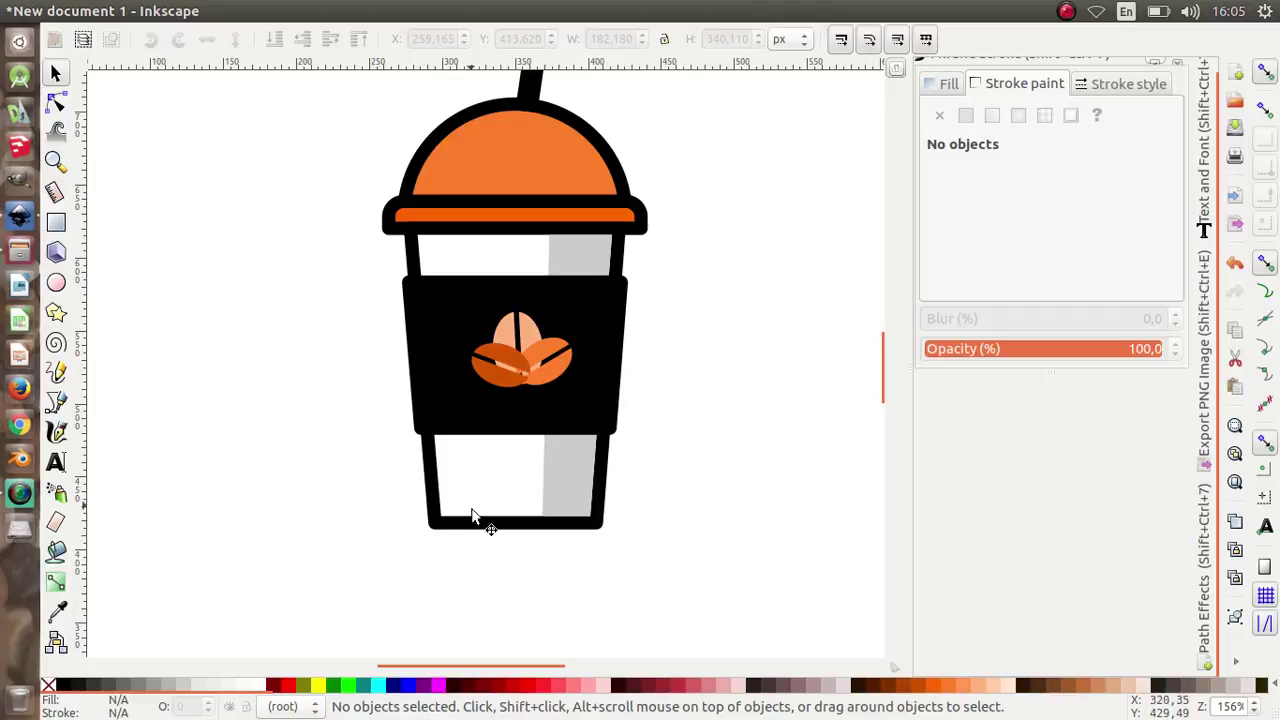
ctrl+scroll(340, 497, down, 1)
ctrl+scroll(534, 503, up, 1)
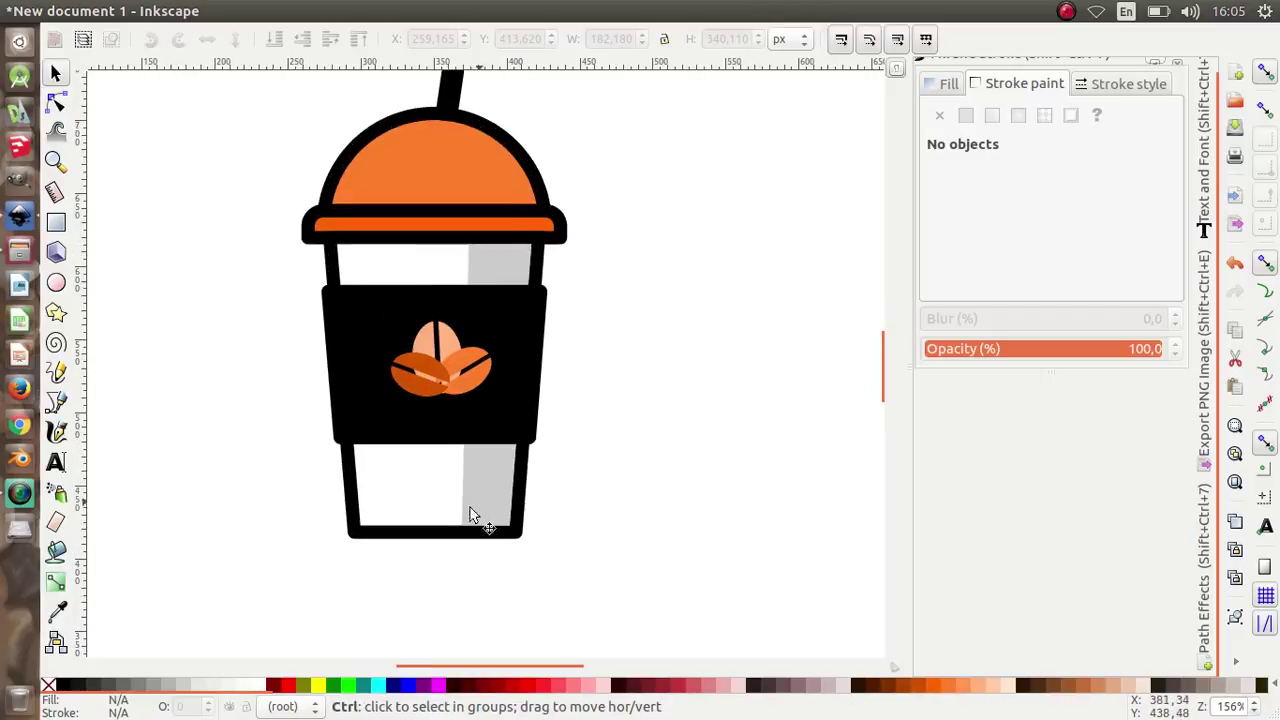
ctrl+scroll(477, 517, down, 1)
ctrl+scroll(509, 430, up, 1)
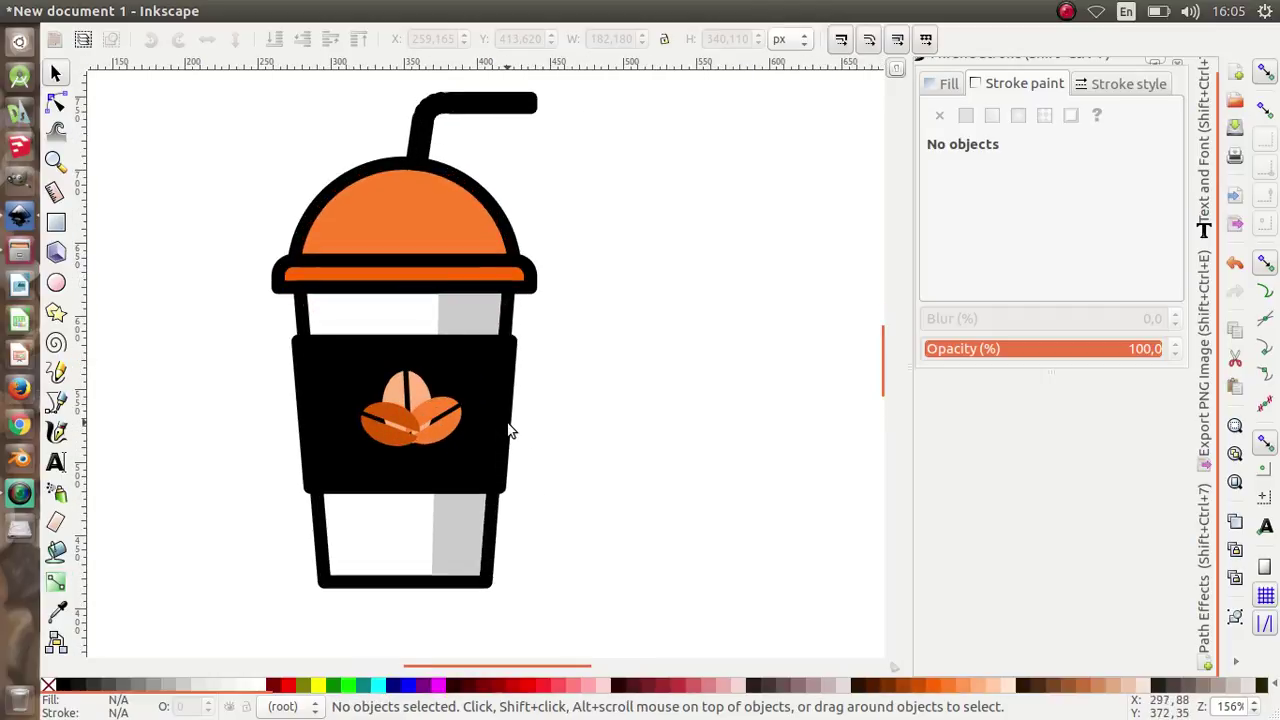
Step: Draw a closed, narrow Bezier path right of the cup for the leaf
click(56, 403)
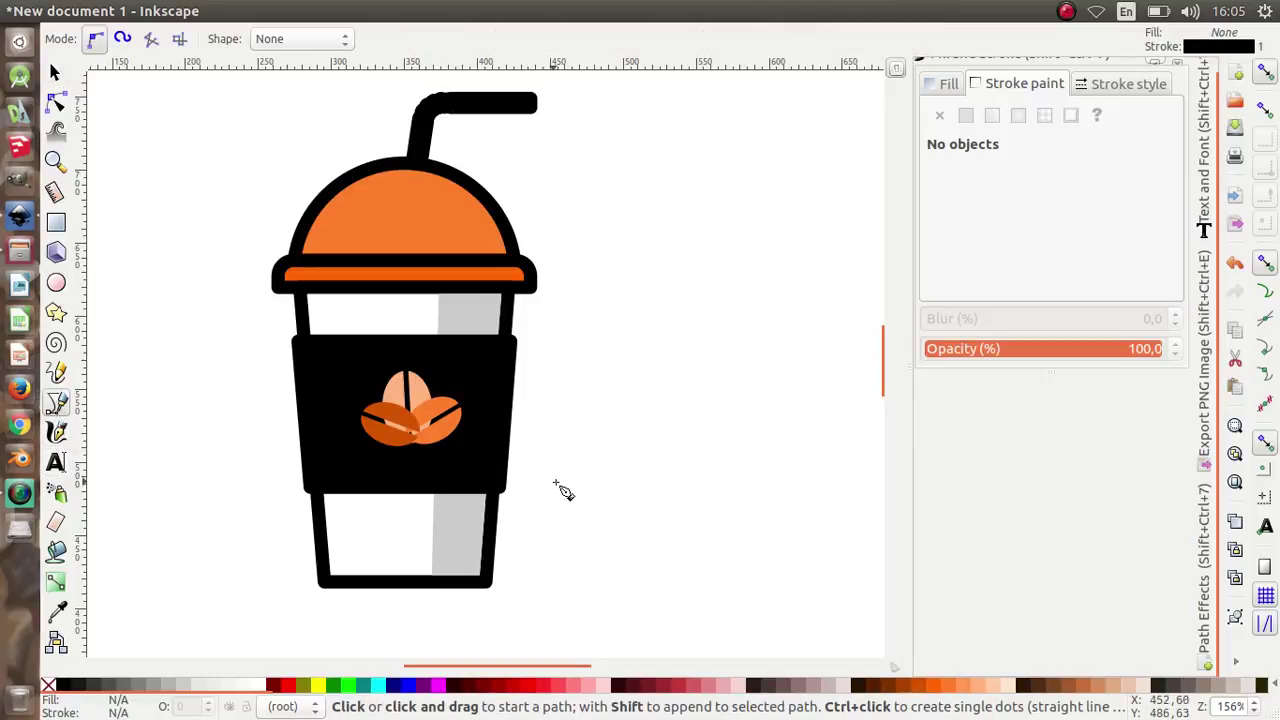
click(636, 532)
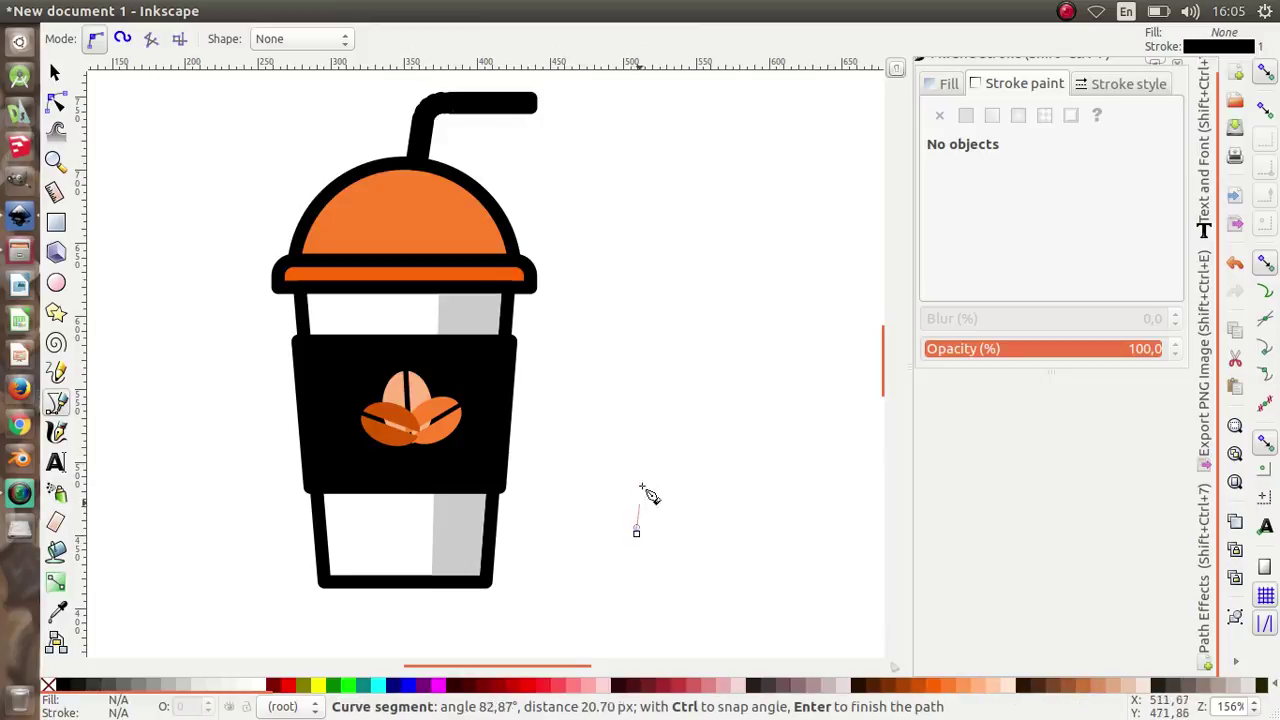
click(642, 392)
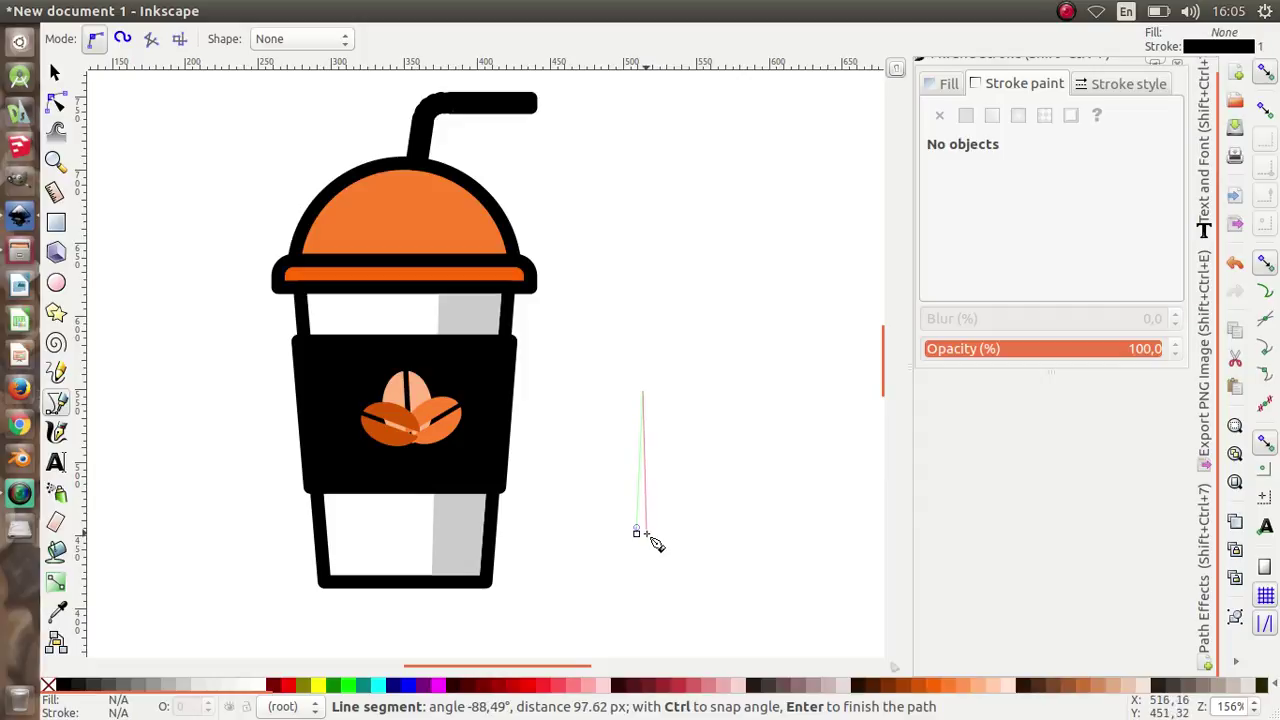
click(646, 533)
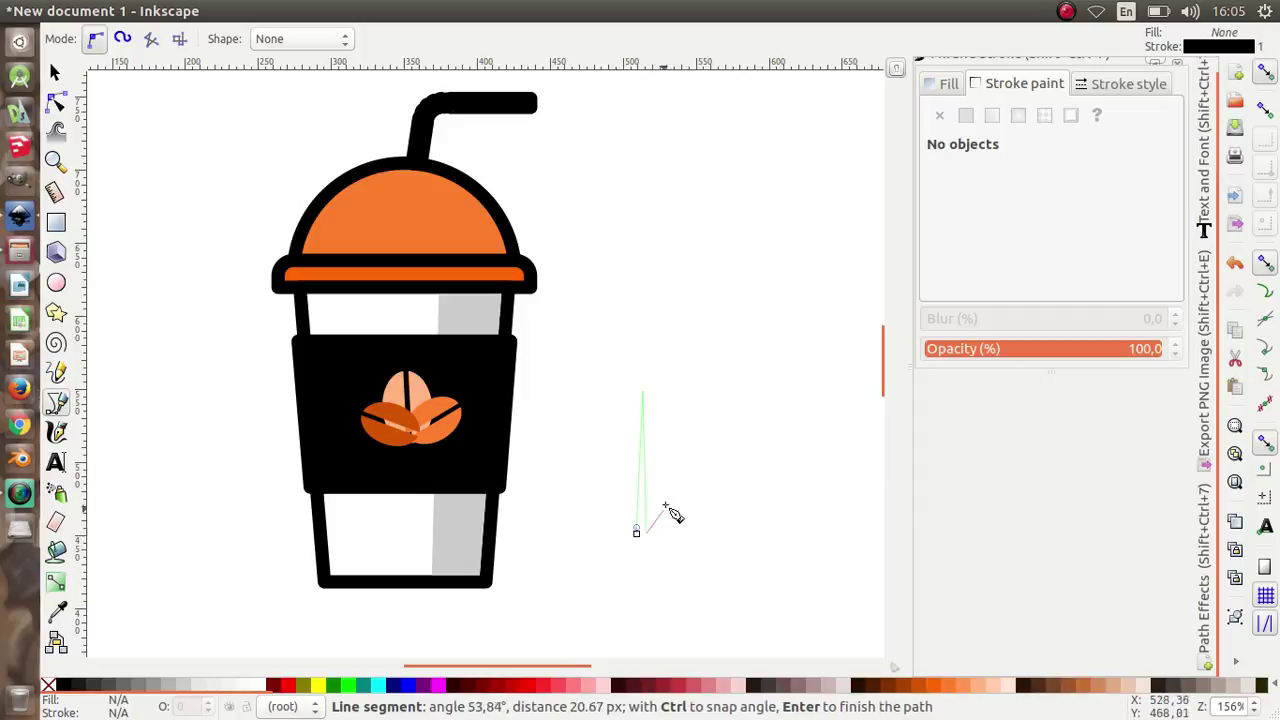
click(642, 222)
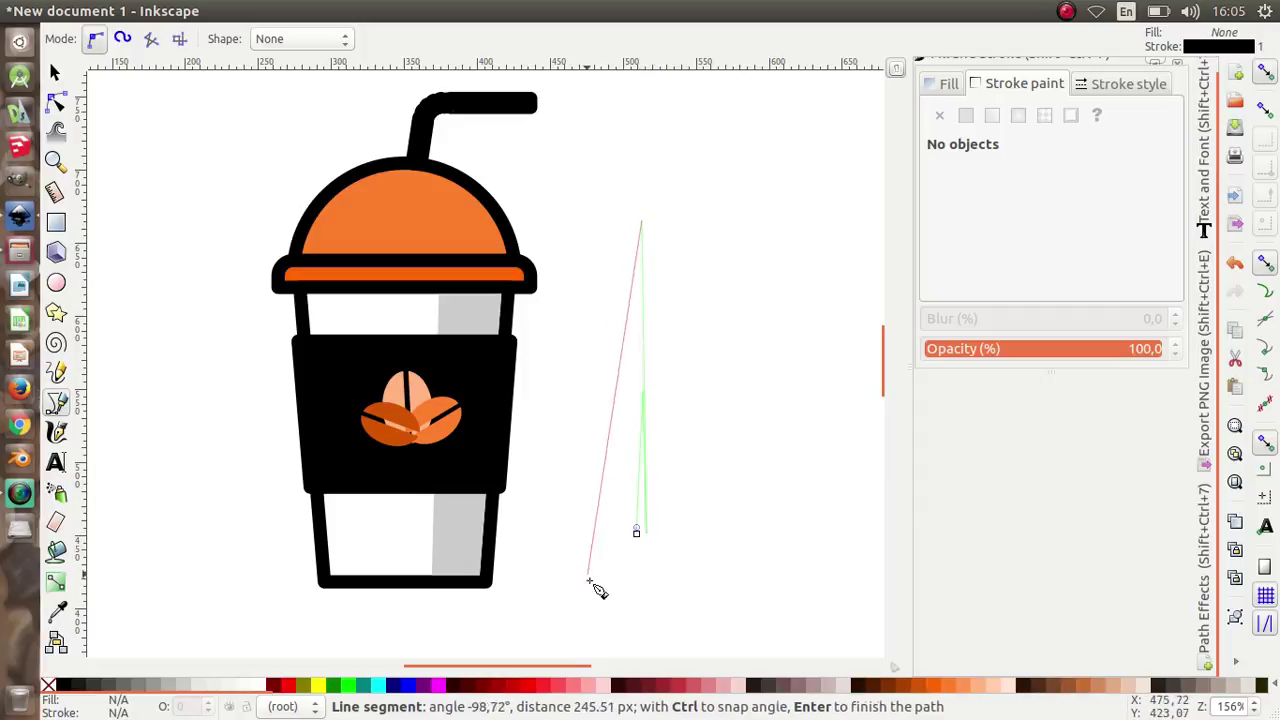
click(636, 534)
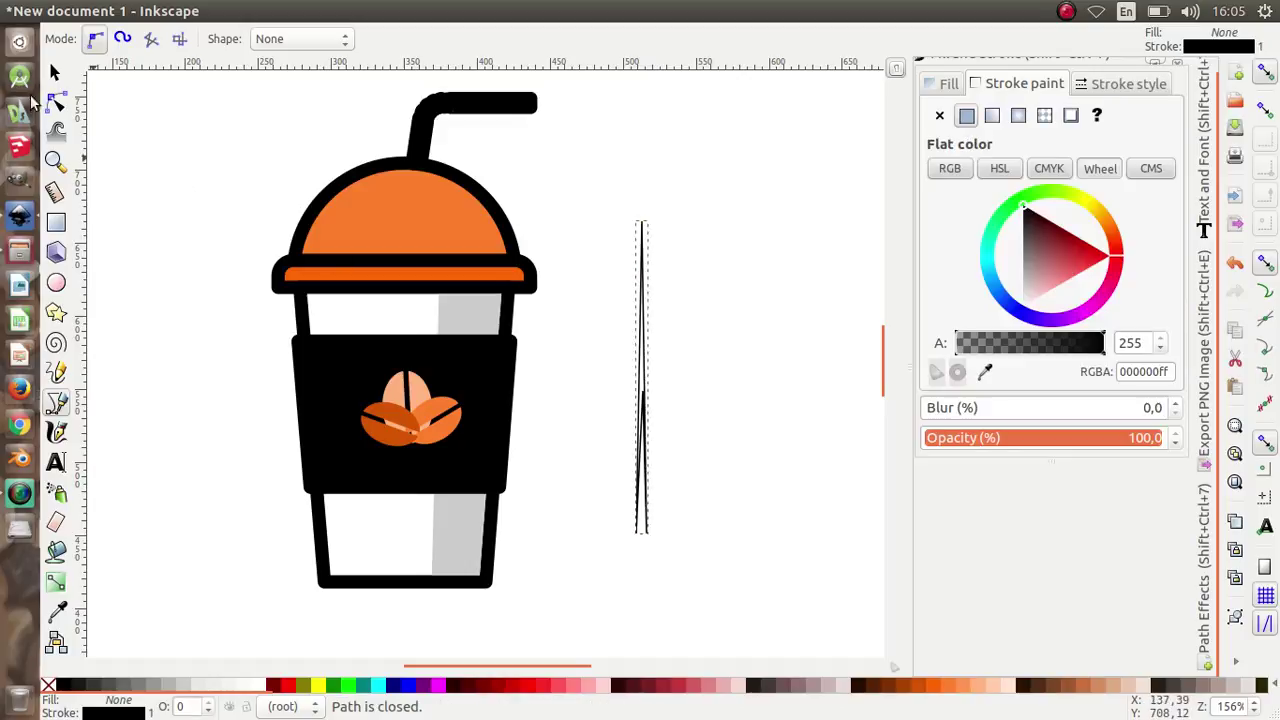
Step: Curve both sides into a teardrop and spread the bottom nodes to form a notch
click(55, 102)
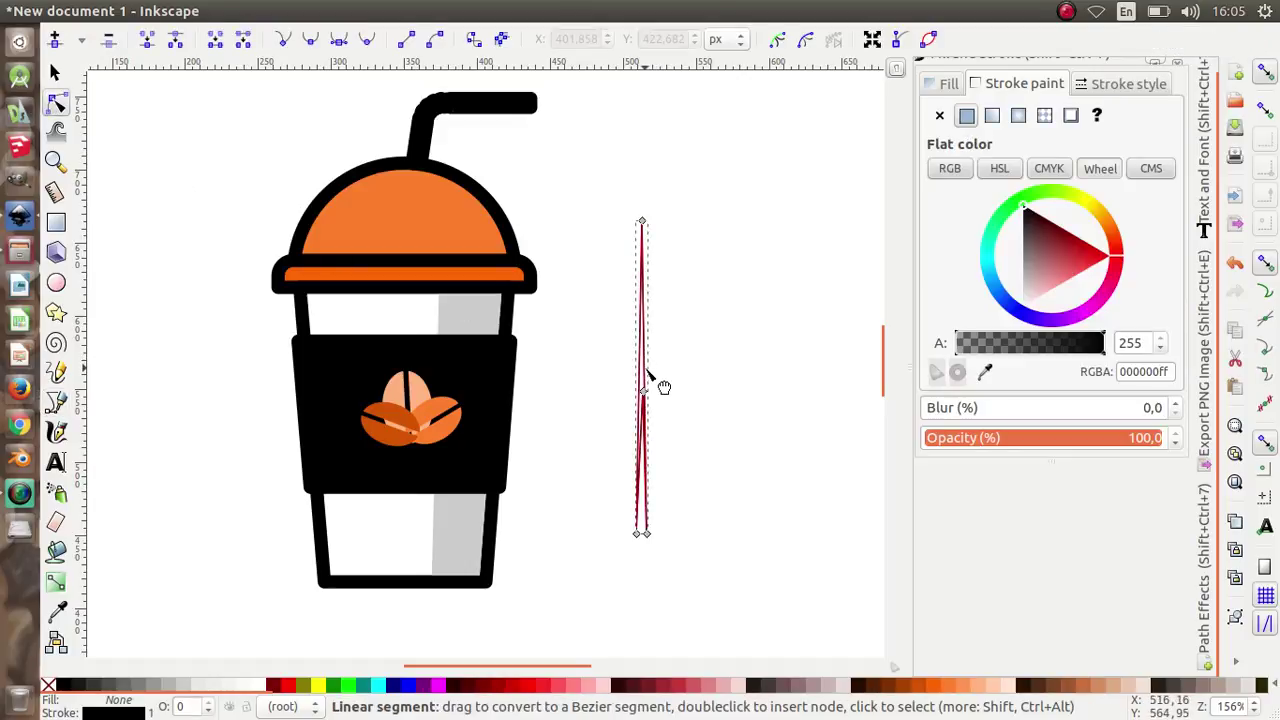
mouse_move(650, 374)
mouse_down()
mouse_move(709, 443)
mouse_move(748, 460)
mouse_up()
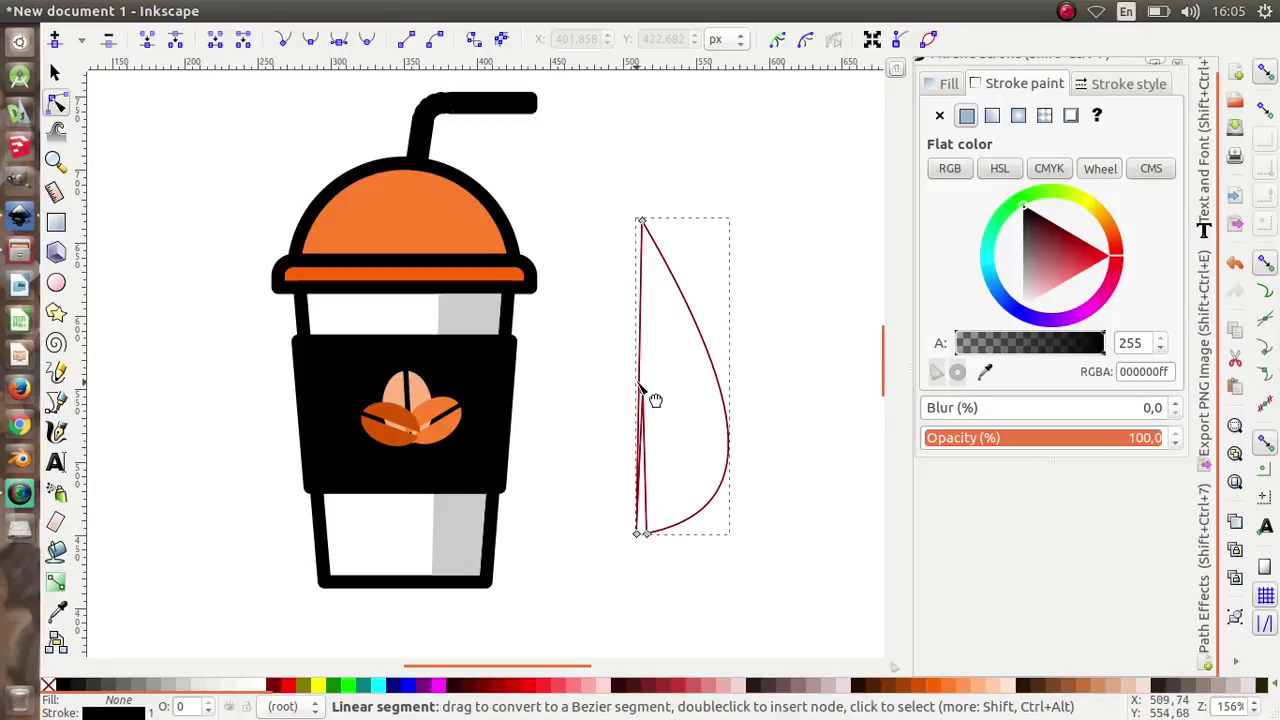
drag(641, 386, 555, 440)
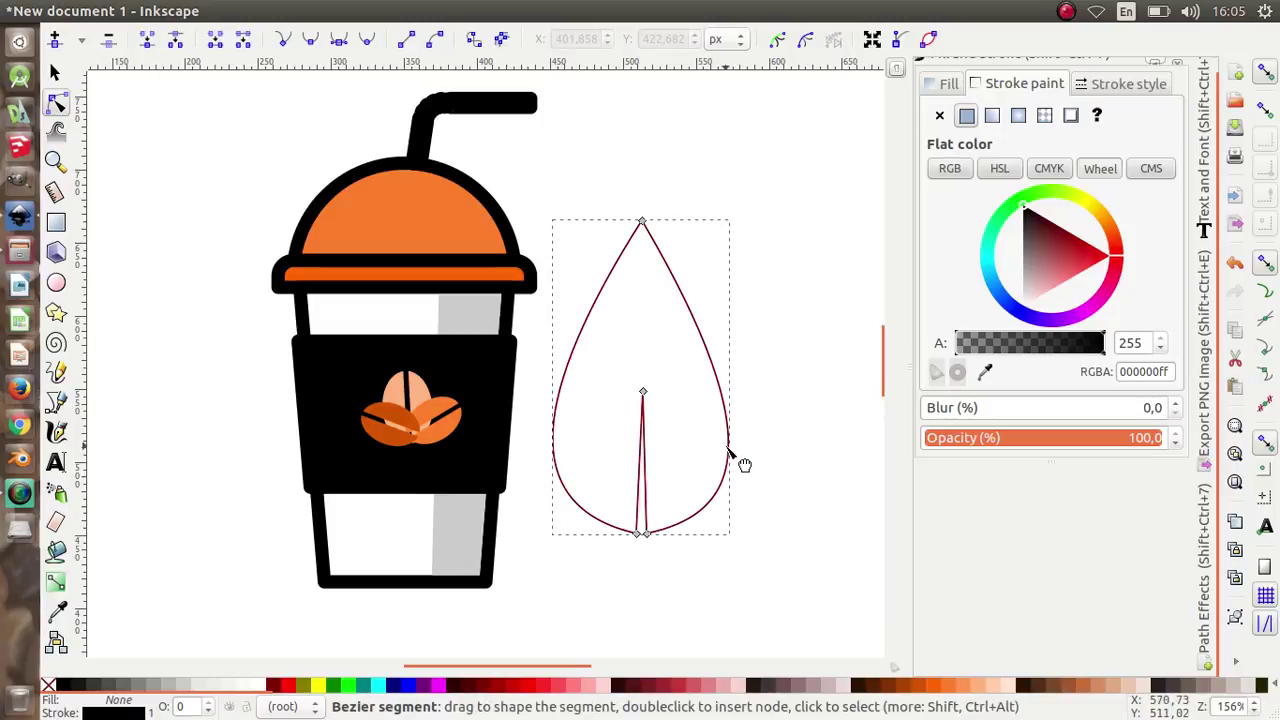
drag(737, 463, 744, 463)
mouse_move(646, 534)
mouse_down()
mouse_move(660, 524)
mouse_move(627, 523)
mouse_up()
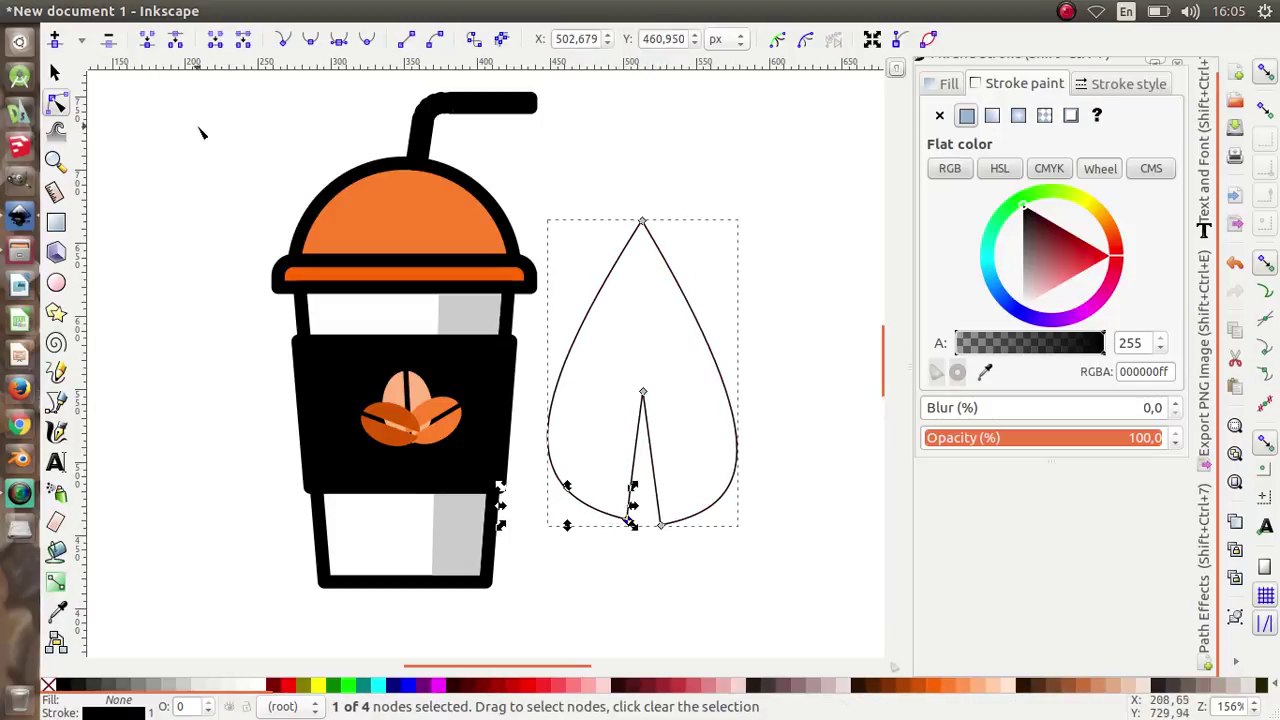
click(54, 73)
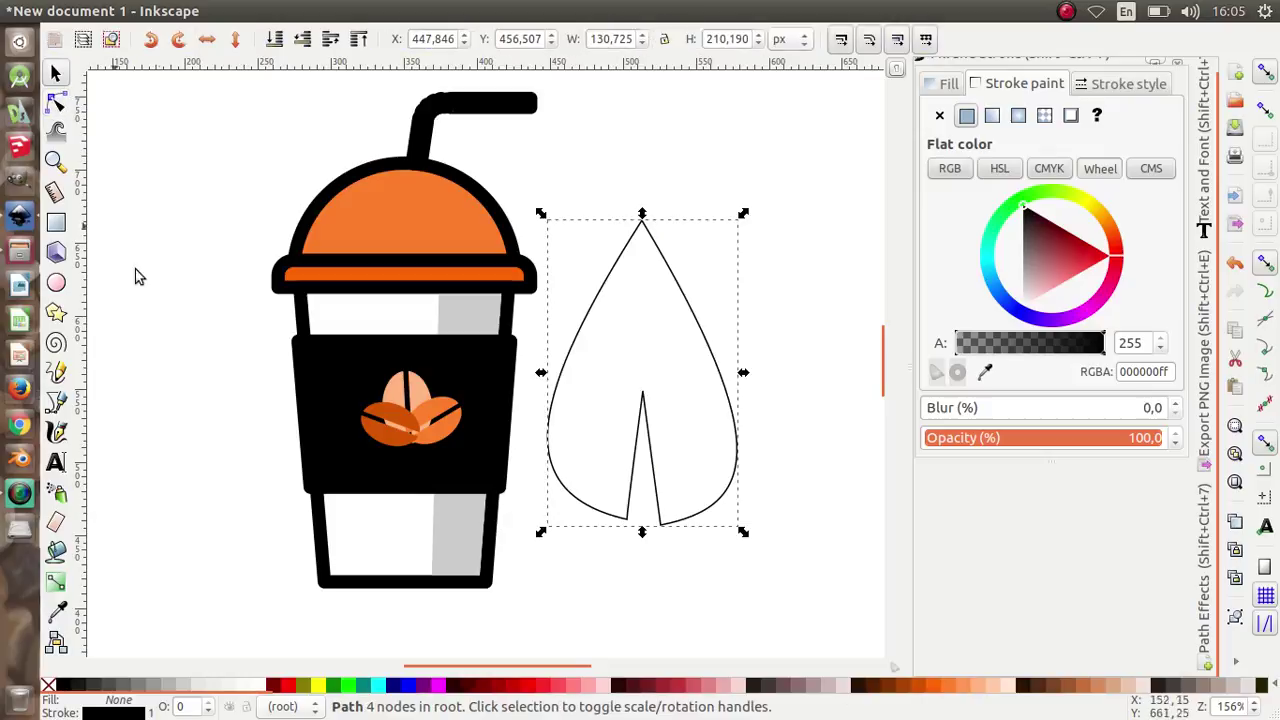
Step: Fill the leaf green and scale it down
click(343, 685)
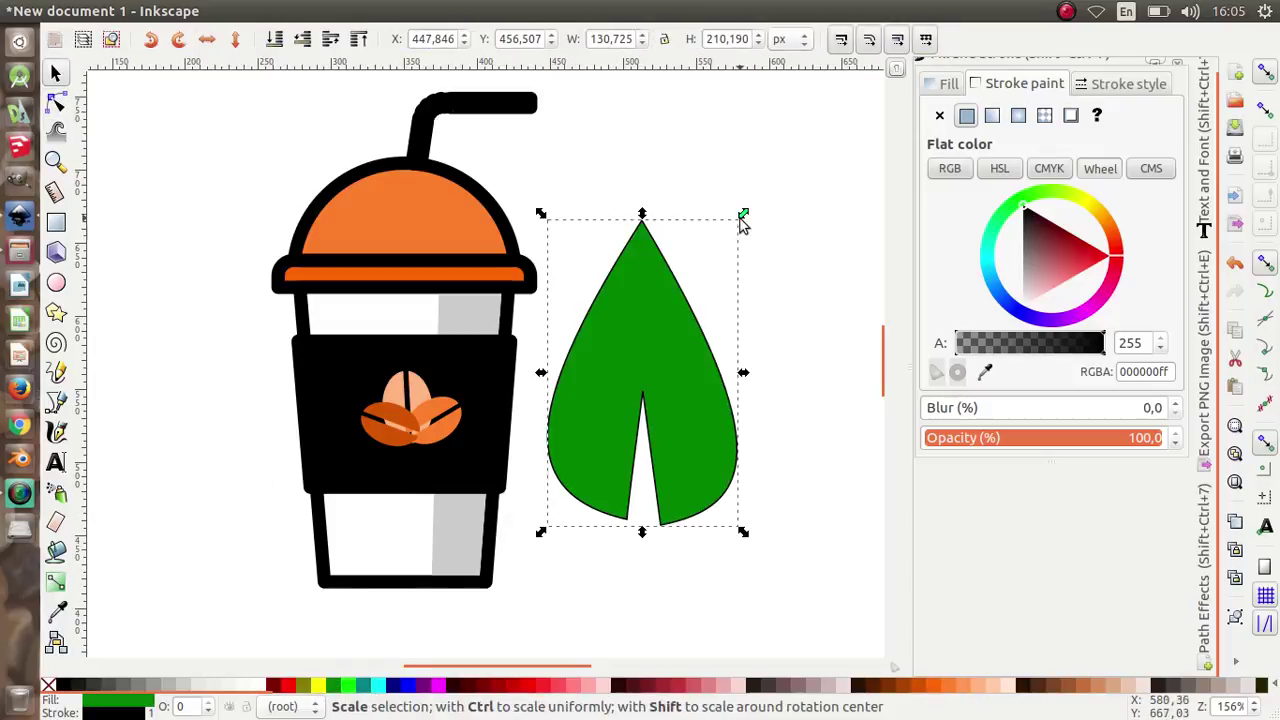
mouse_move(743, 216)
mouse_down()
mouse_move(686, 347)
mouse_move(680, 402)
mouse_move(784, 316)
mouse_move(698, 350)
mouse_up()
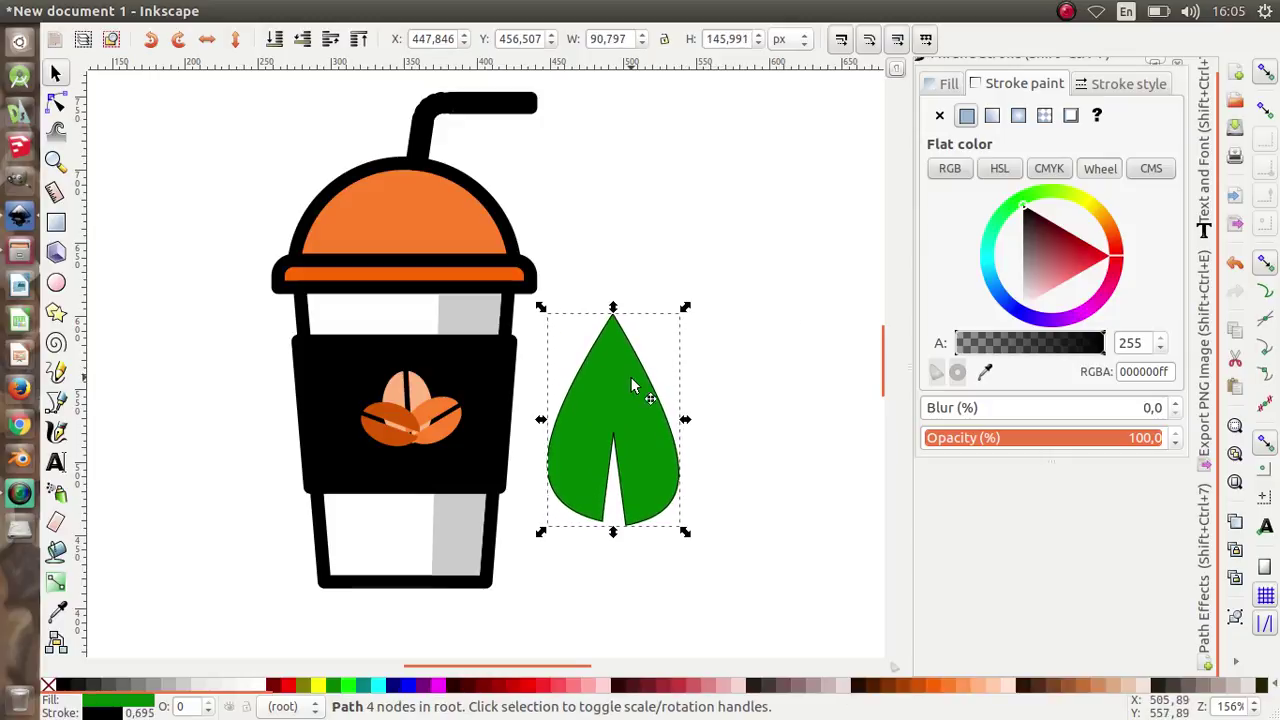
click(632, 386)
click(716, 350)
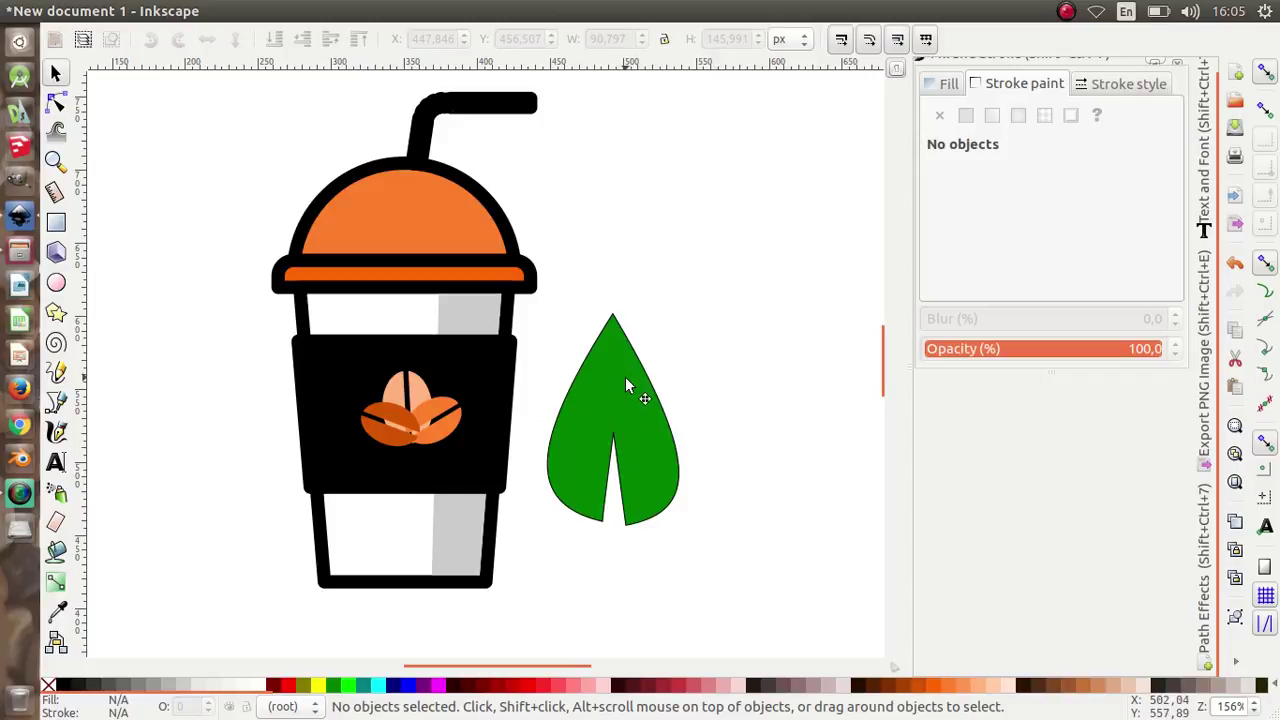
double_click(626, 379)
click(62, 76)
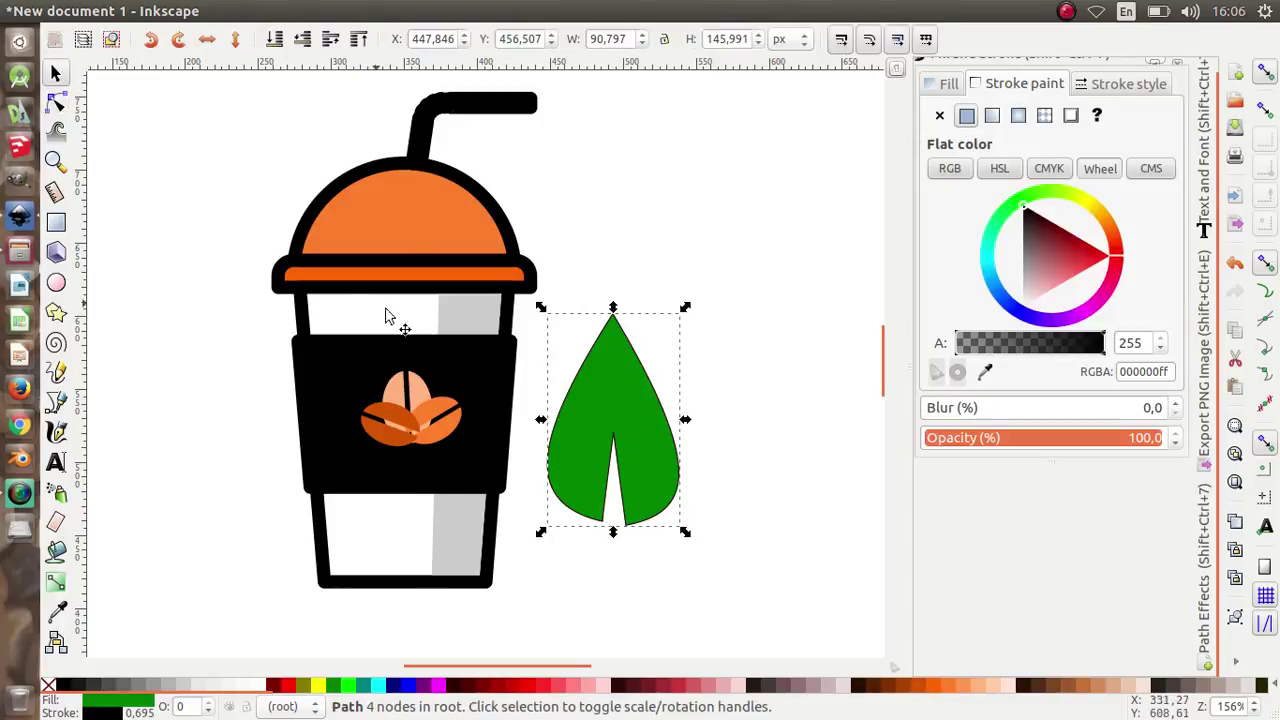
Step: Tilt the leaf right, place it at the cup's lower right, and lower it behind
click(617, 347)
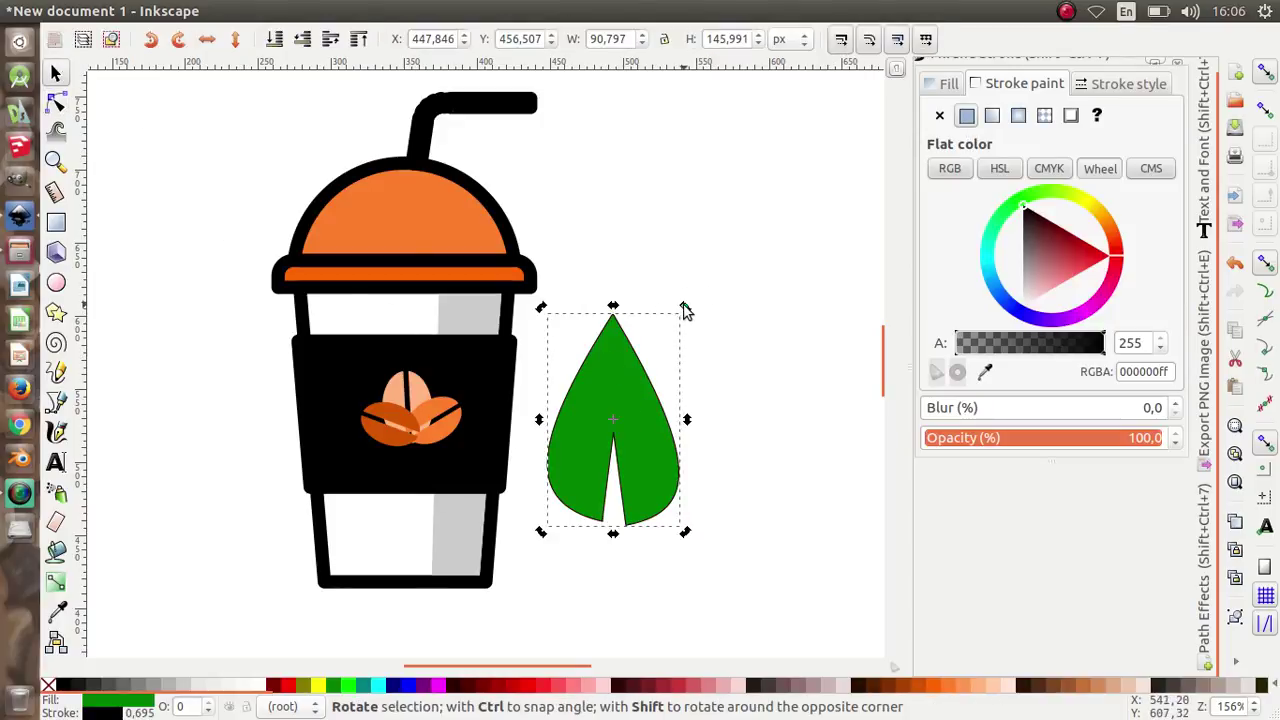
drag(686, 308, 731, 370)
drag(645, 393, 603, 446)
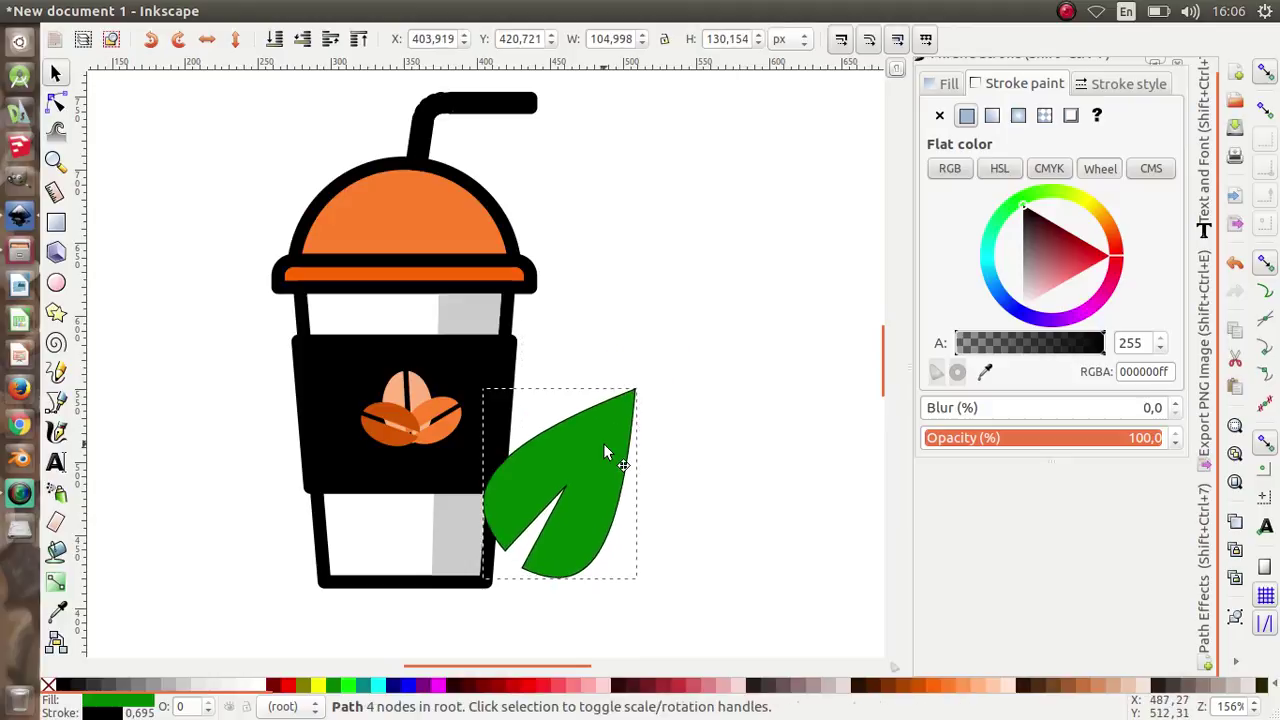
click(277, 39)
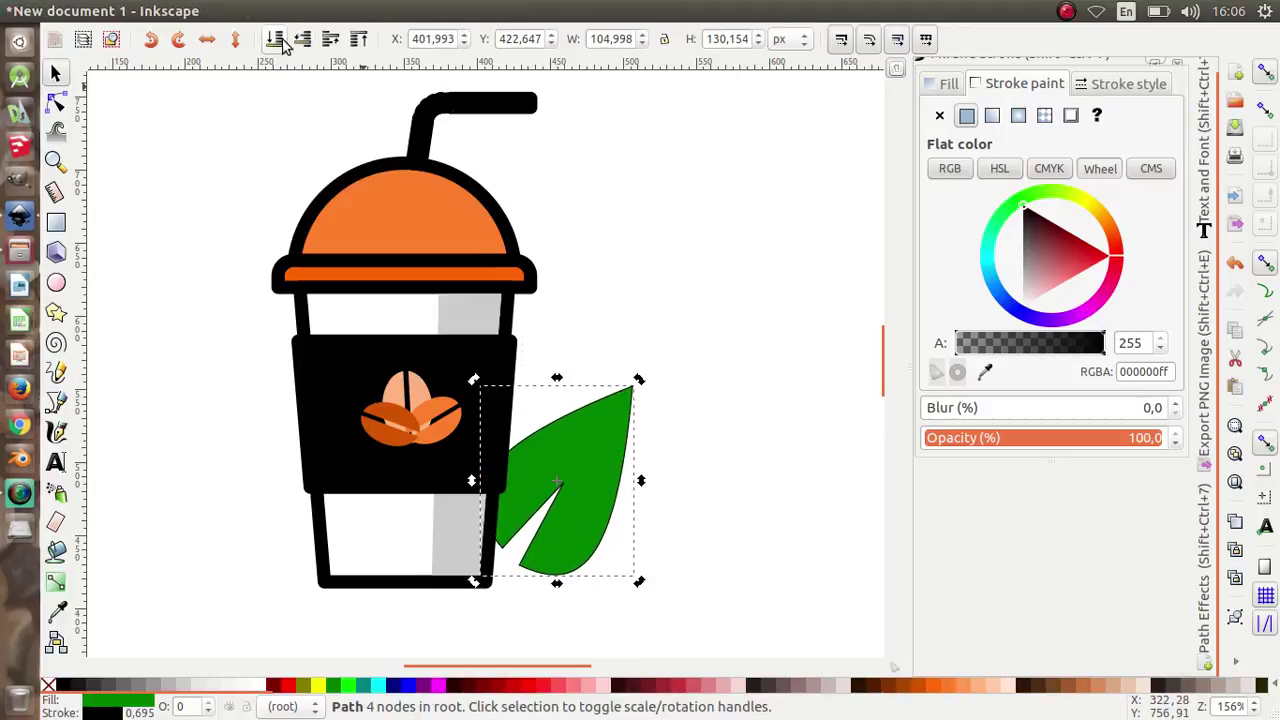
click(580, 418)
Step: Give the leaf a 6.695 px outline with round joins, shrink it slightly, and fill it lime
click(1092, 90)
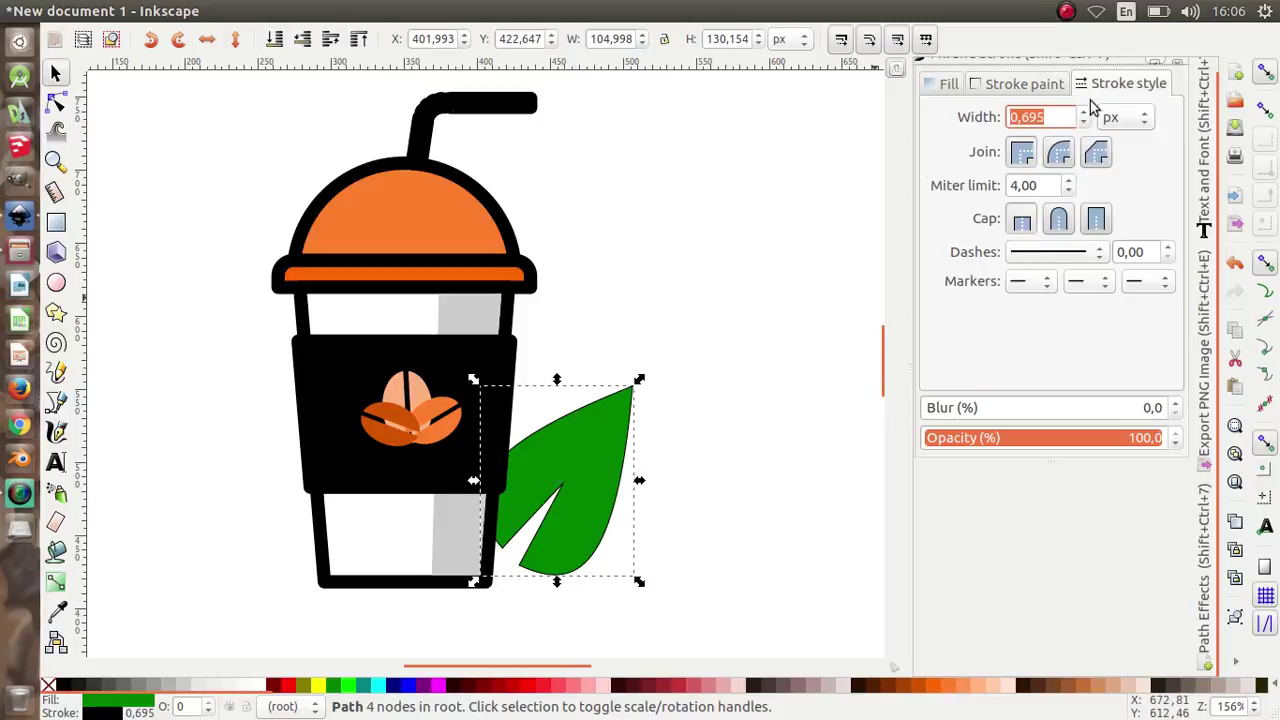
click(1084, 114)
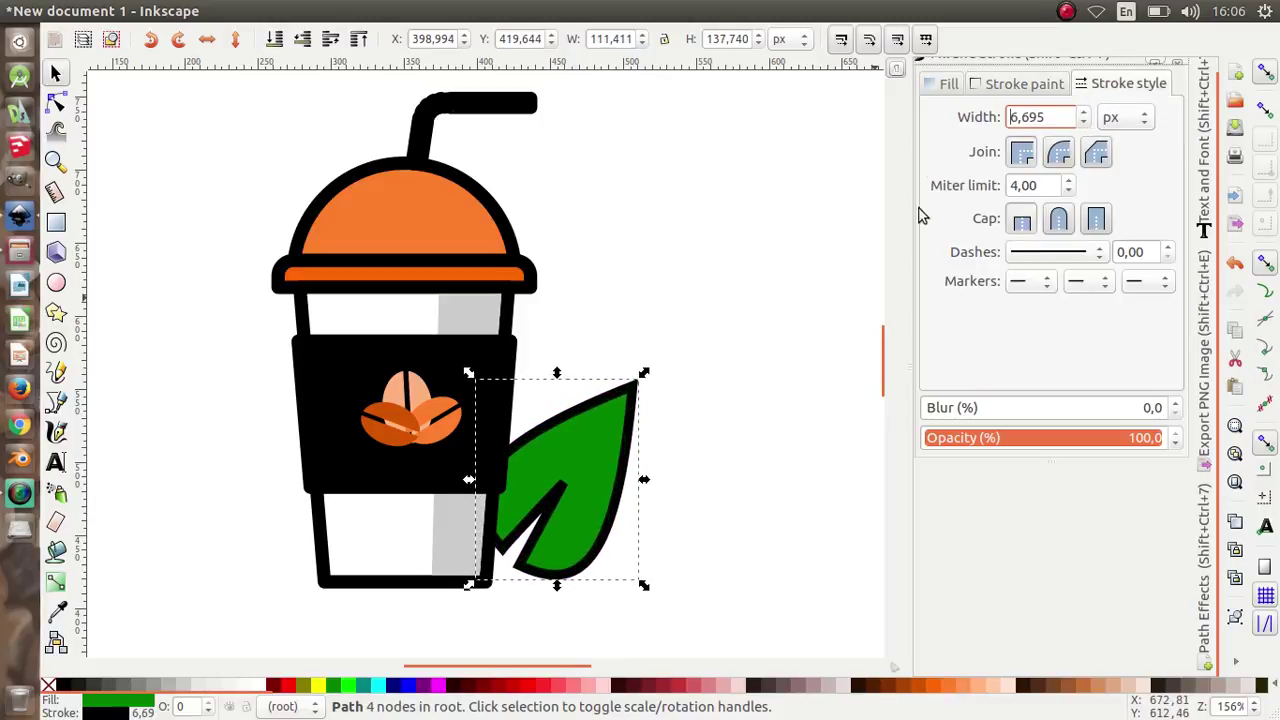
click(1059, 152)
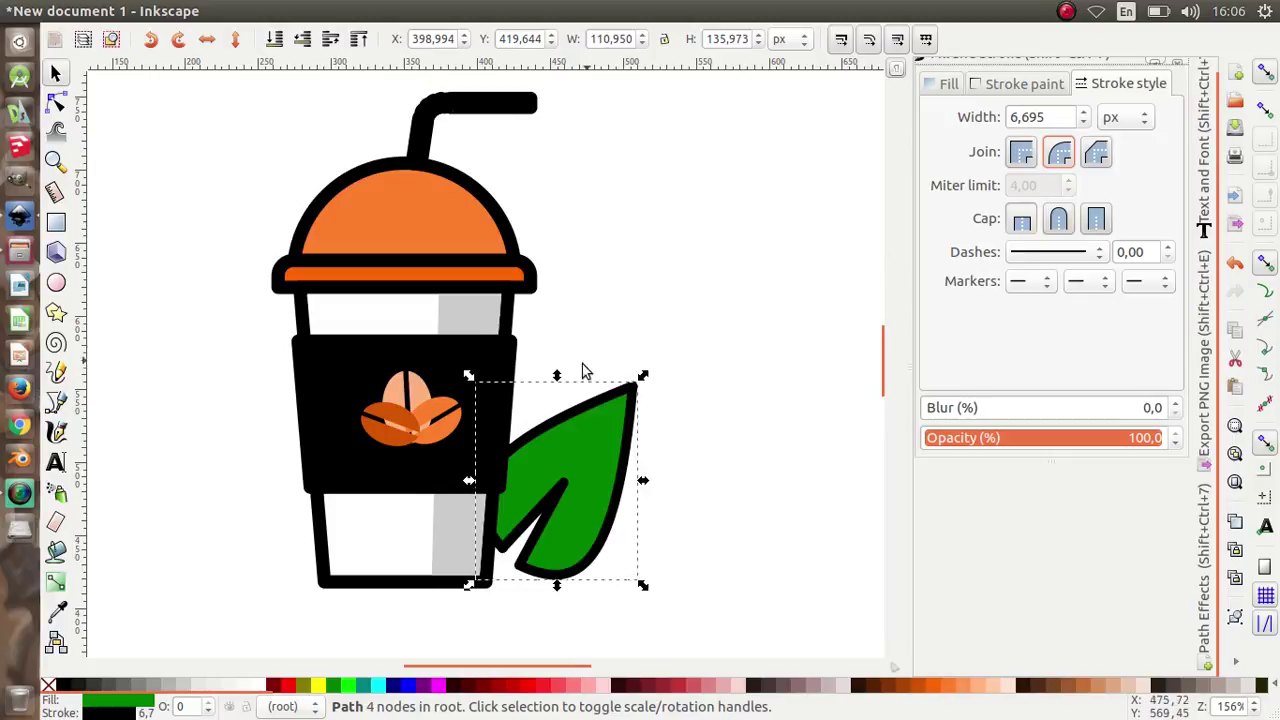
drag(641, 384, 630, 392)
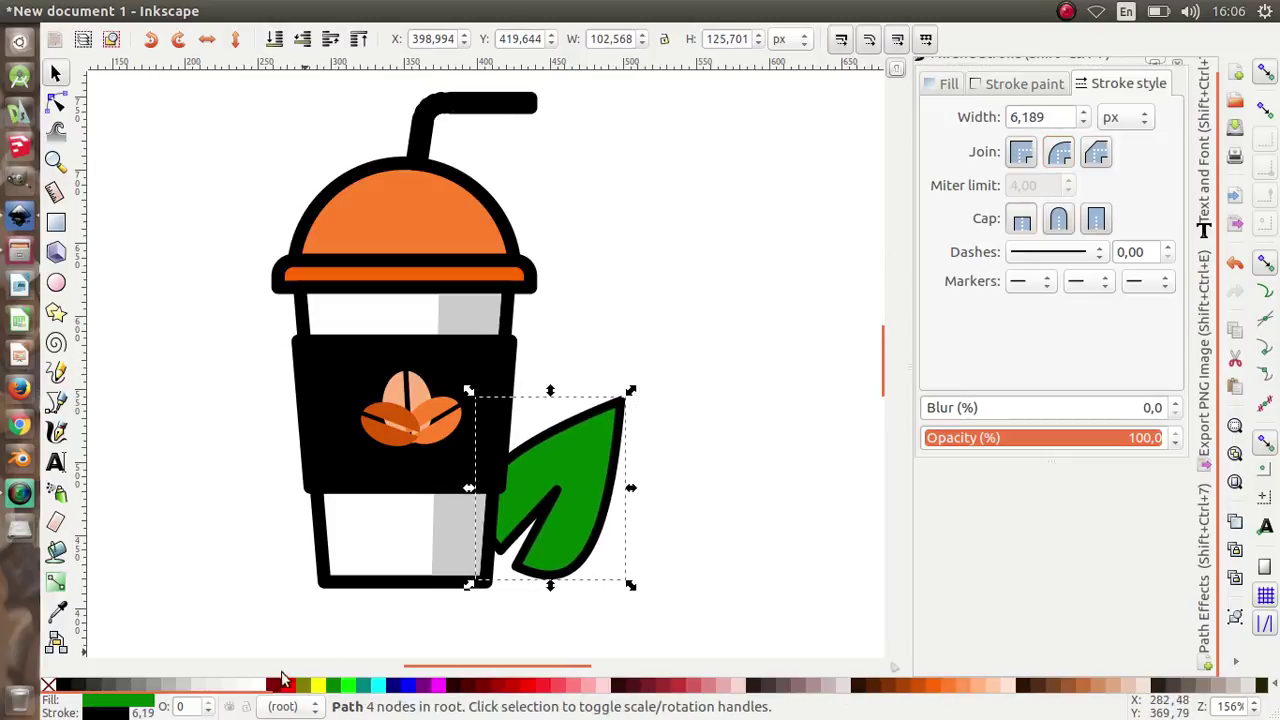
click(343, 686)
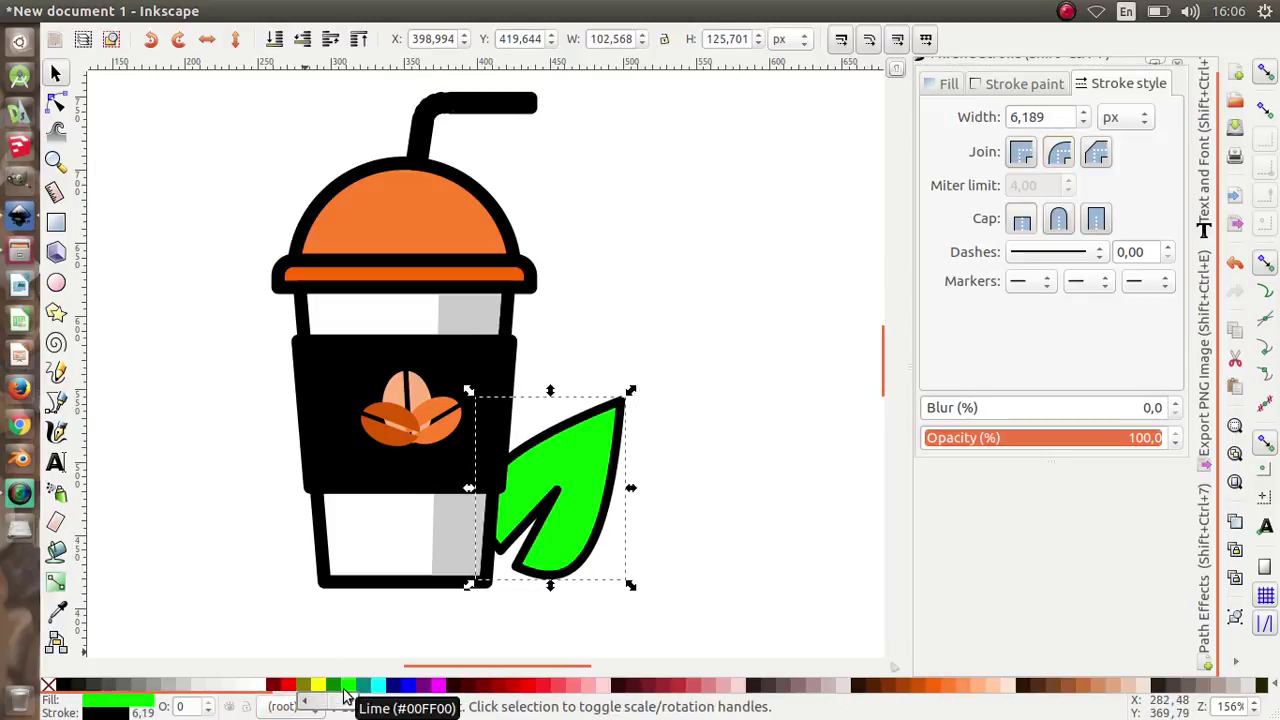
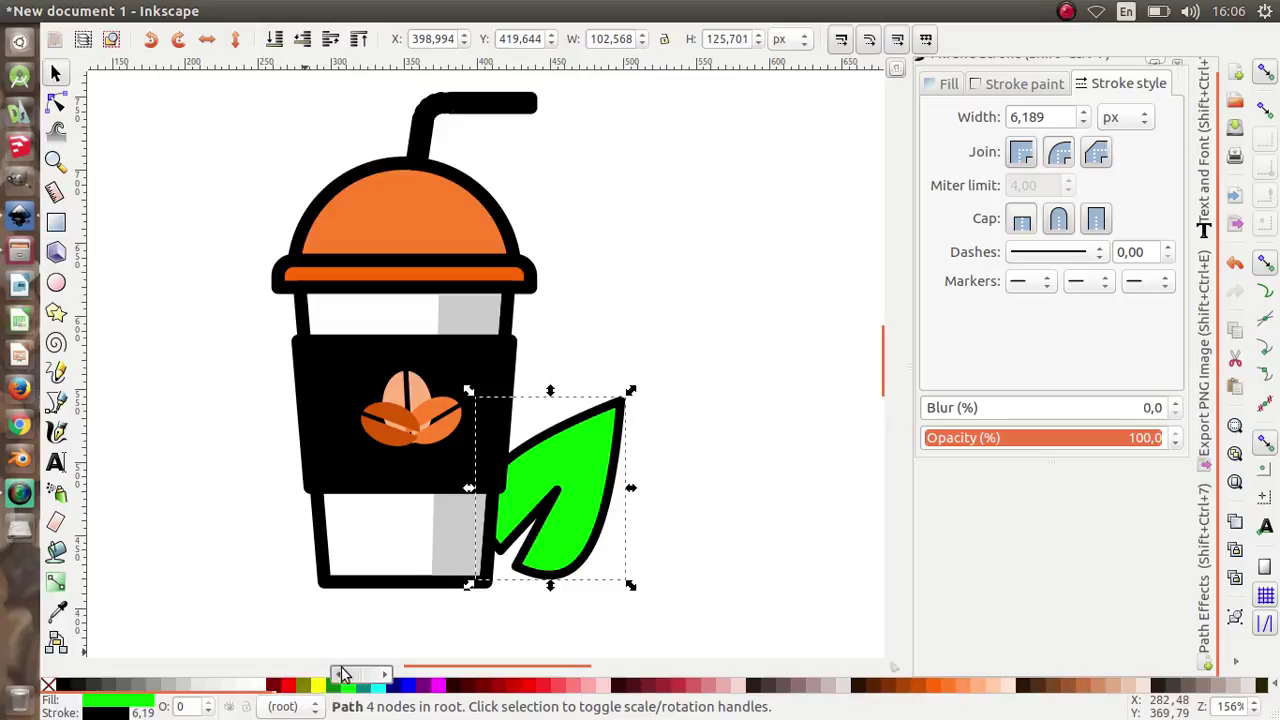
Step: Duplicate the green leaf and shrink the copy down
right_click(546, 490)
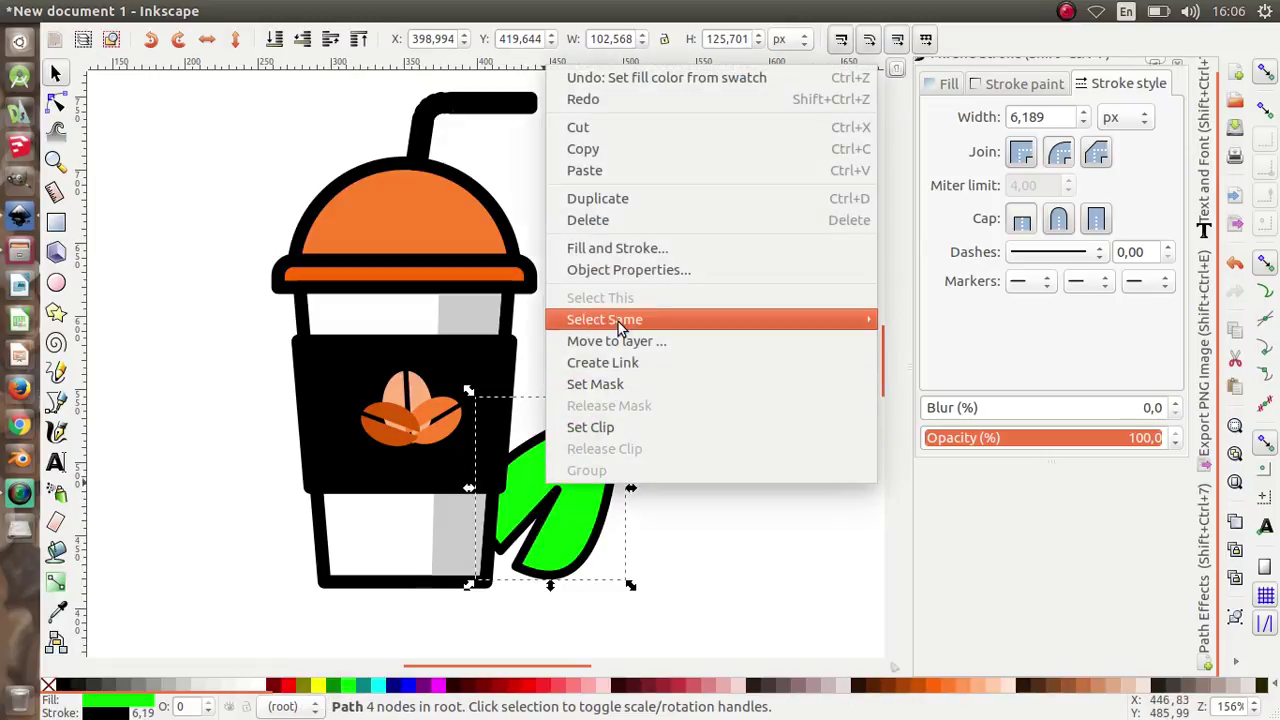
click(598, 198)
drag(601, 452, 591, 480)
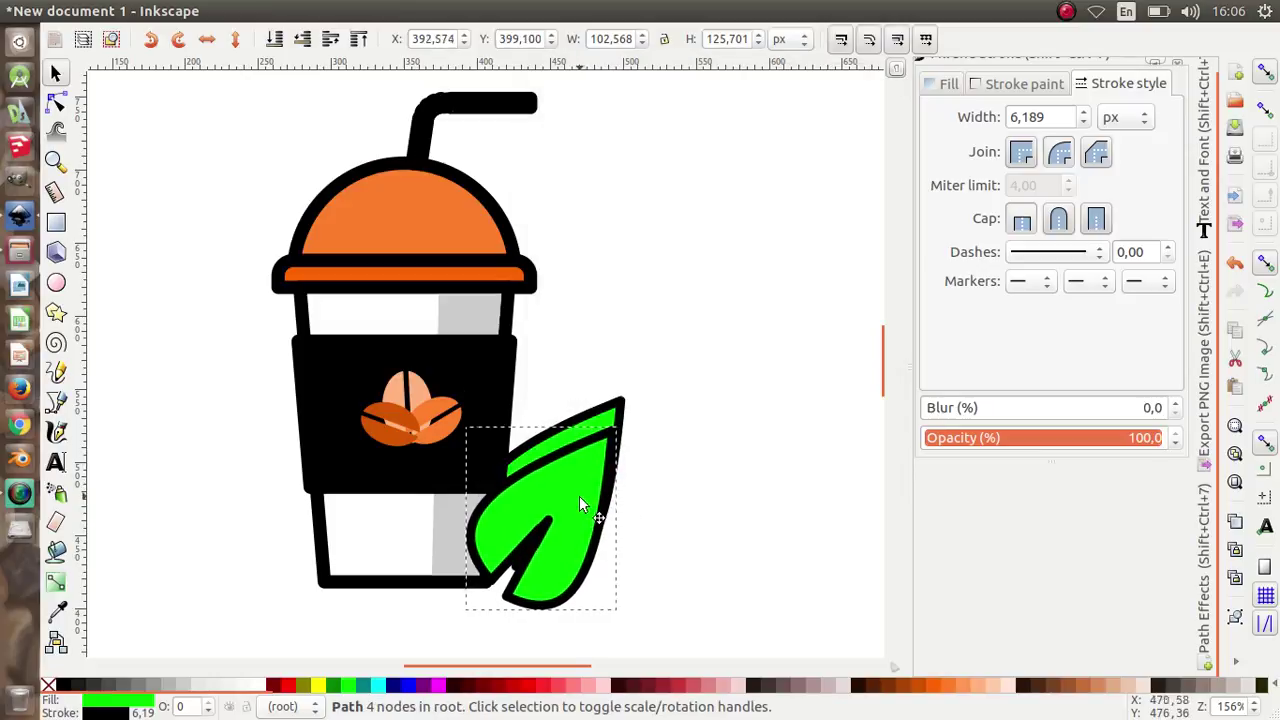
mouse_move(621, 428)
mouse_down()
mouse_move(570, 484)
mouse_move(623, 534)
mouse_up()
Step: Tilt the small leaf copy and settle it at the large leaf's base
click(545, 521)
click(560, 559)
drag(560, 559, 619, 551)
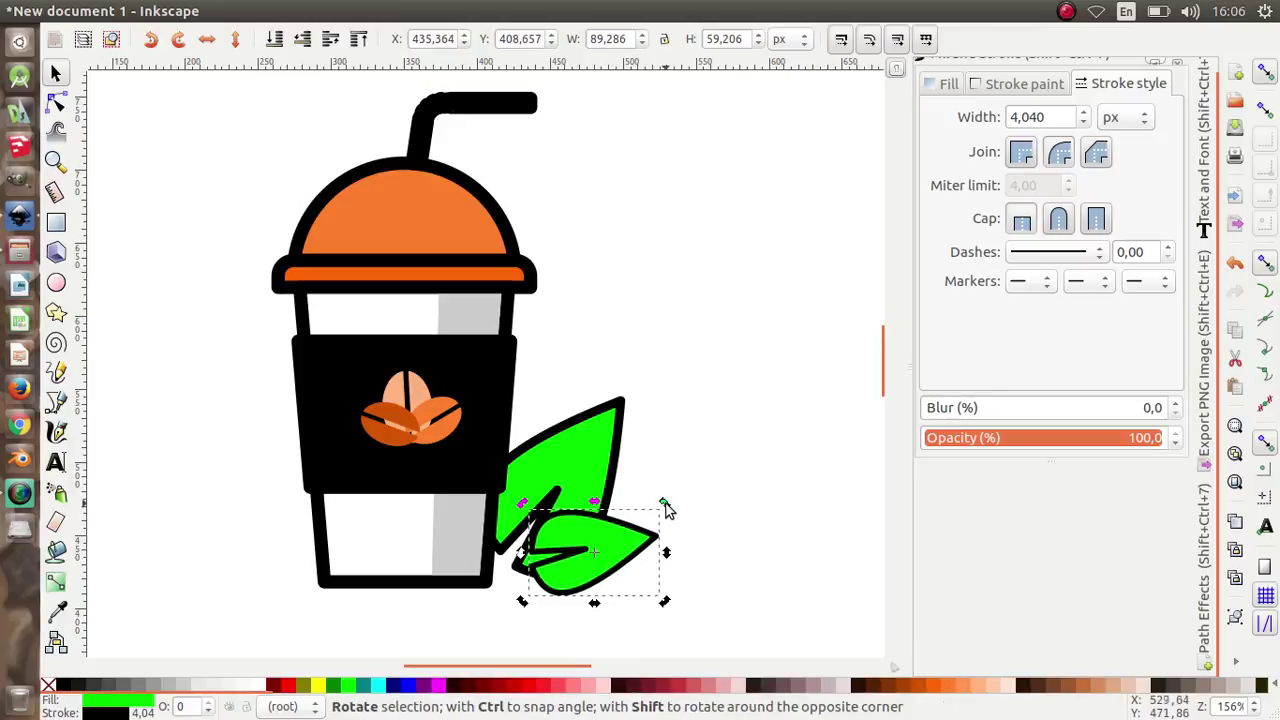
drag(663, 507, 674, 520)
click(597, 540)
drag(597, 540, 590, 550)
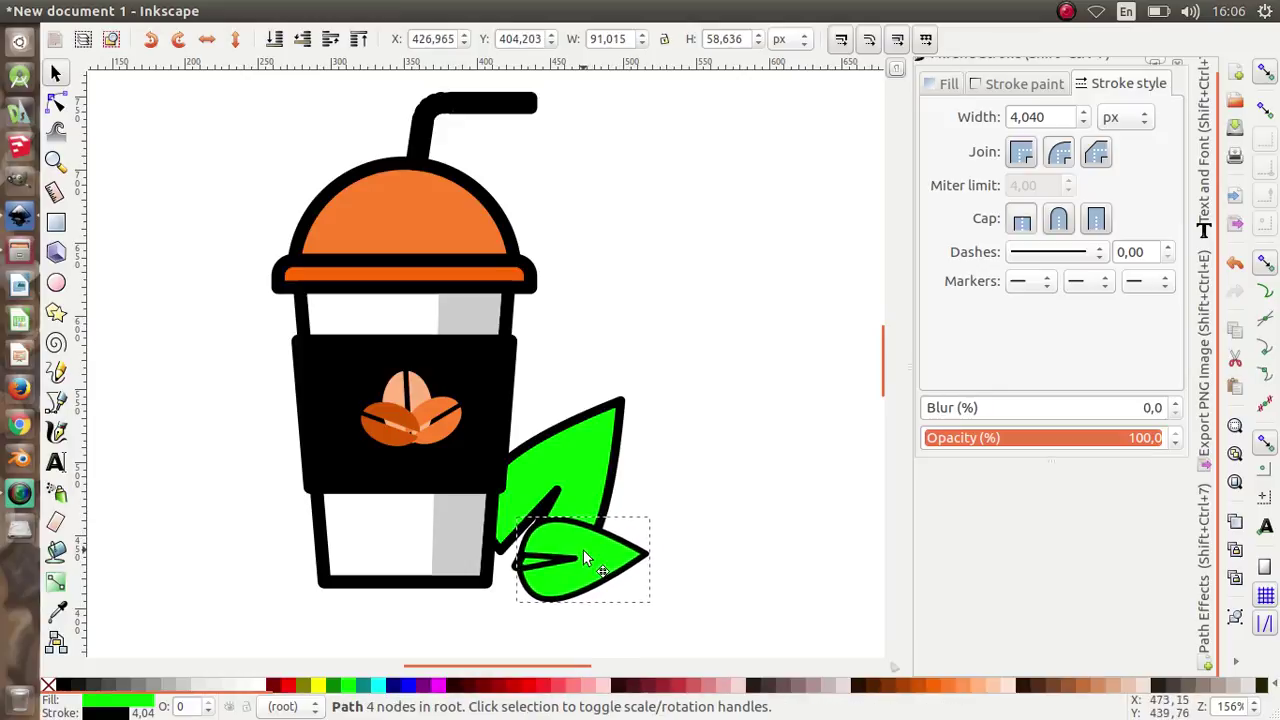
drag(590, 550, 584, 558)
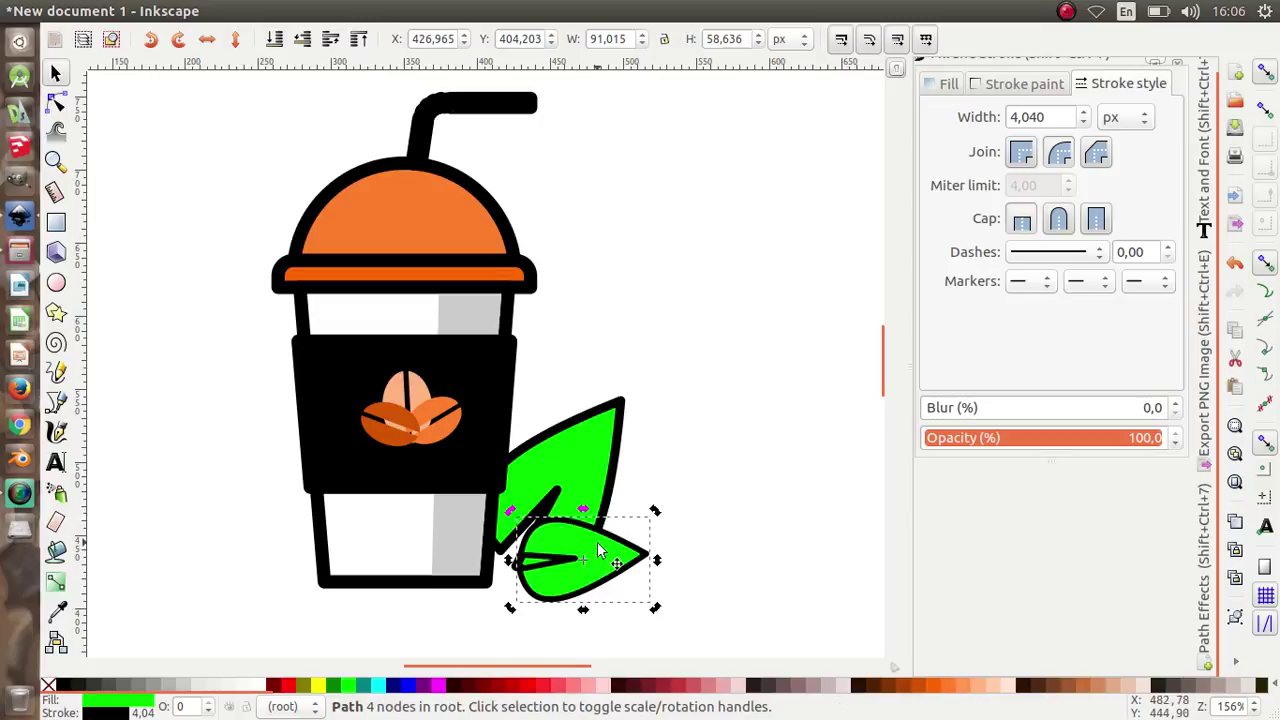
drag(598, 557, 611, 556)
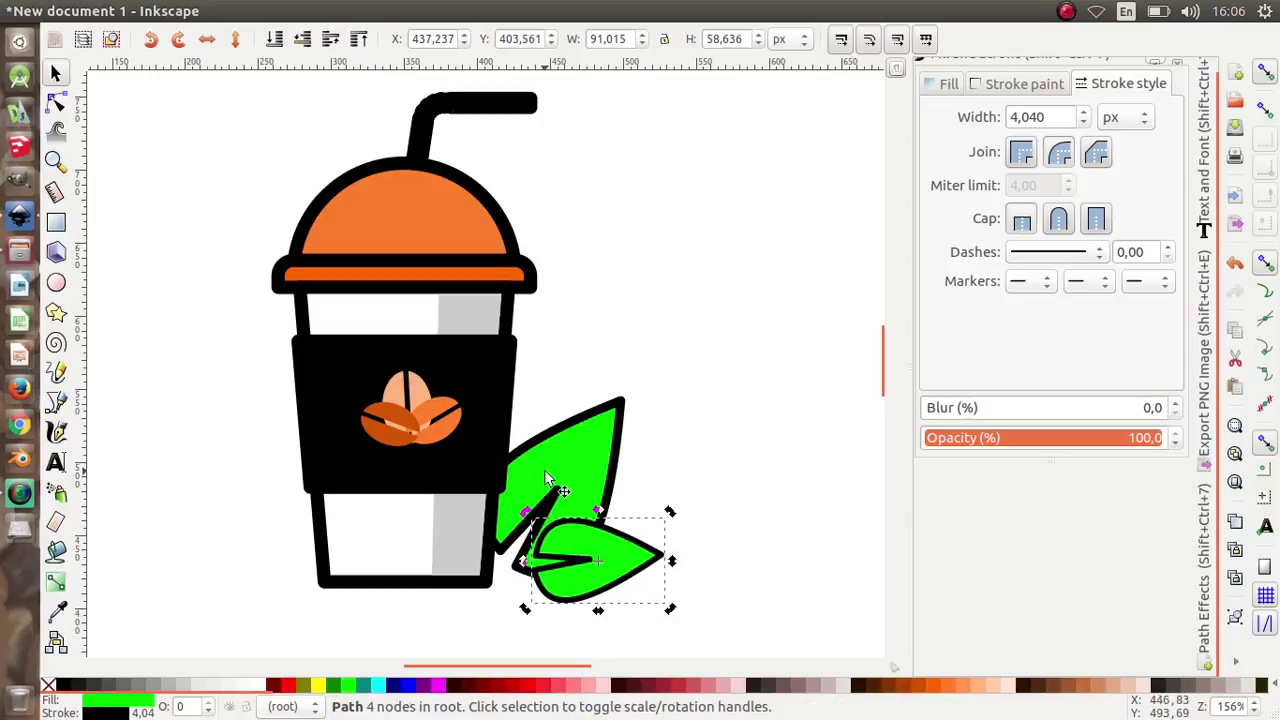
Step: Nudge the large leaf left, then select both leaves together
click(568, 461)
key(Left)
key(Left)
key(Left)
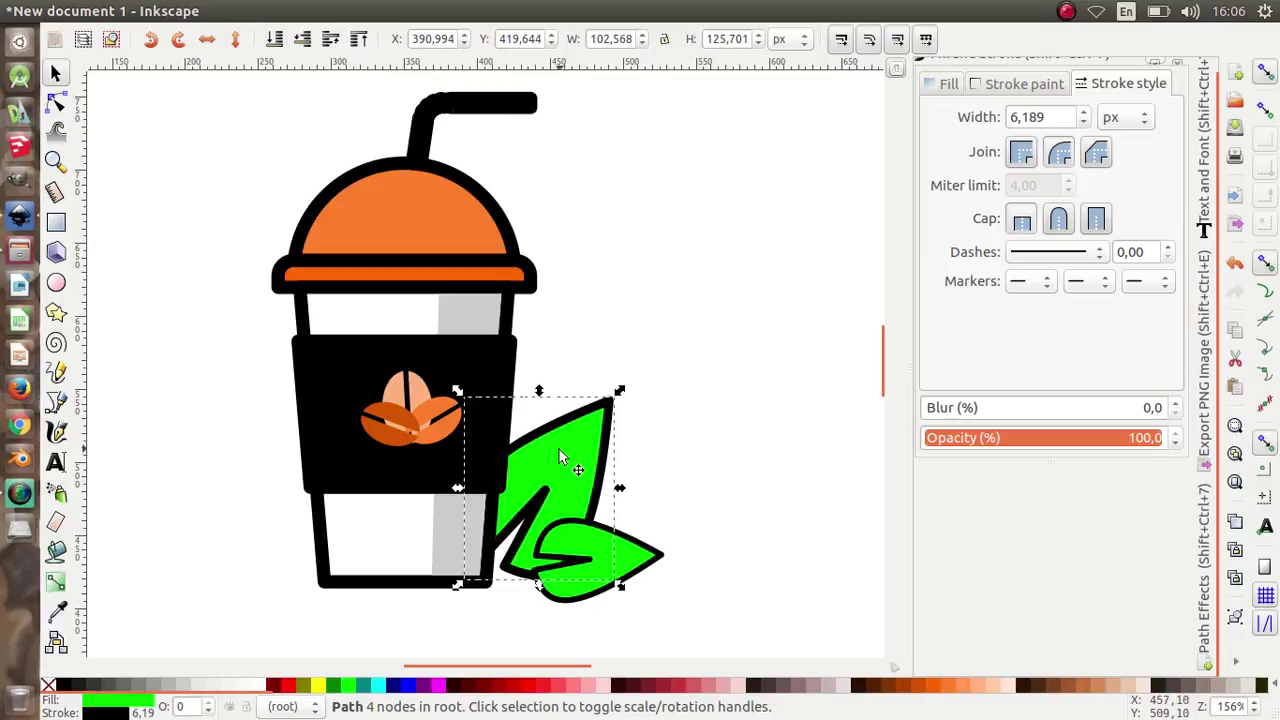
ctrl+scroll(562, 453, down, 1)
drag(671, 586, 486, 408)
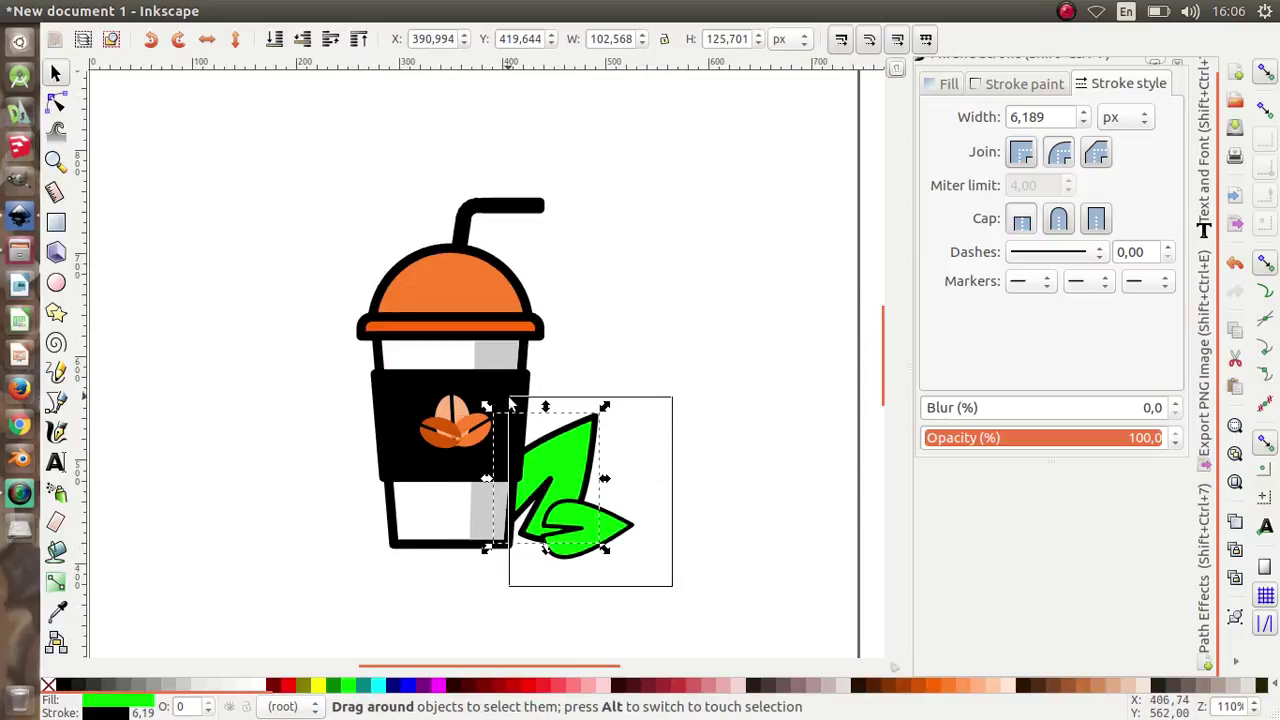
Step: Duplicate both leaves, flip the copy horizontally and place it left of the cup
right_click(556, 450)
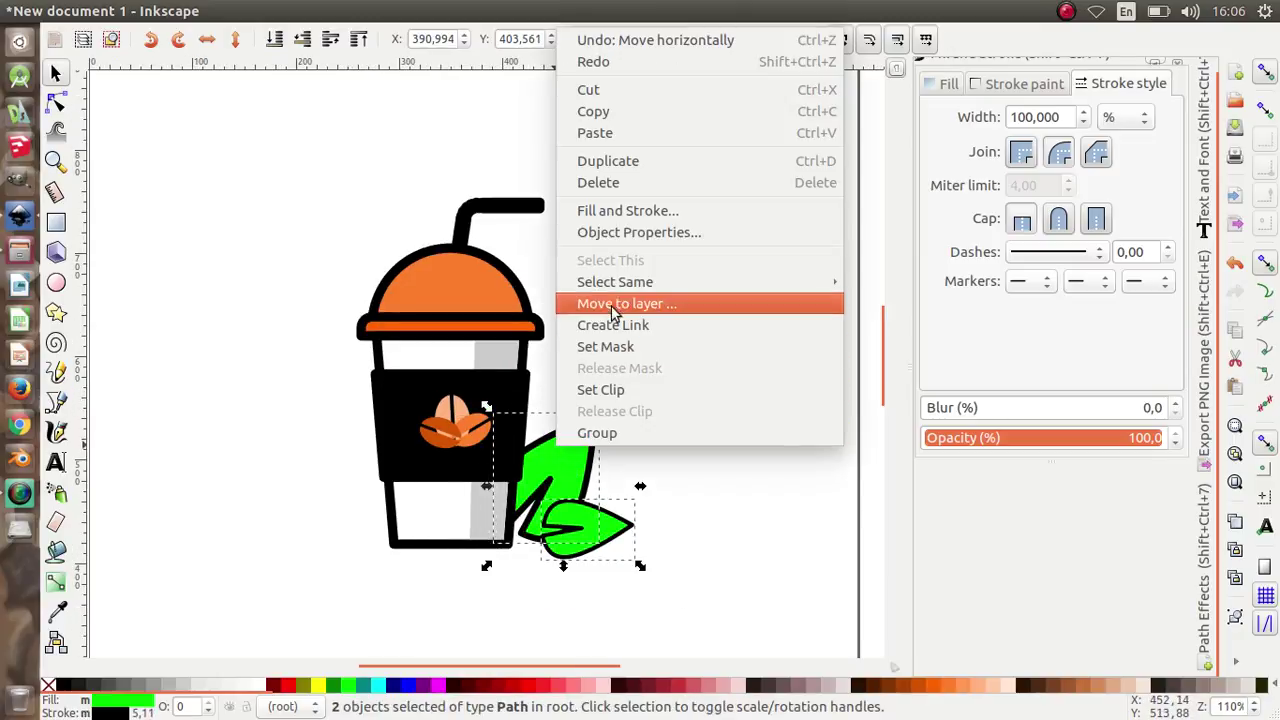
click(605, 162)
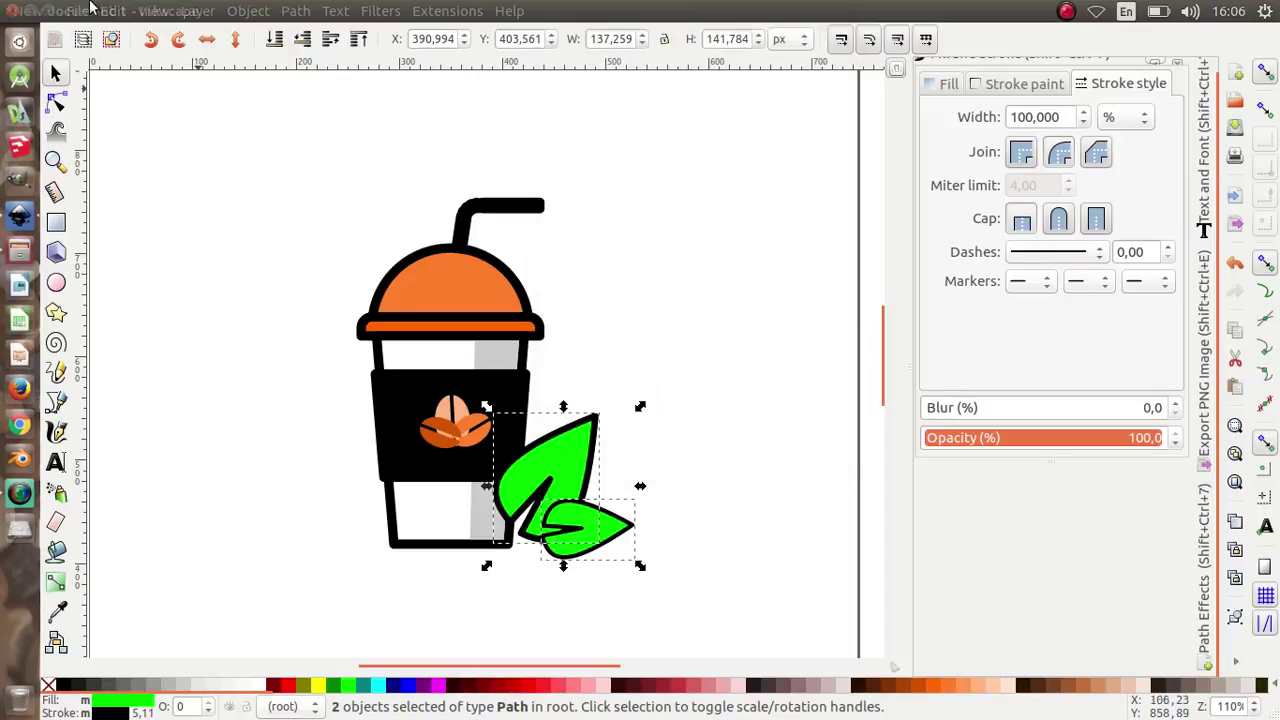
click(245, 11)
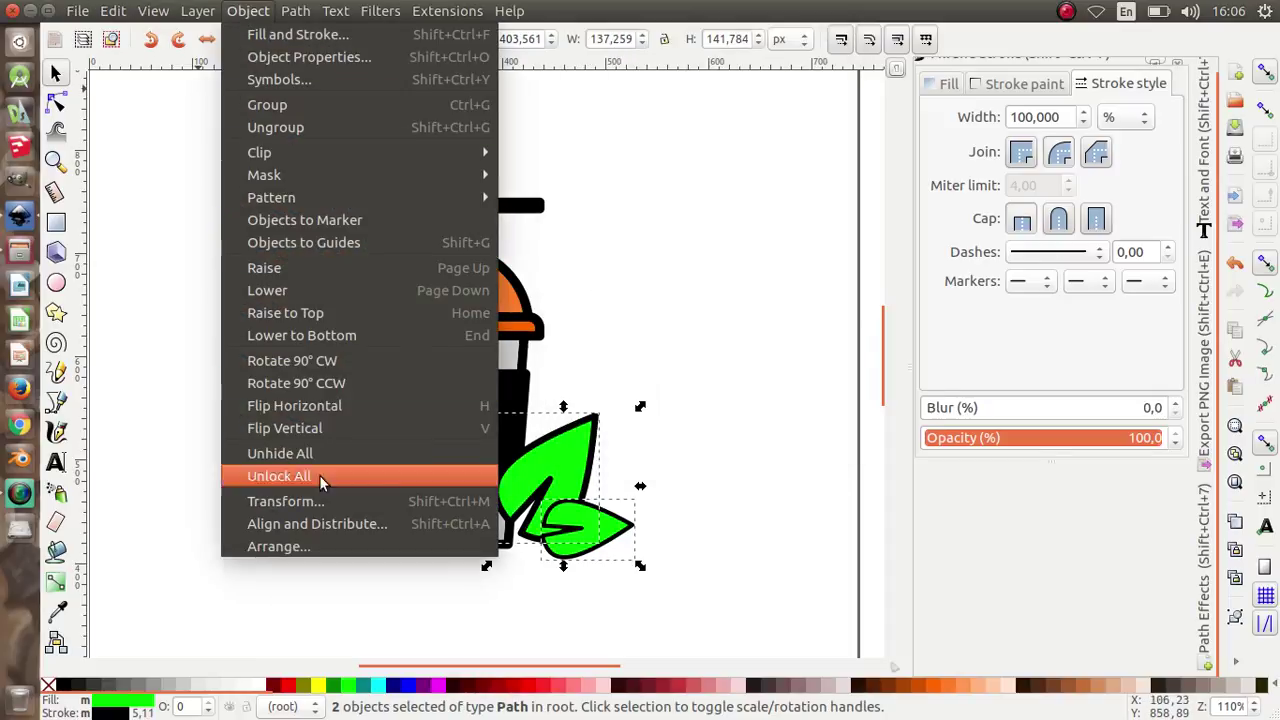
click(351, 407)
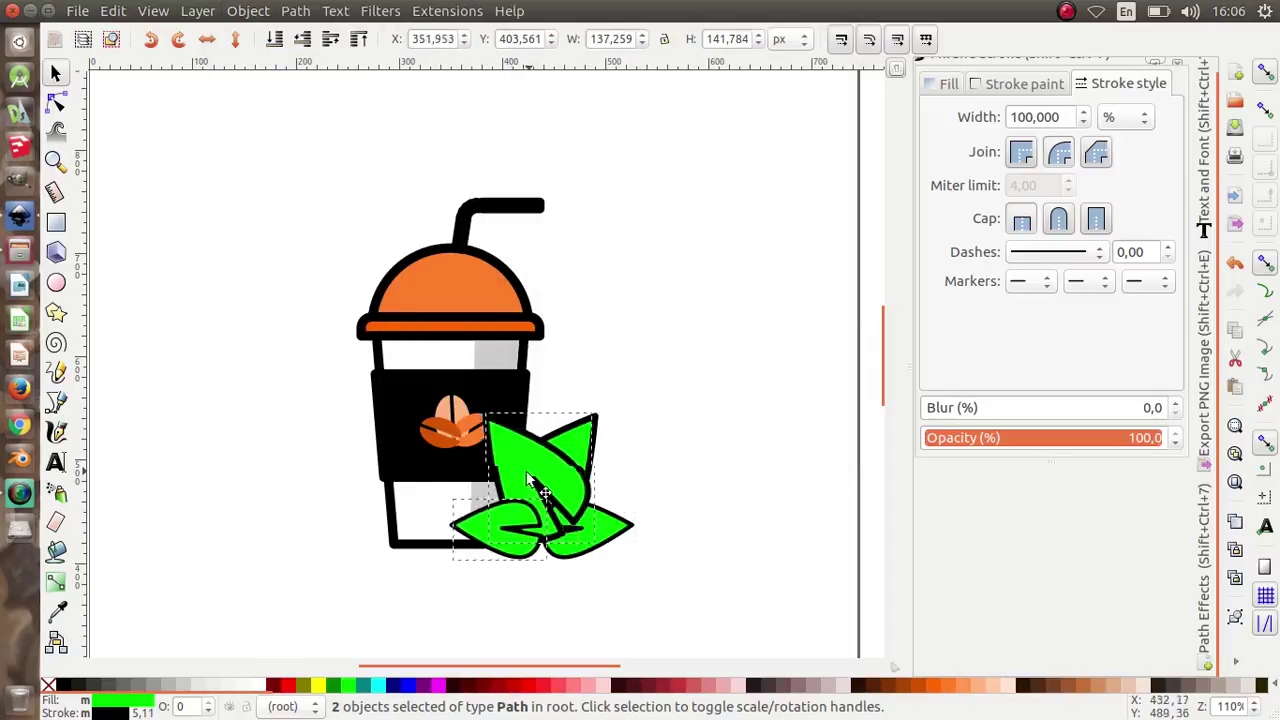
mouse_move(610, 508)
mouse_down()
mouse_move(368, 508)
mouse_move(350, 490)
mouse_up()
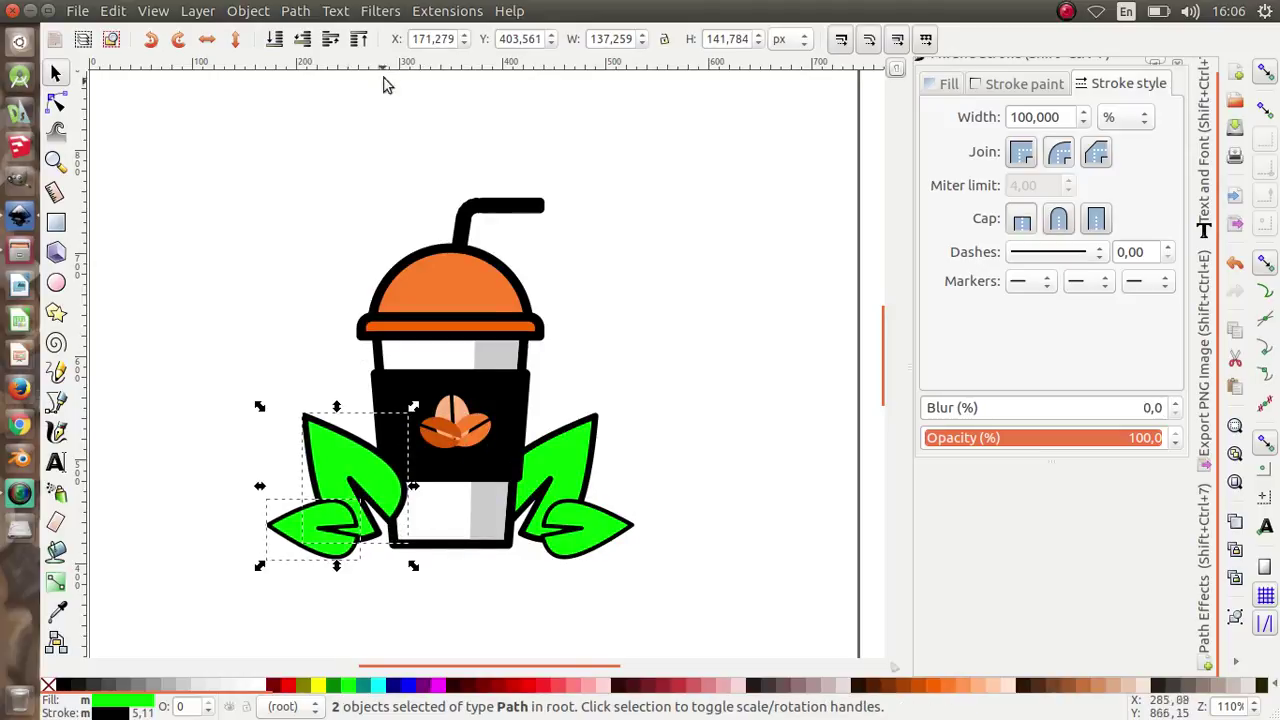
Step: Lower the mirrored leaves to the bottom, behind the cup, and deselect
click(277, 46)
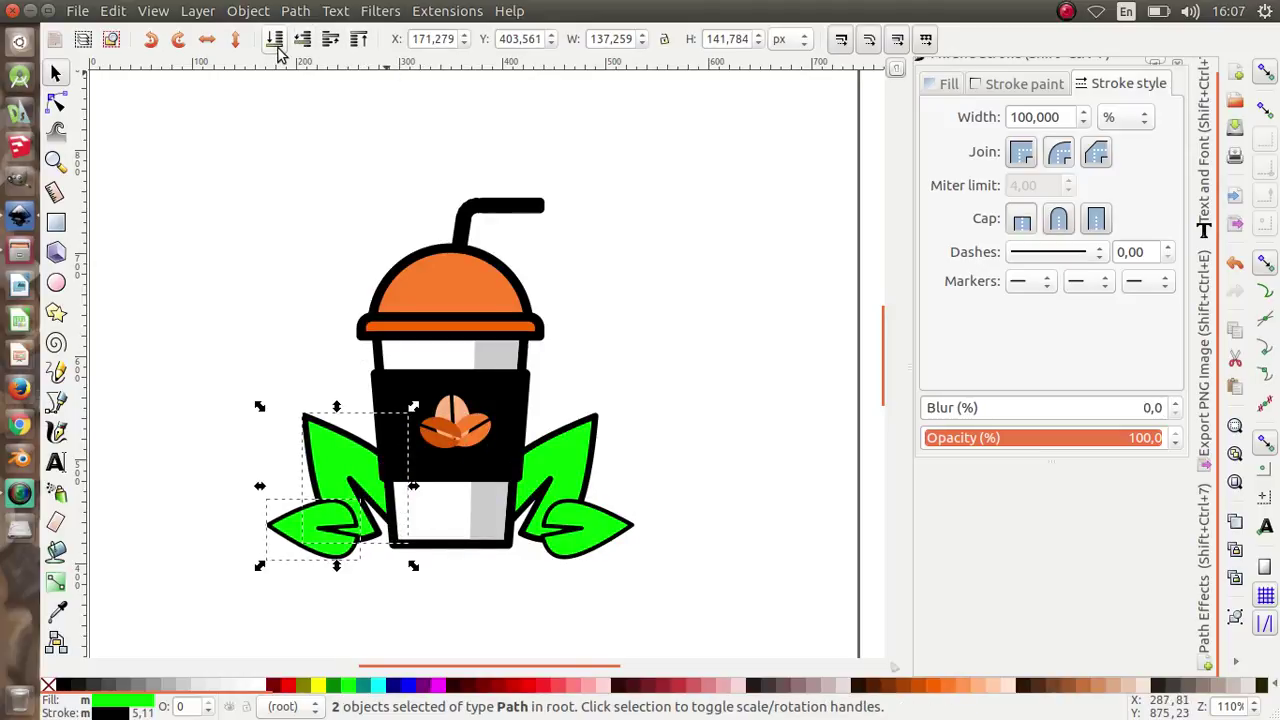
click(660, 366)
scroll(495, 495, down, 1)
scroll(505, 520, up, 1)
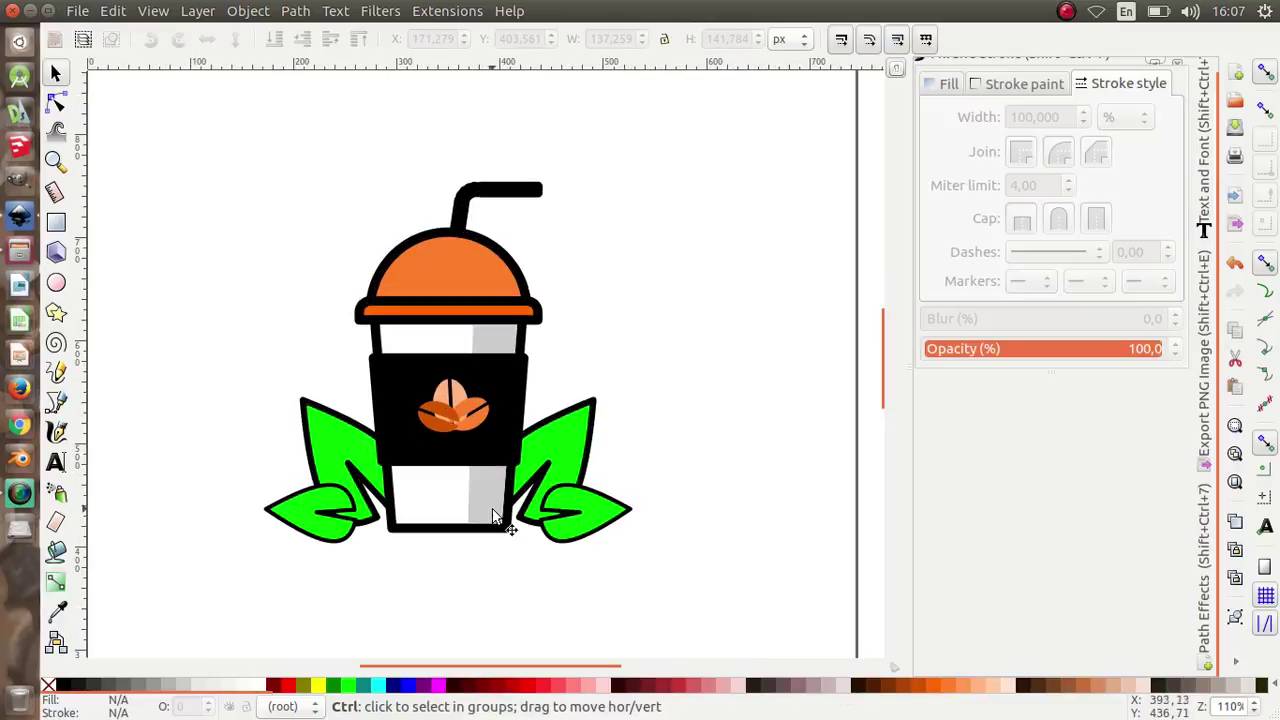
scroll(470, 520, down, 2)
scroll(470, 525, up, 2)
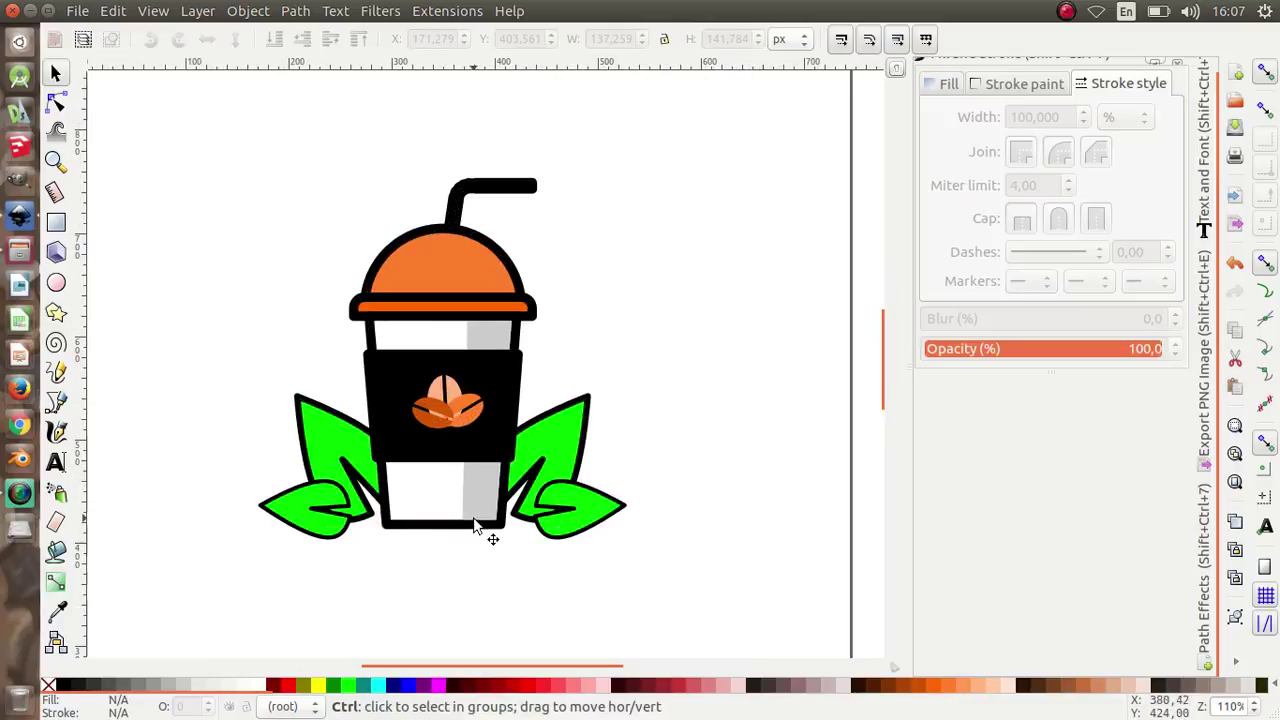
Step: Draw a wide ellipse under the cup, make it taller and fill it black
click(56, 284)
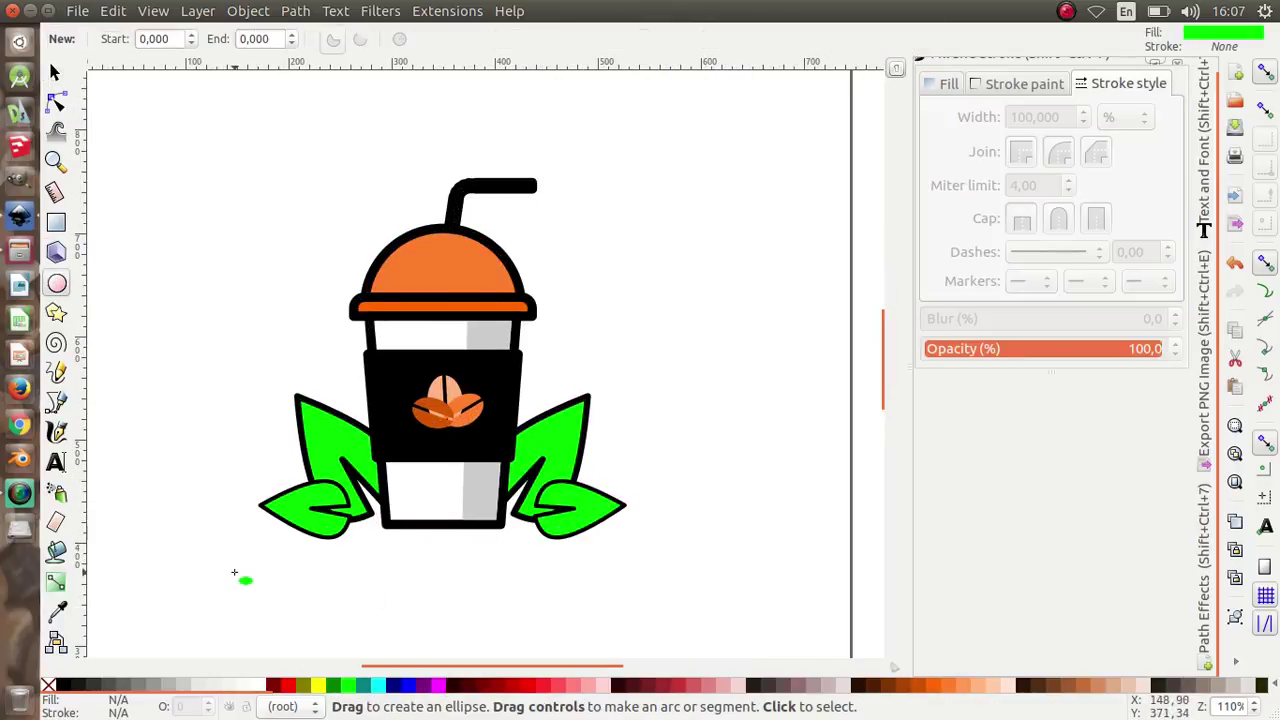
drag(216, 551, 681, 514)
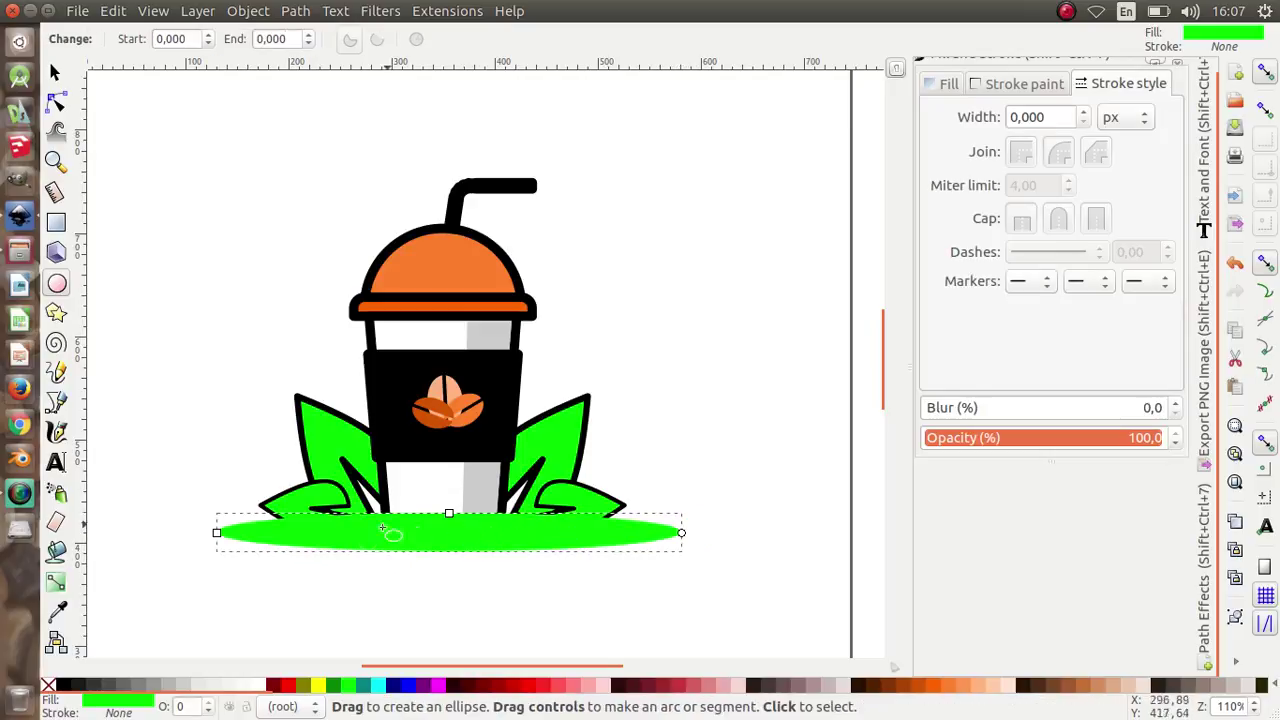
click(55, 72)
ctrl+scroll(548, 312, down, 1)
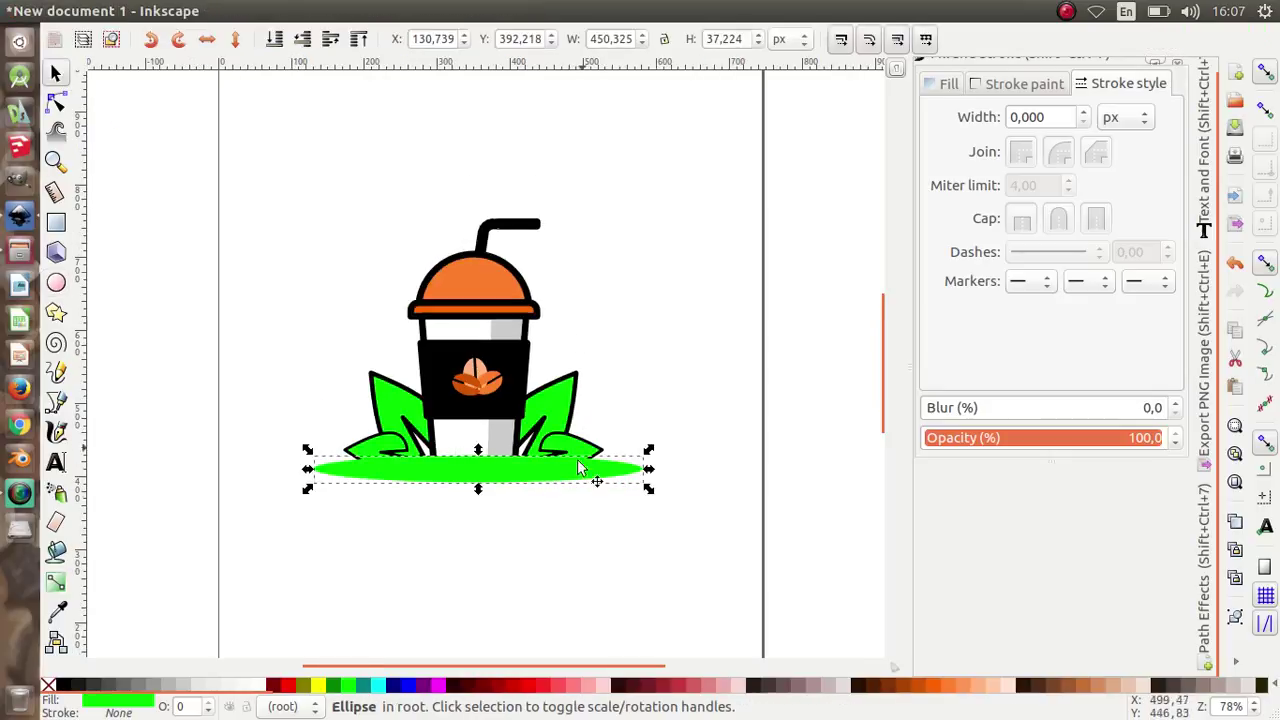
drag(483, 493, 478, 522)
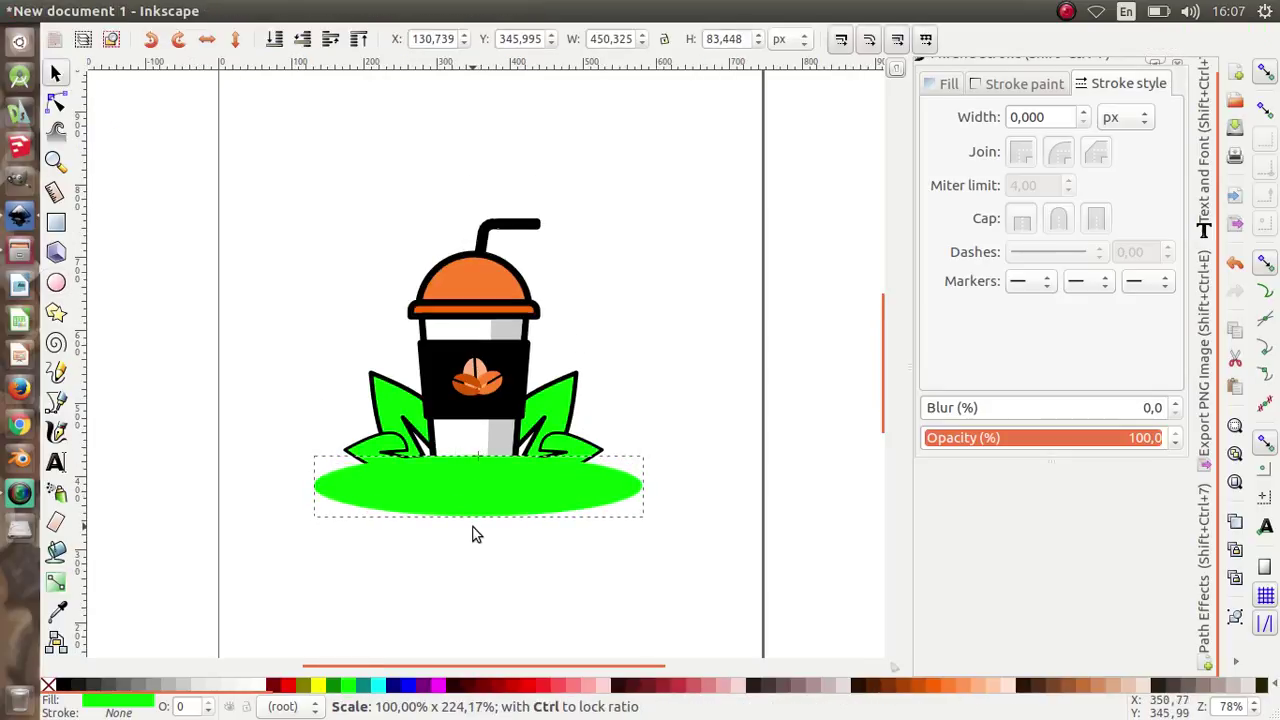
ctrl+scroll(478, 490, up, 1)
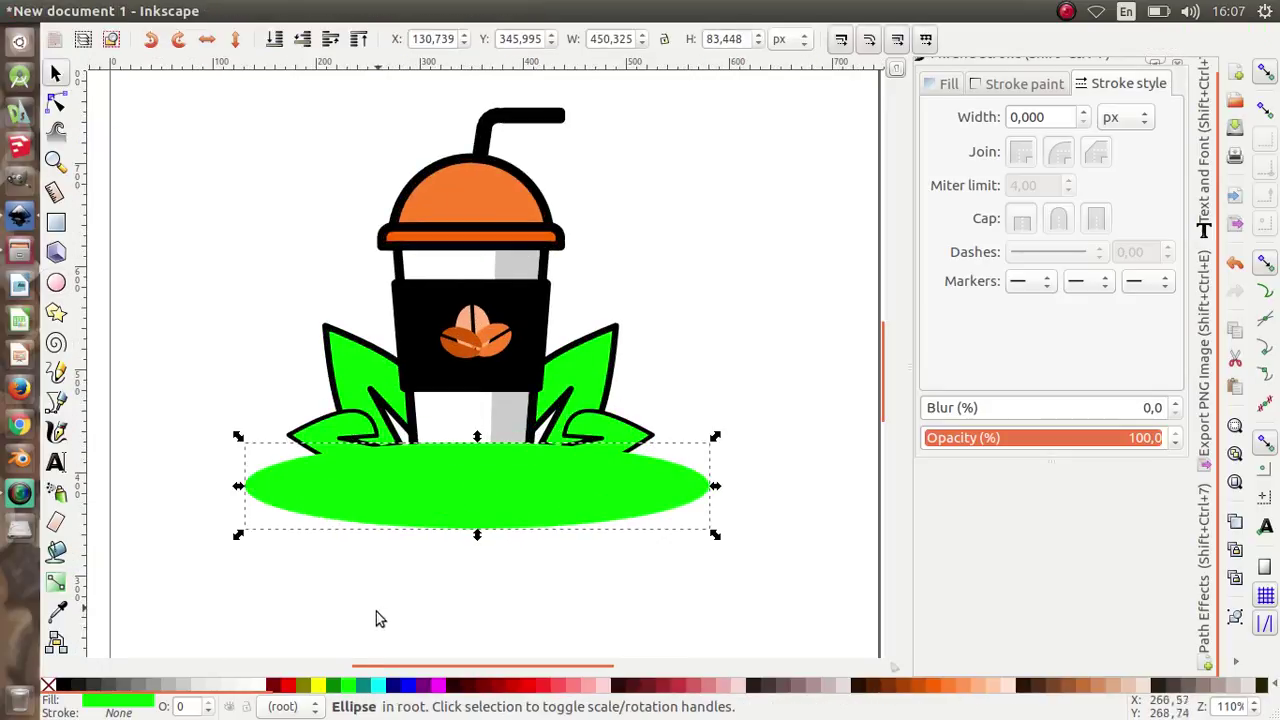
click(62, 686)
drag(471, 473, 473, 470)
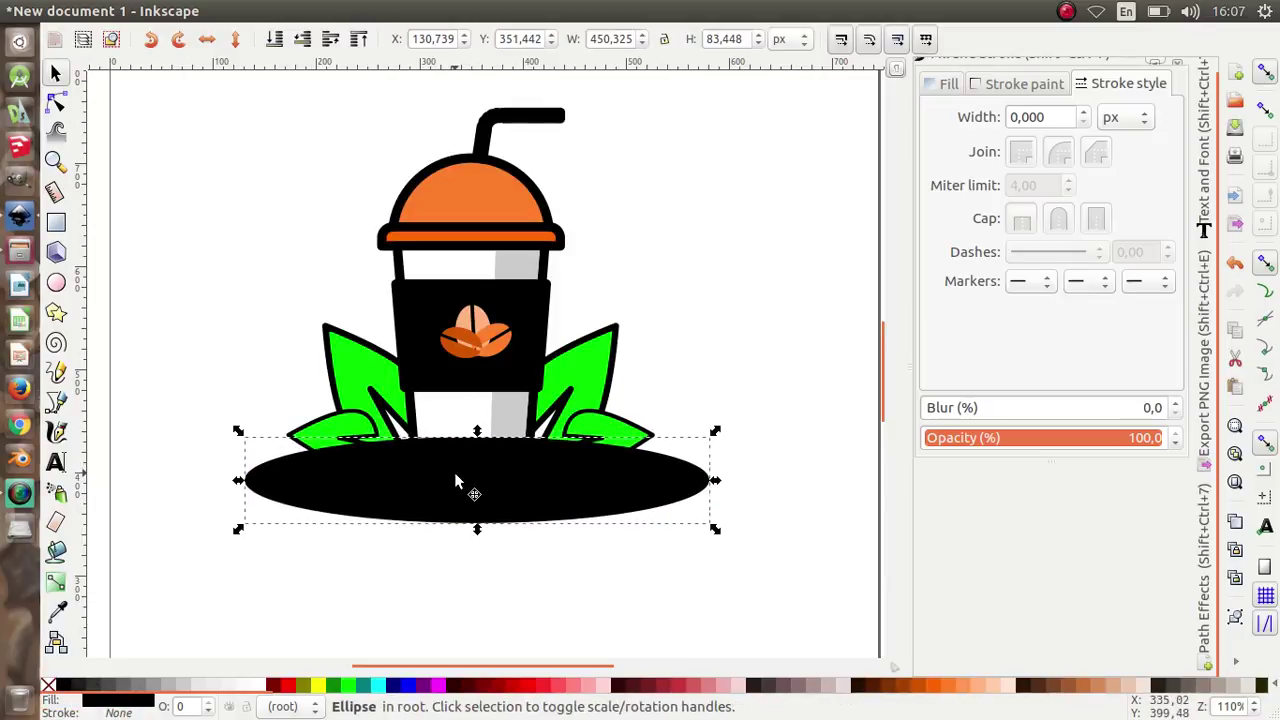
Step: Duplicate the black ellipse and move the copy just below it
right_click(470, 458)
click(530, 189)
drag(449, 474, 442, 498)
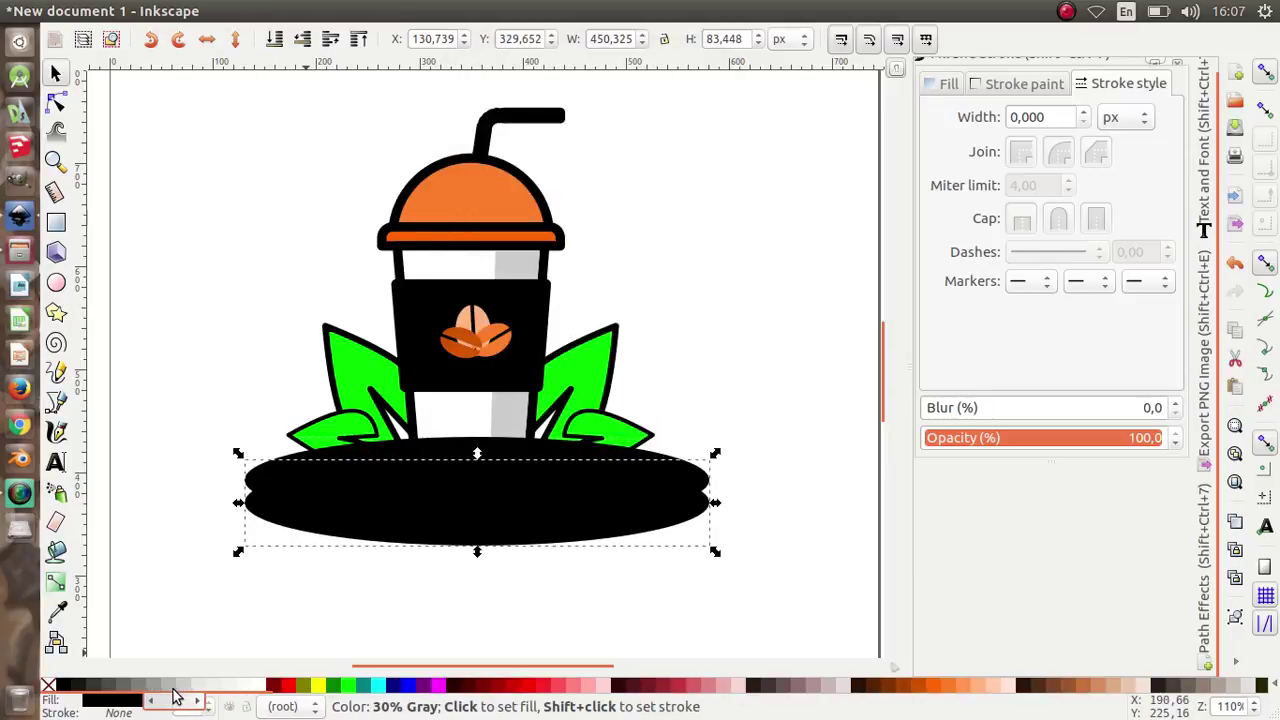
Step: Make the duplicate ellipse light grey, wider and flatter, and centre the black mound
click(172, 686)
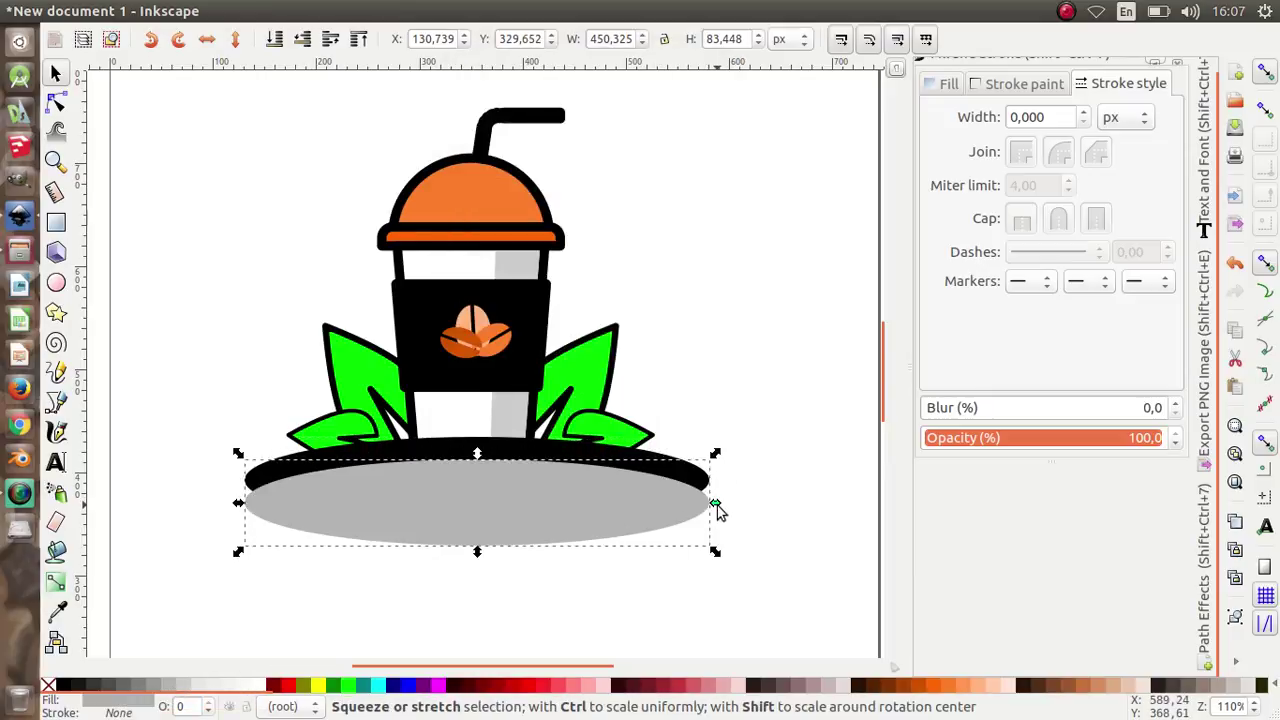
drag(714, 503, 792, 500)
drag(478, 456, 474, 469)
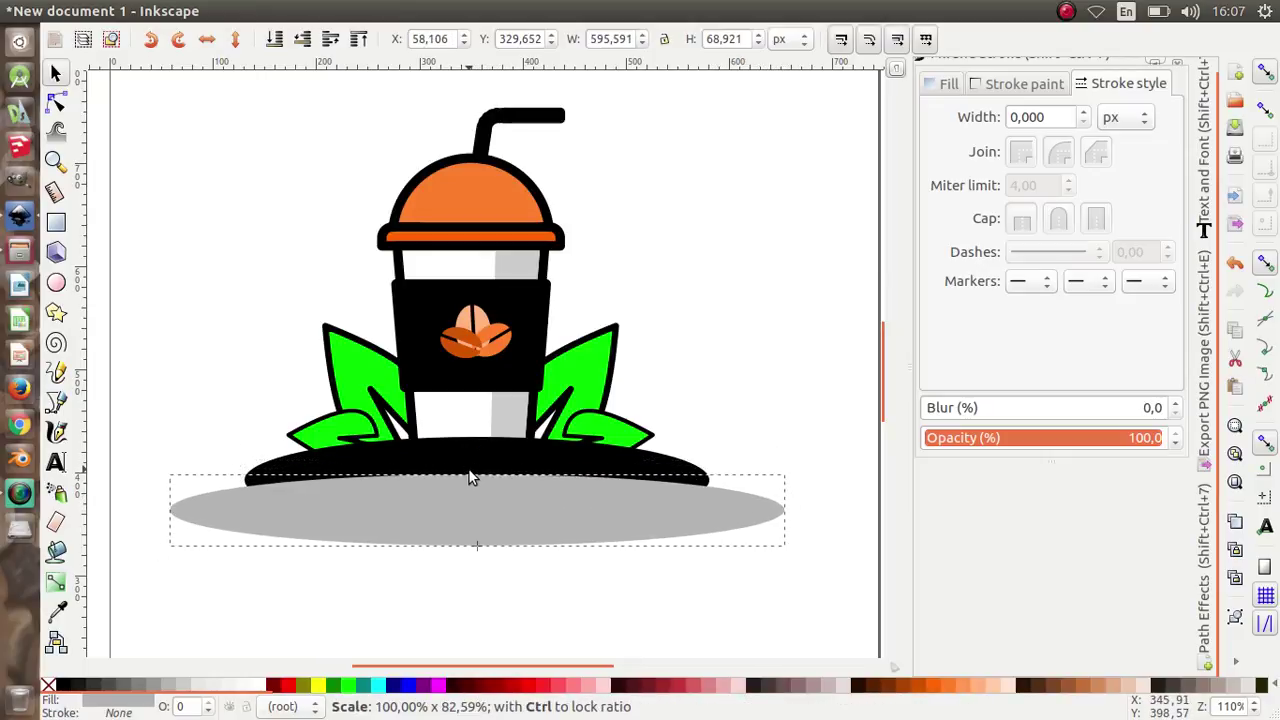
mouse_move(160, 512)
mouse_down()
mouse_move(63, 520)
mouse_move(117, 514)
mouse_up()
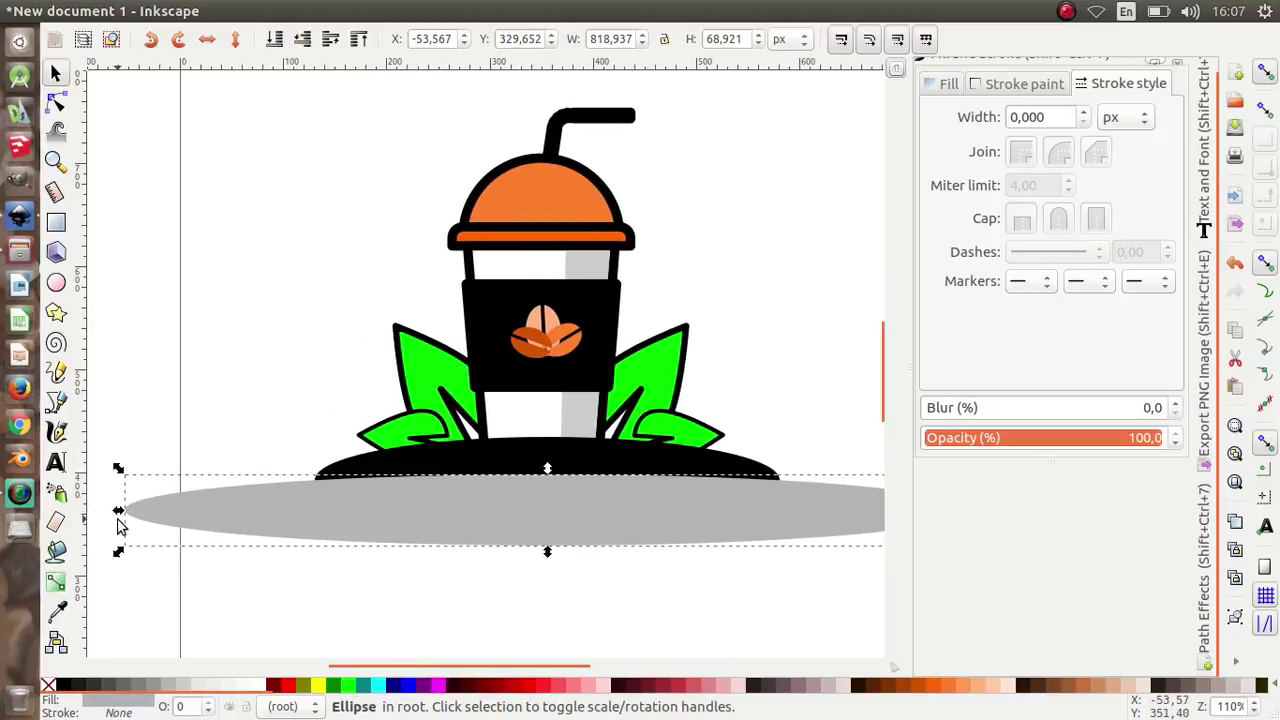
click(598, 486)
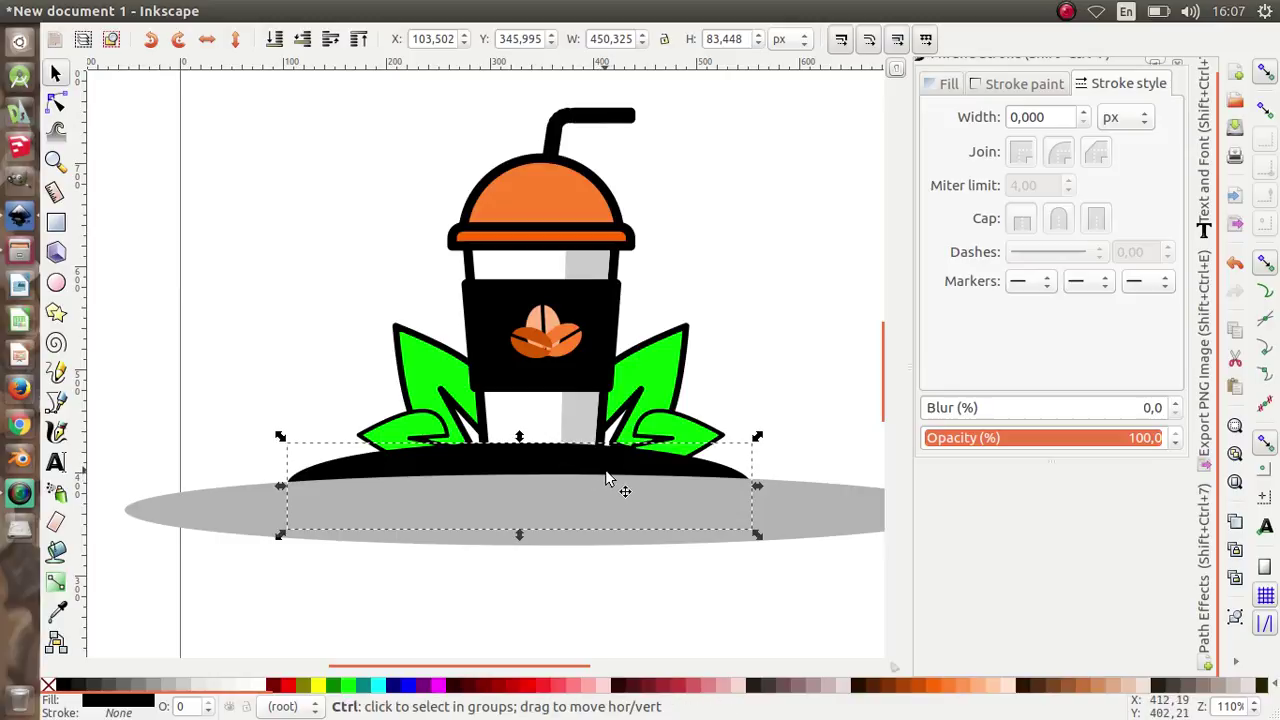
drag(603, 478, 618, 483)
click(573, 568)
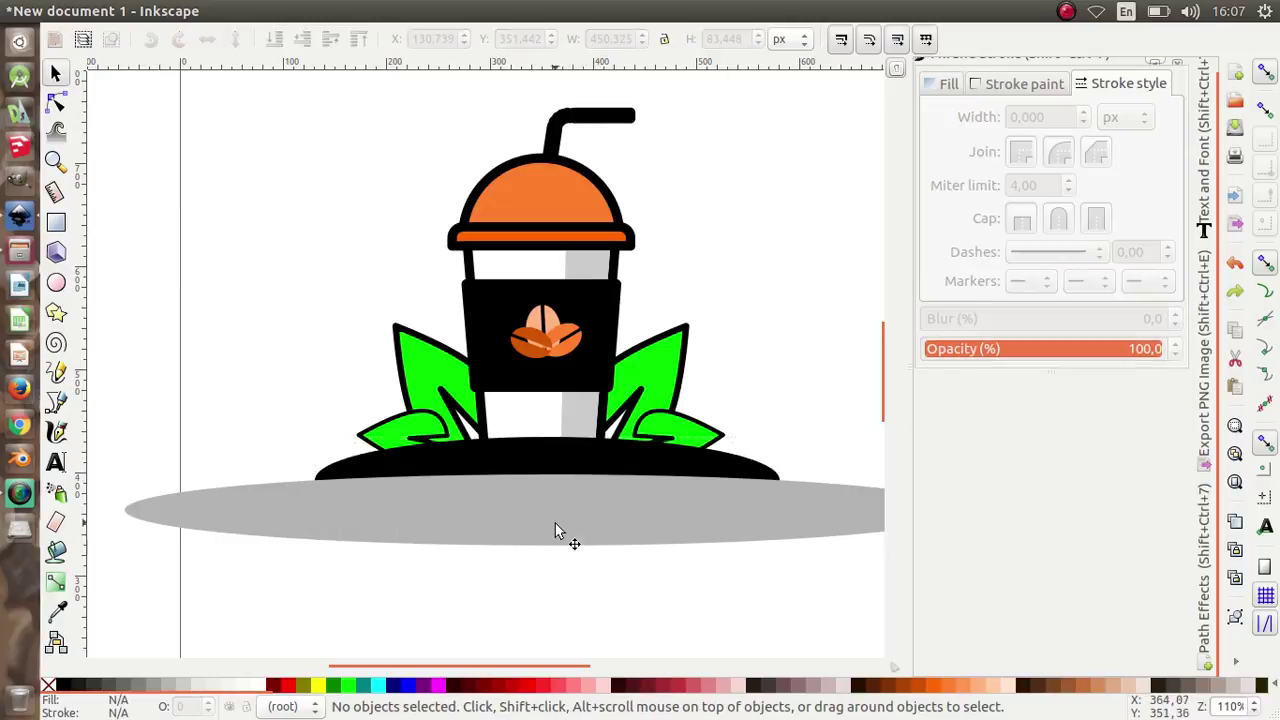
Step: Raise the grey ellipse and subtract it from the black mound with Path > Difference
click(560, 525)
key(Up)
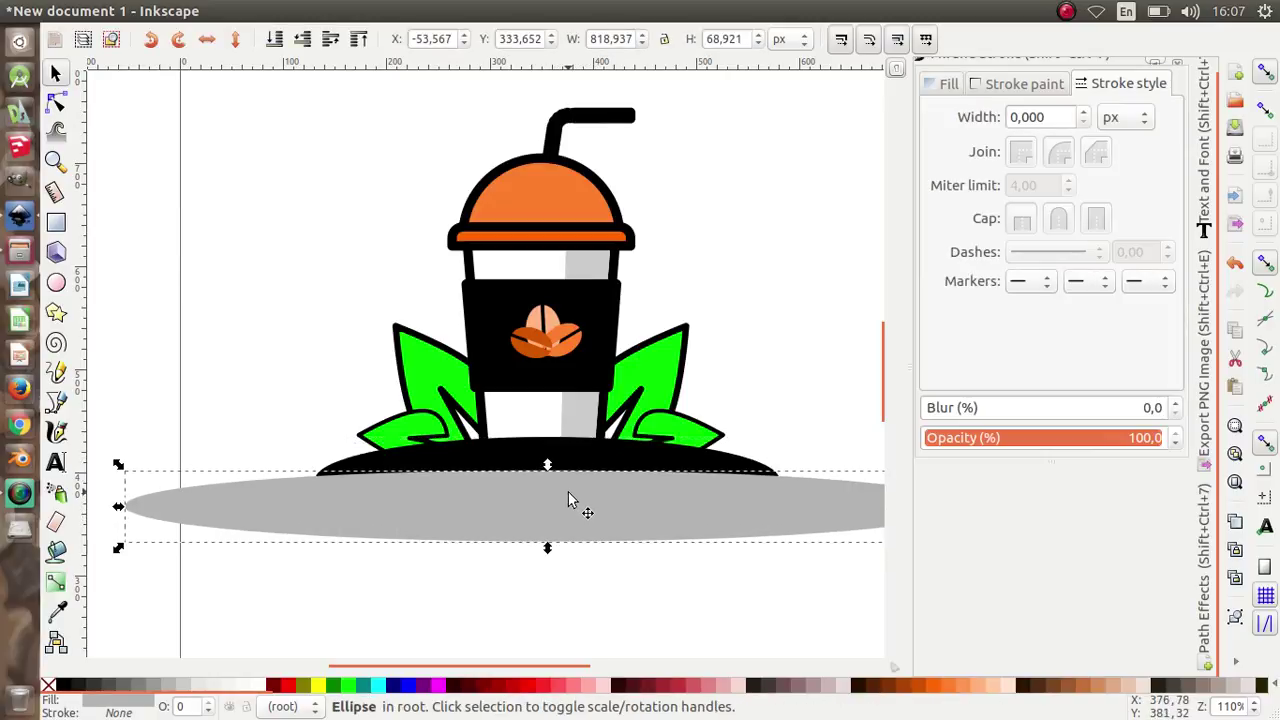
key(Up)
shift+click(601, 453)
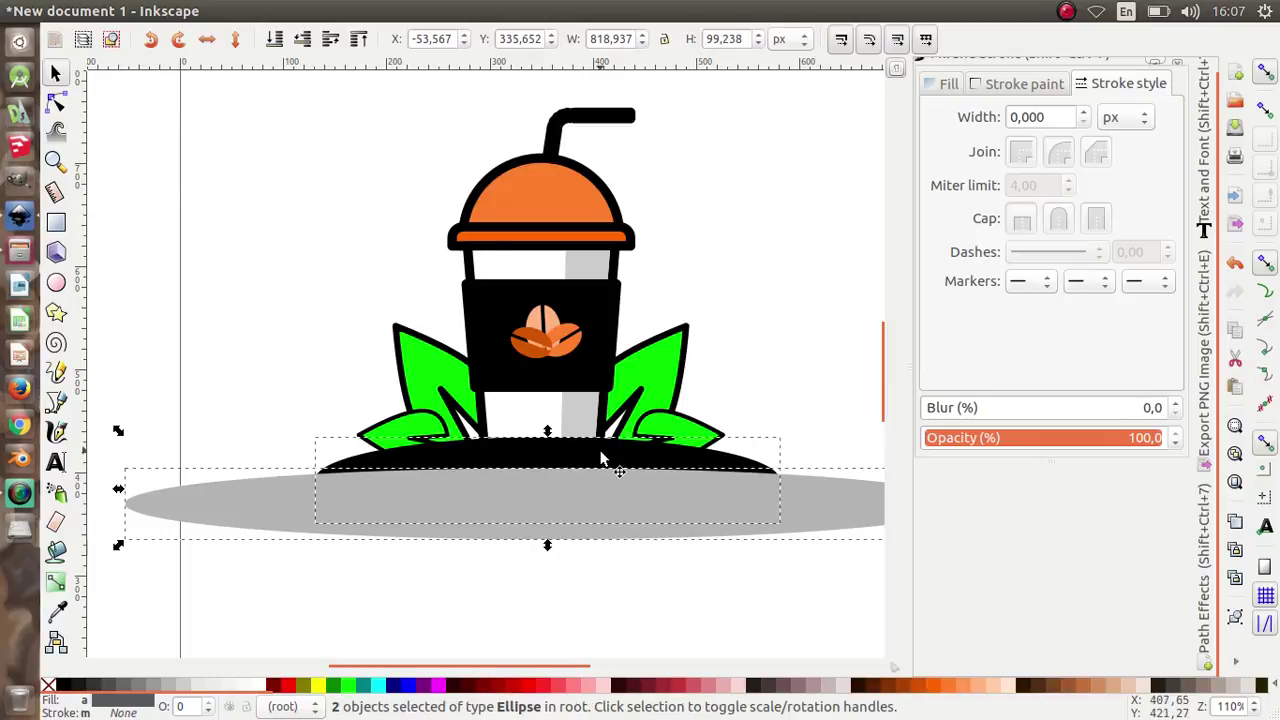
click(297, 12)
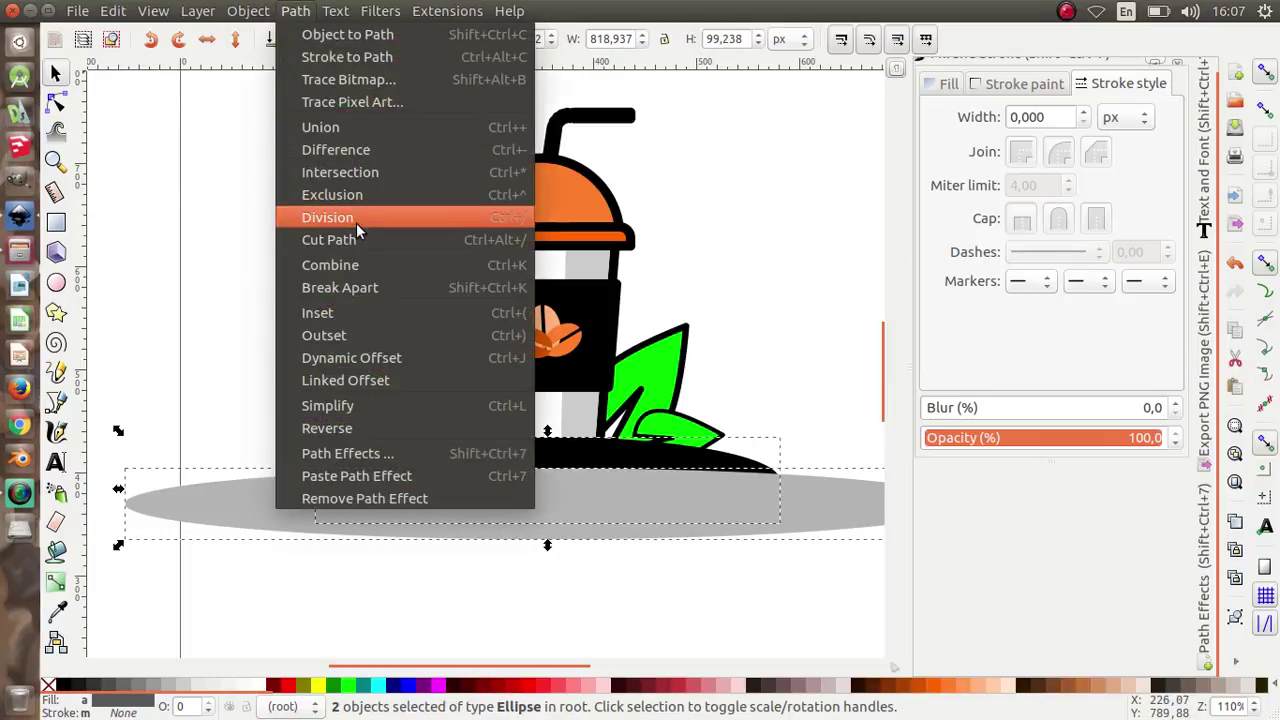
click(358, 151)
click(268, 378)
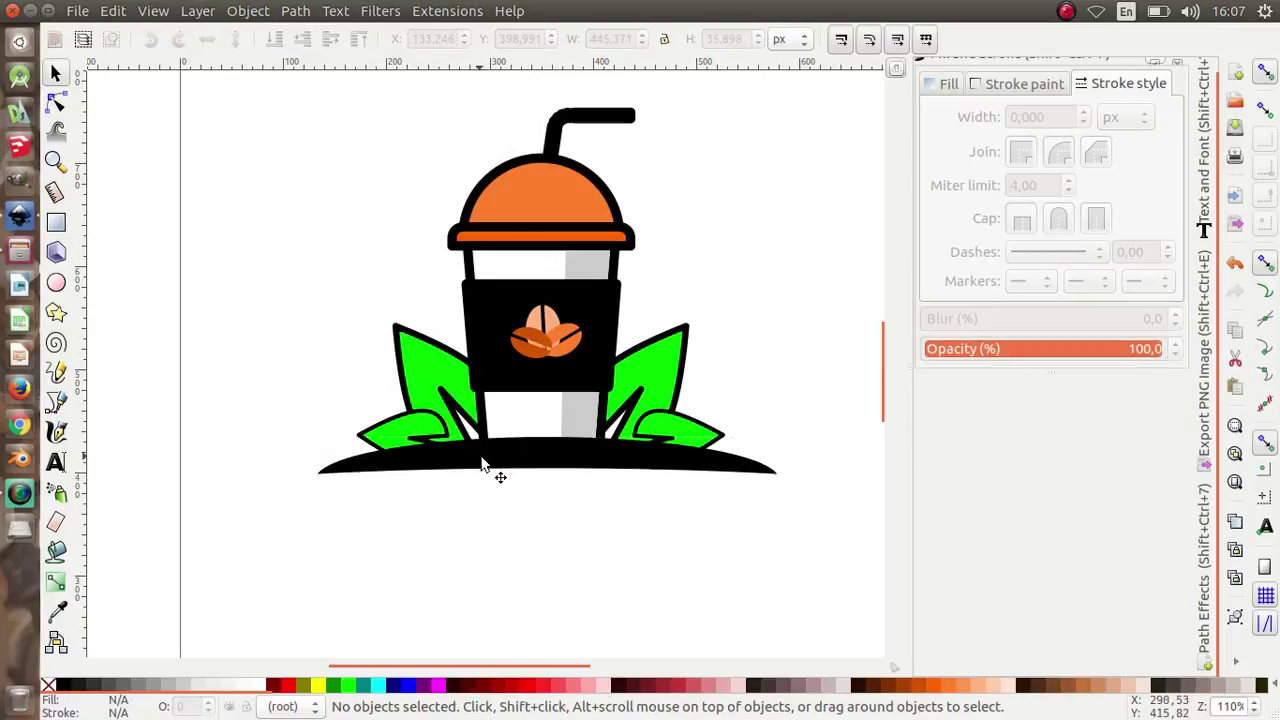
Step: Draw a closed five-corner filler shape between the leaves with the Bezier tool
scroll(522, 450, up, 1)
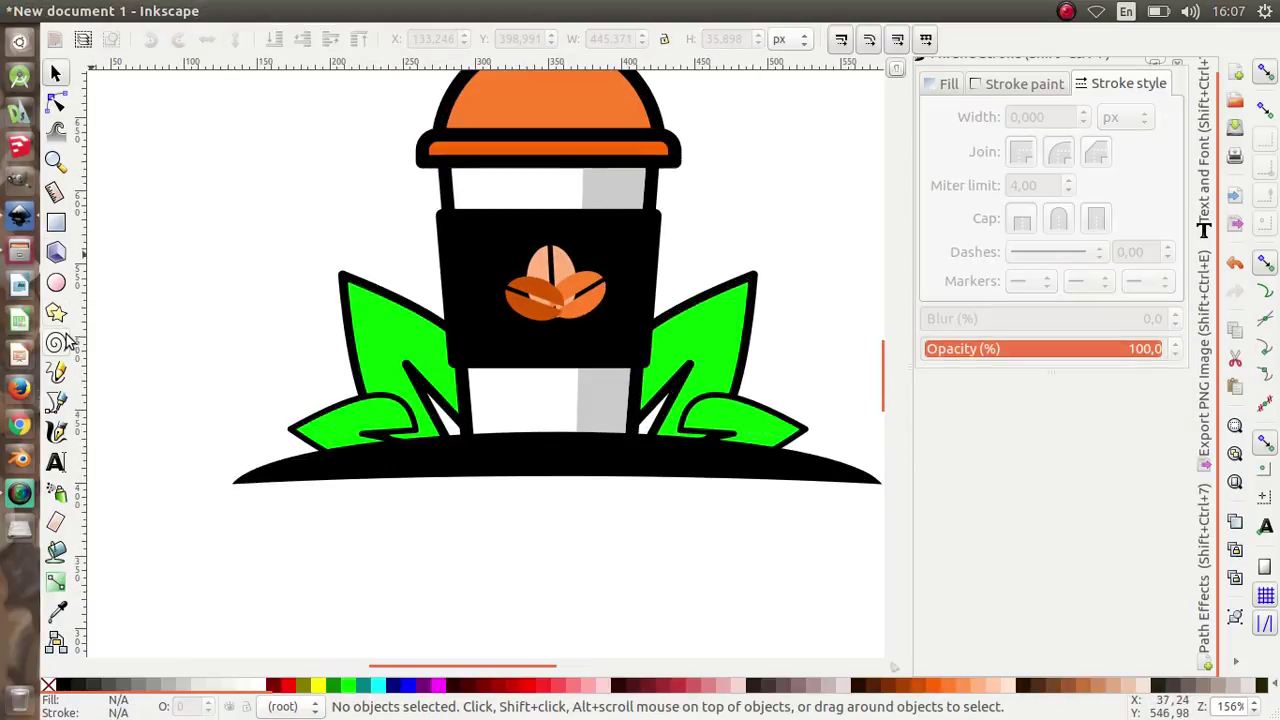
click(58, 401)
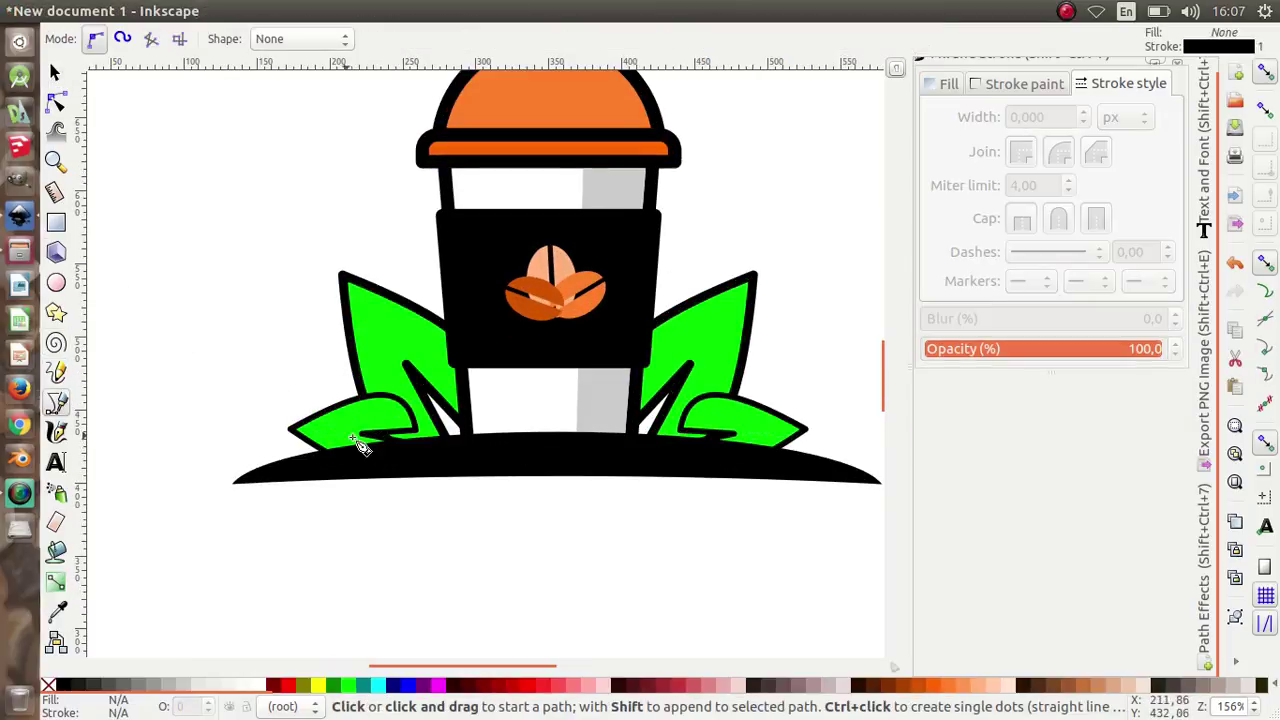
click(425, 447)
click(378, 333)
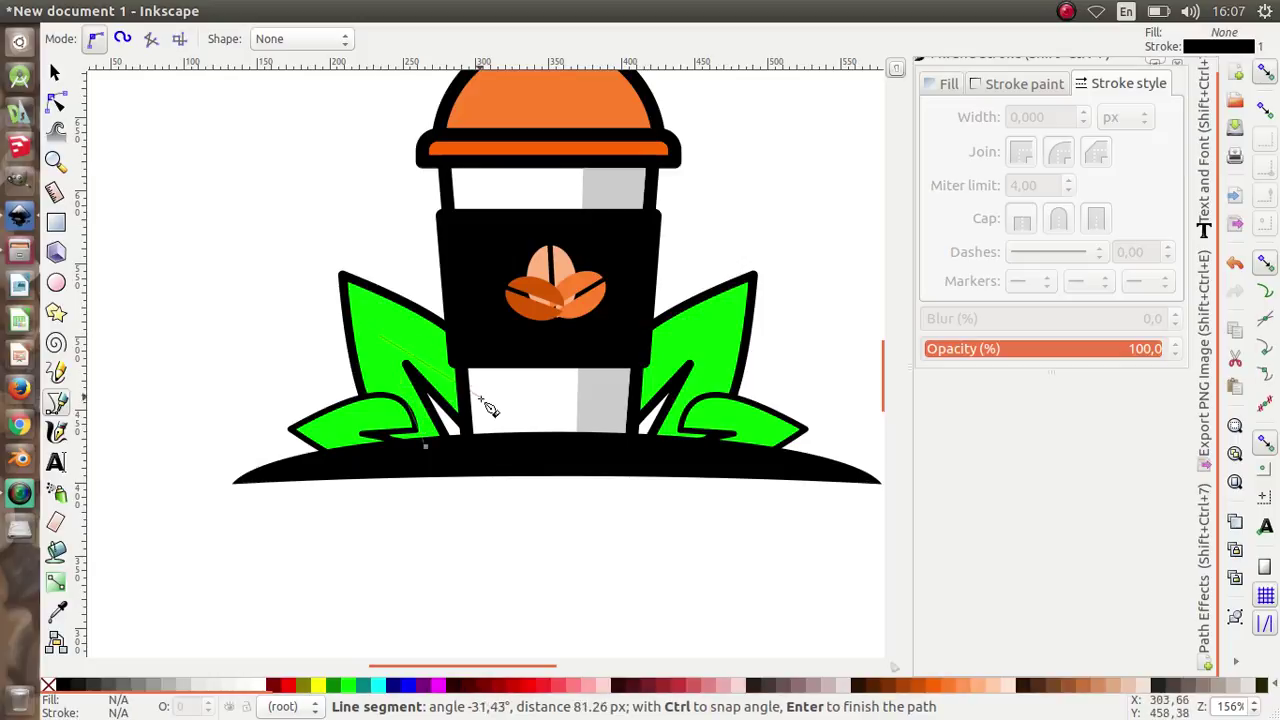
click(500, 405)
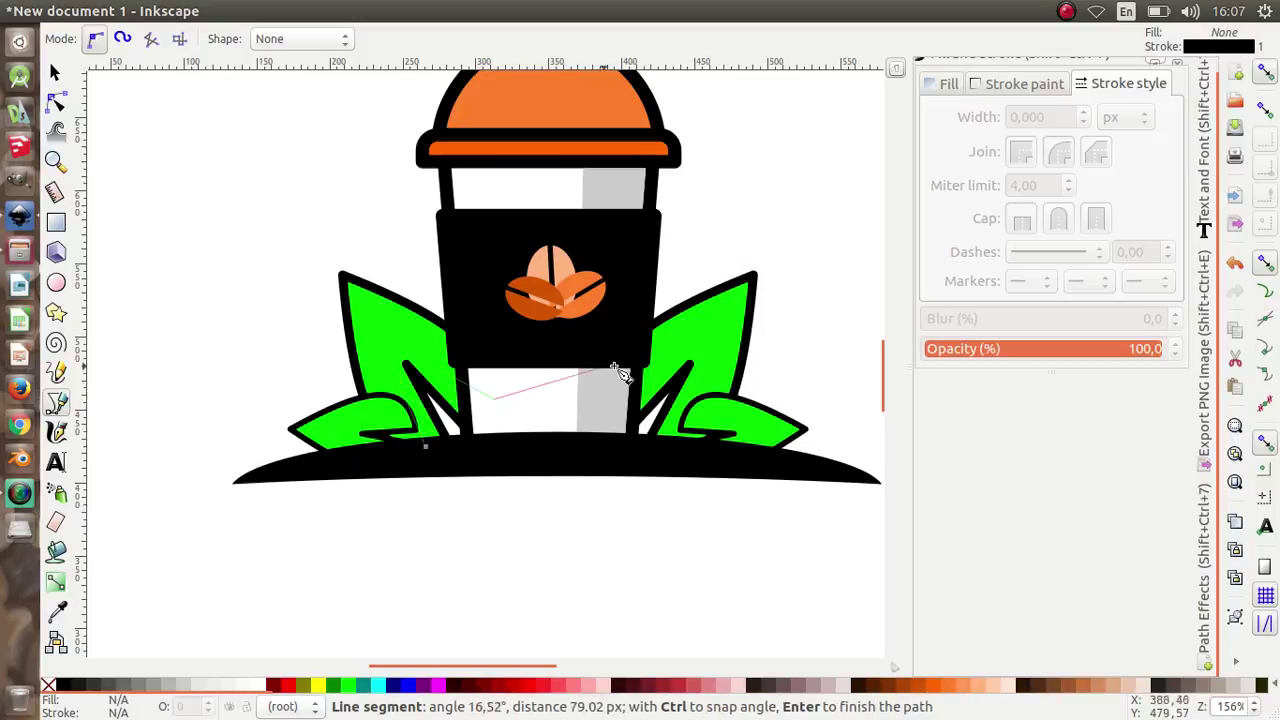
click(712, 333)
click(709, 454)
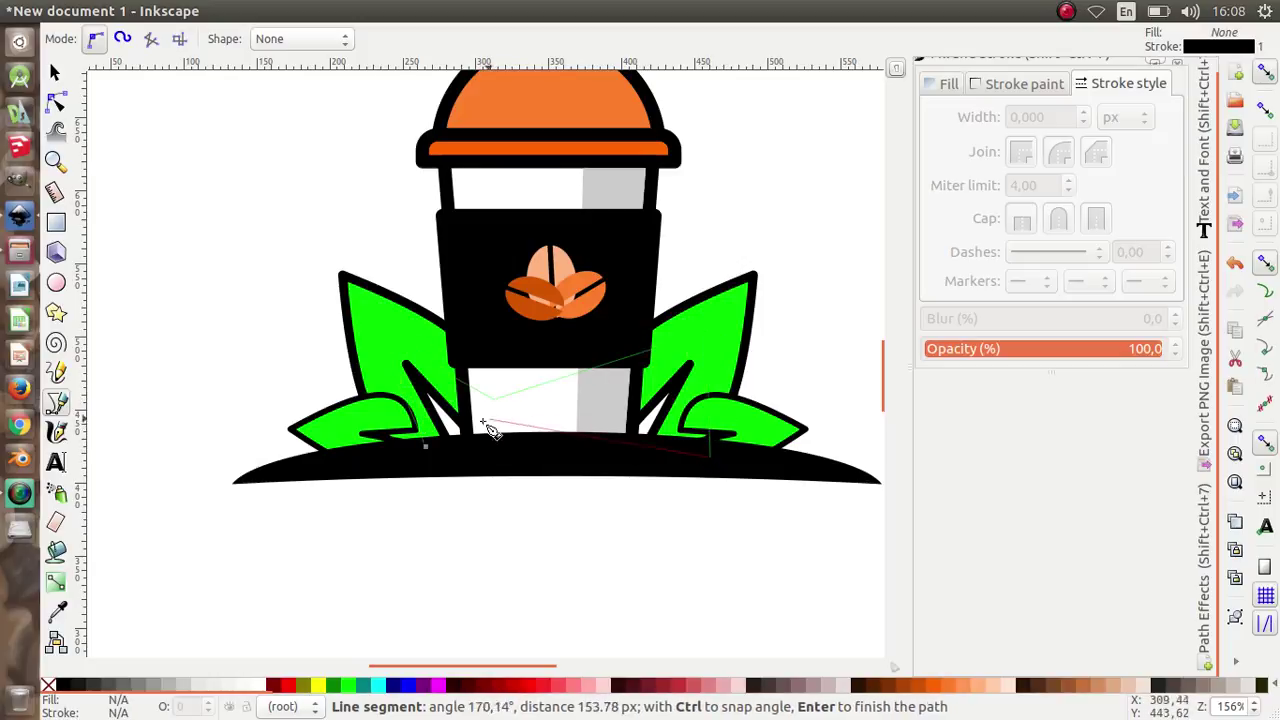
click(428, 451)
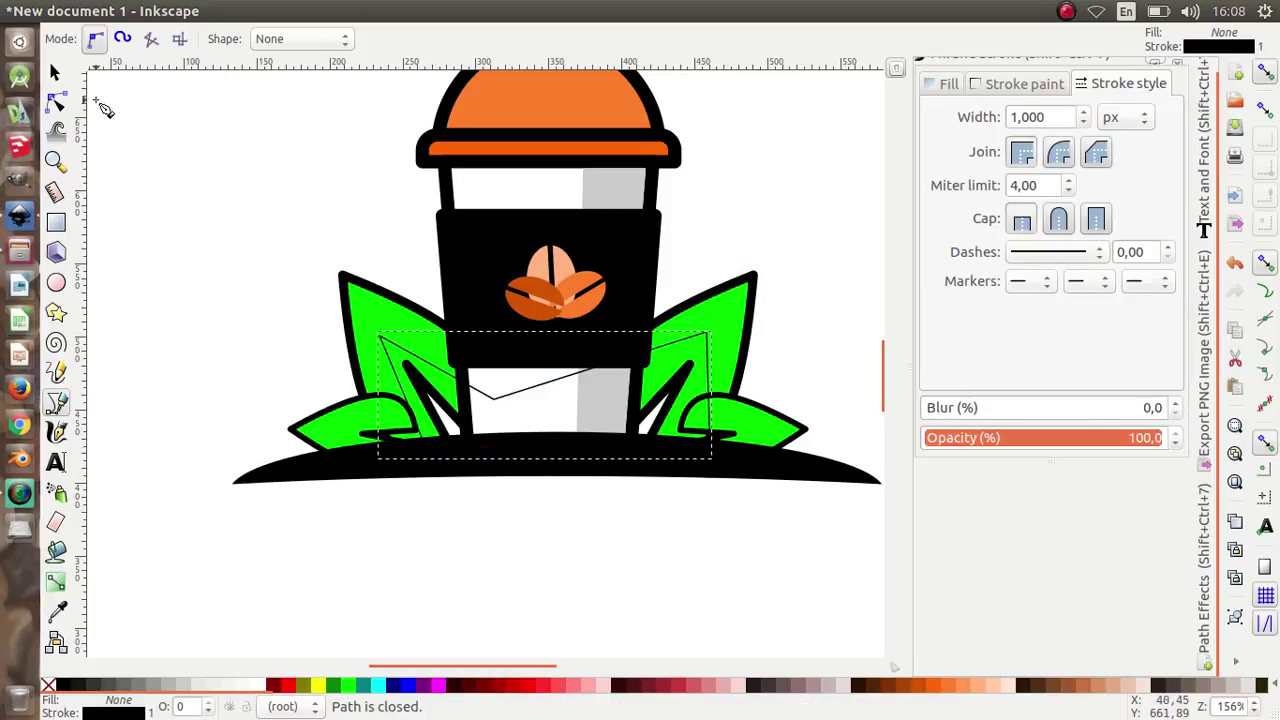
Step: Fill the filler shape black and add the curved base to the selection
click(55, 72)
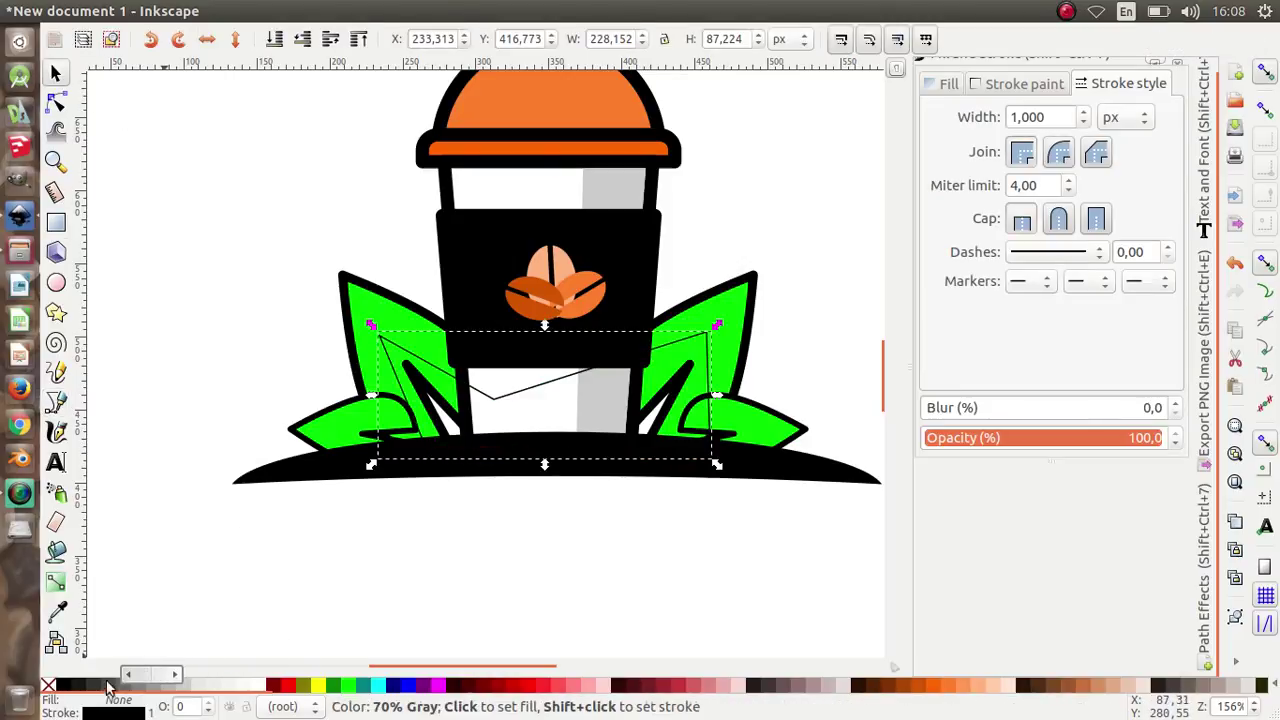
click(62, 685)
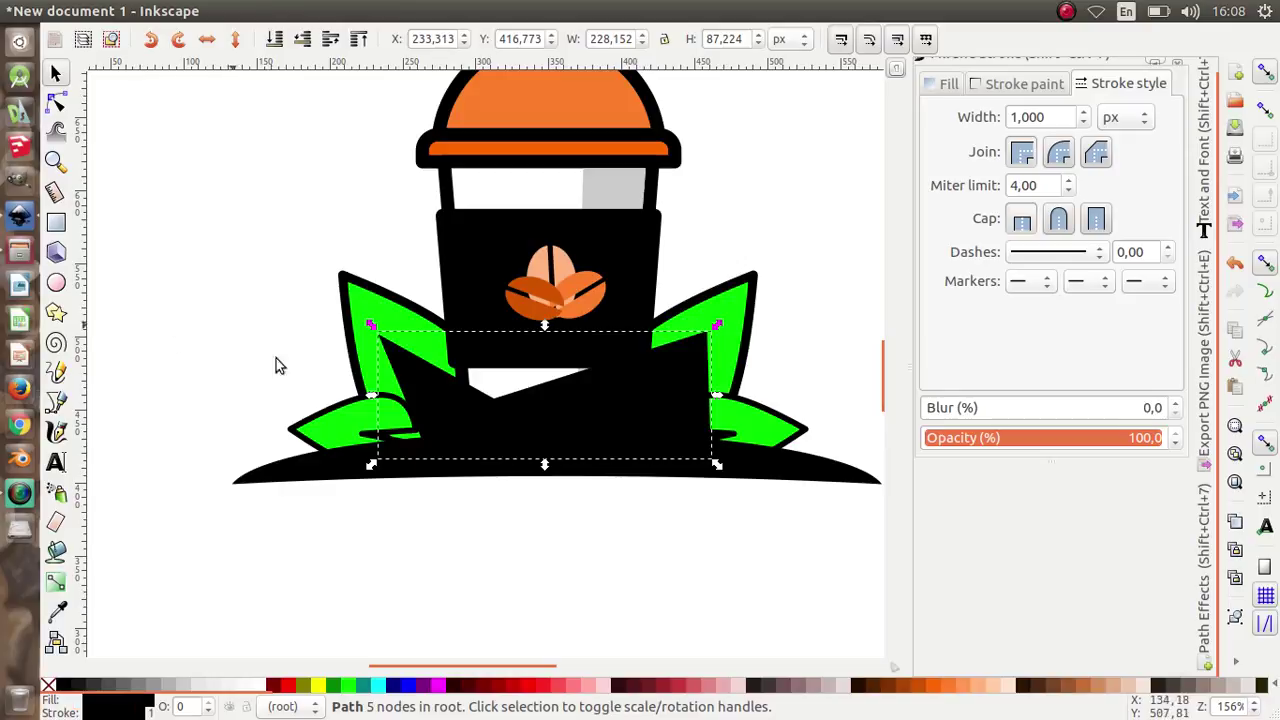
shift+click(314, 476)
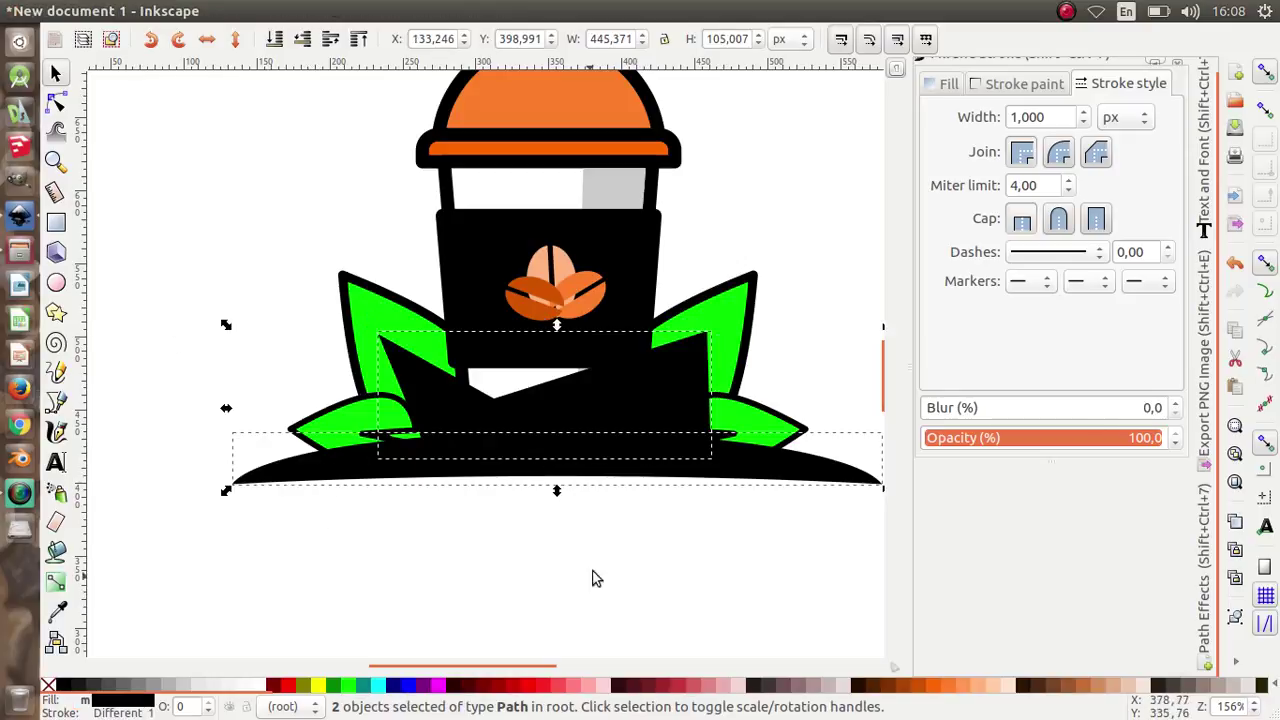
Step: Union the filler shape and curved base, then lower the result behind the cup
click(252, 13)
mouse_move(295, 11)
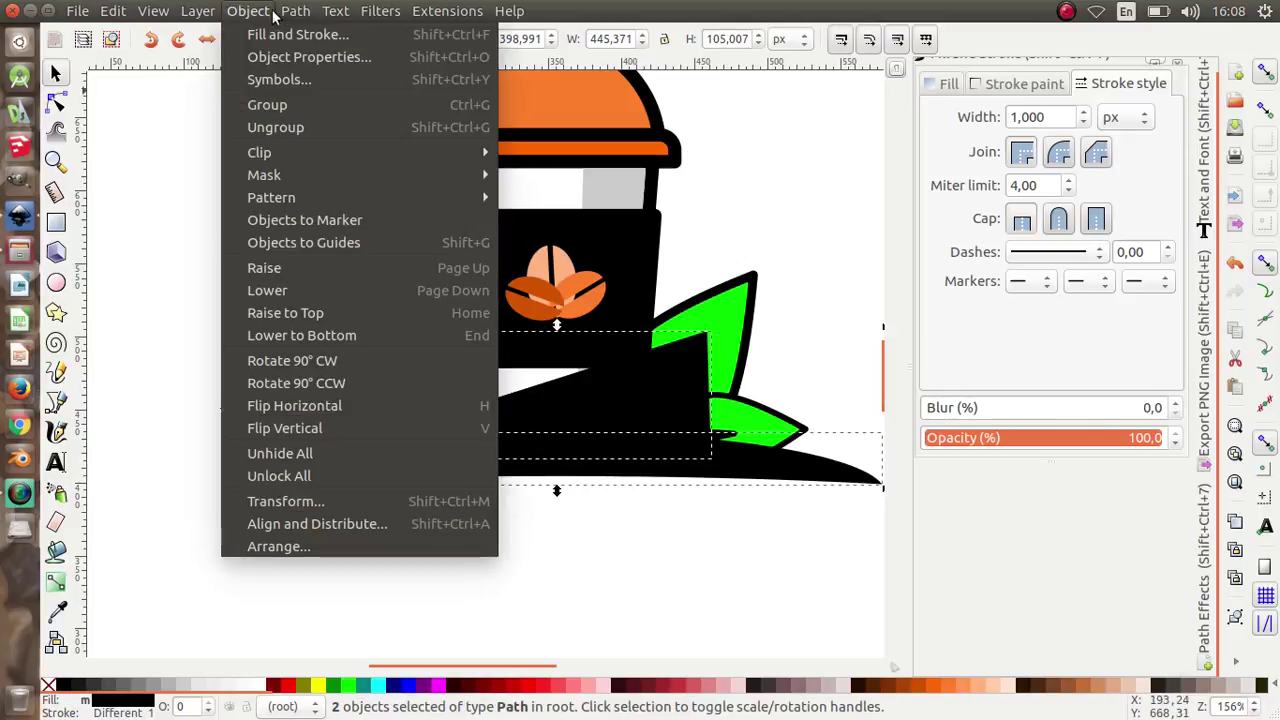
click(341, 129)
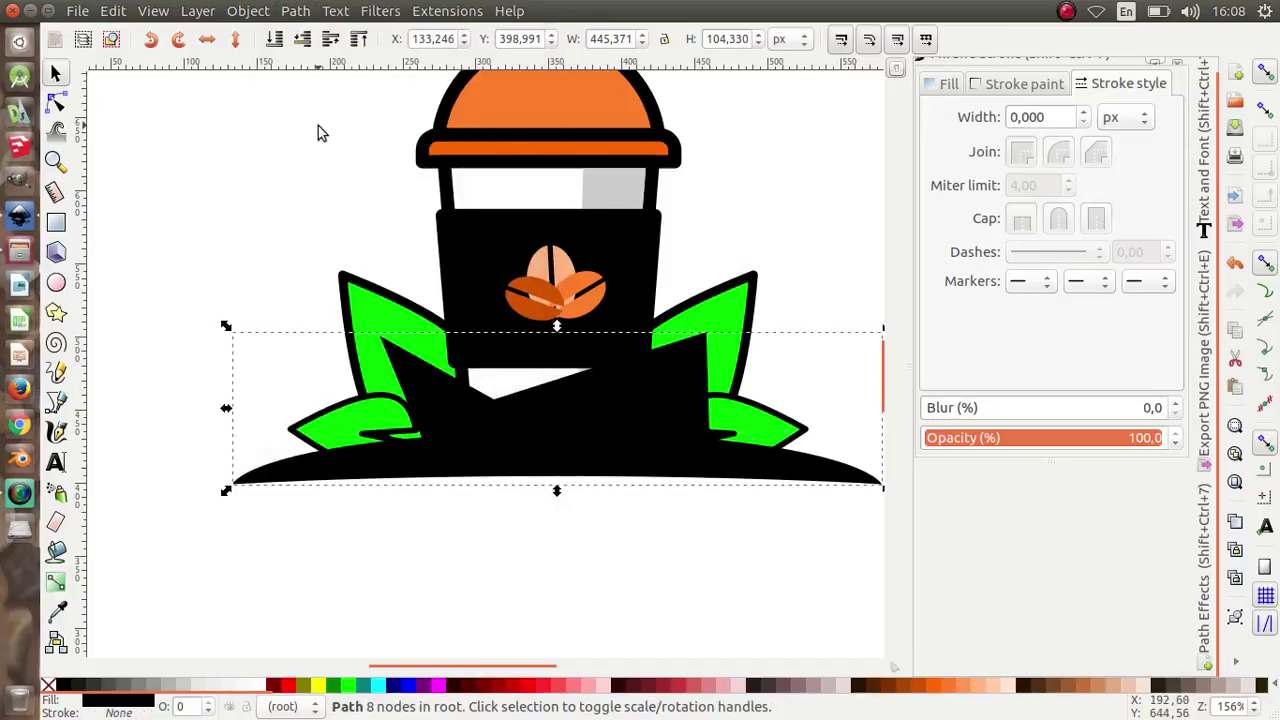
click(274, 42)
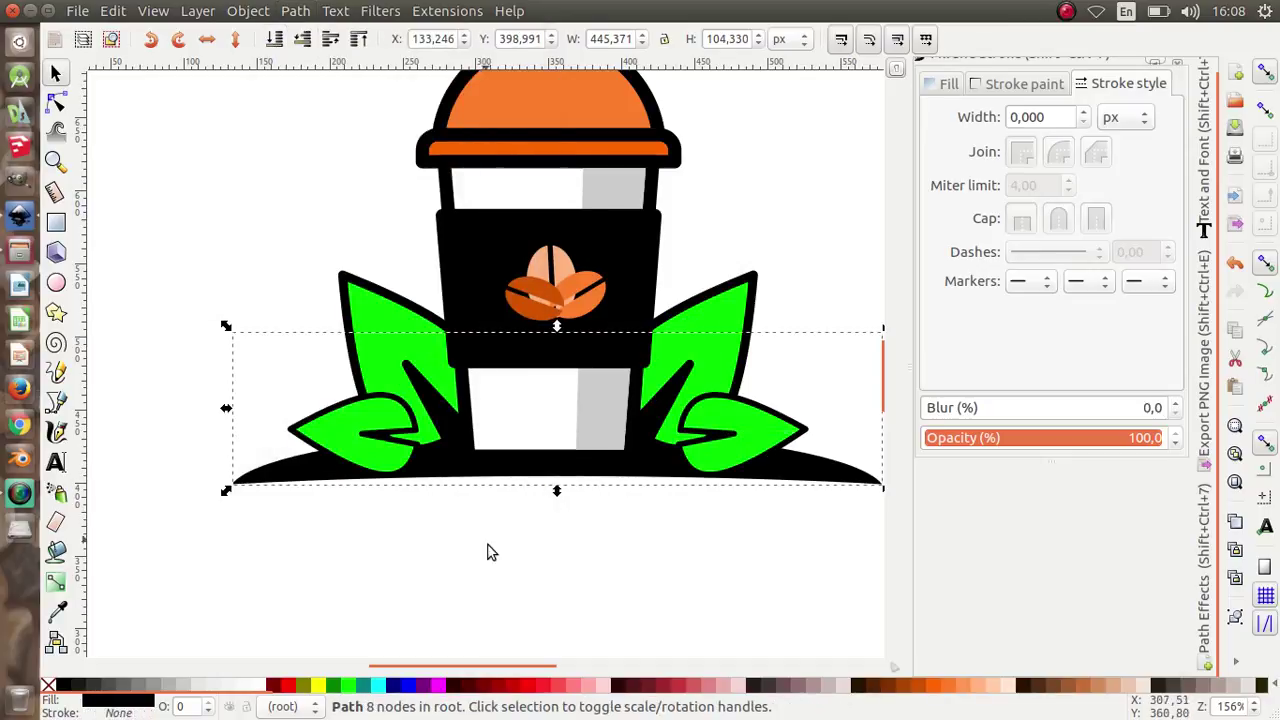
ctrl+scroll(485, 529, down, 1)
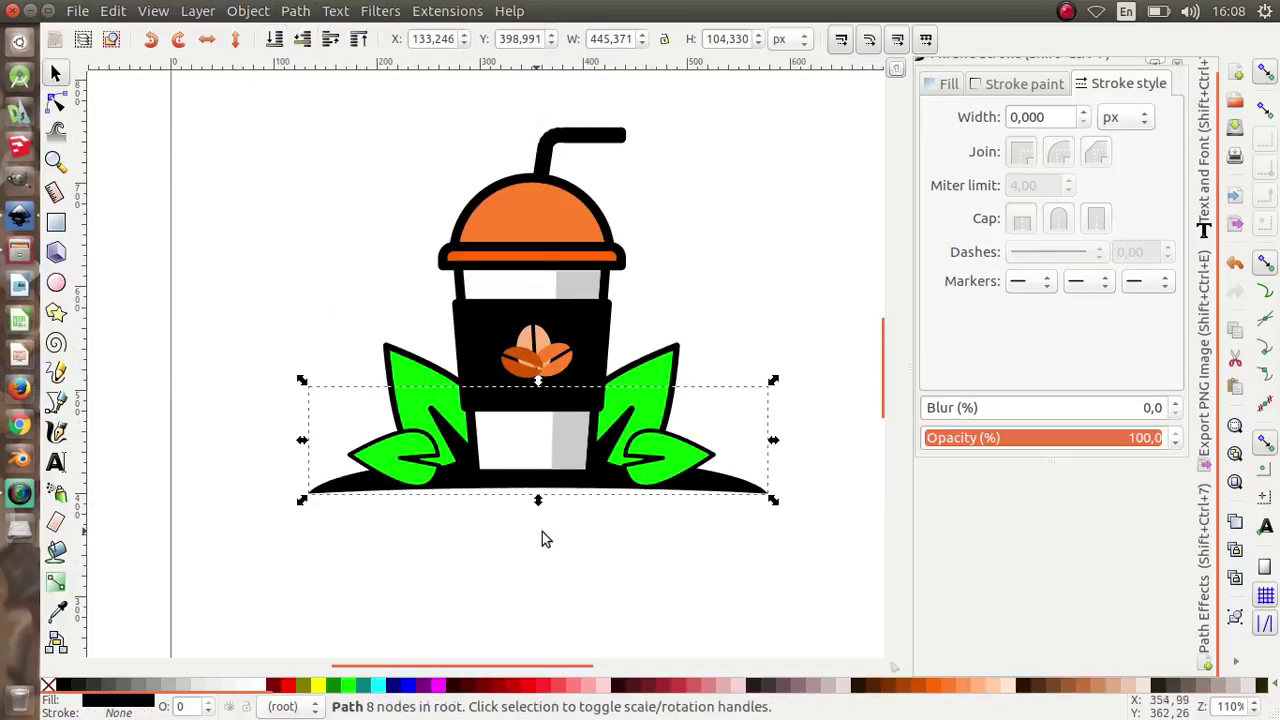
Step: Give the merged base a flat black stroke with Round join
click(1033, 88)
click(965, 117)
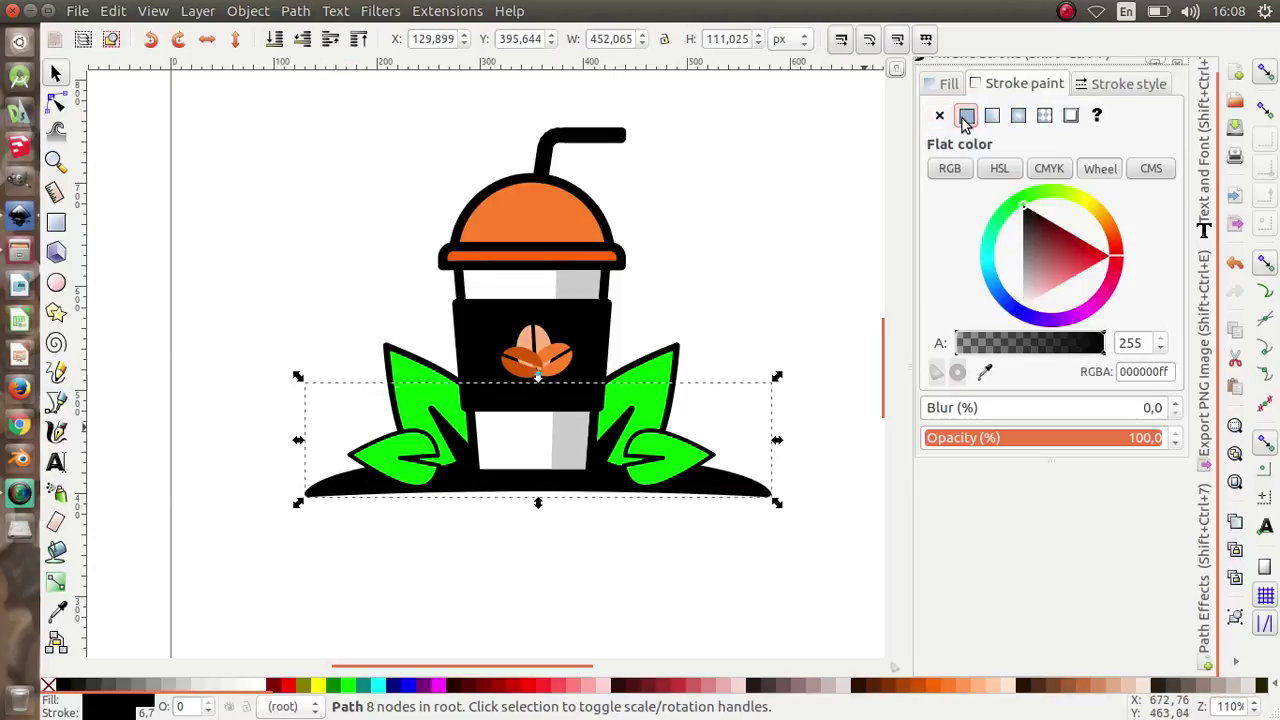
click(1113, 87)
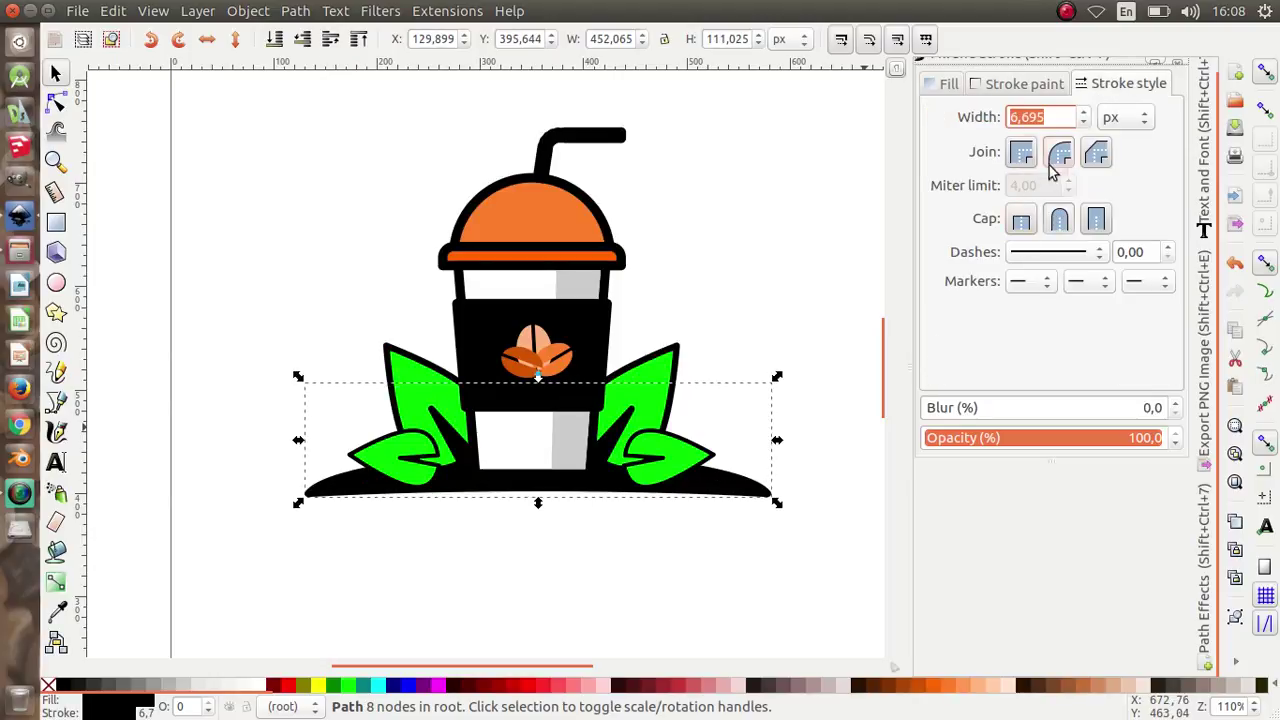
click(1059, 156)
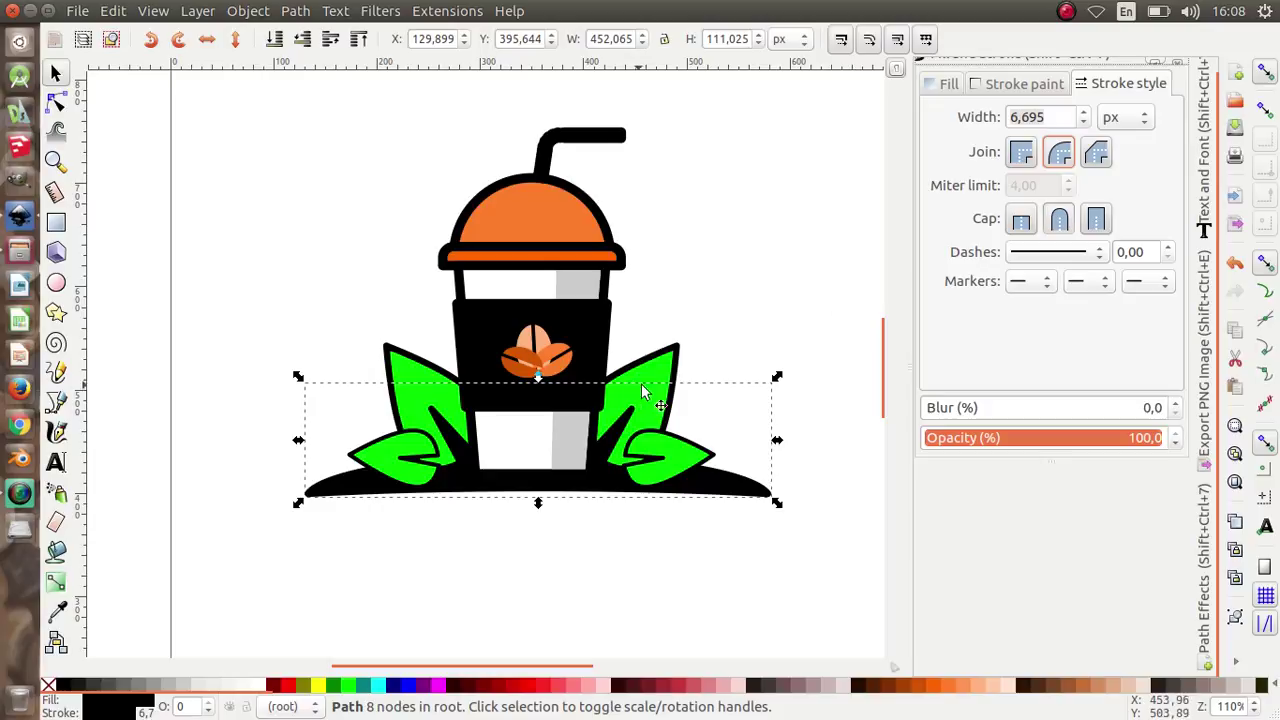
click(760, 337)
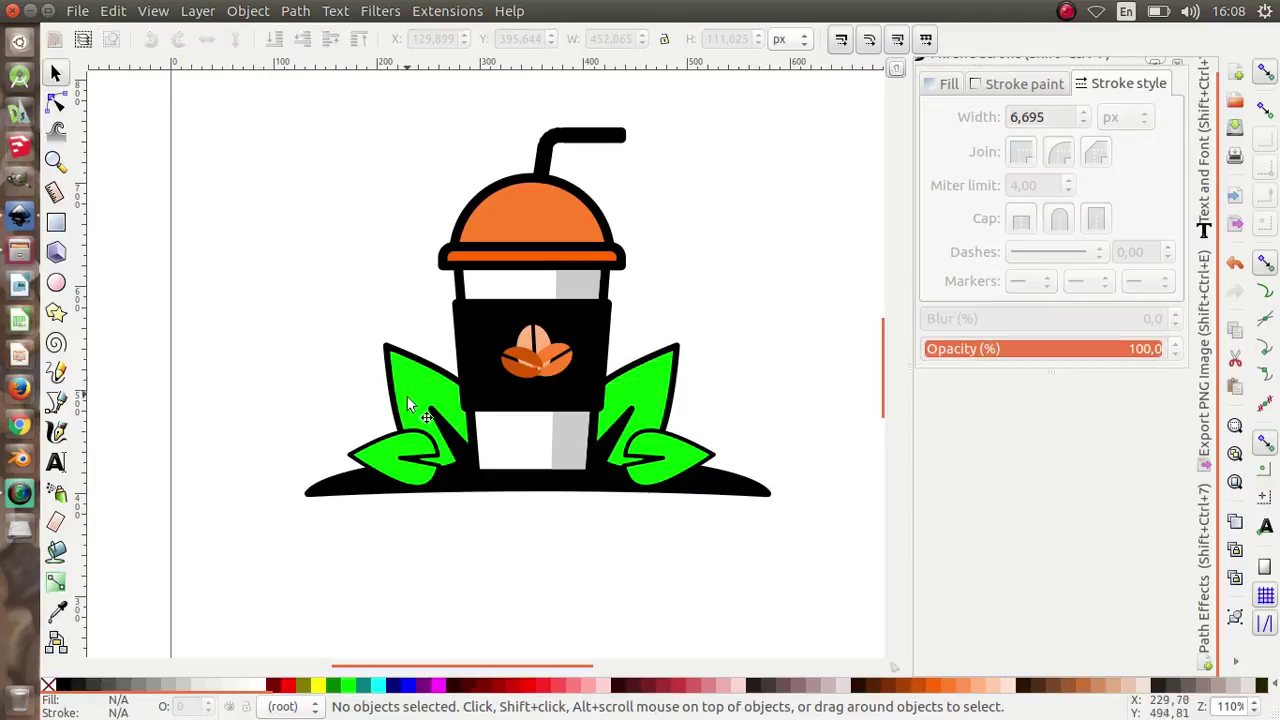
scroll(407, 396, down, 1)
scroll(391, 434, down, 1)
scroll(460, 440, up, 1)
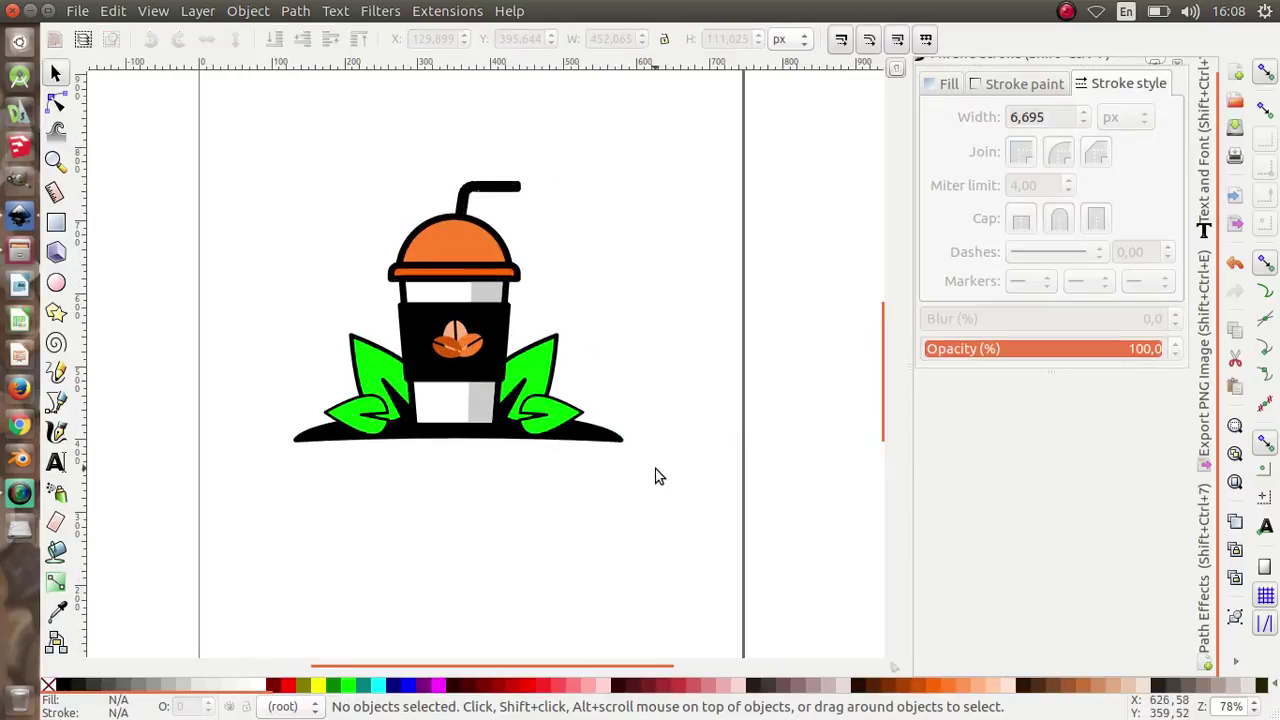
Step: Set the outline width of the right and left leaves to 3 px
drag(655, 470, 533, 450)
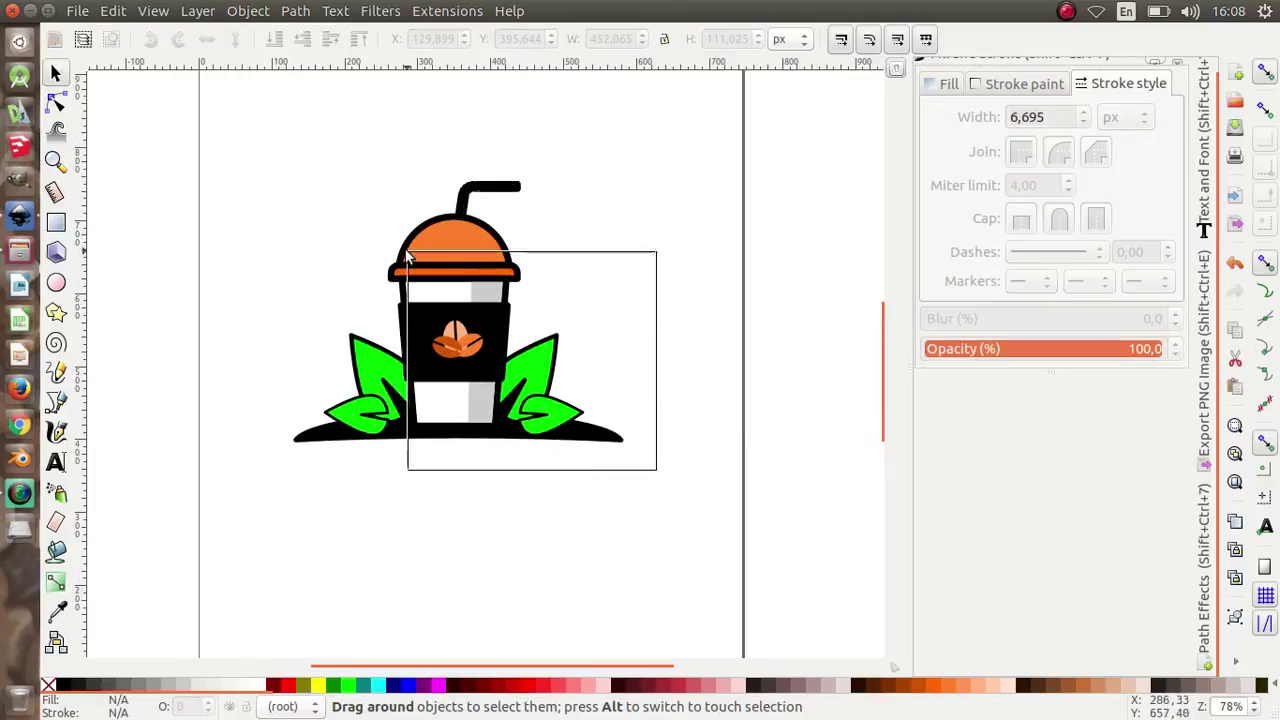
click(567, 410)
drag(1056, 117, 934, 125)
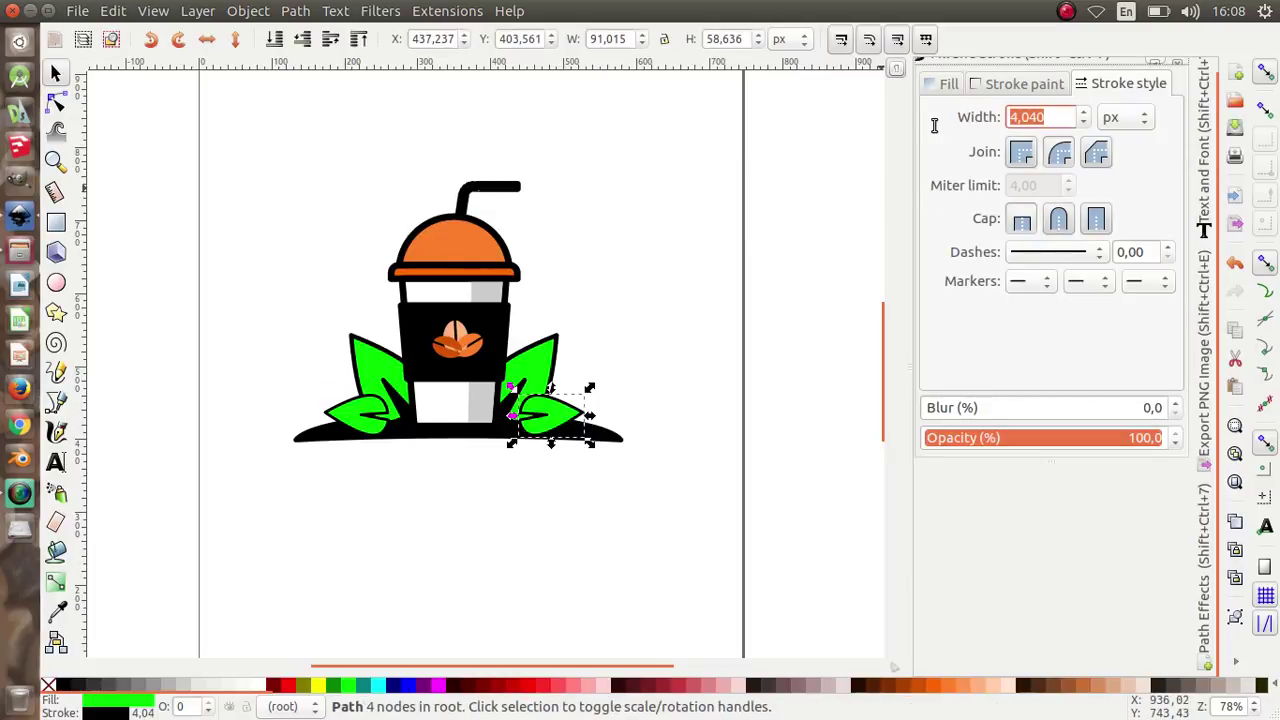
text(3,000)
key(Return)
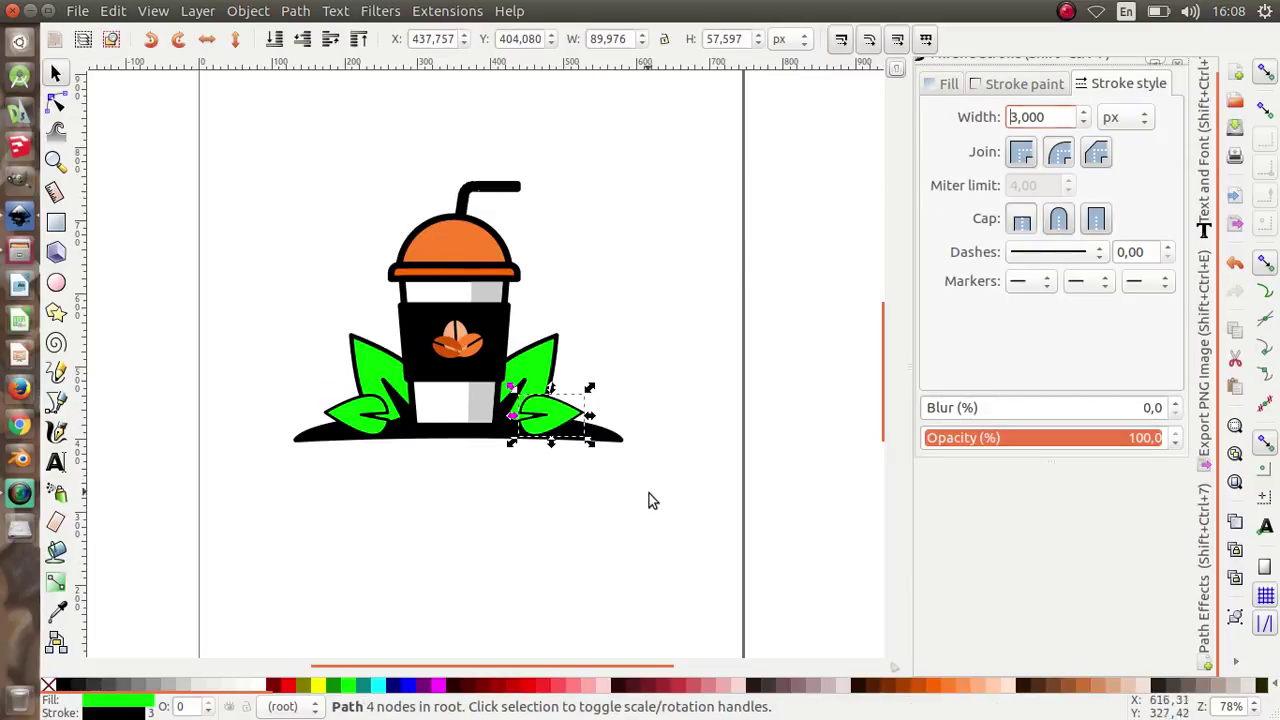
click(649, 500)
click(575, 413)
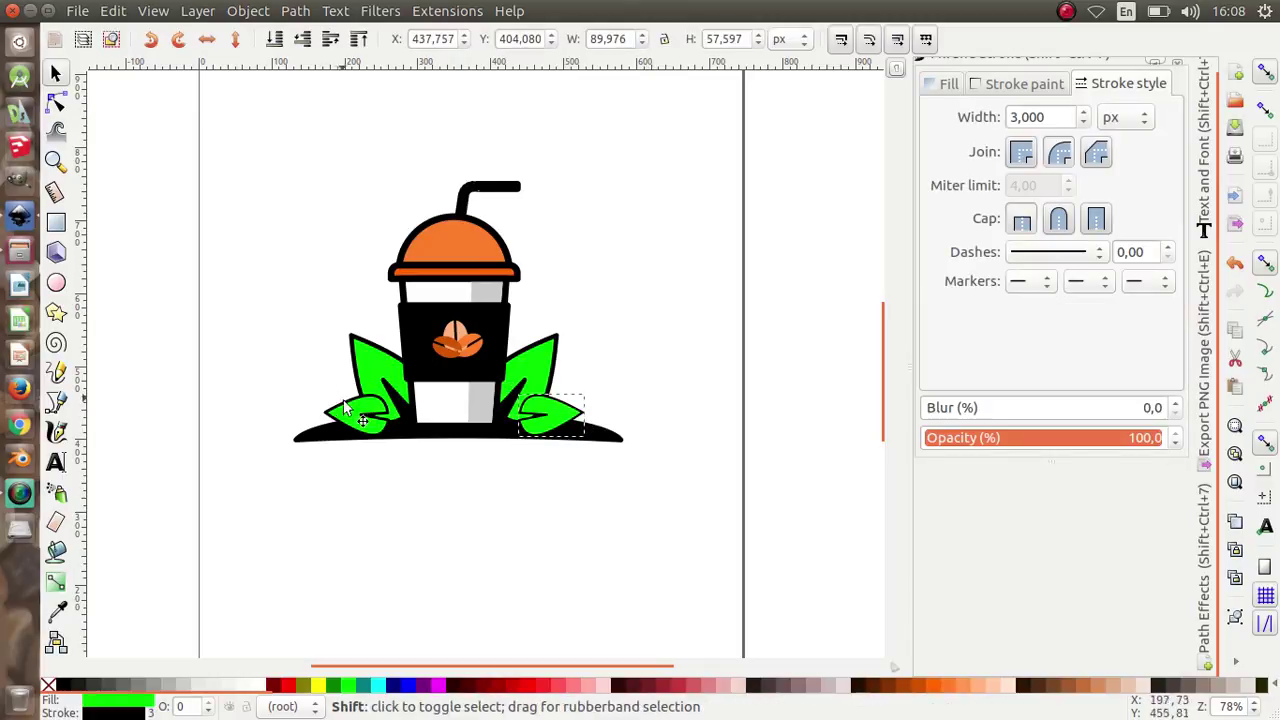
shift+click(347, 412)
click(443, 491)
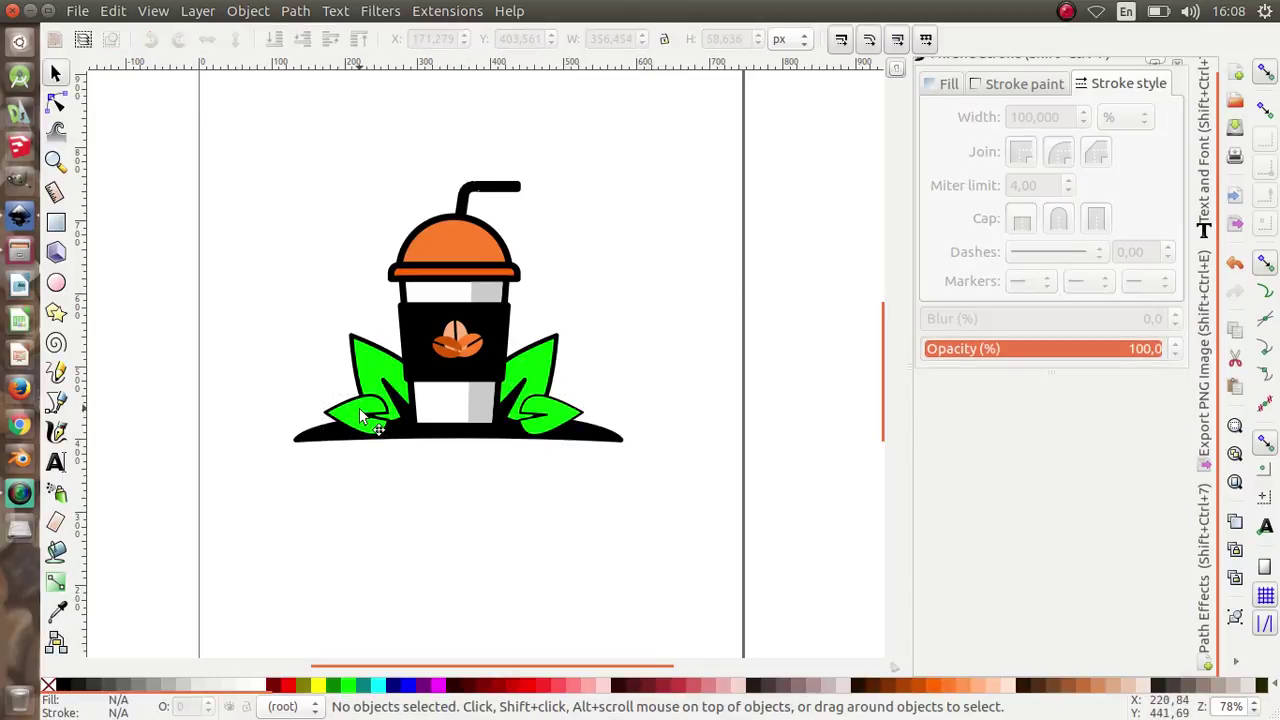
click(362, 412)
drag(1049, 118, 997, 117)
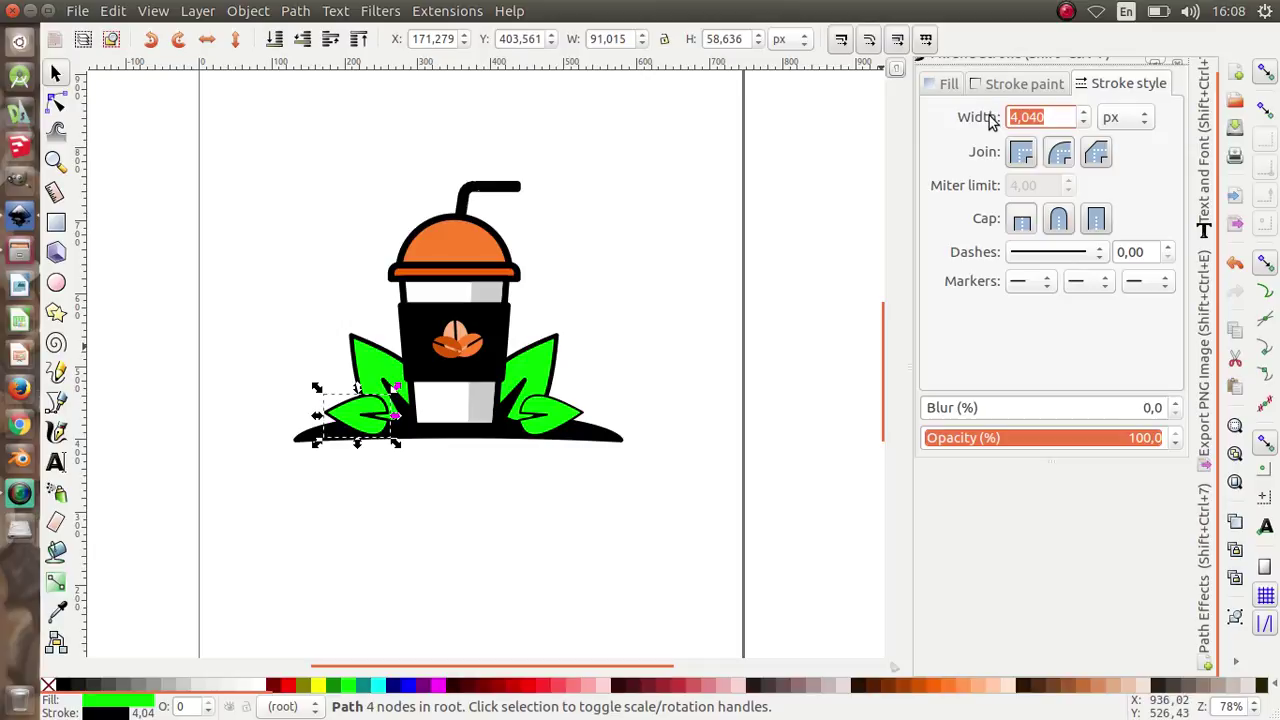
text(3,000)
key(Return)
click(565, 463)
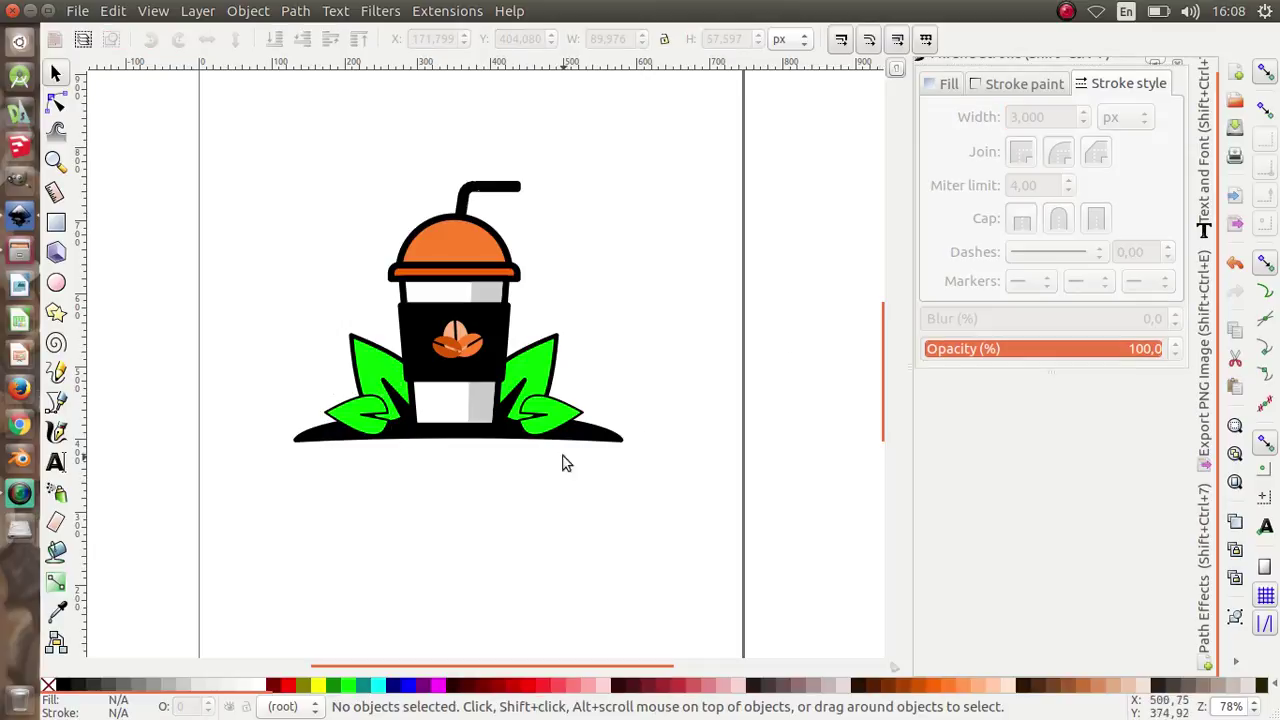
Step: Thicken both small leaves' outlines to 6 px
click(547, 364)
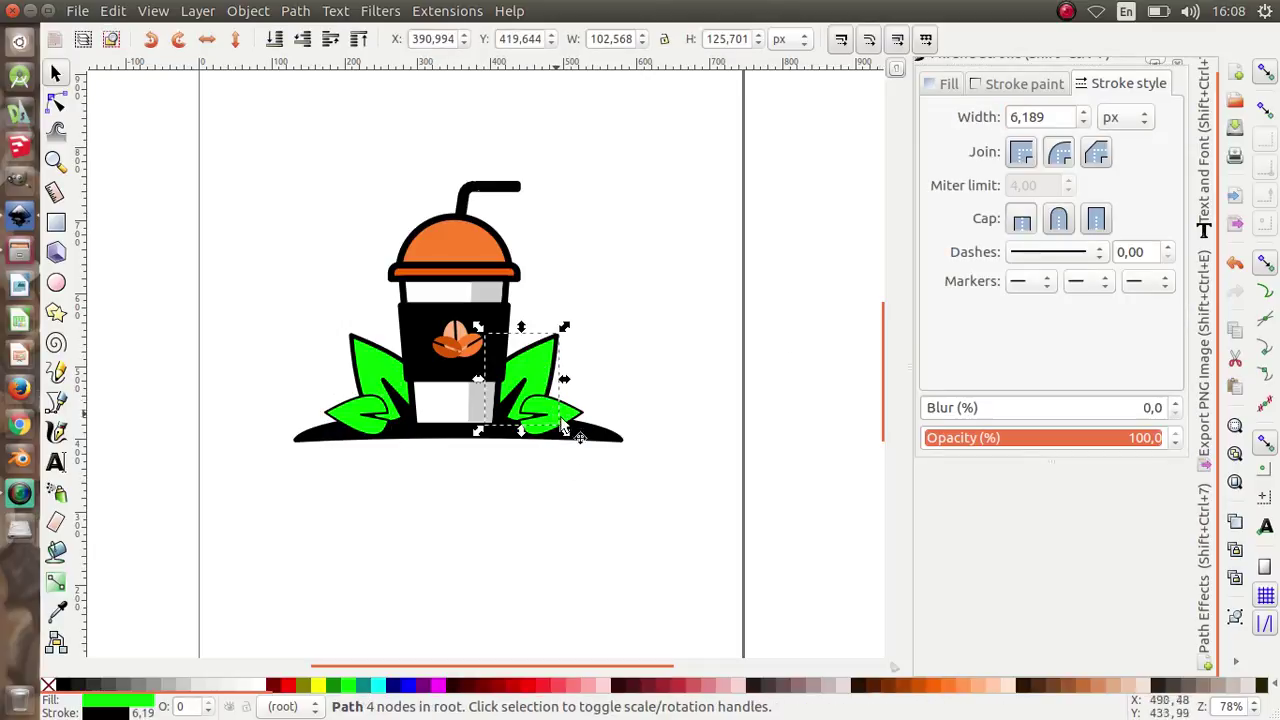
click(604, 333)
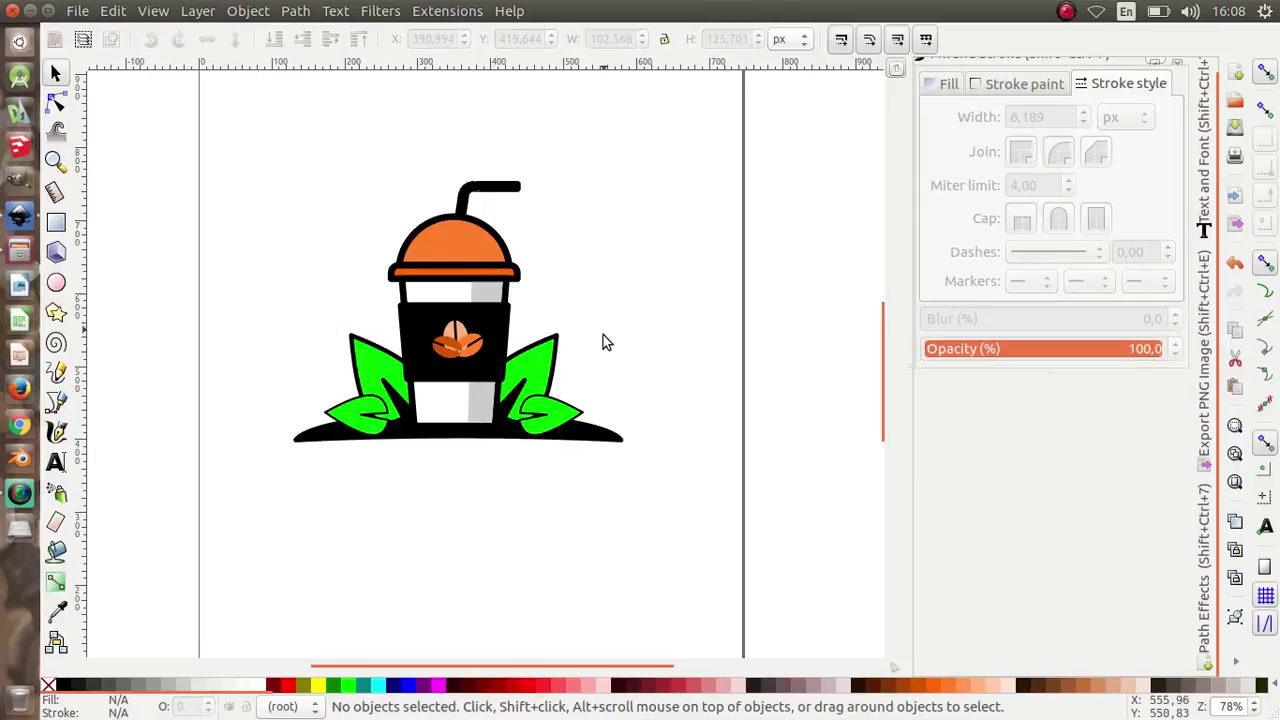
click(570, 412)
click(1056, 117)
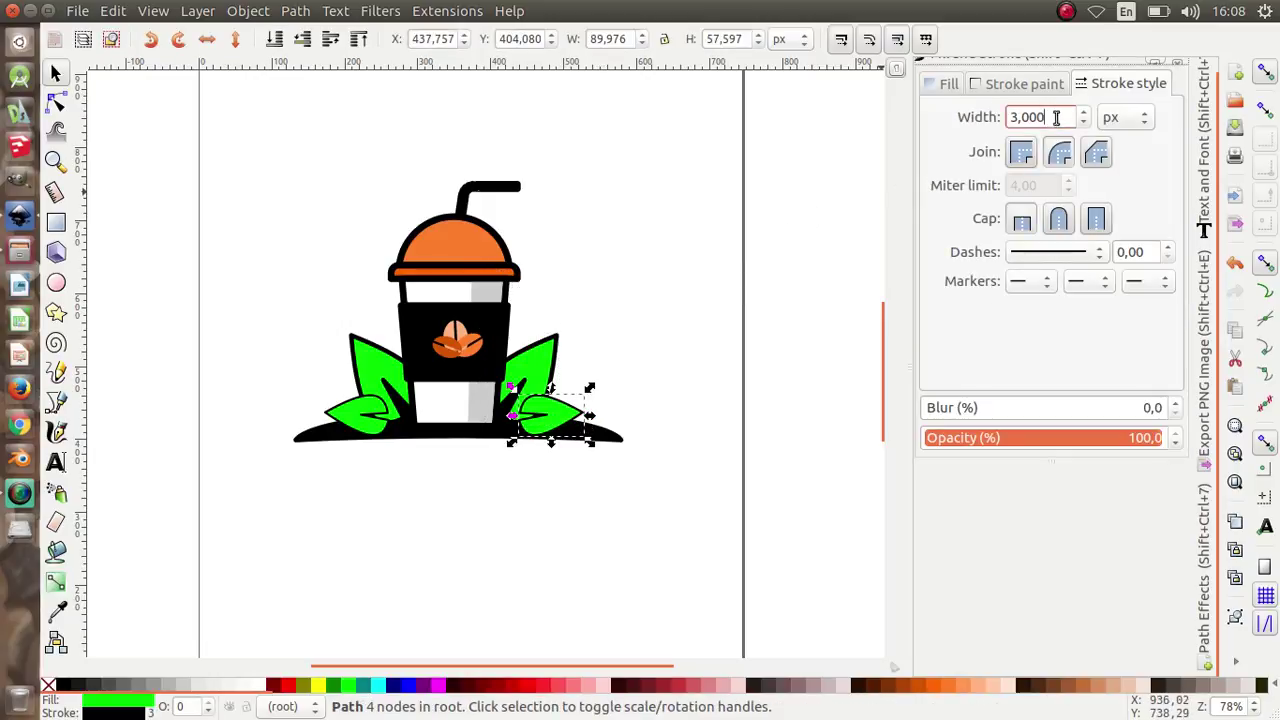
text(6)
key(Return)
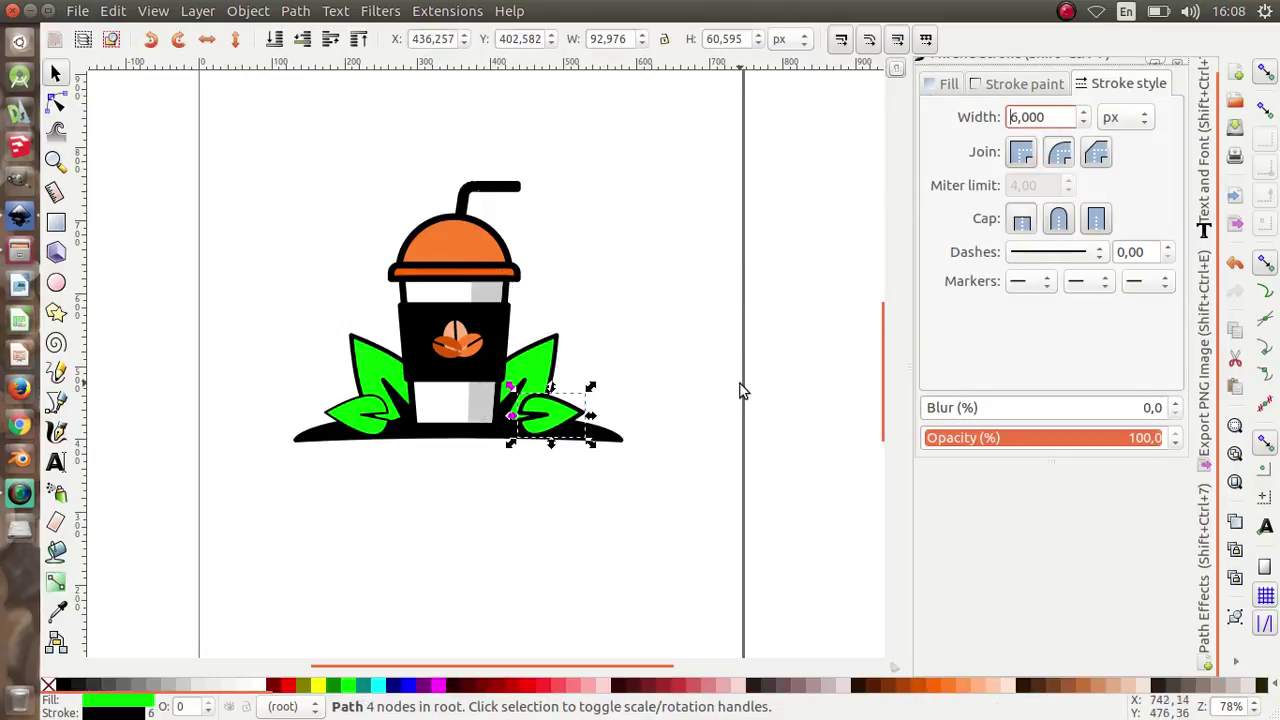
click(670, 389)
click(362, 418)
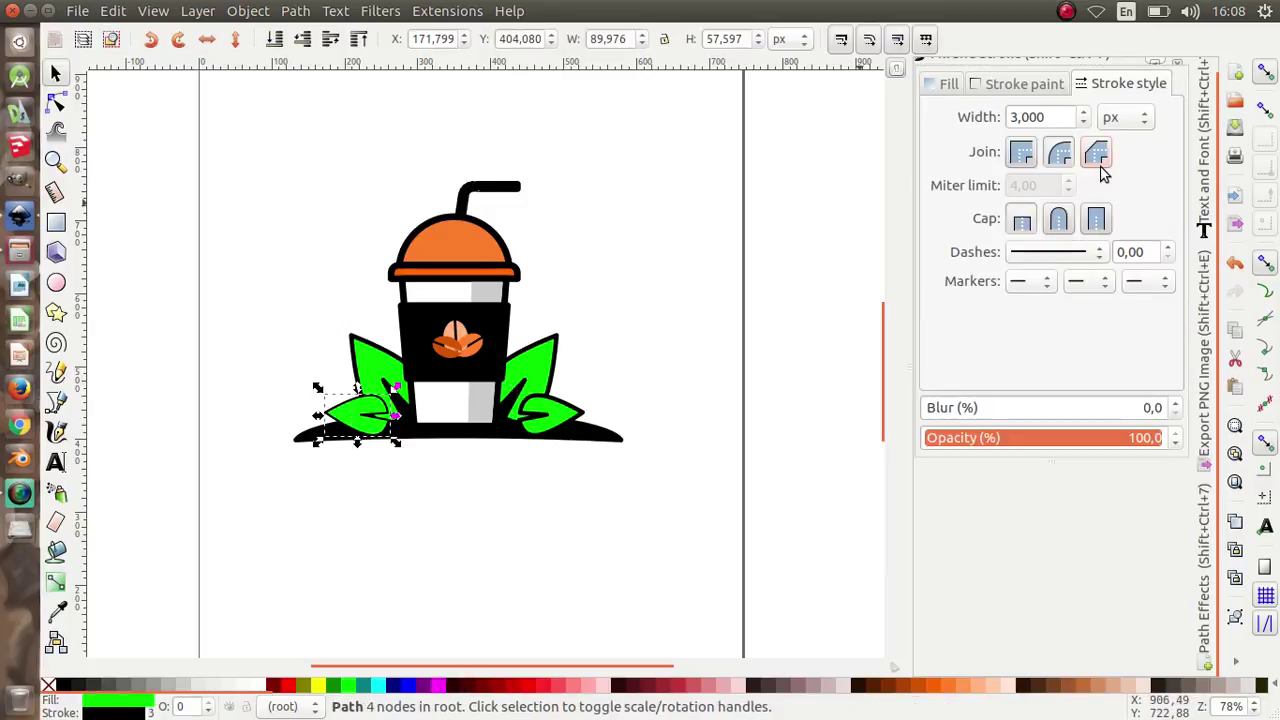
triple_click(1063, 120)
text(6)
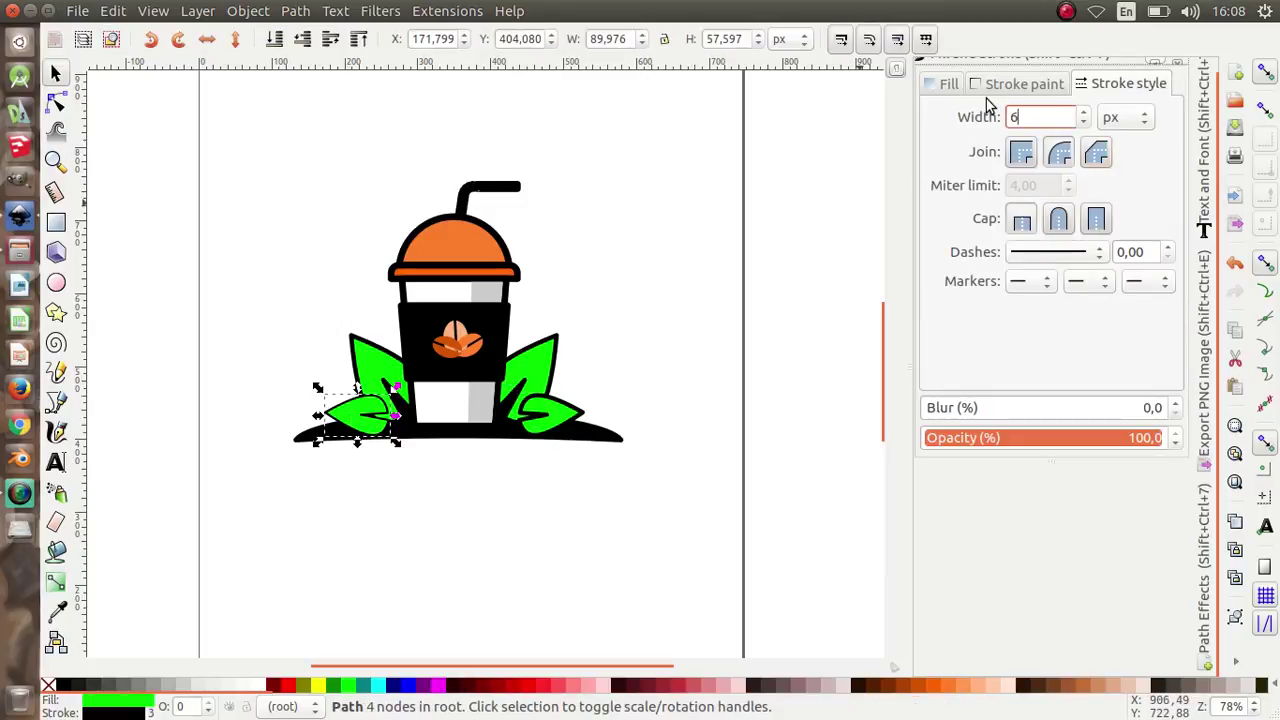
key(Return)
Step: Select all six parts of the cup drawing and group them
click(714, 466)
drag(691, 509, 237, 134)
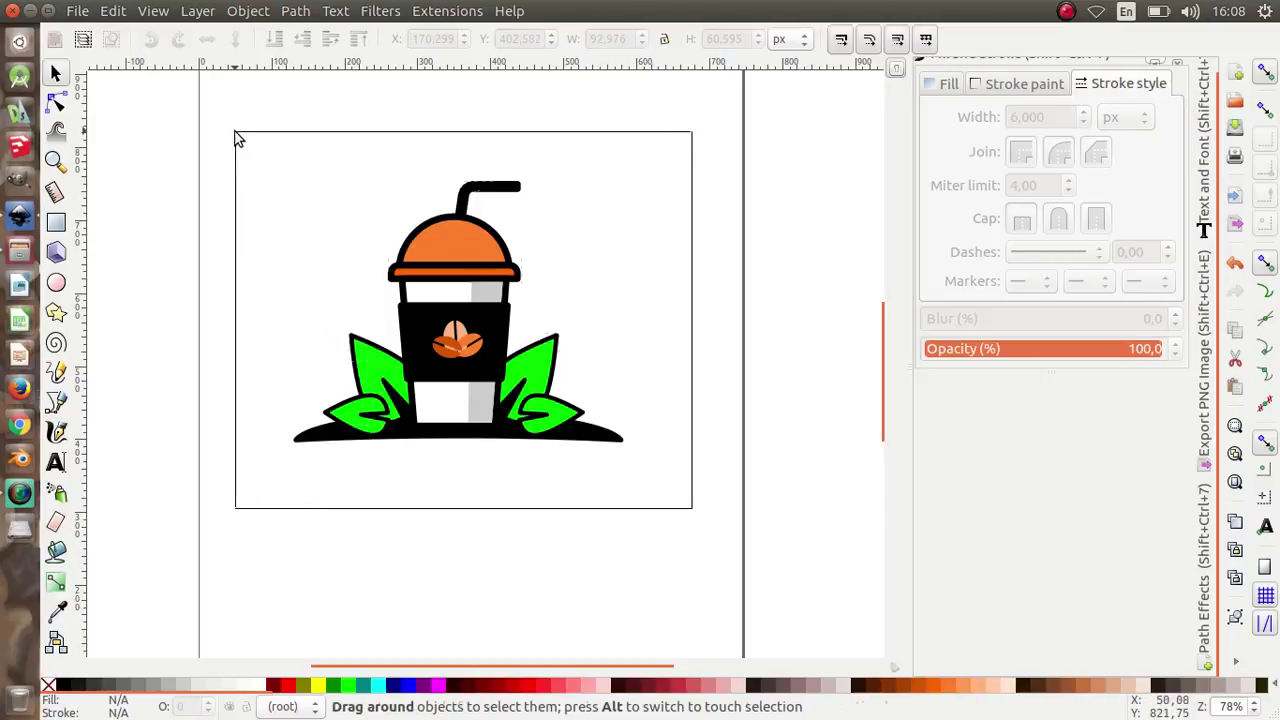
right_click(447, 300)
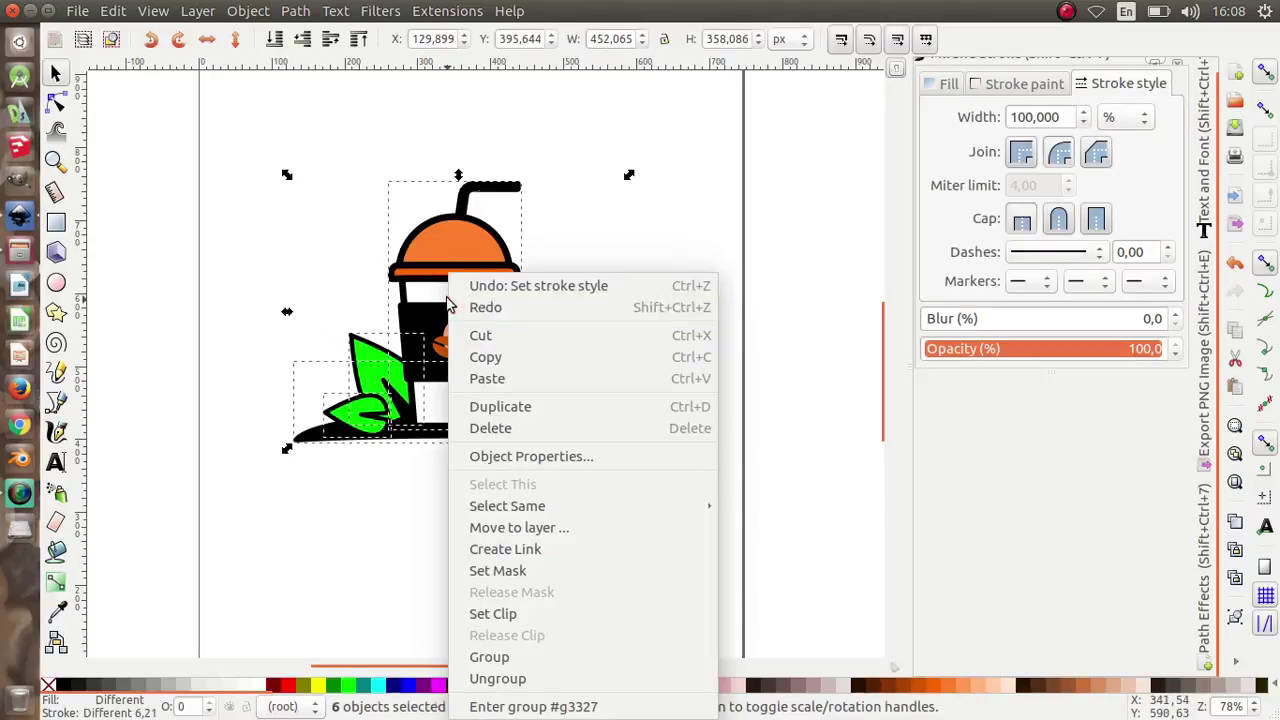
click(514, 658)
Step: Duplicate the cup group and move the copy up and to the right
right_click(486, 258)
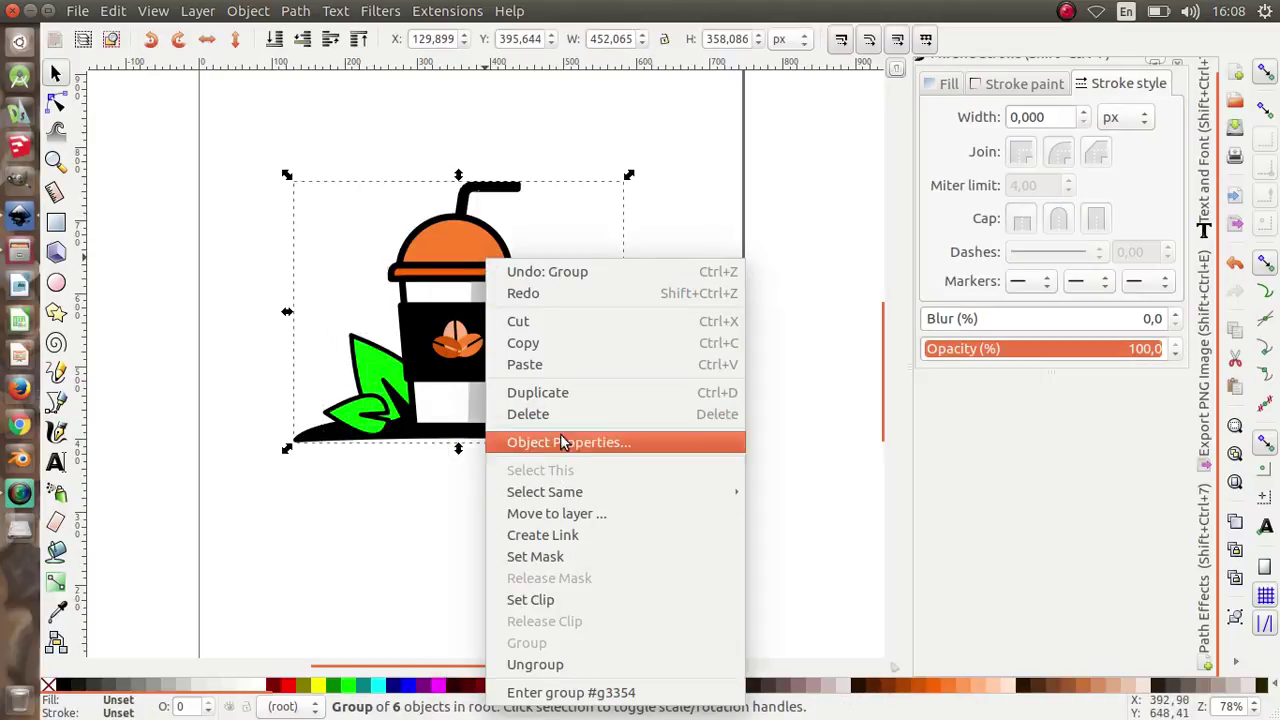
click(563, 394)
scroll(352, 462, down, 1)
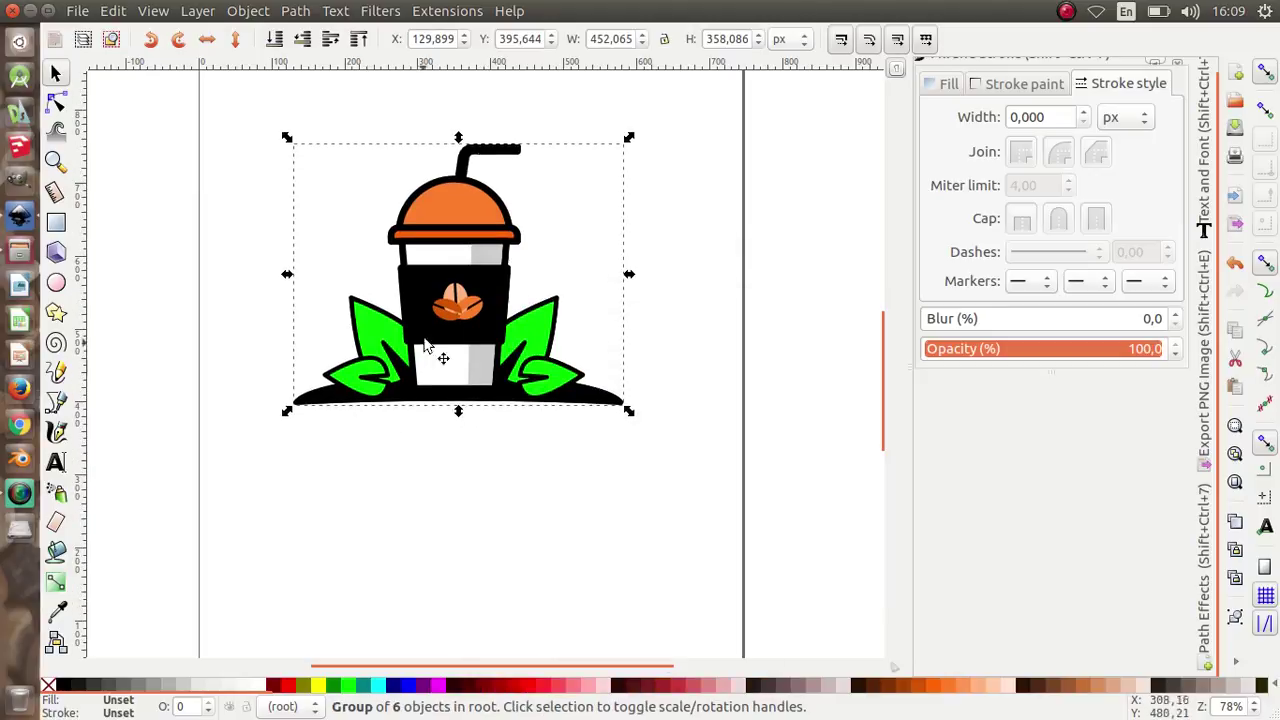
drag(432, 292, 619, 492)
ctrl+scroll(535, 457, up, 1)
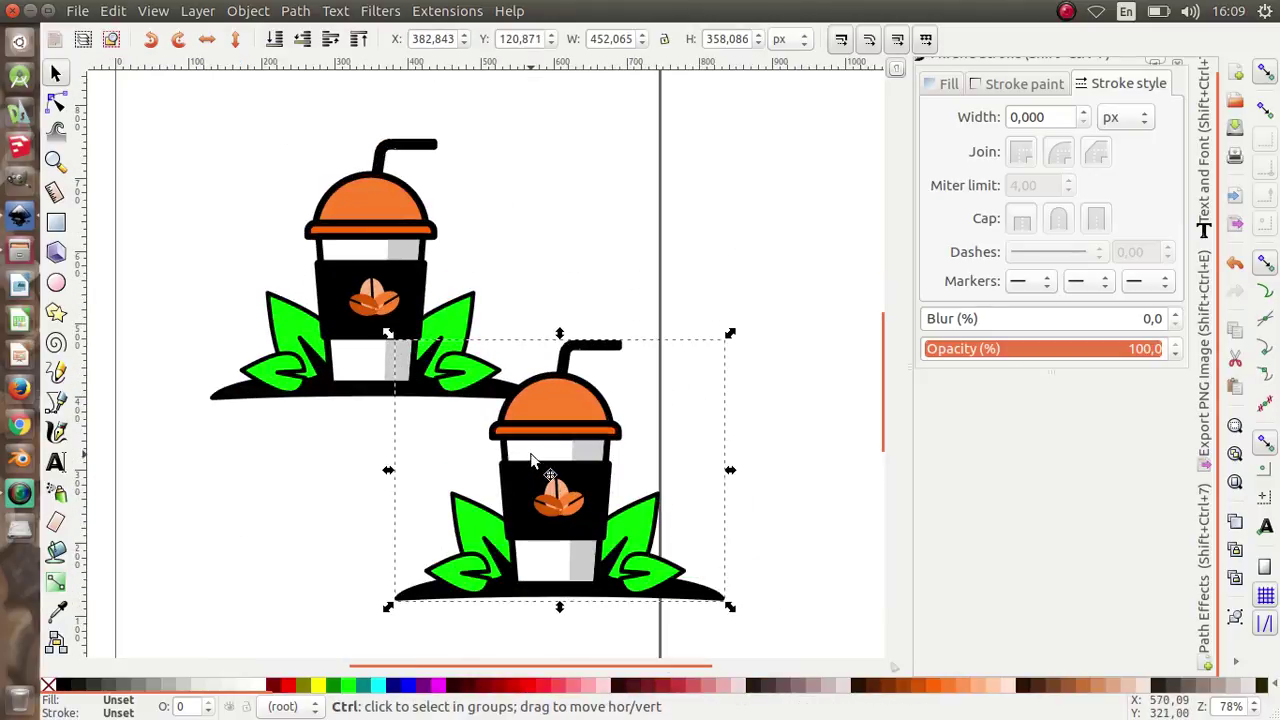
drag(535, 457, 633, 356)
Step: Ungroup the upper-left cup twice into separate paths and select all its pieces
click(352, 307)
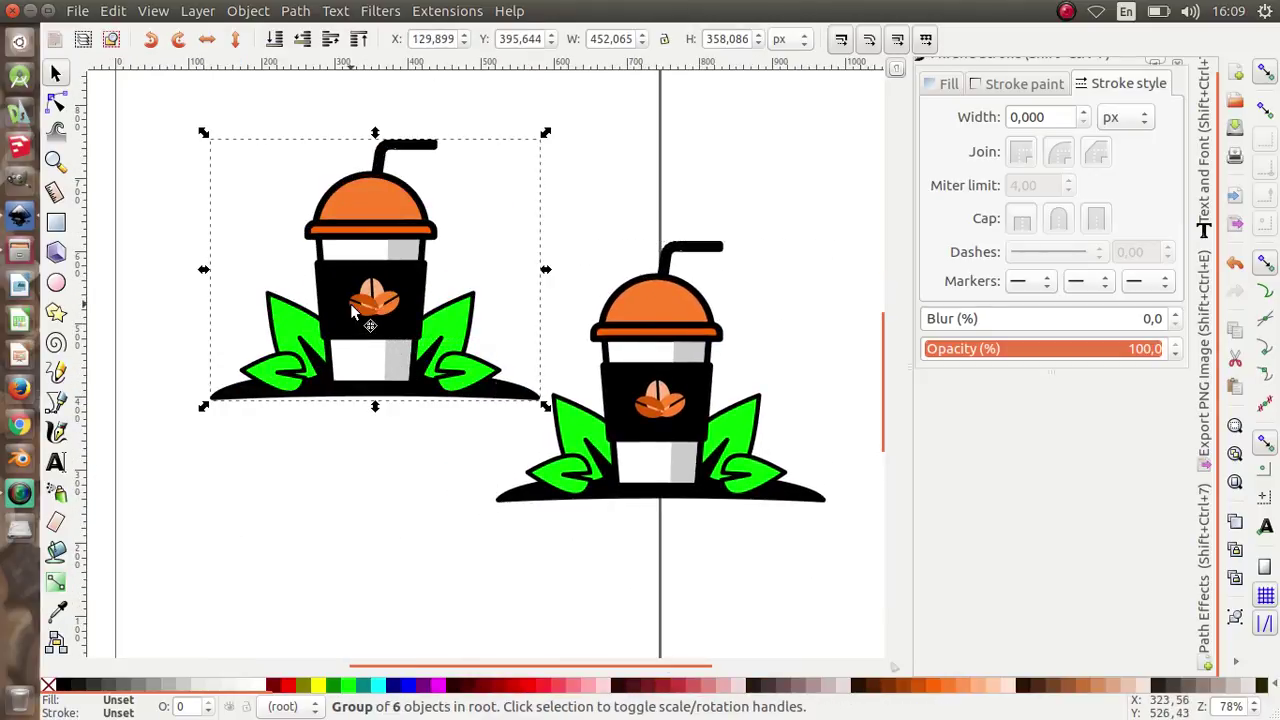
click(295, 11)
click(344, 130)
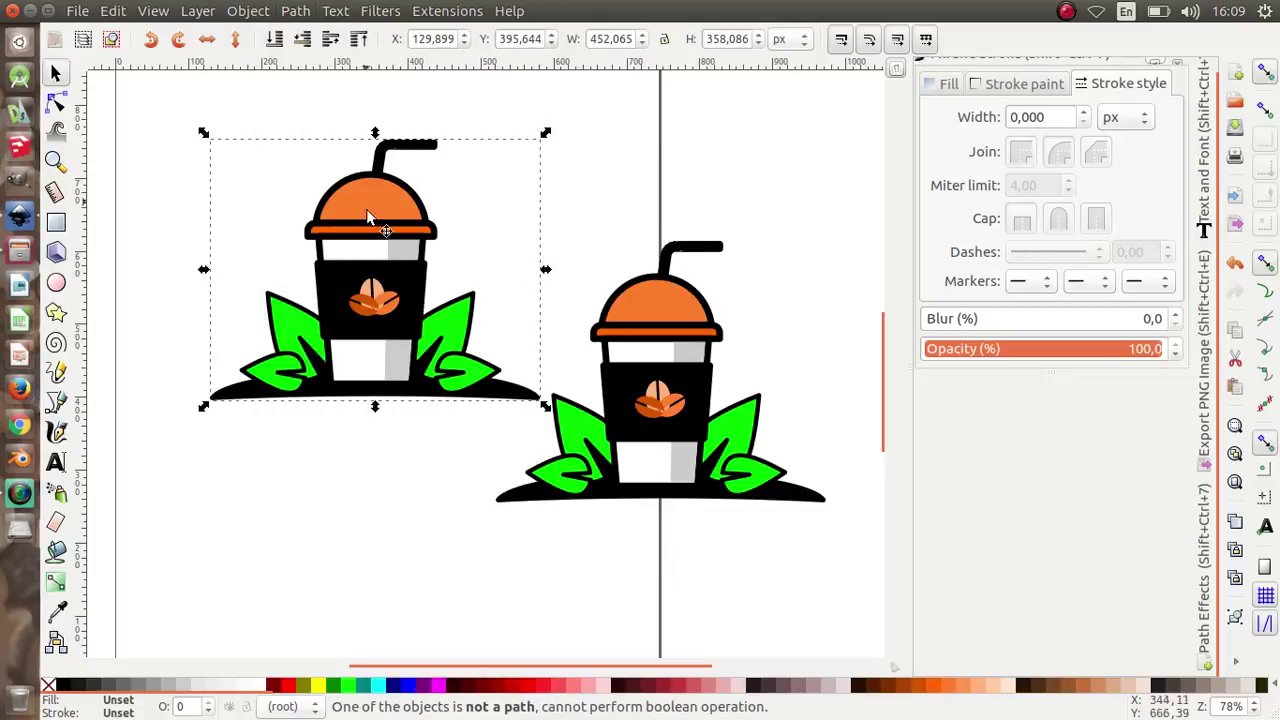
click(585, 183)
right_click(346, 220)
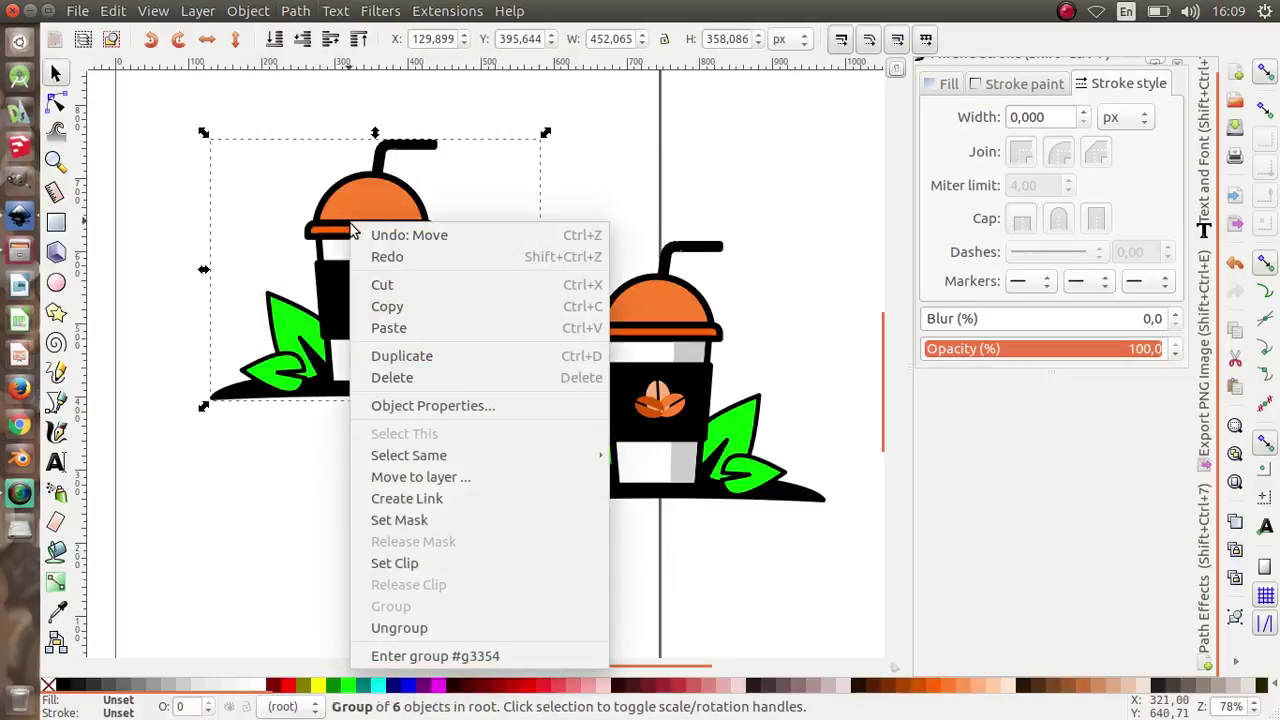
click(416, 627)
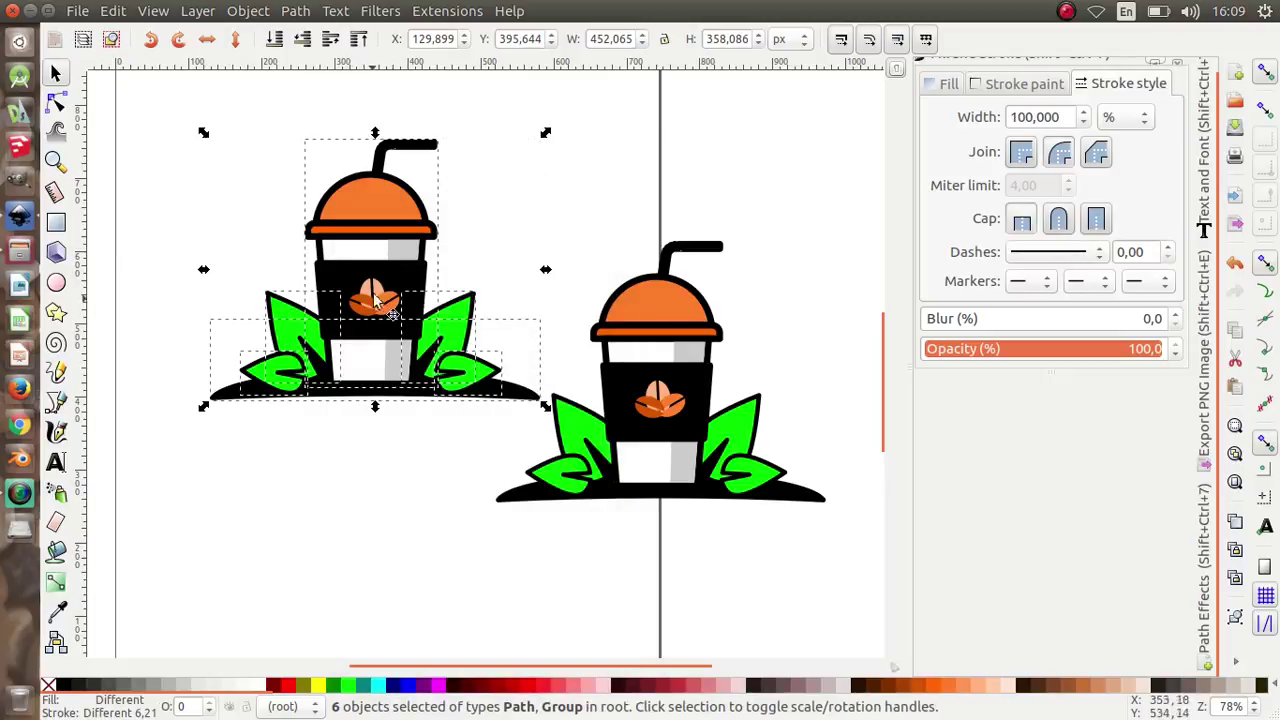
right_click(384, 366)
click(444, 678)
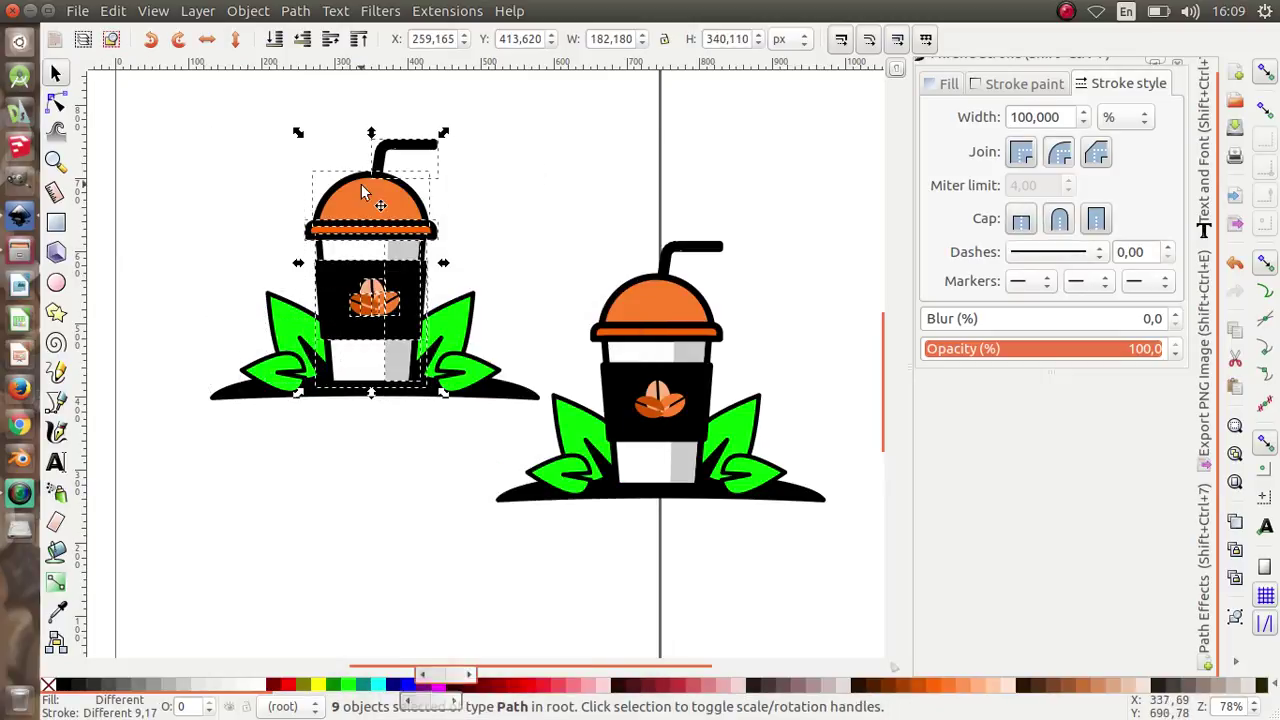
drag(180, 86, 565, 440)
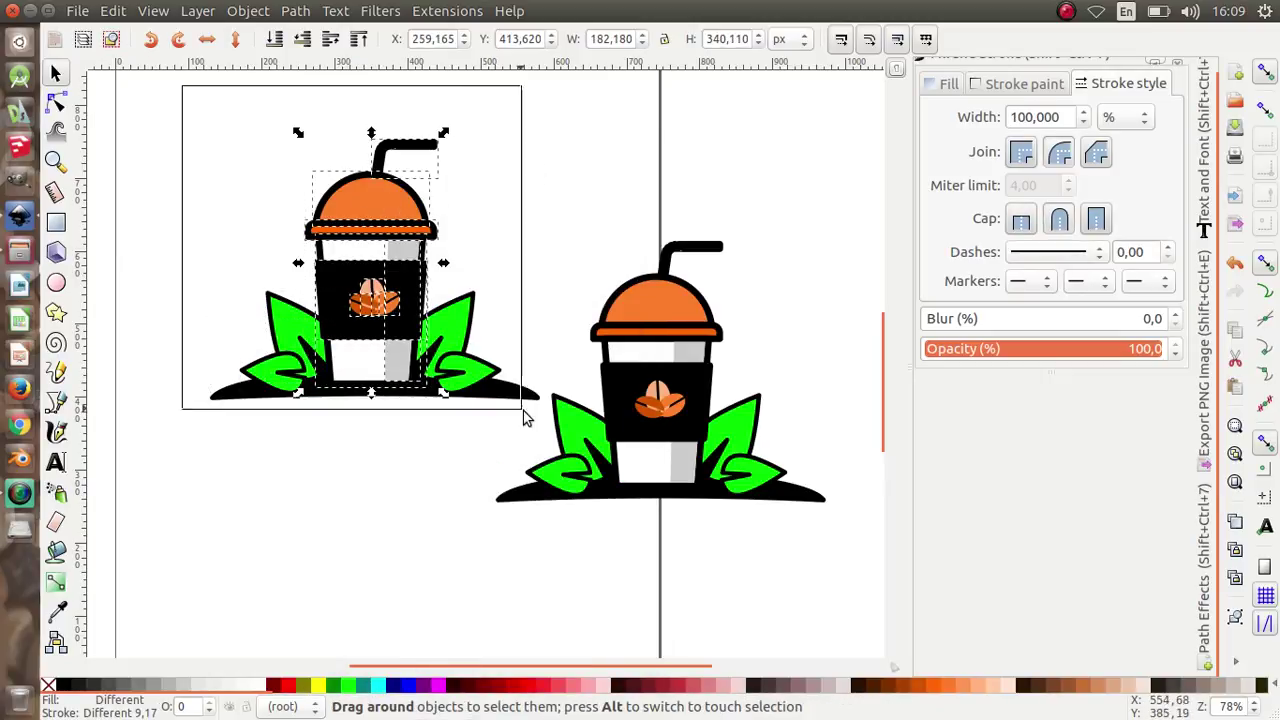
Step: Union the ungrouped pieces into a black silhouette with about a 20 px outline
click(298, 10)
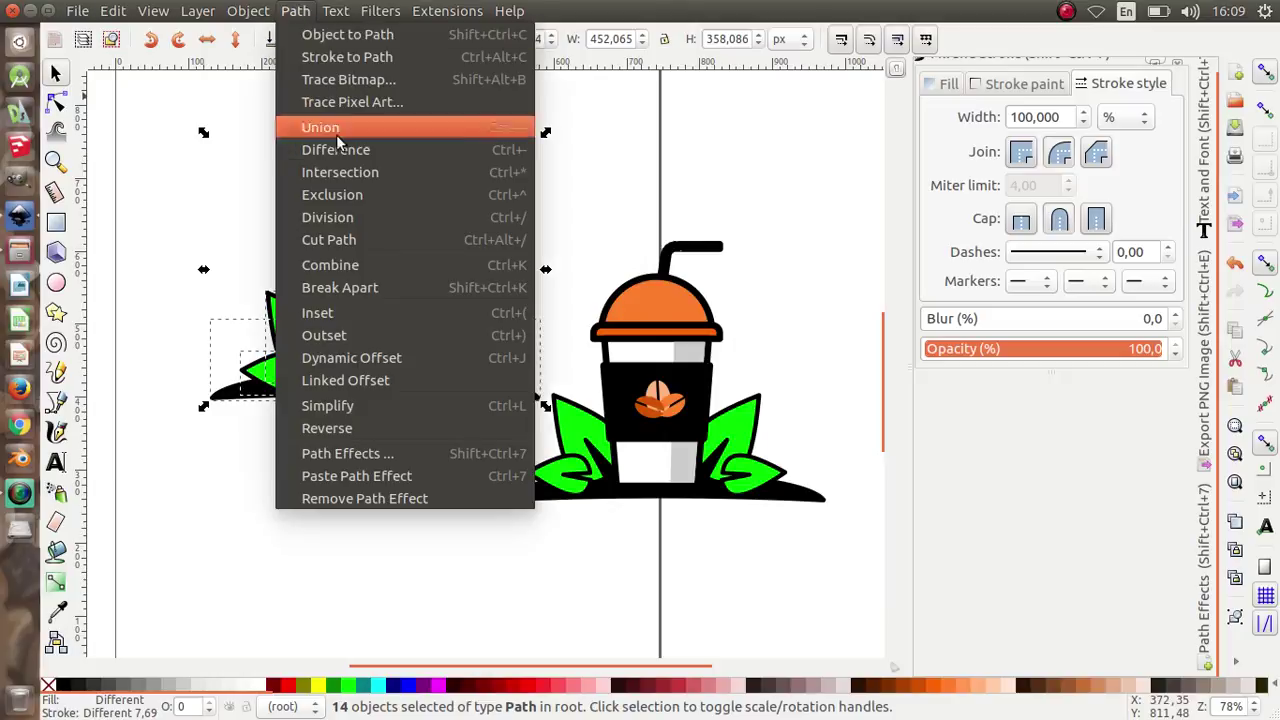
click(342, 129)
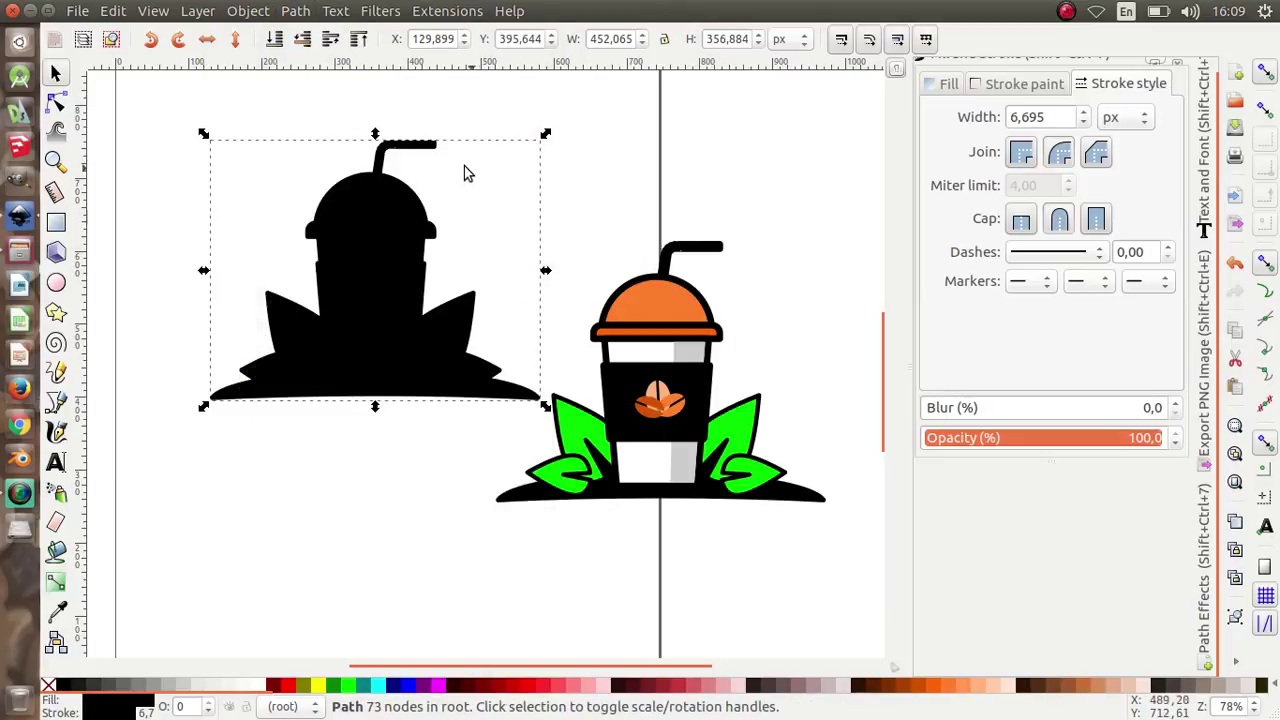
click(1083, 121)
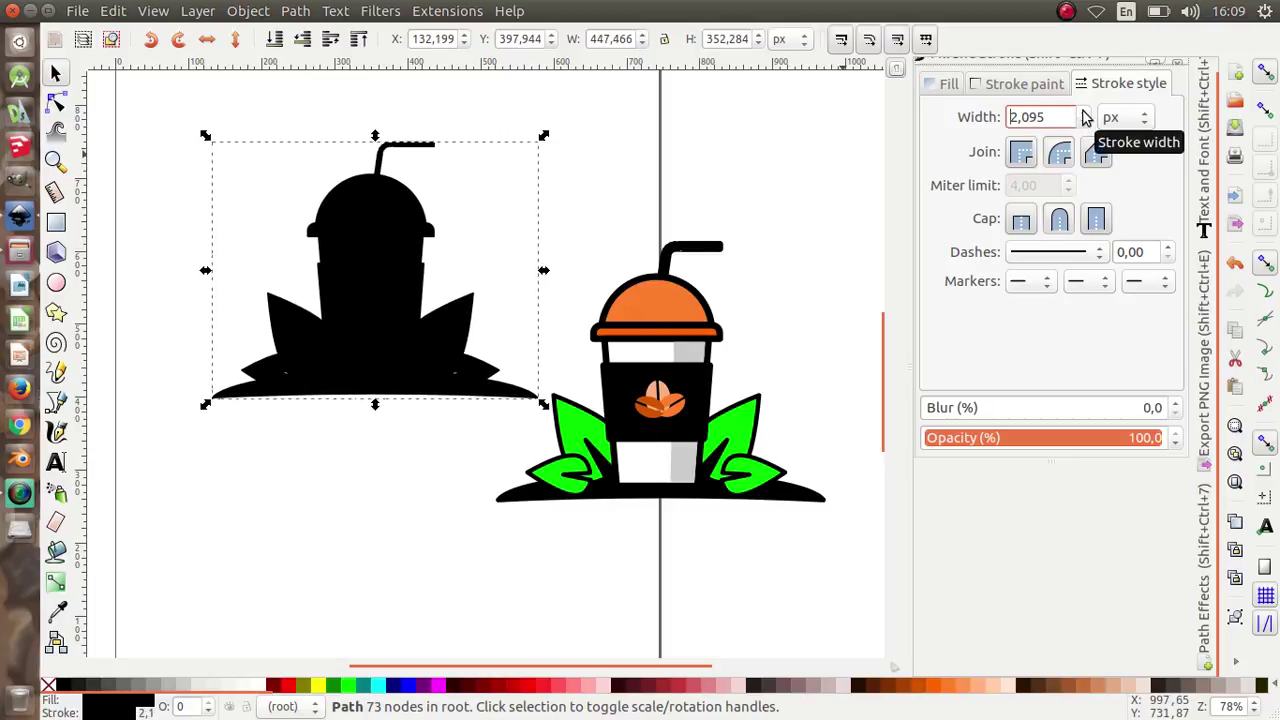
click(1082, 112)
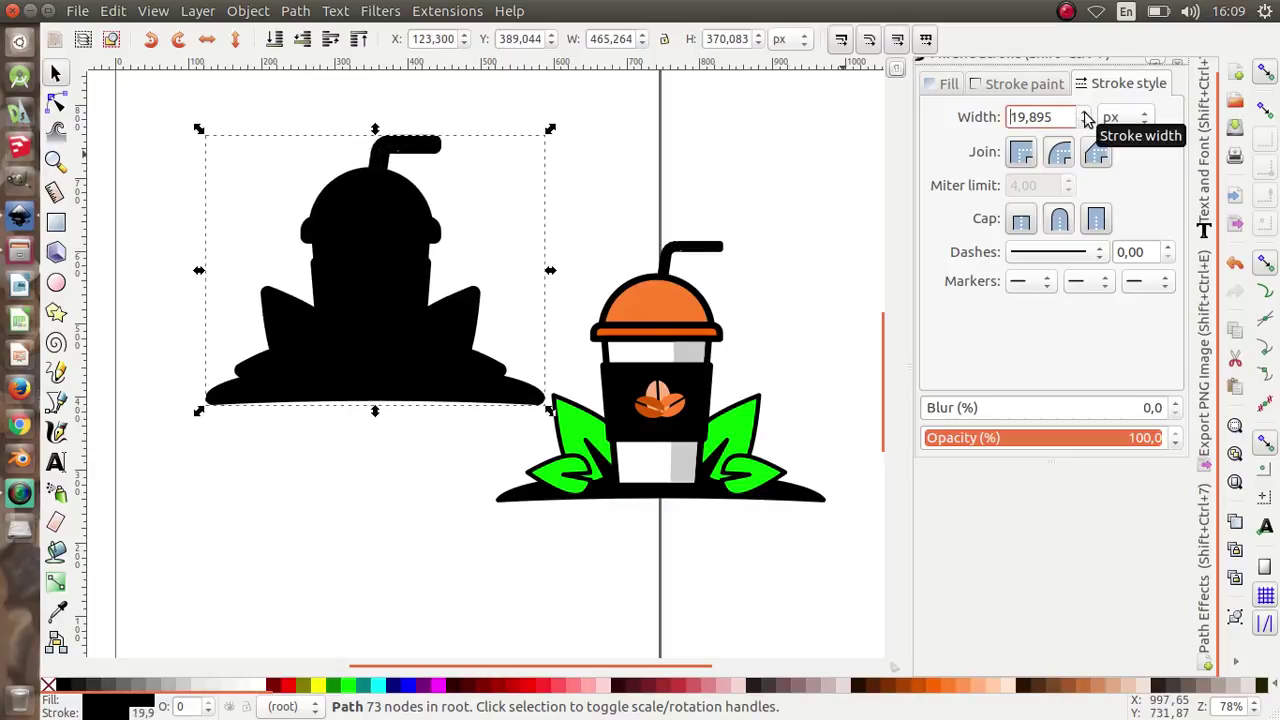
click(723, 354)
Step: Place the coloured cup group over the black silhouette and nudge it into alignment
click(664, 380)
drag(664, 380, 379, 285)
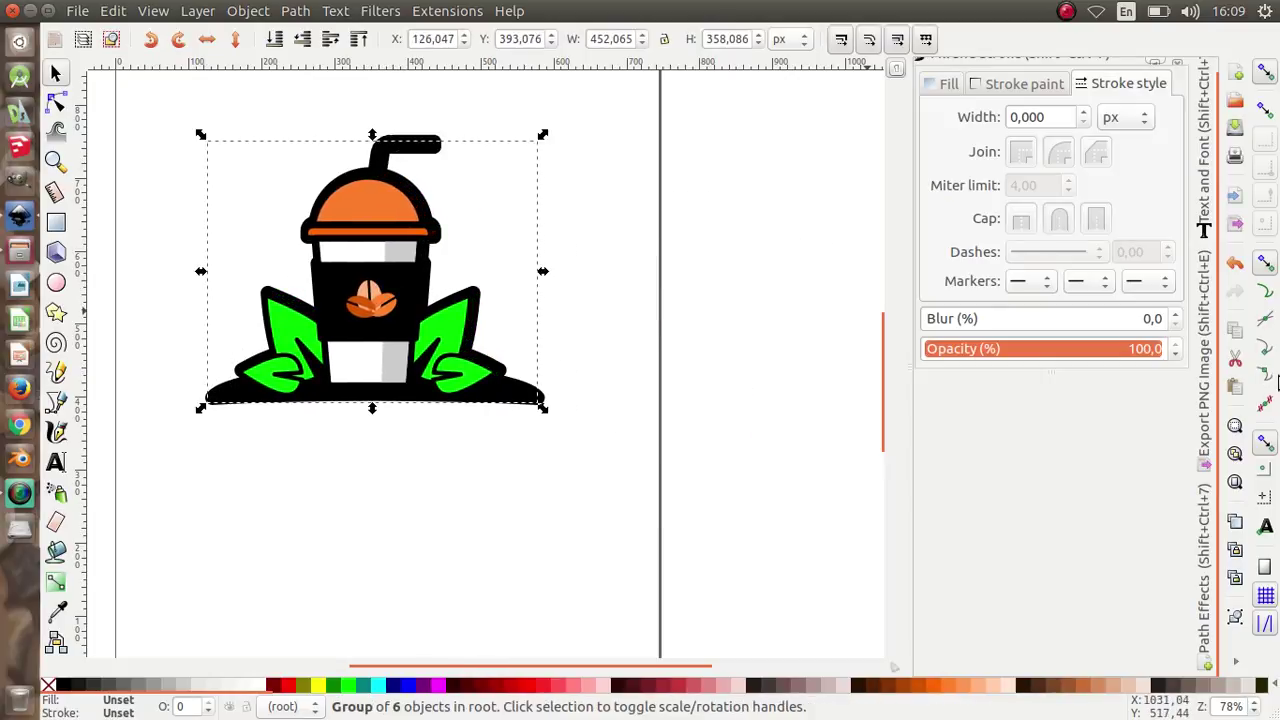
key(Up)
key(Up)
key(Up)
key(Right)
key(Right)
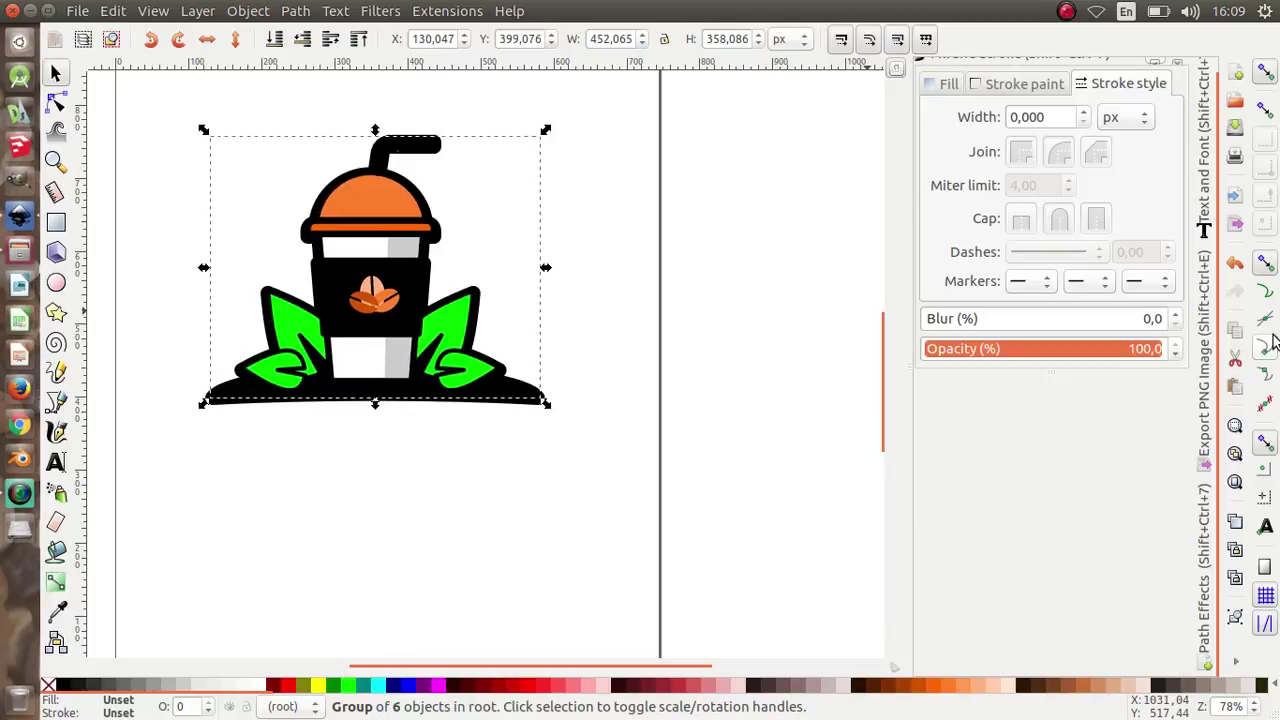
click(608, 305)
Step: Group the coloured cup with its silhouette and clear the selection
scroll(580, 382, down, 2)
scroll(577, 385, up, 2)
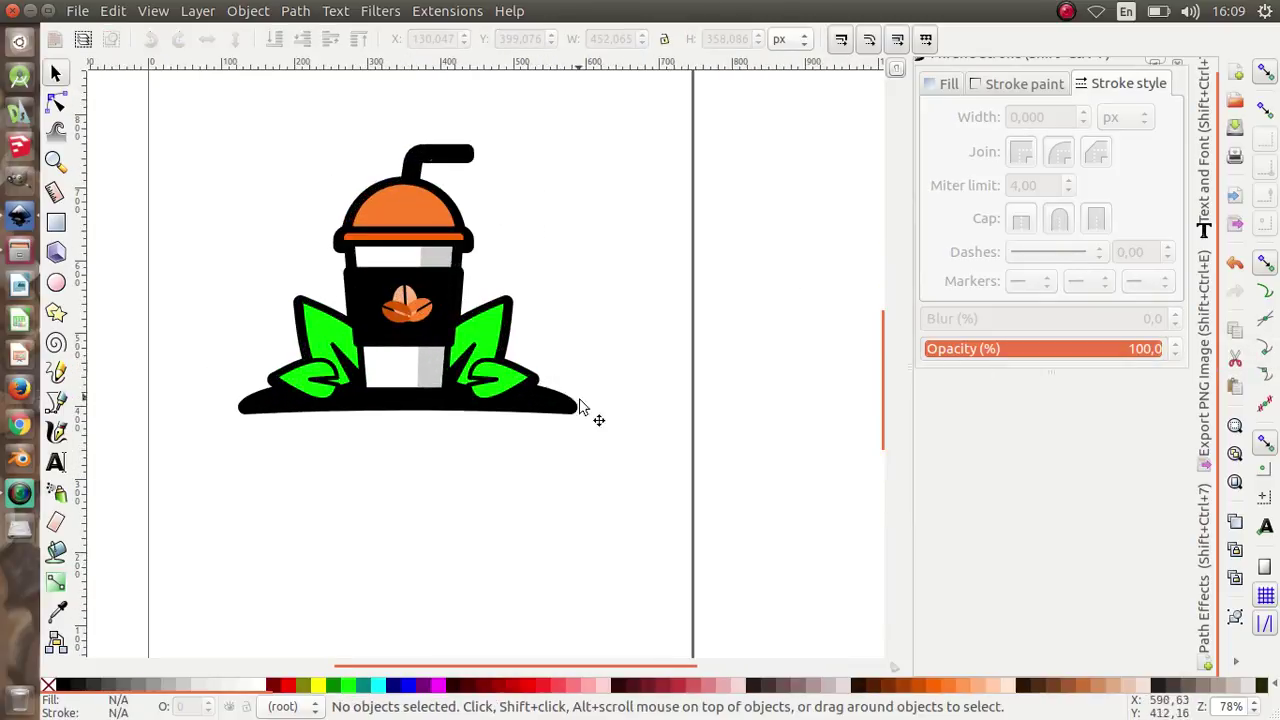
drag(636, 470, 186, 100)
right_click(425, 230)
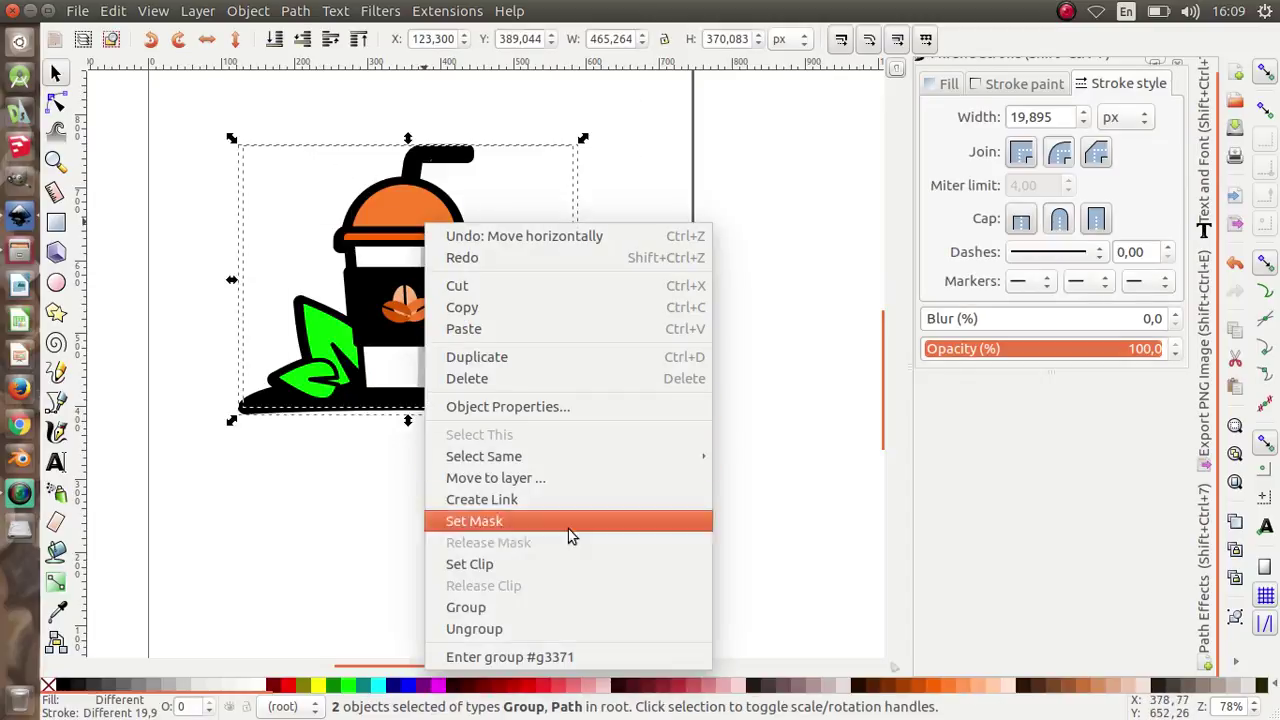
click(560, 604)
key(Escape)
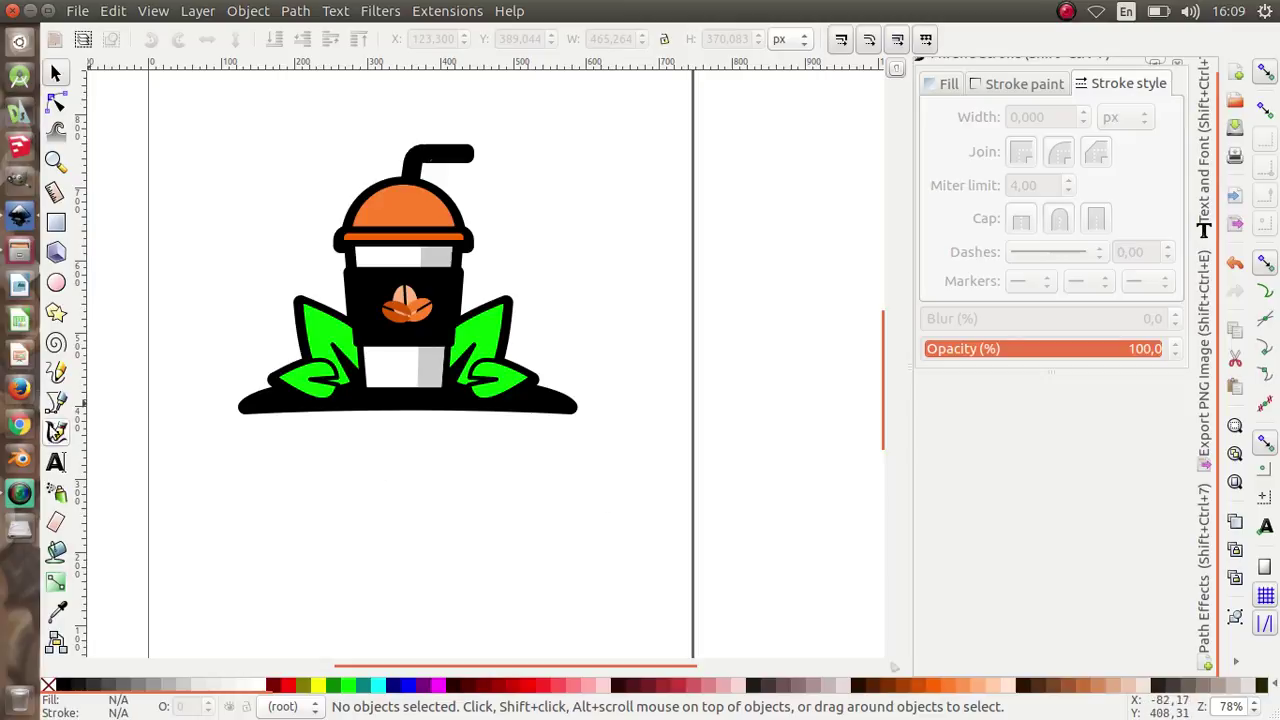
Step: Add a 'KOPI JALANAN' caption below the cup, replacing a first 'COFFEE STREET' attempt
click(57, 462)
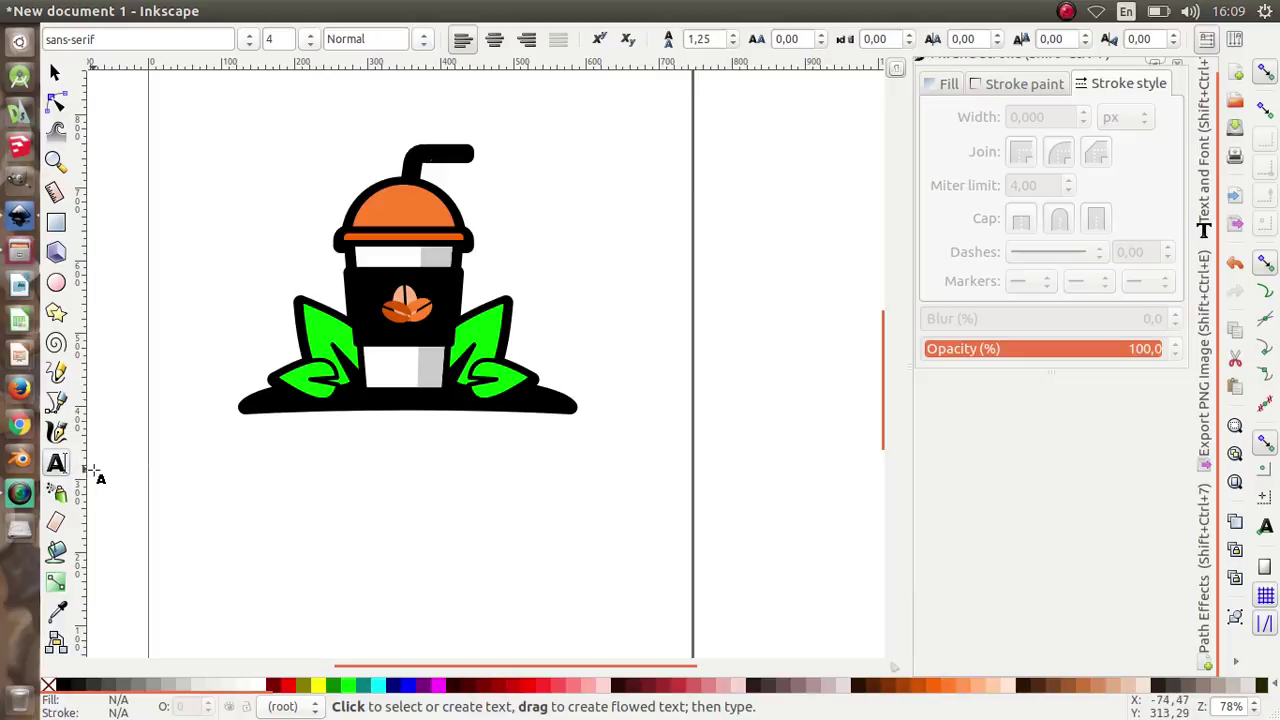
click(318, 508)
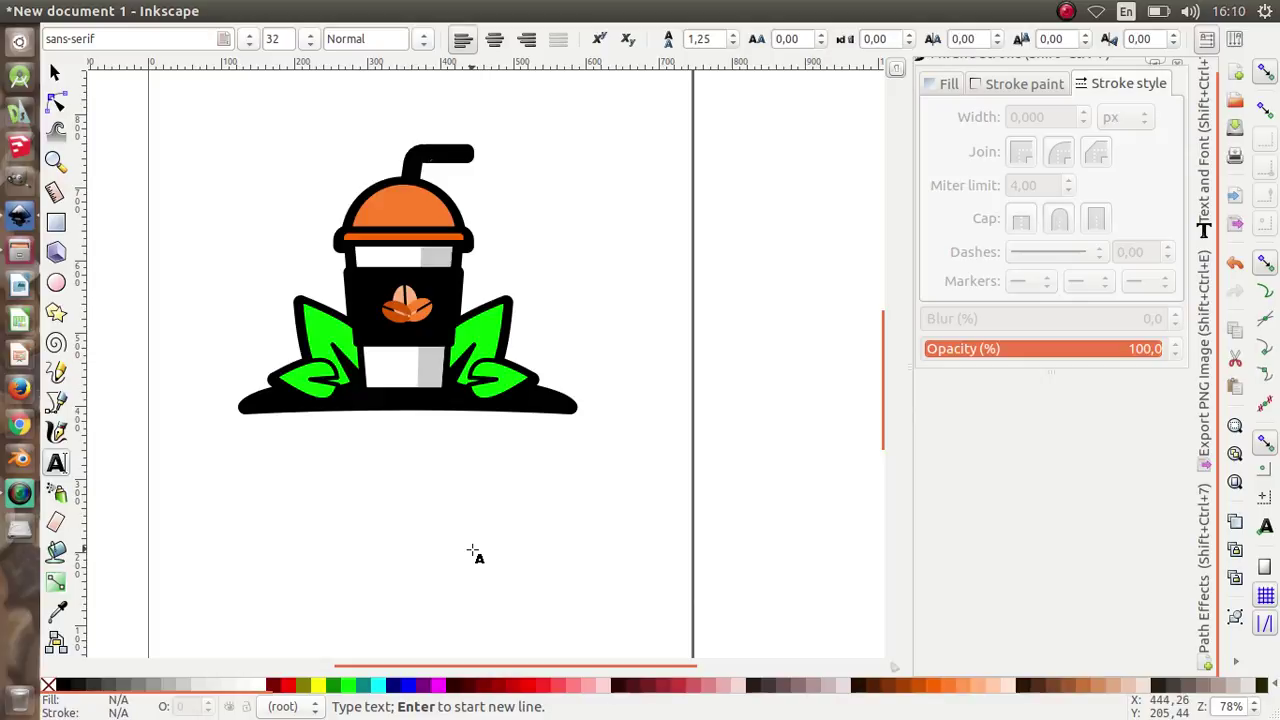
text(m)
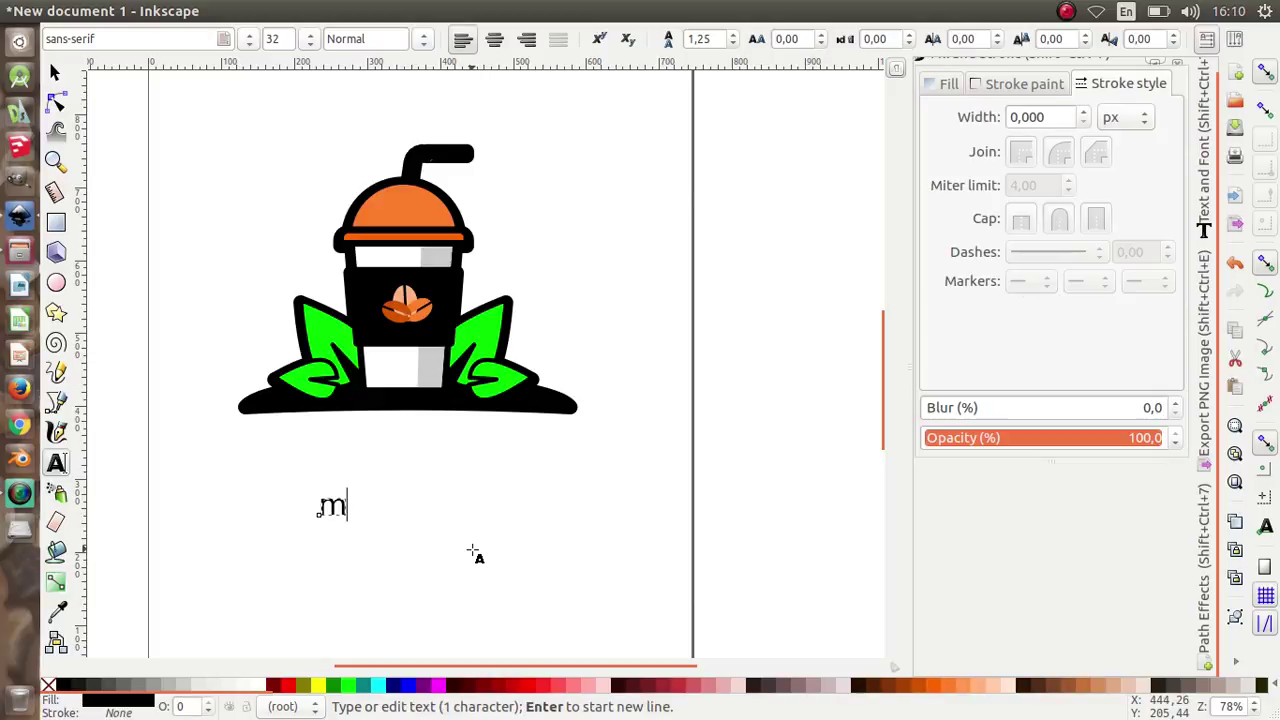
key(BackSpace)
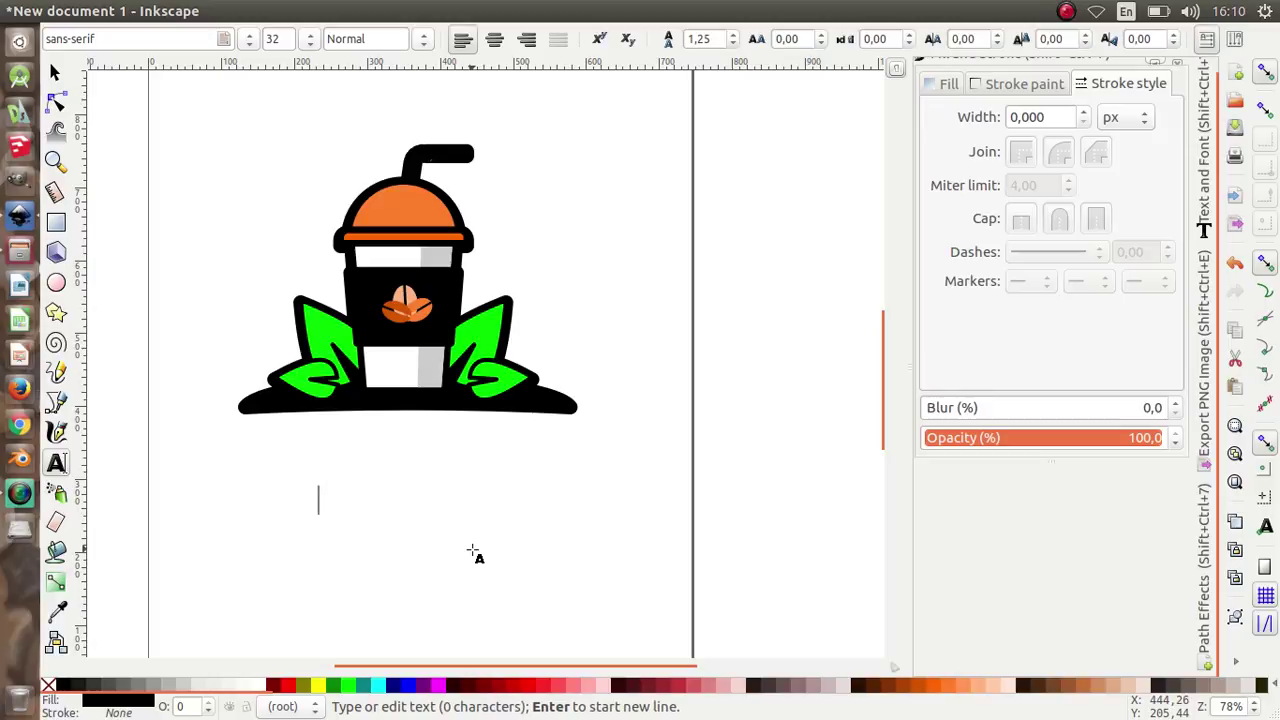
text(COFFEE)
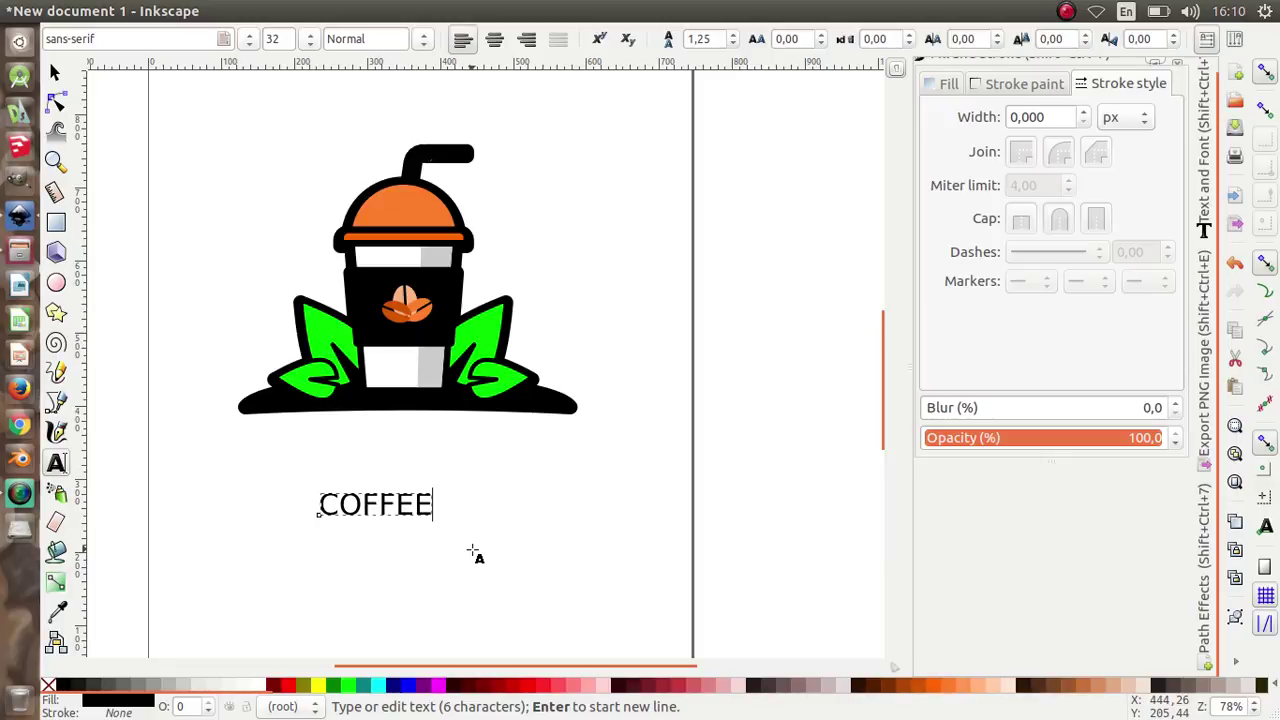
text( STRE)
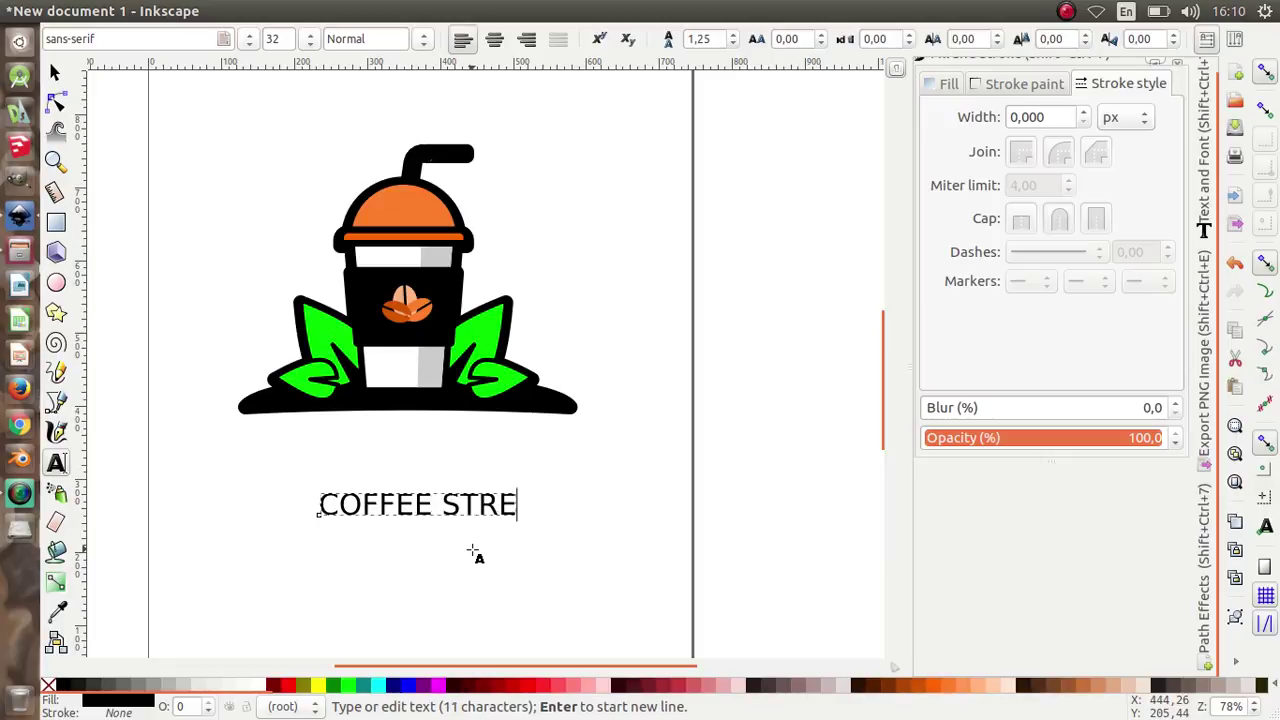
text(EY)
key(BackSpace)
text(T)
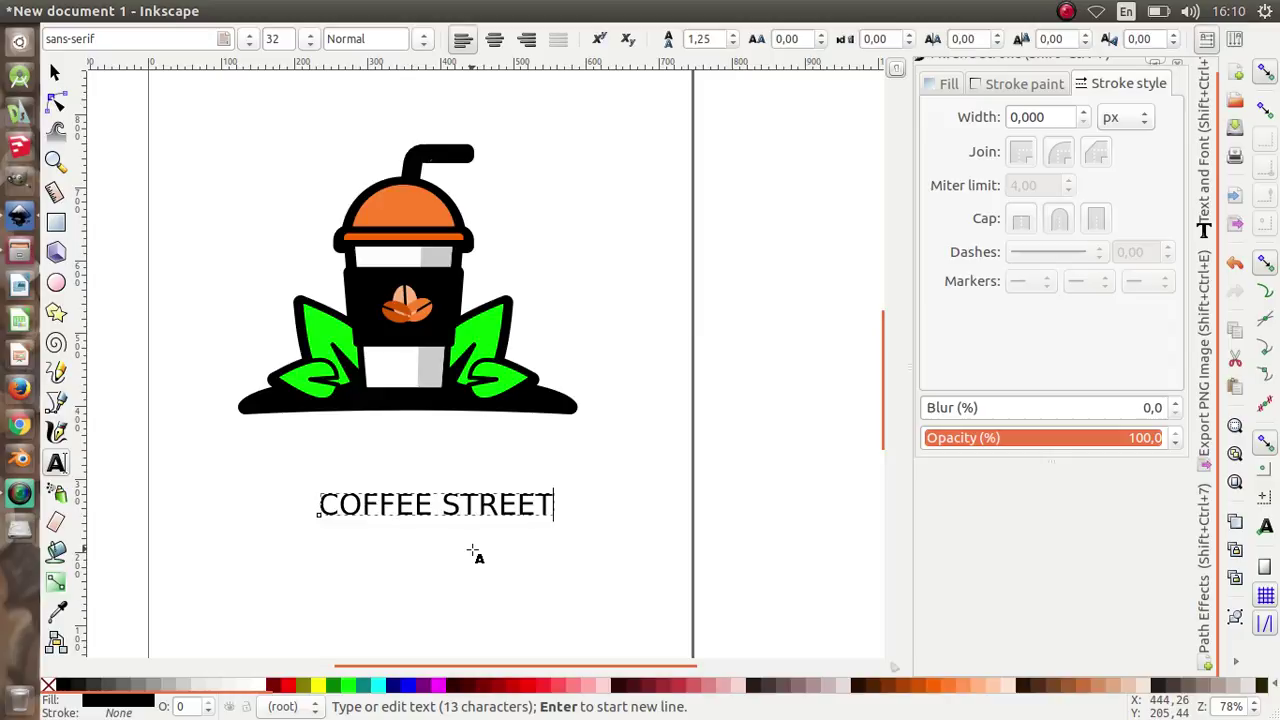
key(BackSpace)
key(BackSpace)
key(BackSpace)
key(BackSpace)
key(BackSpace)
key(BackSpace)
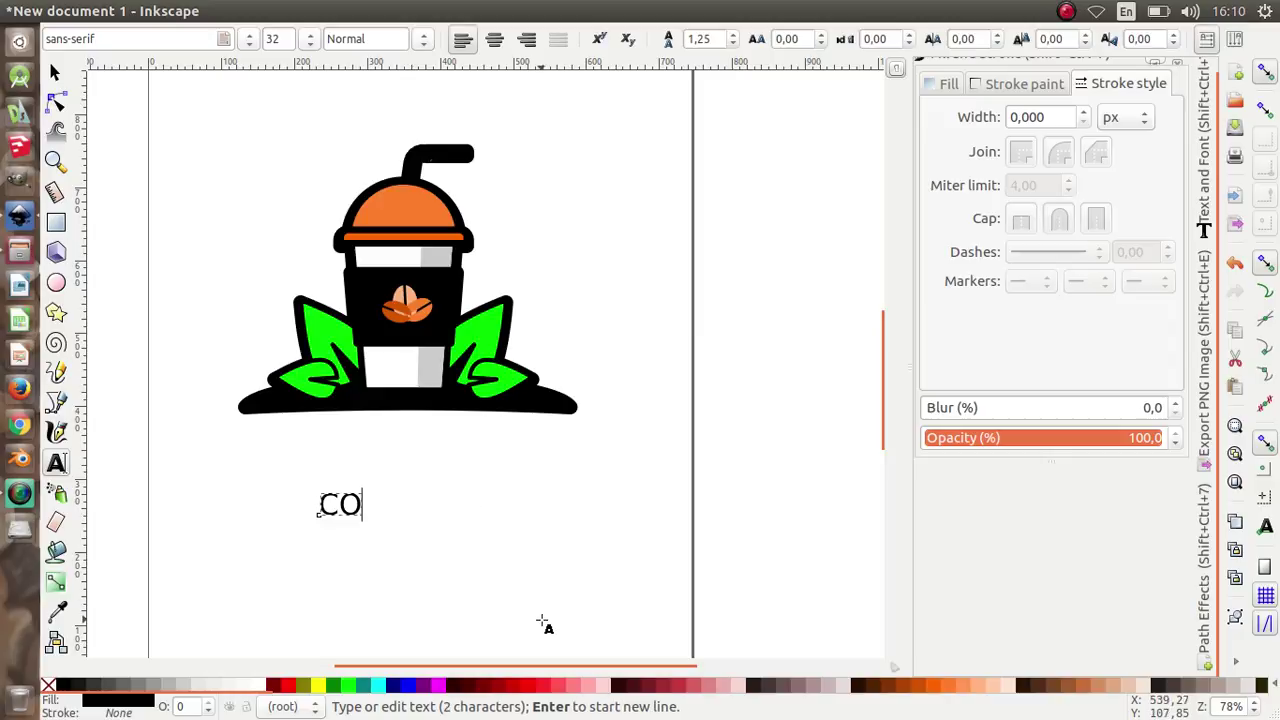
key(BackSpace)
key(BackSpace)
text(KOPI J)
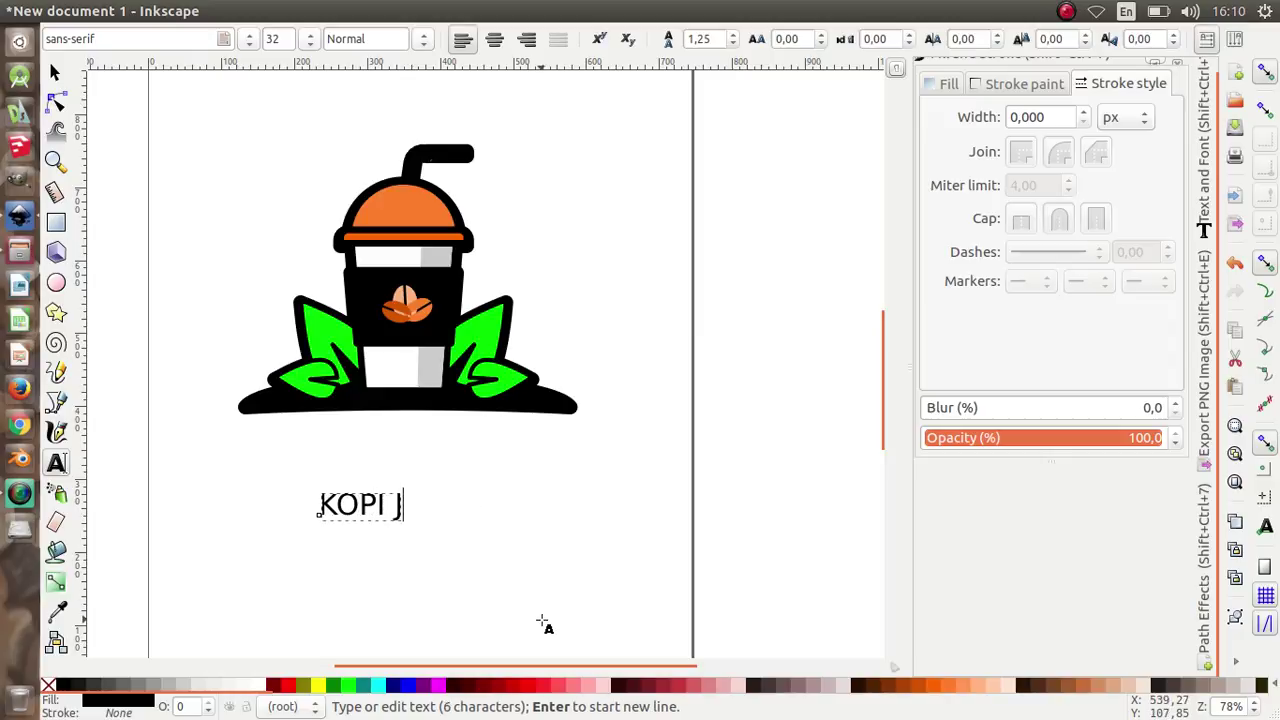
text(ALANAN)
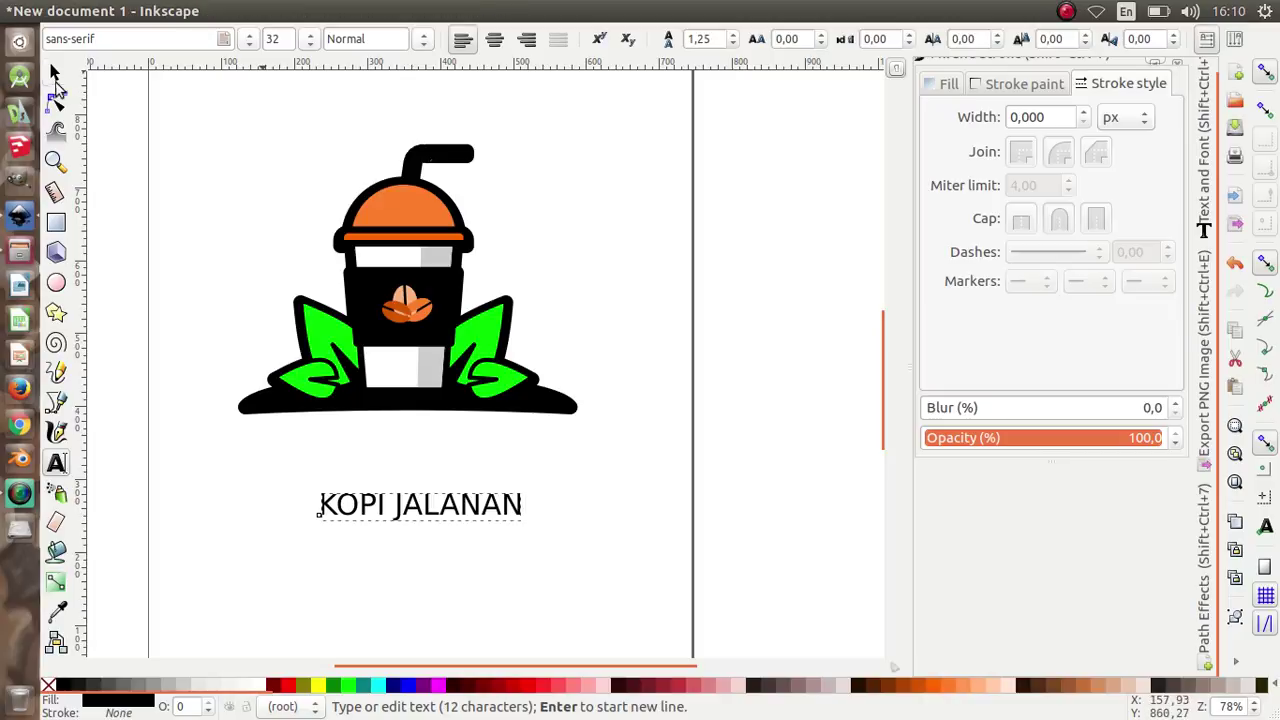
click(55, 73)
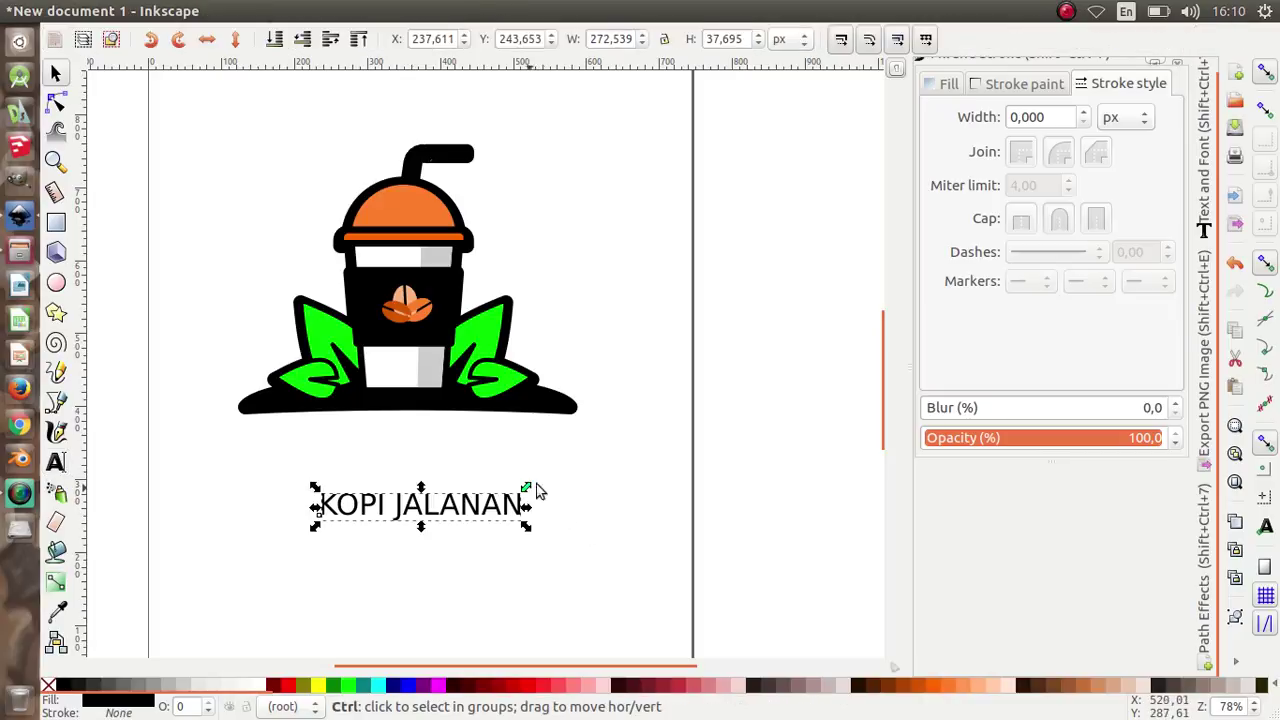
Step: Scale KOPI JALANAN to span the cup, apply the Adventure font, and raise it closer
drag(526, 487, 642, 470)
mouse_move(313, 467)
mouse_down()
mouse_move(157, 378)
mouse_move(167, 384)
mouse_up()
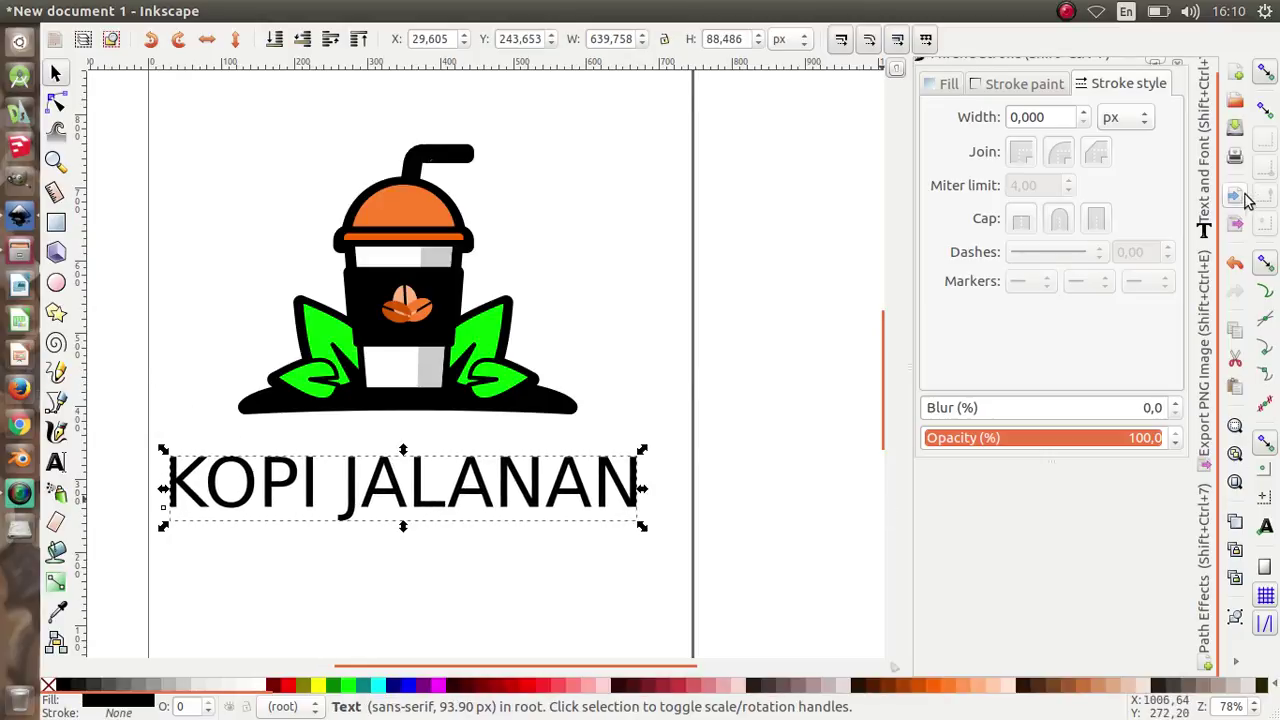
click(1212, 190)
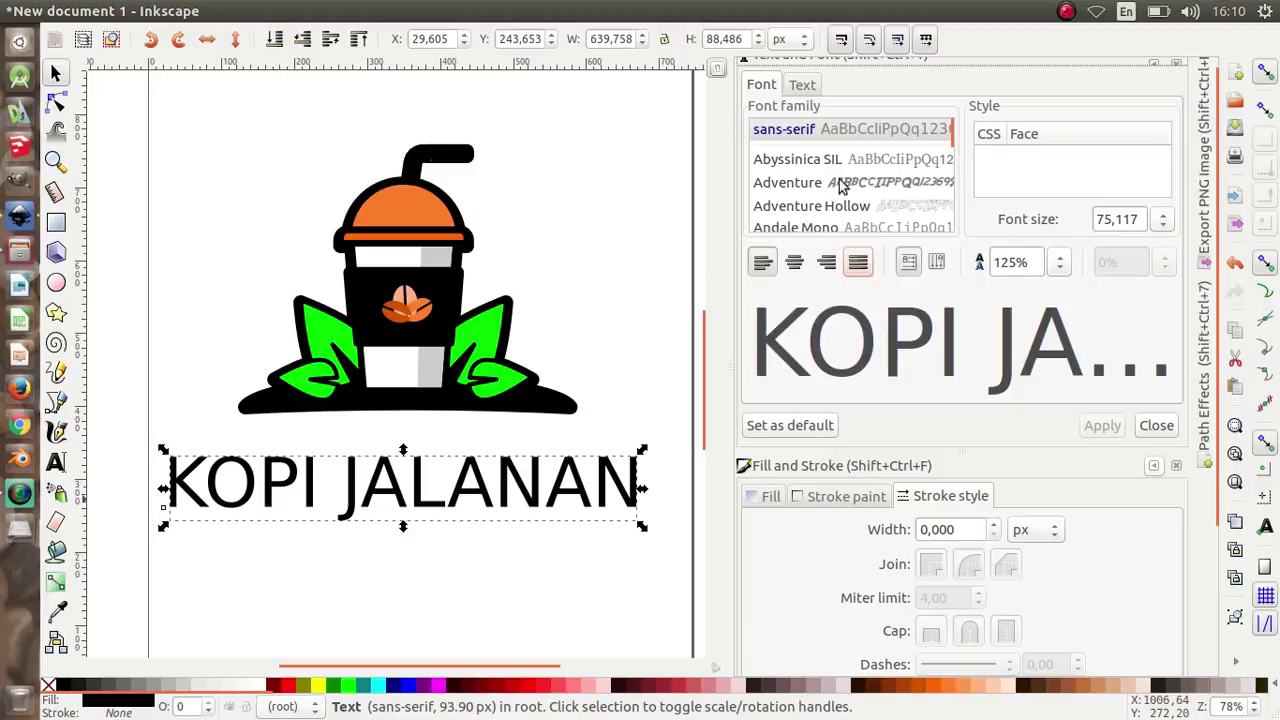
click(837, 138)
key(Down)
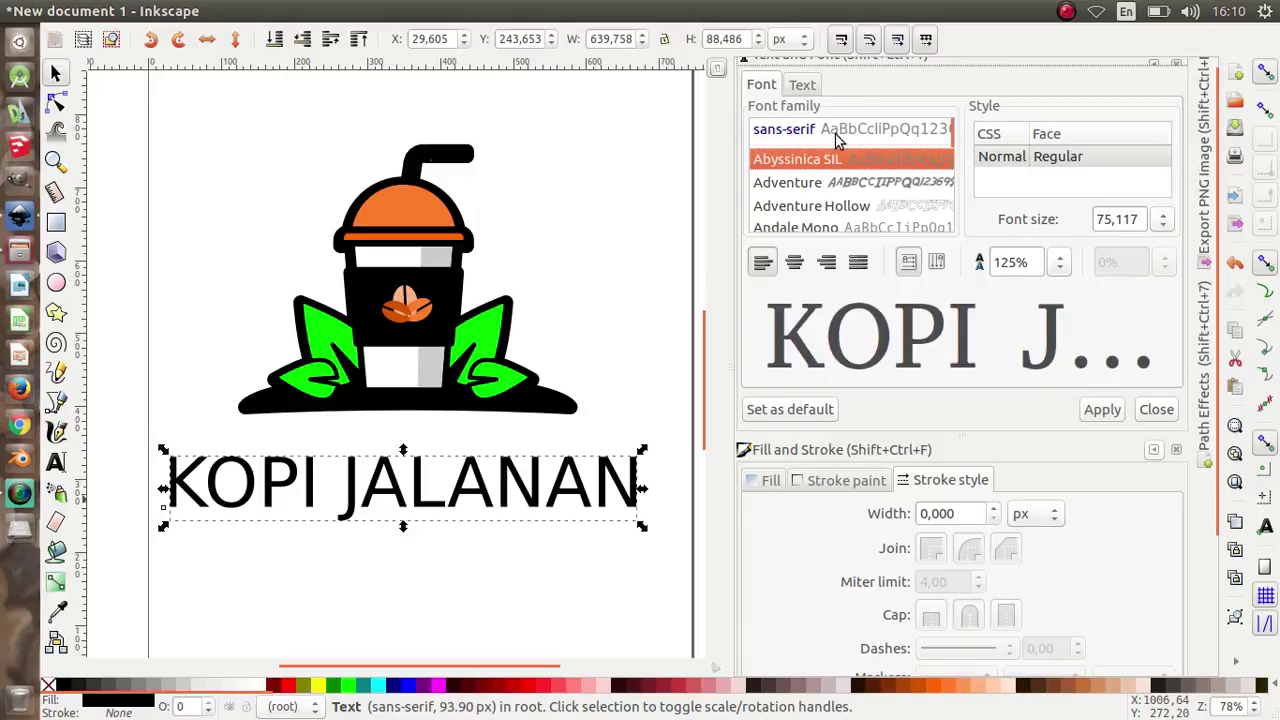
key(Down)
key(Down)
key(Down)
key(Down)
key(Down)
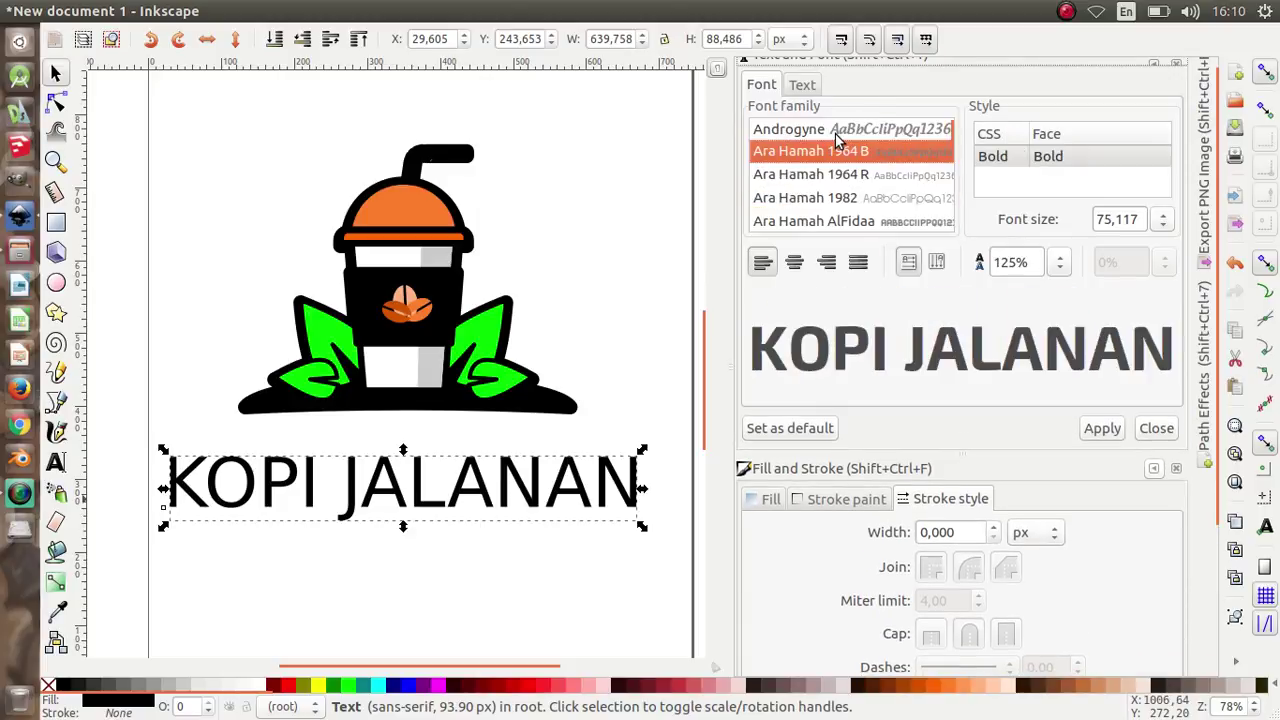
key(Down)
key(Down)
key(Down)
key(Down)
key(Down)
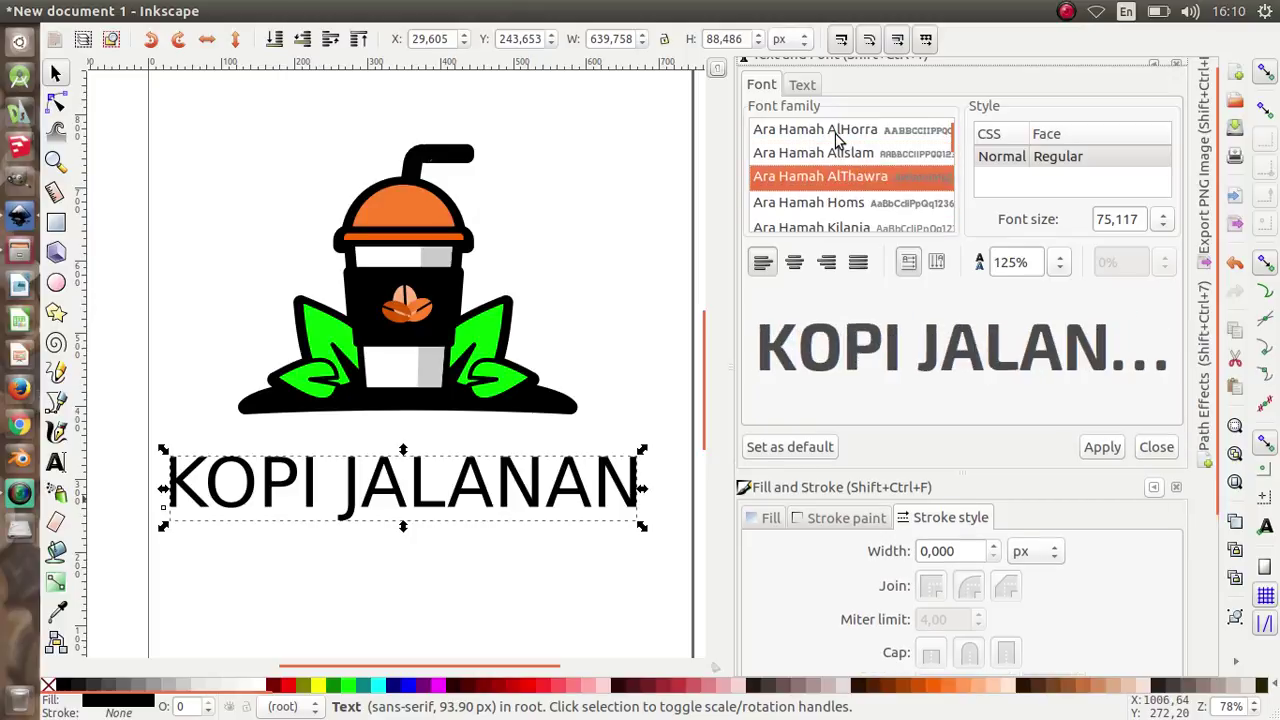
key(Up)
key(Up)
key(Up)
key(Up)
key(Up)
key(Up)
key(Up)
key(Up)
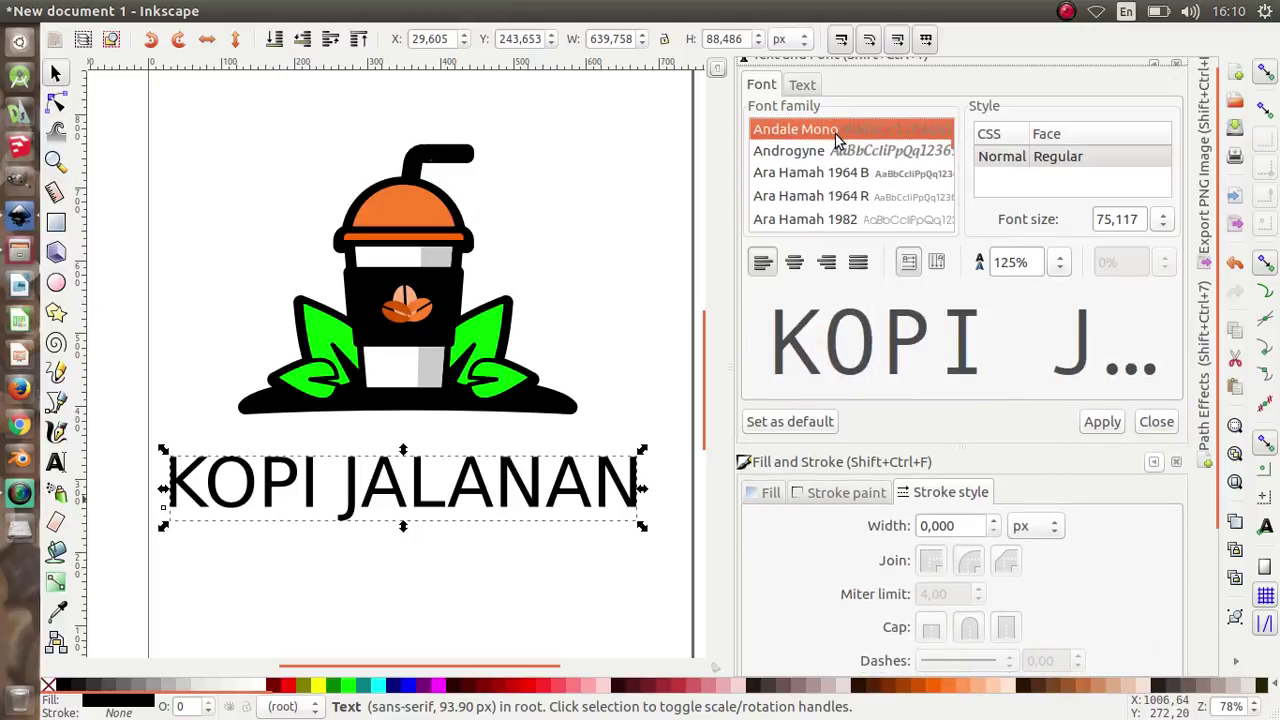
key(Up)
key(Up)
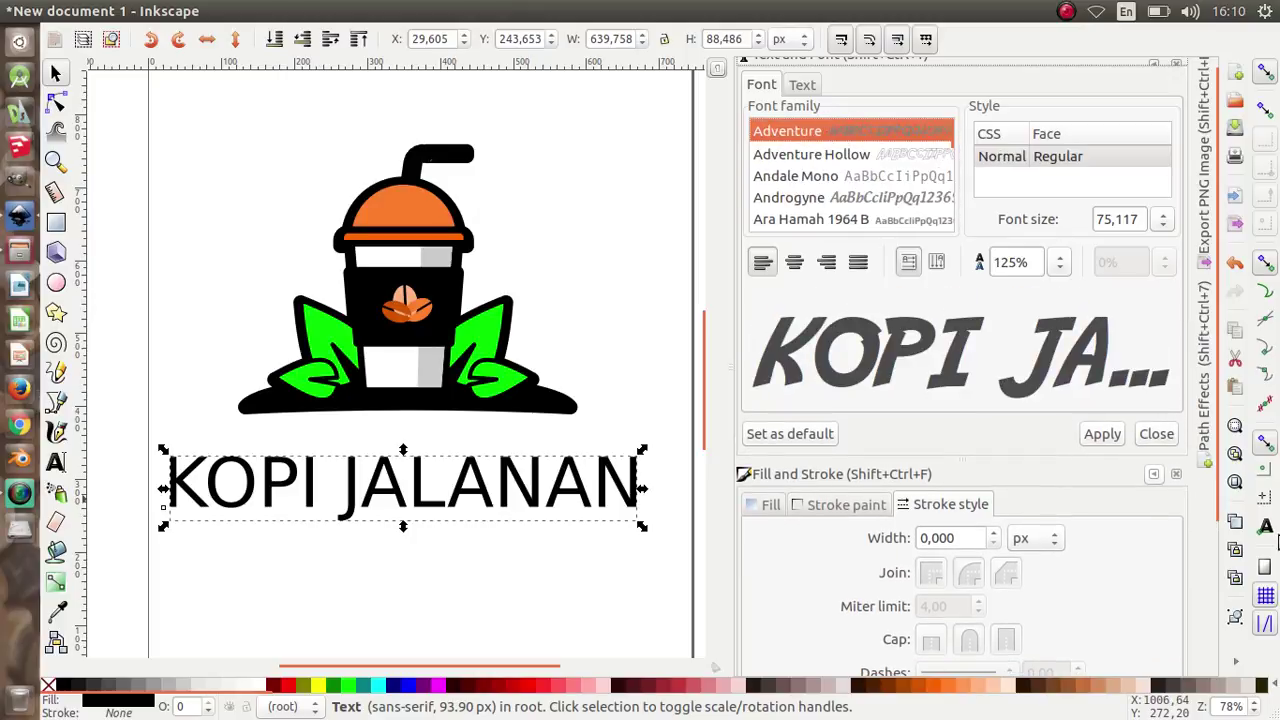
click(1102, 434)
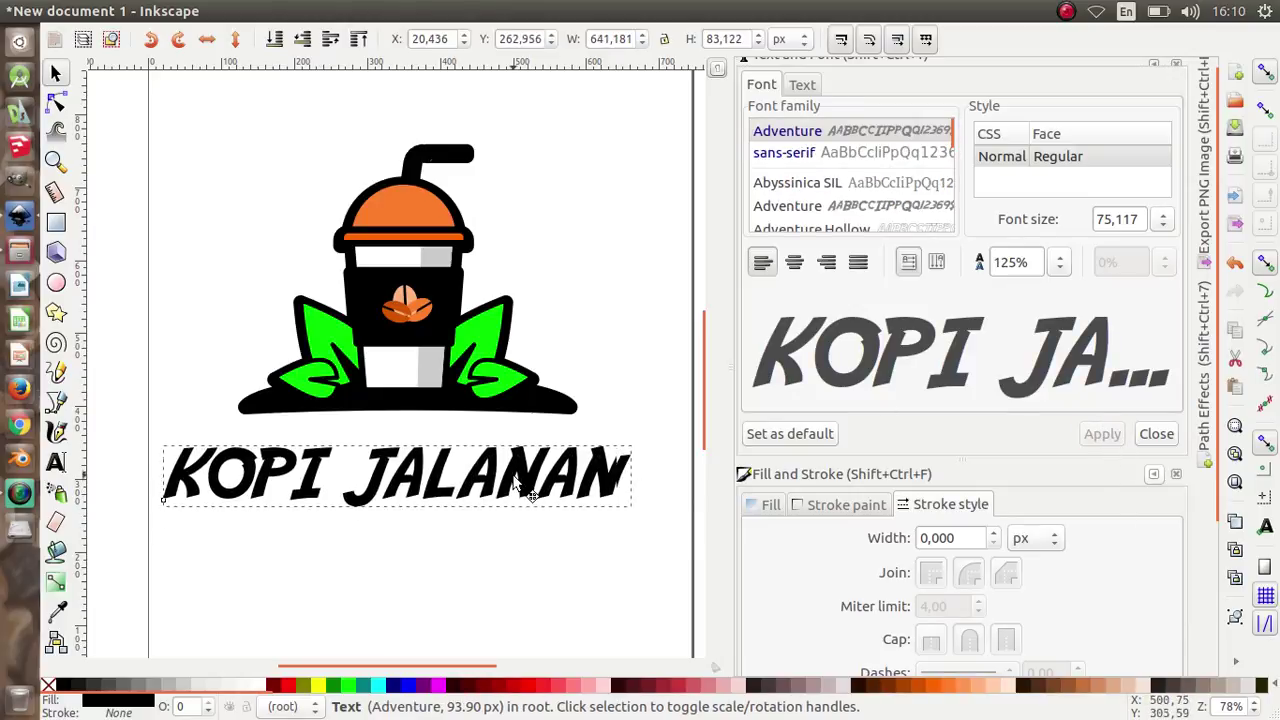
drag(519, 505, 512, 466)
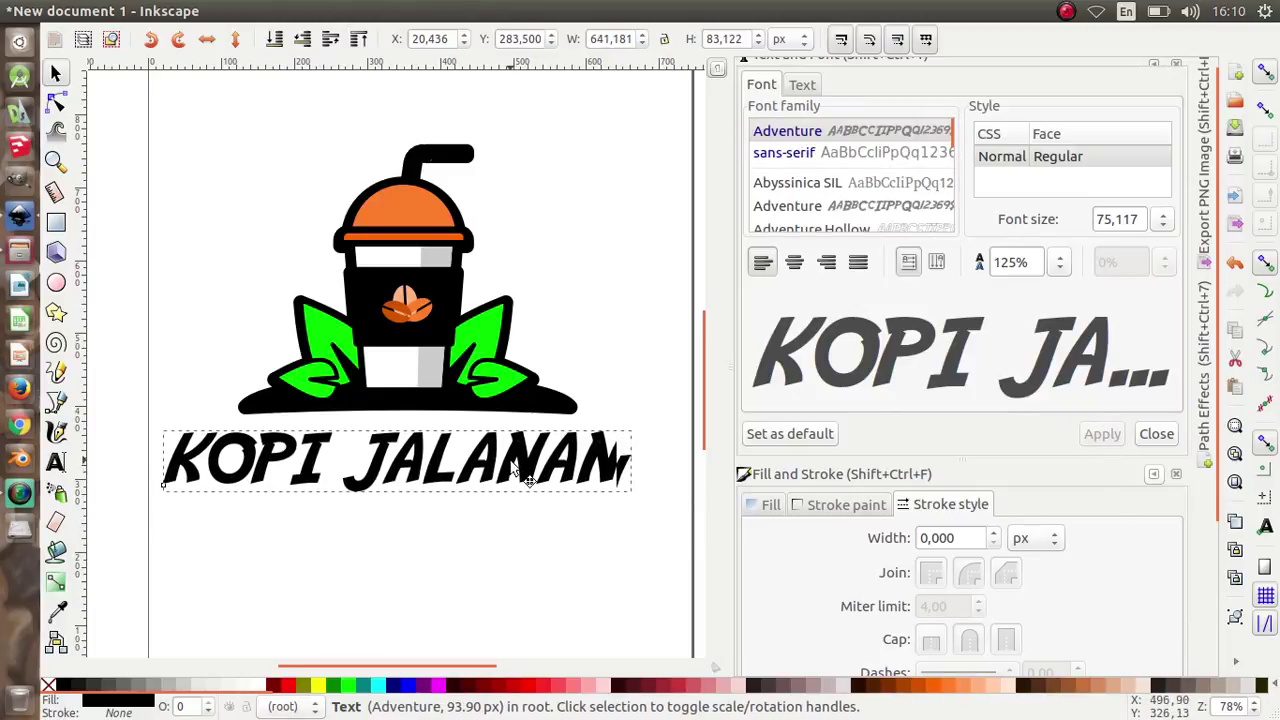
click(514, 514)
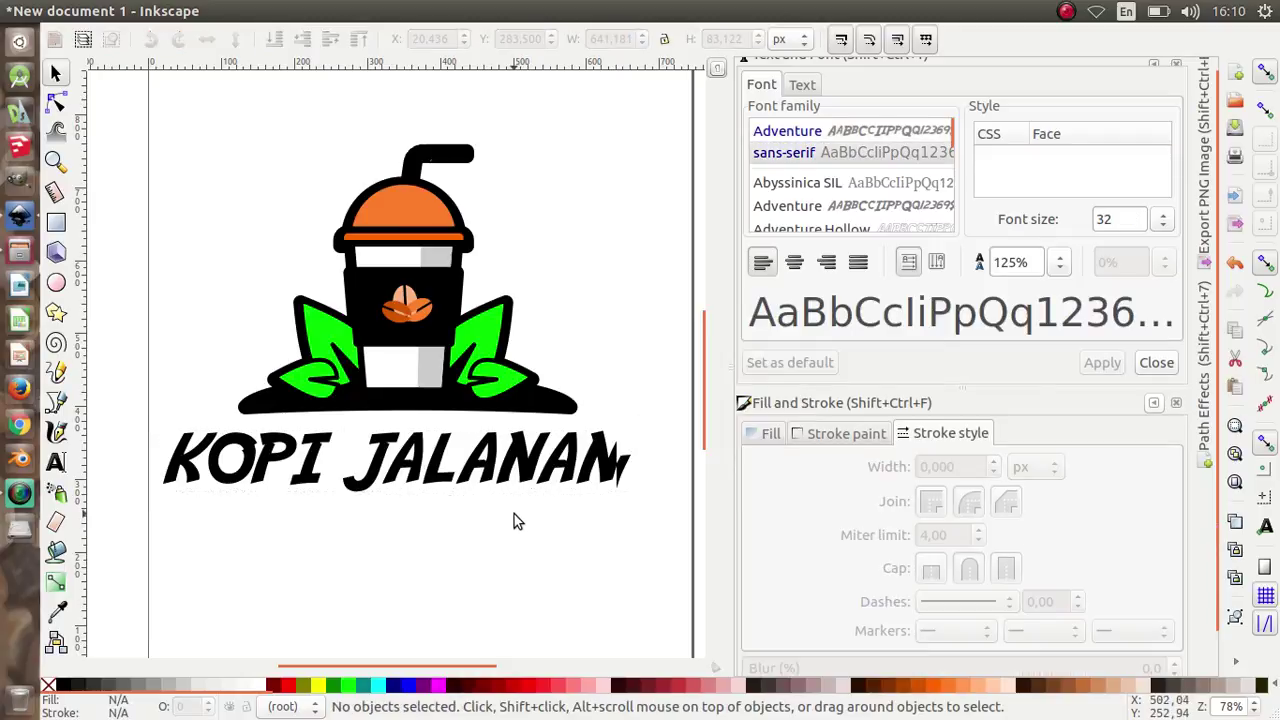
Step: Type a 'NUSANTARA' text line below the KOPI JALANAN title
click(55, 462)
click(301, 515)
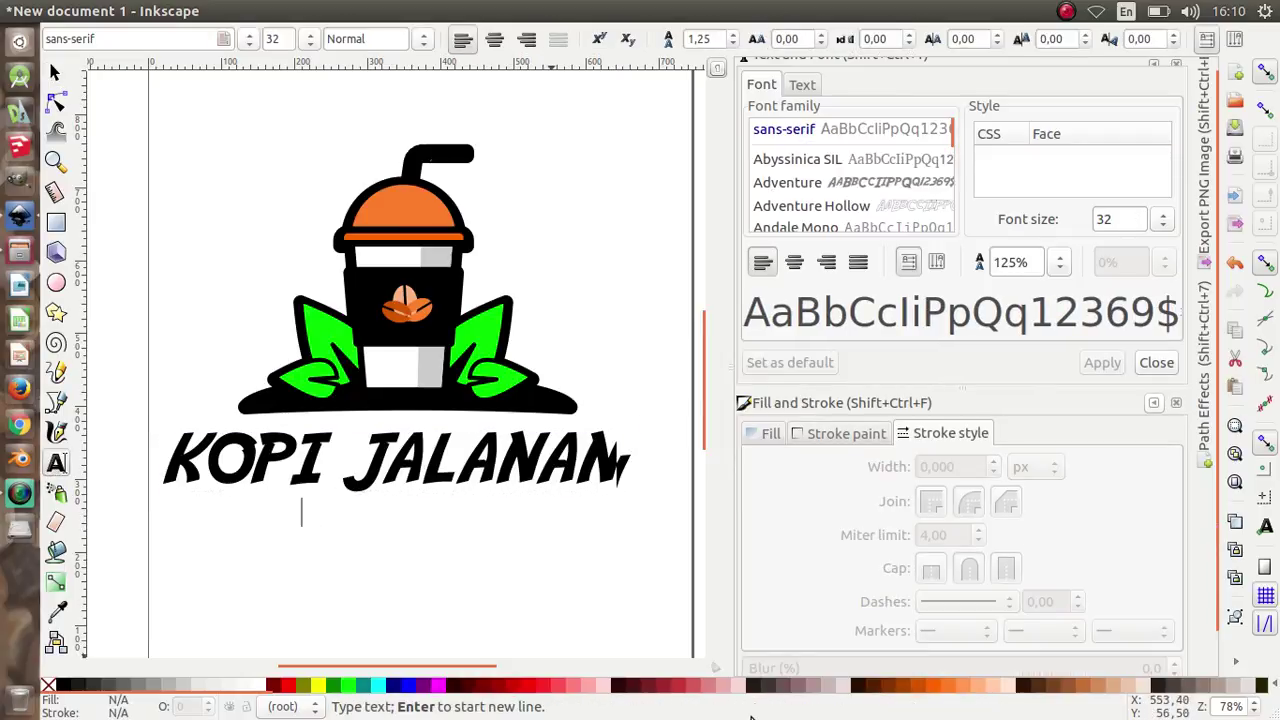
text(NUSAN)
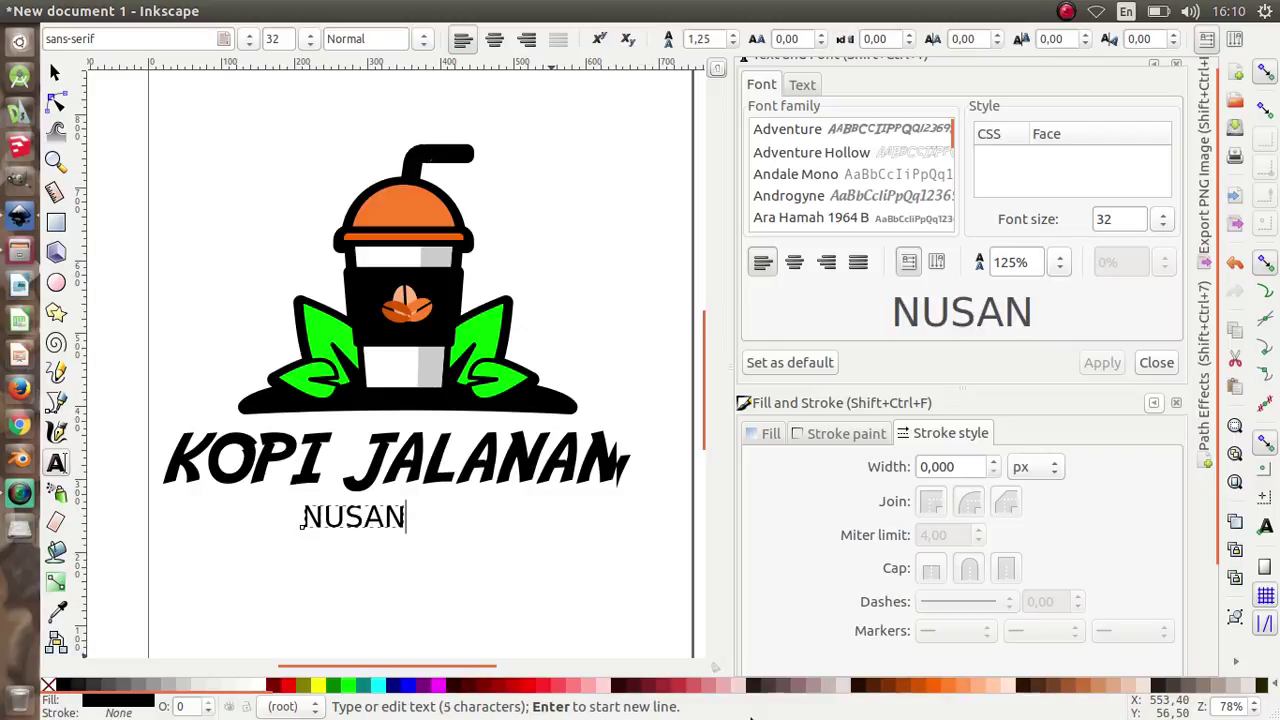
text(TARA)
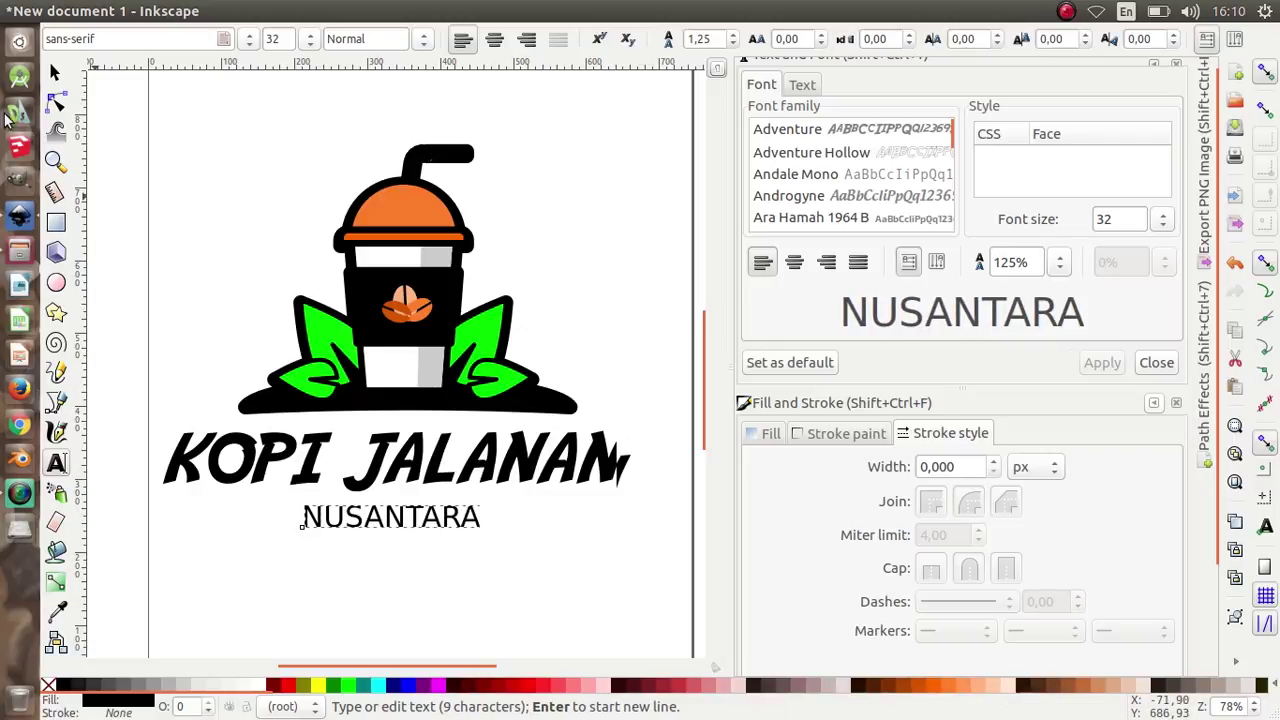
click(55, 73)
Step: Nudge NUSANTARA so it sits centred just under the title
key(Right)
key(Right)
key(Right)
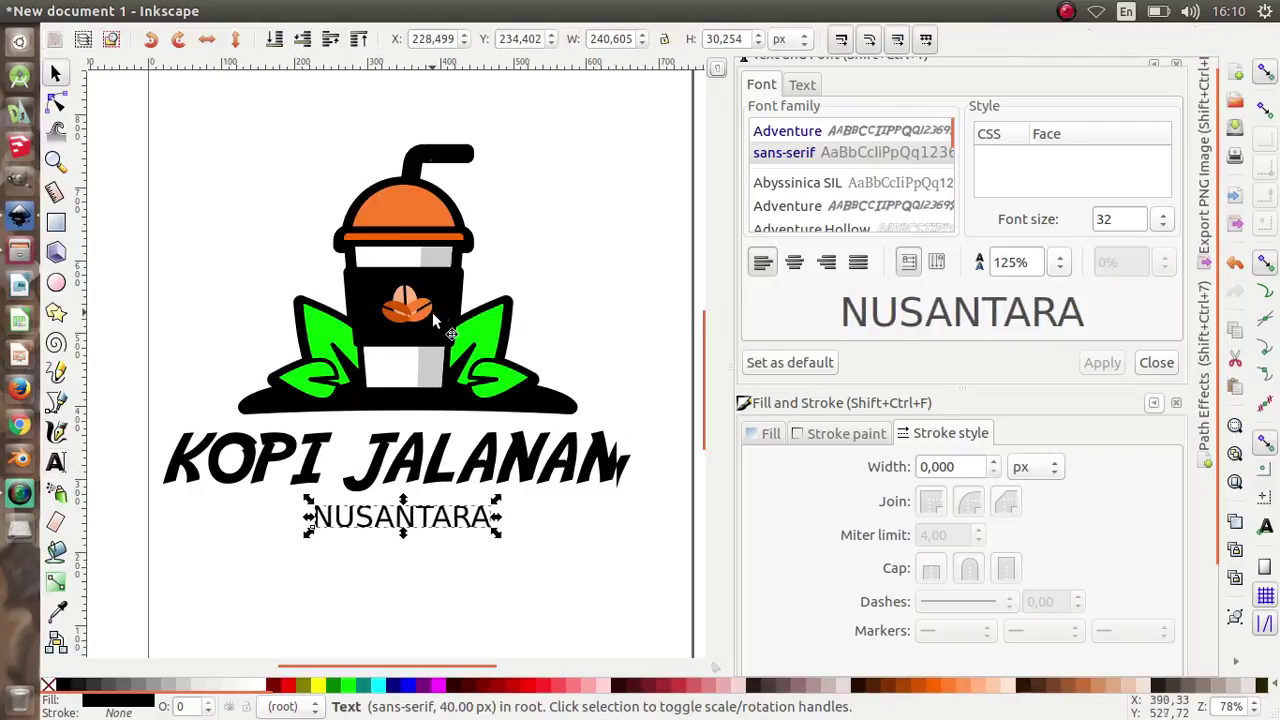
key(Right)
key(Right)
key(Right)
ctrl+scroll(488, 464, down, 3)
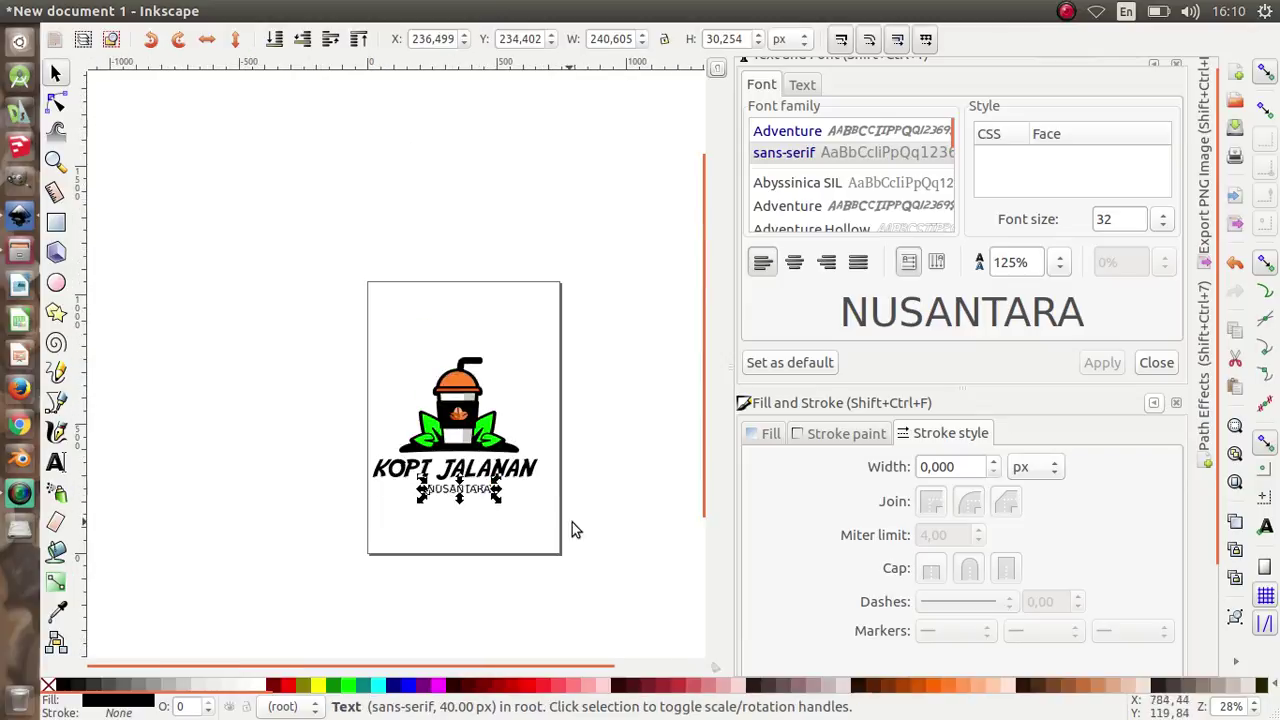
drag(584, 540, 334, 322)
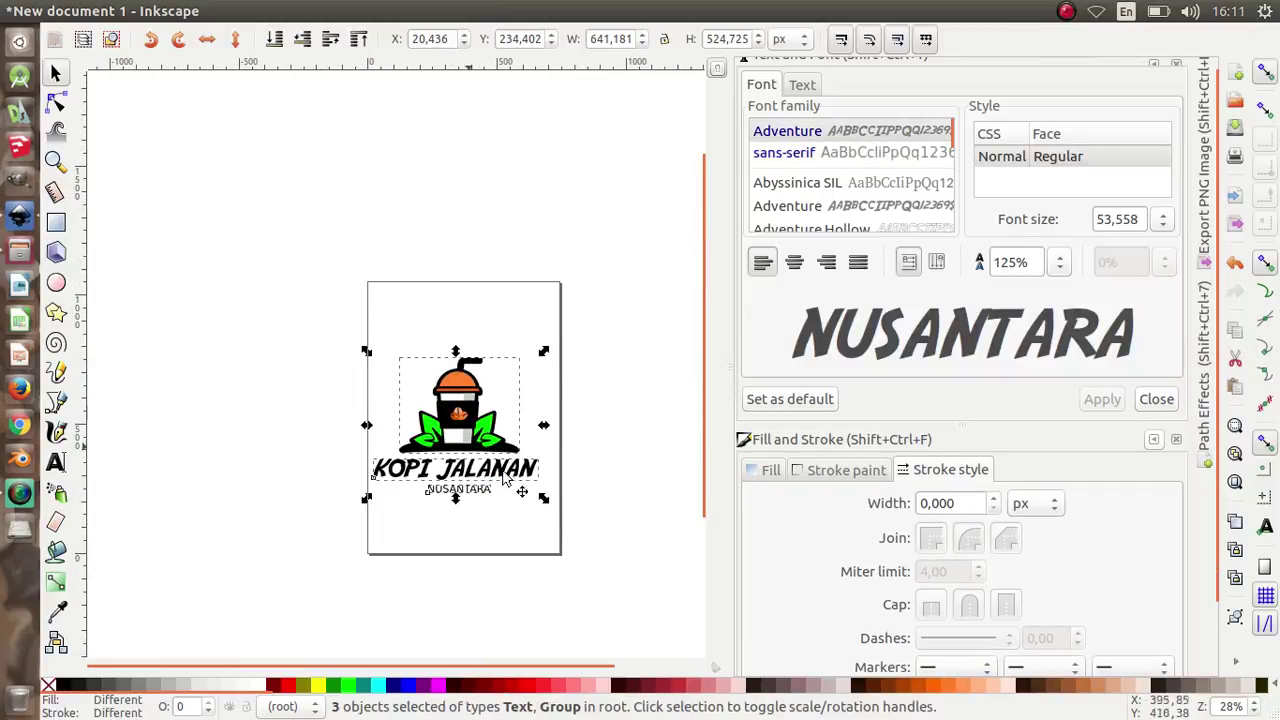
click(589, 520)
ctrl+scroll(488, 477, up, 2)
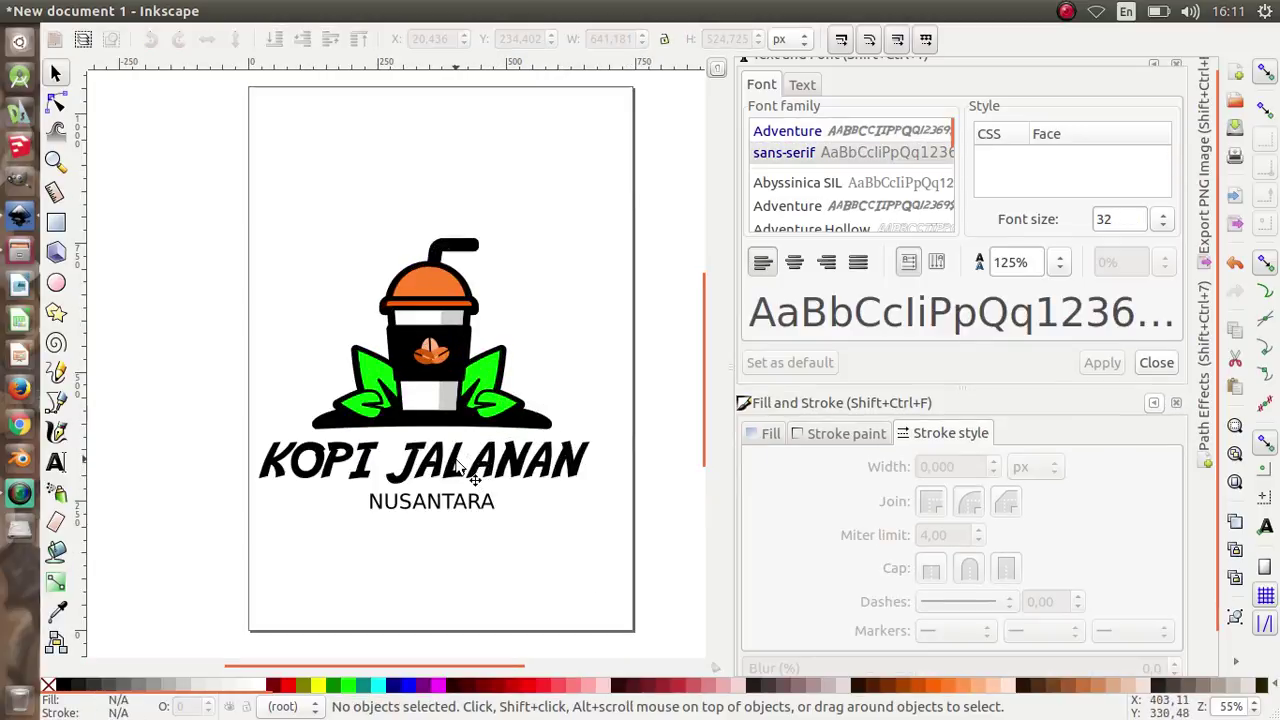
click(458, 470)
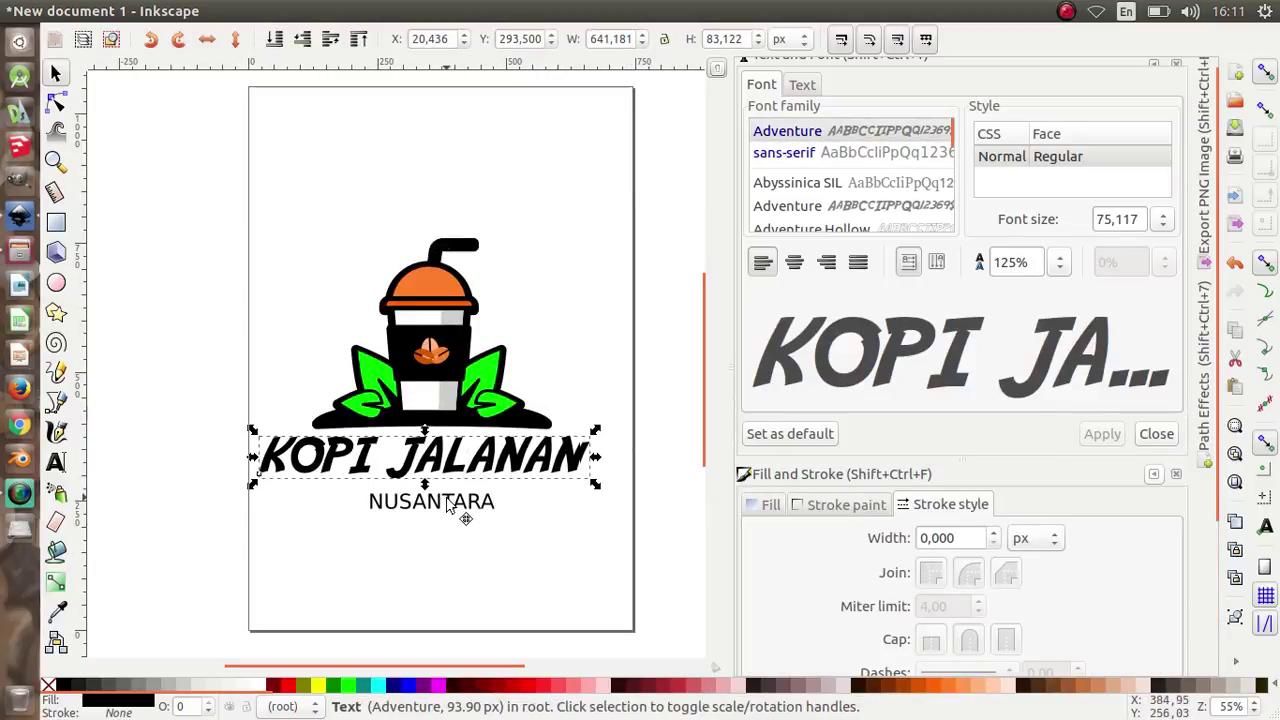
click(447, 507)
drag(447, 507, 447, 499)
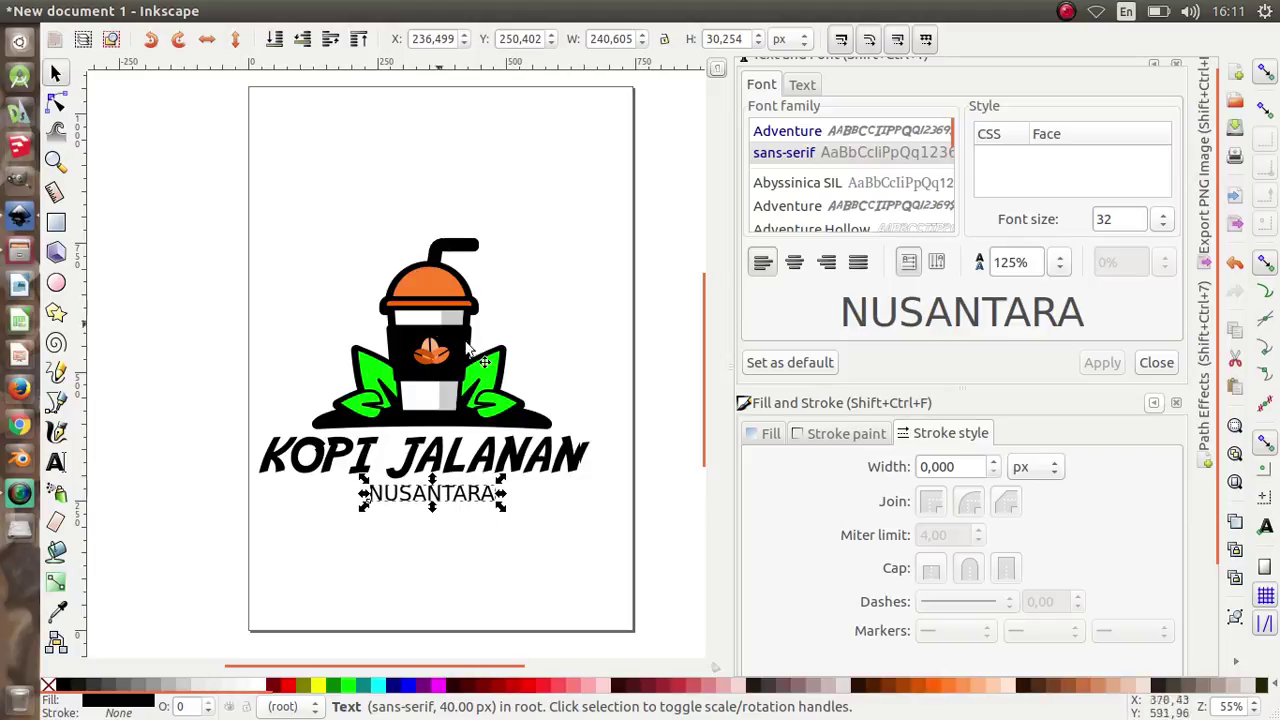
ctrl+scroll(580, 505, down, 2)
drag(623, 566, 362, 349)
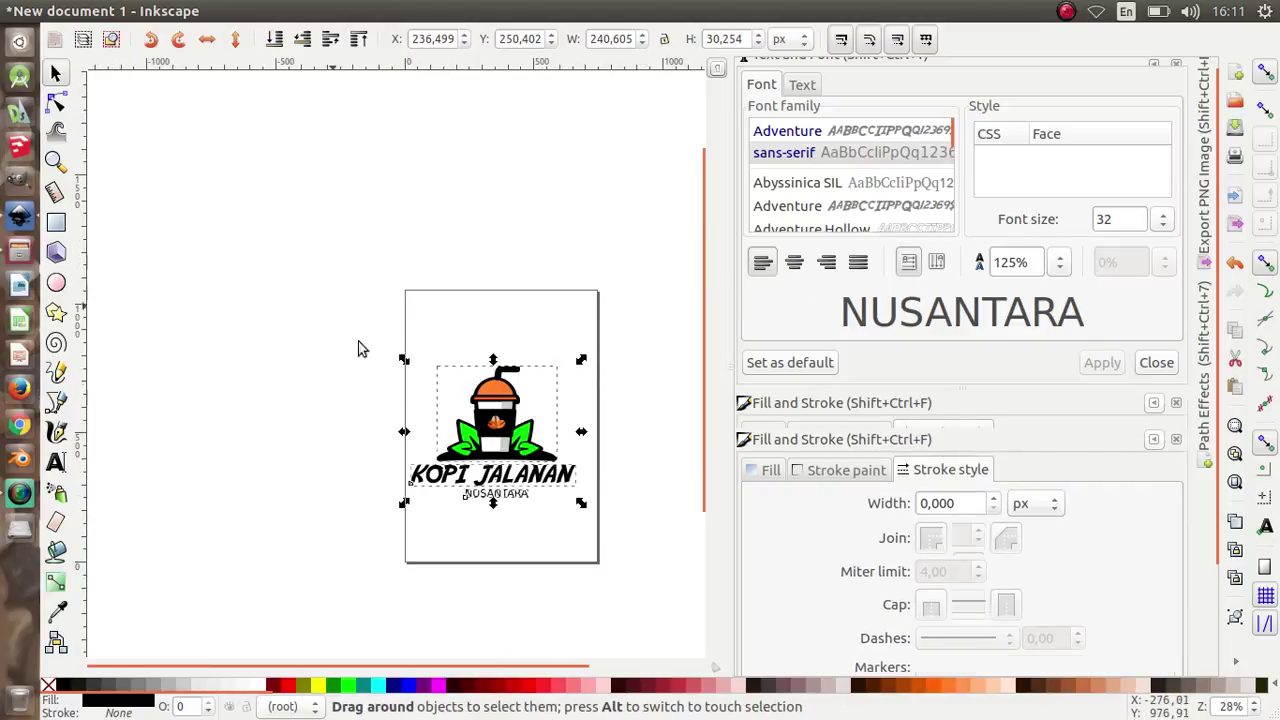
Step: Select the cup, leaves, title and subtitle and group them into one object
right_click(458, 470)
click(495, 455)
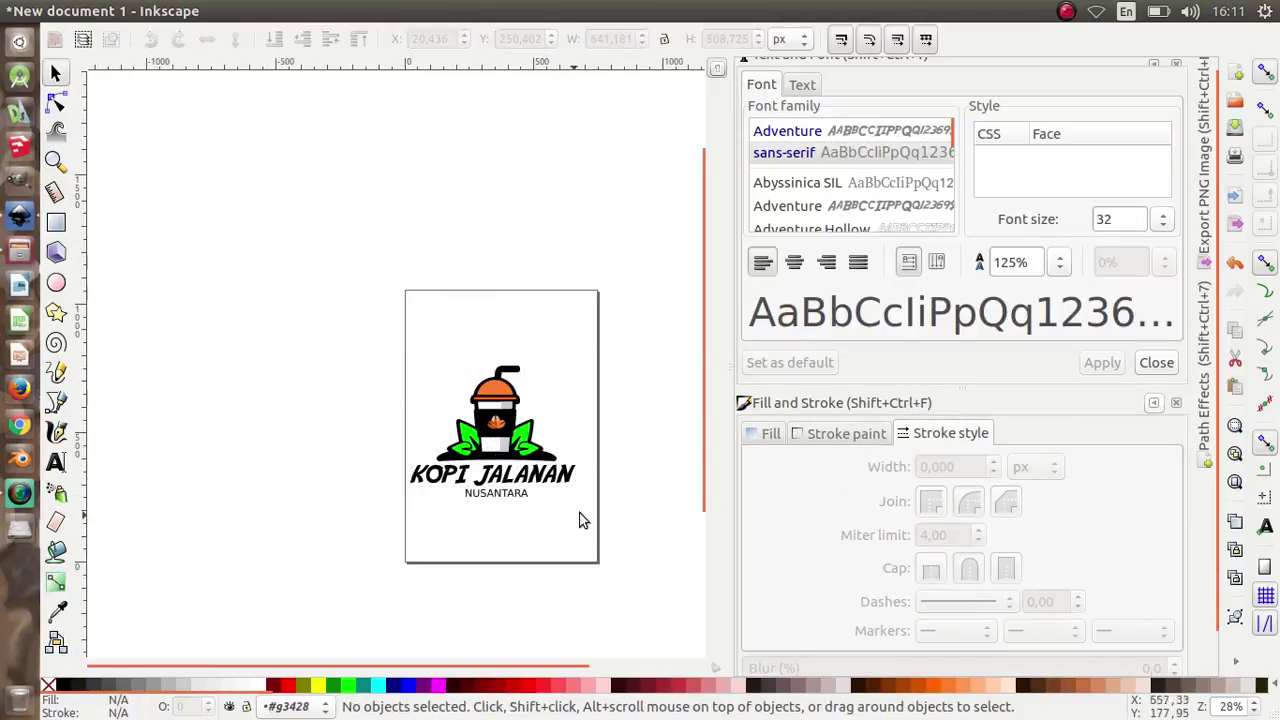
drag(617, 508, 374, 311)
right_click(497, 445)
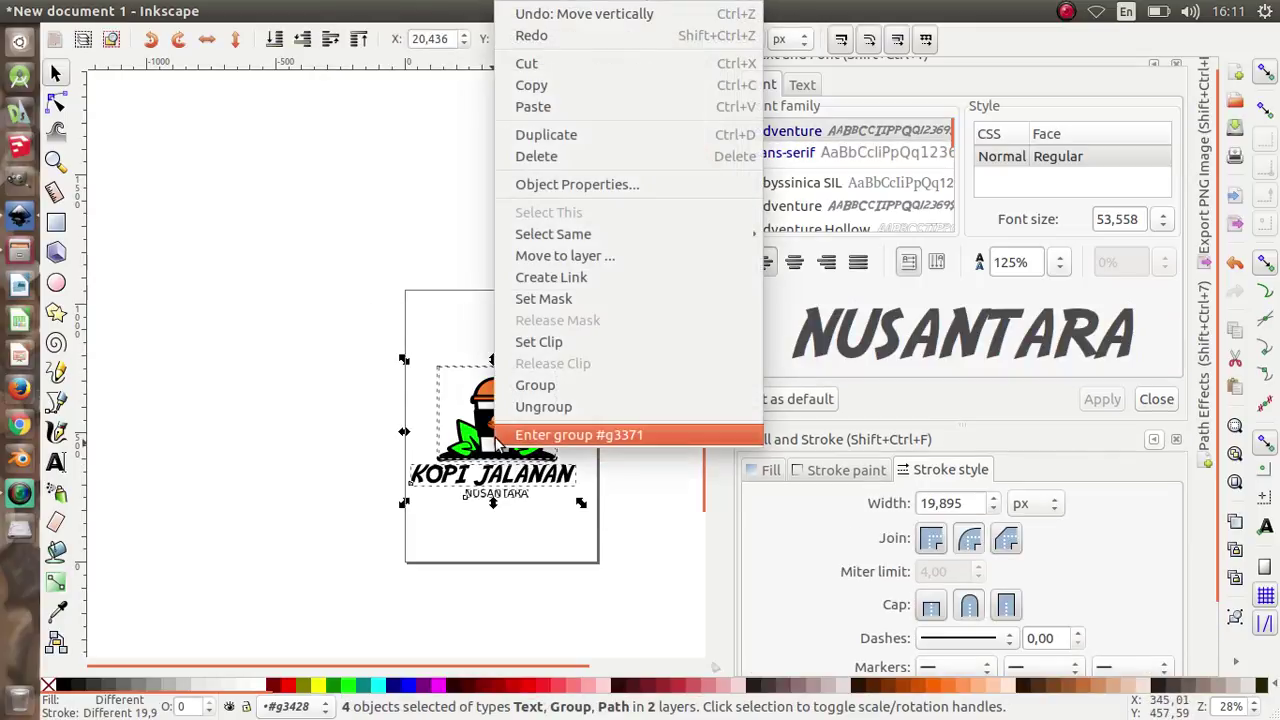
click(530, 385)
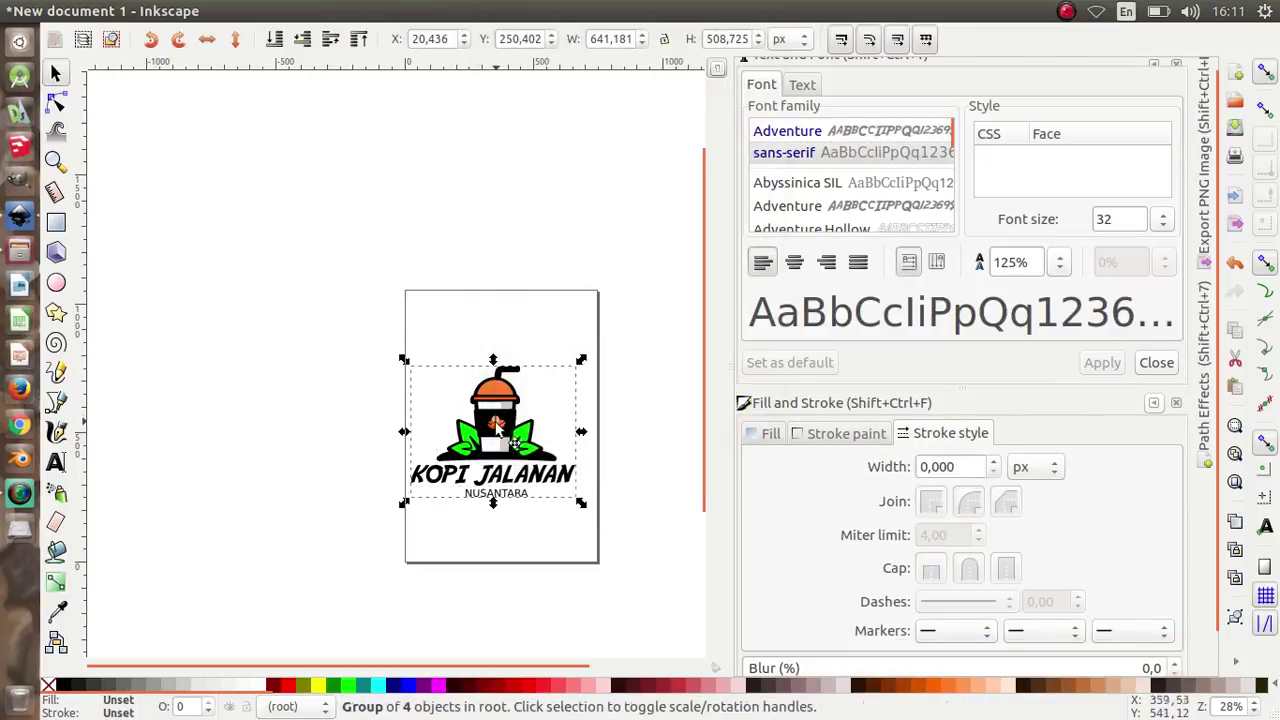
Step: Move the grouped logo up and left off the page, then deselect it
drag(497, 425, 288, 195)
ctrl+scroll(574, 451, down, 2)
ctrl+scroll(463, 393, up, 4)
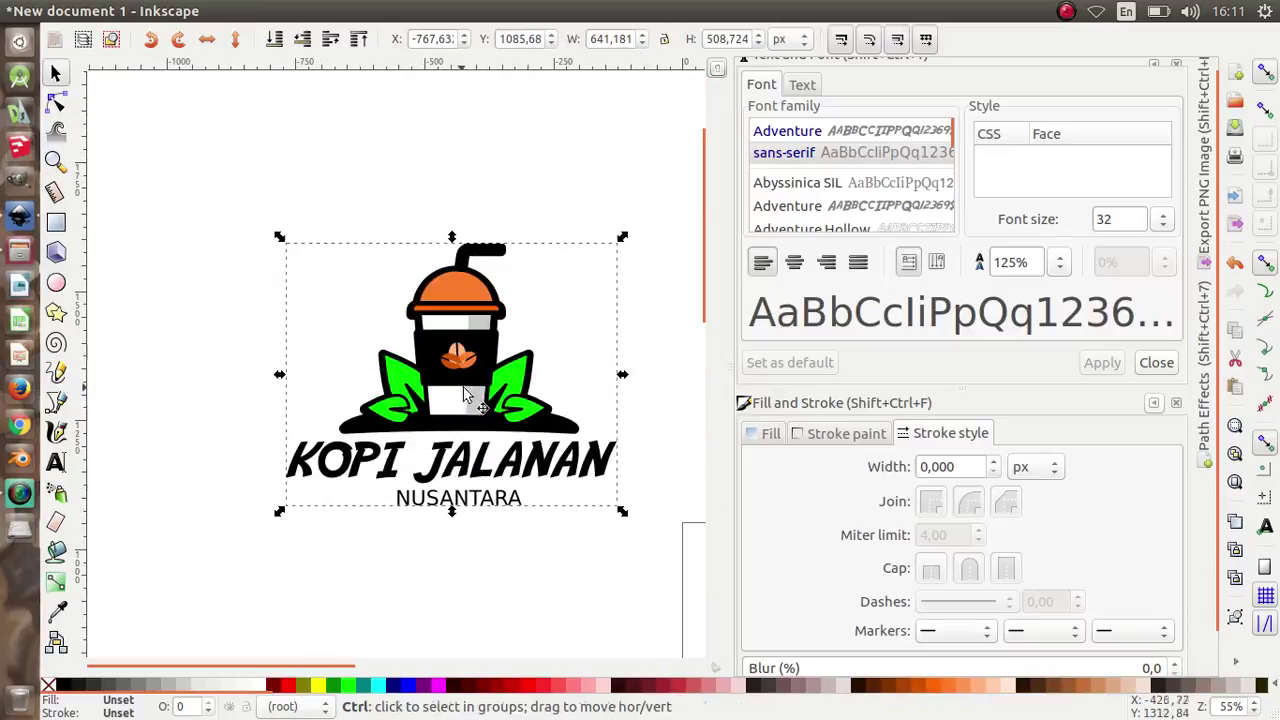
drag(463, 393, 281, 188)
click(528, 561)
ctrl+scroll(528, 561, down, 2)
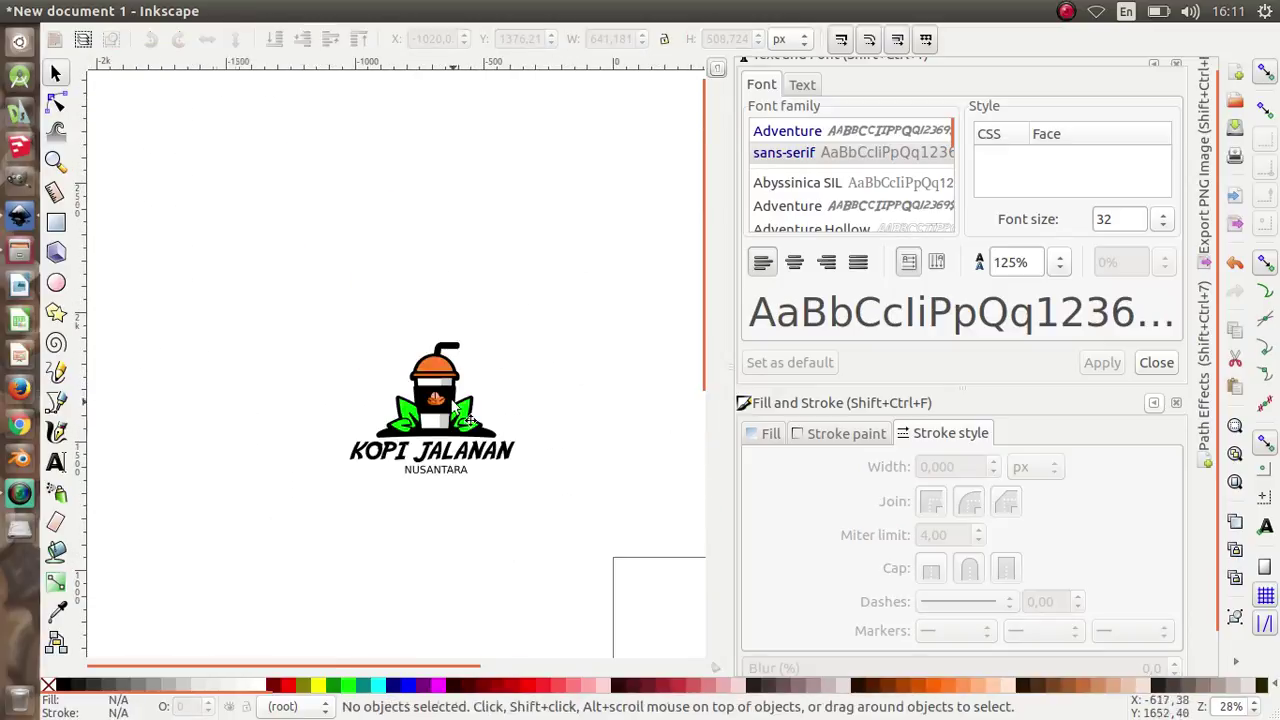
ctrl+scroll(462, 406, up, 5)
ctrl+scroll(445, 406, down, 2)
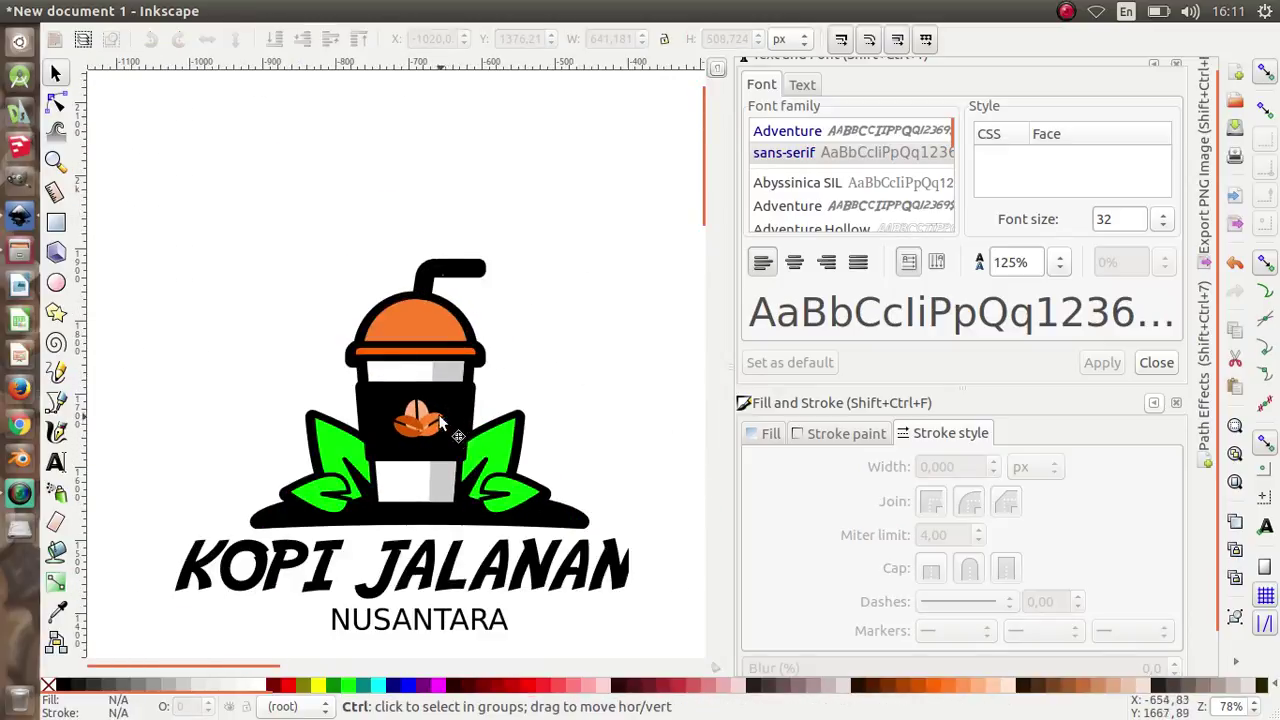
ctrl+scroll(445, 425, down, 1)
ctrl+scroll(460, 462, up, 1)
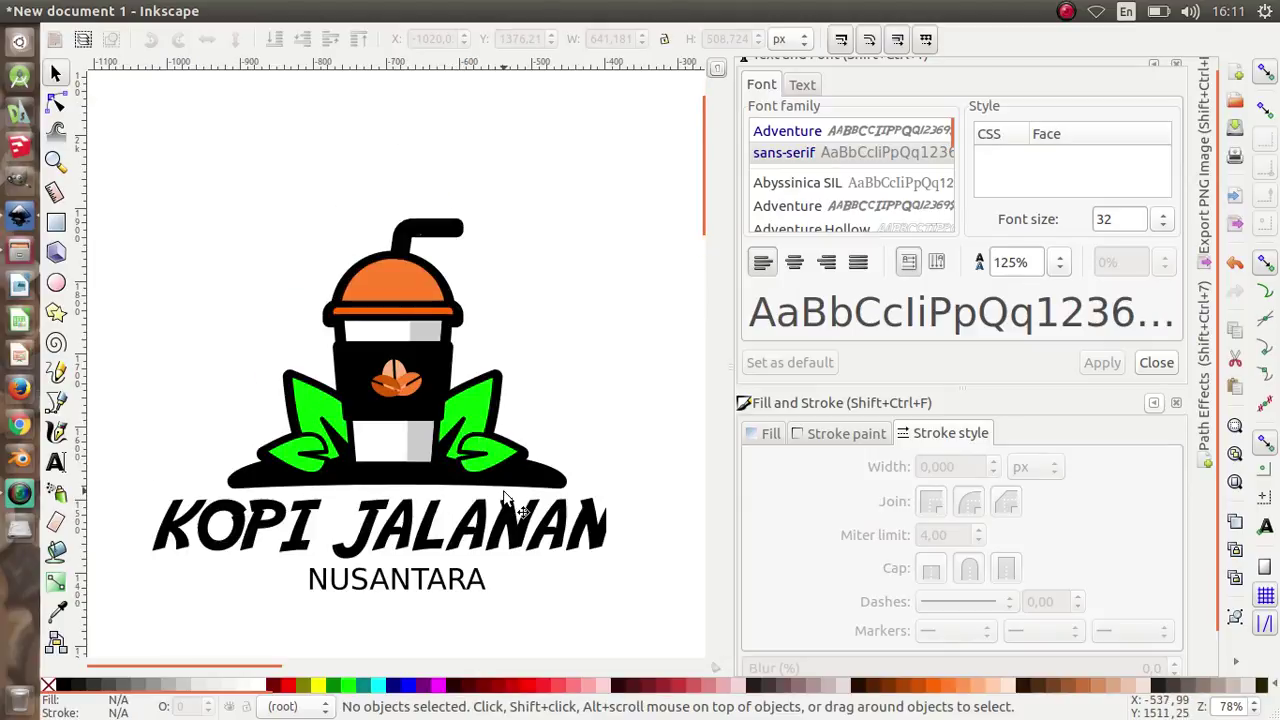
scroll(500, 490, down, 1)
scroll(495, 480, down, 2)
ctrl+scroll(490, 481, down, 1)
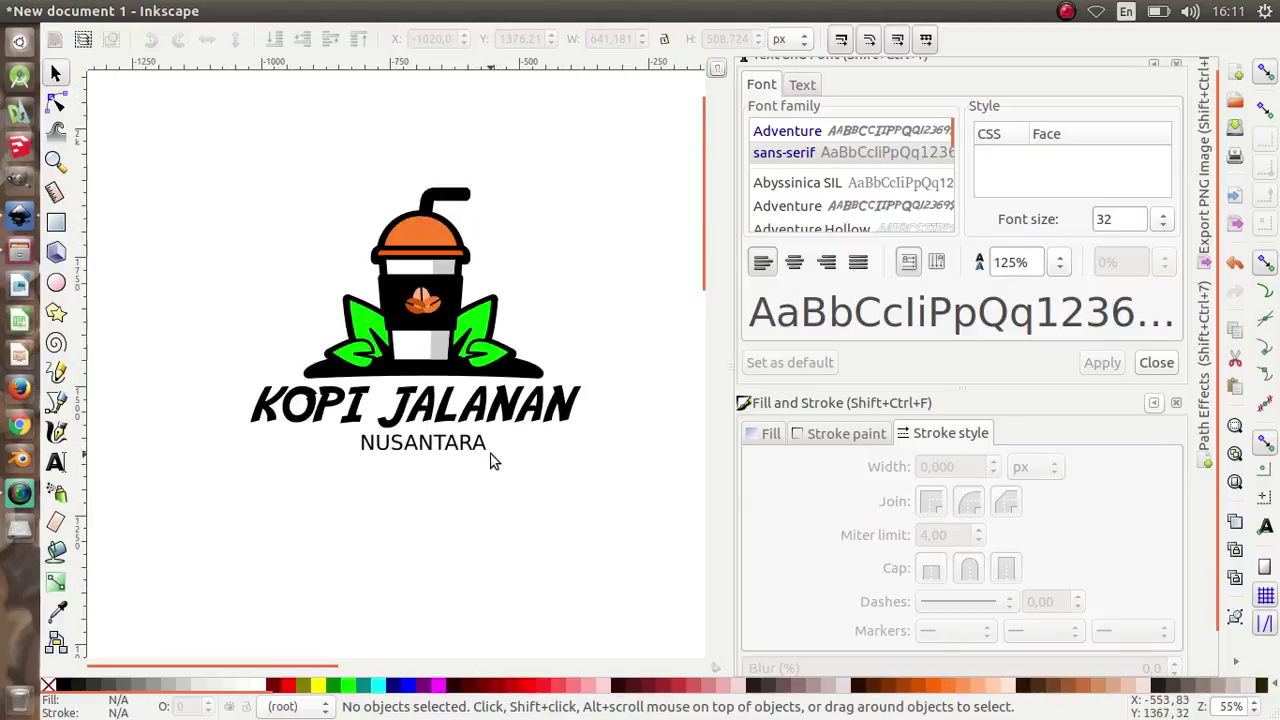